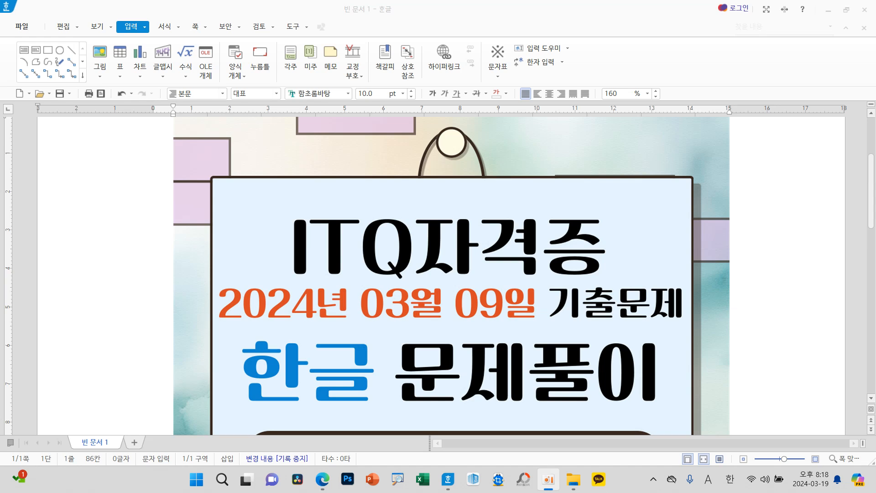
Step: Delete the title picture from the document
left_click(552, 313)
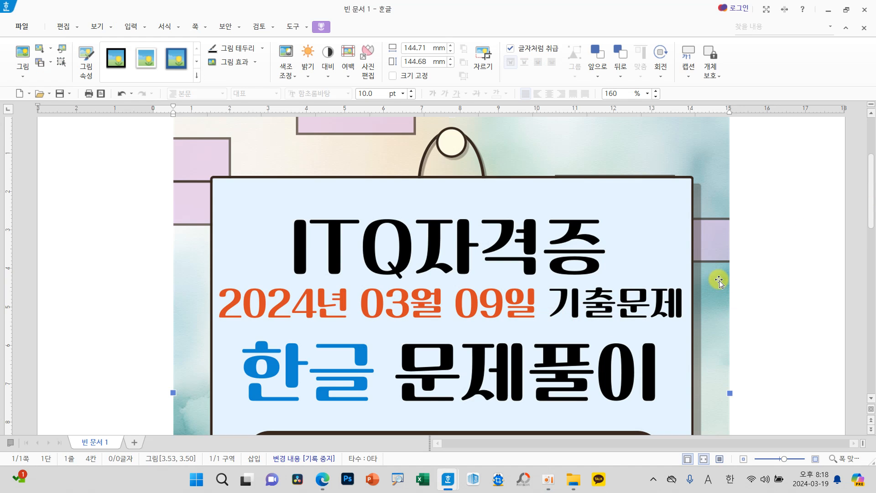
key("Delete")
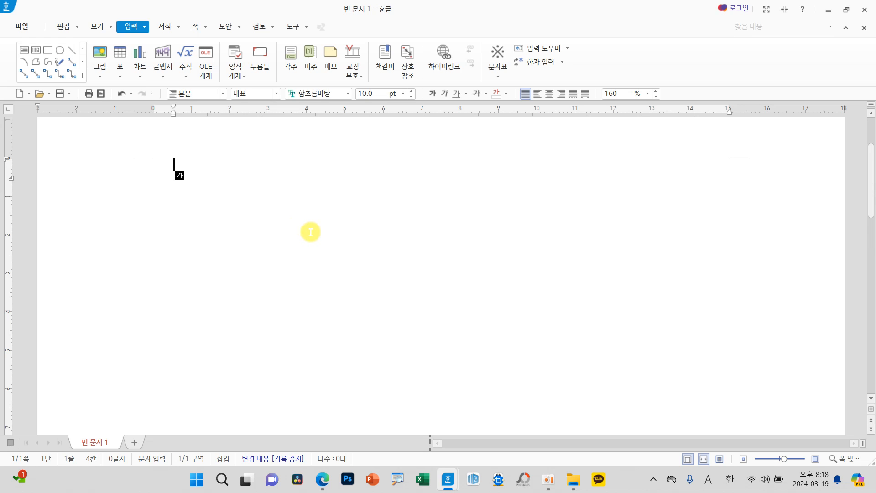
Step: In the page setup, set the top (위쪽), header (머리말), footer (꼬리말) and bottom (아래쪽) margins to 10 mm
key("F7")
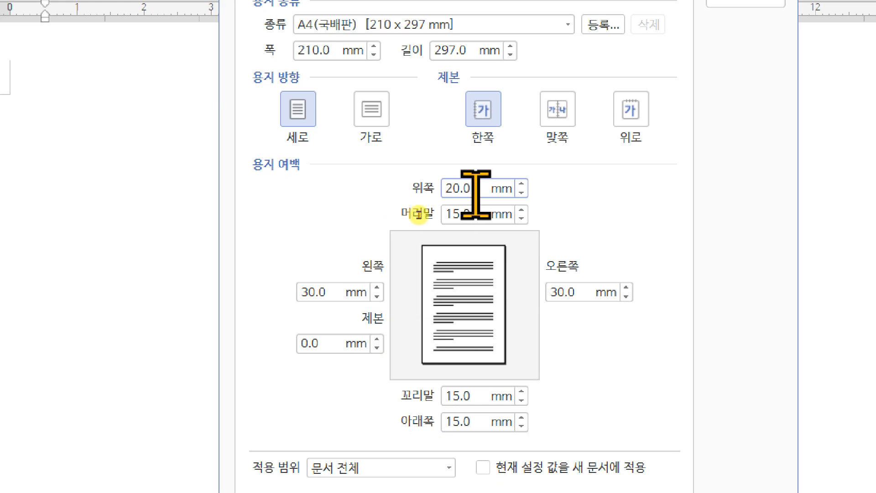
double_click(470, 188)
type("10")
key("Tab")
type("10")
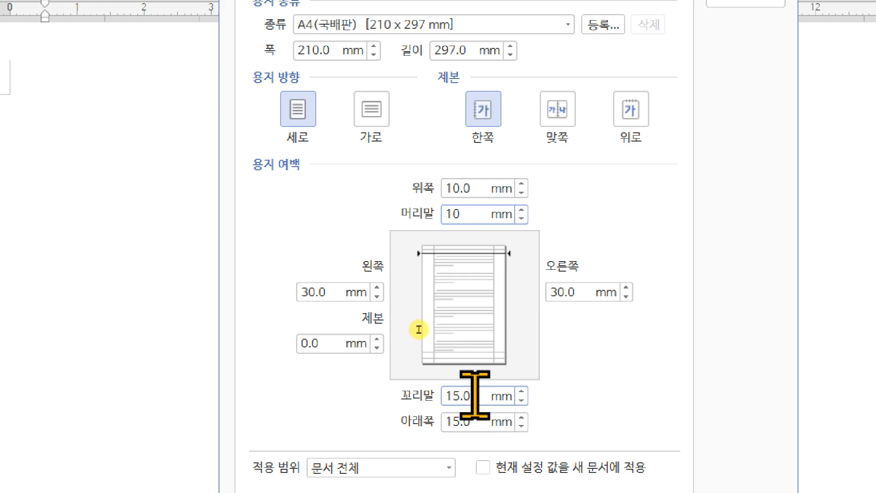
key("Tab")
type("10")
key("Tab")
type("10")
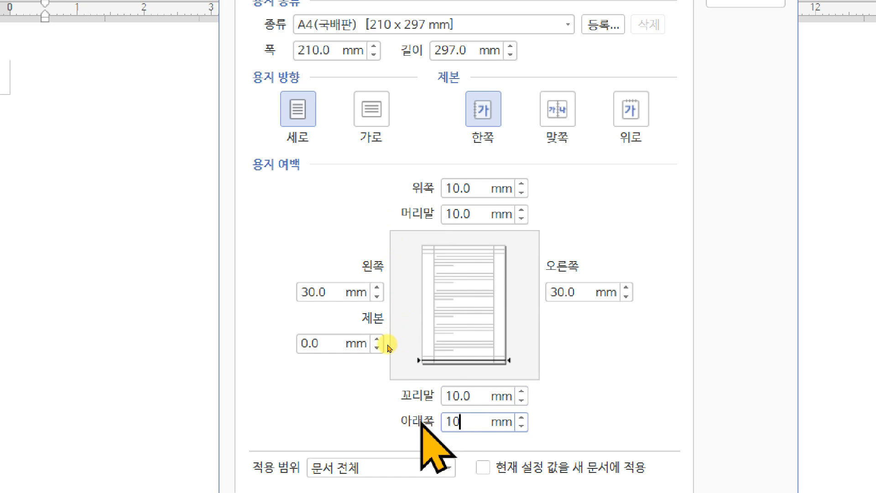
Step: Set the left (왼쪽) and right (오른쪽) page margins to 11 mm
left_click(315, 291)
type("11")
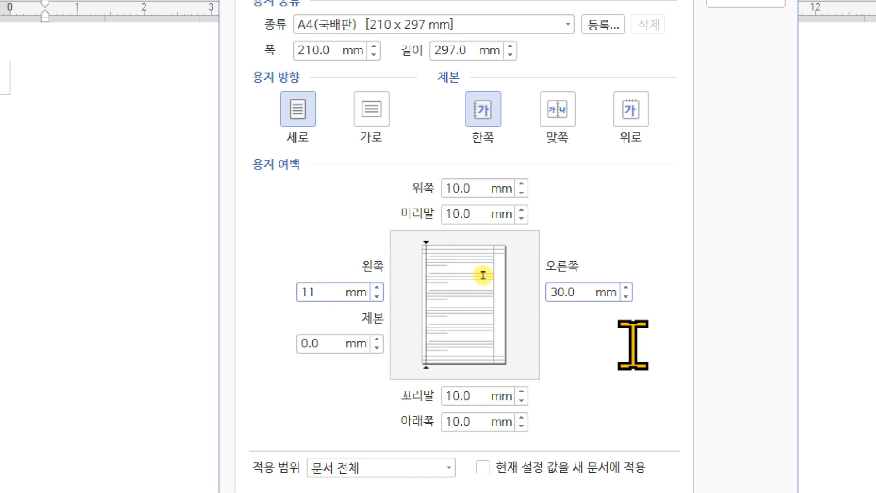
left_click(553, 292)
type("11")
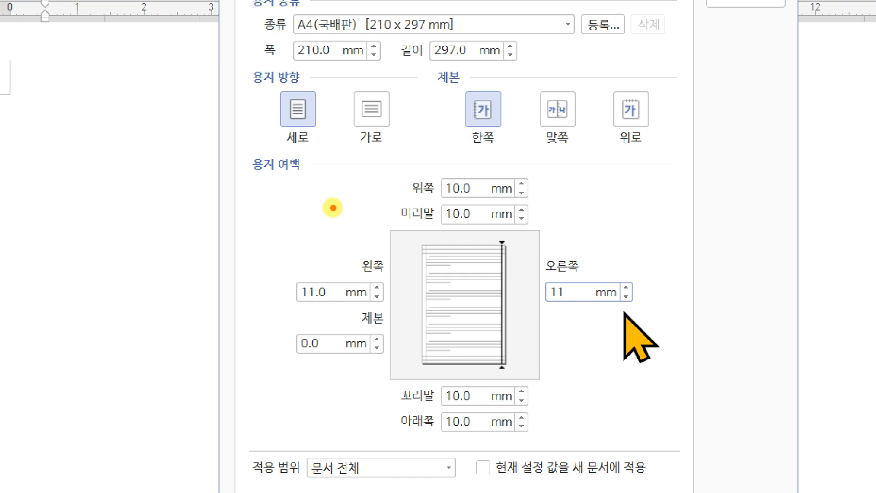
mouse_move(288, 179)
left_mouse_down()
mouse_move(301, 169)
mouse_move(590, 231)
mouse_move(647, 377)
mouse_move(658, 442)
left_mouse_up()
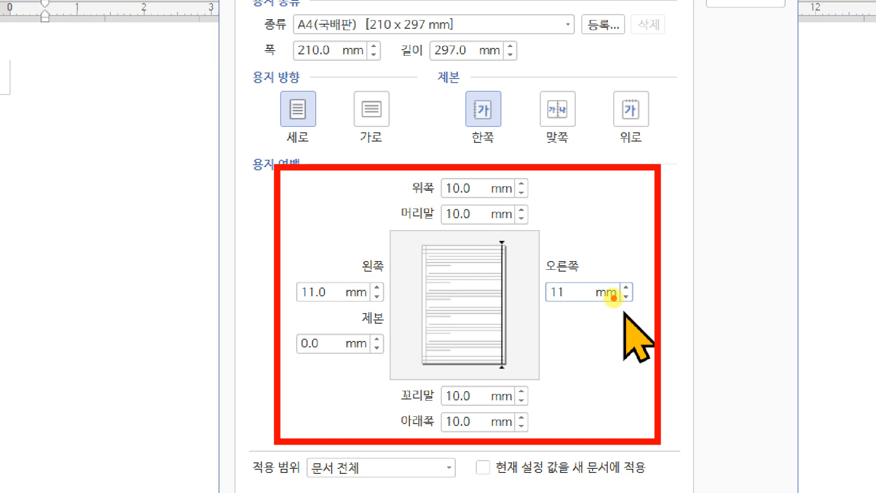
mouse_move(688, 180)
left_mouse_down()
mouse_move(695, 223)
mouse_move(707, 172)
mouse_move(732, 170)
left_mouse_up()
left_click_drag(697, 207, 725, 204)
mouse_move(741, 166)
left_mouse_down()
mouse_move(744, 190)
mouse_move(743, 163)
mouse_move(770, 216)
left_mouse_up()
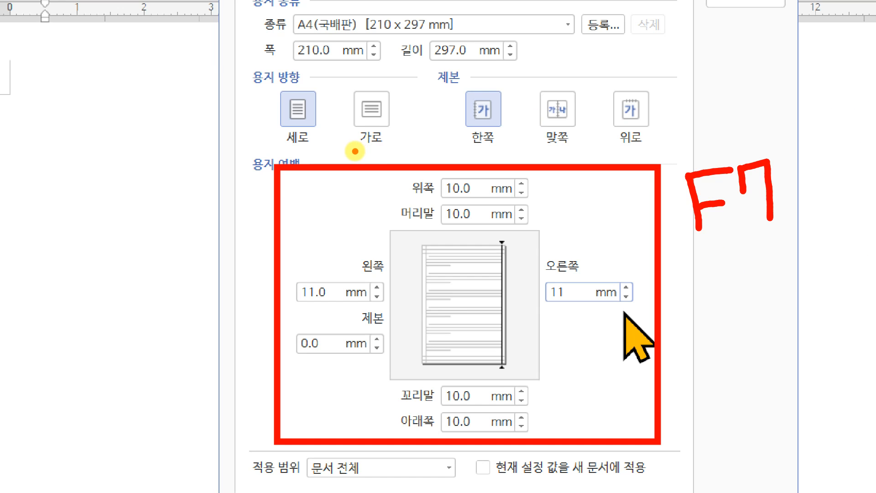
key("Escape")
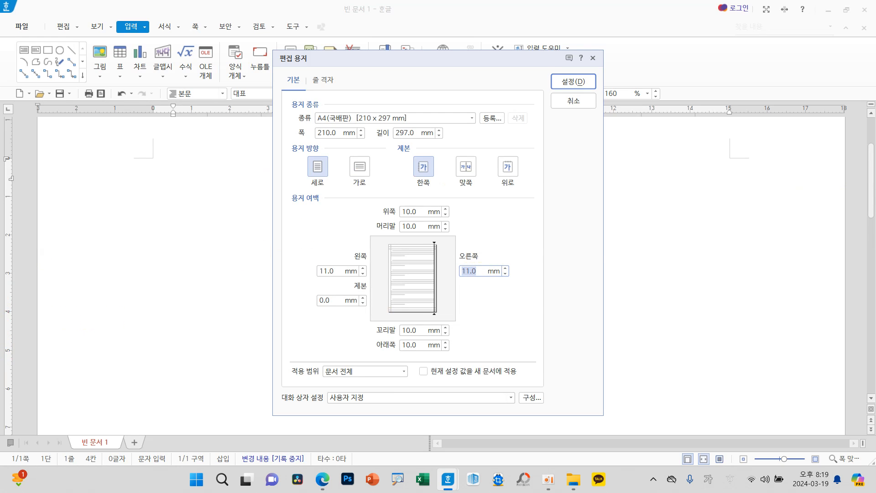
Step: Apply the page setup to the whole document and set the first paragraph to the 바탕글 style
left_click(574, 85)
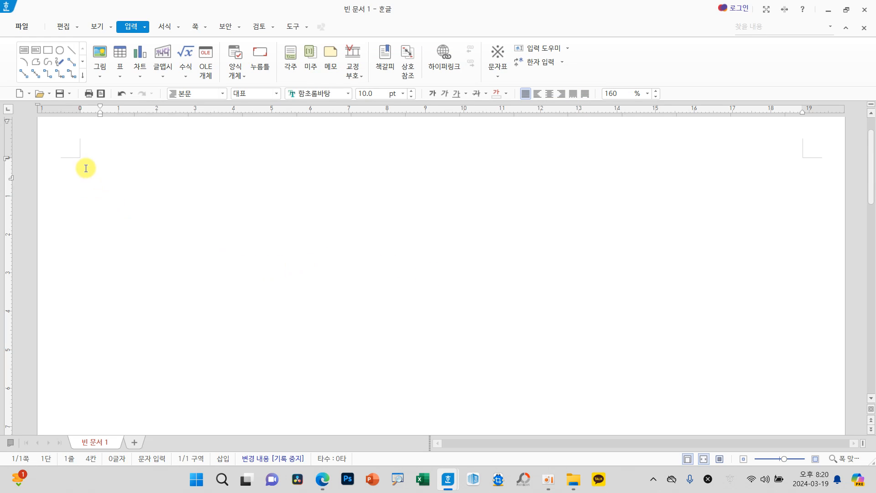
left_click(182, 177)
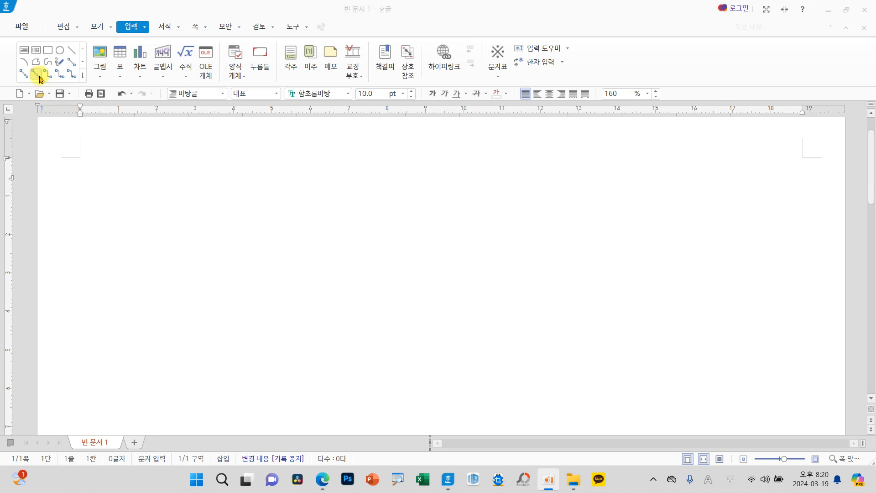
Step: Save the document as an HWP file in the ITQ folder under 문서, named with the candidate's number and full name
left_click(21, 26)
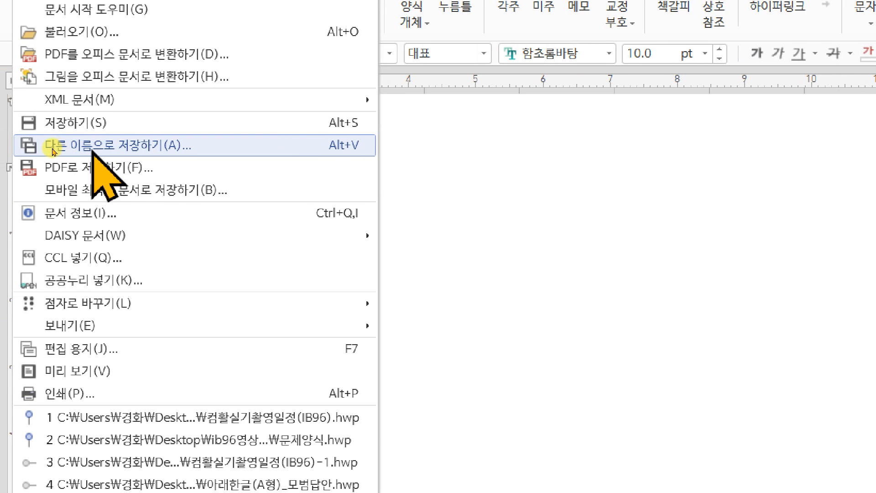
left_click(44, 148)
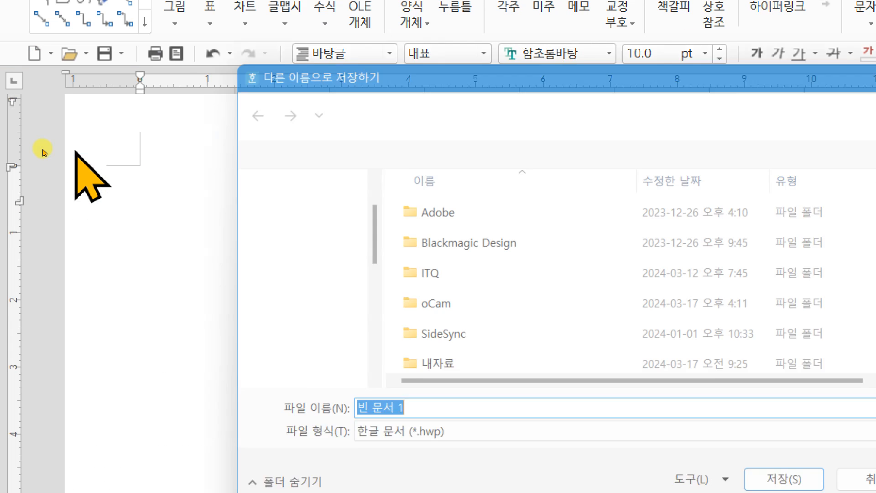
left_click_drag(422, 68, 380, 62)
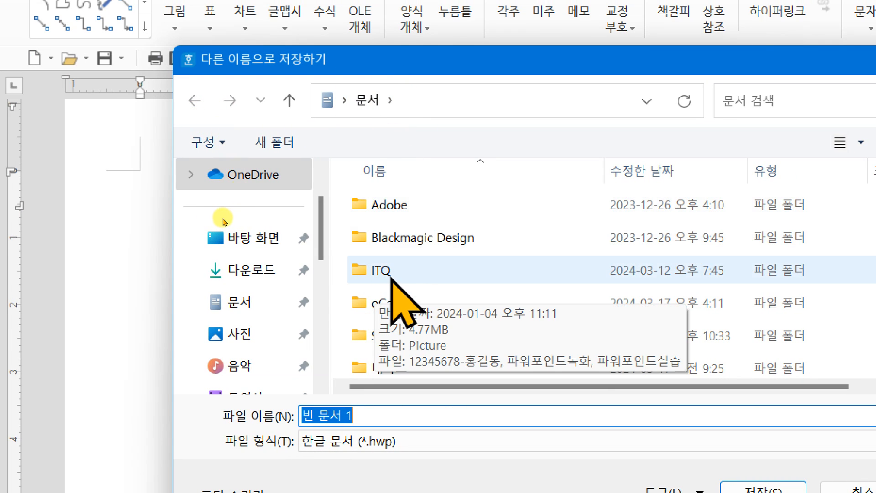
double_click(386, 271)
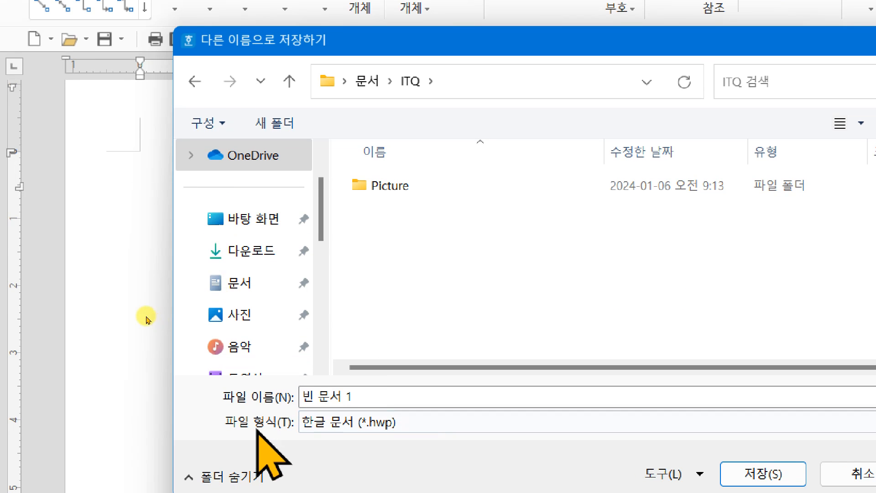
left_click(371, 395)
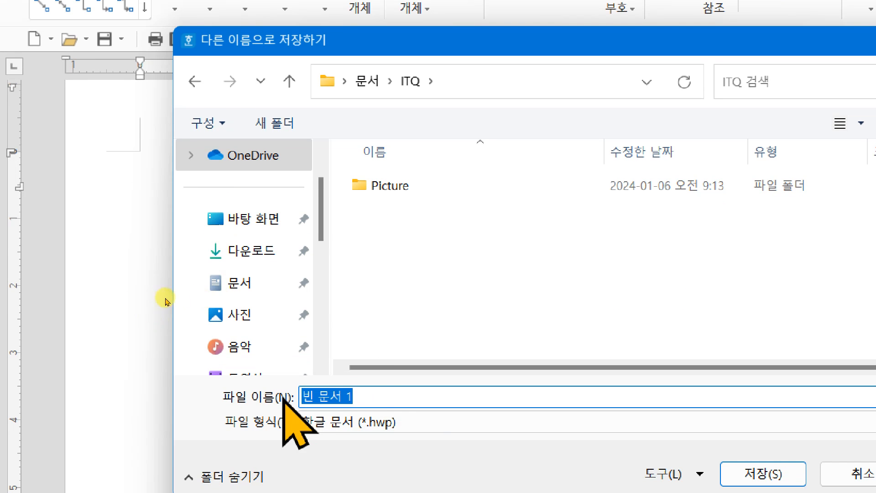
type("12345678-")
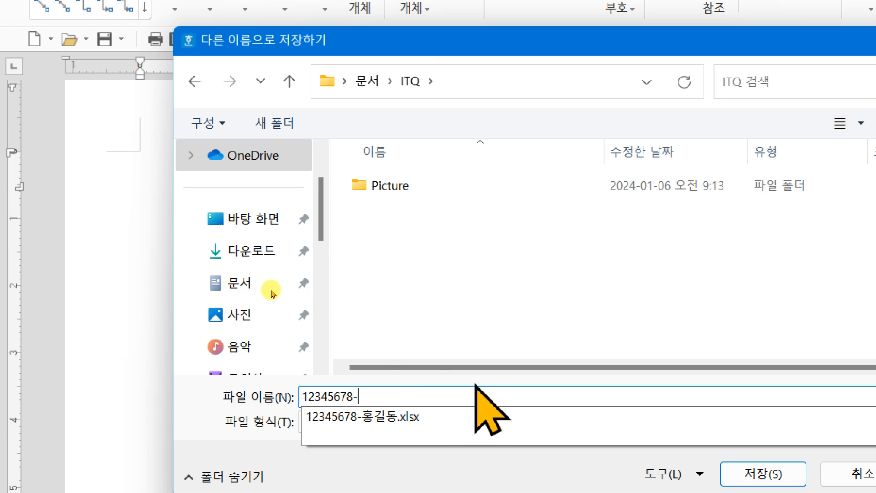
type("길동")
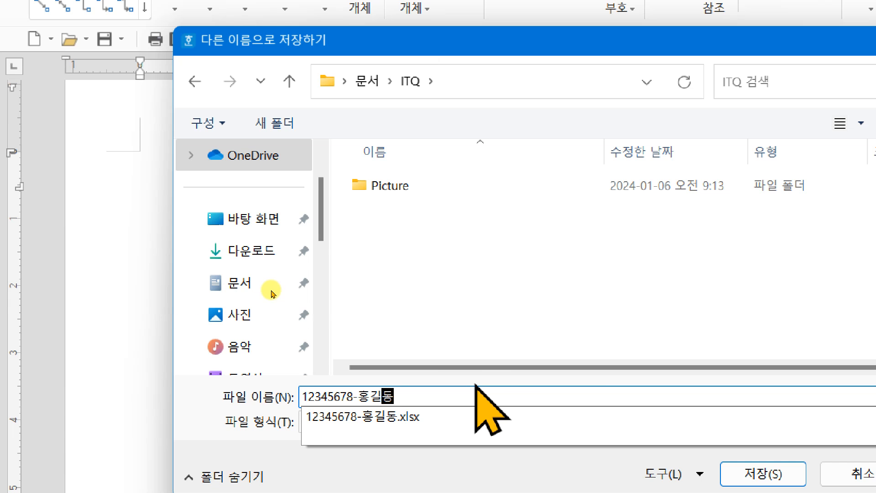
left_click_drag(418, 44, 329, 63)
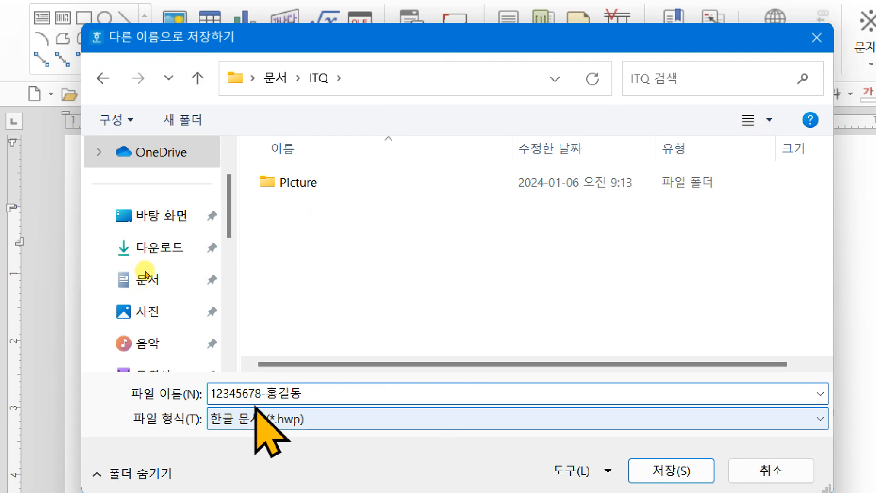
left_click(667, 470)
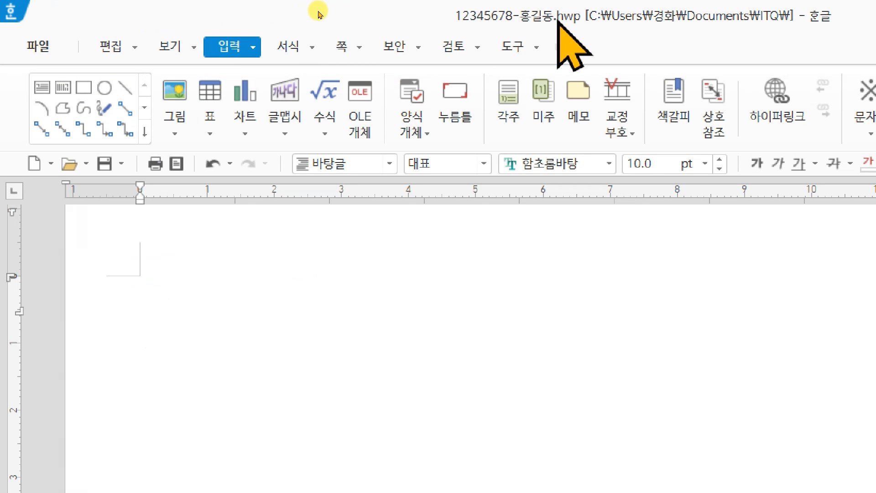
Step: Enter "1." on the first line with blank lines down to line 7, and show the paragraph marks (문단 부호)
key("Hangul")
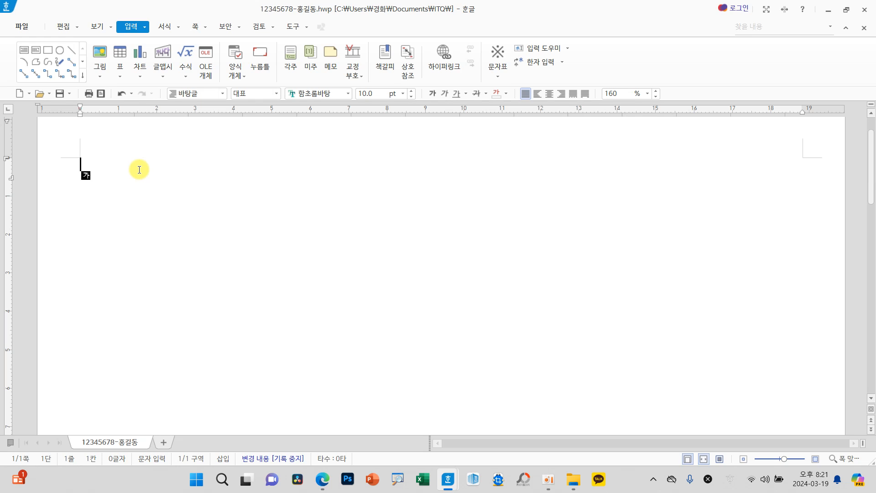
type("1.")
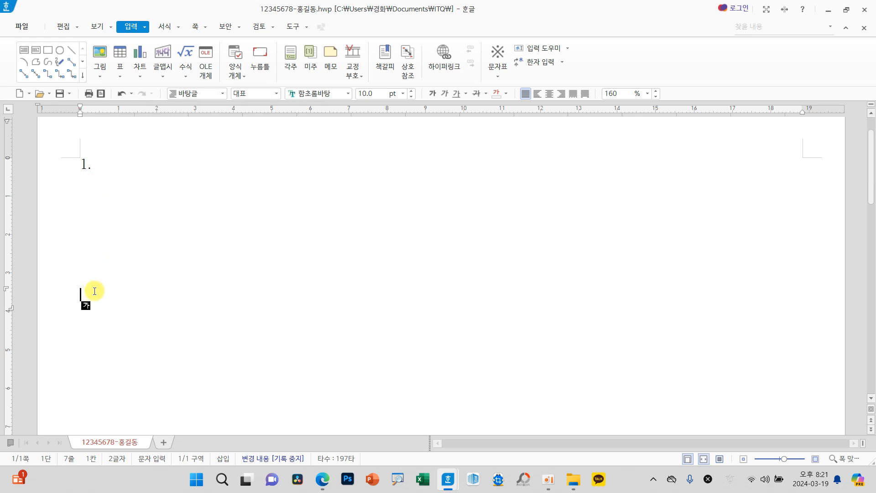
left_click(96, 27)
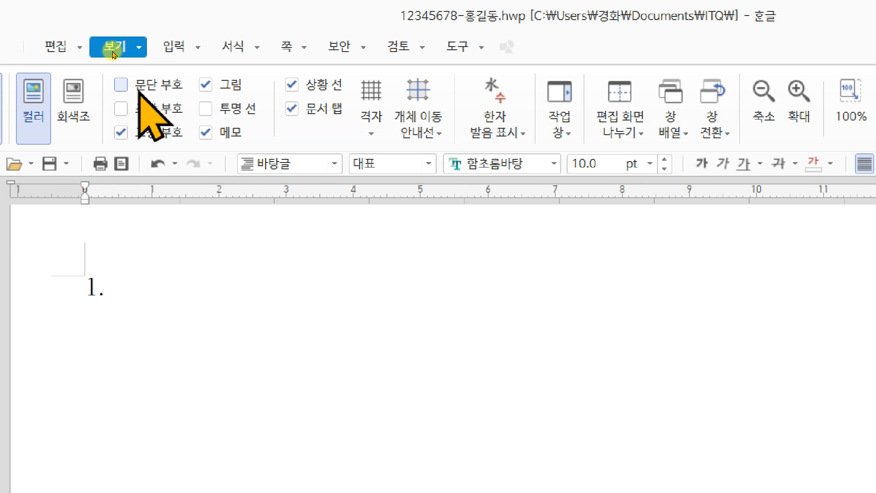
left_click(121, 86)
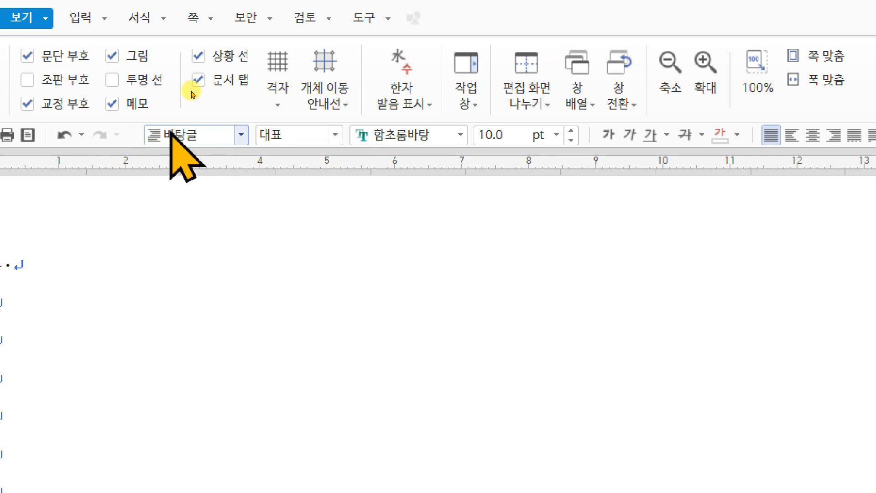
Step: Try the 본문 and 개요 8 styles on the last blank line and return it to 바탕글
left_click(241, 135)
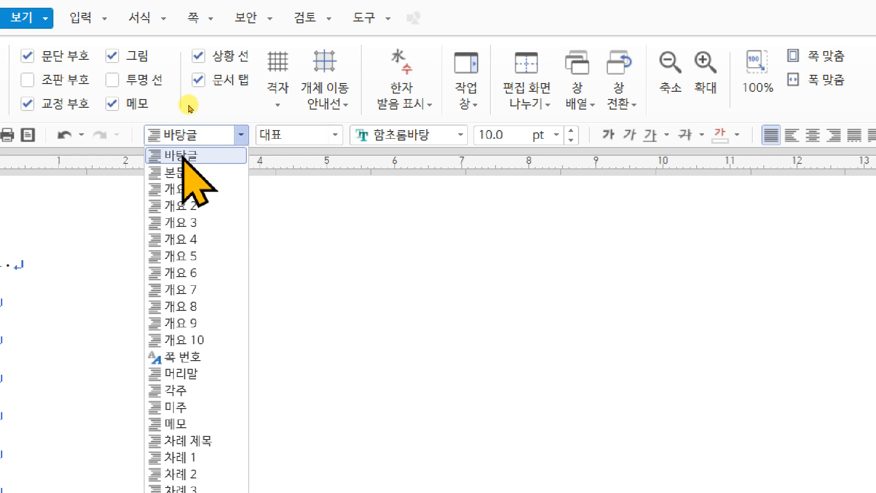
left_click(181, 174)
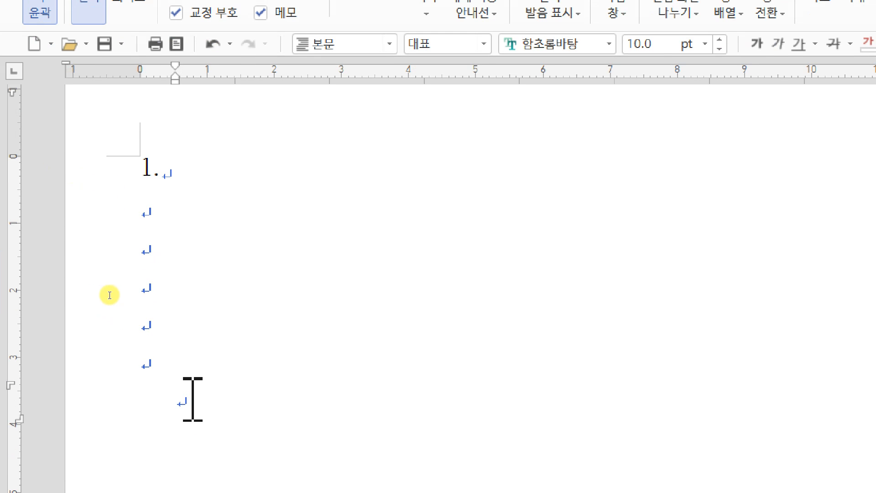
left_click(389, 43)
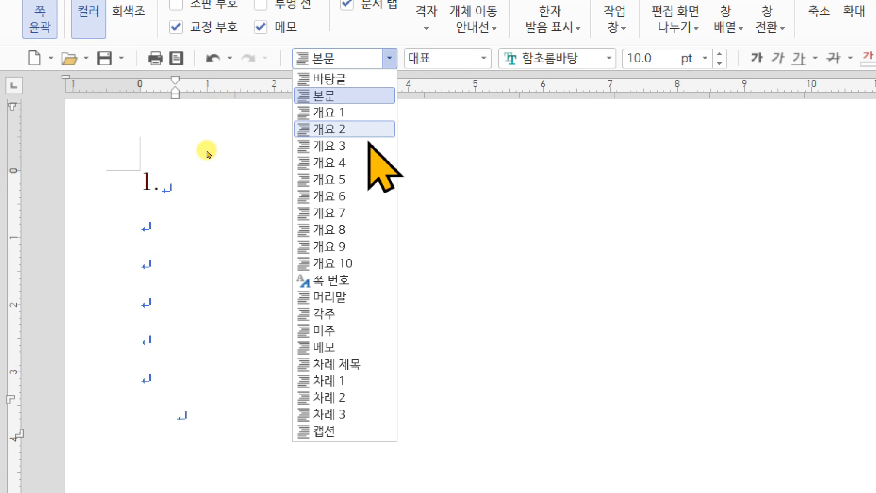
left_click(360, 229)
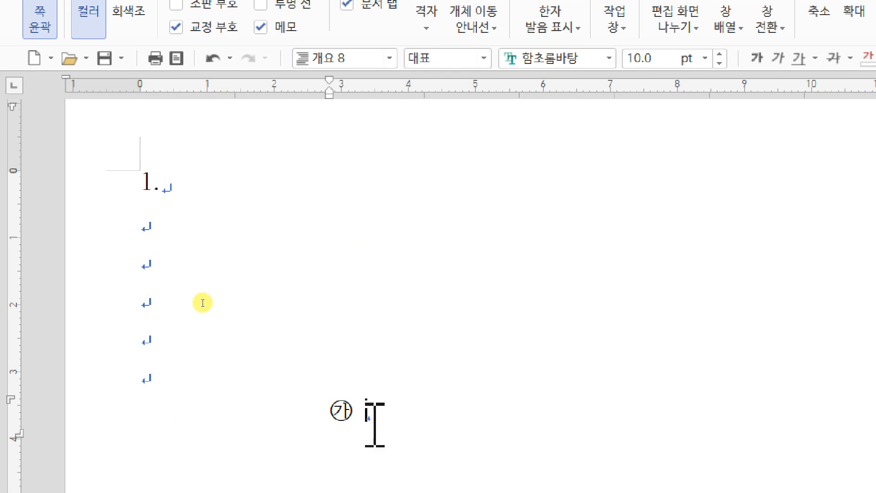
left_click(388, 60)
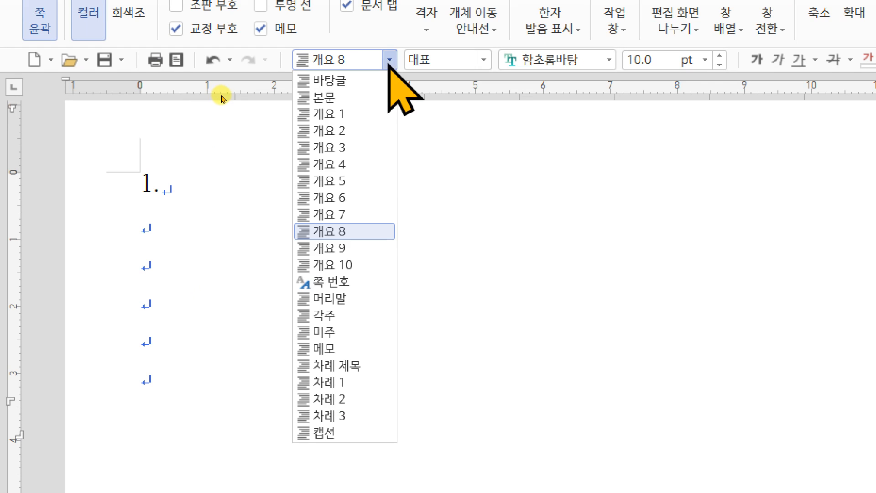
left_click(328, 81)
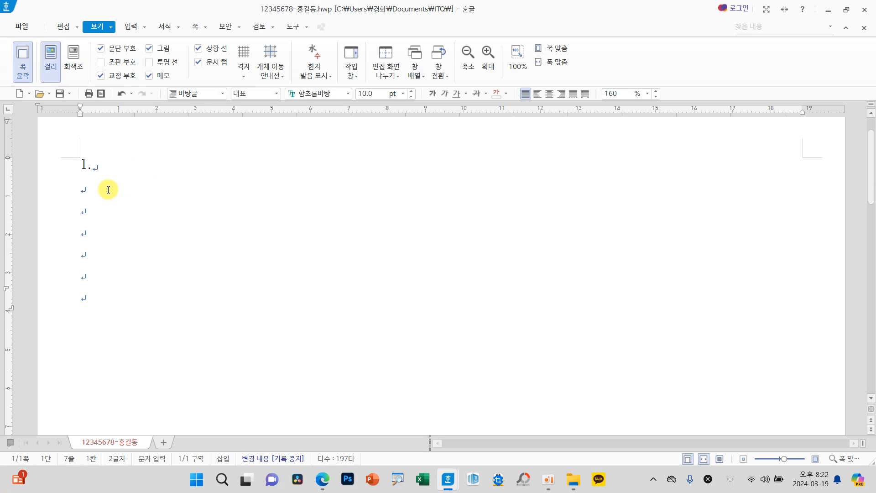
key("Hangul")
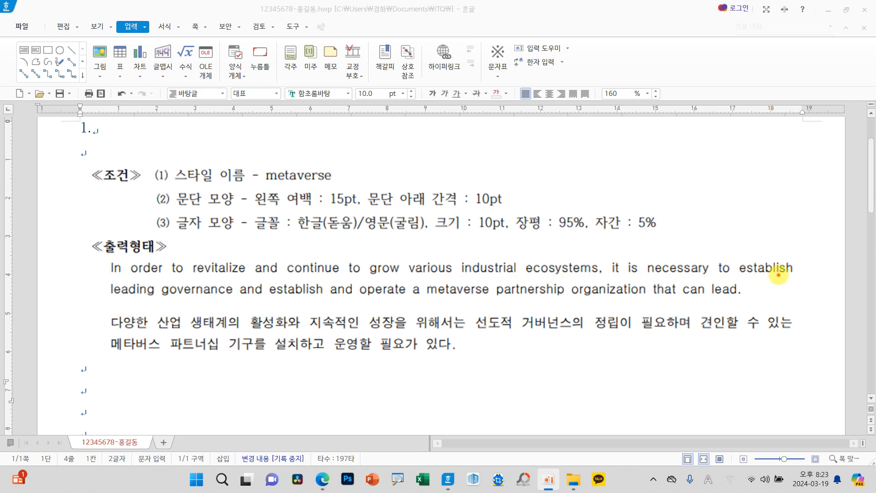
left_click(798, 267)
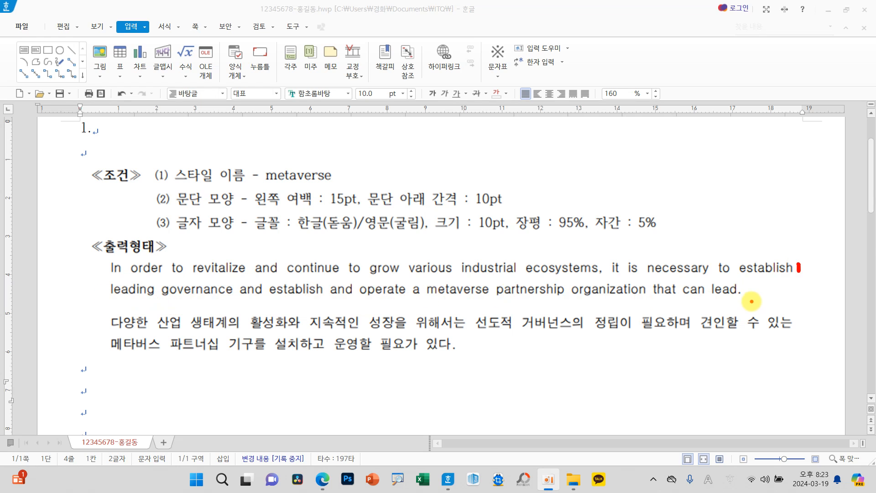
mouse_move(752, 287)
left_mouse_down()
mouse_move(730, 302)
mouse_move(738, 310)
left_mouse_up()
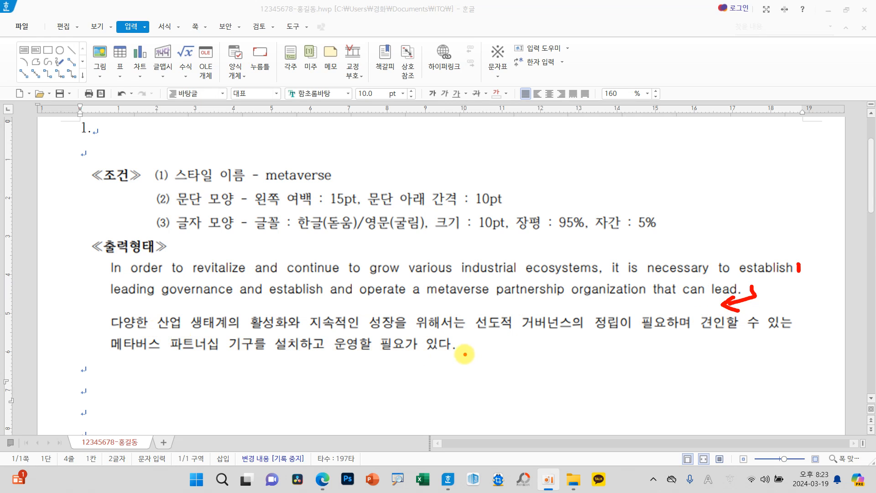
left_click_drag(369, 298, 392, 307)
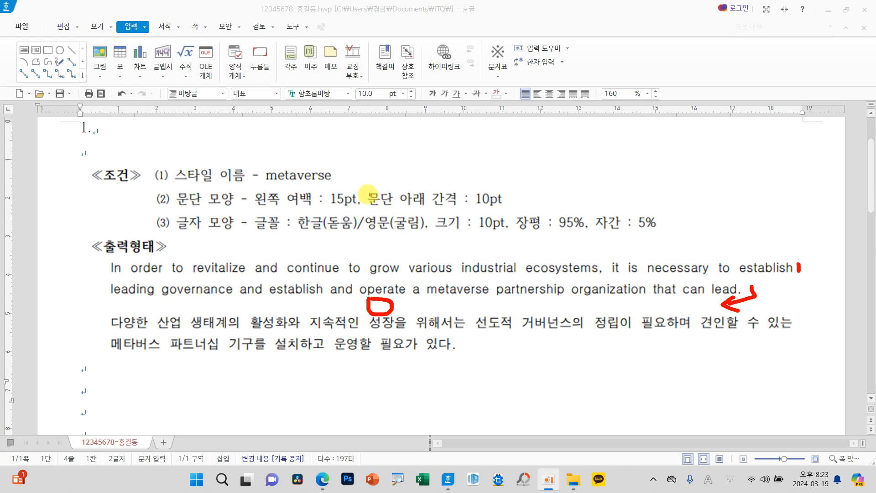
left_click_drag(362, 185, 529, 212)
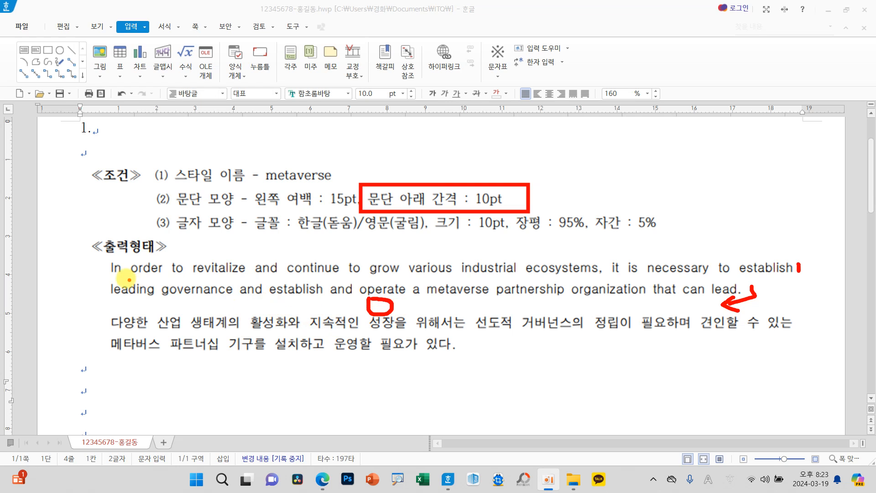
mouse_move(110, 268)
left_mouse_down()
mouse_move(117, 340)
mouse_move(78, 310)
mouse_move(82, 171)
mouse_move(105, 154)
mouse_move(127, 165)
left_mouse_up()
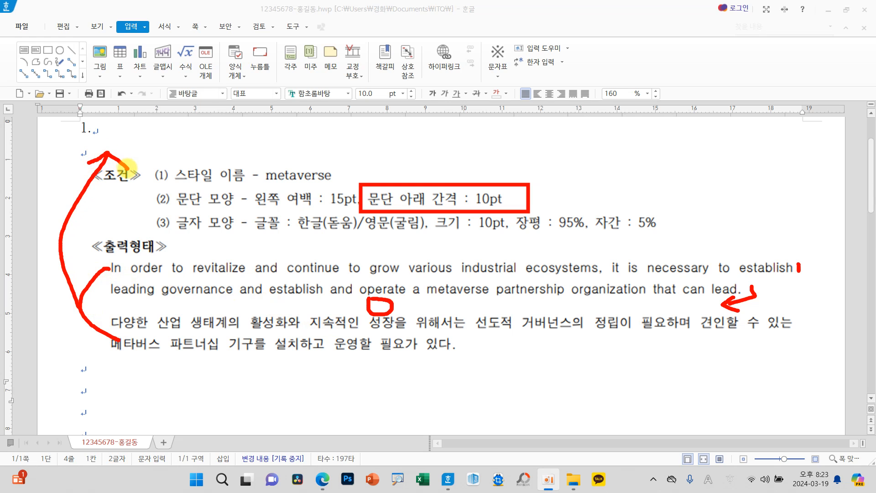
key("Escape")
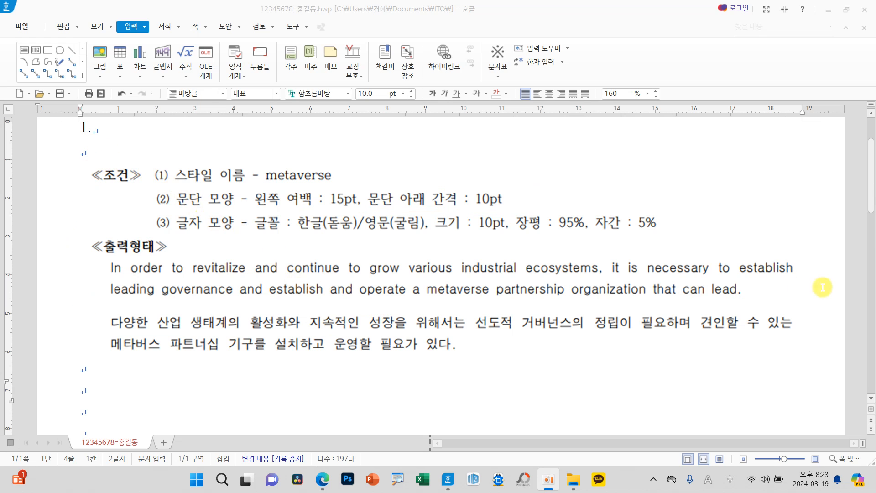
Step: Paste the English paragraph "In order to revitalize…" and the Korean paragraph "다양한 산업 생태계의…" directly below "1."
type("In order to revitalize and continue to grow various industrial ecosystems, it is necessary to establish leading governance and establish and operate a metaverse partnership organization that can lead. 다양한 산업 생태계의 활성화와 지속적인 성장을 위해서는 선도적 거버넌스의 정립이 필요하며 견인할 수 있는 메타버스 파트너십 기구를 설치하고 운영할 필요가 있다.")
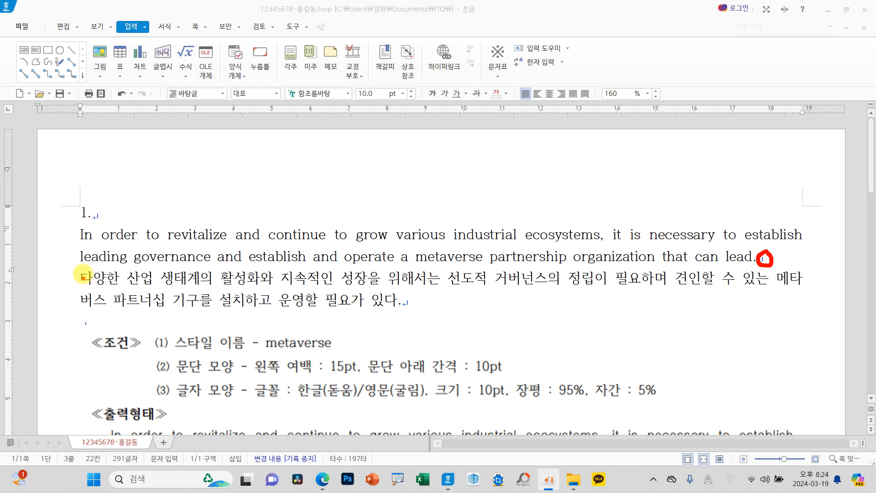
left_click_drag(78, 233, 68, 292)
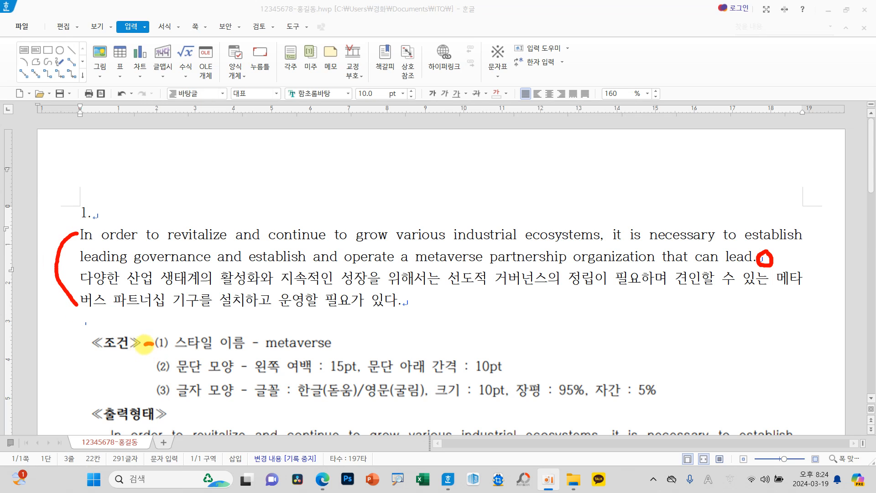
left_click_drag(148, 343, 141, 394)
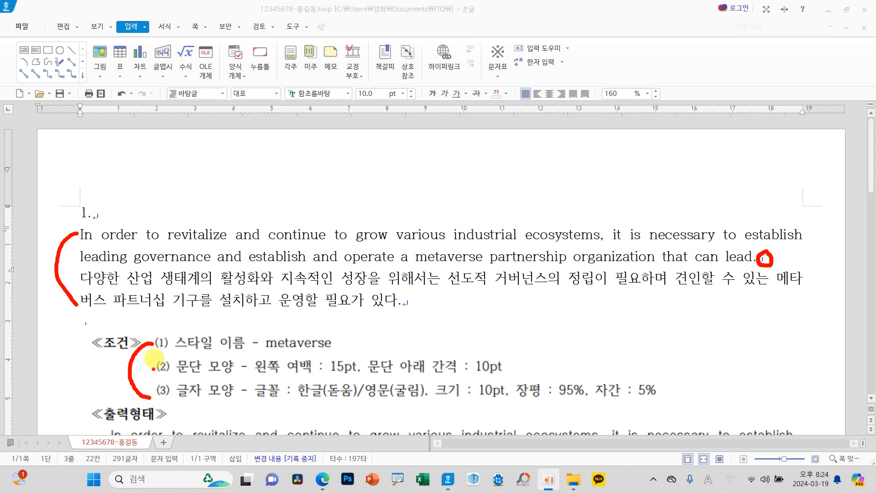
key("Escape")
Step: Select the English and Korean paragraphs and start adding a new paragraph style named metaverse
left_click_drag(80, 235, 407, 306)
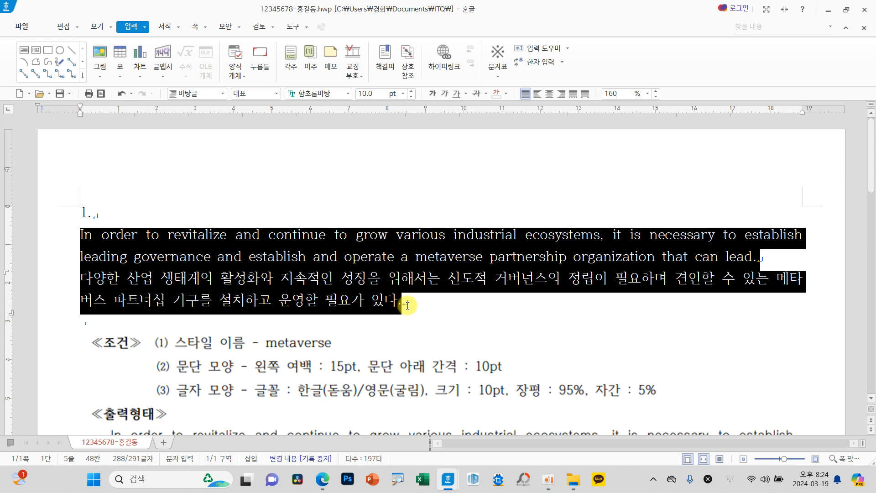
key("ctrl+2")
mouse_move(449, 310)
left_mouse_down()
mouse_move(460, 359)
mouse_move(494, 310)
left_mouse_up()
left_click_drag(454, 336, 481, 333)
mouse_move(521, 309)
left_mouse_down()
mouse_move(486, 349)
mouse_move(527, 340)
mouse_move(497, 340)
left_mouse_up()
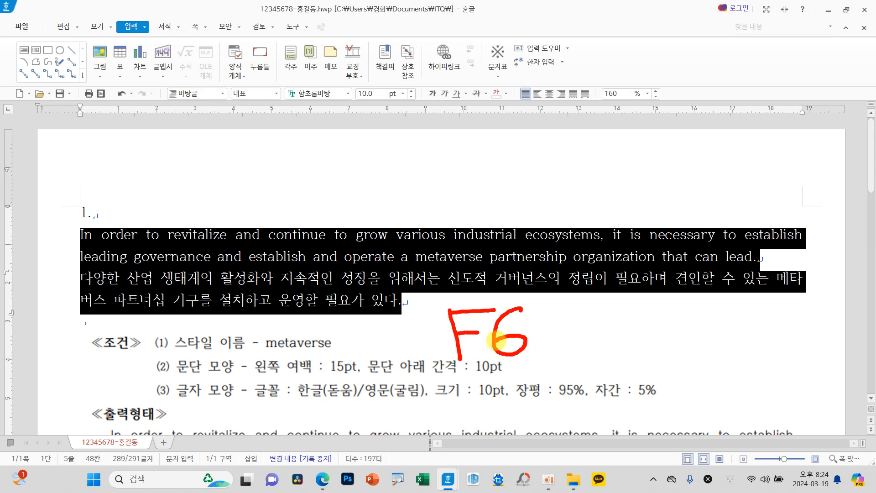
key("F6")
left_click_drag(392, 95, 404, 29)
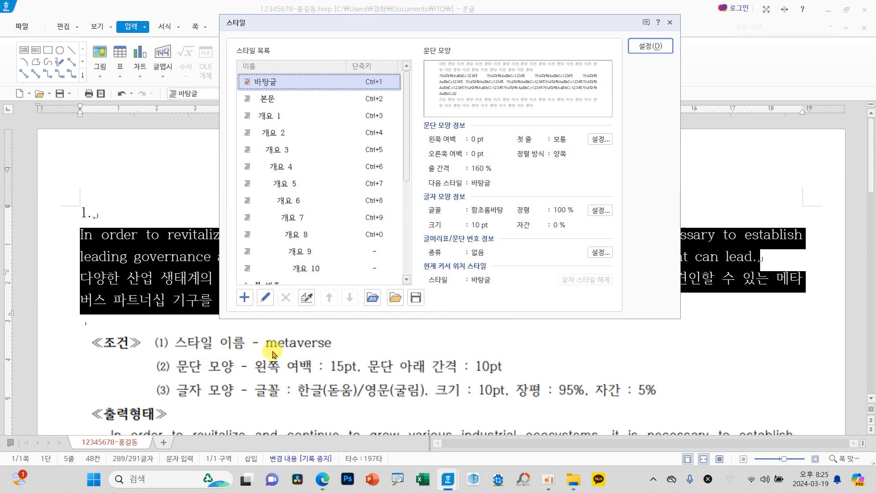
left_click(244, 298)
left_click_drag(342, 112, 345, 148)
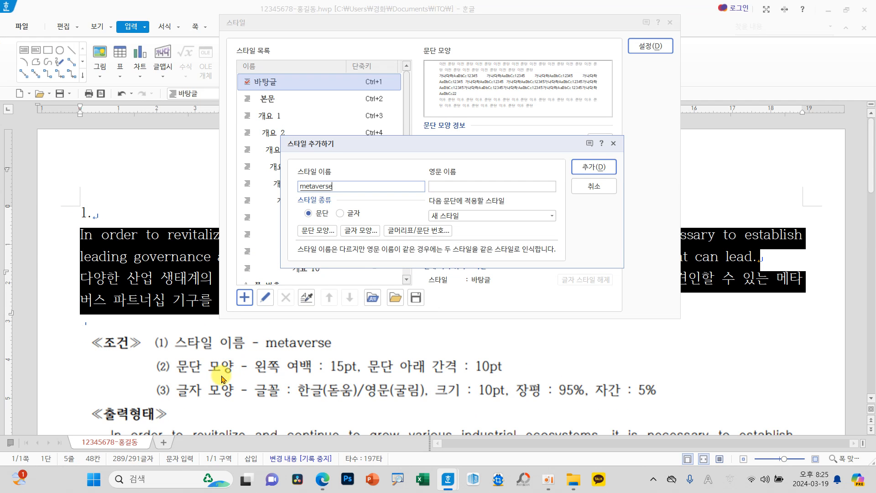
left_click_drag(170, 353, 240, 379)
mouse_move(189, 356)
left_mouse_down()
mouse_move(232, 255)
mouse_move(291, 222)
left_mouse_up()
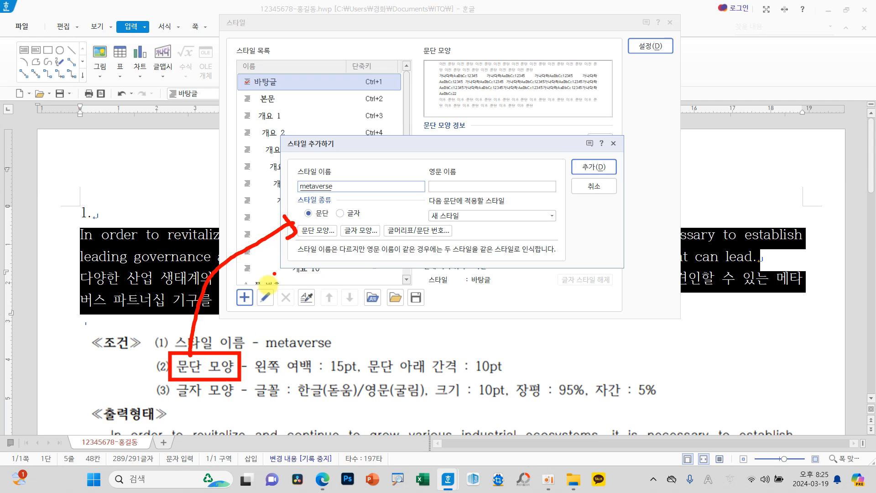
mouse_move(172, 377)
left_mouse_down()
mouse_move(289, 417)
mouse_move(367, 259)
left_mouse_up()
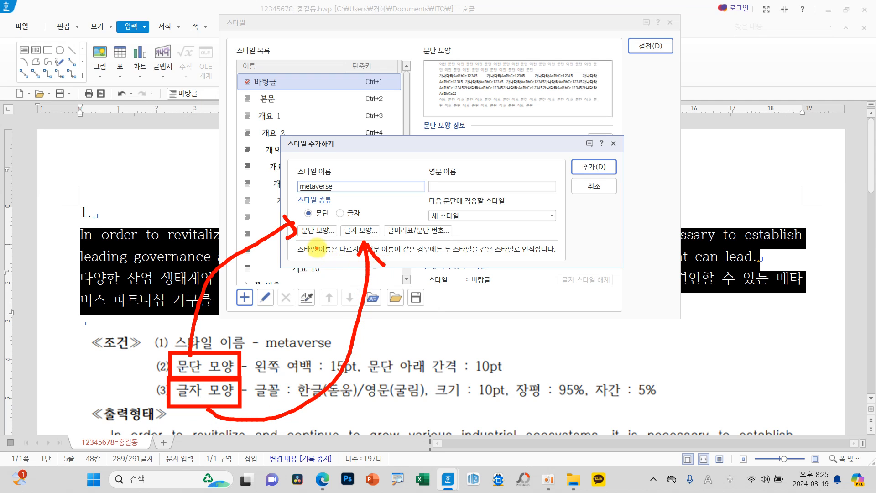
key("Escape")
Step: Set the metaverse style's paragraph shape to a 15 pt left margin and 10 pt spacing below the paragraph
left_click(315, 232)
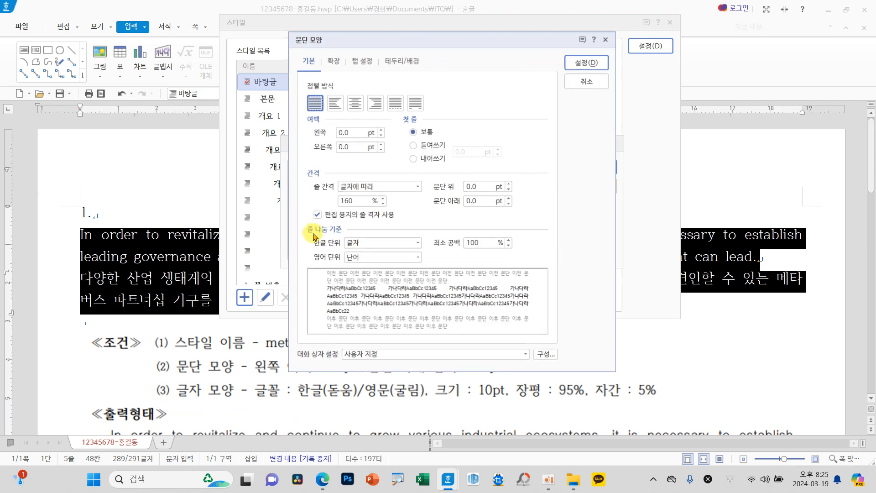
left_click_drag(357, 39, 416, 12)
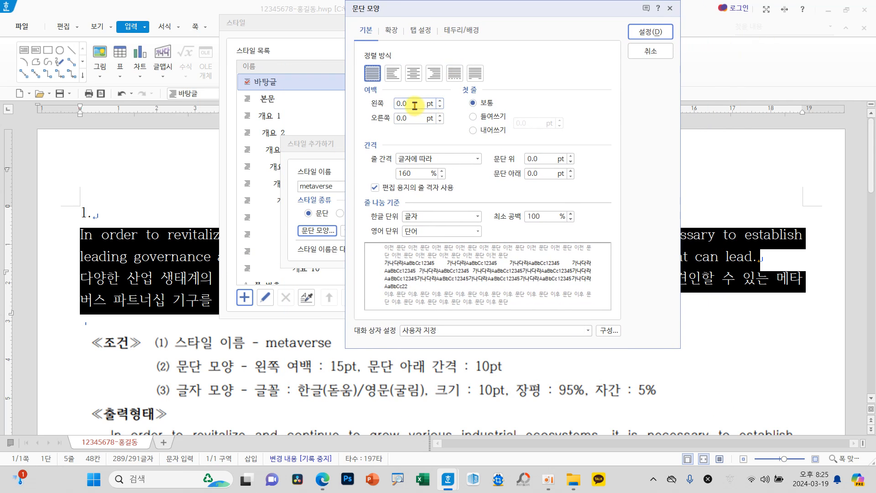
type("15")
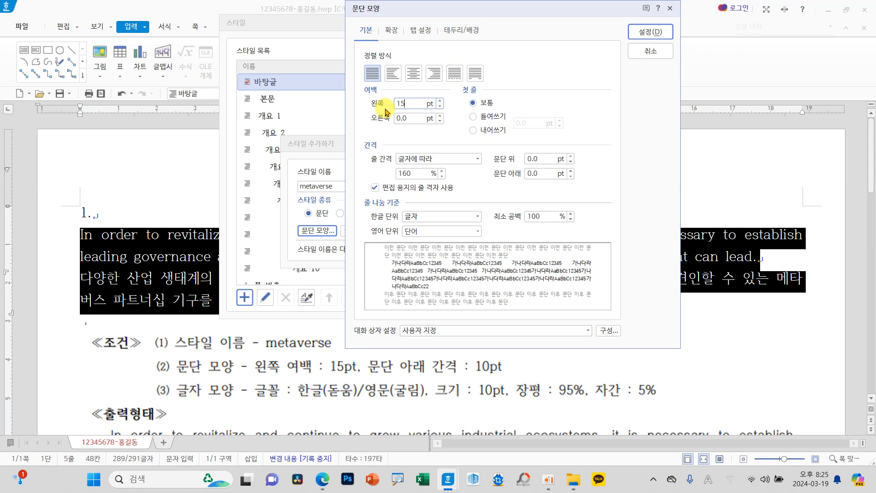
left_click(539, 173)
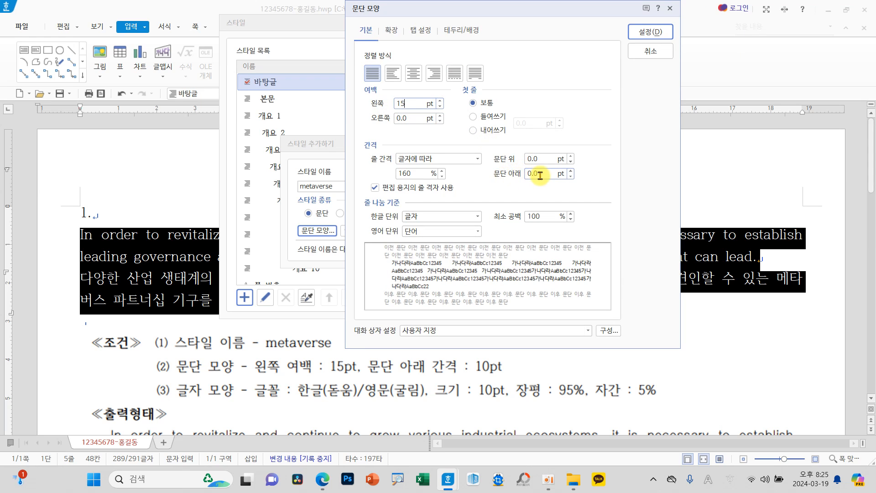
type("10")
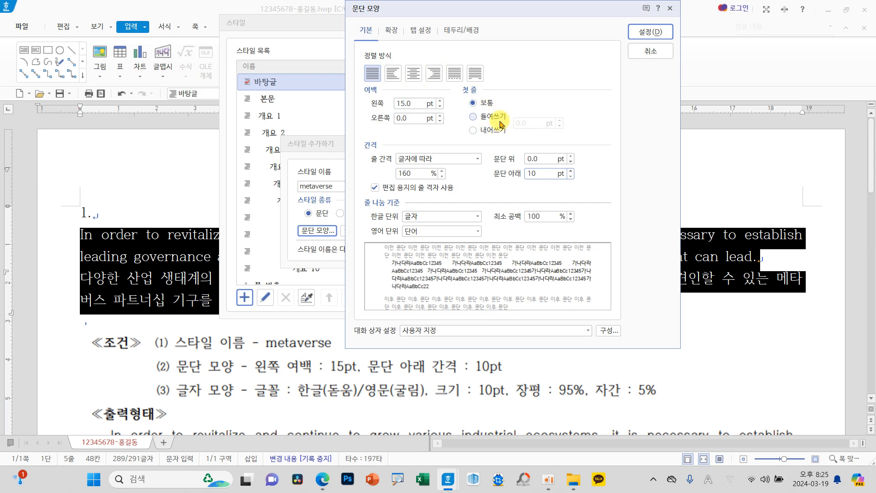
left_click(638, 31)
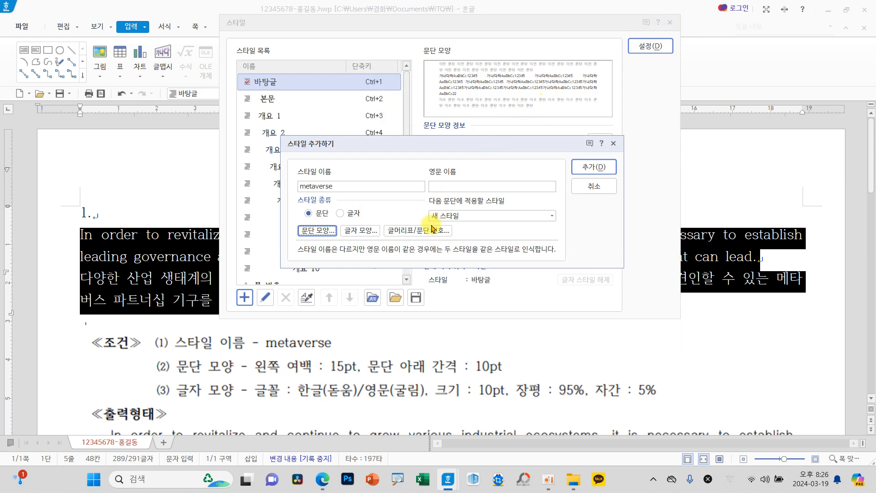
Step: Set the metaverse style's character width (장평) to 95% and its letter spacing (자간) to 5%
left_click(363, 234)
left_click_drag(350, 65, 357, 53)
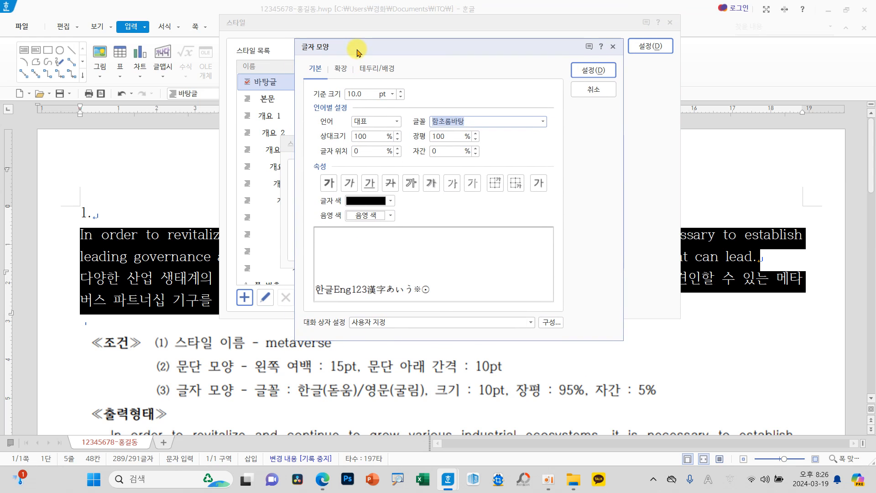
mouse_move(292, 377)
left_mouse_down()
mouse_move(301, 387)
mouse_move(427, 405)
left_mouse_up()
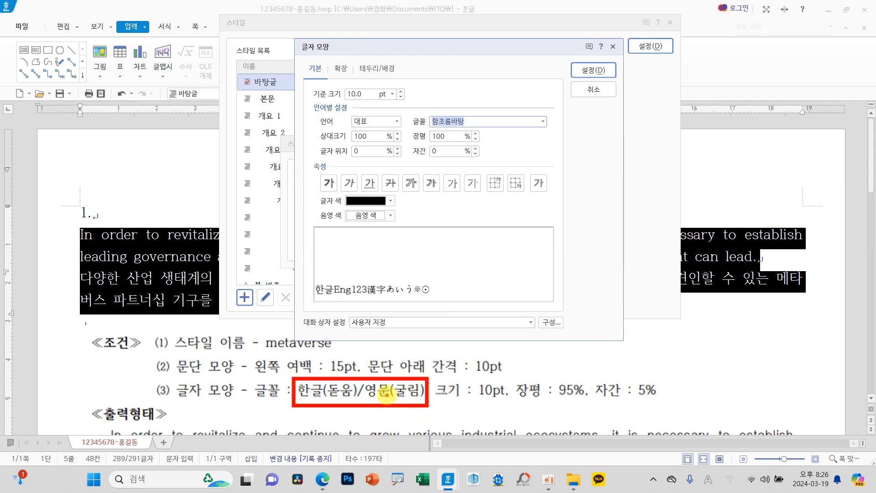
left_click_drag(440, 402, 664, 401)
left_click_drag(573, 408, 573, 427)
mouse_move(353, 405)
left_mouse_down()
mouse_move(341, 430)
mouse_move(382, 424)
left_mouse_up()
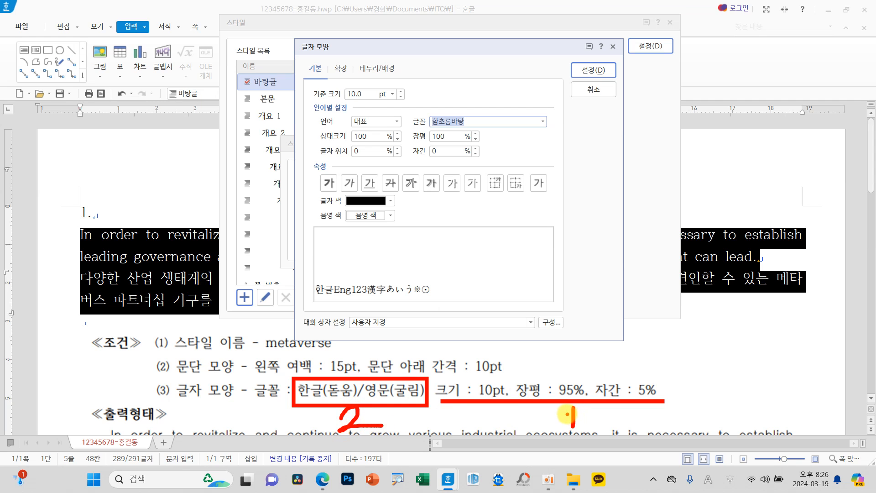
key("Escape")
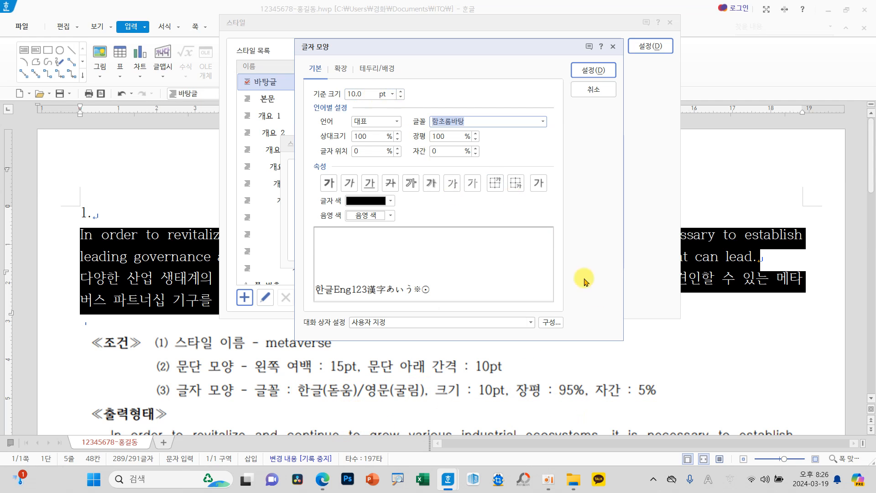
left_click_drag(453, 136, 409, 140)
type("95")
type("5")
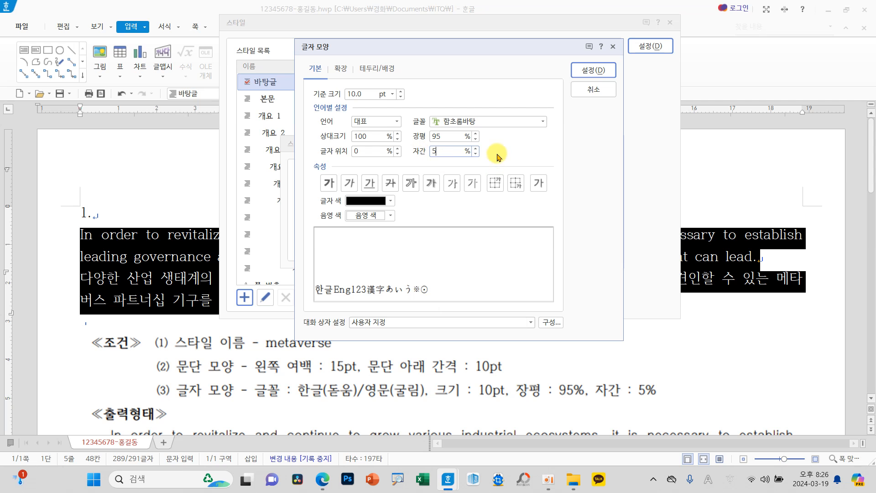
Step: Set the style's font for Korean text (한글) to 돋움
left_click_drag(420, 49, 526, 47)
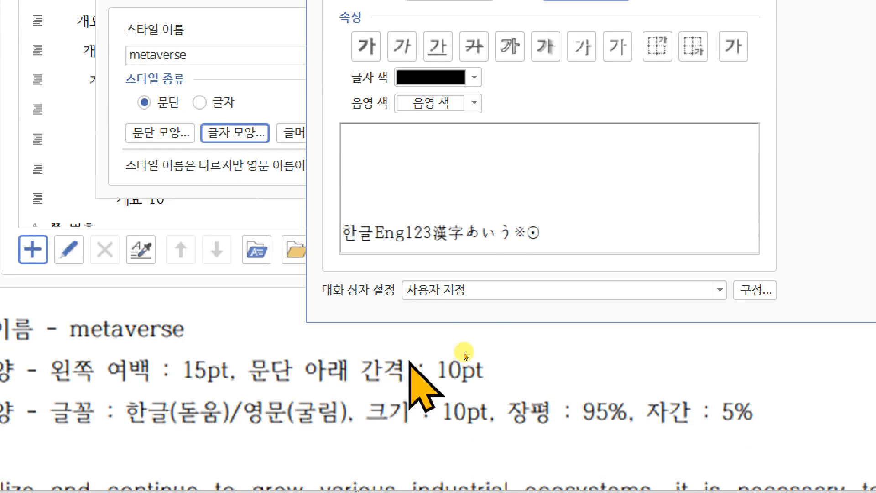
left_click(485, 52)
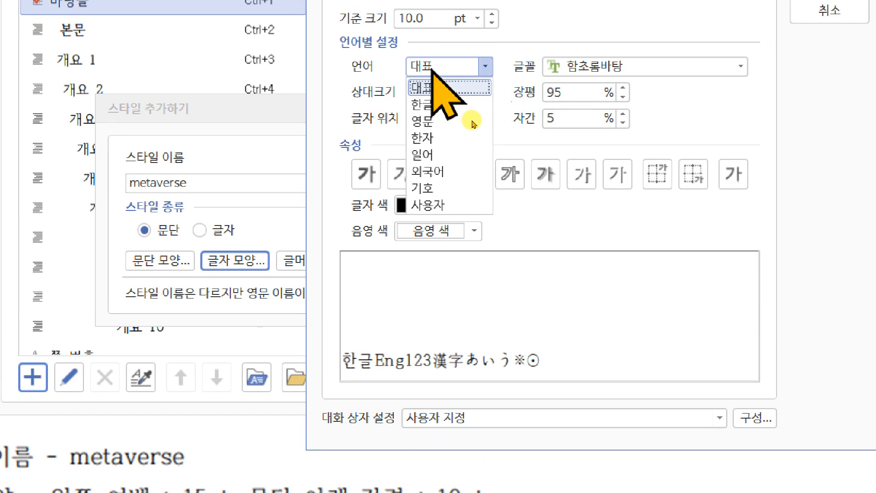
left_click(436, 105)
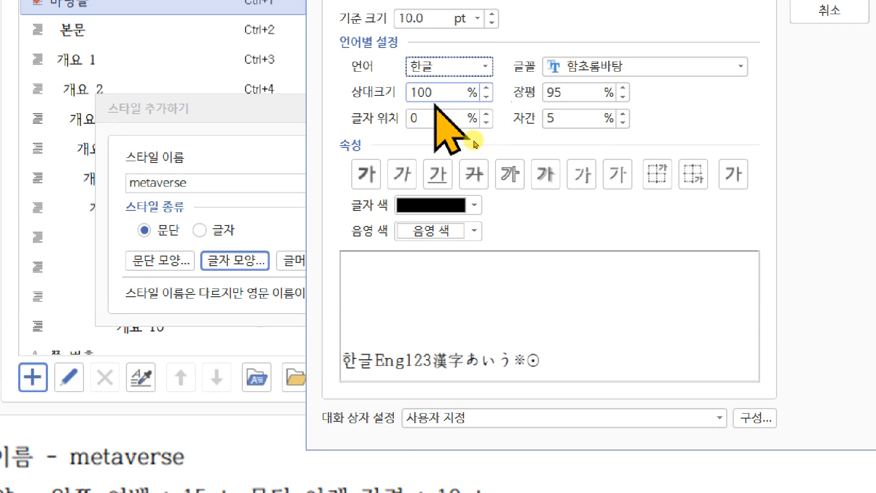
left_click(740, 66)
left_click_drag(739, 167, 736, 85)
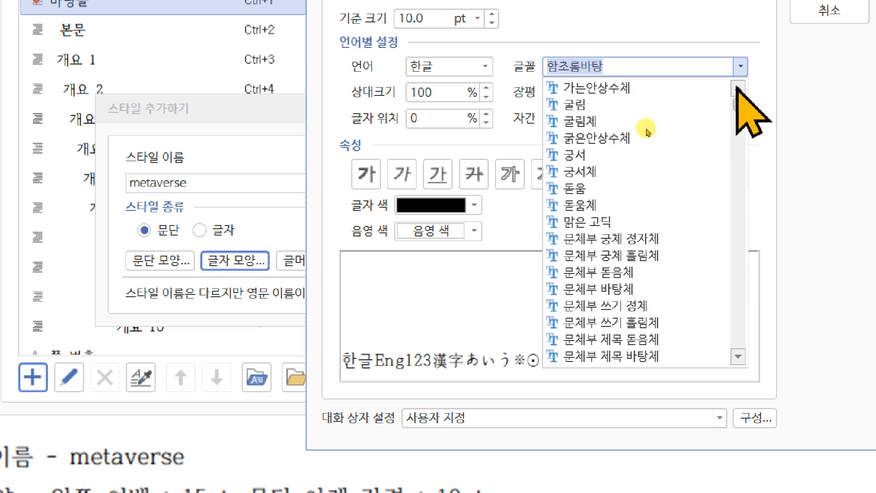
left_click(572, 188)
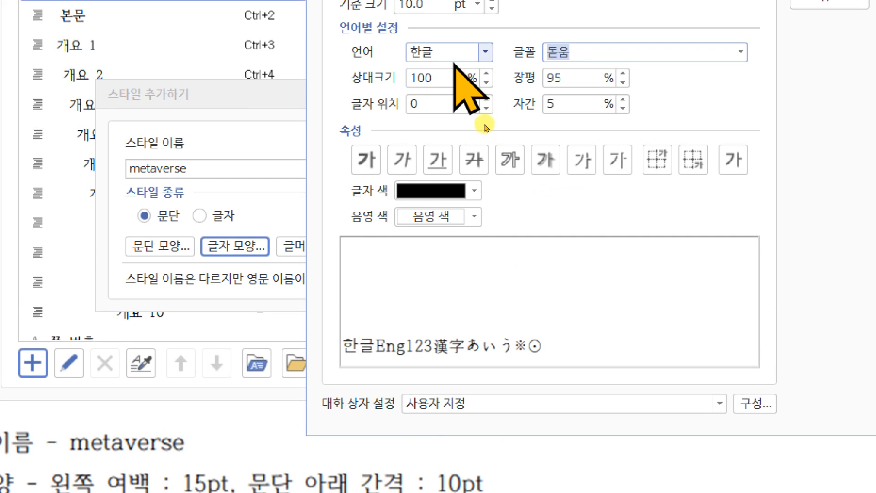
Step: Set the style's font for English text (영문) to 굴림 and accept the character shape settings
left_click(485, 60)
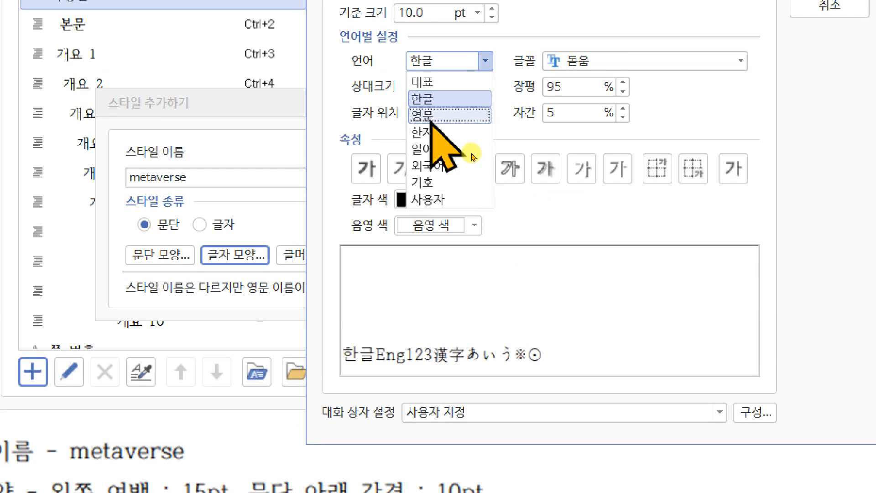
left_click(436, 114)
left_click(740, 61)
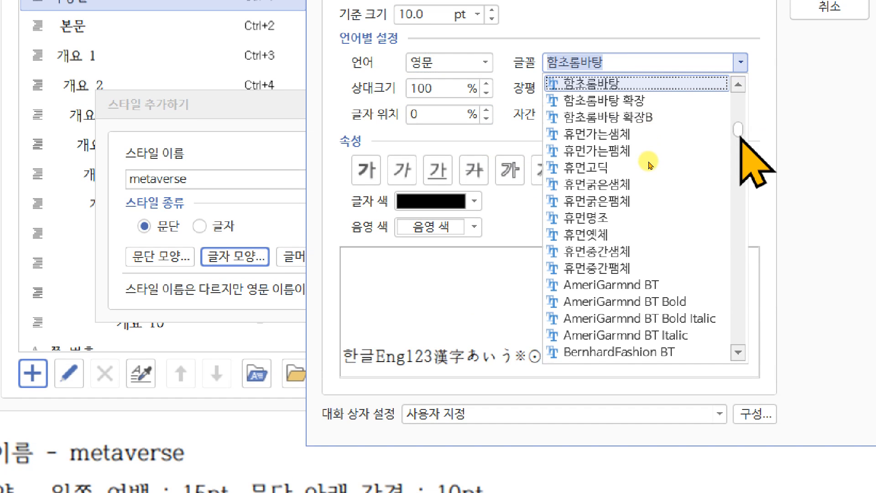
left_click_drag(738, 129, 737, 94)
left_click(598, 102)
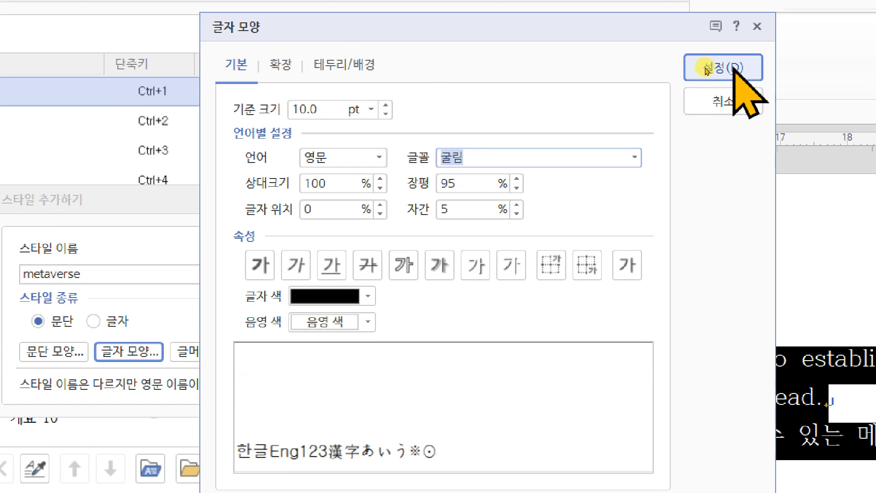
left_click(775, 0)
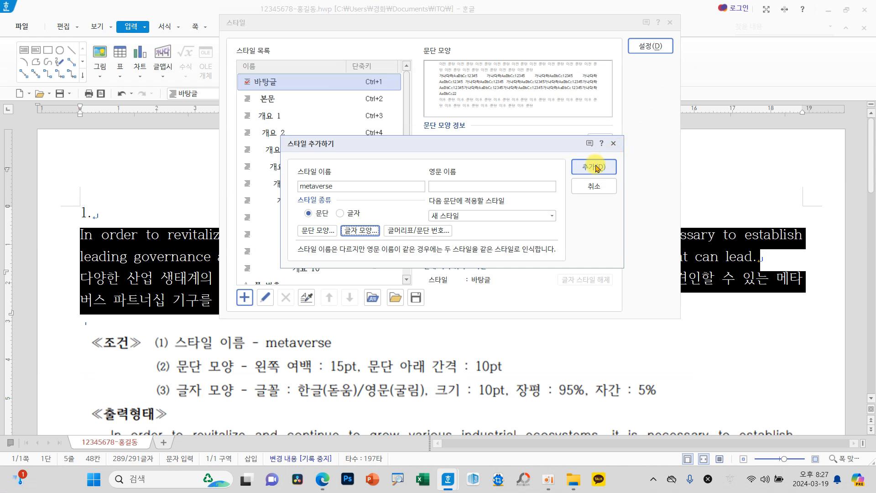
Step: Add the metaverse style to the style list and apply it to the two selected paragraphs
left_click(545, 240)
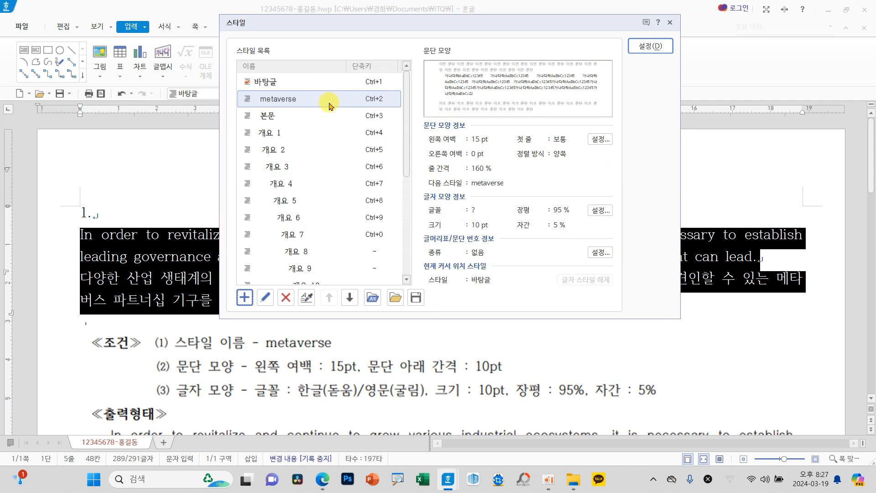
mouse_move(224, 87)
left_mouse_down()
mouse_move(331, 114)
mouse_move(406, 110)
left_mouse_up()
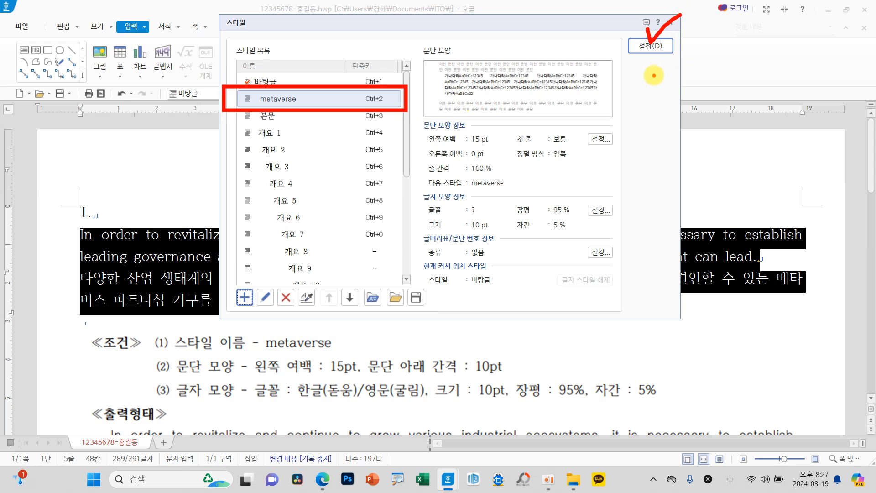
left_click(650, 46)
left_click(679, 270)
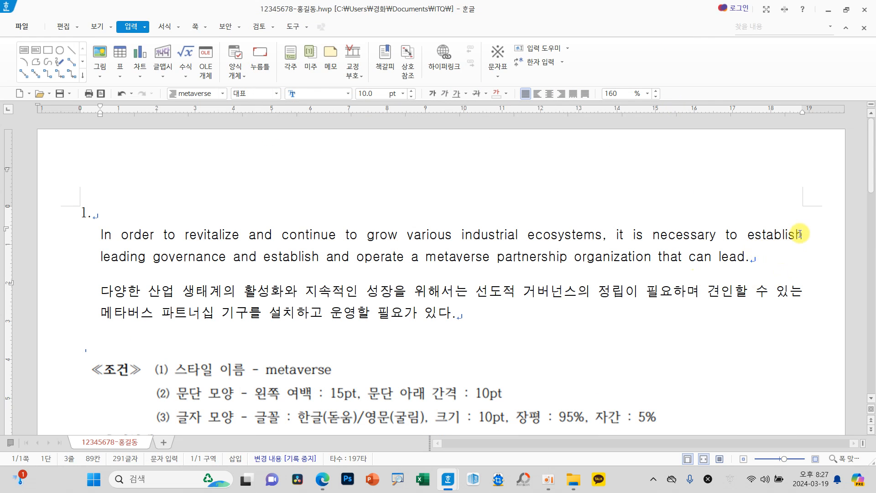
Step: Check the styled English and Korean paragraphs against the sample output (출력형태) and save the document
scroll(771, 306, "down", 3)
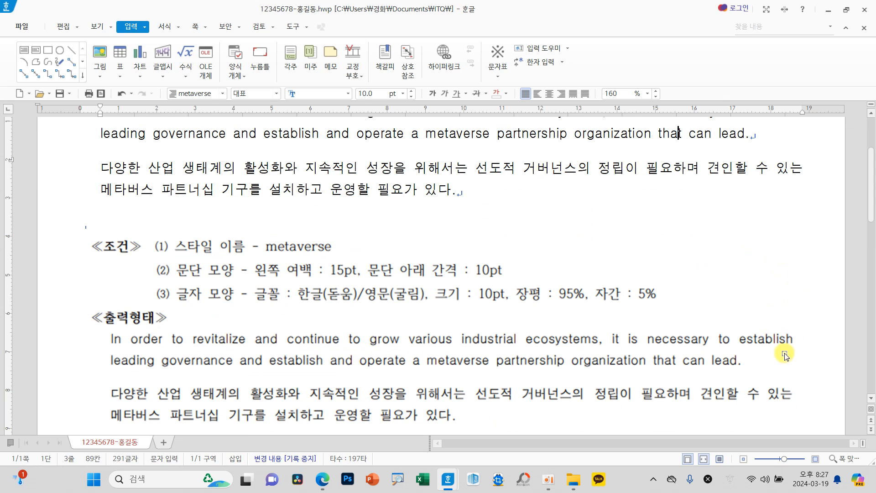
scroll(741, 315, "up", 3)
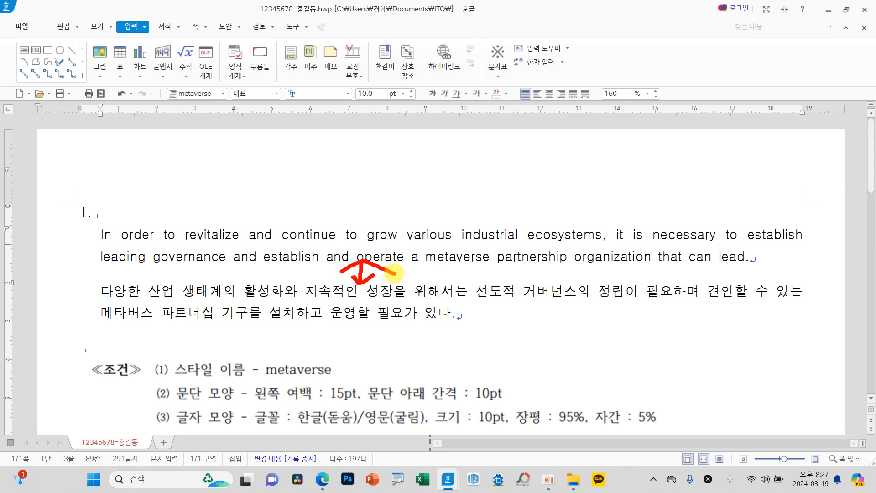
left_click(283, 257)
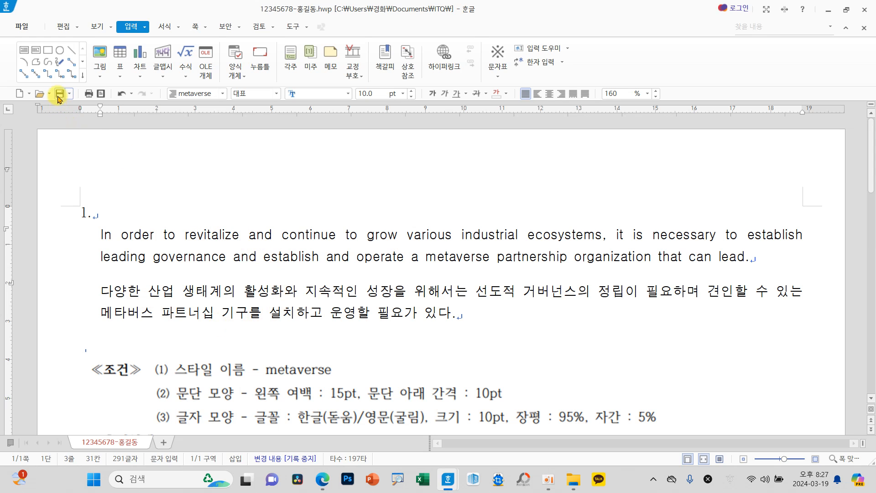
key("ctrl+4")
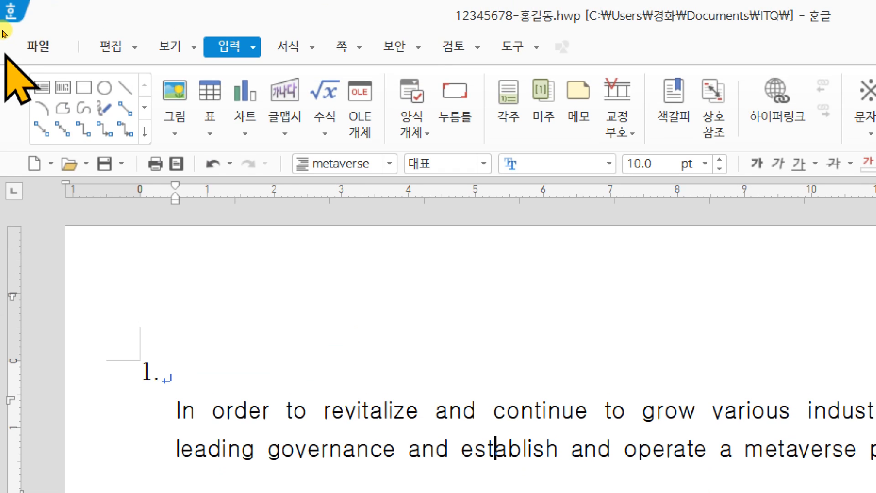
left_click(33, 54)
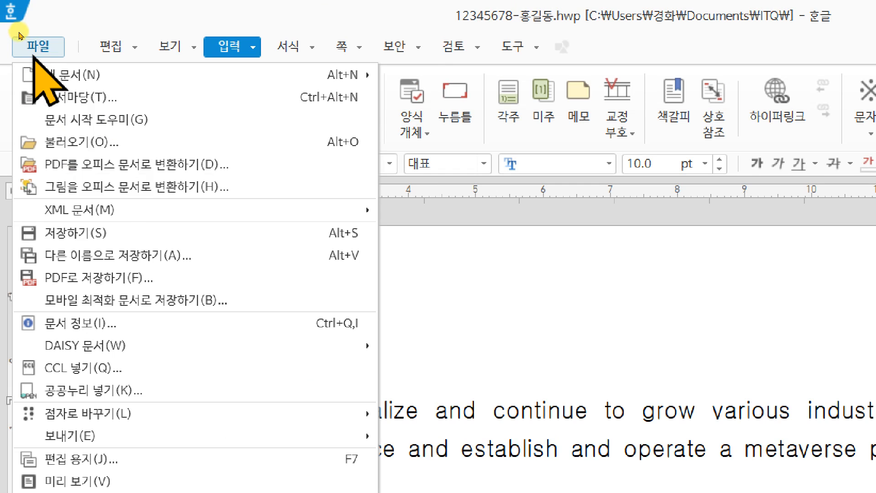
left_click(68, 237)
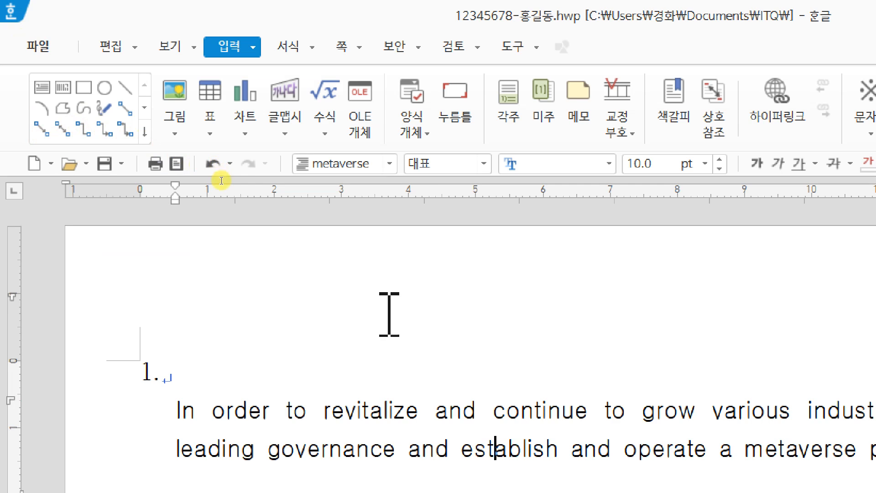
Step: Delete the question 1 reference picture below the Korean paragraph and place the cursor on the last blank line
scroll(385, 329, "down", 2)
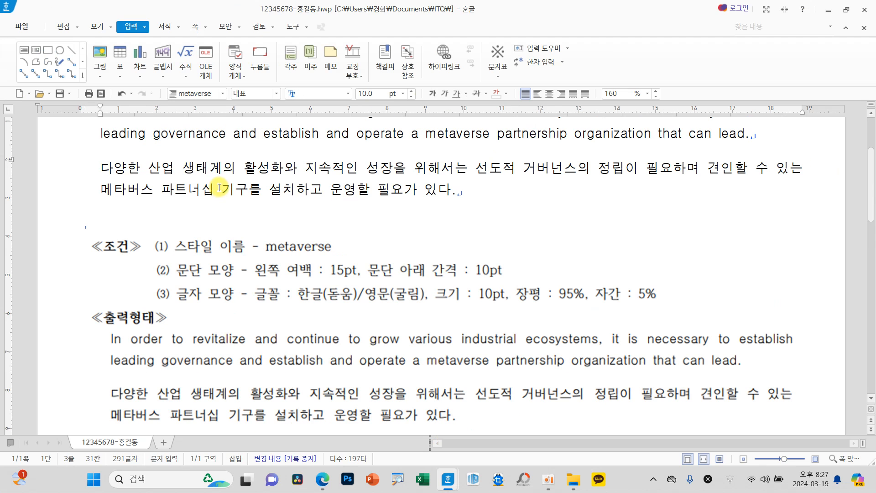
scroll(328, 285, "down", 1)
left_click(345, 288)
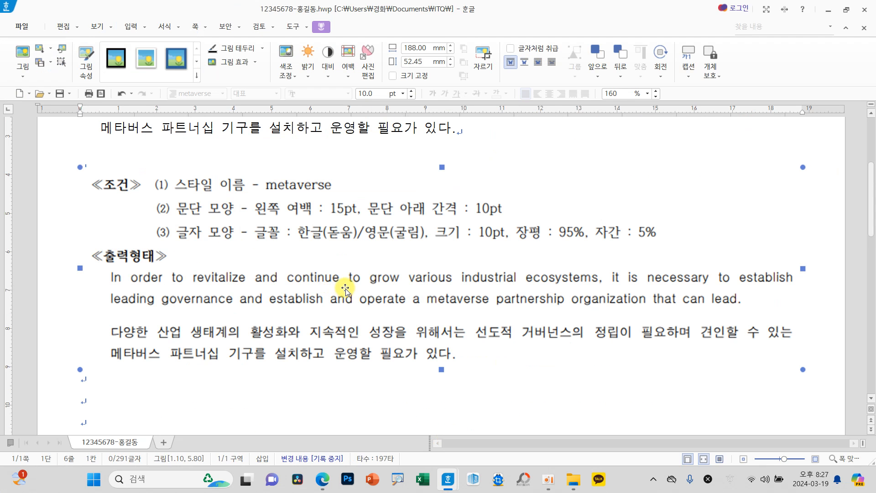
key("Delete")
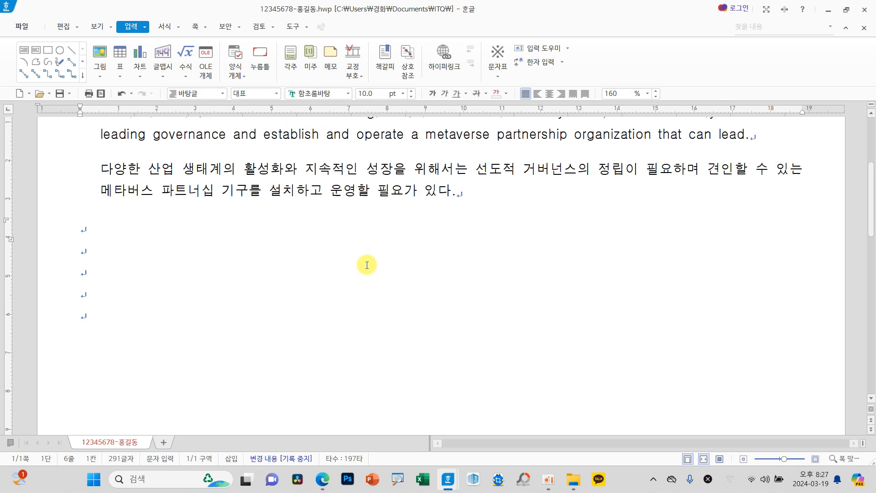
scroll(367, 264, "up", 3)
scroll(193, 340, "down", 2)
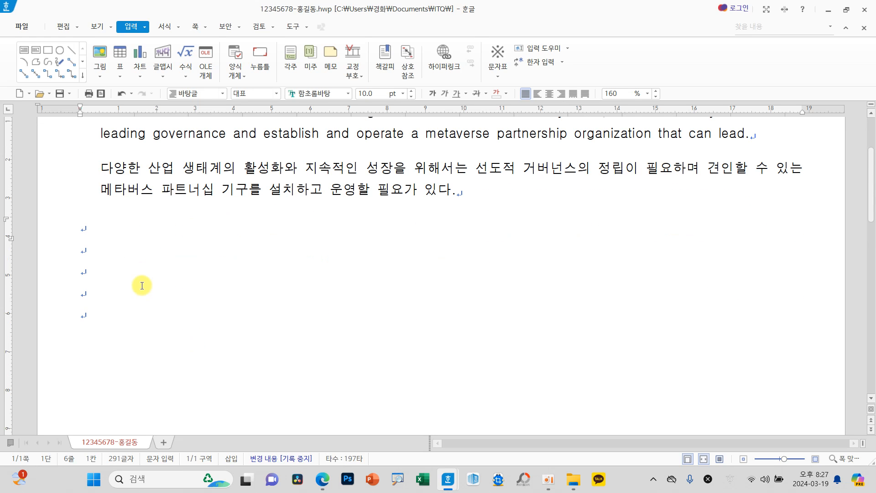
left_click(109, 317)
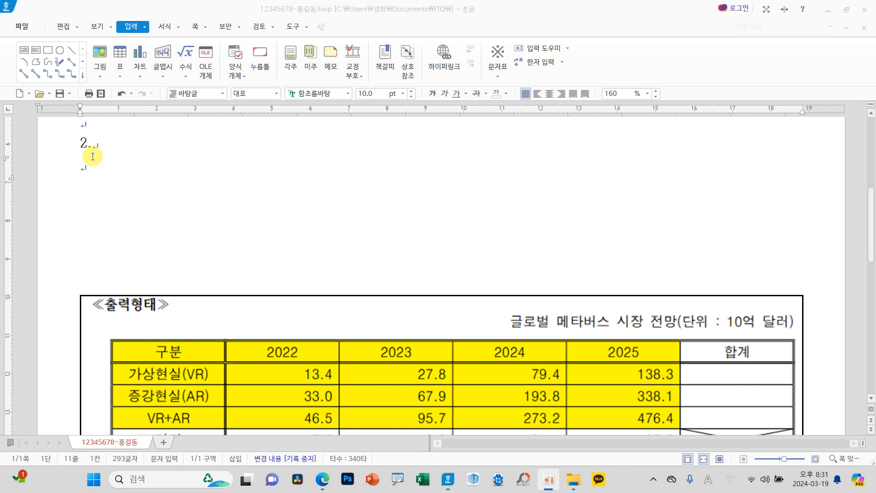
Step: Place the cursor on the line below "2." and examine the sample output table to count its columns and rows
left_click(83, 166)
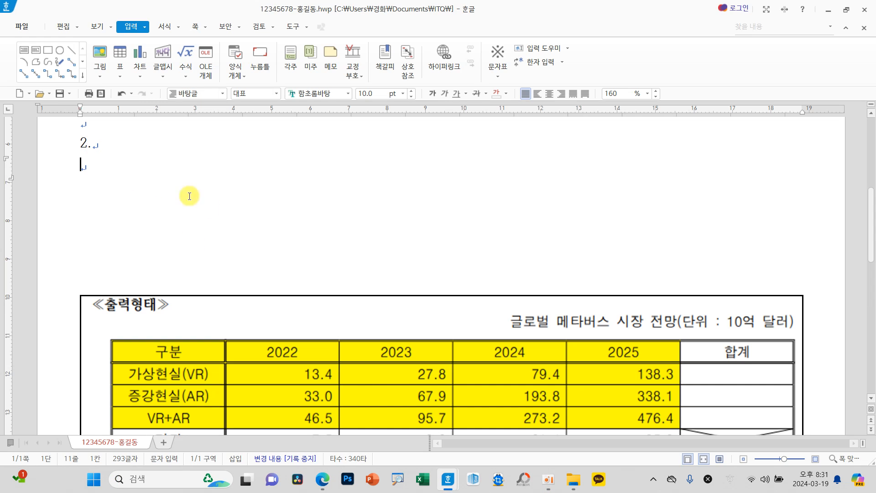
scroll(318, 252, "down", 2)
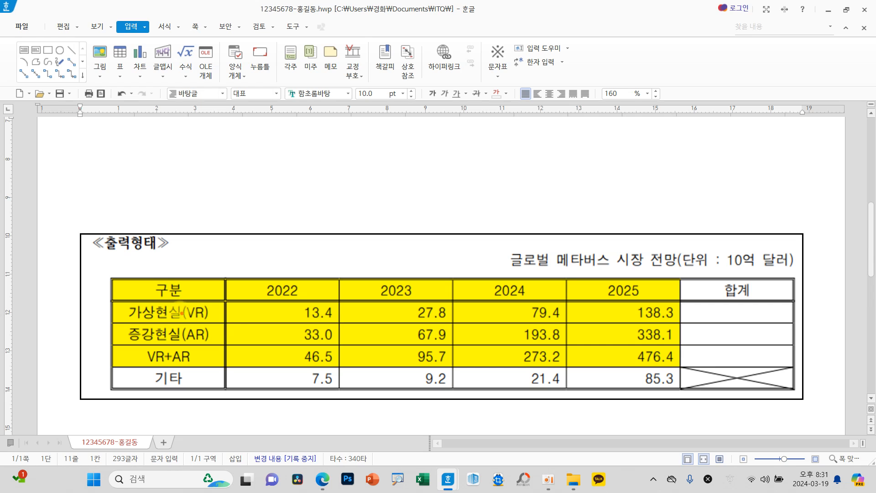
left_click_drag(178, 294, 157, 337)
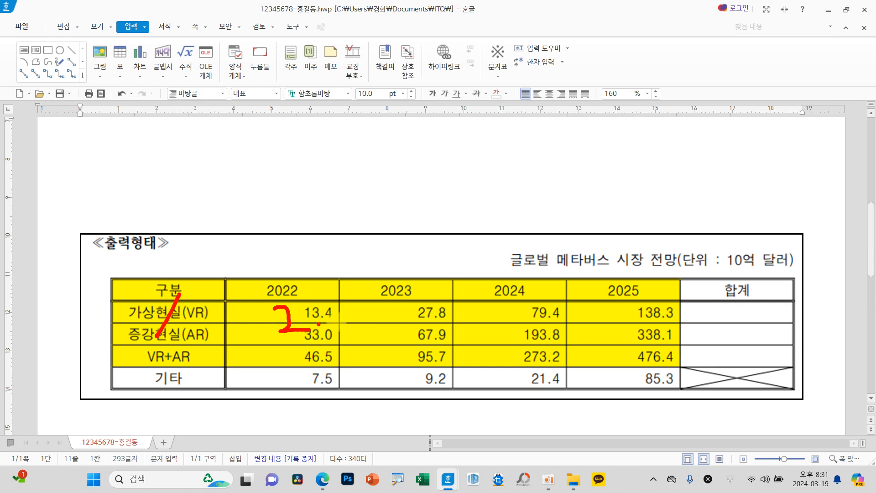
left_click_drag(759, 300, 749, 337)
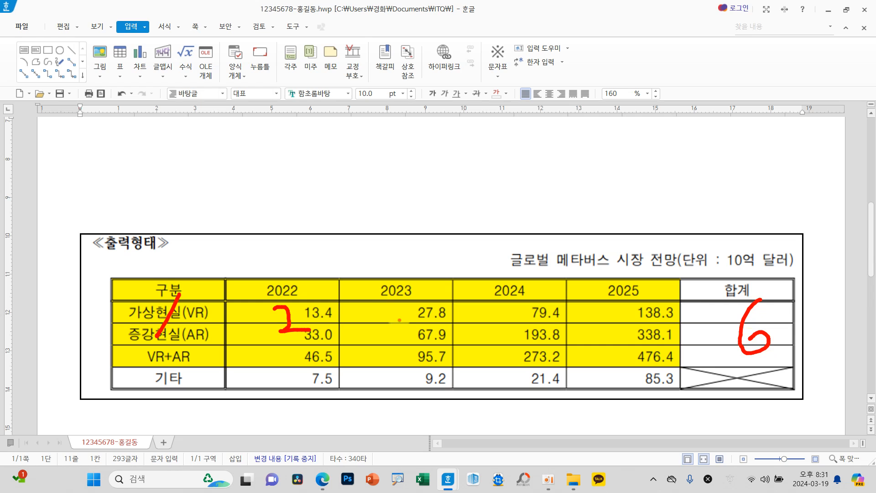
mouse_move(359, 235)
left_mouse_down()
mouse_move(354, 265)
mouse_move(364, 255)
mouse_move(382, 273)
left_mouse_up()
left_click_drag(400, 238, 400, 278)
mouse_move(402, 261)
left_mouse_down()
mouse_move(420, 260)
mouse_move(417, 297)
left_mouse_up()
mouse_move(437, 254)
left_mouse_down()
mouse_move(454, 292)
mouse_move(435, 299)
left_mouse_up()
mouse_move(469, 250)
left_mouse_down()
mouse_move(484, 250)
mouse_move(474, 274)
mouse_move(486, 264)
mouse_move(487, 275)
left_mouse_up()
left_click_drag(482, 275, 482, 281)
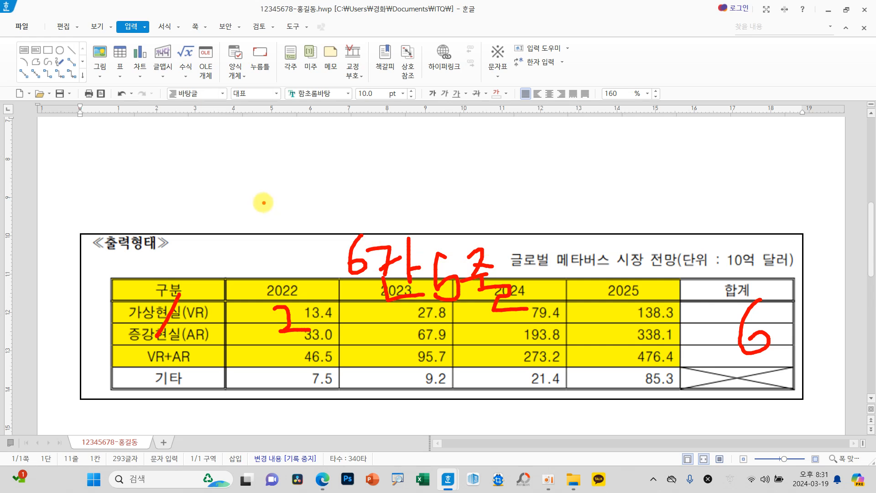
key("Escape")
scroll(159, 180, "up", 1)
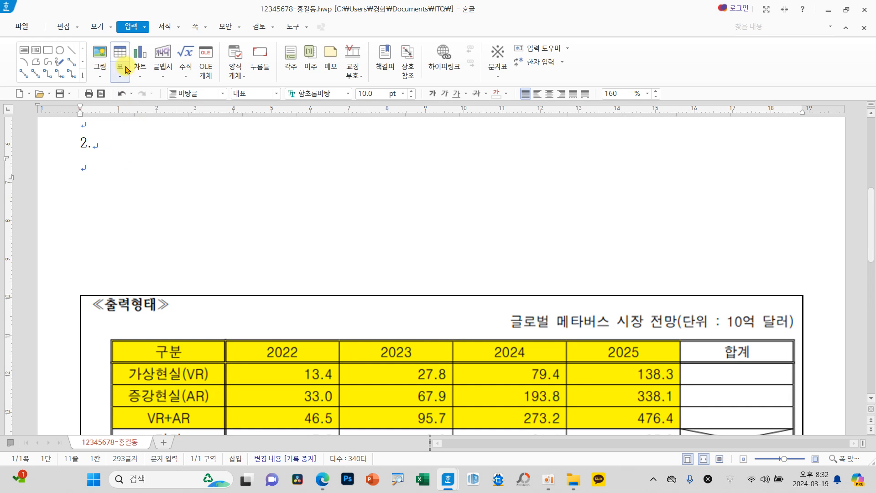
Step: Insert a table with 5 rows and 6 columns, treated as a character (글자처럼 취급), below "2."
left_click(120, 52)
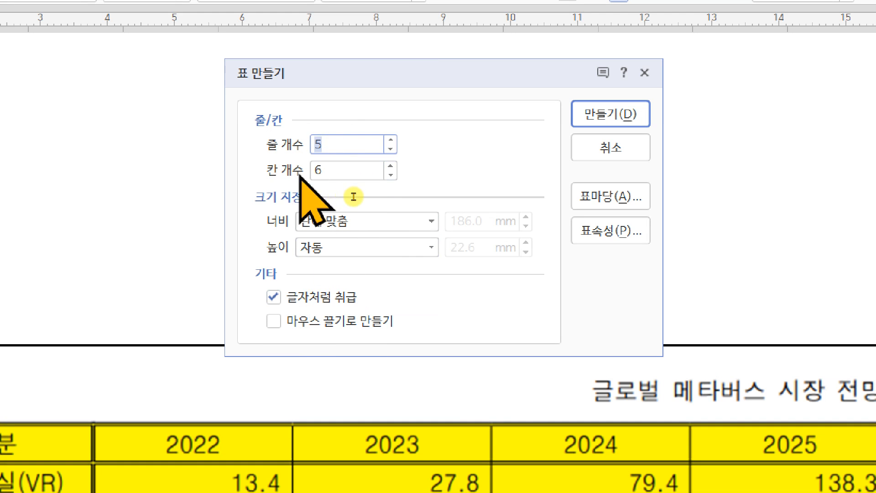
left_click(610, 113)
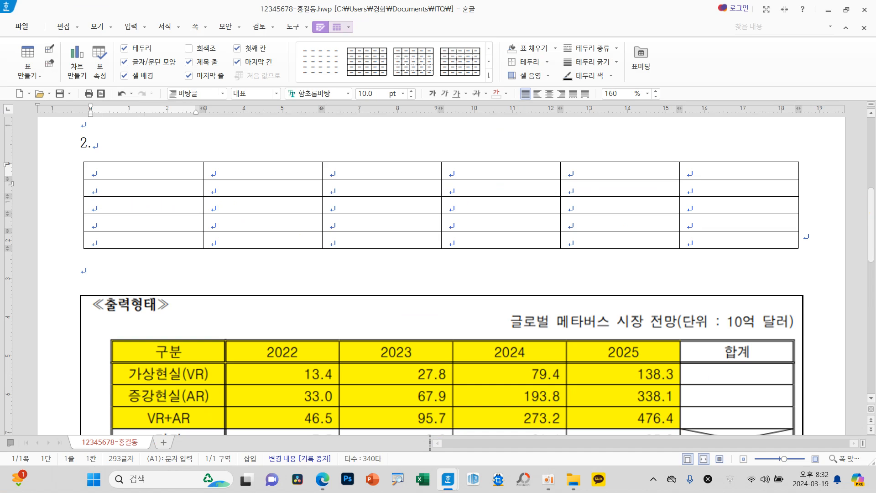
key("Hangul")
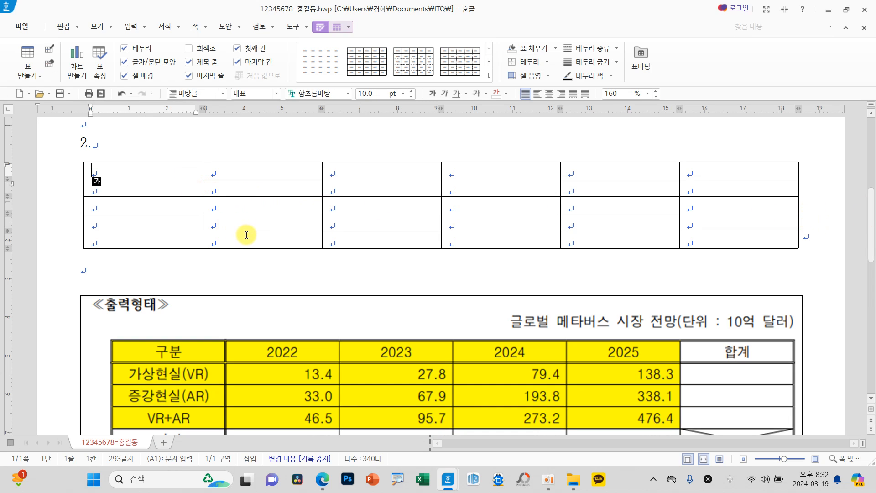
Step: Select all cells of the new table under question 2
left_click_drag(187, 171, 756, 234)
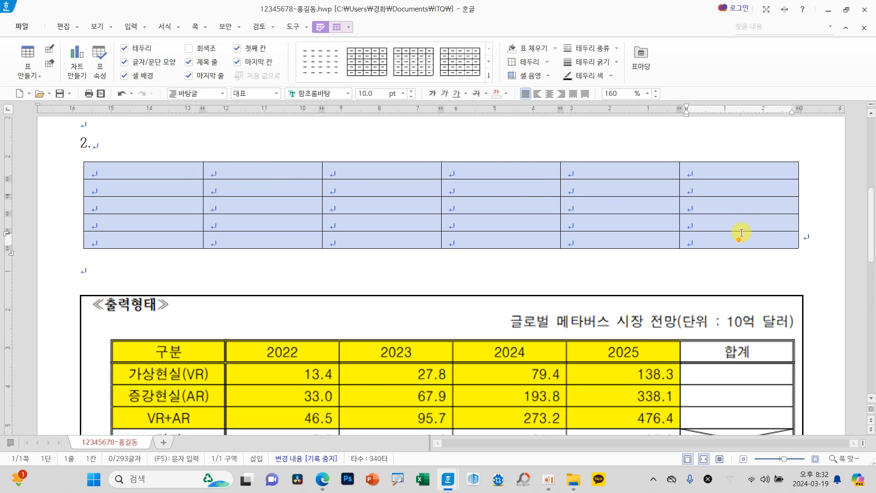
left_click(418, 209)
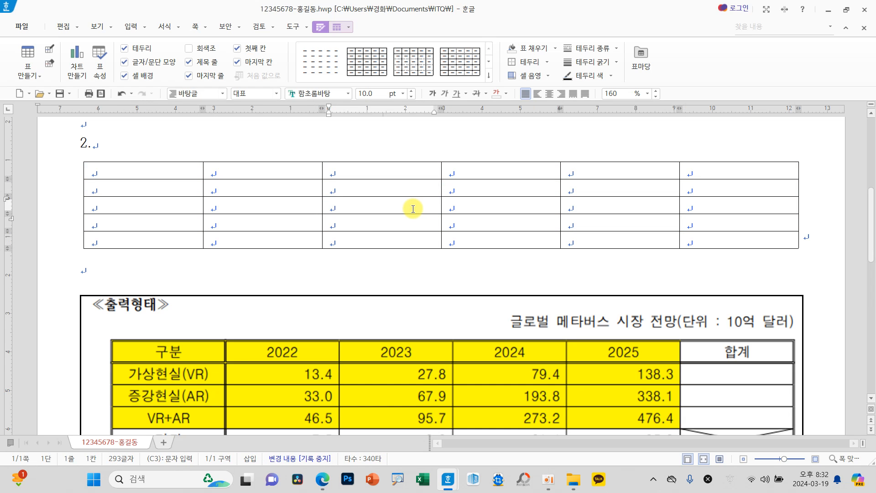
key("F5")
key("F5")
key("F5")
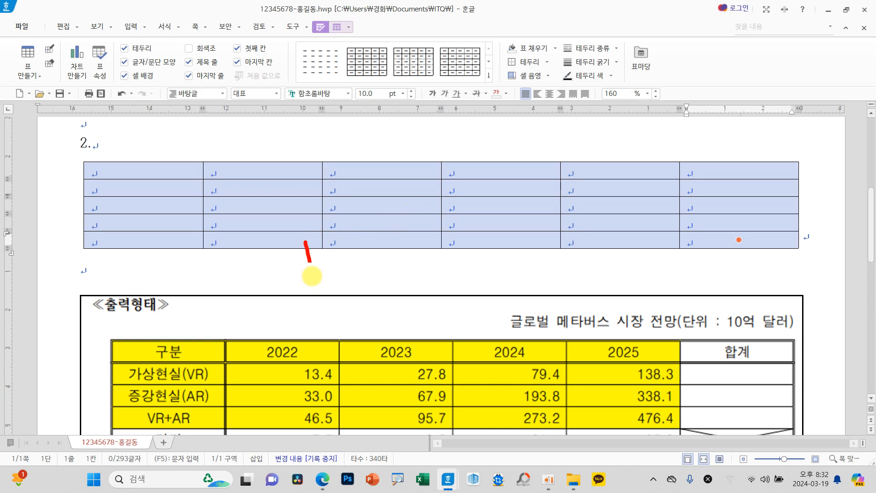
mouse_move(312, 263)
left_mouse_down()
mouse_move(338, 260)
mouse_move(338, 275)
left_mouse_up()
mouse_move(384, 237)
left_mouse_down()
mouse_move(368, 258)
mouse_move(372, 282)
left_mouse_up()
mouse_move(419, 260)
left_mouse_down()
mouse_move(469, 259)
mouse_move(458, 272)
left_mouse_up()
left_click_drag(513, 249, 504, 270)
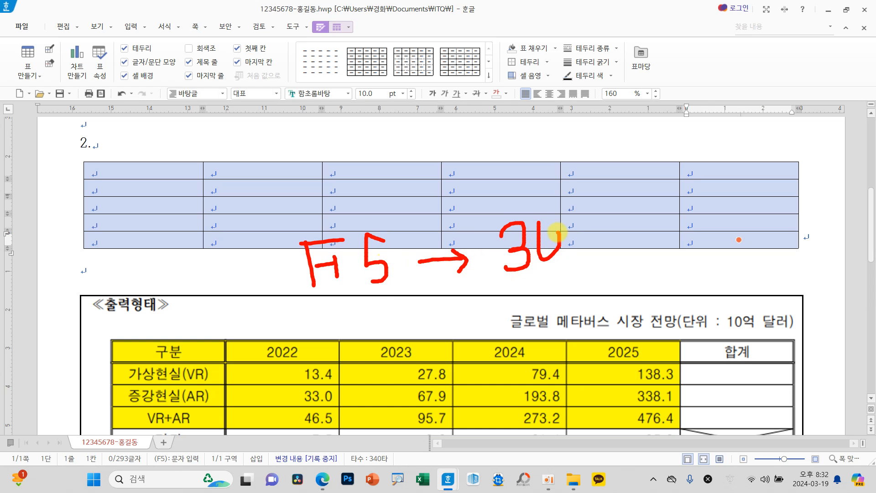
left_click_drag(586, 225, 588, 269)
mouse_move(564, 253)
left_mouse_down()
mouse_move(565, 271)
mouse_move(598, 274)
left_mouse_up()
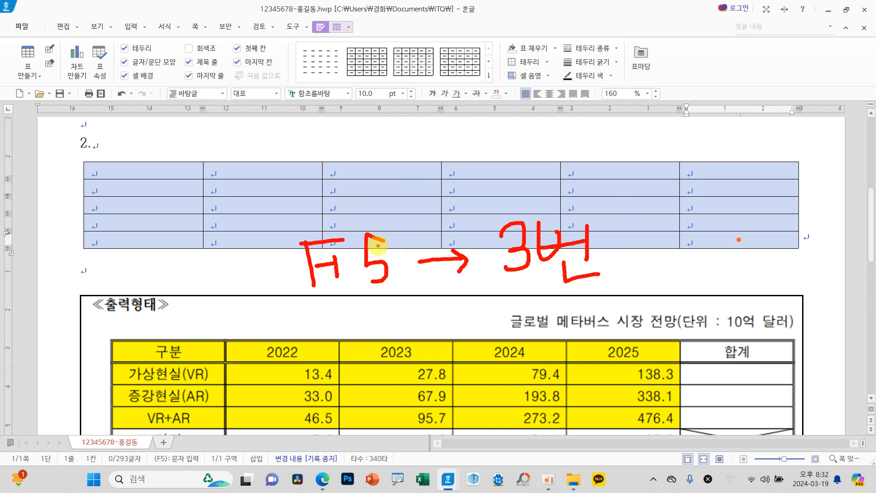
key("Escape")
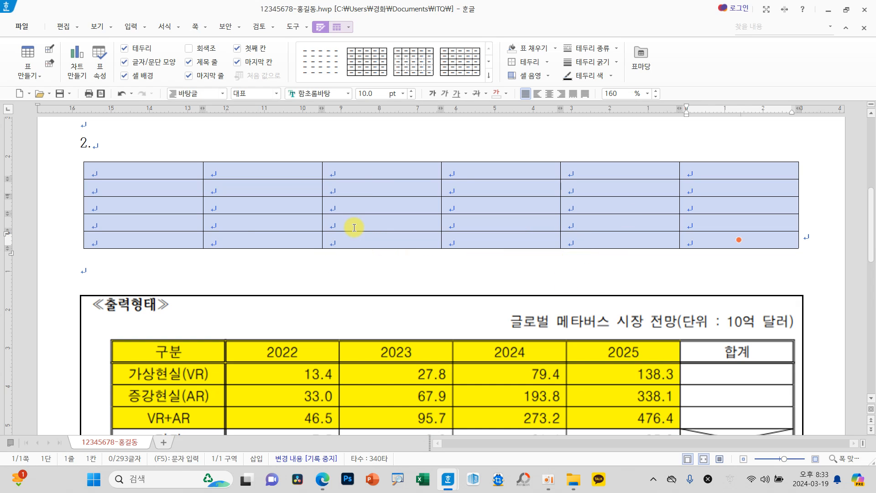
Step: Increase the height of all the selected table rows evenly
key("ctrl+Down")
key("ctrl+Down")
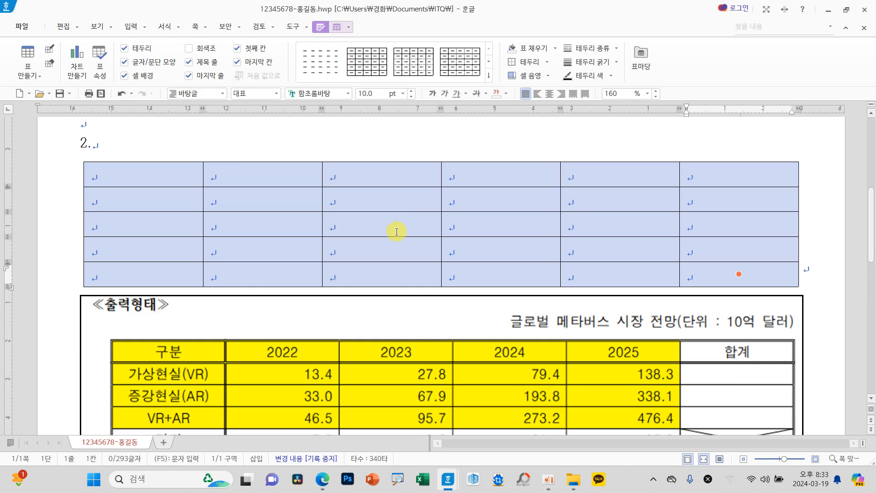
Step: Apply the 돋움 font to all cells of the question 2 table and center their text
scroll(396, 230, "up", 3)
scroll(399, 242, "down", 3)
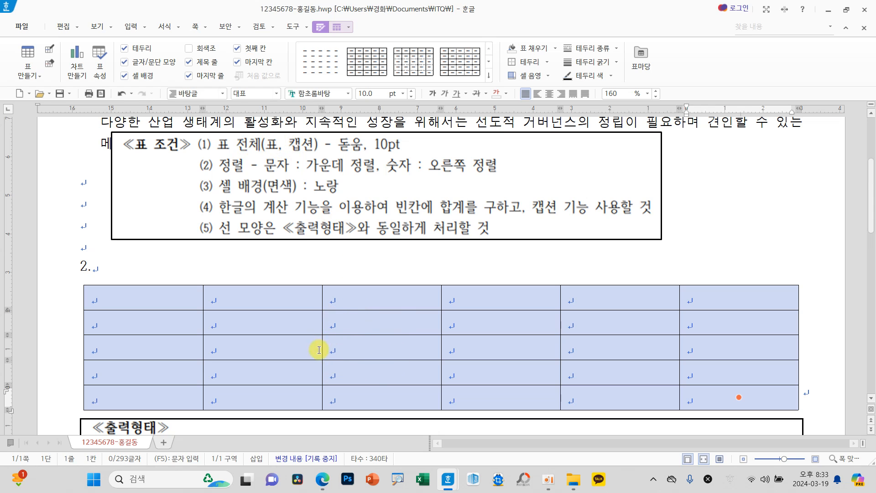
scroll(680, 377, "down", 9)
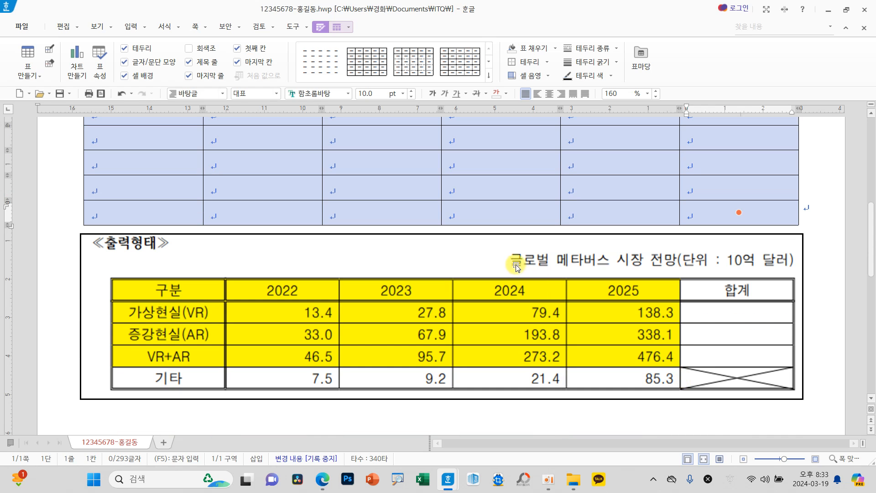
scroll(416, 323, "up", 15)
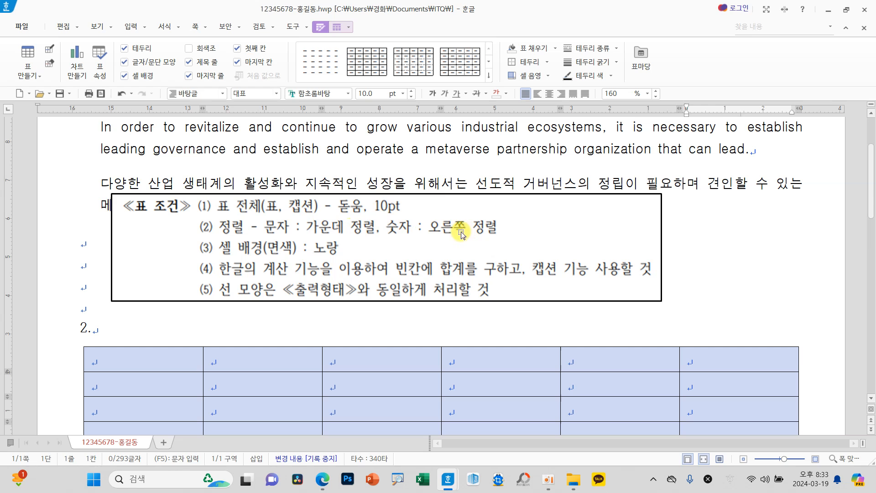
left_click(351, 96)
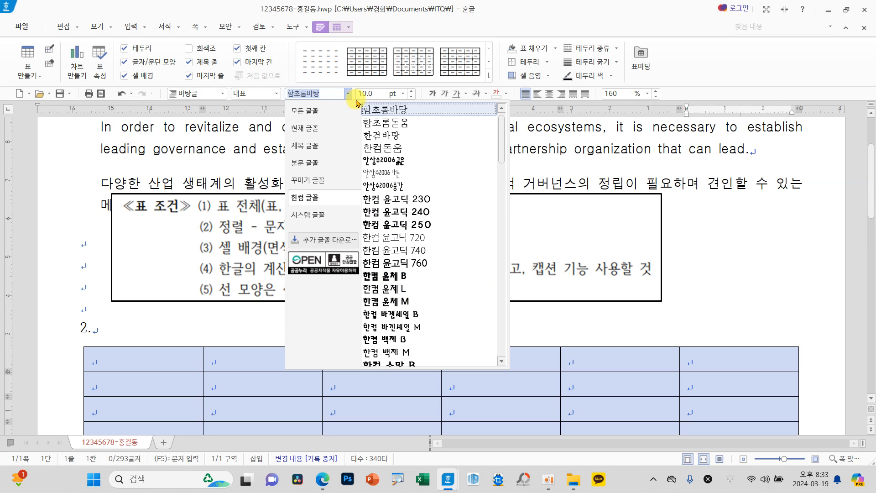
left_click(308, 112)
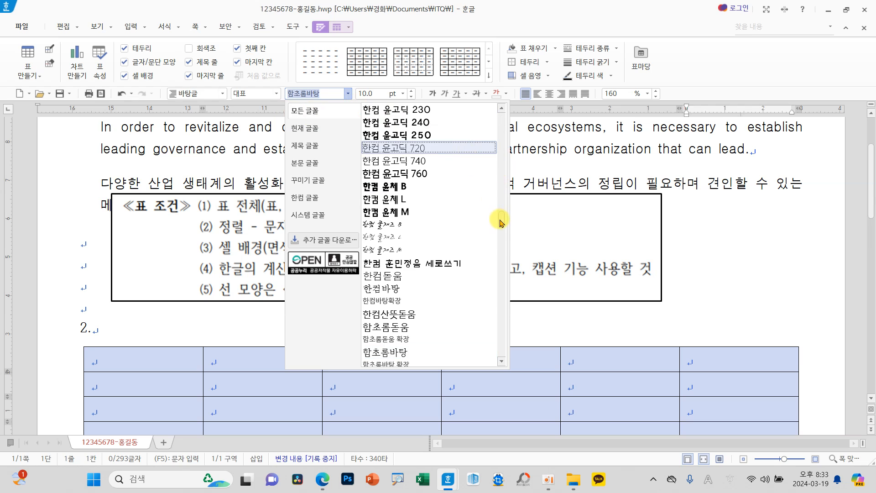
scroll(502, 171, "up", 10)
left_click_drag(502, 147, 502, 115)
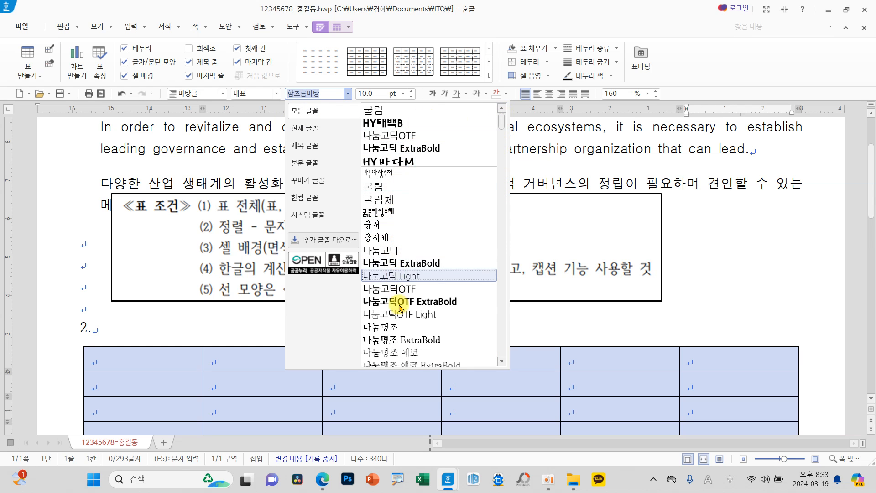
scroll(422, 328, "down", 4)
scroll(438, 344, "down", 6)
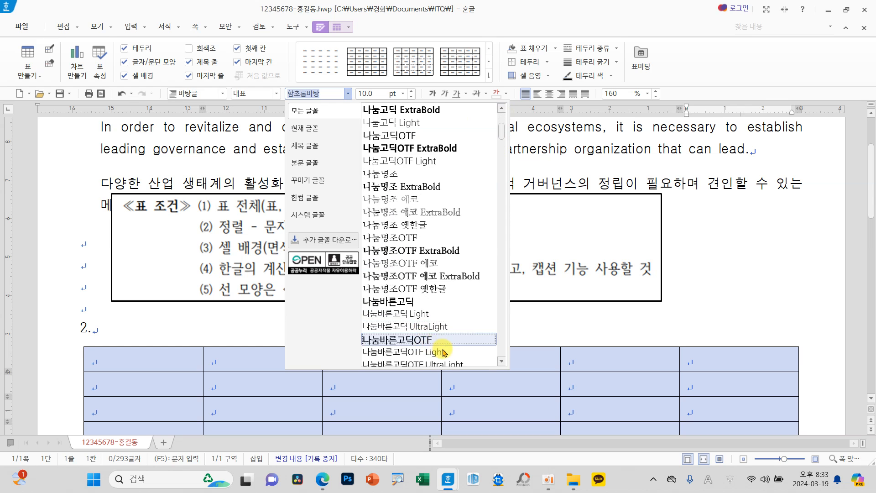
scroll(457, 357, "down", 2)
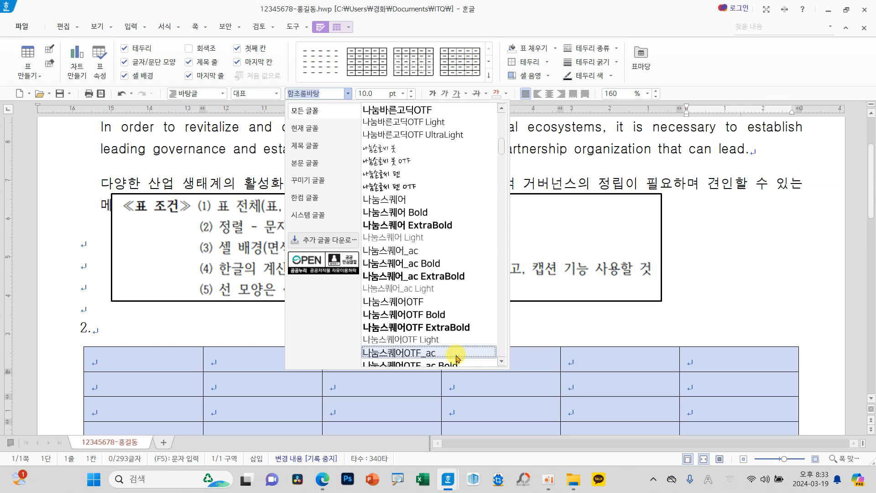
left_click_drag(501, 152, 501, 167)
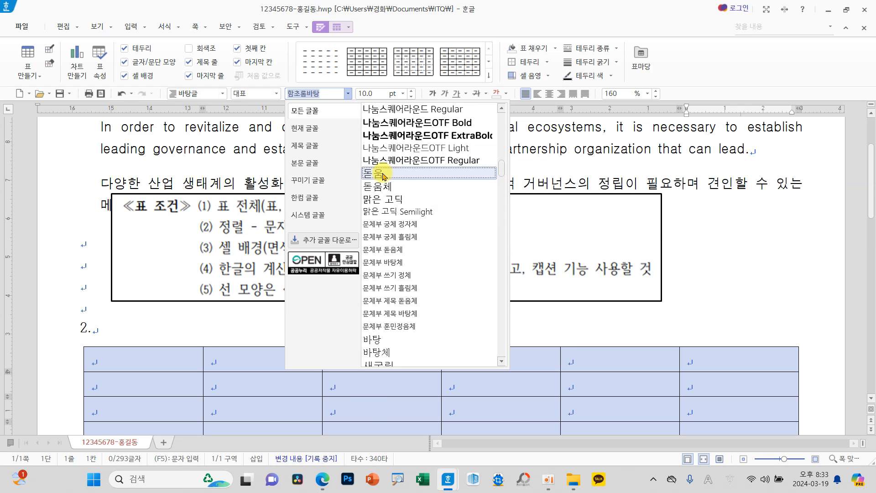
left_click(407, 175)
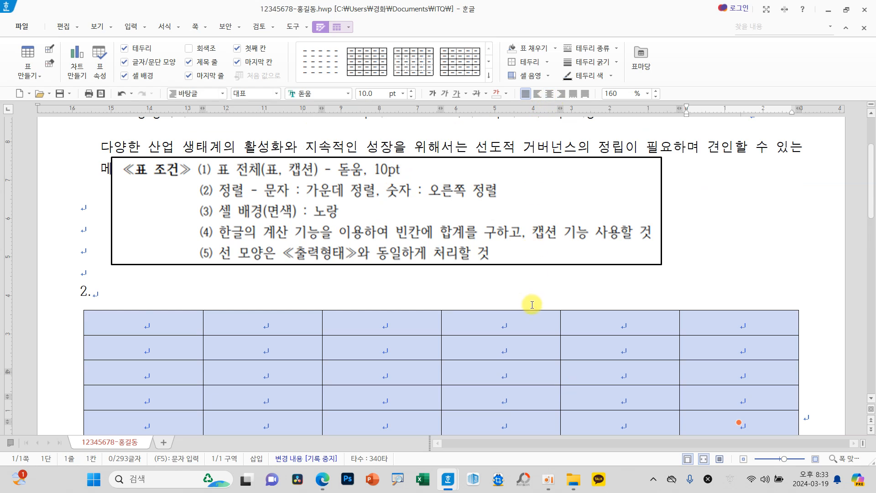
Step: Right-align the table's number cells, from the second row and second column through the last row and column
scroll(532, 303, "down", 5)
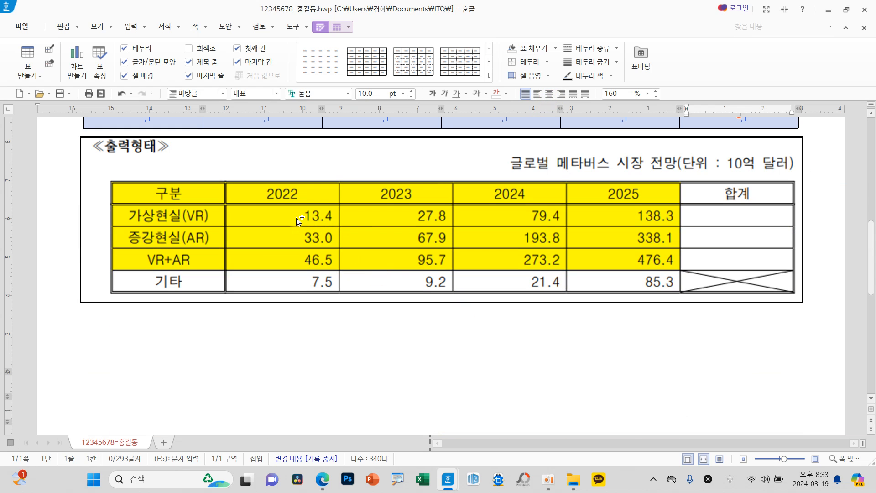
mouse_move(225, 204)
left_mouse_down()
mouse_move(561, 218)
mouse_move(797, 293)
left_mouse_up()
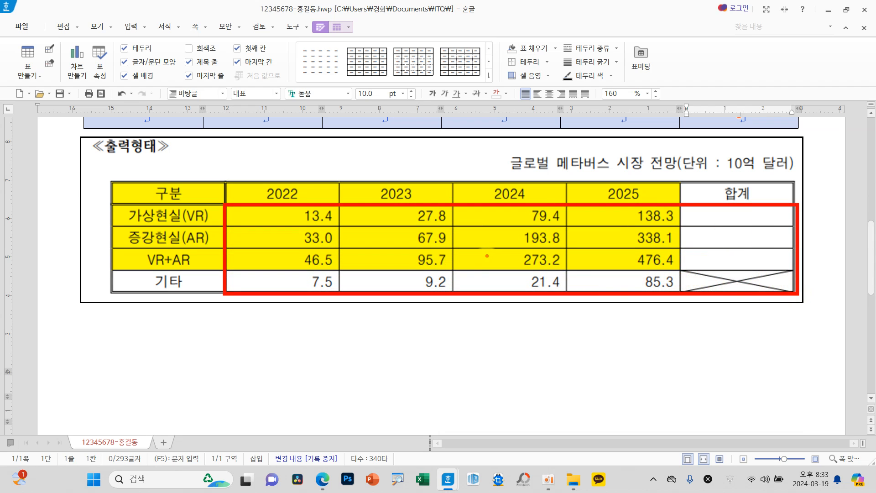
key("Escape")
scroll(491, 265, "up", 3)
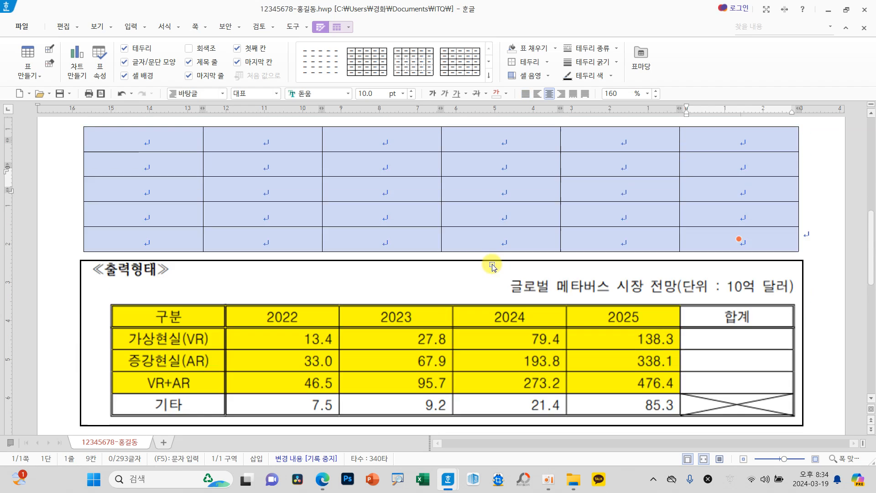
left_click(303, 225)
left_click_drag(303, 226, 744, 294)
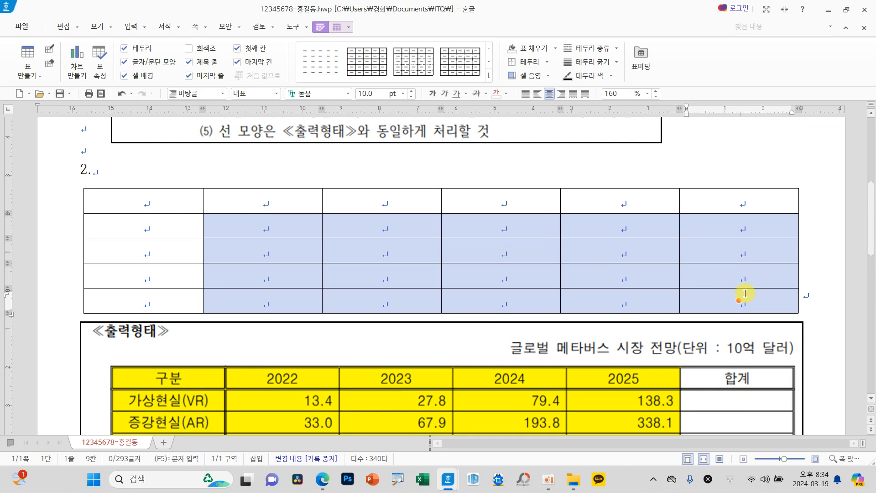
left_click(561, 93)
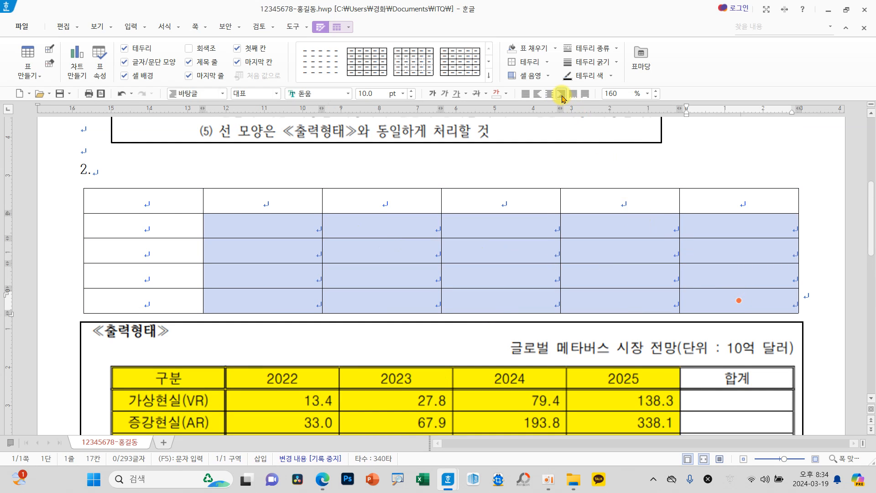
left_click(503, 226)
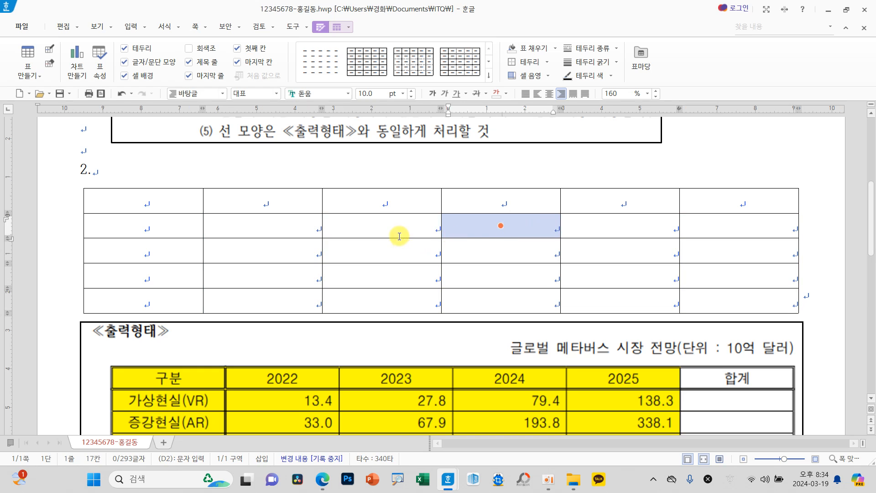
left_click(381, 225)
left_click(262, 225)
left_click(222, 223)
Step: Add a caption above (위) the question 2 table
scroll(256, 219, "up", 3)
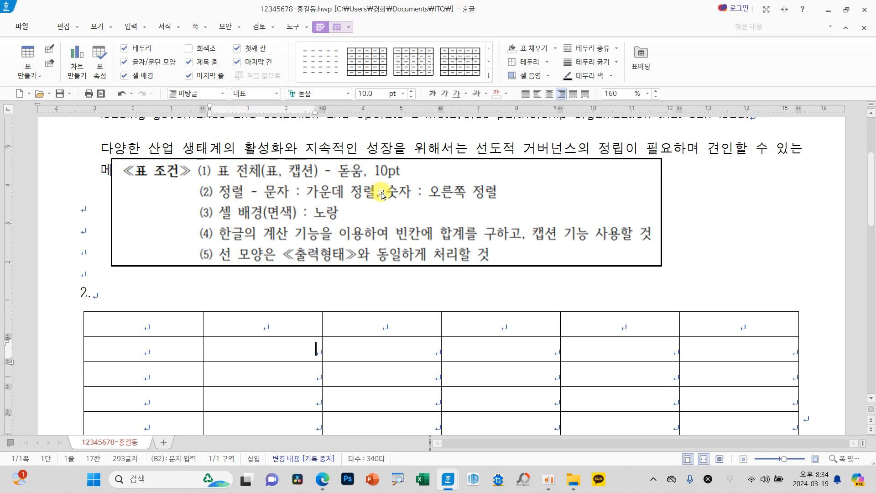
mouse_move(321, 177)
left_mouse_down()
mouse_move(280, 183)
mouse_move(320, 157)
mouse_move(315, 183)
left_mouse_up()
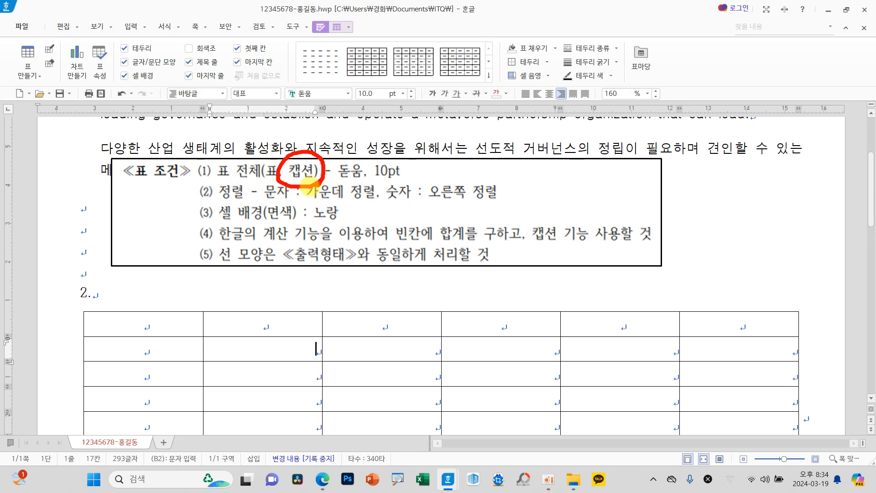
mouse_move(796, 297)
left_mouse_down()
mouse_move(510, 294)
mouse_move(465, 281)
left_mouse_up()
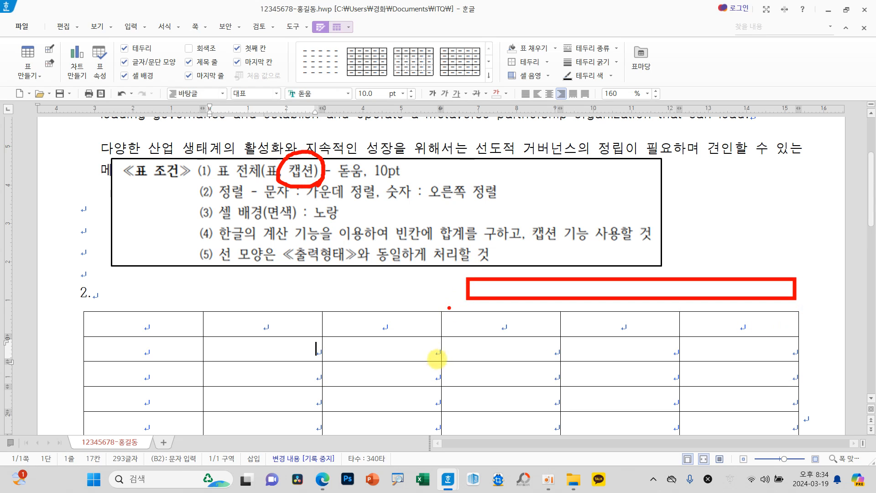
key("Escape")
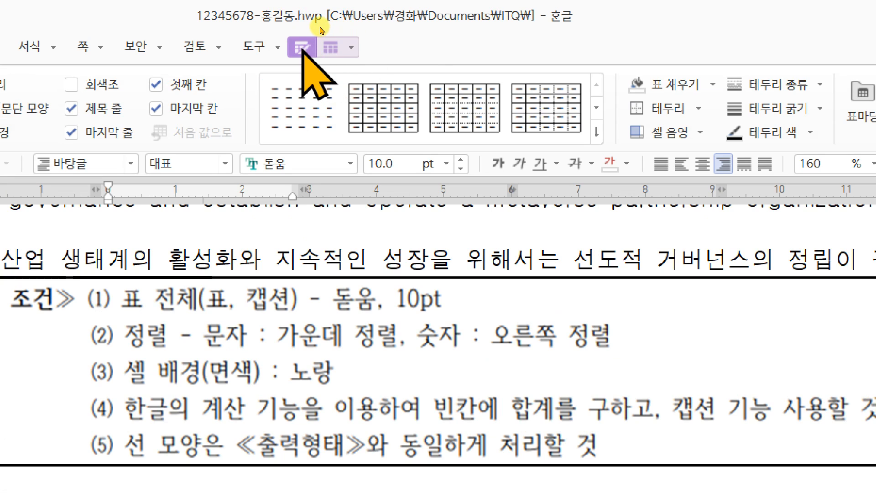
left_click(333, 47)
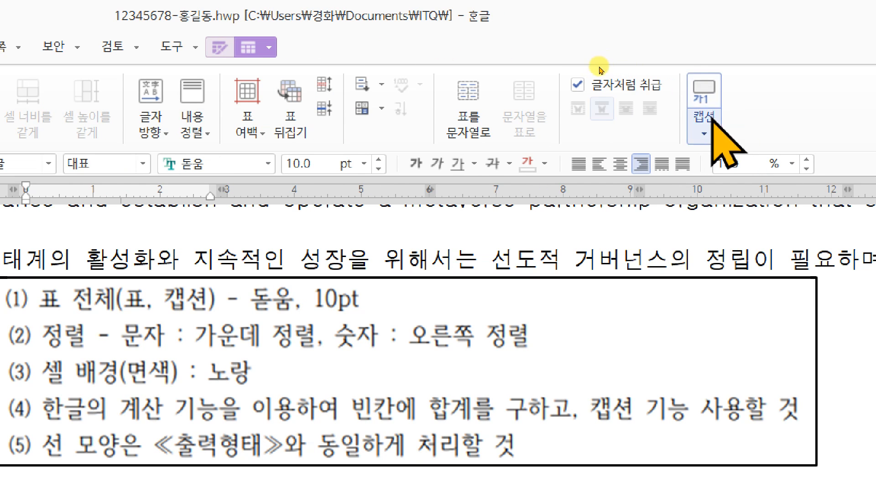
left_click(704, 133)
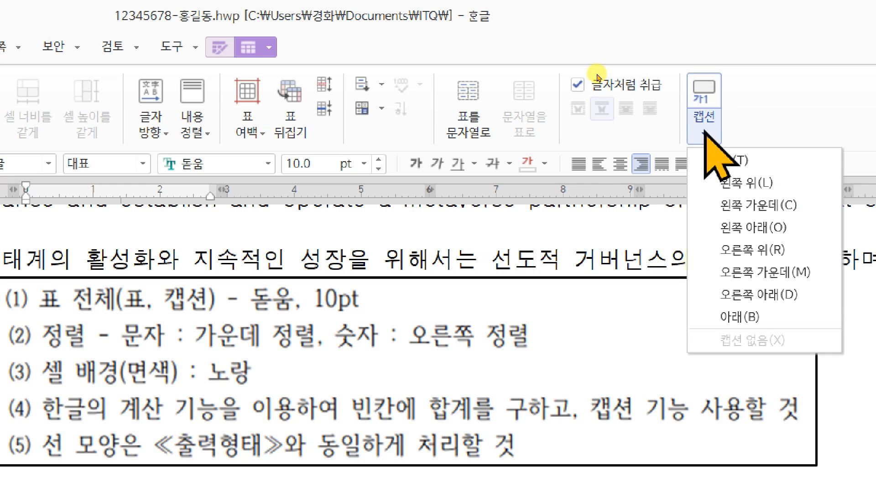
left_click(724, 162)
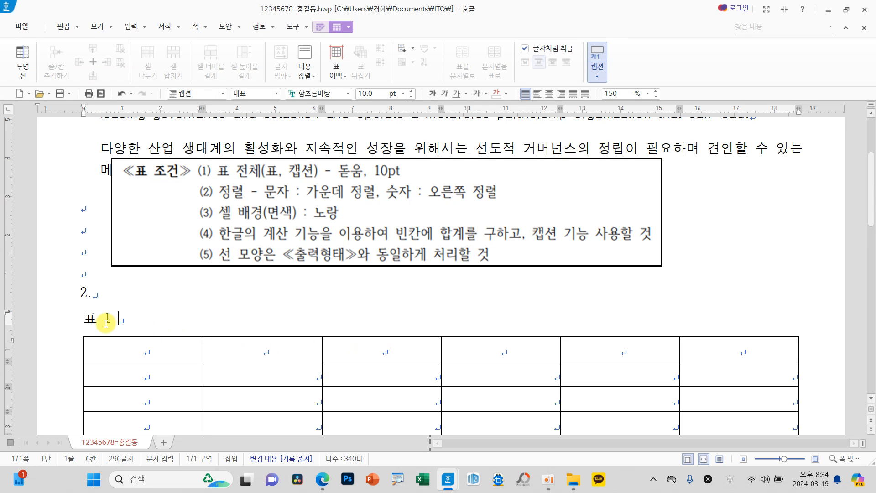
Step: Replace the default caption text with "글로벌 메타버스 시장 전망(단위 : 10억 달러)"
left_click_drag(137, 324, 73, 323)
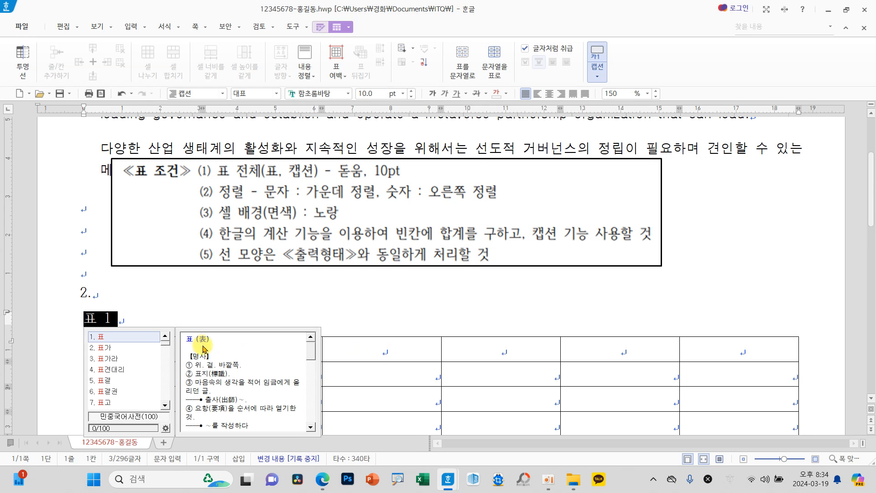
scroll(372, 358, "down", 2)
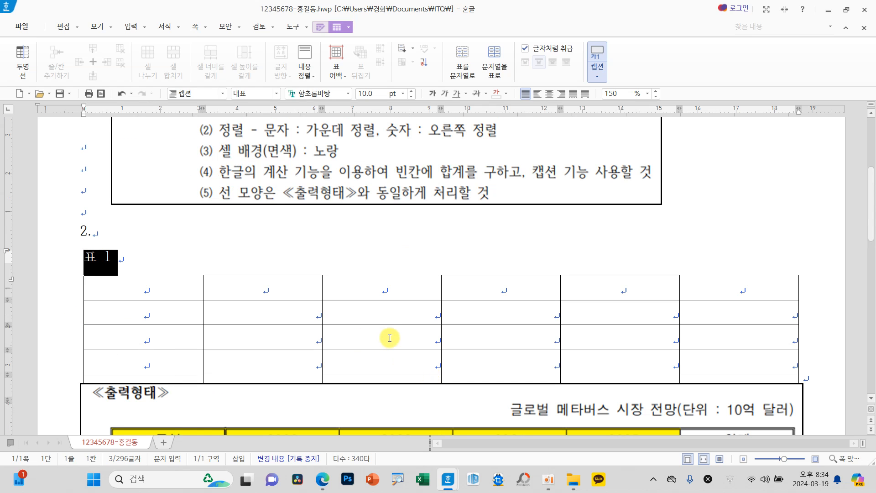
type("글로버")
type("ㄹ 메타버스 시자")
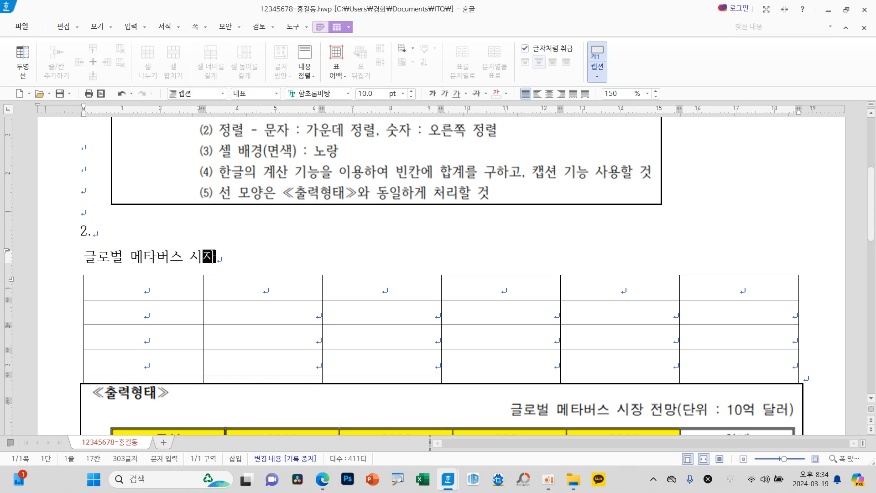
type("ㅇ 전망(단ㅇㅟ : ")
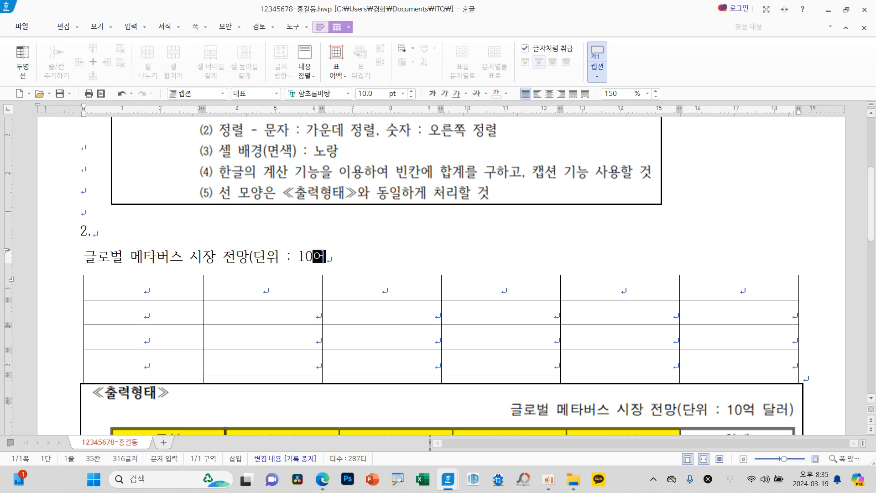
type("10억 달러)")
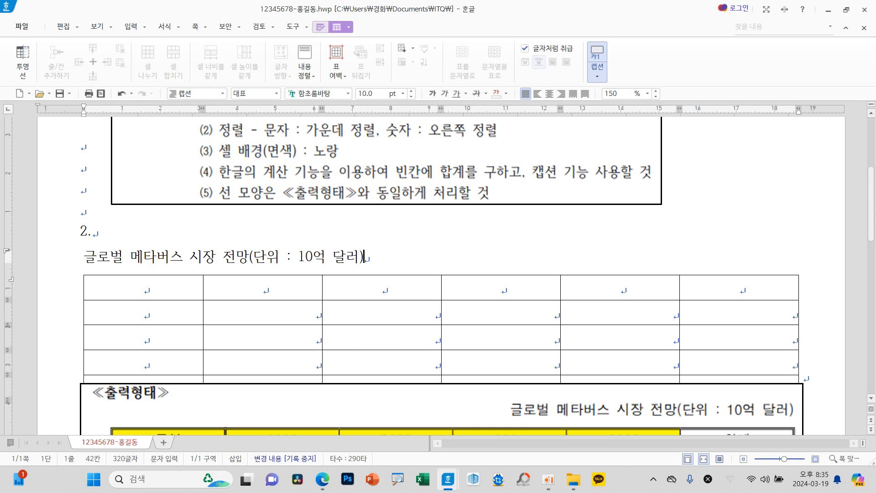
Step: Set the table caption's font to 돋움 and right-align it
scroll(420, 303, "up", 2)
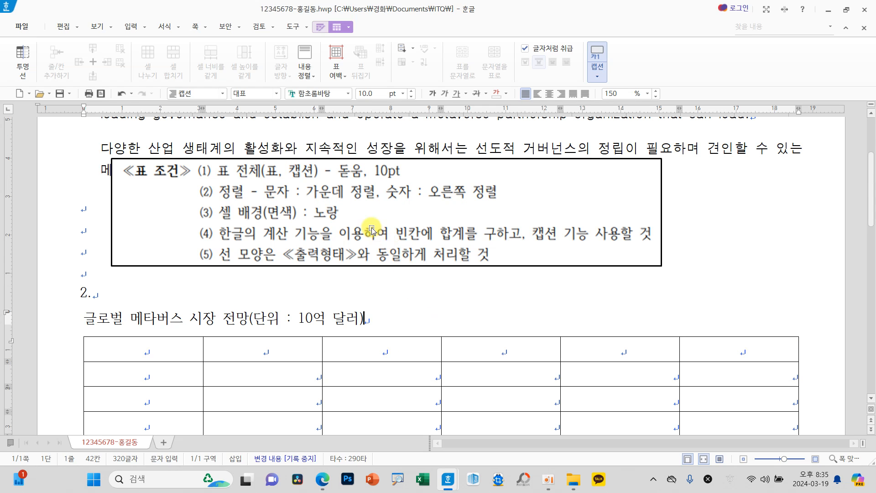
left_click_drag(373, 322, 84, 321)
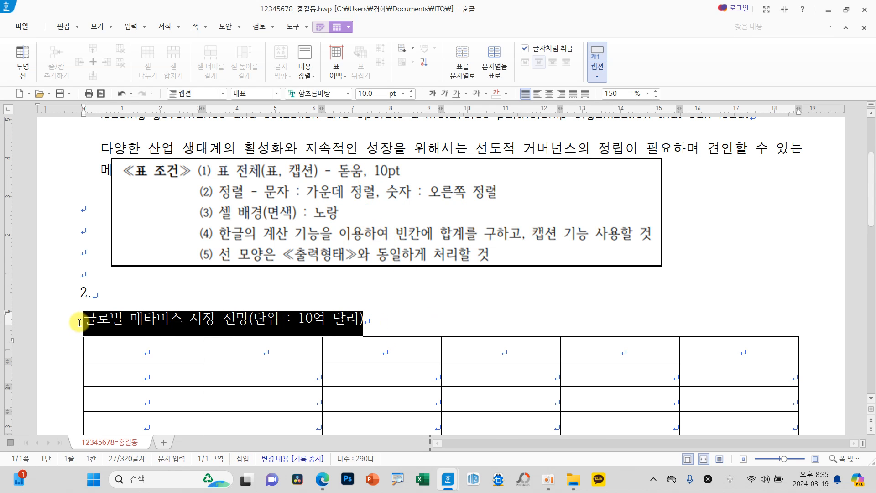
left_click(348, 93)
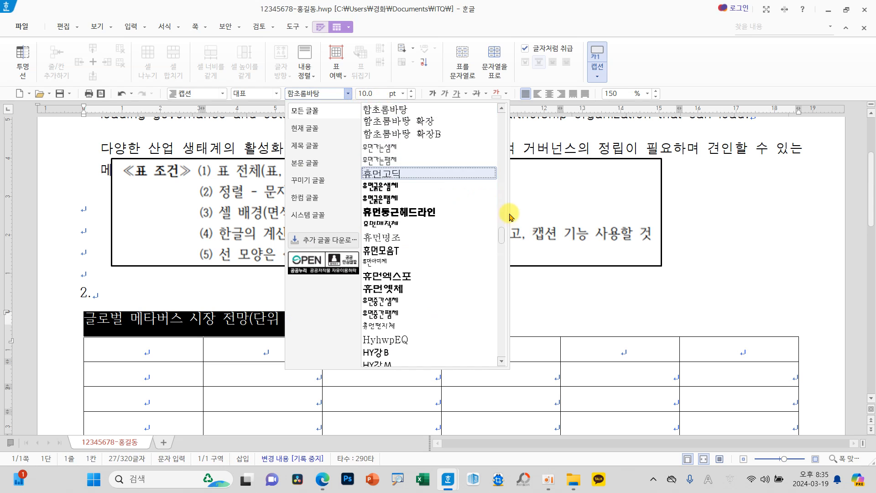
left_click_drag(503, 236, 501, 111)
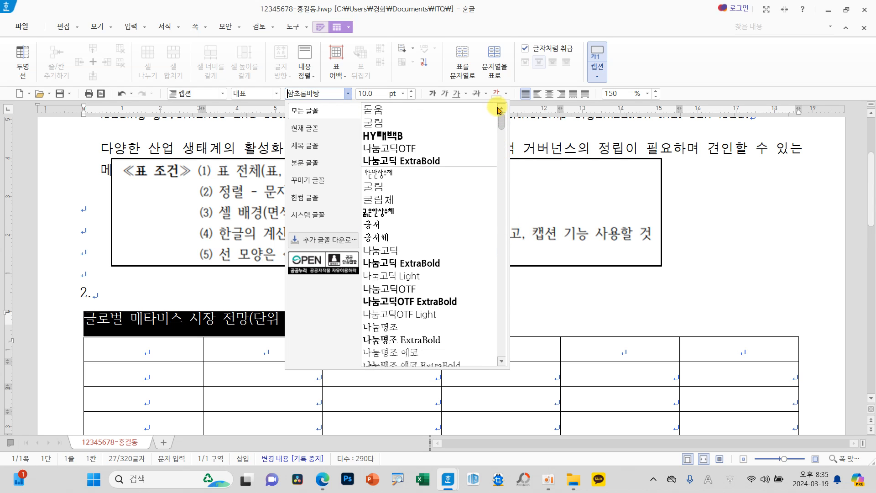
left_click(392, 110)
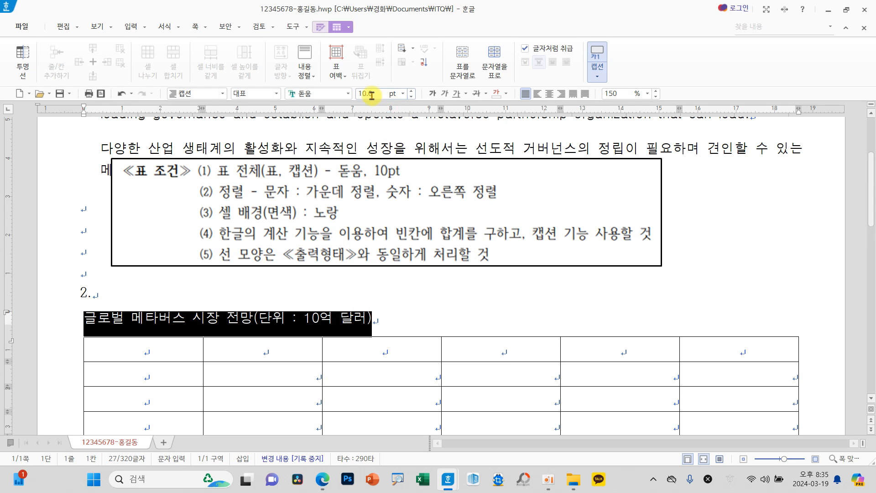
left_click(563, 96)
left_click(501, 349)
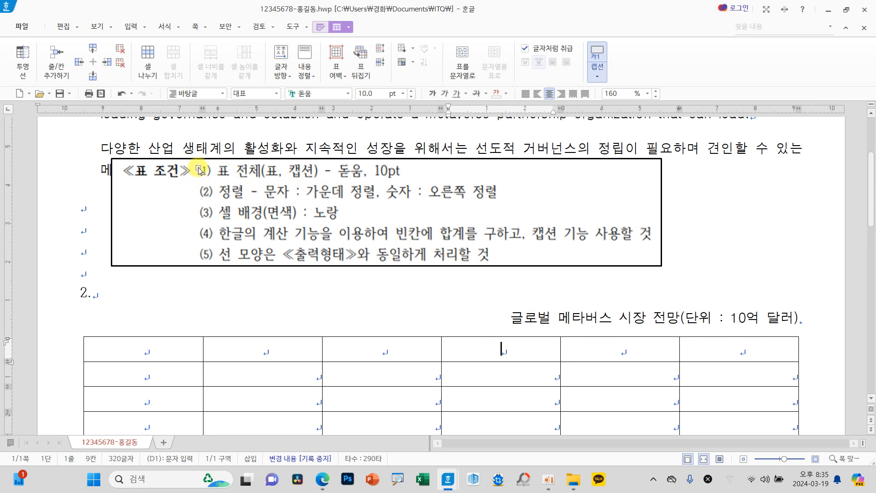
scroll(408, 274, "down", 3)
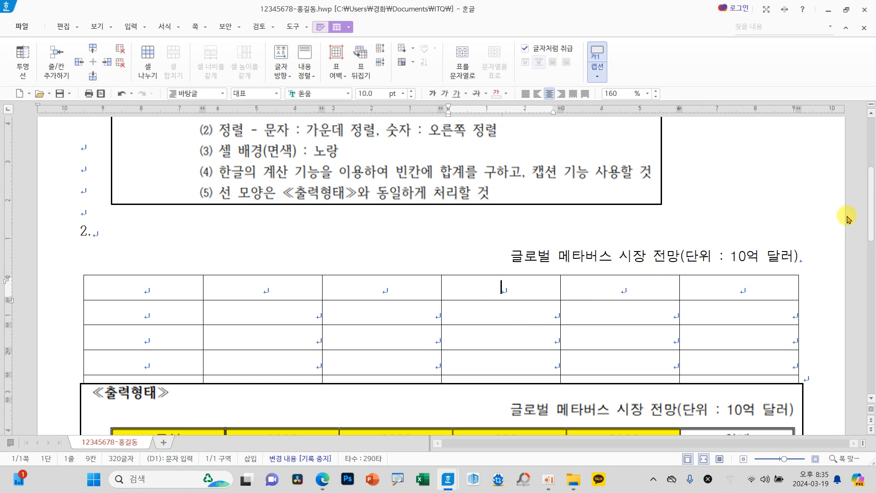
Step: Move the ≪출력형태≫ reference image down so it no longer covers the last row of the question 2 table
left_click_drag(869, 208, 870, 238)
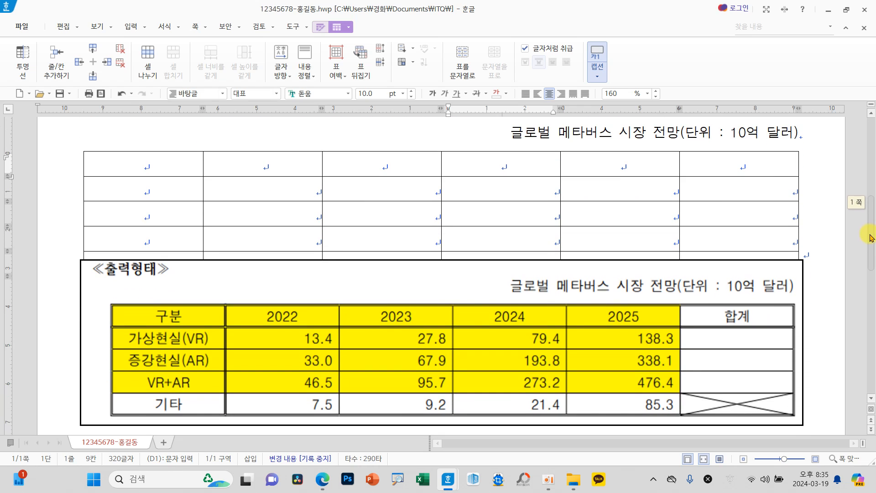
left_click_drag(870, 237, 870, 231)
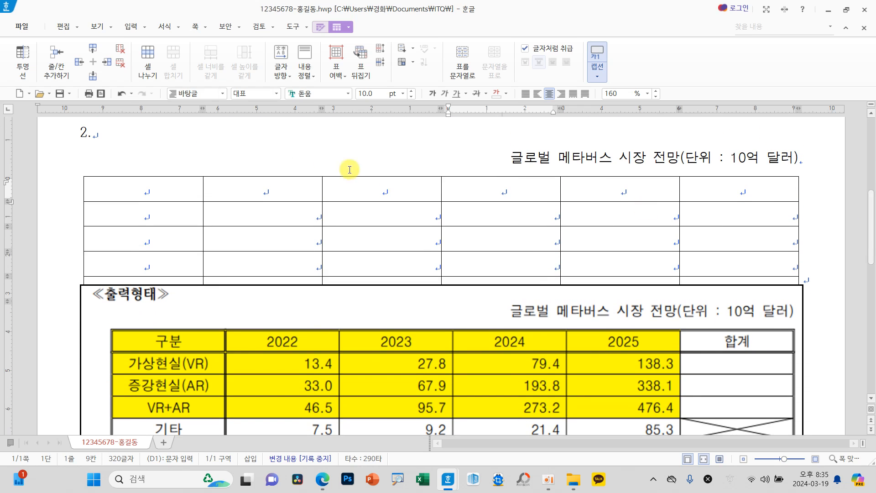
left_click_drag(182, 187, 604, 261)
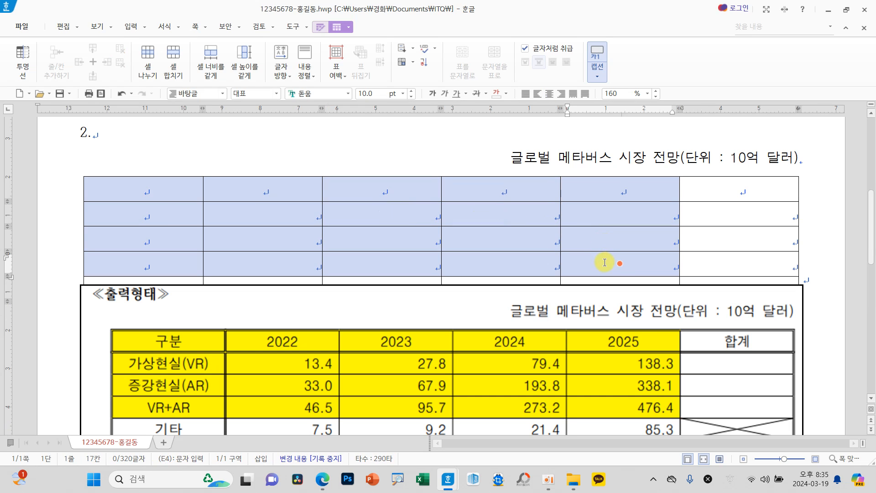
scroll(662, 336, "down", 1)
left_click_drag(597, 309, 601, 357)
scroll(592, 356, "up", 1)
Step: Fill the first five columns of the table's top four rows with solid 노랑 (RGB 255,255,0)
left_click_drag(185, 190, 597, 257)
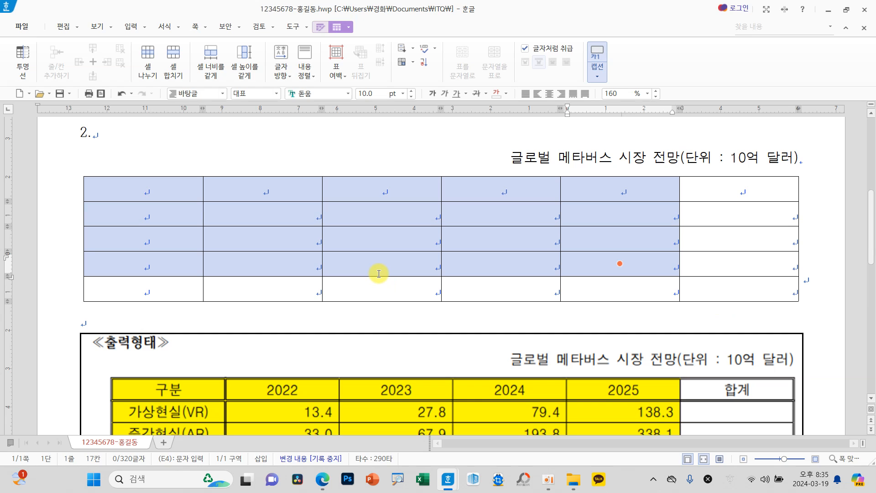
mouse_move(425, 220)
left_mouse_down()
mouse_move(278, 246)
mouse_move(337, 326)
mouse_move(443, 284)
left_mouse_up()
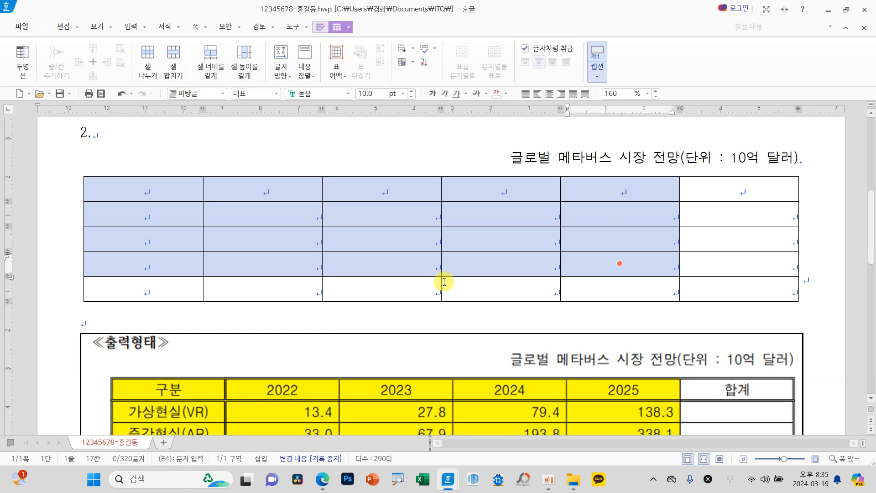
key("l")
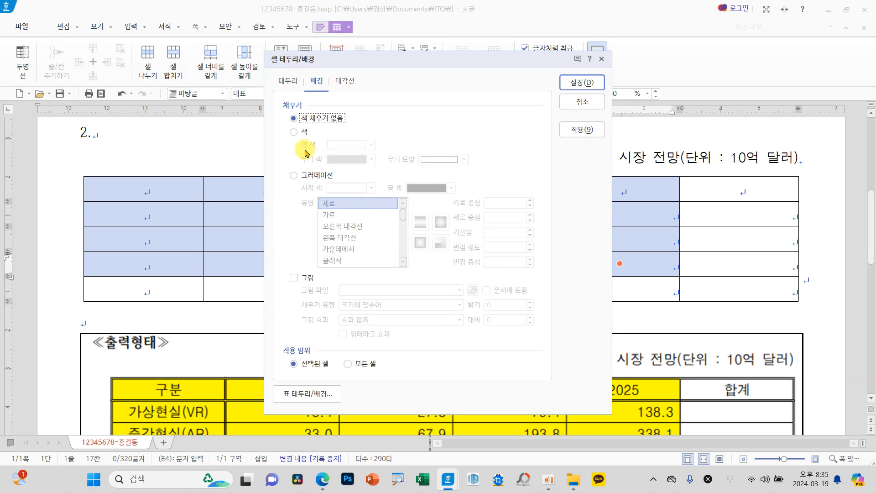
left_click(294, 132)
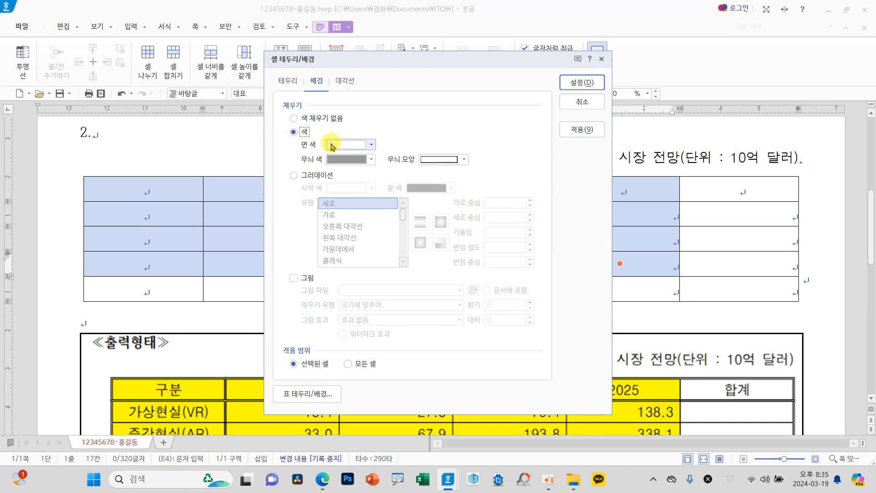
left_click(348, 145)
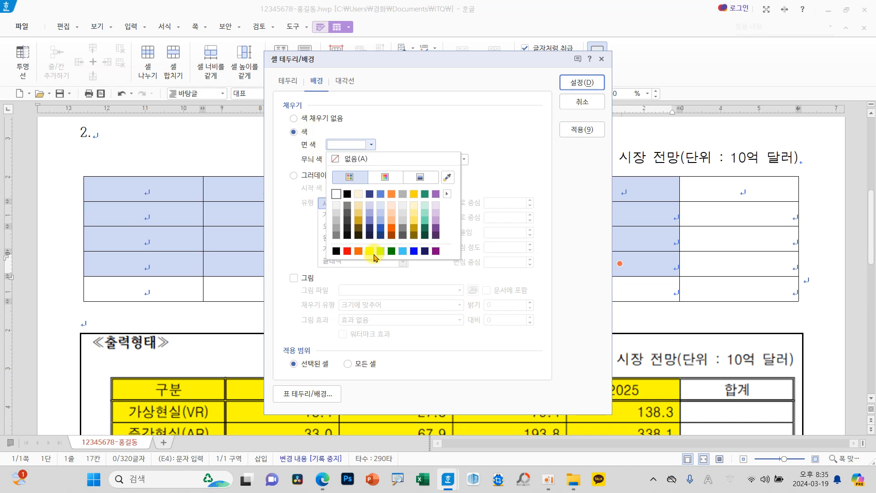
key("ctrl+2")
mouse_move(312, 239)
left_mouse_down()
mouse_move(475, 253)
mouse_move(480, 263)
left_mouse_up()
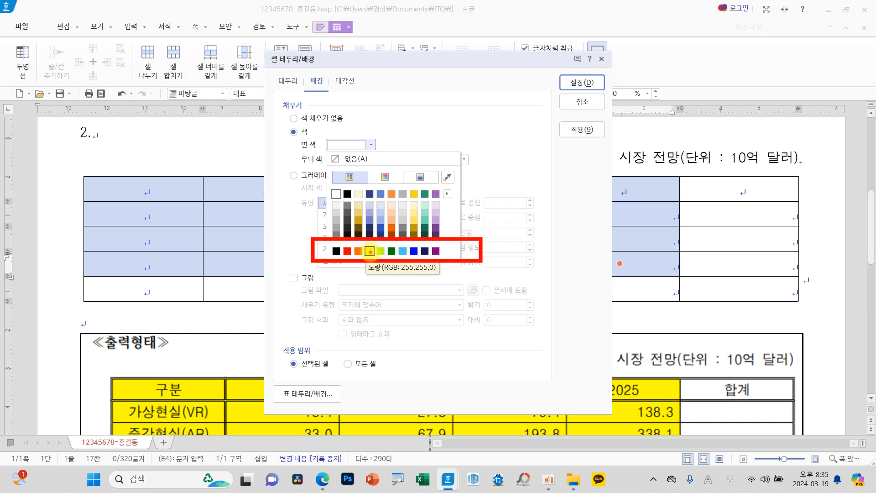
key("Escape")
left_click(348, 144)
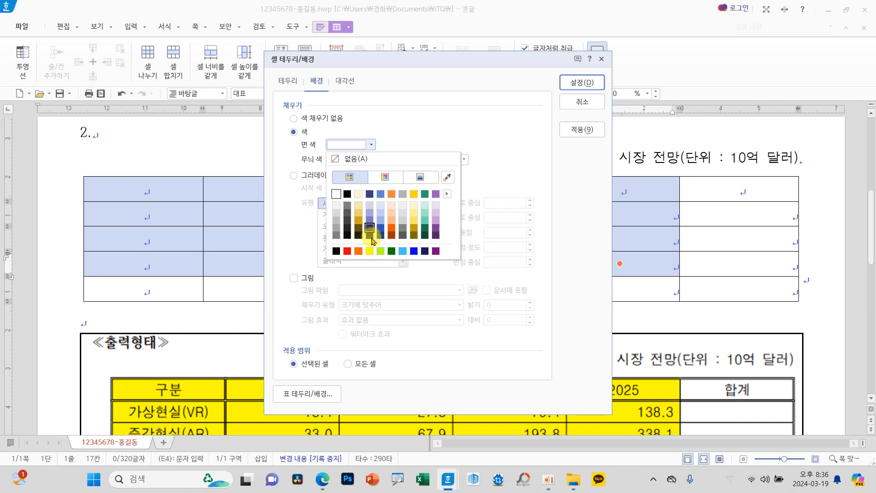
left_click(369, 251)
left_click(566, 82)
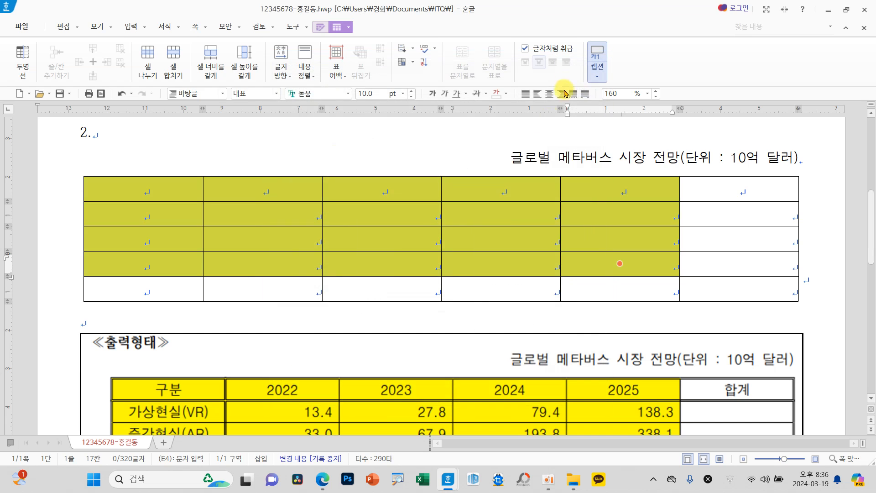
left_click(502, 238)
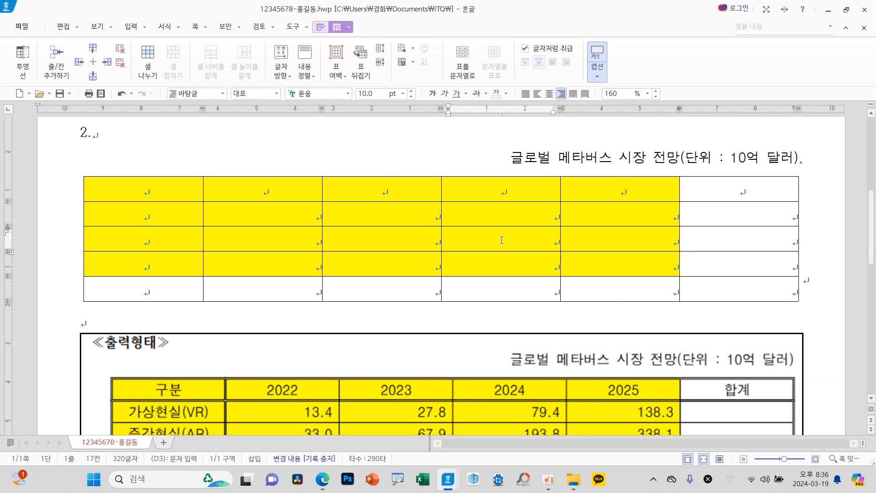
Step: Apply a 0.5 mm double-line border to the outside (바깥쪽) of the whole question 2 table
scroll(504, 244, "down", 3)
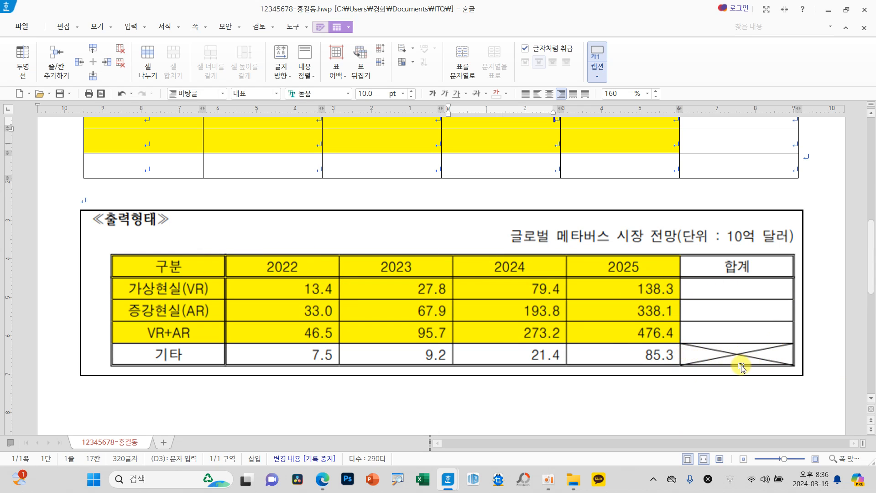
scroll(495, 337, "up", 5)
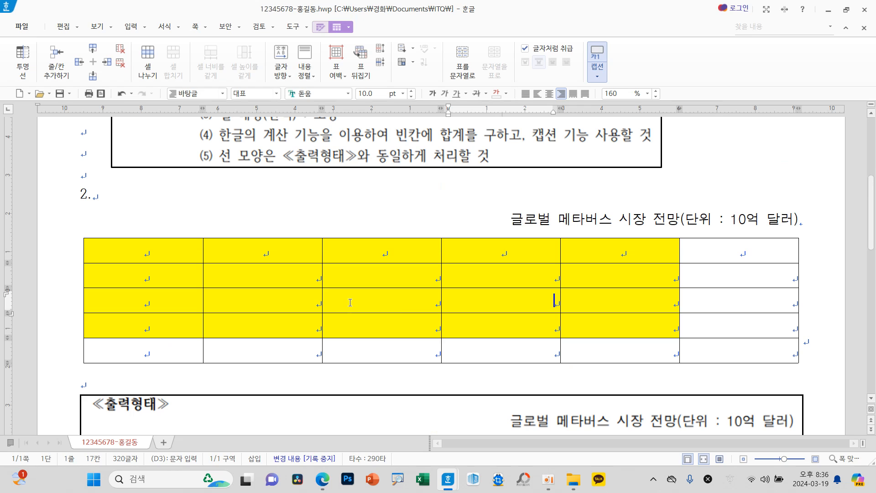
left_click(350, 303)
key("F5")
key("F5")
key("F5")
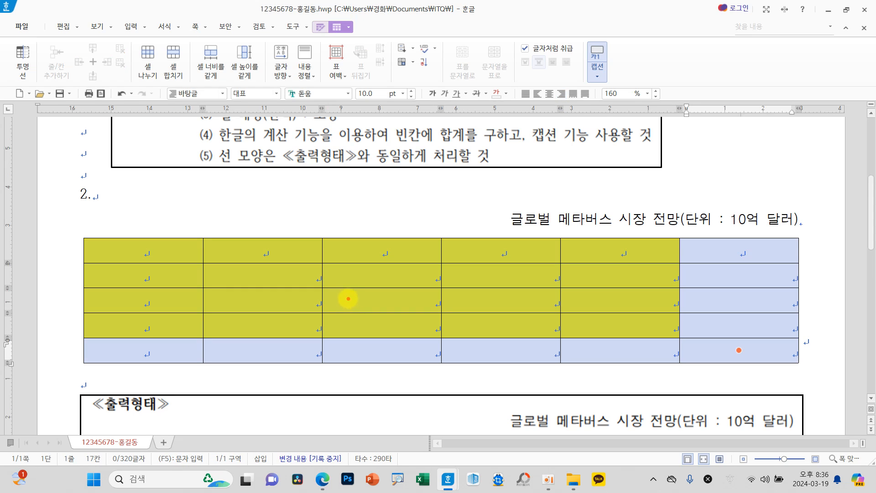
mouse_move(302, 257)
left_mouse_down()
mouse_move(301, 329)
mouse_move(391, 335)
left_mouse_up()
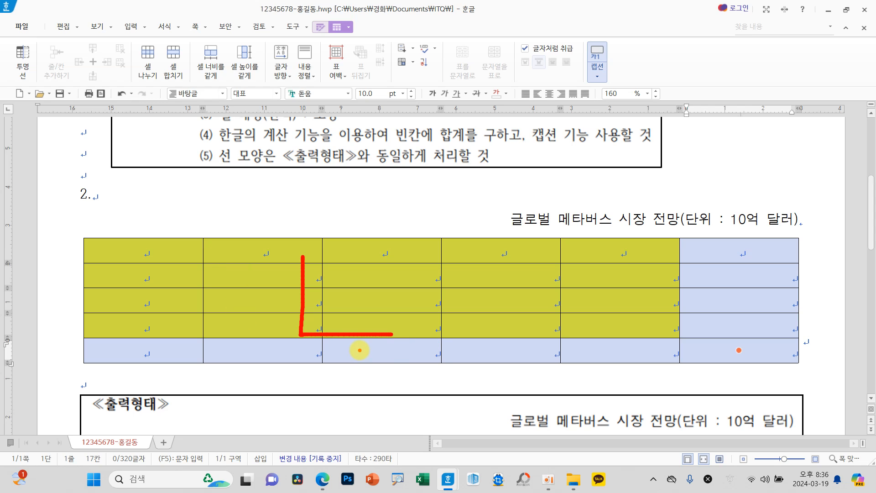
key("Escape")
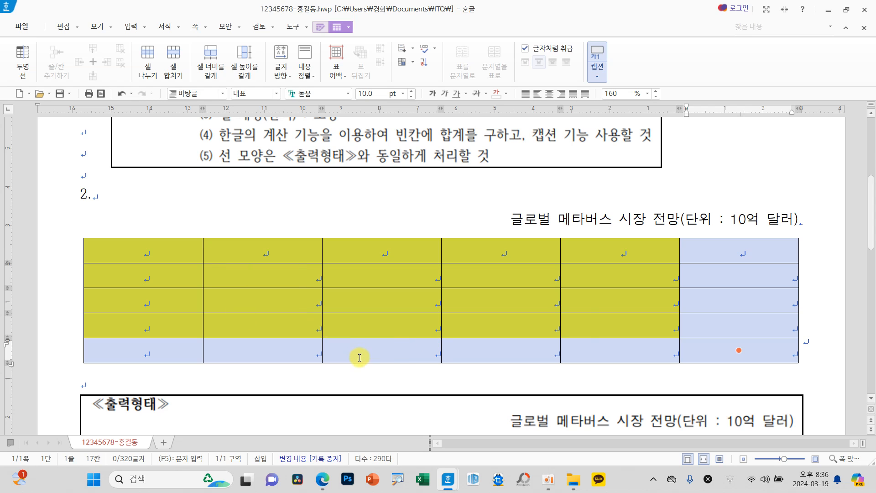
key("l")
left_click(349, 119)
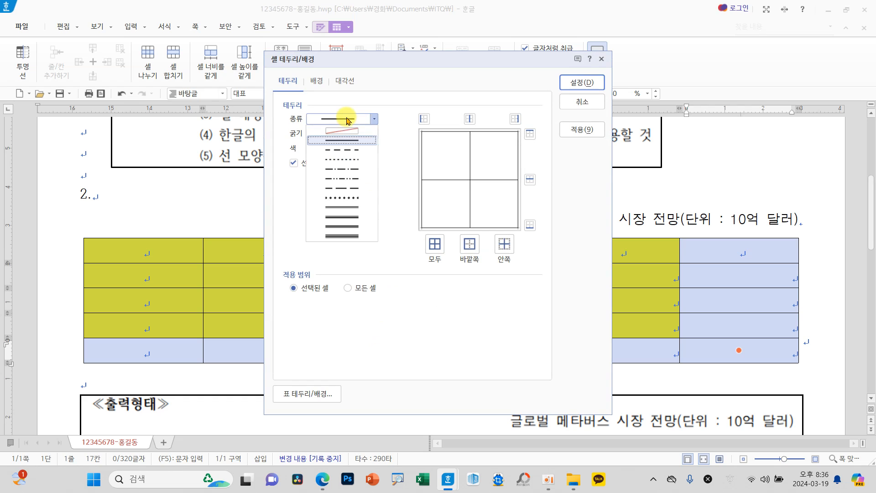
left_click(346, 207)
left_click(470, 246)
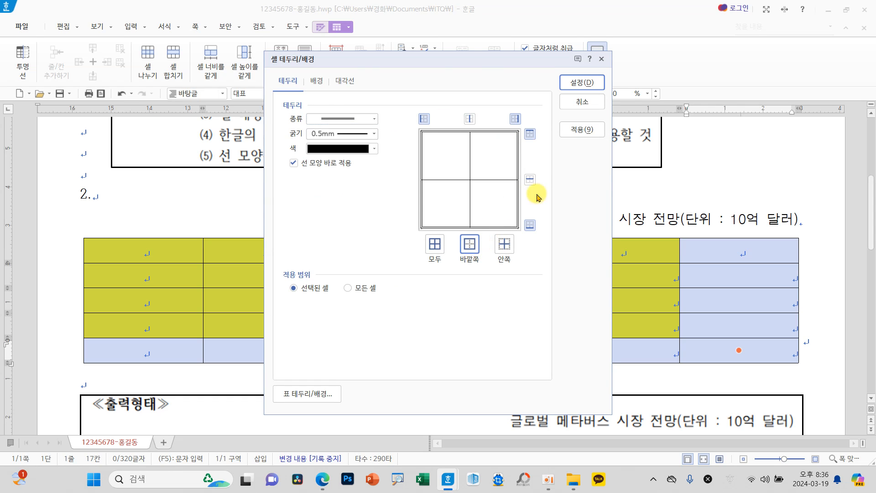
left_click(577, 82)
left_click(501, 275)
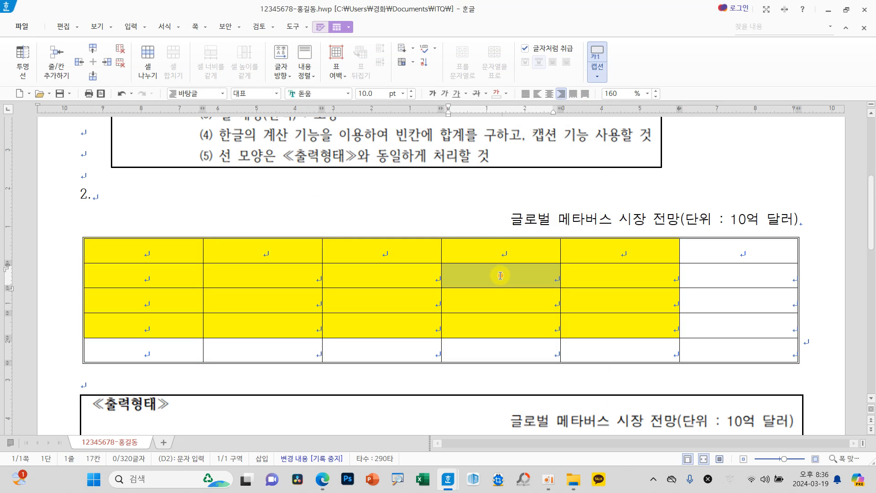
Step: Apply a 0.5 mm double-line border to the lower edge of the table's first row
scroll(501, 282, "down", 3)
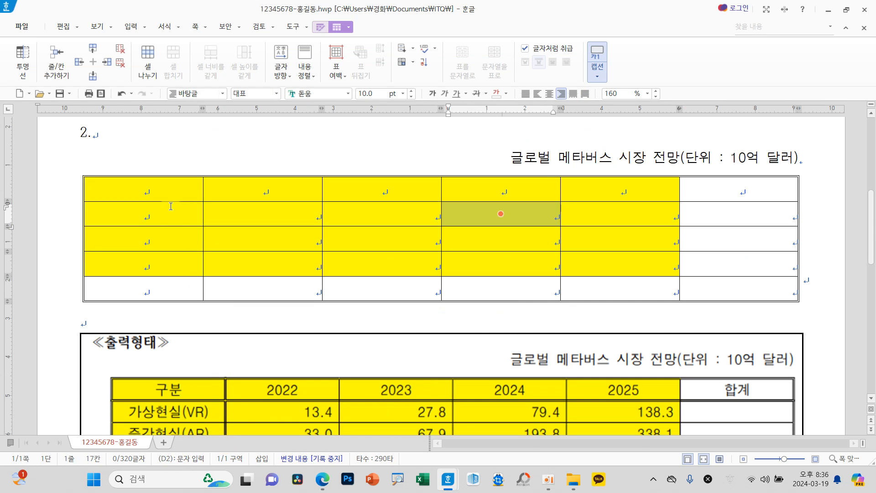
left_click_drag(168, 191, 726, 185)
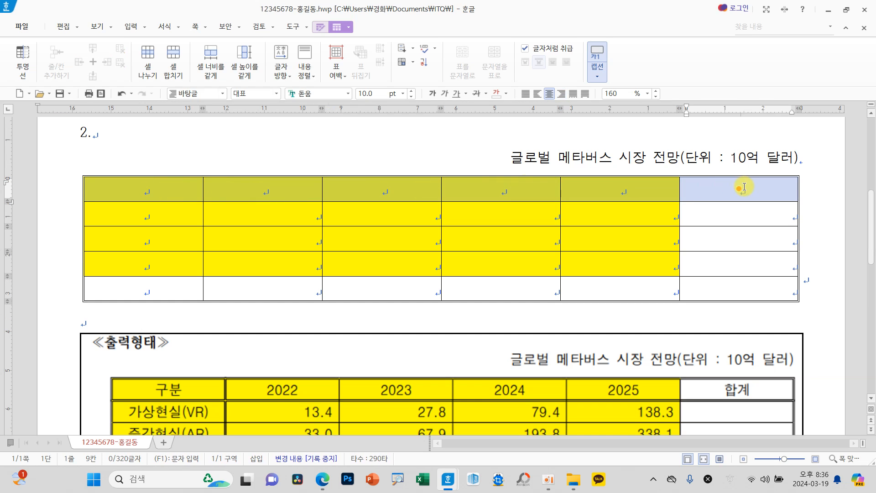
key("l")
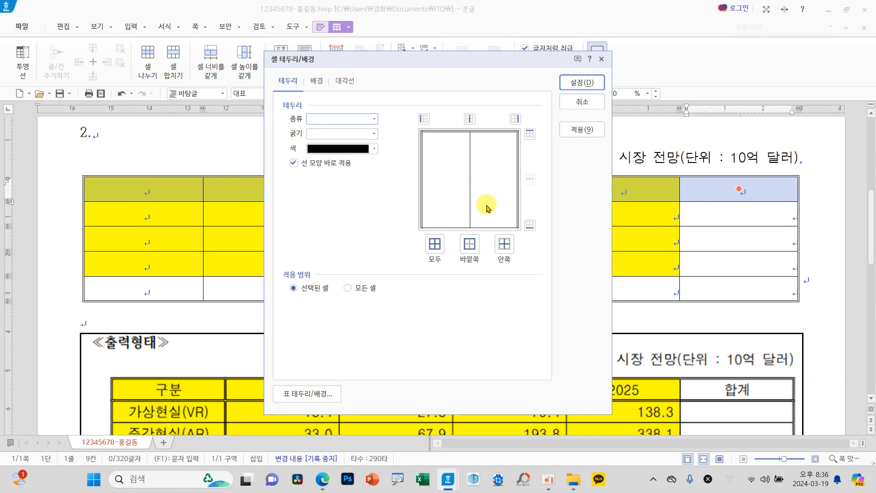
left_click(347, 118)
left_click(358, 207)
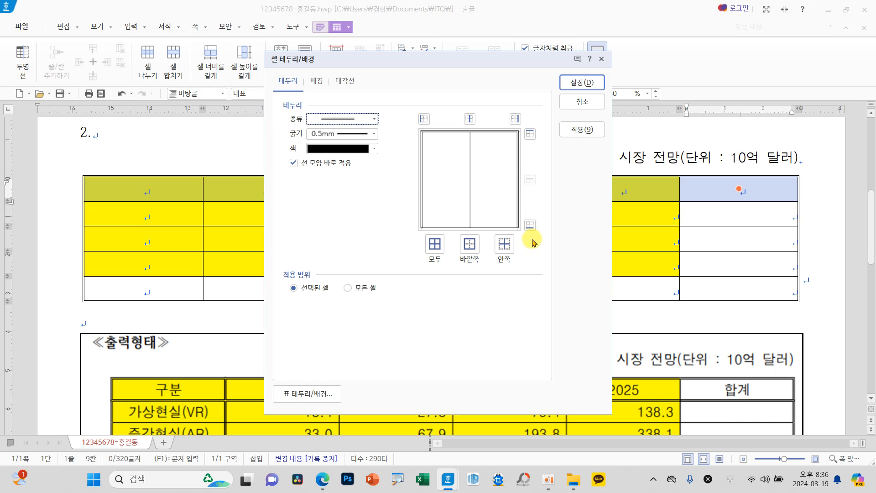
left_click(530, 225)
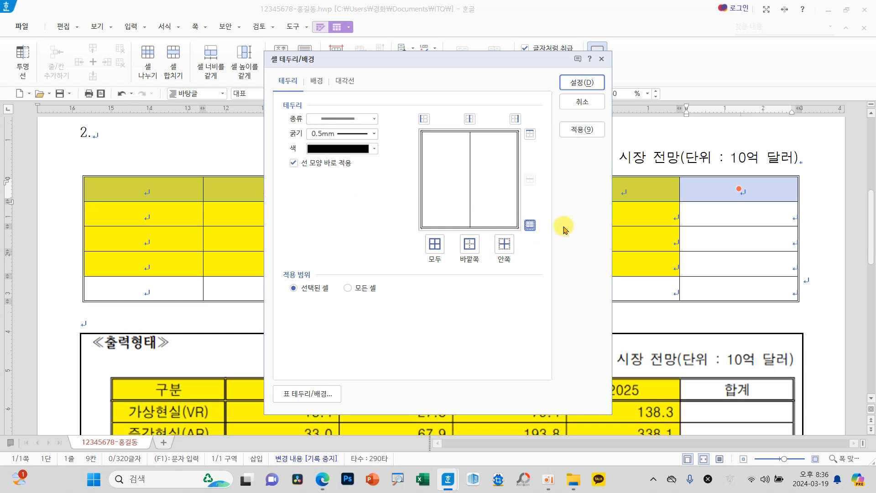
left_click(581, 83)
left_click(500, 214)
Step: Apply a 0.5 mm double-line border to the right edge of the table's first column
left_click_drag(173, 196, 166, 281)
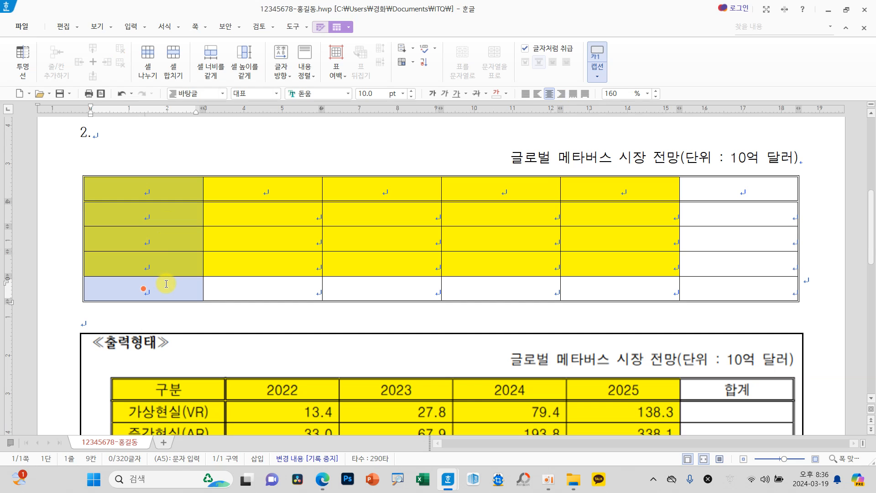
key("l")
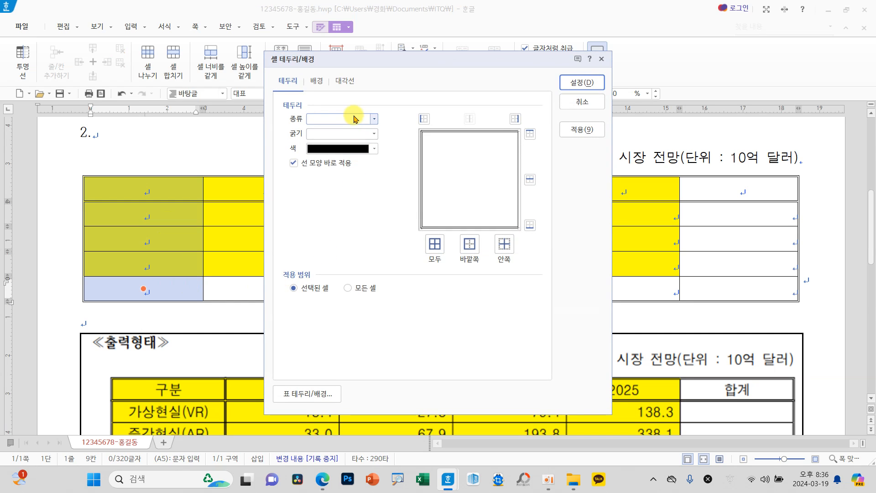
left_click(367, 119)
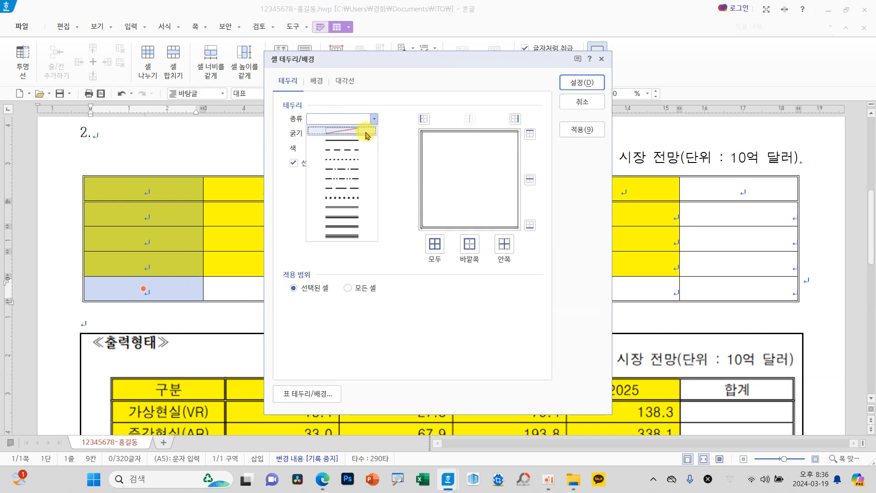
left_click(351, 208)
left_click(515, 119)
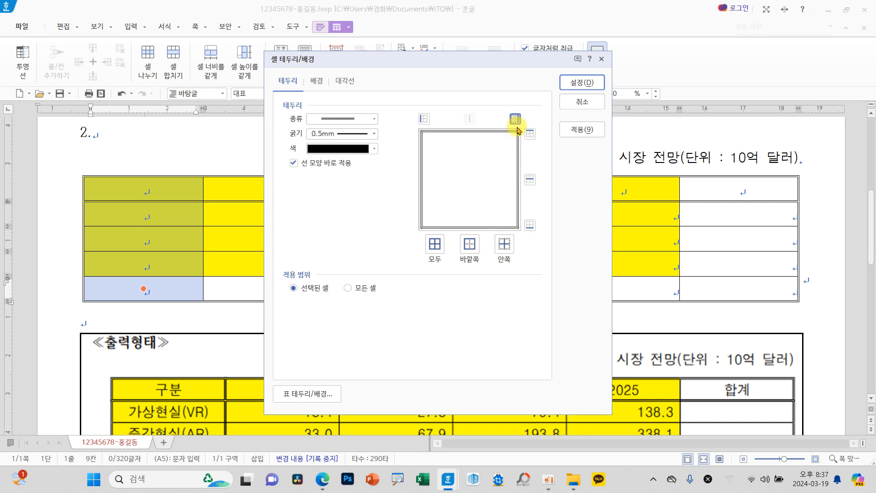
left_click(568, 82)
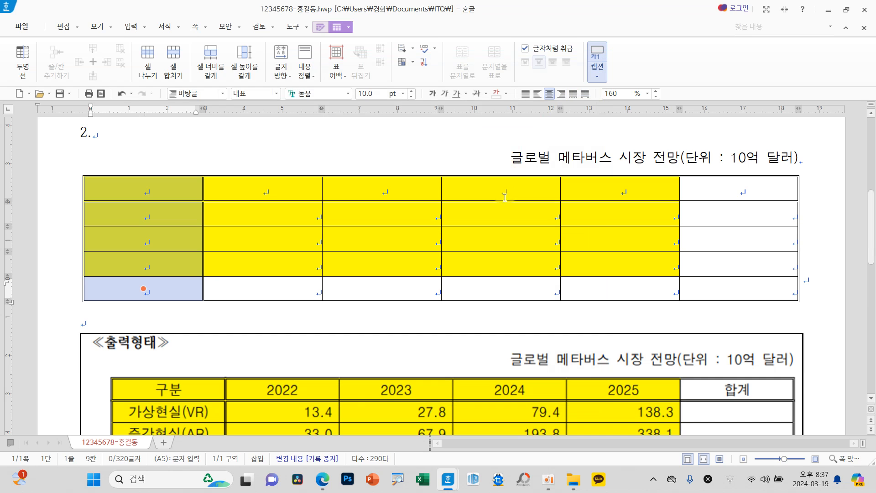
Step: Draw both 0.1 mm solid diagonal lines (\ and /) across the last cell of the table's bottom row
left_click(730, 290)
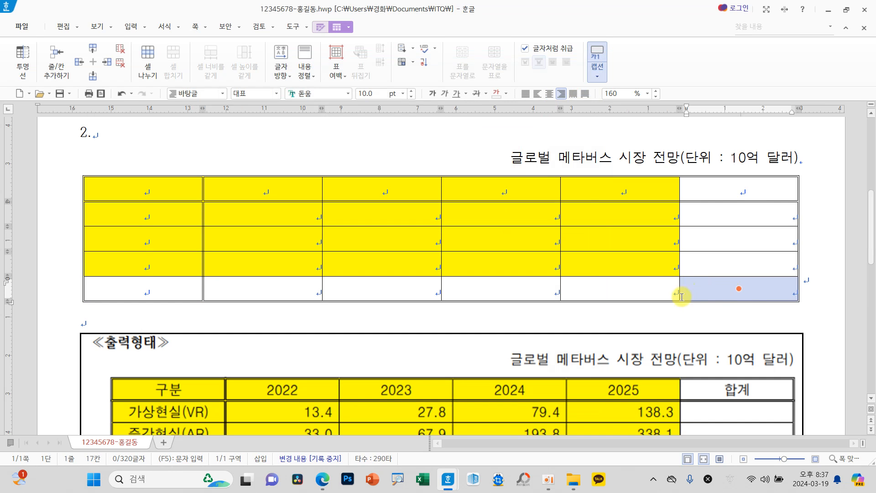
scroll(756, 300, "down", 3)
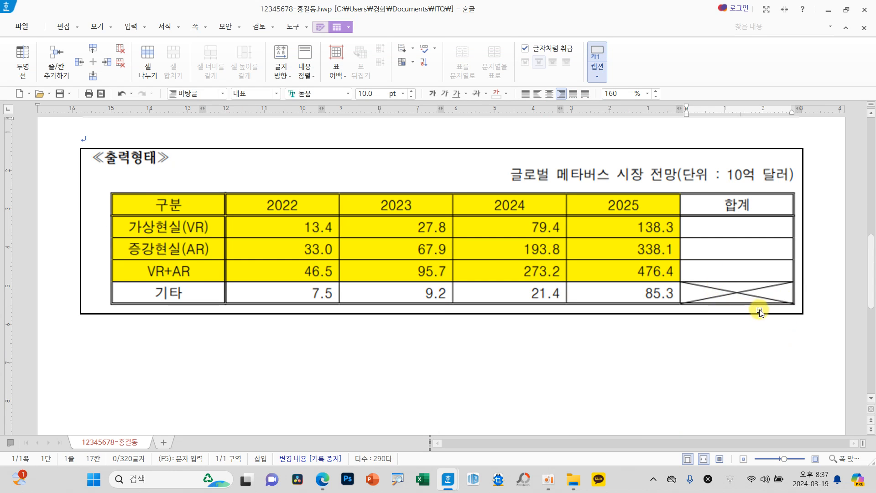
scroll(759, 312, "up", 2)
scroll(758, 311, "up", 1)
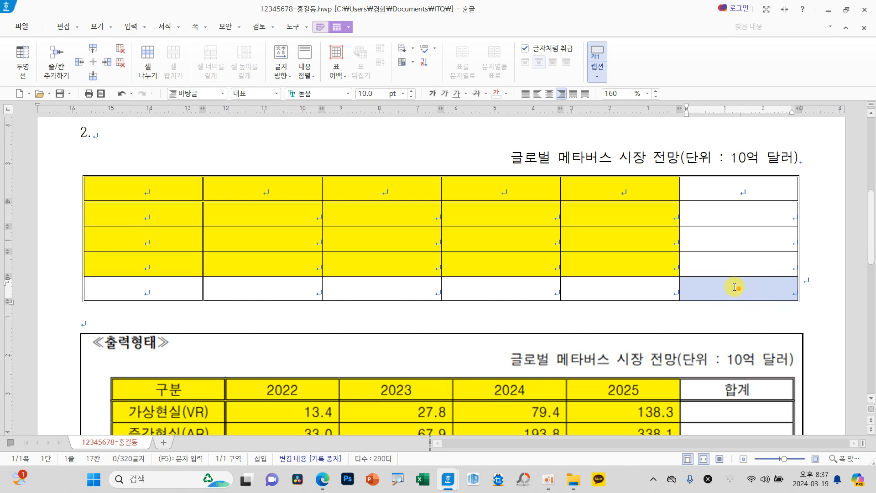
key("l")
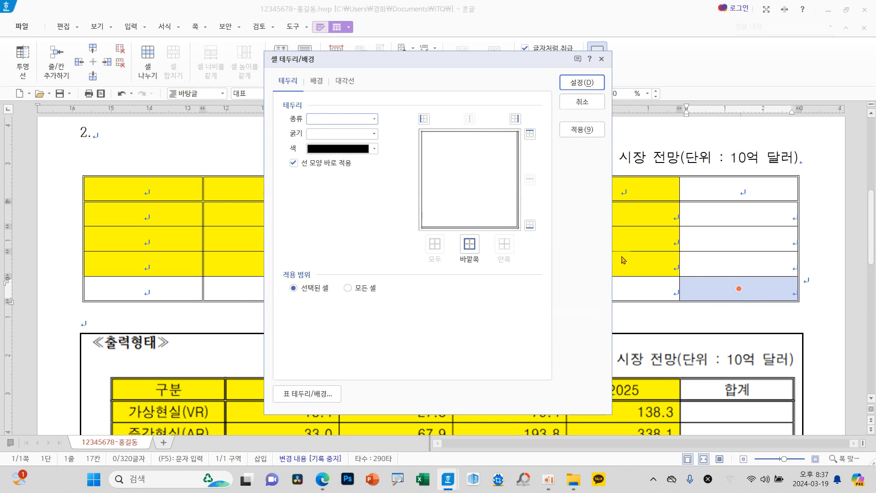
key("ctrl+2")
mouse_move(366, 91)
left_mouse_down()
mouse_move(322, 82)
mouse_move(361, 97)
left_mouse_up()
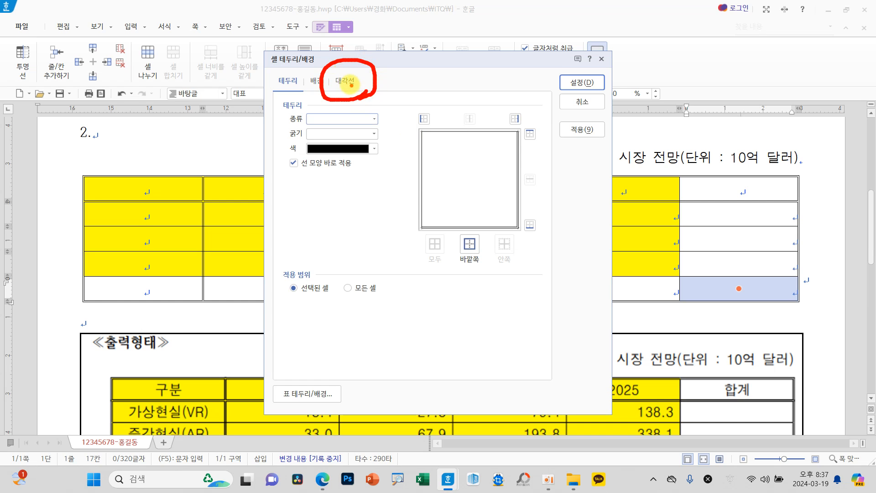
key("Escape")
left_click(345, 80)
left_click(310, 178)
left_click(309, 207)
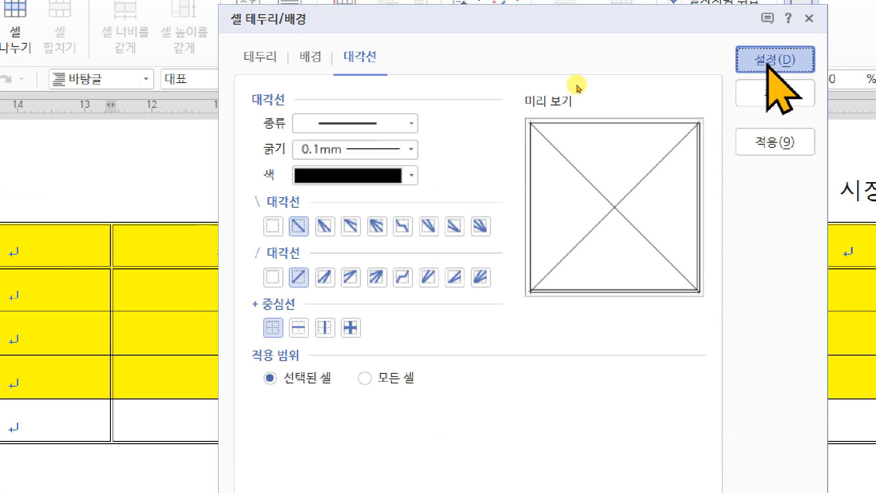
left_click(771, 61)
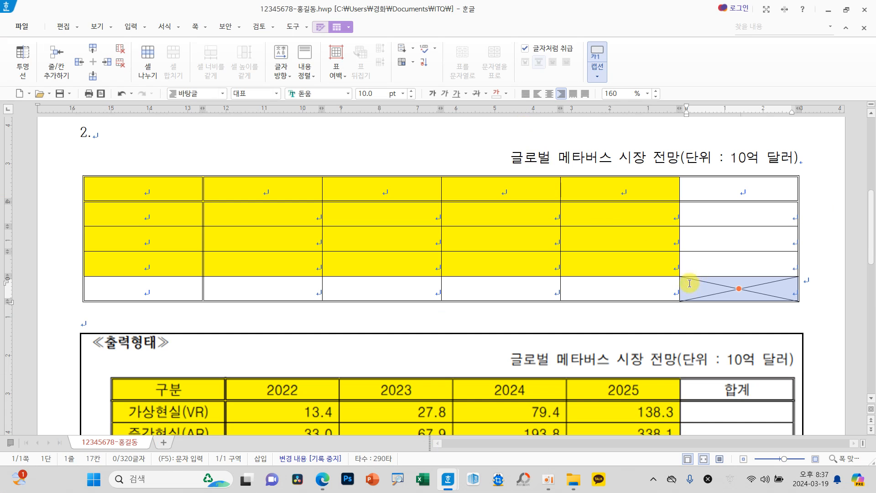
Step: Examine the table condition on calculating totals and the blank cells under the 합계 heading
left_click(510, 218)
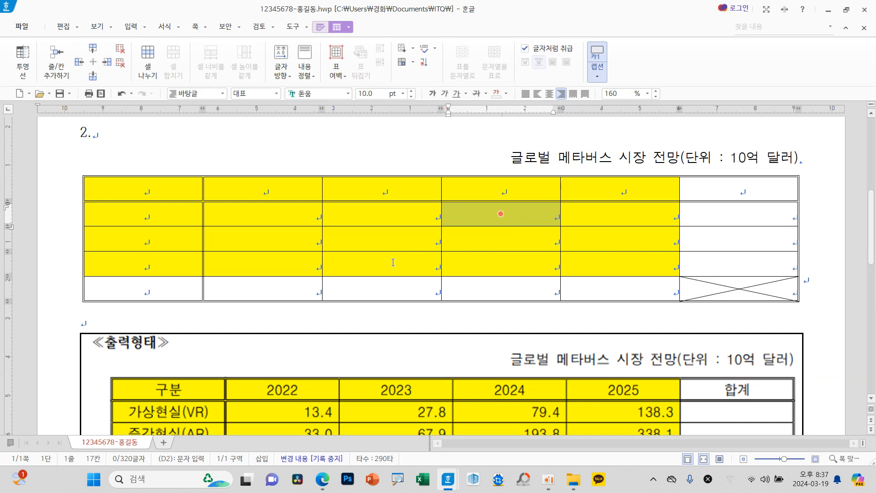
left_click(382, 240)
scroll(383, 239, "up", 4)
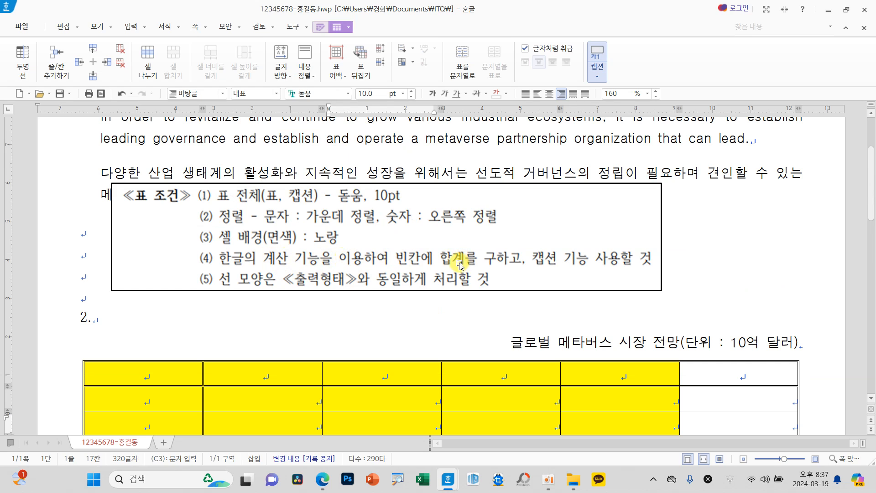
left_click_drag(387, 244, 479, 270)
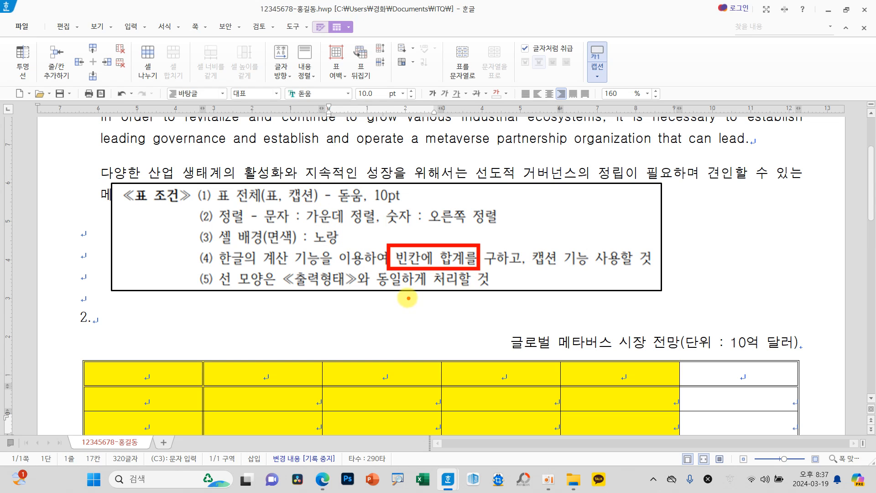
scroll(410, 303, "down", 3)
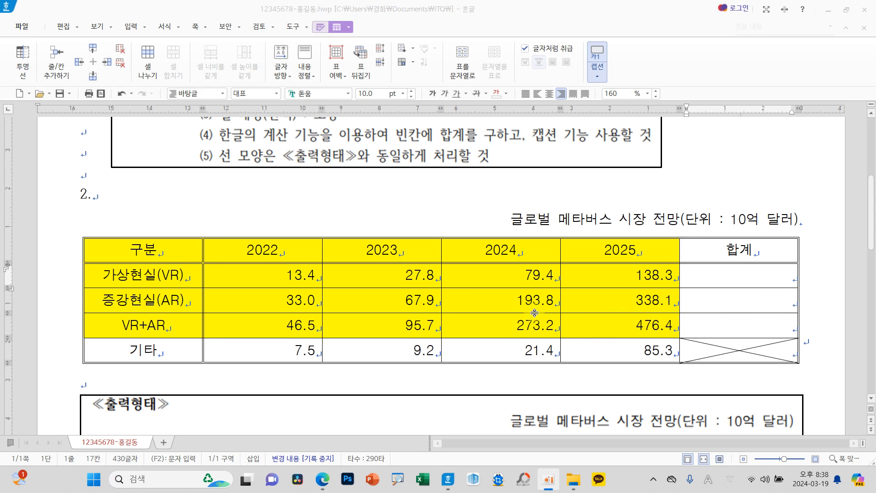
left_click(700, 301)
mouse_move(759, 263)
left_mouse_down()
mouse_move(716, 270)
mouse_move(771, 238)
mouse_move(762, 258)
left_mouse_up()
mouse_move(703, 273)
left_mouse_down()
mouse_move(714, 311)
mouse_move(707, 327)
left_mouse_up()
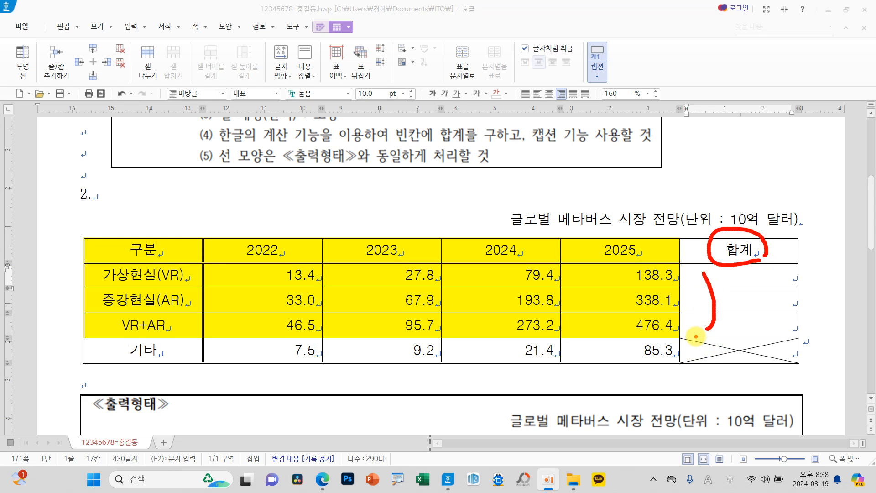
mouse_move(201, 263)
left_mouse_down()
mouse_move(582, 332)
mouse_move(803, 340)
left_mouse_up()
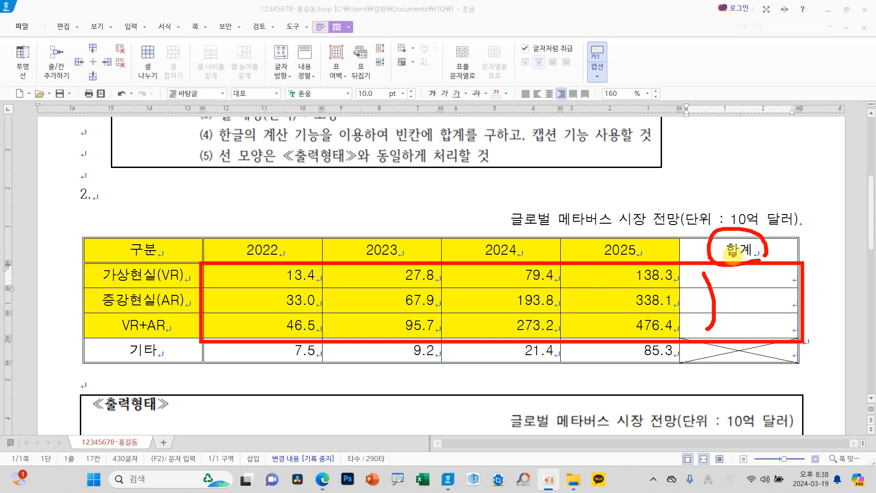
Step: Calculate the 합계 cells for the 가상현실(VR), 증강현실(AR) and VR+AR rows with 블록 합계 over their 2022 to 2025 values
key("Escape")
left_click_drag(286, 277, 738, 324)
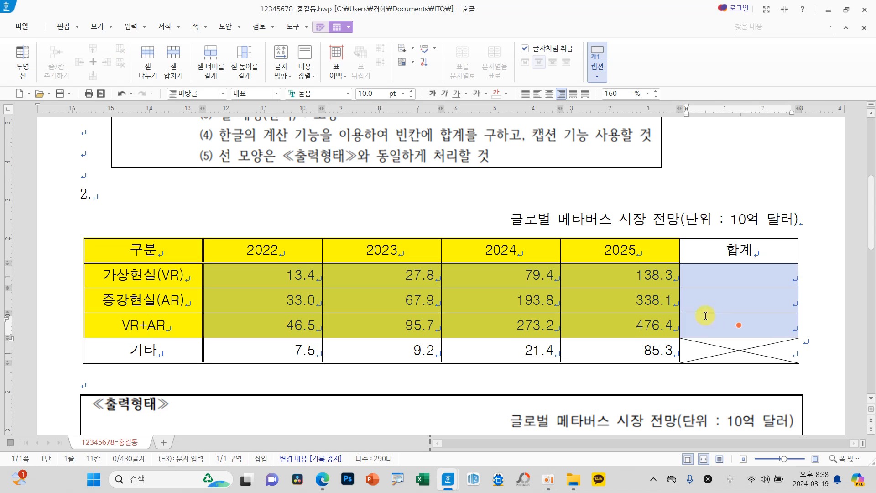
right_click(526, 294)
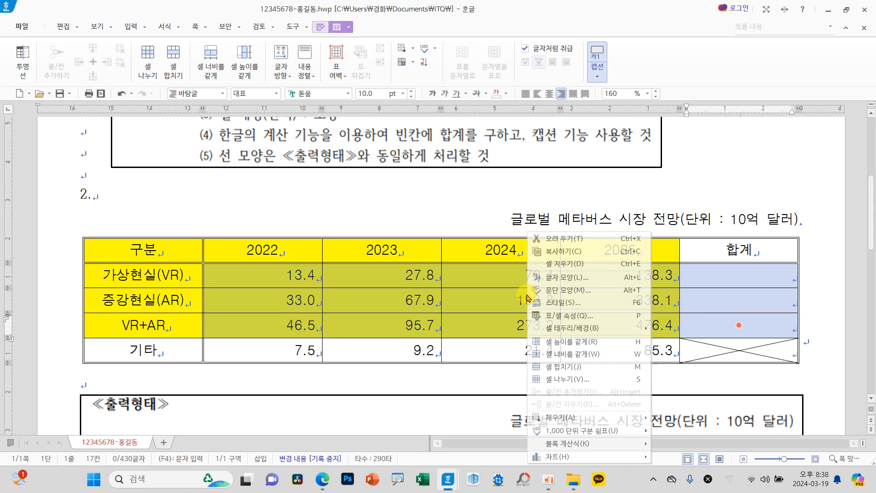
mouse_move(552, 444)
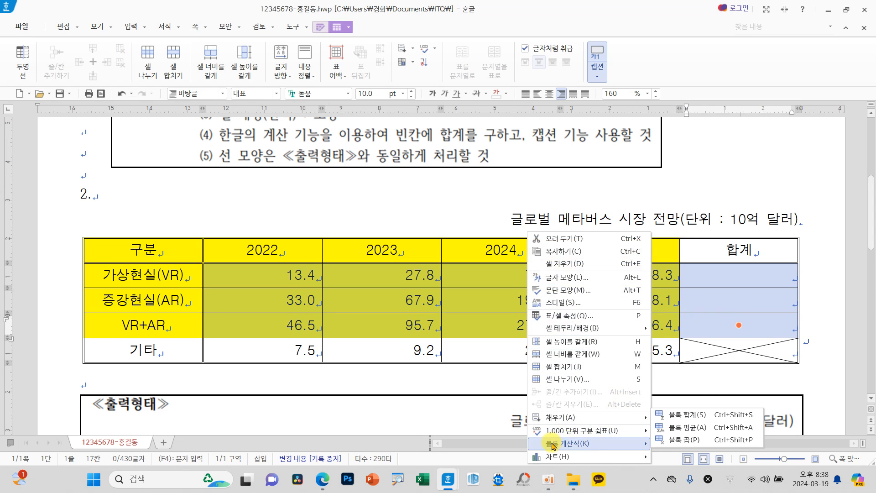
left_click(693, 415)
left_click(706, 314)
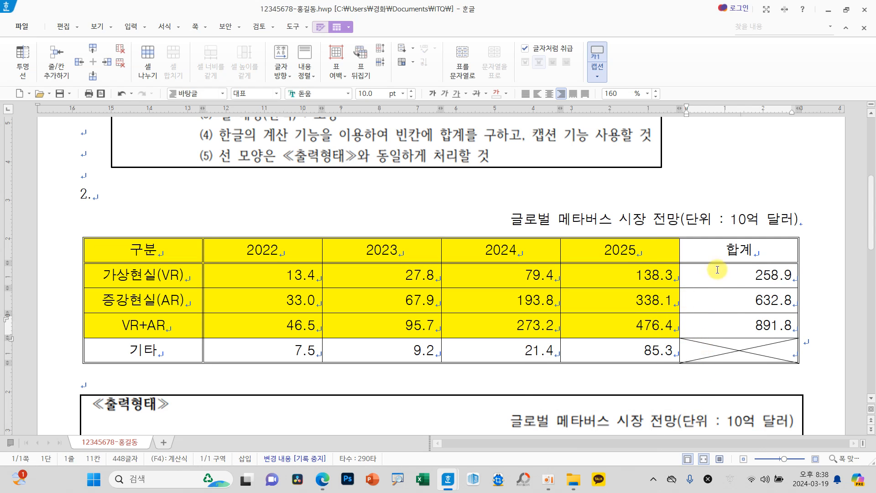
Step: Compare the finished table with its conditions and sample output, and examine the chart conditions and the sample chart
scroll(537, 311, "up", 3)
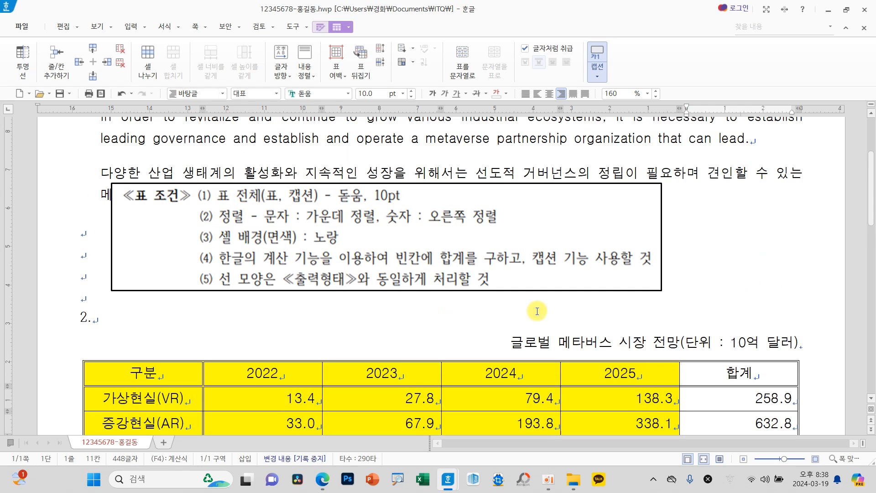
scroll(499, 304, "down", 5)
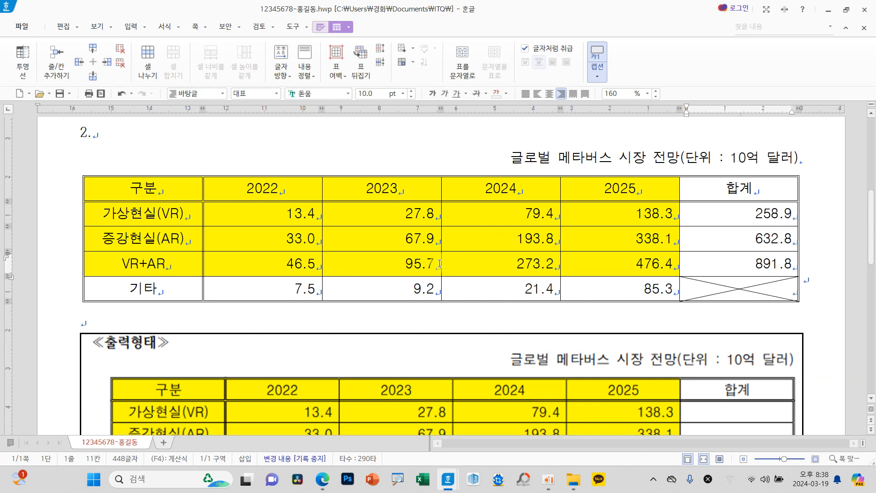
scroll(442, 257, "down", 3)
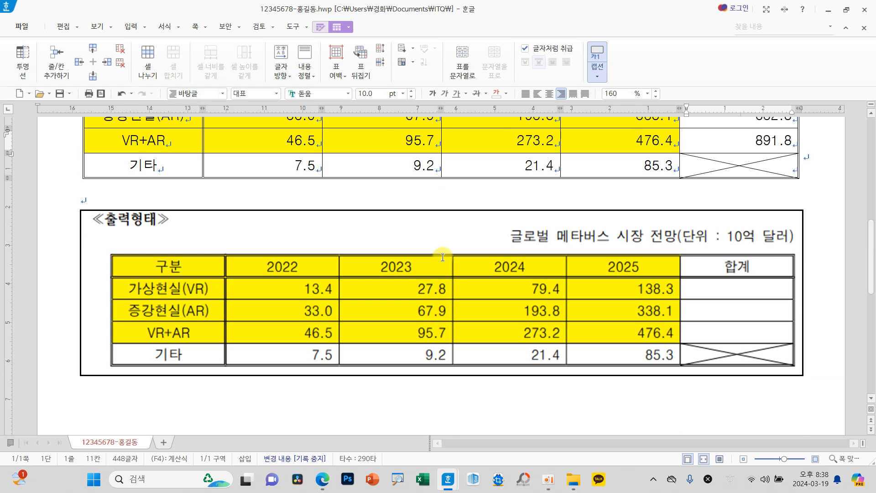
scroll(442, 257, "up", 3)
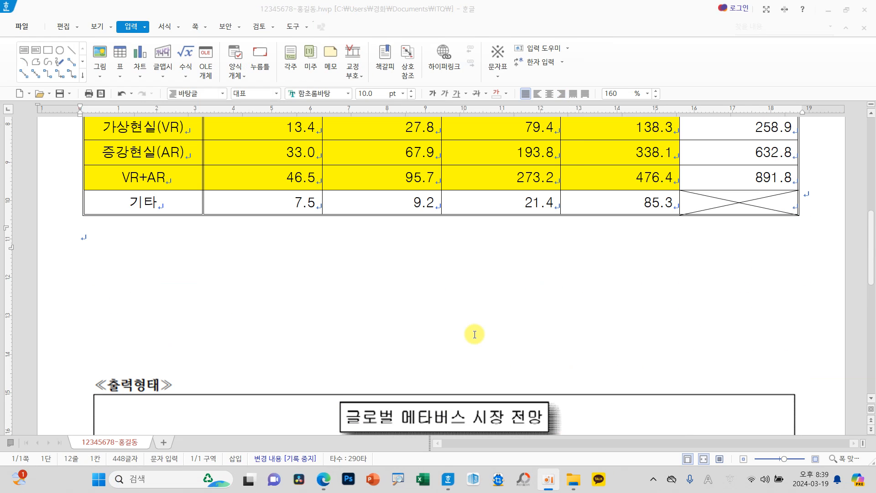
scroll(475, 337, "up", 1)
scroll(475, 337, "up", 1)
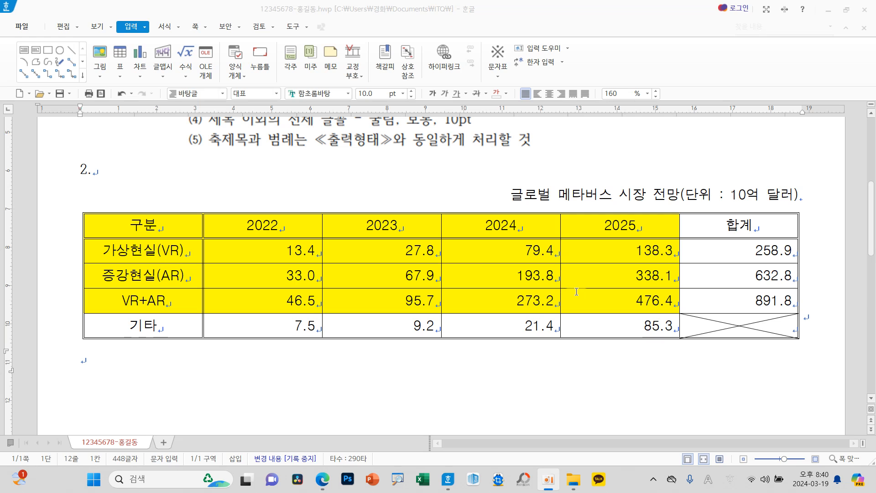
scroll(357, 302, "down", 4)
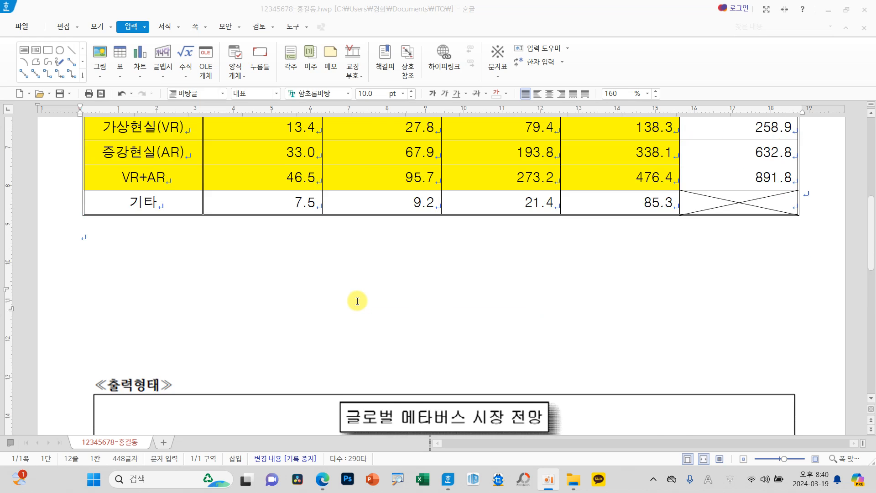
scroll(357, 301, "down", 3)
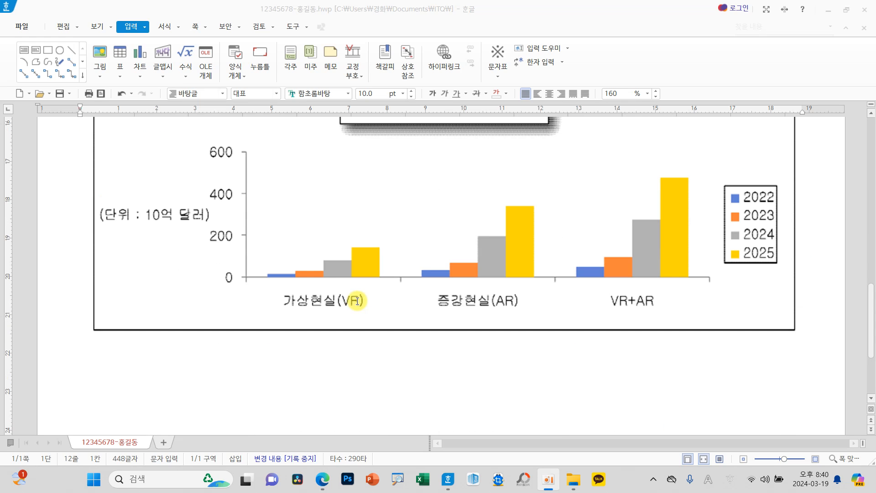
scroll(357, 301, "up", 6)
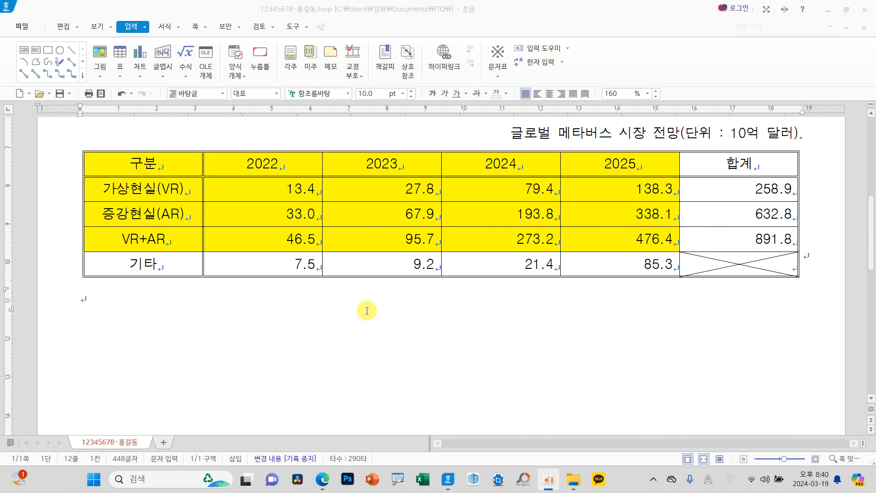
scroll(367, 311, "up", 3)
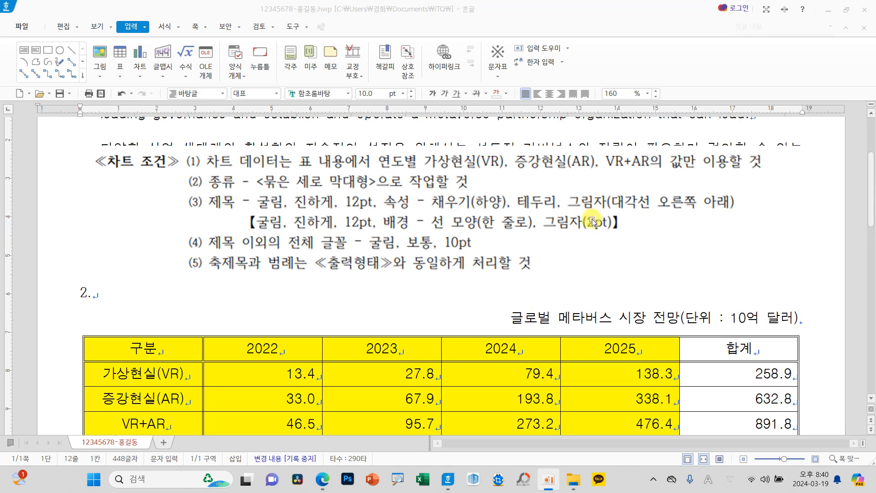
scroll(297, 341, "down", 1)
Step: Insert a clustered column chart (묶은 세로 막대형) from the table's first four rows, columns 구분 to 2025, and accept its data
mouse_move(177, 290)
left_mouse_down()
mouse_move(273, 292)
mouse_move(612, 338)
mouse_move(607, 360)
left_mouse_up()
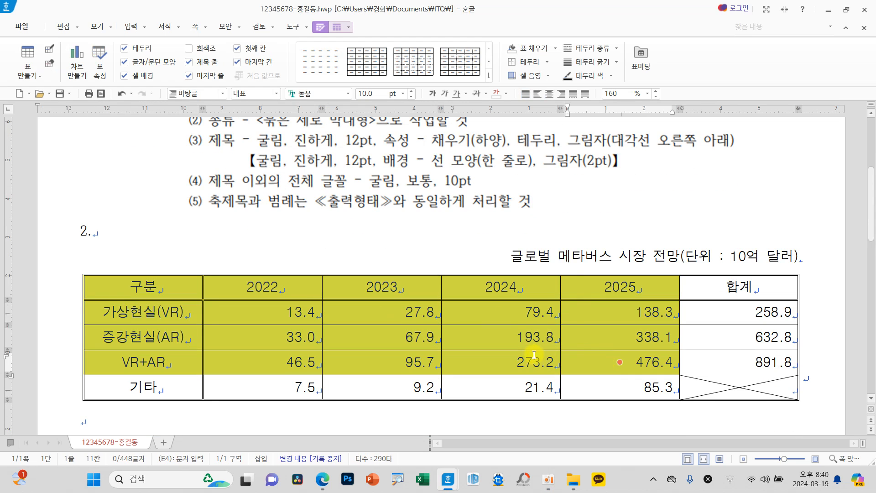
left_click(131, 29)
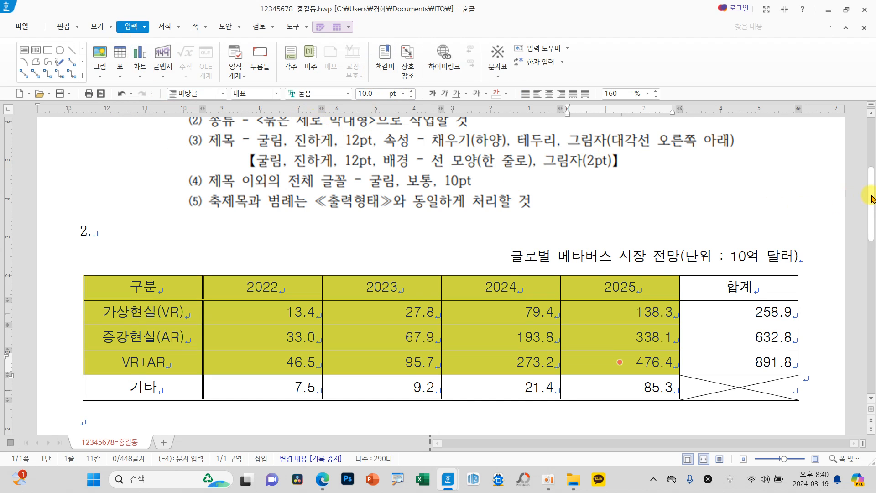
scroll(857, 173, "up", 2)
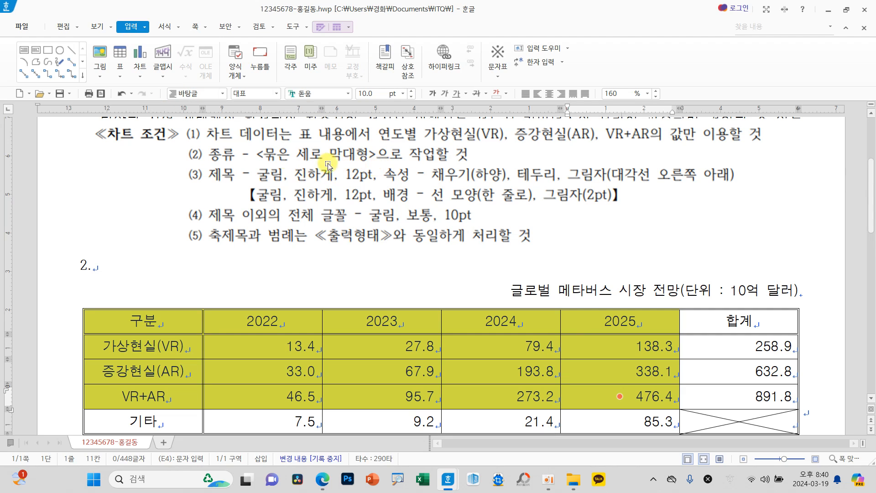
left_click(138, 71)
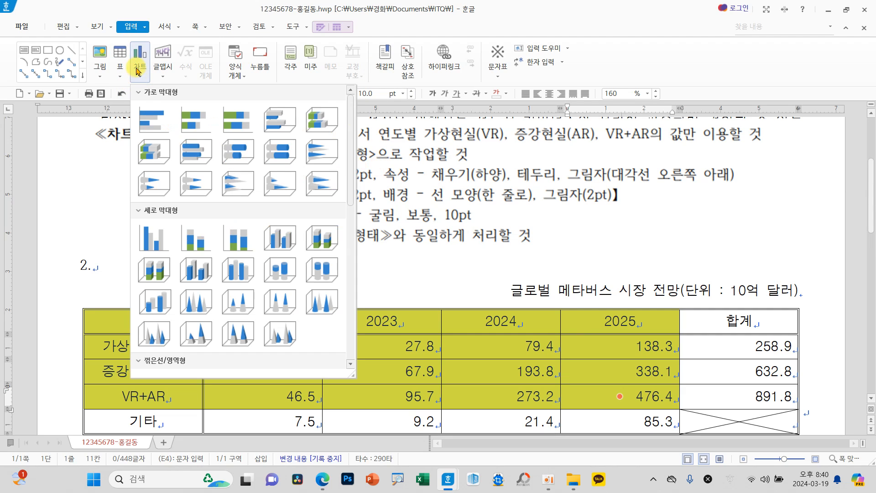
left_click(155, 237)
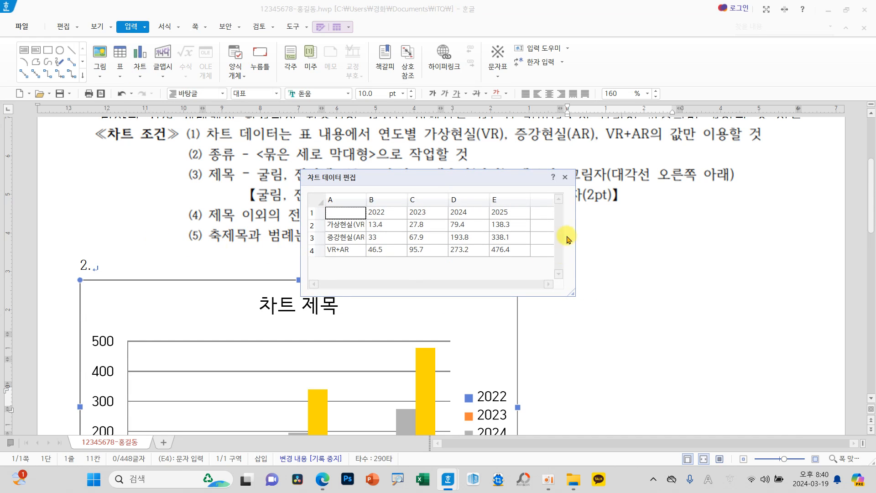
left_click(565, 177)
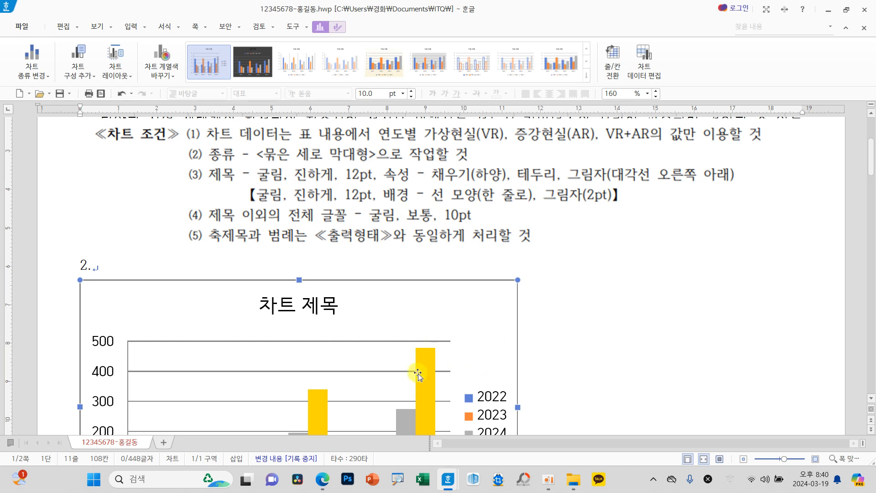
Step: Set the new chart to be treated as a character (글자처럼 취급) so it sits in the line below the table
scroll(400, 365, "down", 3)
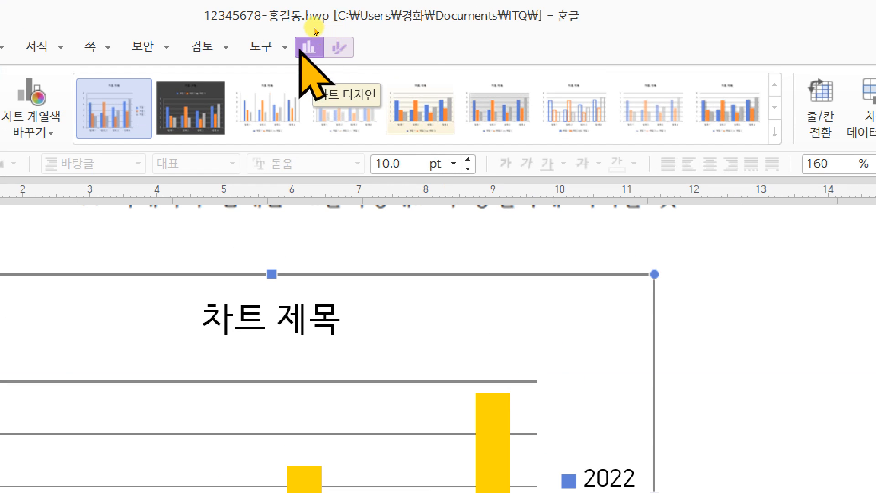
left_click(338, 47)
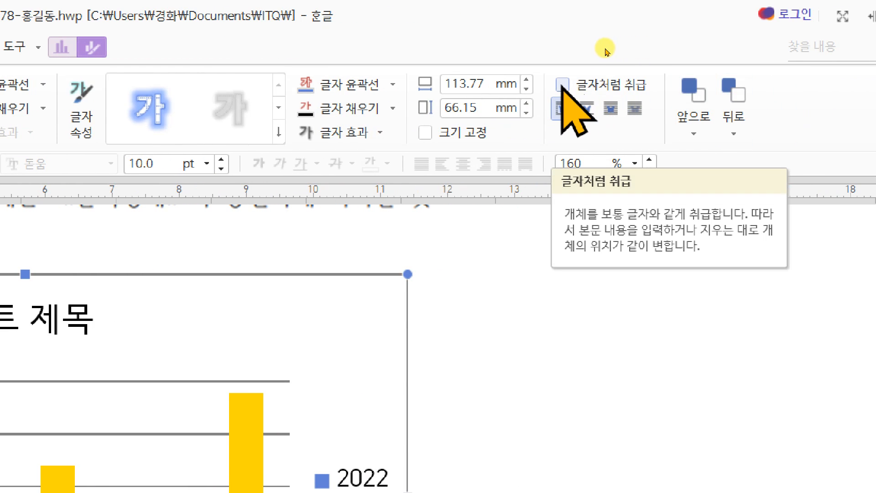
left_click(562, 84)
mouse_move(313, 401)
left_mouse_down()
mouse_move(306, 297)
mouse_move(296, 402)
left_mouse_up()
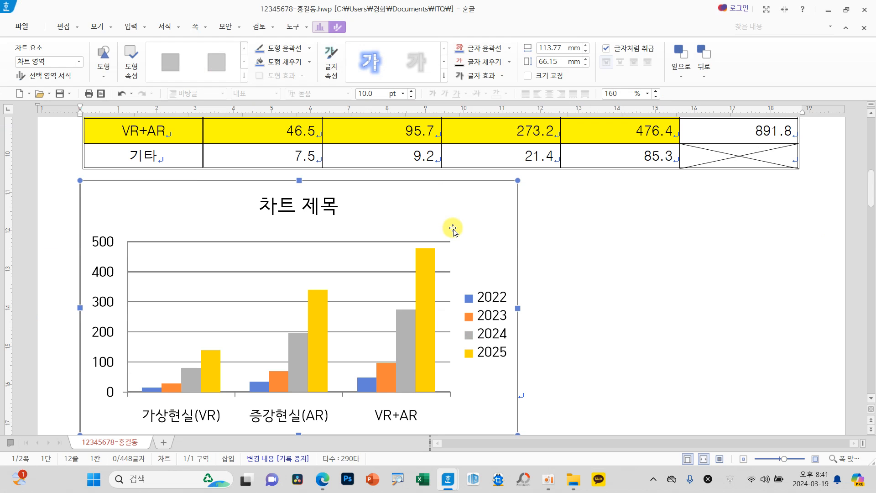
Step: Widen the chart to about 187 mm so it spans the full width of the table above
scroll(462, 297, "down", 2)
scroll(464, 295, "up", 2)
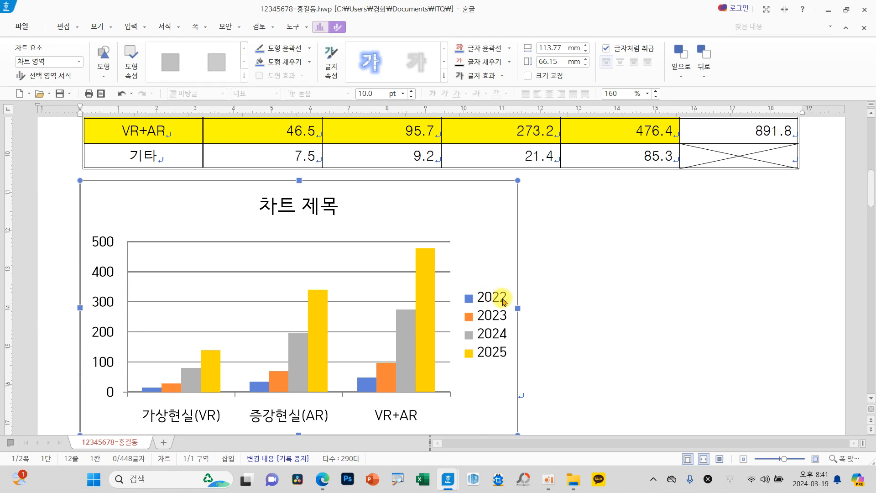
left_click_drag(516, 307, 794, 317)
scroll(639, 337, "up", 6)
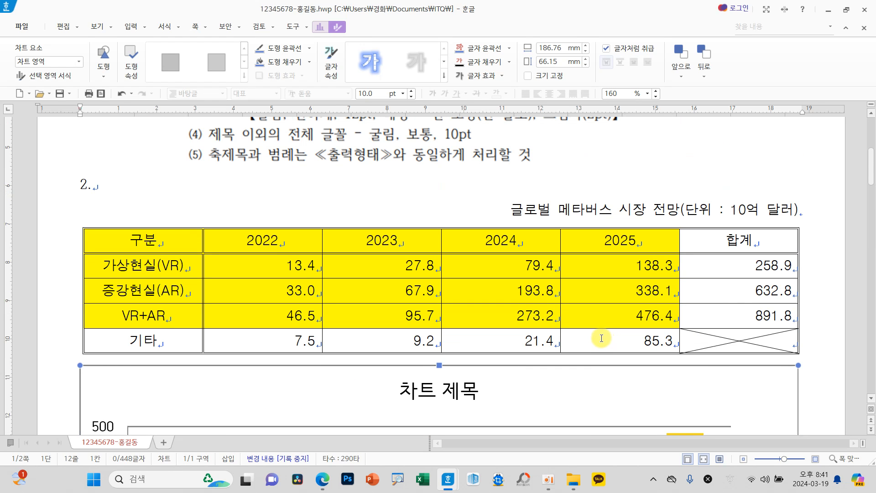
scroll(593, 374, "down", 8)
scroll(596, 369, "up", 8)
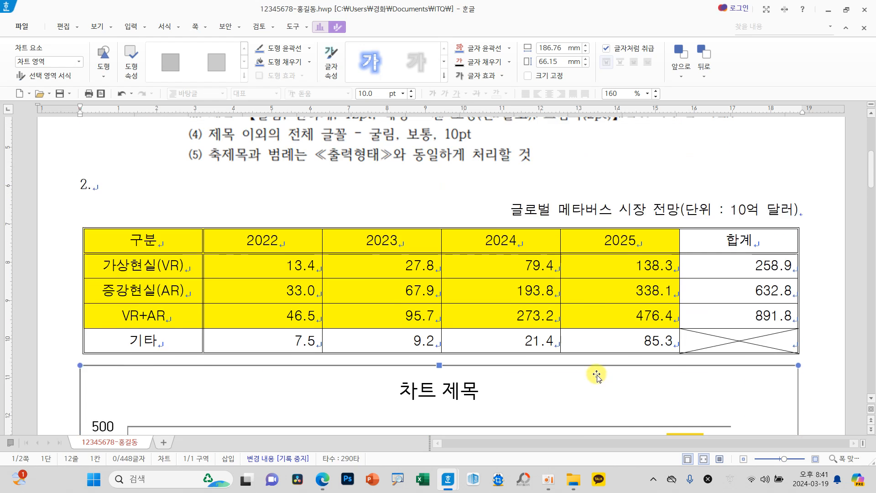
Step: Move the chart conditions (차트 조건) picture down over the table so it sits directly above the chart
scroll(596, 375, "up", 2)
left_click_drag(505, 192, 530, 383)
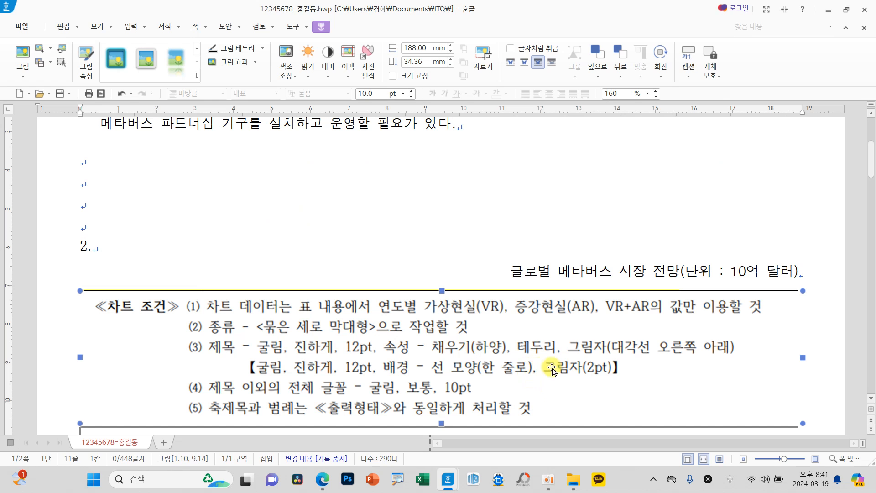
scroll(607, 362, "down", 6)
scroll(603, 362, "down", 2)
scroll(606, 361, "up", 2)
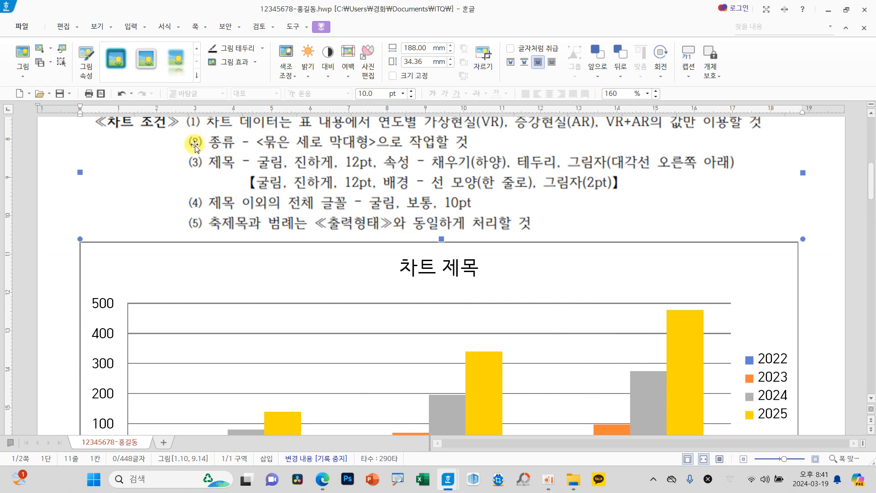
left_click(499, 259)
left_click_drag(489, 208, 487, 198)
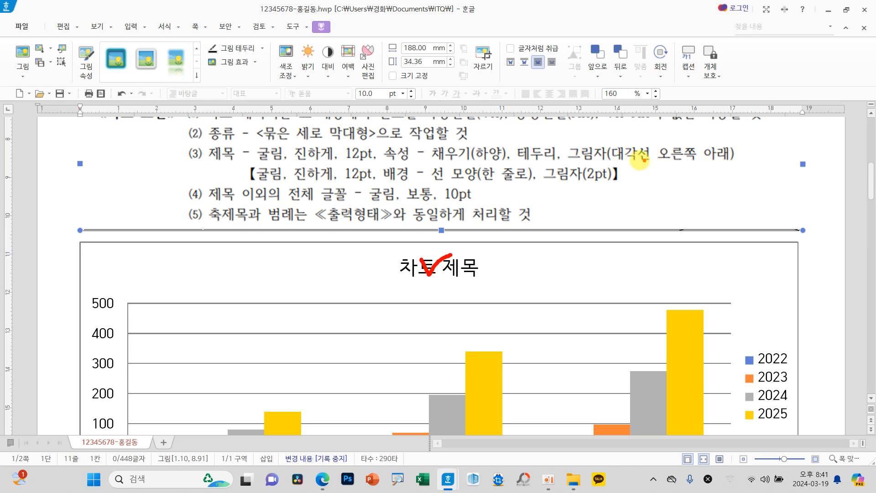
Step: Change the chart title's text to 글로벌 메타버스 시장 전망
left_click(452, 272)
left_click(445, 272)
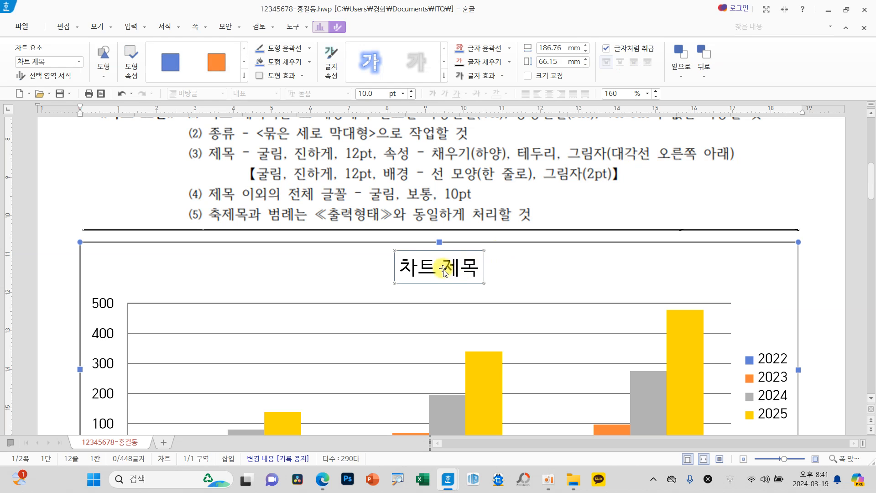
right_click(448, 272)
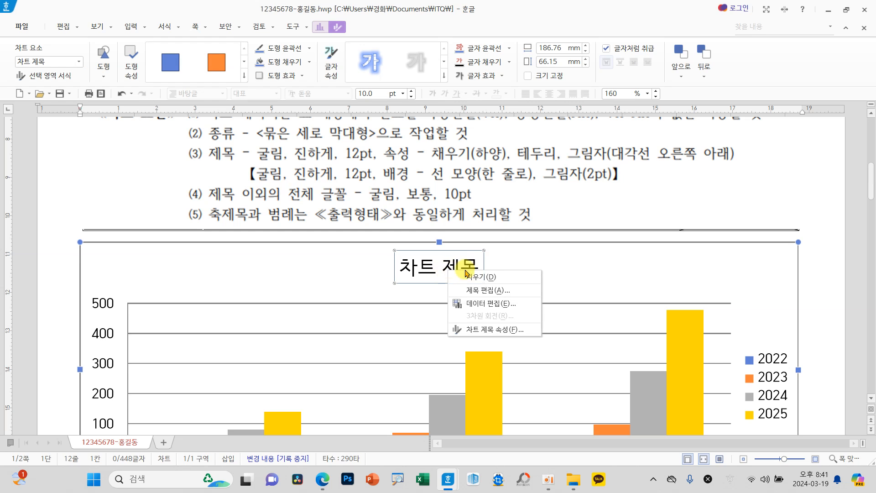
left_click(489, 292)
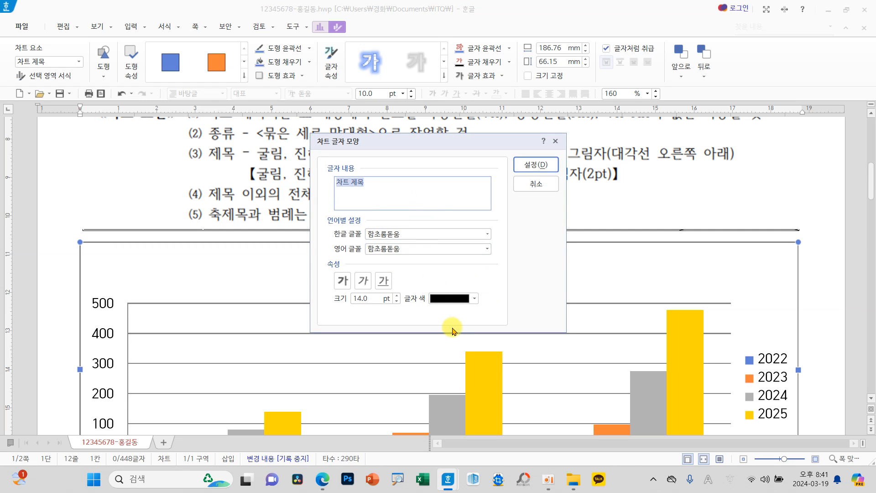
left_click_drag(430, 145, 429, 196)
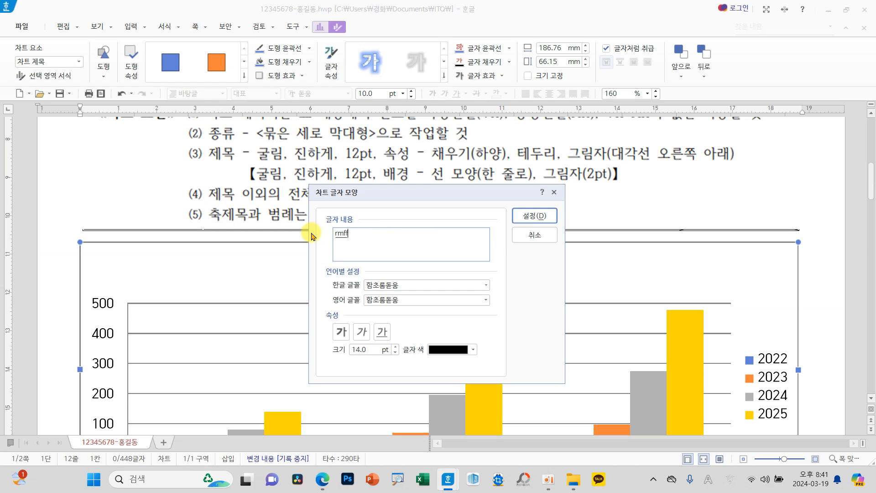
key("BackSpace")
key("BackSpace")
key("Hangul")
type("ㄱ")
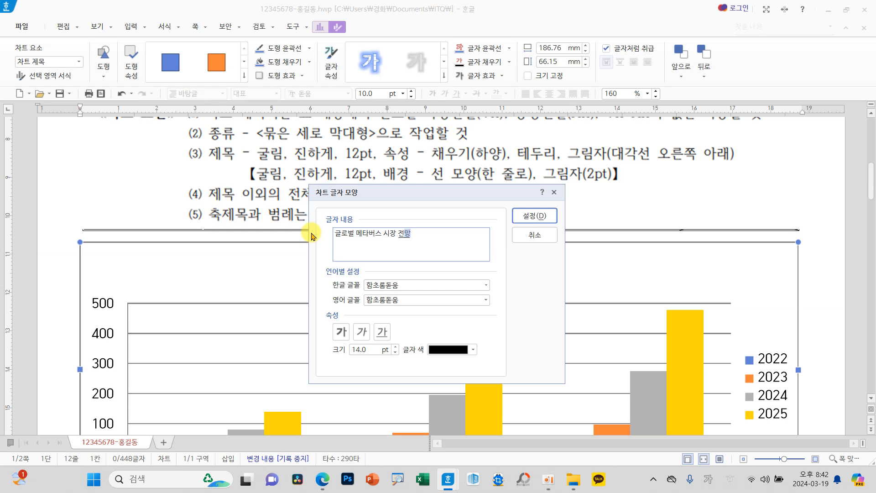
left_click(524, 215)
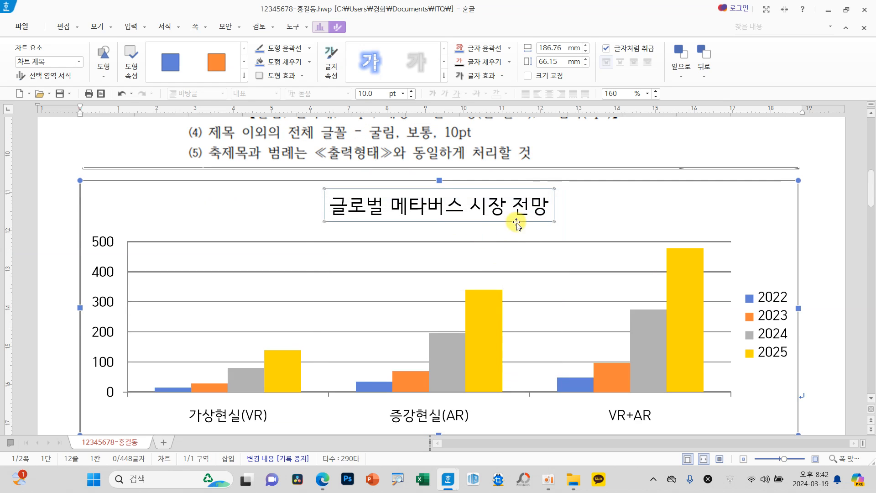
Step: Set both the Korean and English fonts of the chart title to 굴림
scroll(523, 294, "down", 10)
scroll(529, 300, "up", 8)
scroll(528, 300, "down", 8)
scroll(529, 300, "up", 8)
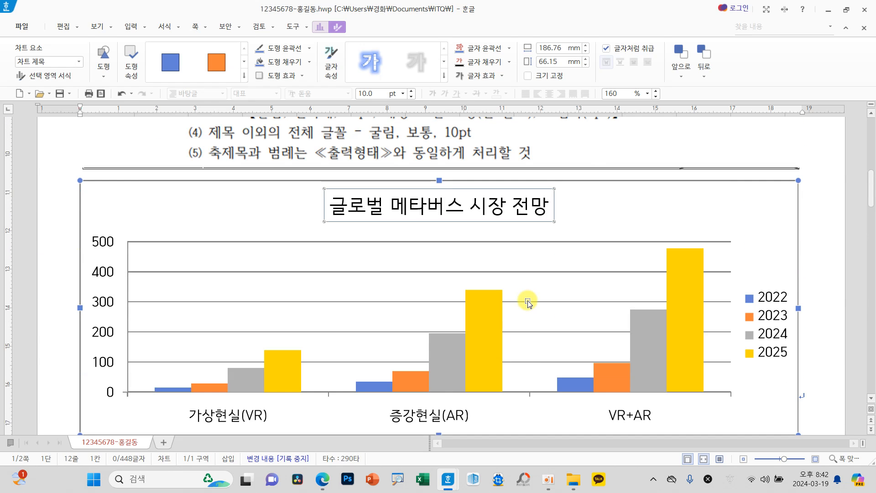
scroll(528, 302, "up", 4)
scroll(528, 302, "down", 1)
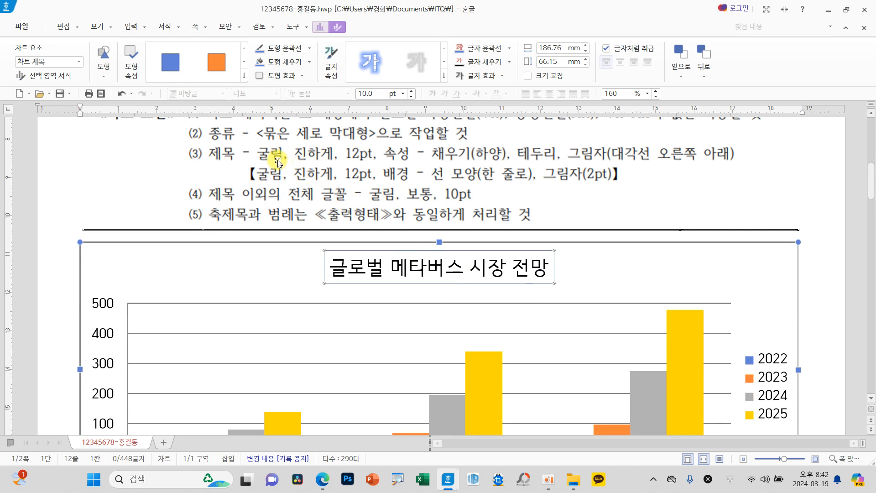
right_click(501, 269)
left_click(549, 290)
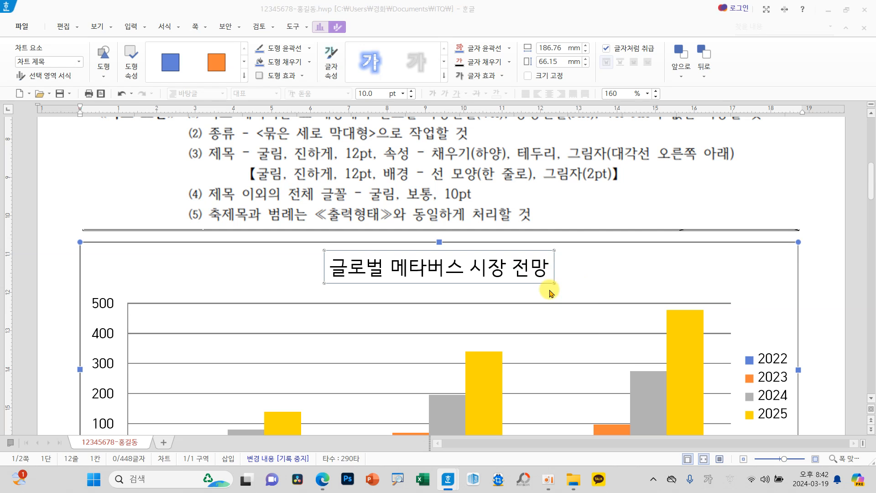
left_click_drag(565, 340, 377, 205)
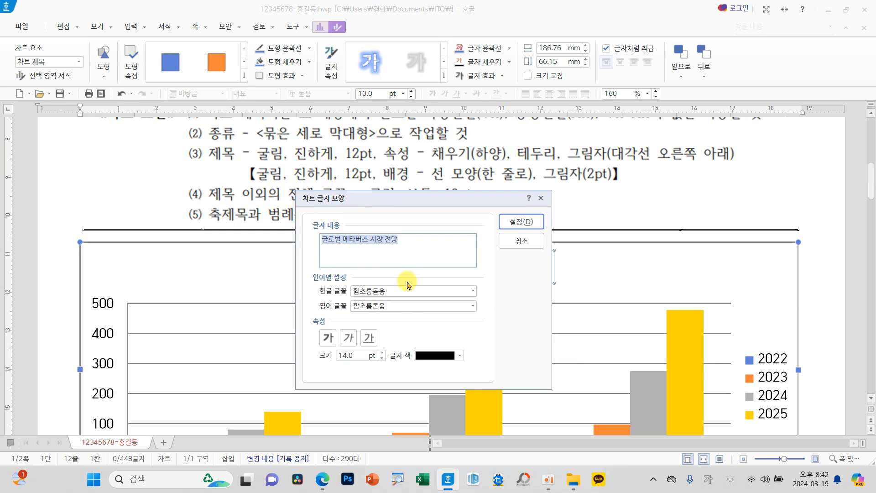
left_click(473, 292)
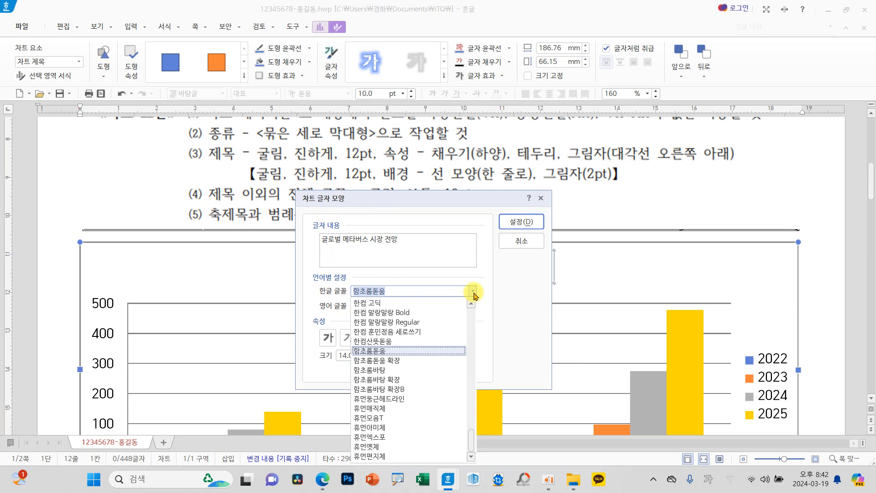
type("ㄱ")
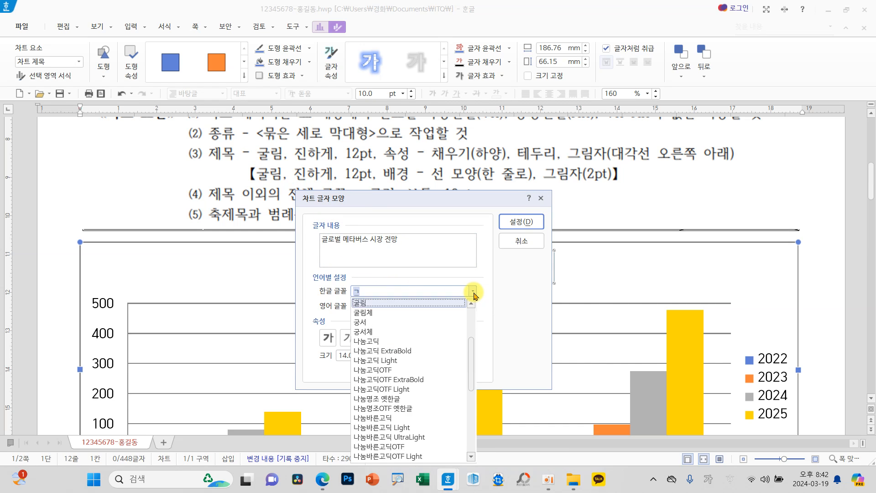
left_click(399, 304)
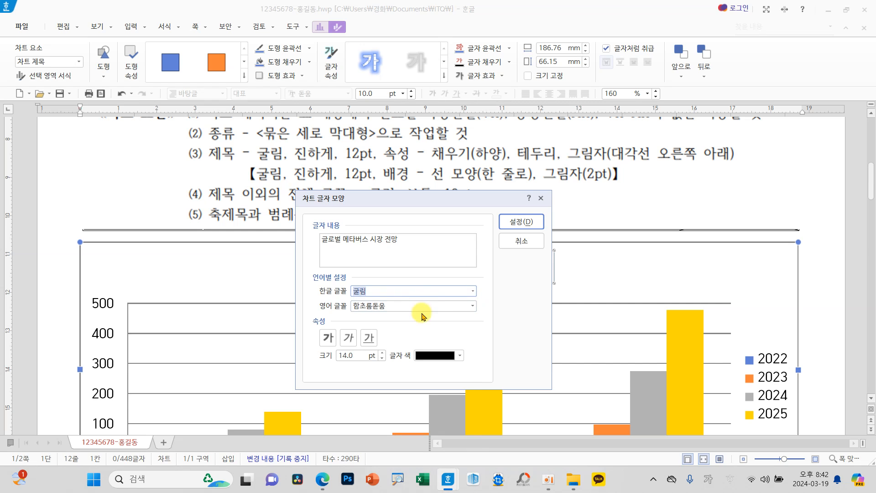
left_click(473, 305)
type("ㄱ")
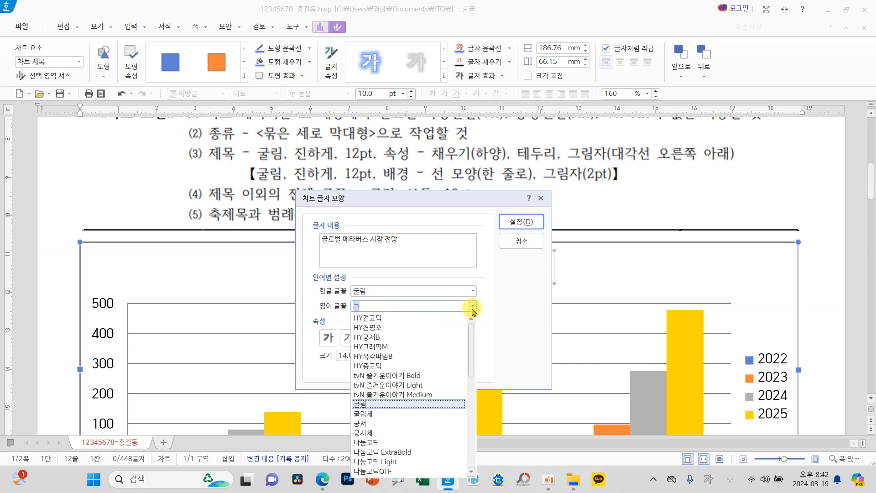
left_click(365, 404)
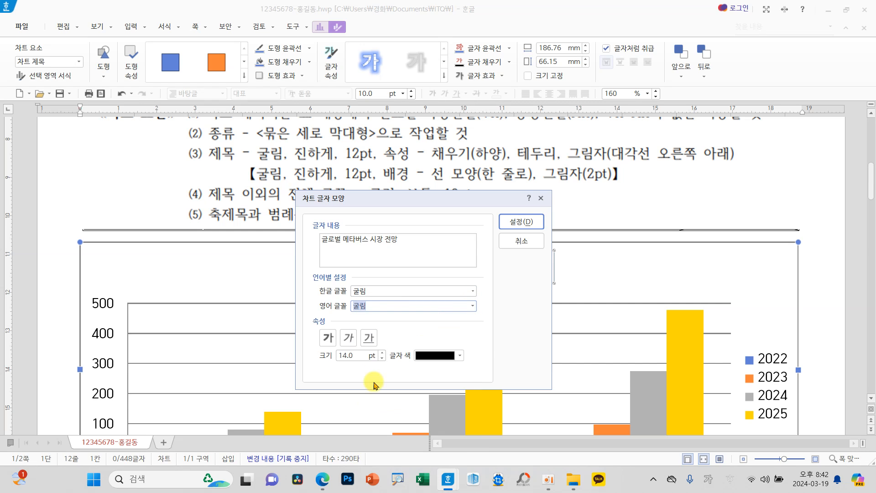
Step: Make the chart title bold at 12 pt and apply the character settings
left_click(329, 339)
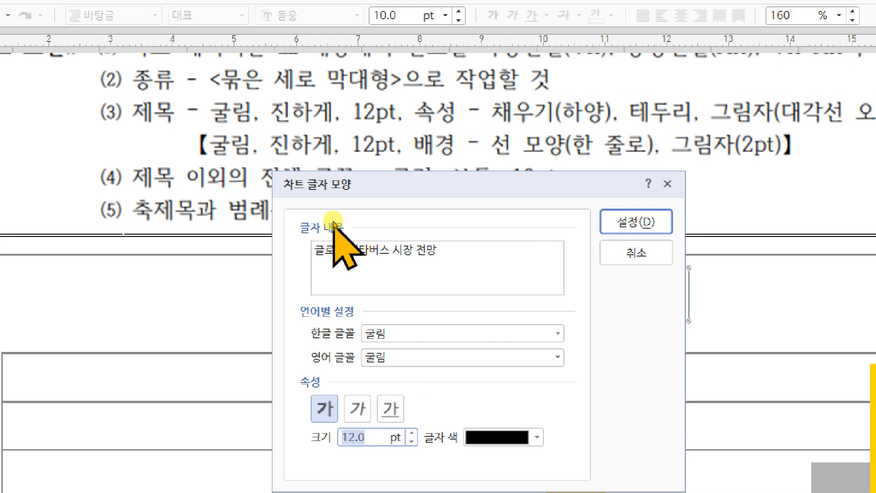
left_click_drag(335, 200, 289, 169)
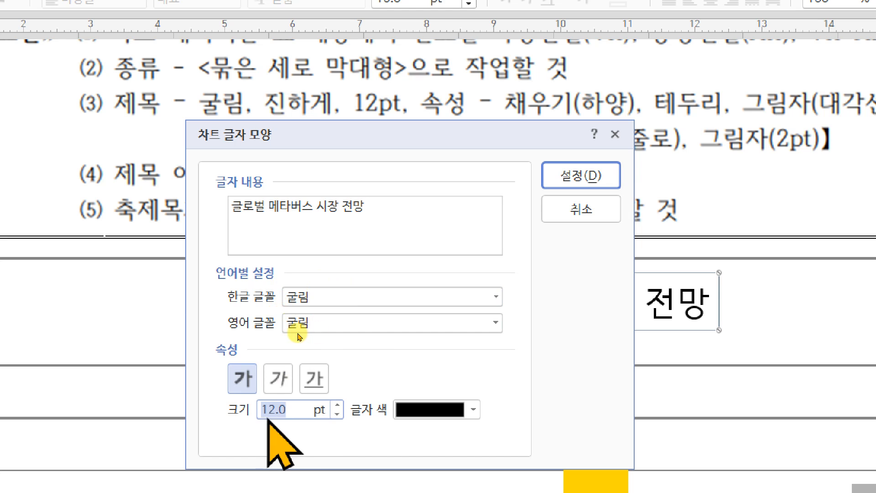
left_click(588, 177)
scroll(482, 199, "down", 3)
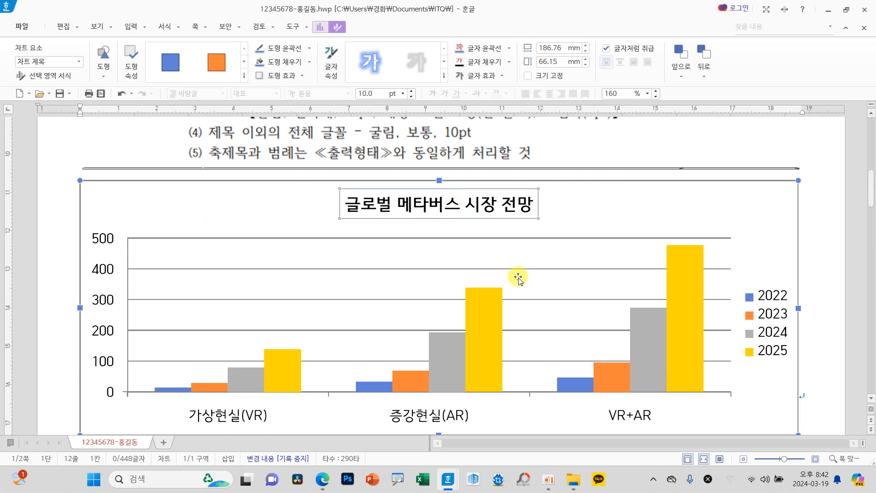
Step: Give the chart title a solid (단색) white fill in its object properties
scroll(518, 278, "up", 2)
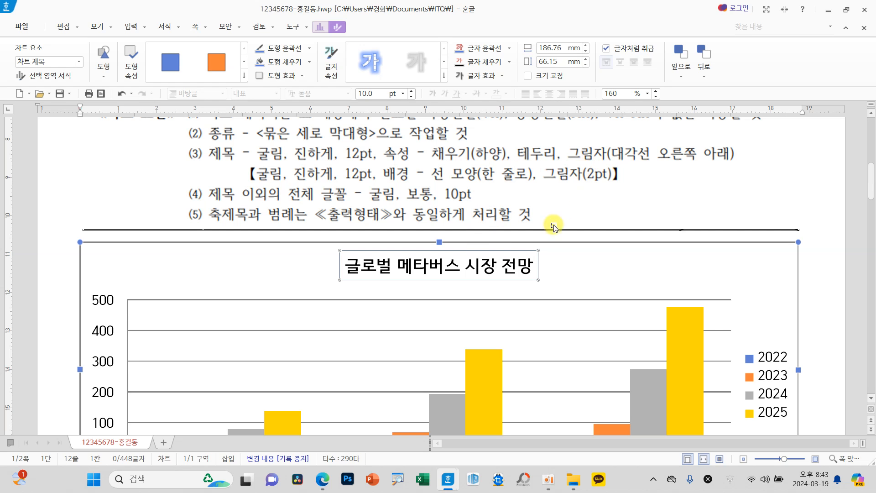
right_click(505, 268)
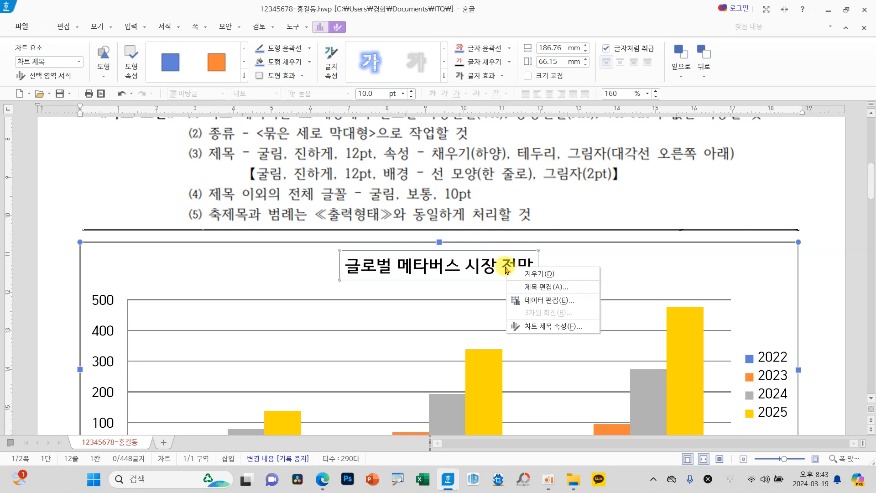
left_click(546, 327)
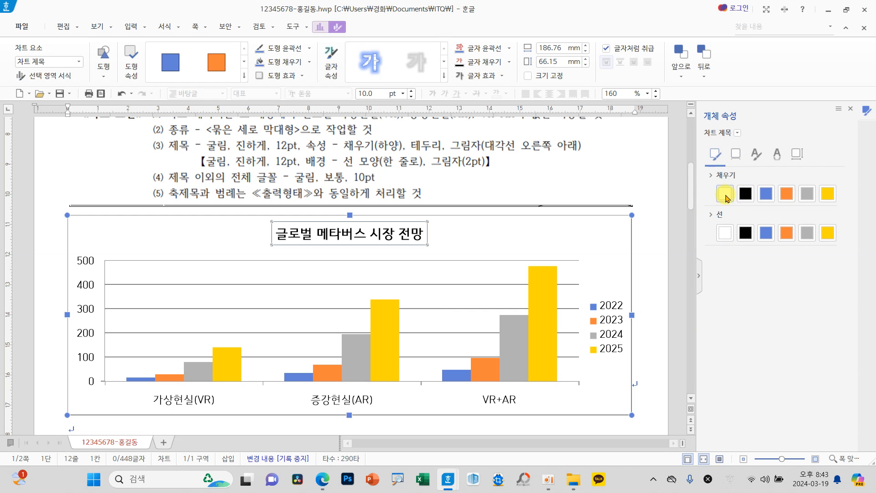
left_click(724, 176)
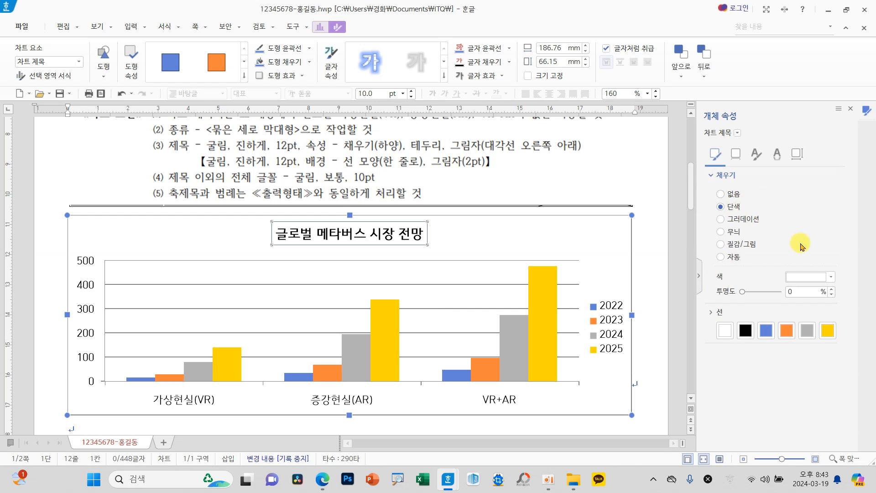
left_click(804, 278)
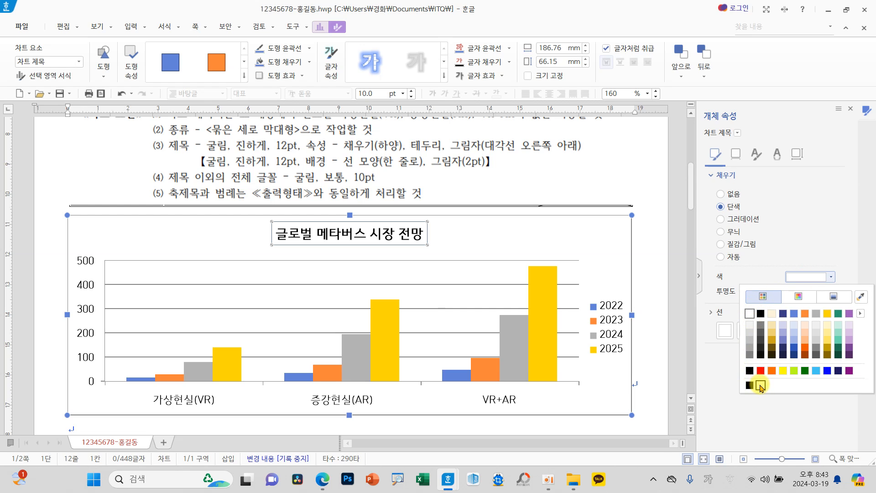
left_click(760, 385)
Step: Give the chart title a solid (단색) black border line
left_click(721, 313)
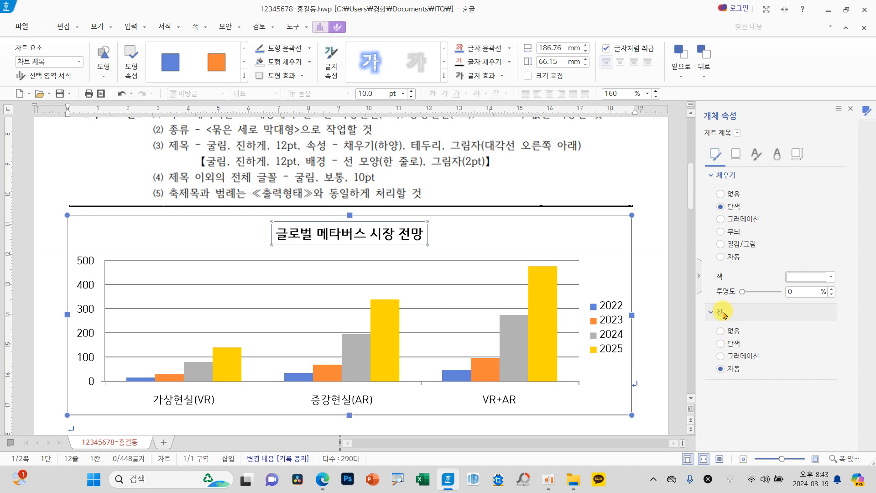
left_click(733, 345)
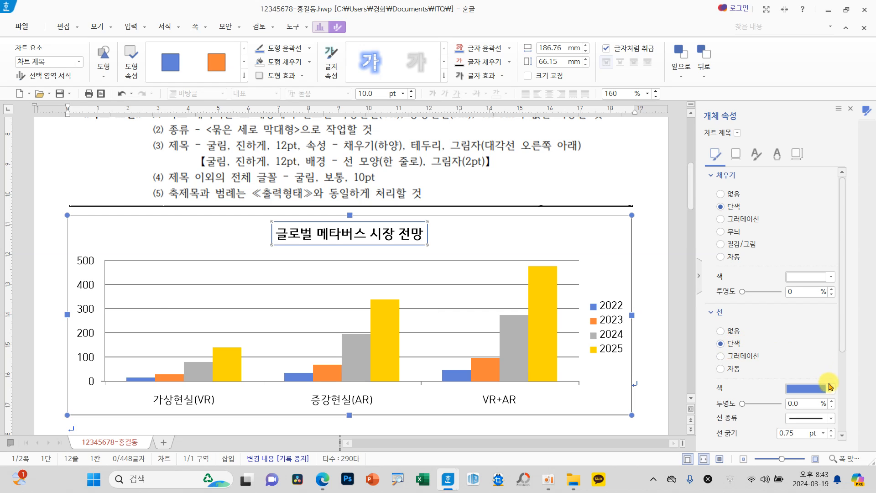
left_click(817, 395)
left_click(758, 305)
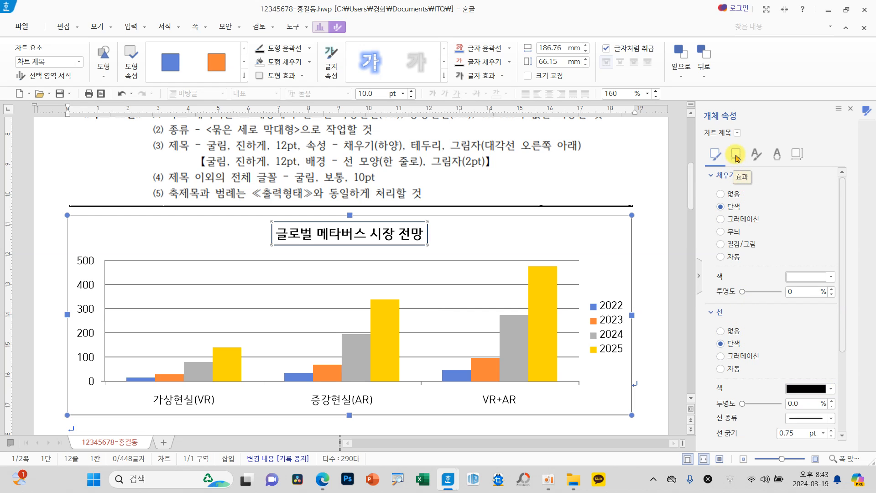
Step: Apply the 대각선 오른쪽 아래 shadow to the chart title and close its object properties
left_click(736, 155)
left_click(748, 195)
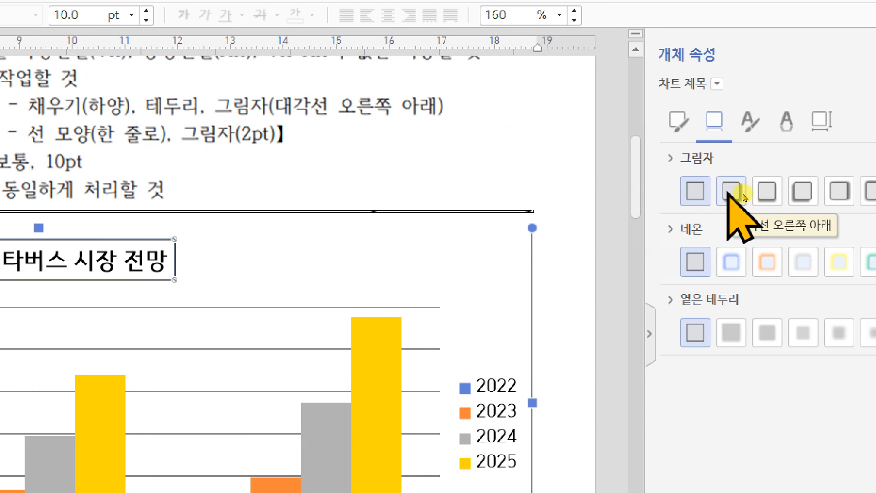
left_click(742, 196)
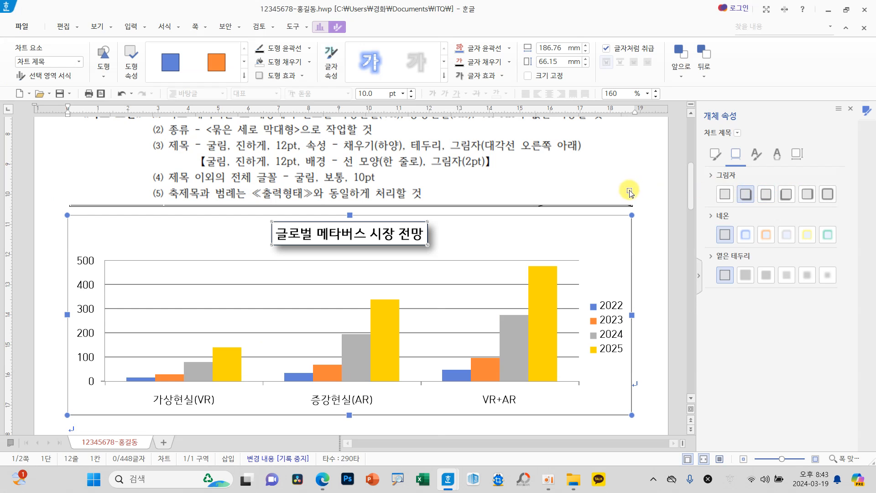
left_click(849, 108)
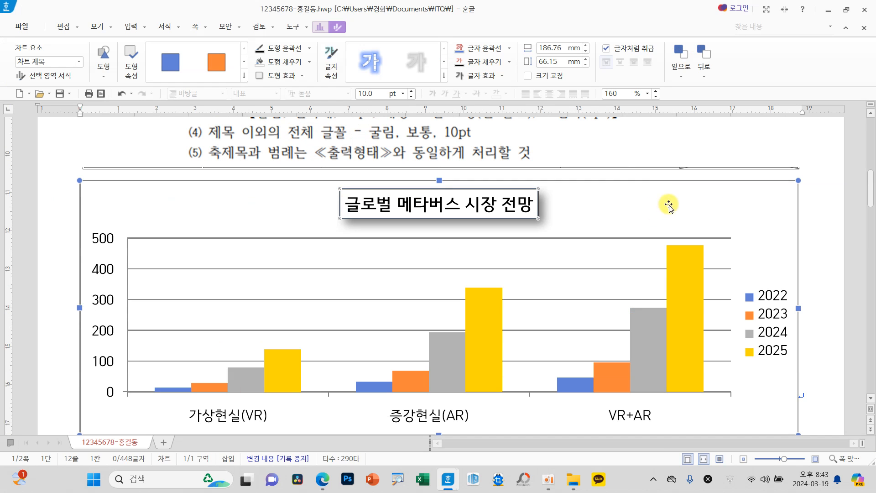
Step: Compare the chart's axis labels and legend with conditions (4) and (5) and the reference output chart below
left_click(713, 208)
left_click(807, 231)
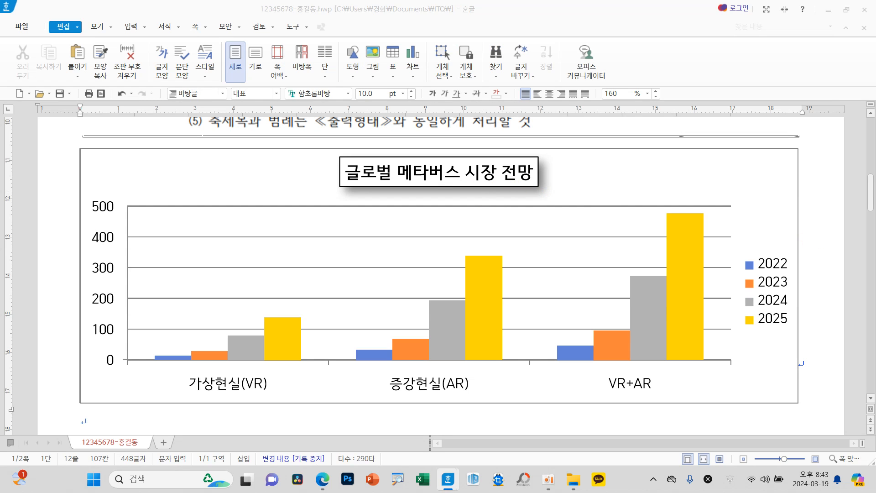
left_click(598, 186)
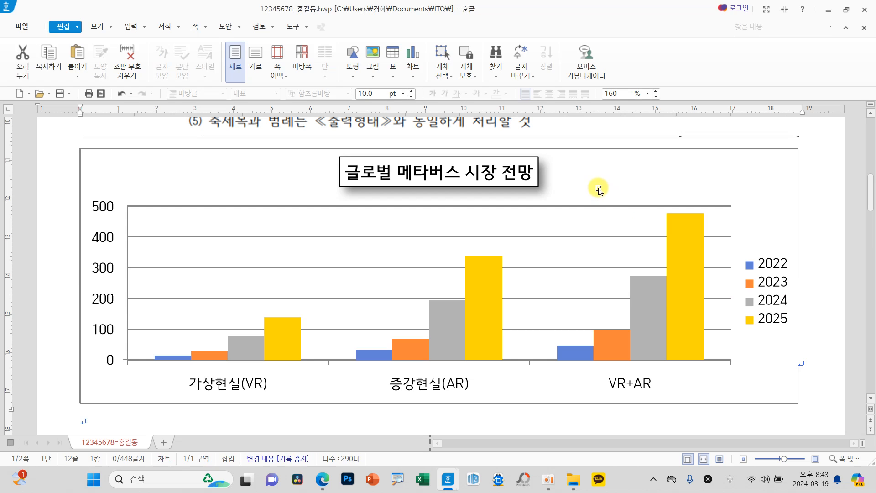
scroll(586, 267, "up", 1)
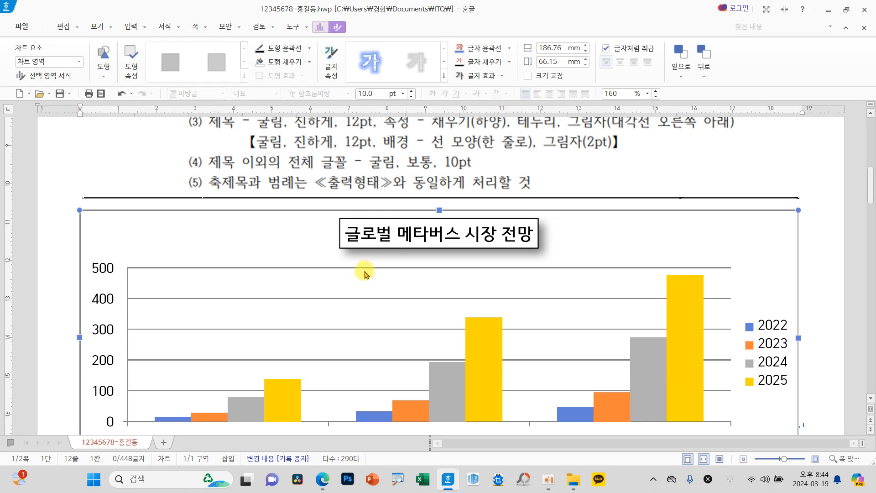
scroll(283, 292, "down", 1)
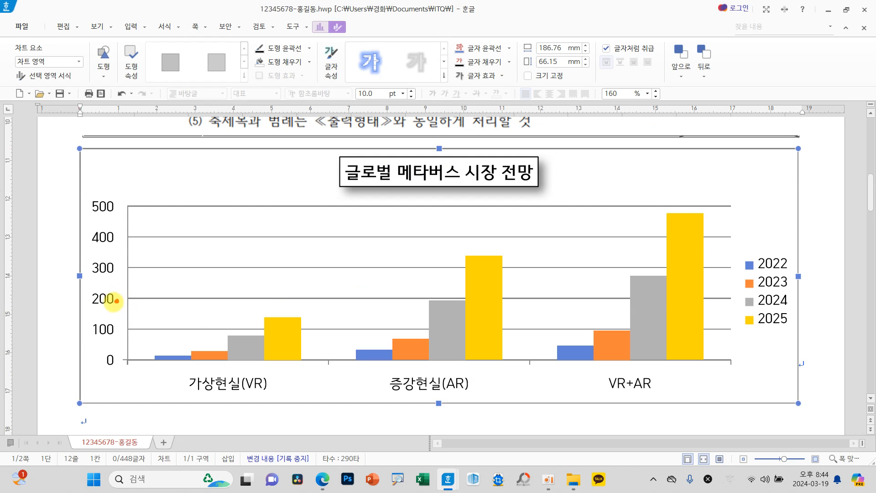
left_click_drag(117, 297, 118, 301)
mouse_move(264, 391)
left_mouse_down()
mouse_move(237, 364)
mouse_move(262, 395)
left_mouse_up()
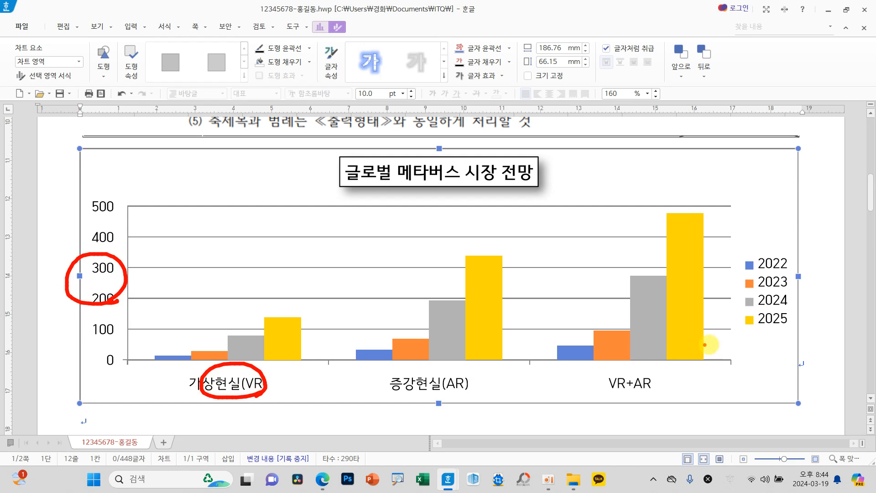
left_click_drag(758, 319, 775, 313)
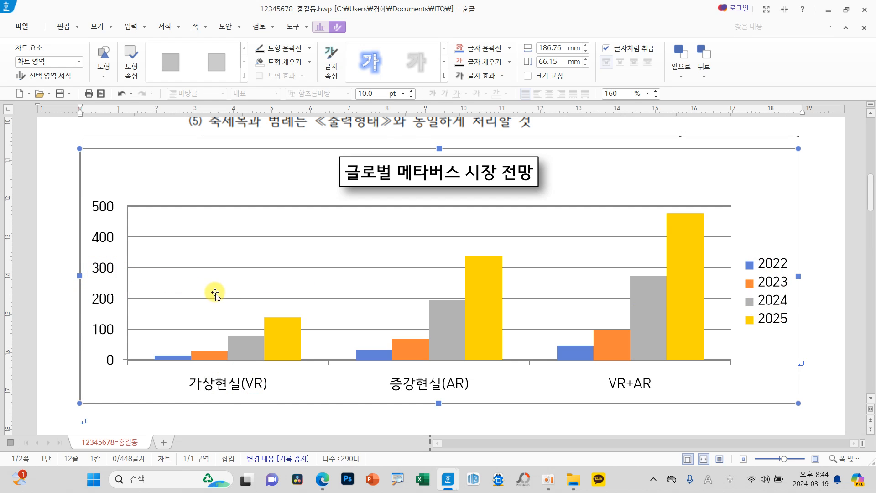
scroll(219, 294, "down", 10)
scroll(241, 306, "down", 3)
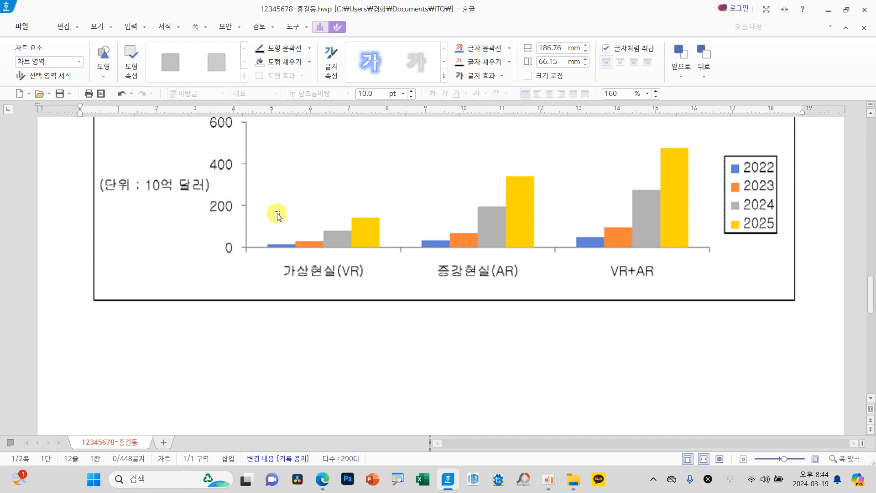
scroll(371, 234, "up", 4)
scroll(370, 244, "up", 10)
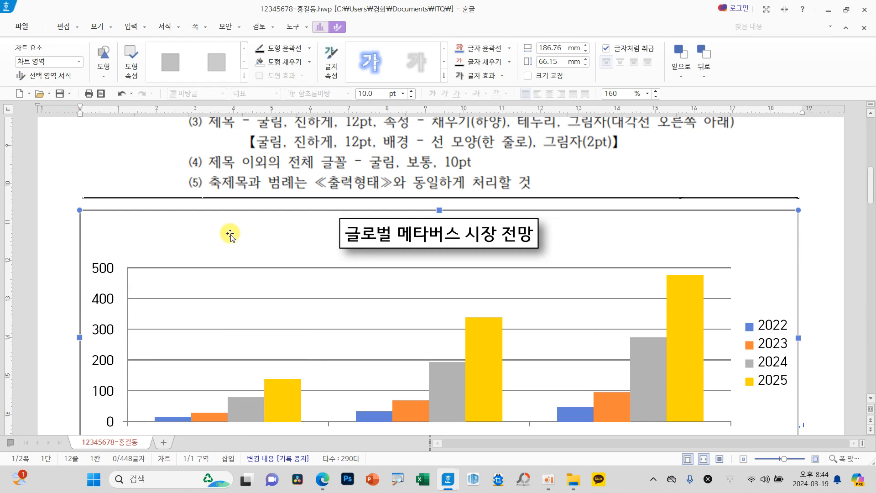
Step: Add a vertical axis title (축 제목) to the chart and select it
left_click(319, 29)
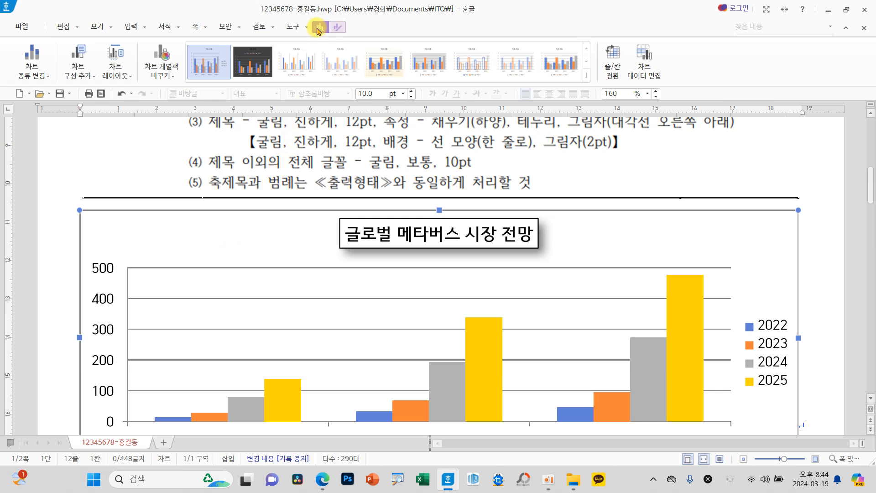
left_click(77, 75)
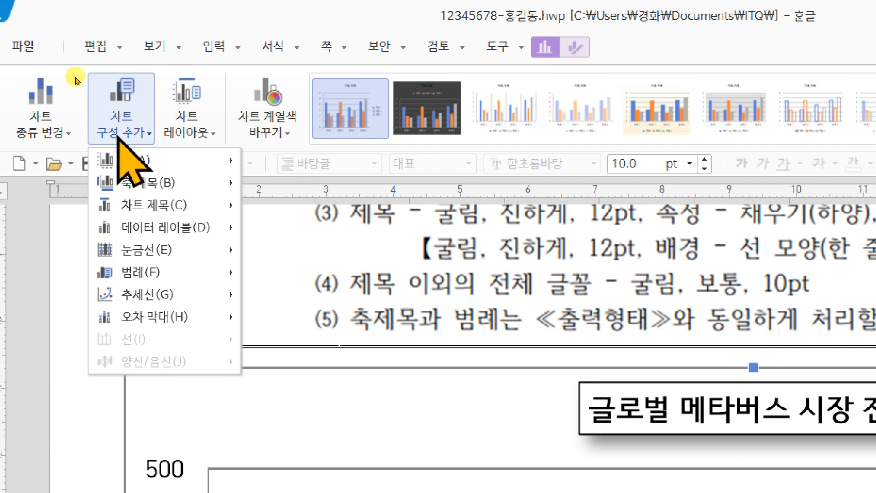
mouse_move(194, 181)
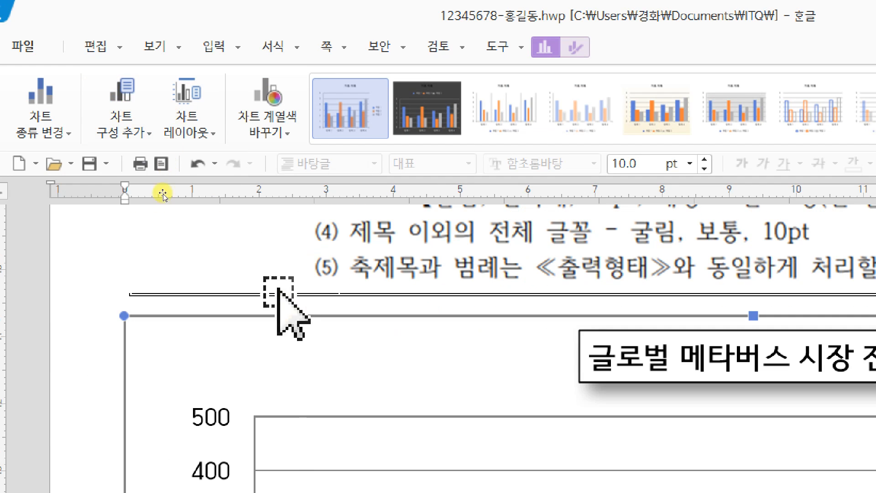
scroll(279, 411, "down", 6)
left_click(155, 242)
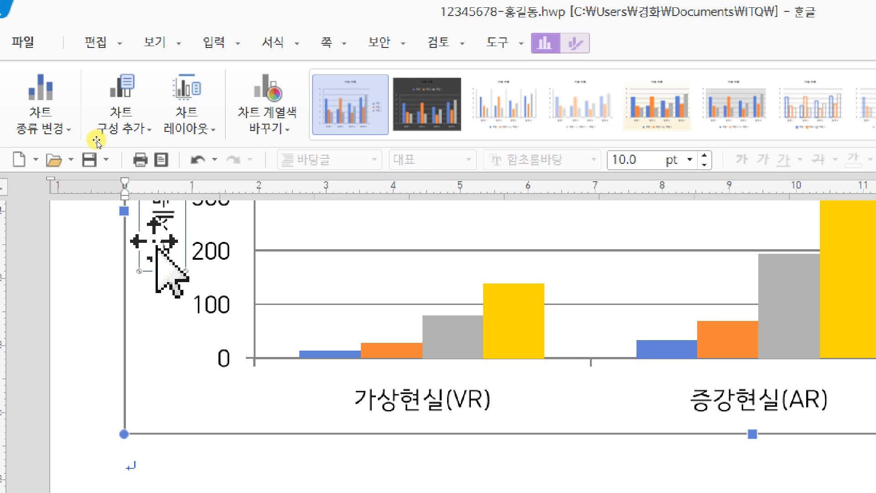
scroll(164, 244, "up", 2)
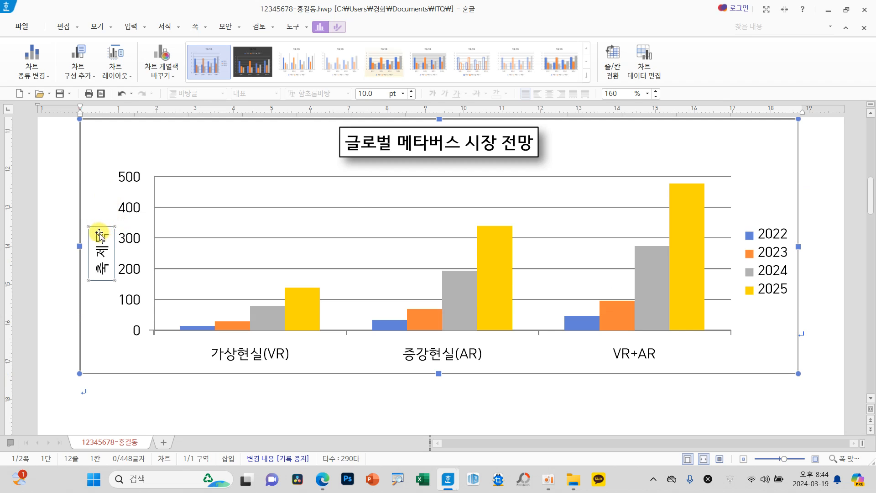
Step: Open the vertical axis title's text and character settings (차트 글자 모양) for editing
scroll(100, 235, "up", 1)
right_click(104, 301)
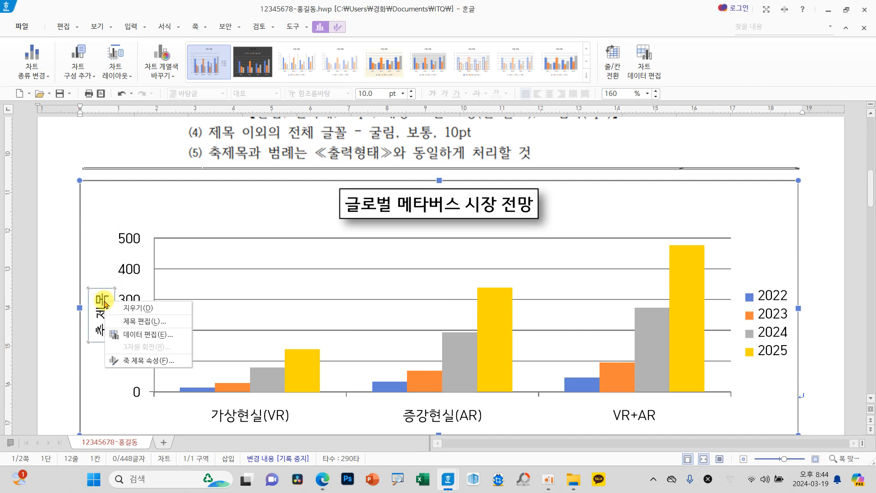
left_click(149, 321)
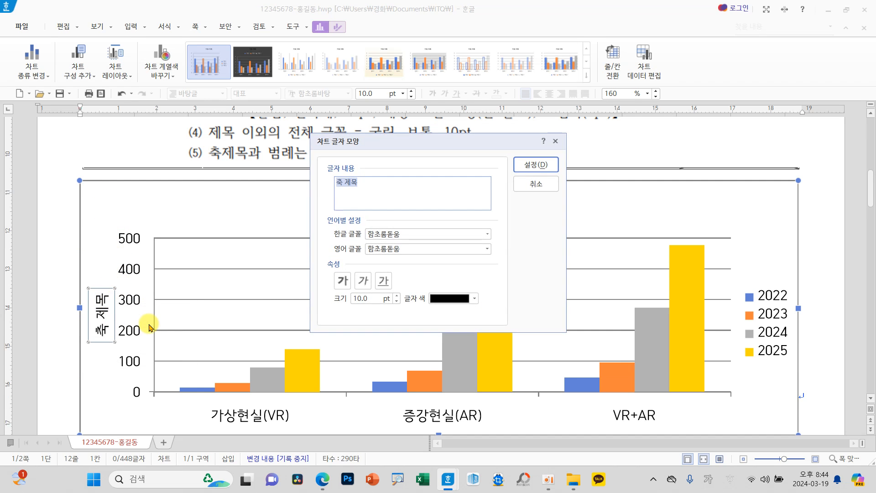
left_click_drag(372, 177, 366, 194)
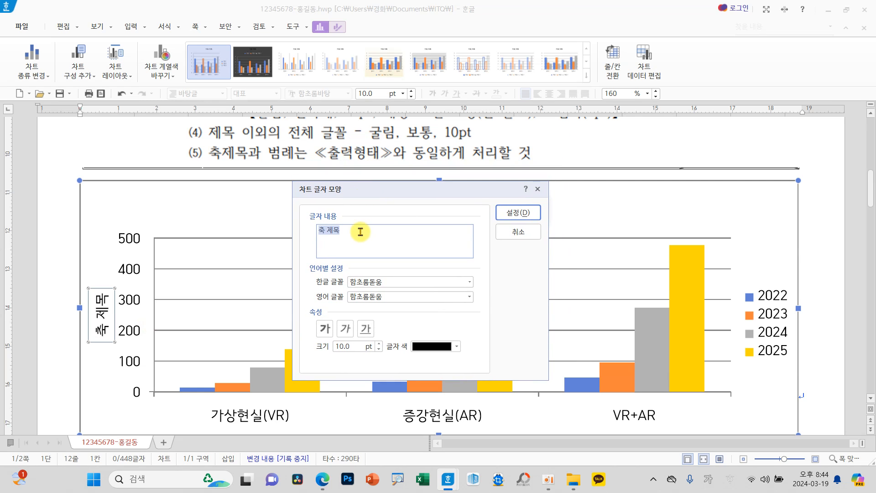
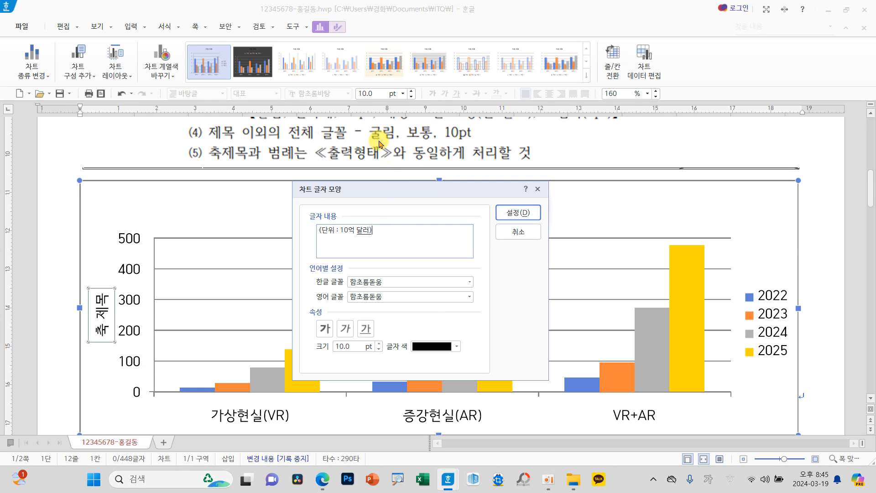
Step: Set the vertical axis title's Korean and English fonts to 굴림 and apply its text (단위 : 10억 달러)
left_click(469, 283)
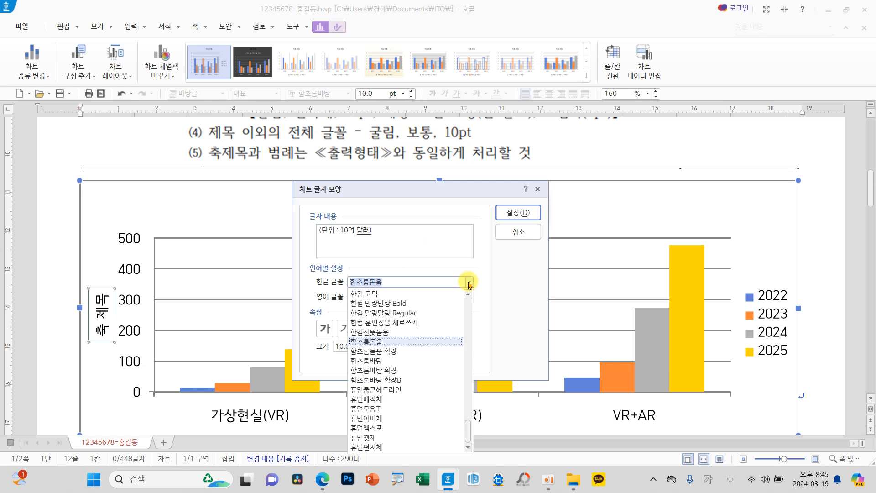
type("ㄱ")
left_click(382, 295)
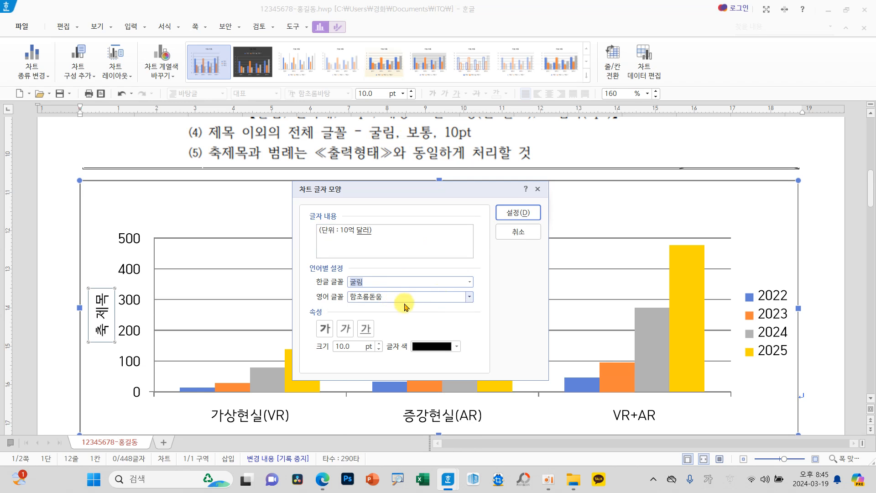
left_click(470, 299)
type("ㄱ")
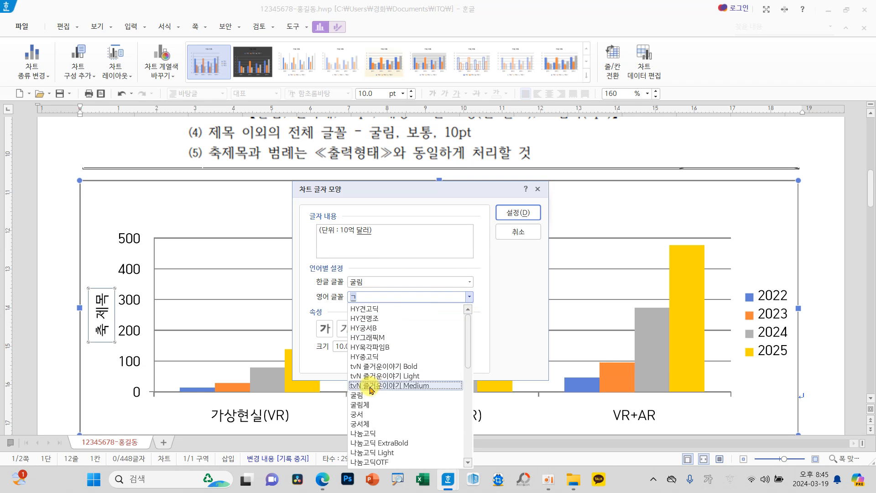
left_click(360, 395)
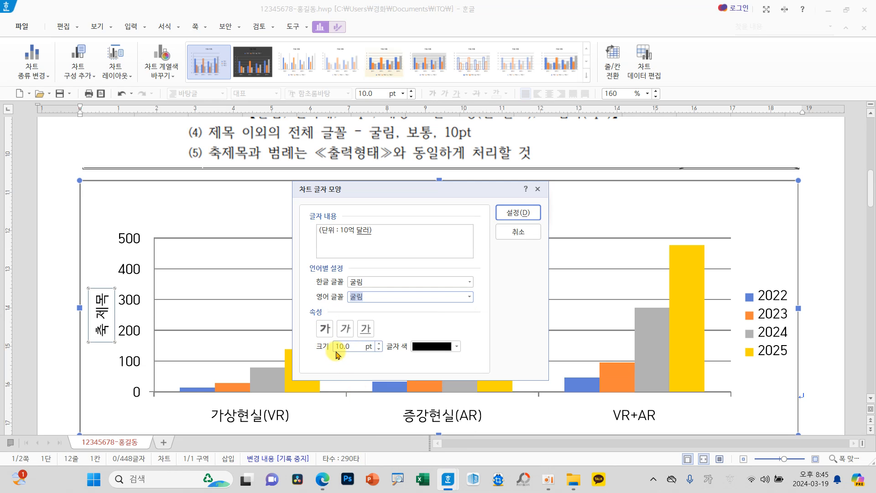
left_click(509, 212)
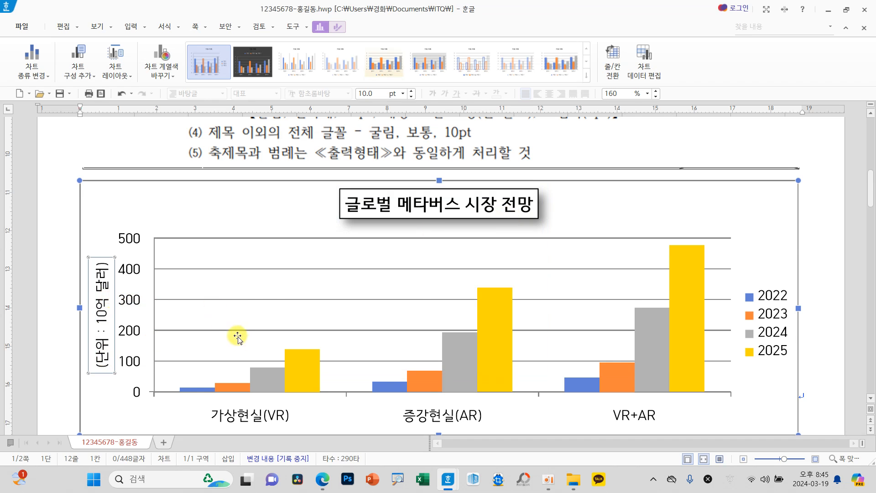
Step: Compare the axis title with the reference output chart and try the 세로 text direction on it
scroll(235, 333, "down", 10)
scroll(219, 381, "down", 3)
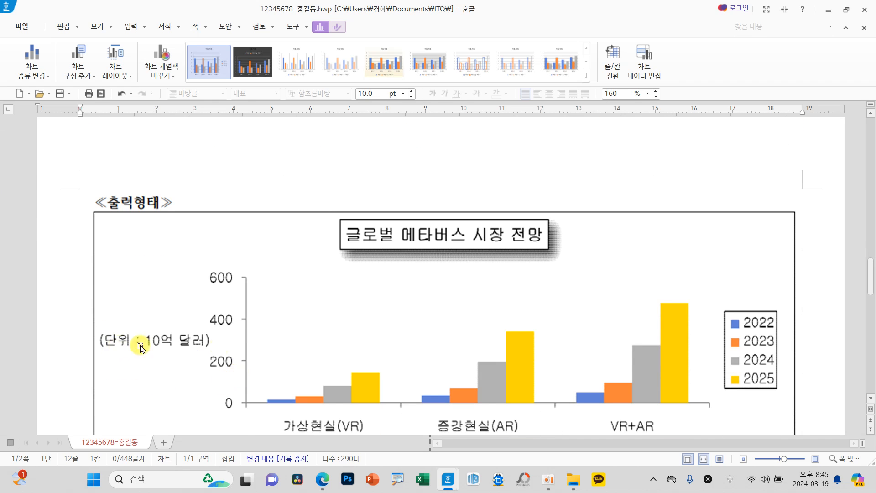
scroll(237, 340, "up", 2)
scroll(235, 331, "up", 8)
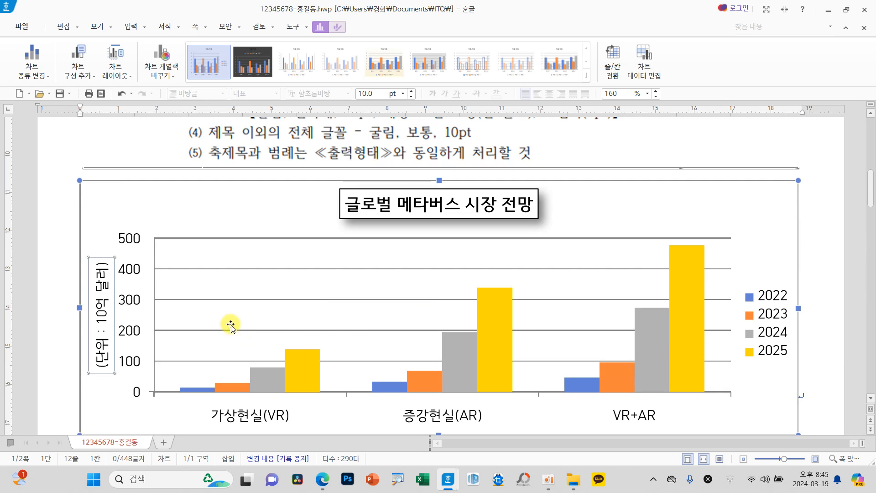
right_click(104, 319)
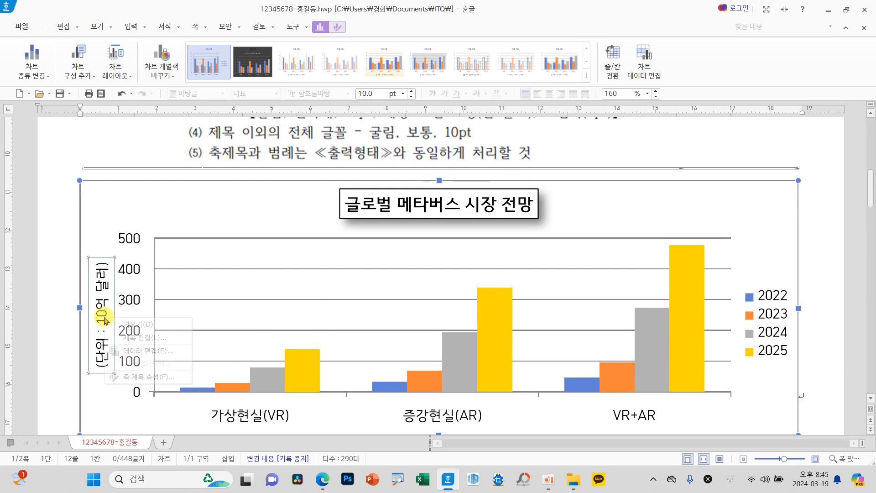
left_click(134, 376)
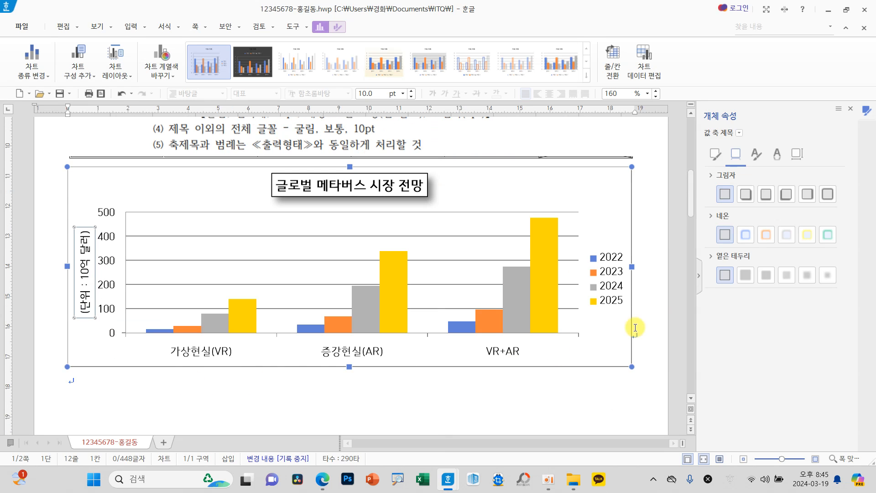
left_click(795, 155)
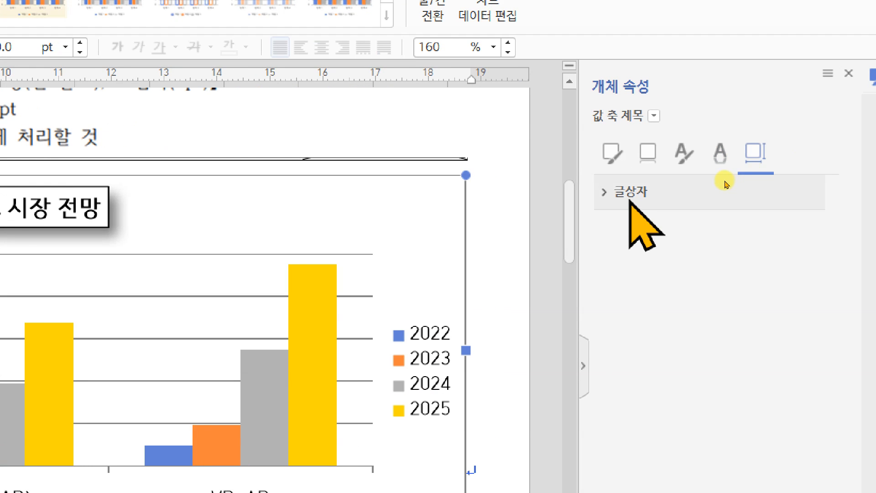
left_click(725, 176)
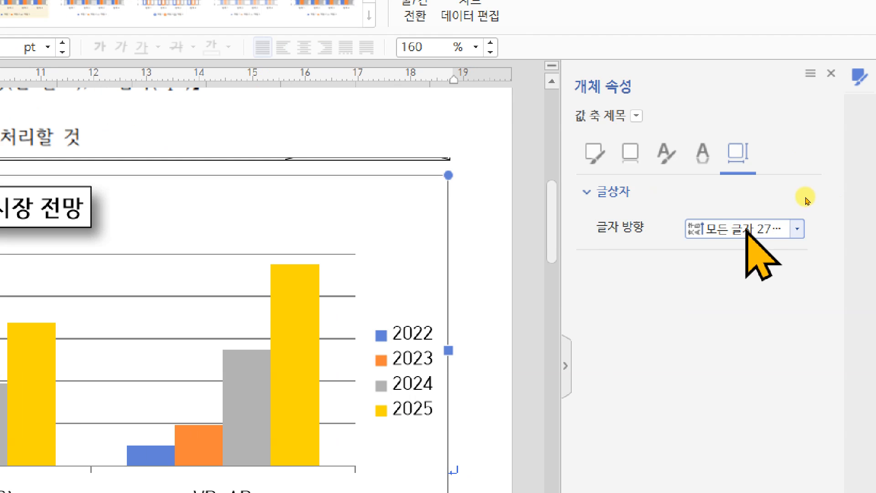
left_click(771, 230)
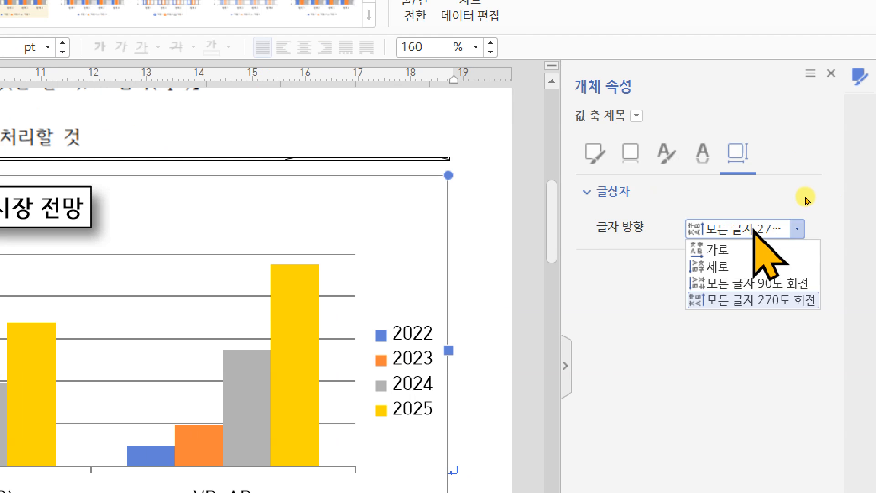
left_click(719, 267)
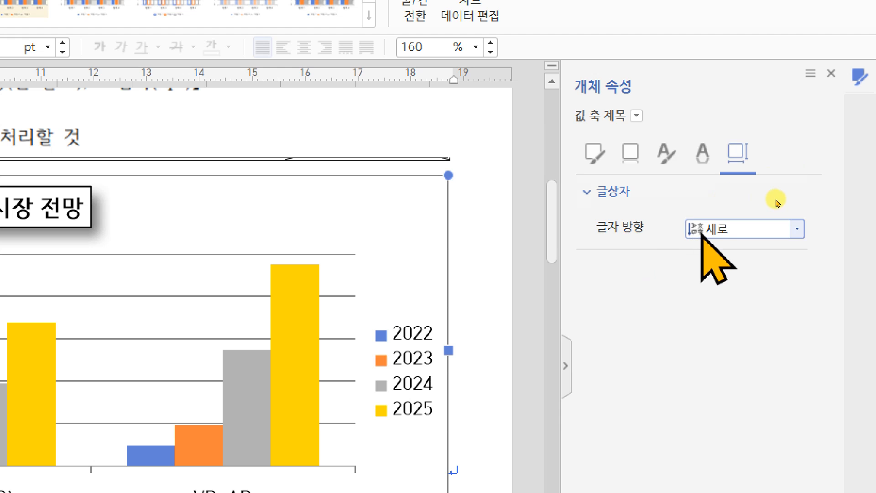
left_click(831, 73)
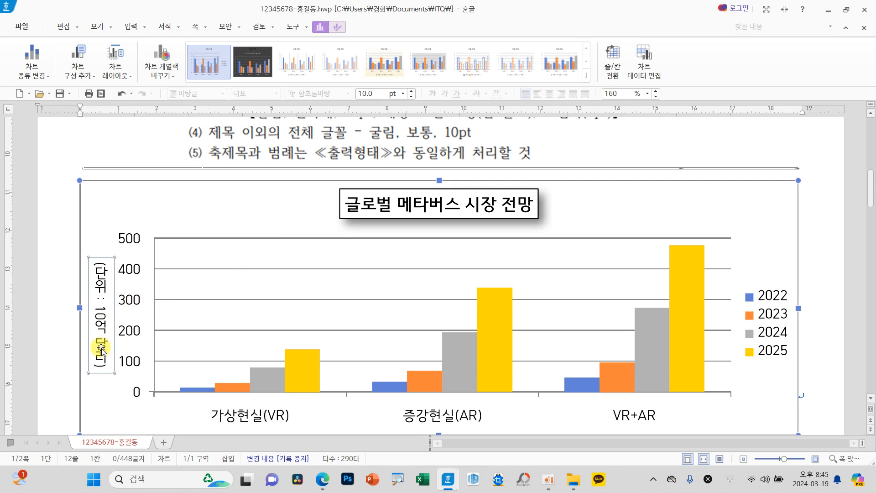
Step: Set the vertical axis title's text direction to 가로 and close its object properties
right_click(100, 312)
left_click(130, 365)
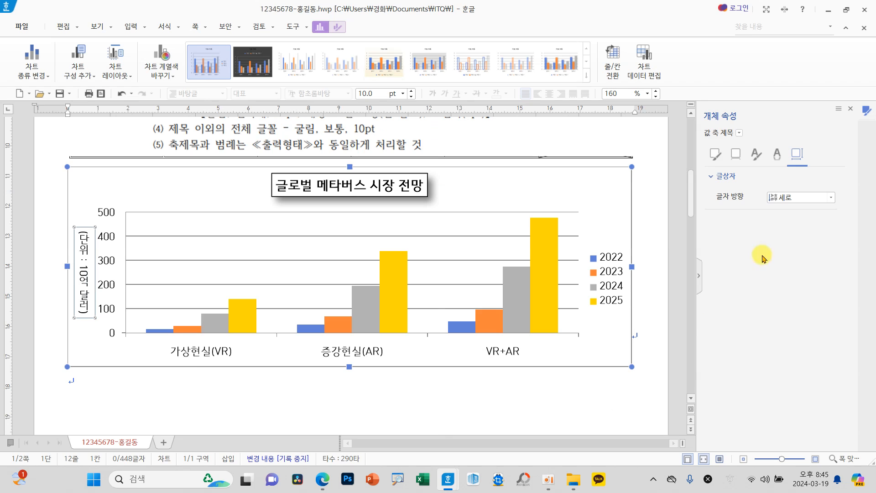
left_click(799, 200)
left_click(799, 209)
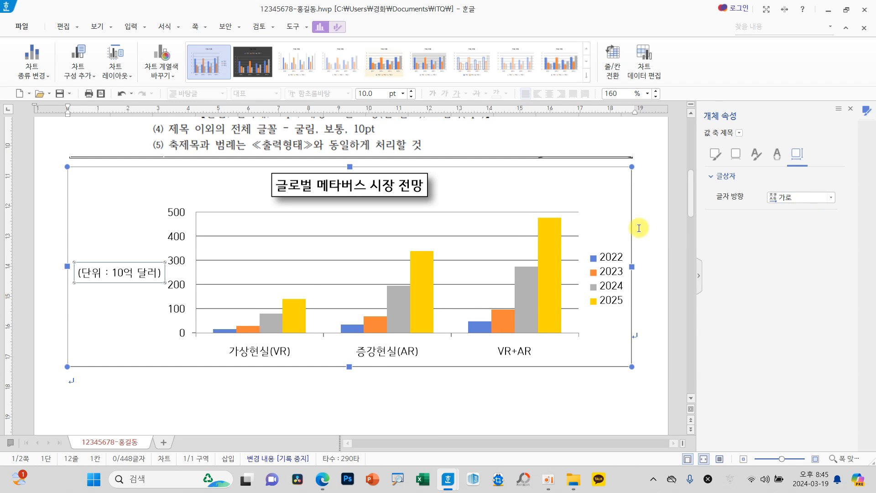
left_click(850, 110)
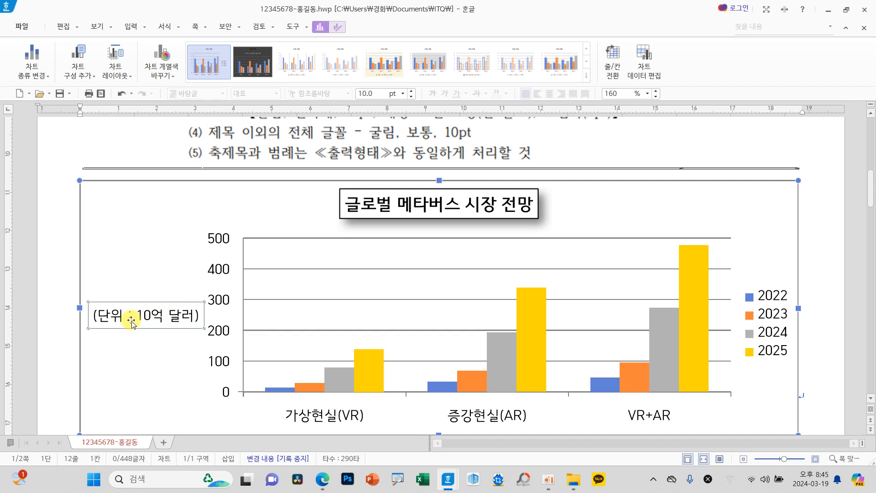
right_click(159, 321)
left_click(211, 353)
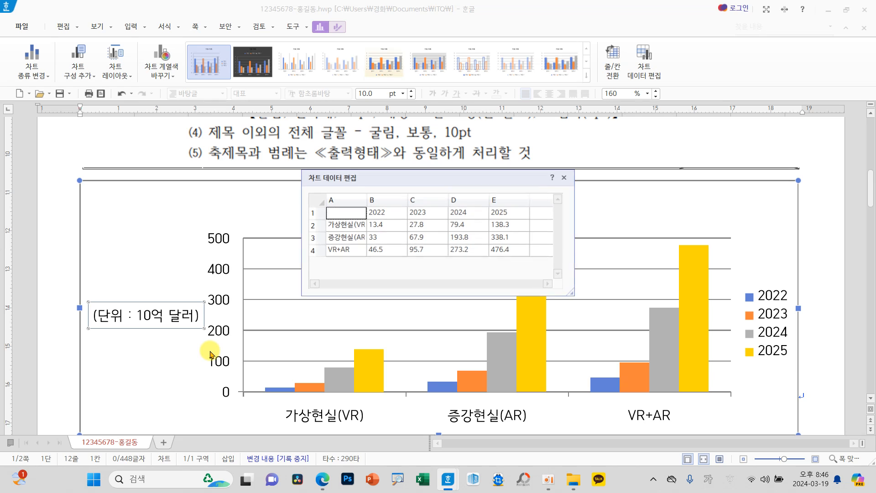
left_click(569, 179)
right_click(157, 319)
left_click(203, 339)
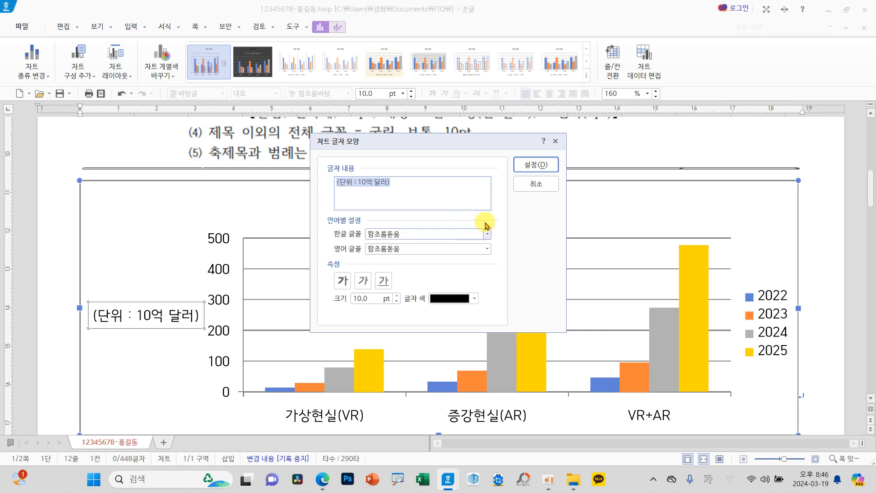
left_click(537, 185)
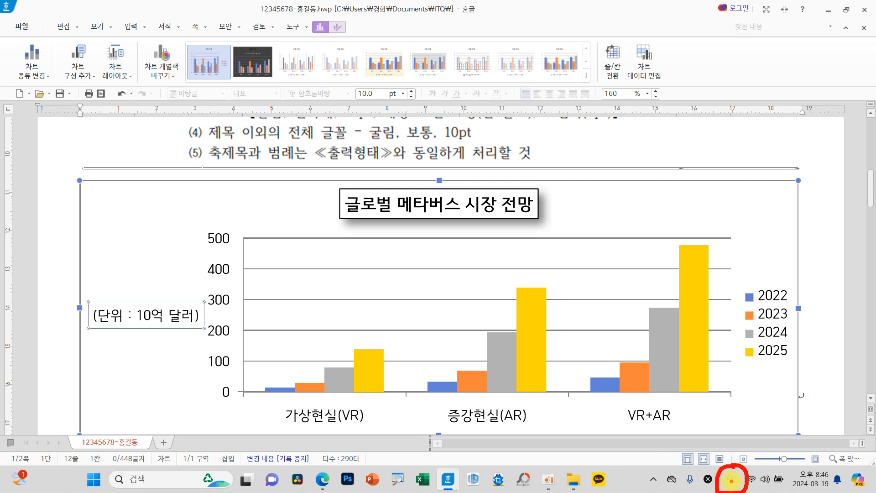
Step: Switch the Windows Korean keyboard input method from 한컴 입력기 to Microsoft 입력기
left_click(732, 482)
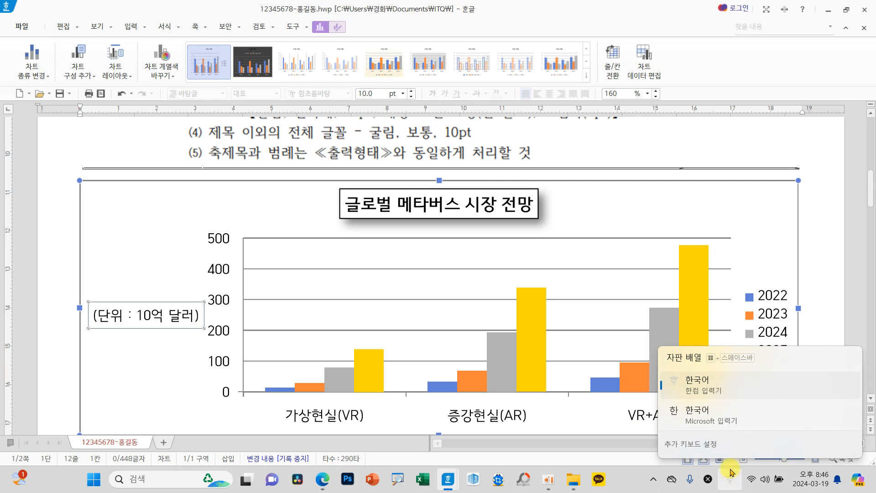
left_click(703, 420)
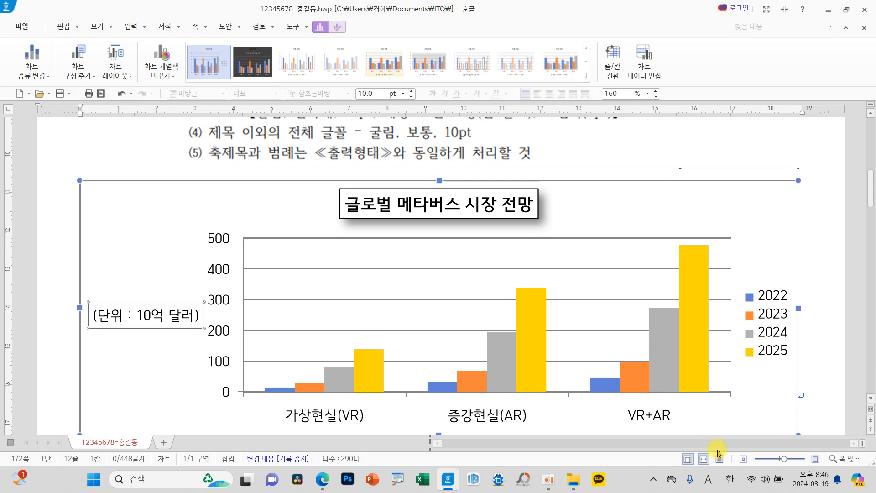
left_click(729, 482)
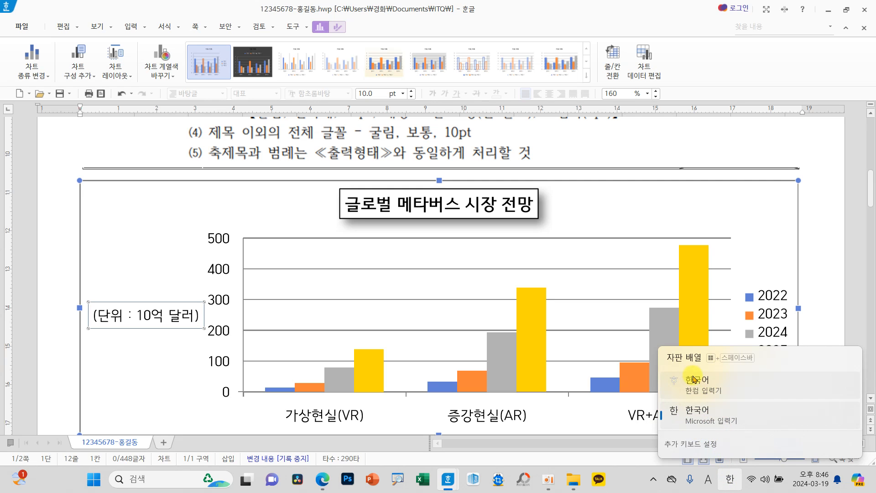
left_click(722, 385)
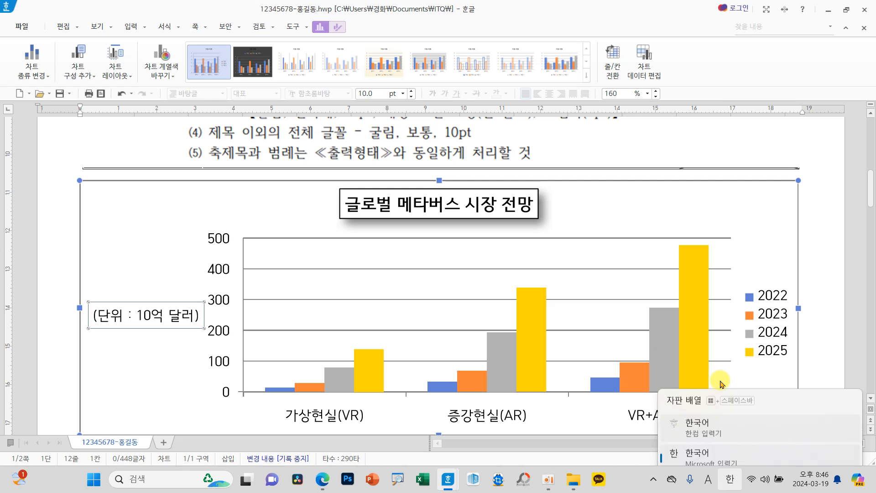
left_click(732, 480)
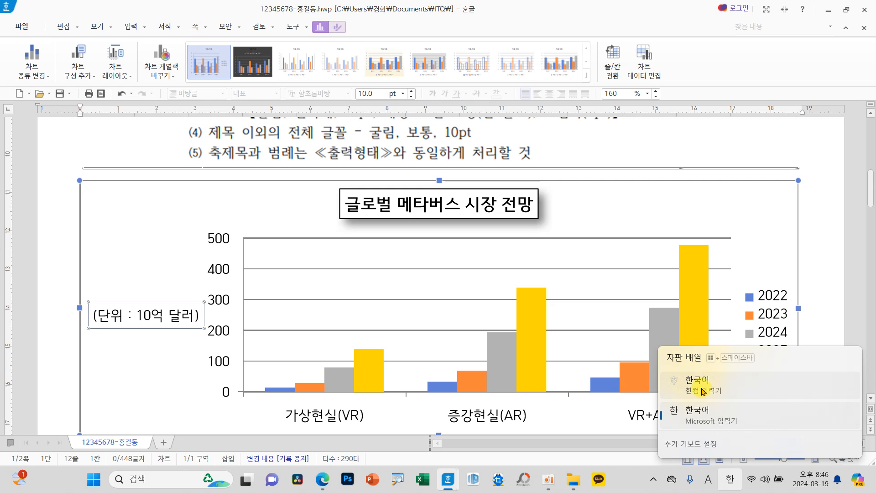
left_click(697, 422)
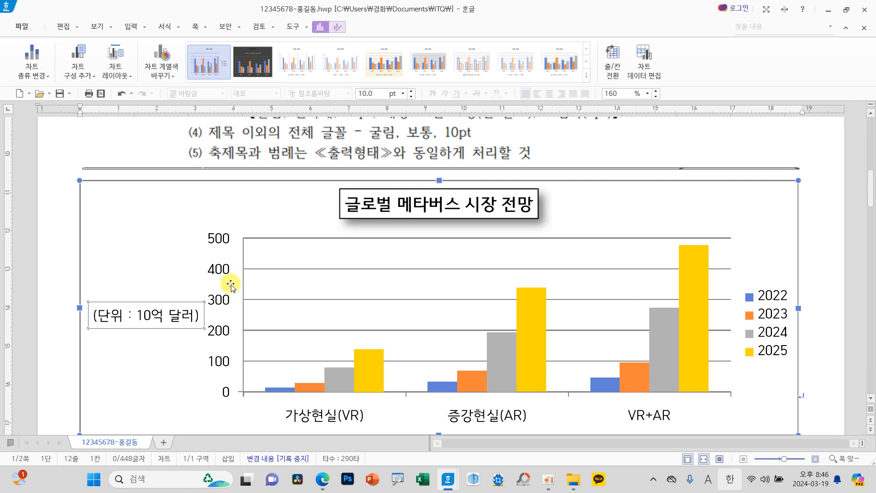
Step: Reopen the axis title's character settings and apply 굴림 again as both its Korean and English font
right_click(180, 319)
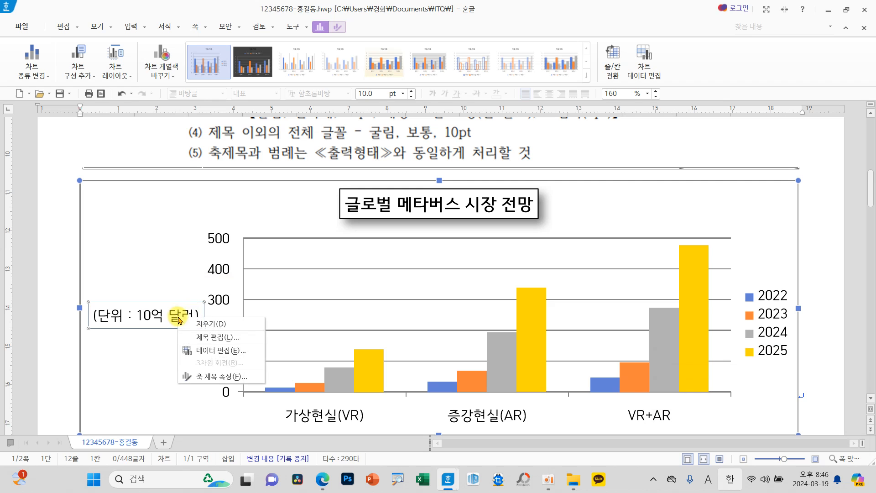
left_click(217, 337)
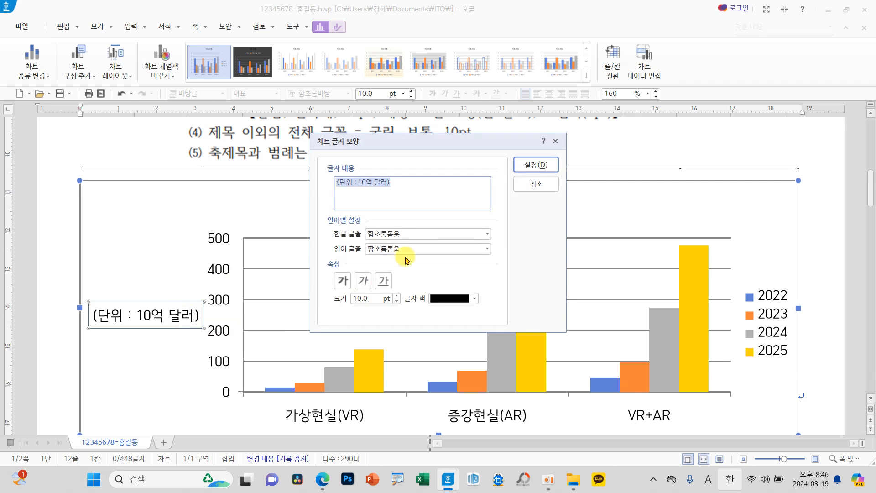
left_click(486, 234)
scroll(461, 246, "up", 15)
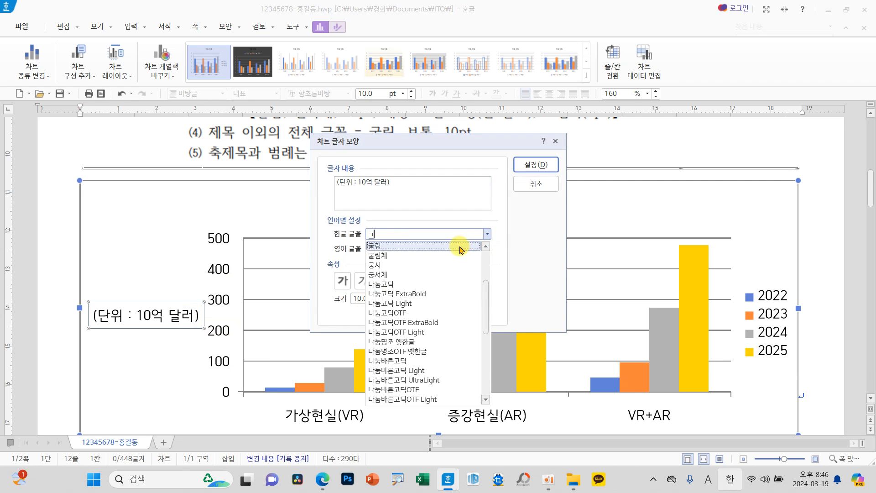
left_click(407, 244)
left_click(486, 249)
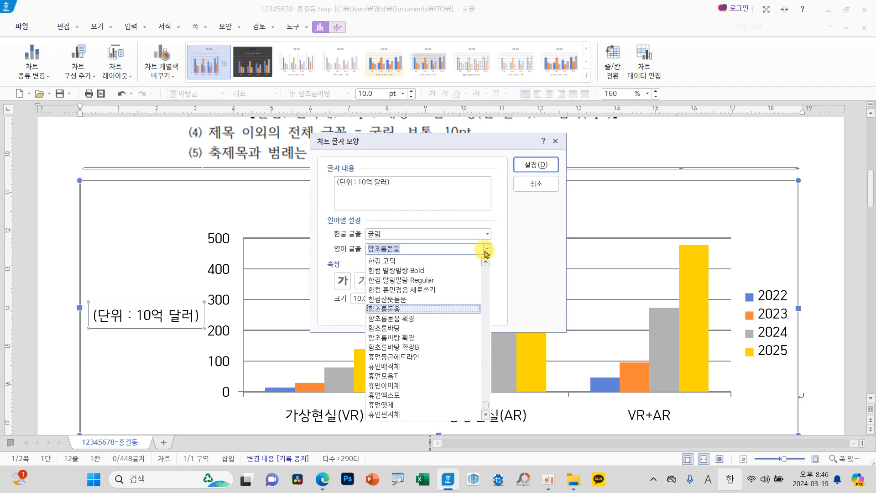
scroll(456, 319, "up", 5)
left_click(402, 349)
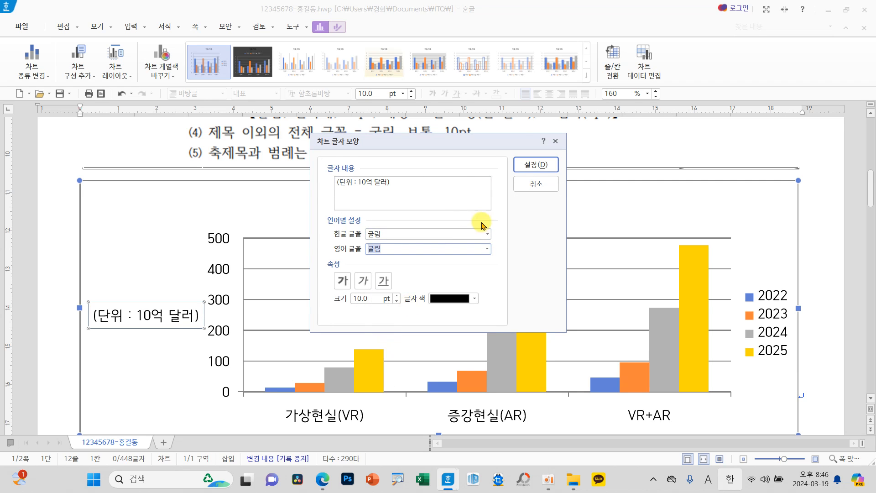
left_click(531, 165)
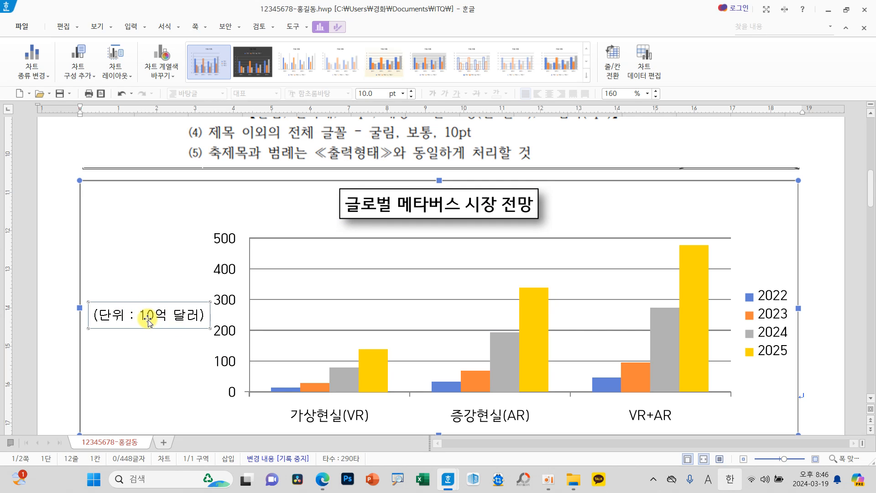
Step: Set the value axis labels' Korean and English fonts to 굴림
left_click(228, 302)
right_click(228, 302)
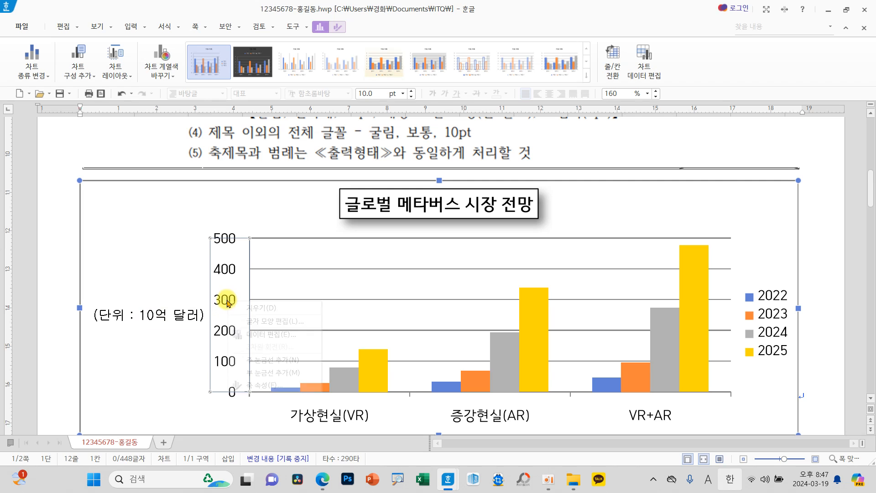
left_click(290, 321)
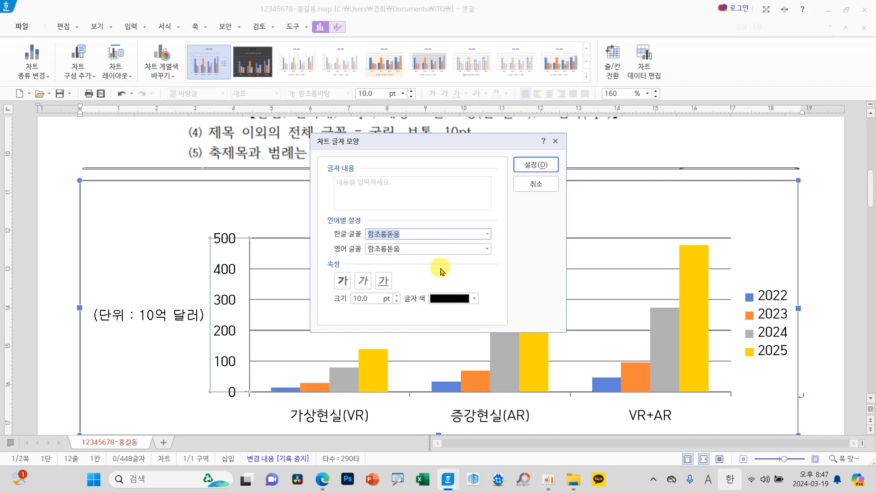
left_click(487, 235)
scroll(424, 297, "up", 10)
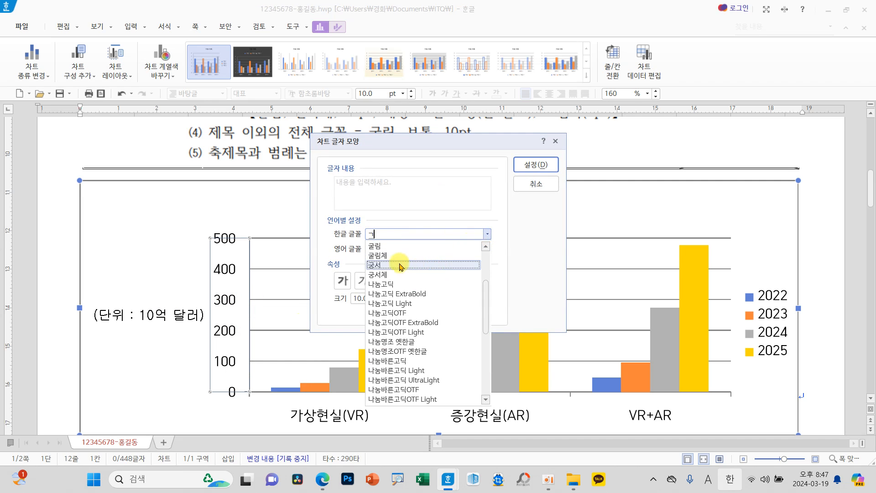
left_click(391, 256)
left_click(486, 248)
scroll(422, 278, "up", 10)
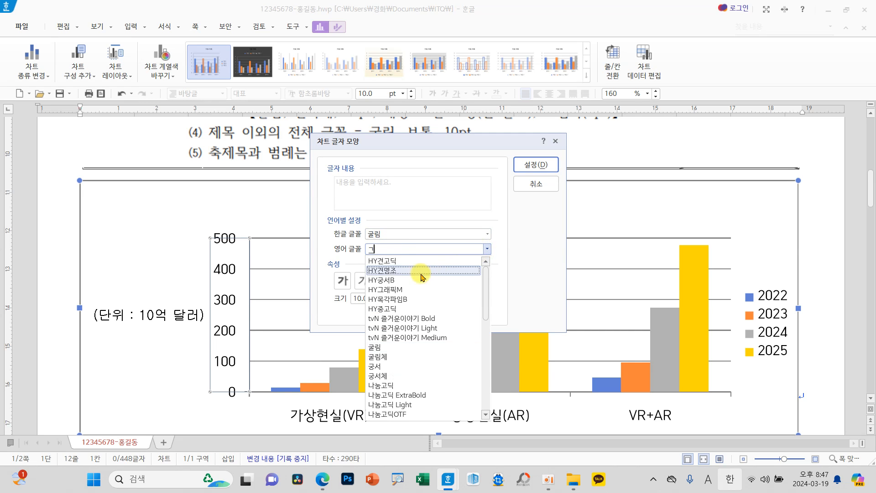
left_click(420, 363)
left_click(537, 170)
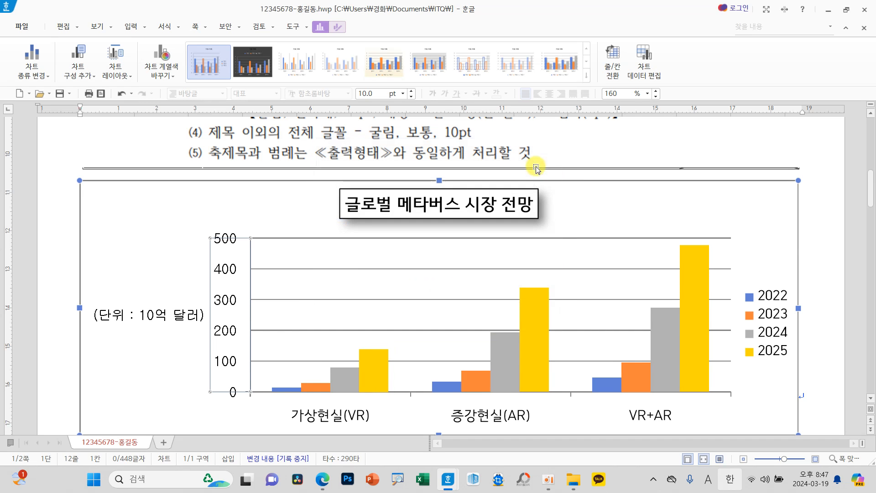
Step: Set the category axis labels' Korean and English fonts to 굴림
left_click(354, 418)
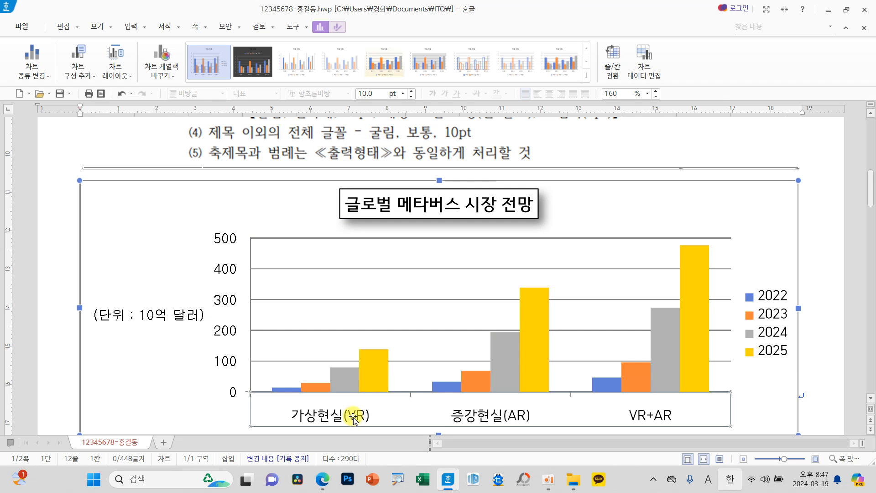
right_click(354, 418)
left_click(397, 392)
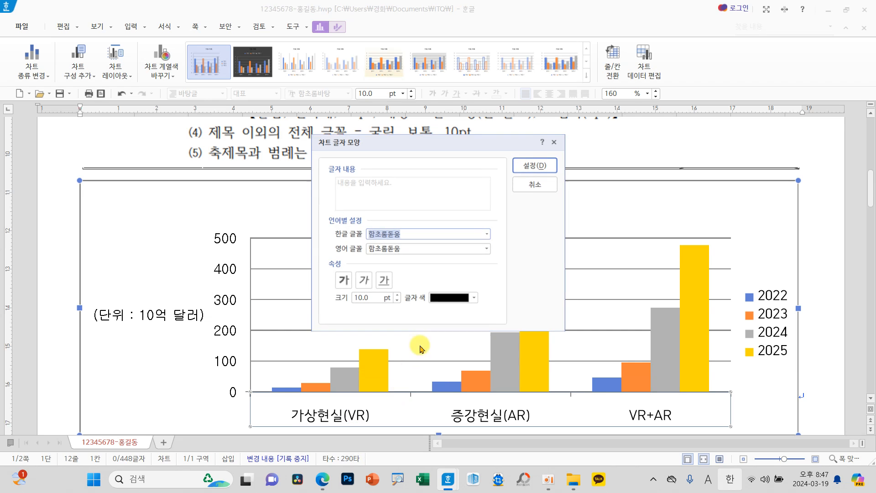
left_click(487, 234)
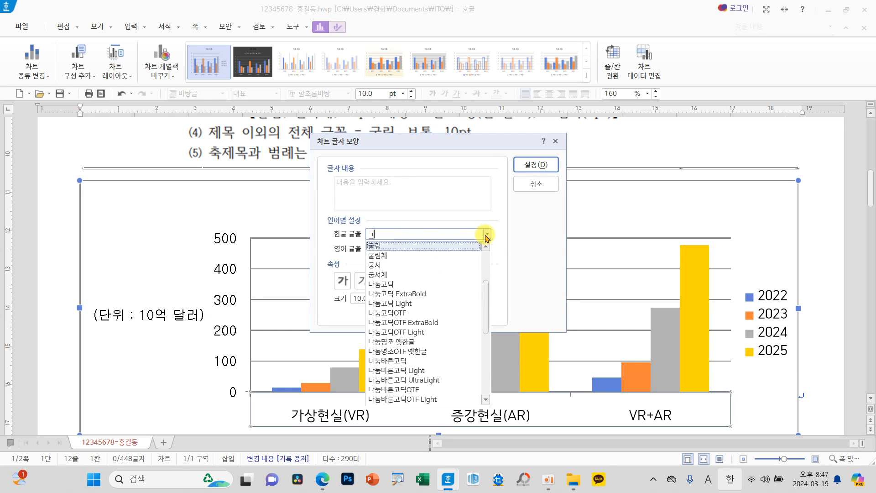
left_click(399, 242)
left_click(488, 251)
scroll(479, 260, "up", 5)
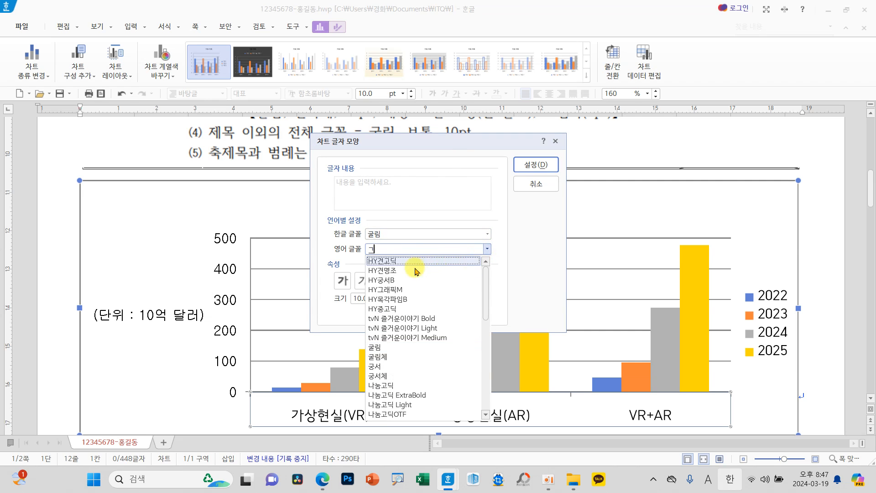
left_click(382, 350)
left_click(536, 164)
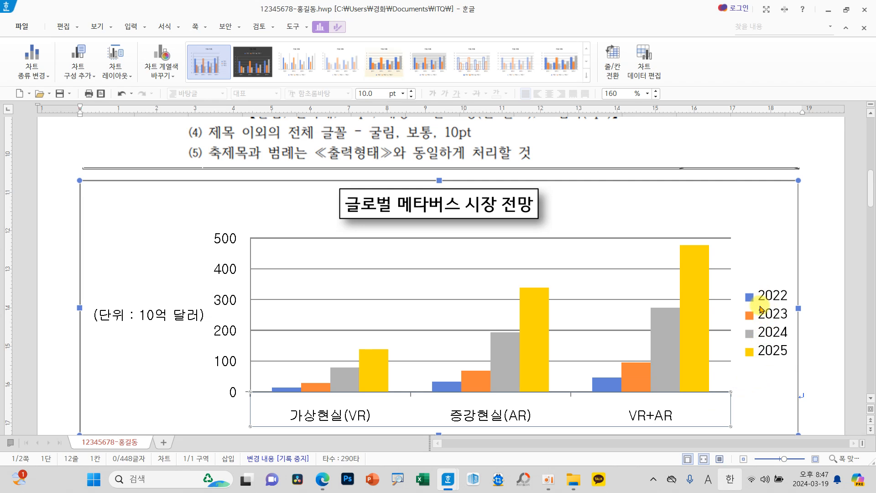
Step: Set the chart legend's Korean and English fonts to 굴림
left_click(769, 336)
right_click(769, 333)
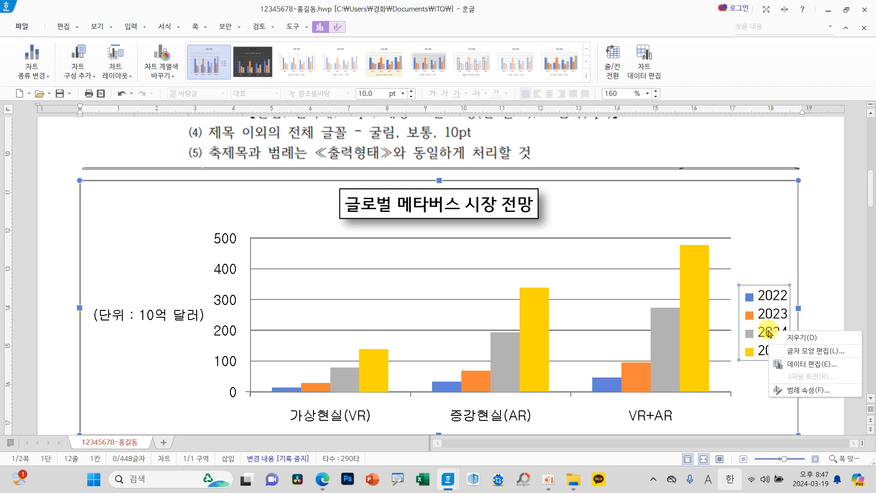
left_click(805, 351)
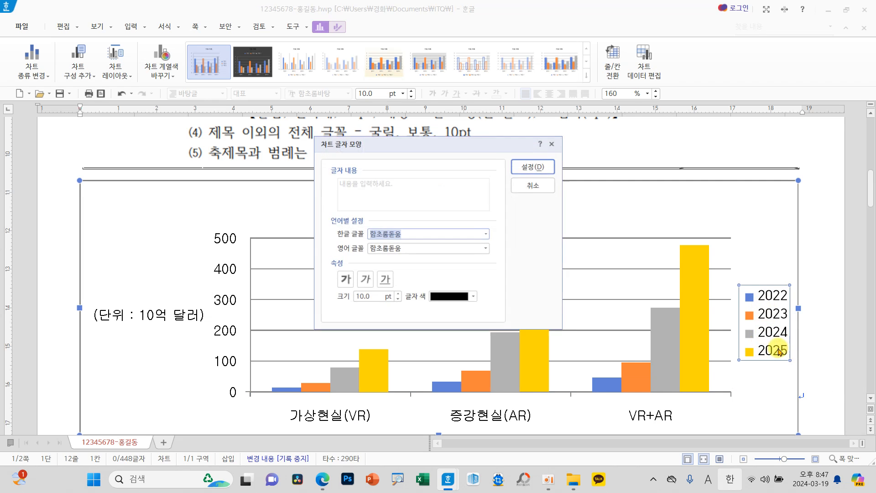
left_click(487, 234)
scroll(446, 255, "up", 10)
left_click(442, 245)
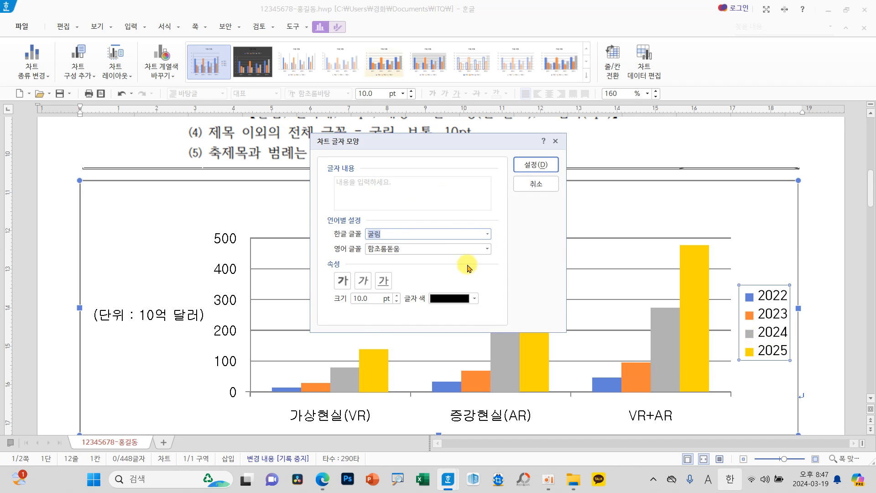
left_click(488, 248)
type("ㄱ")
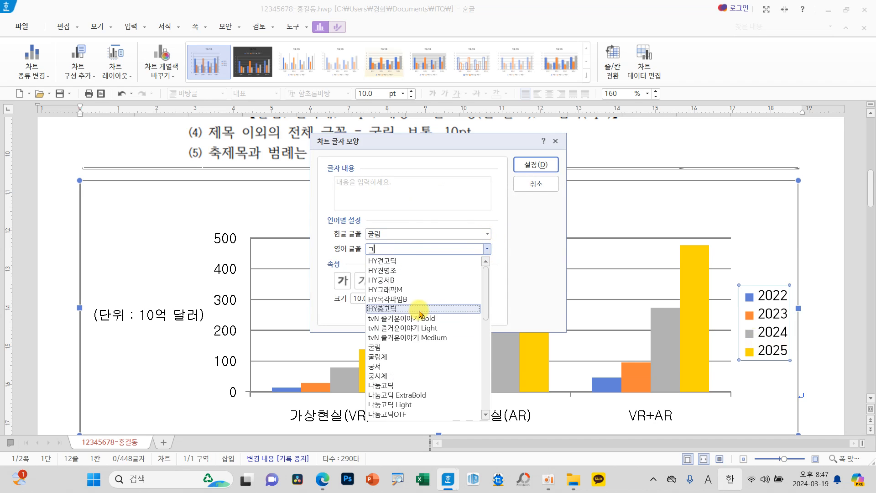
left_click(375, 346)
left_click(538, 165)
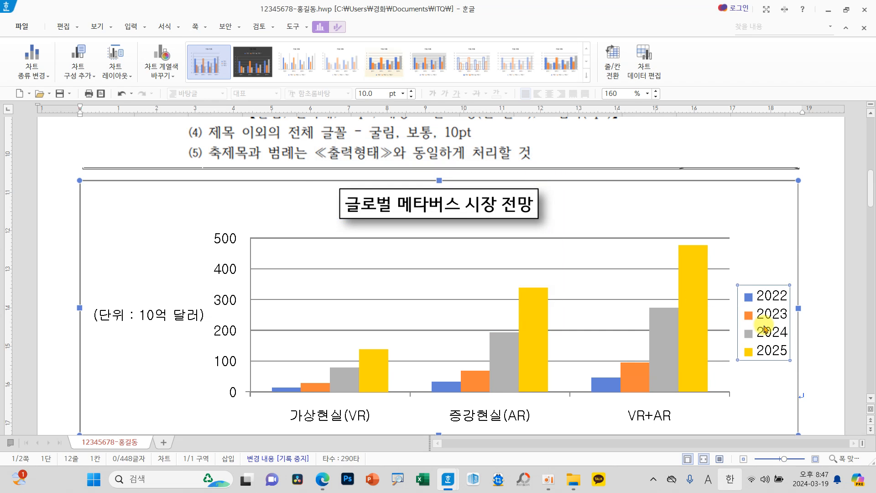
Step: Check the legend in the reference output chart, give the chart's legend a black outline and close its object properties
scroll(521, 361, "down", 10)
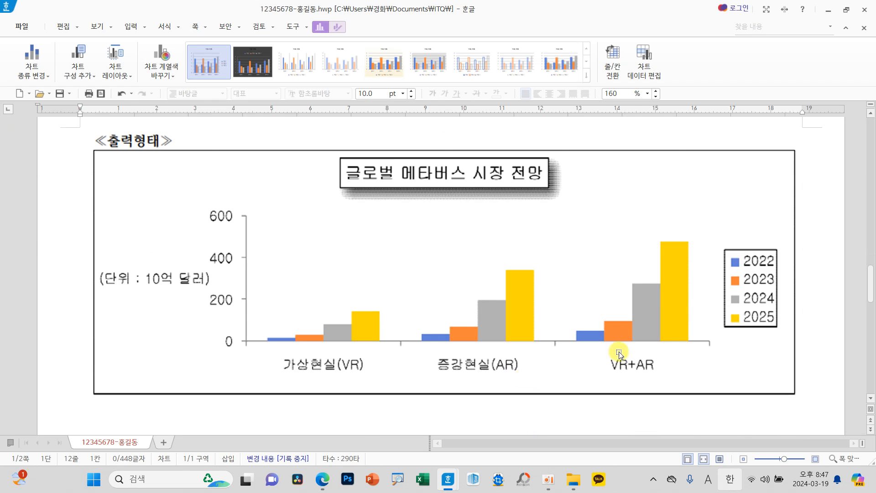
scroll(698, 293, "up", 10)
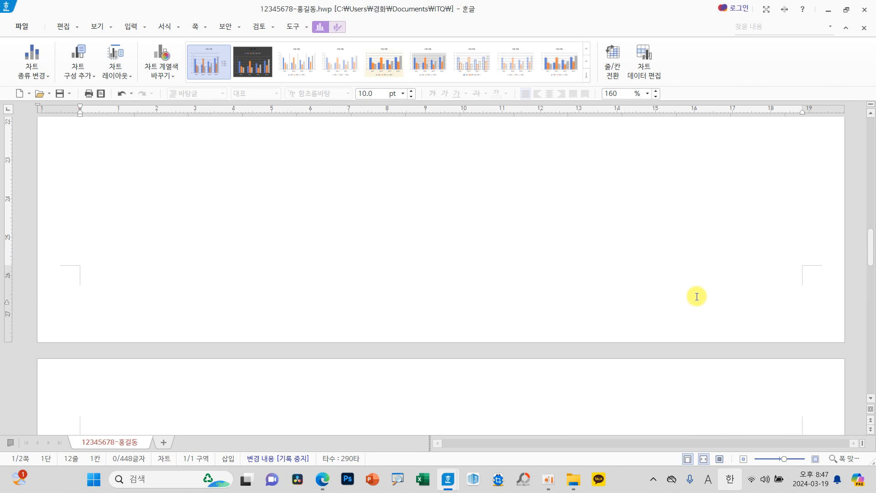
right_click(764, 273)
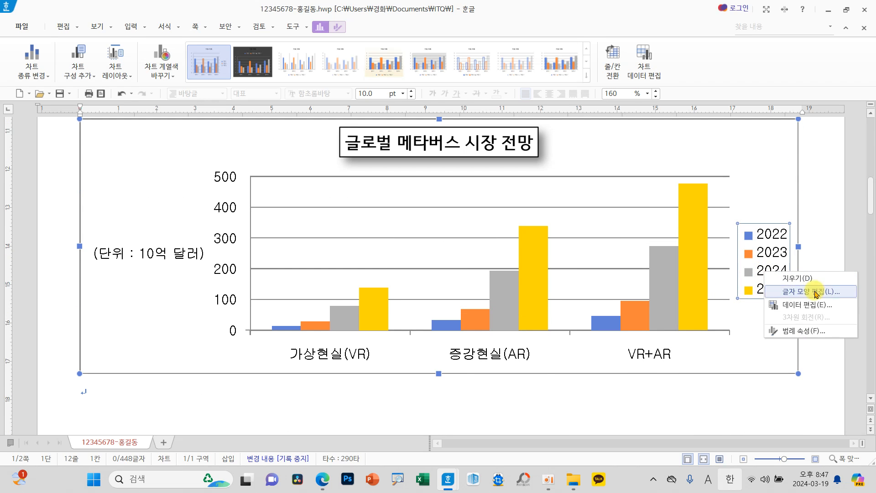
left_click(810, 334)
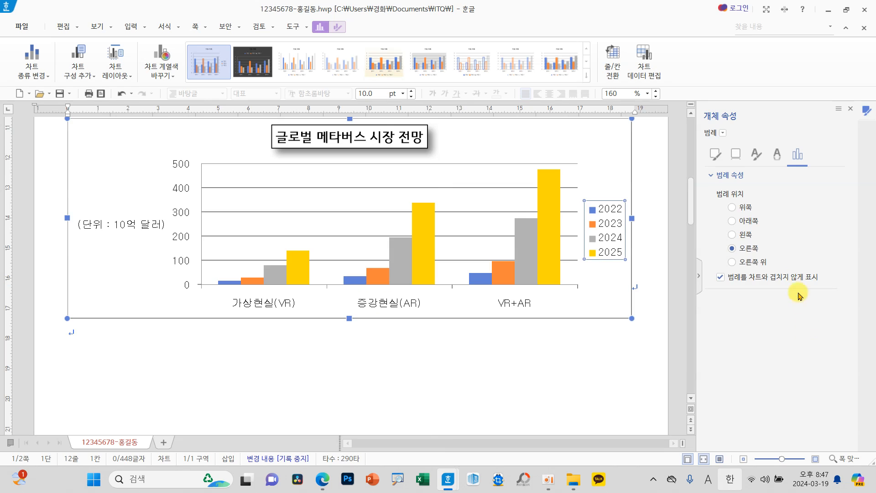
left_click(714, 153)
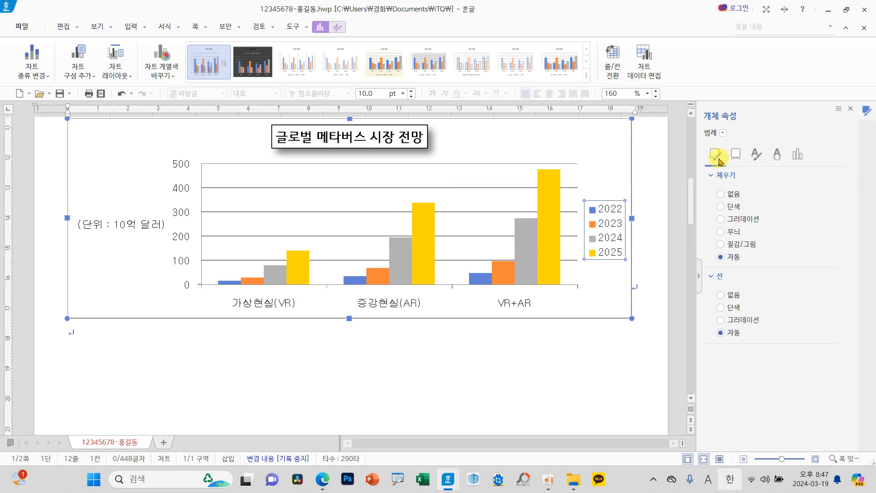
left_click(728, 279)
left_click(746, 299)
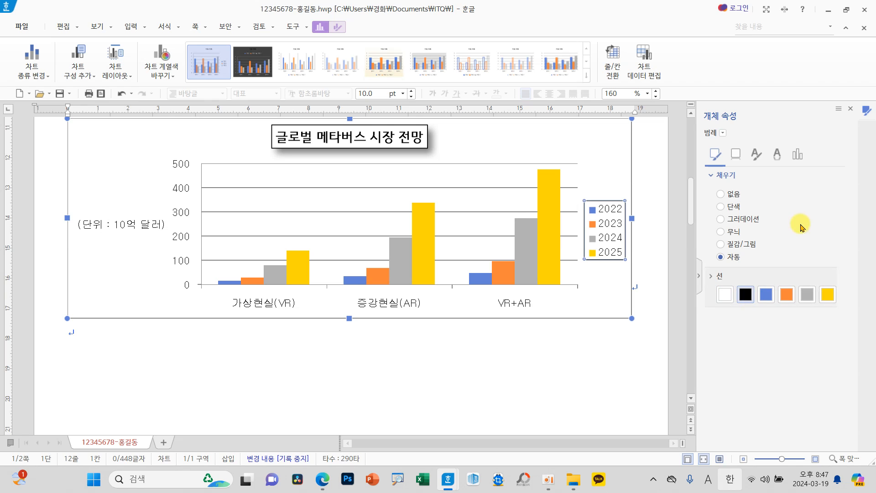
left_click(851, 110)
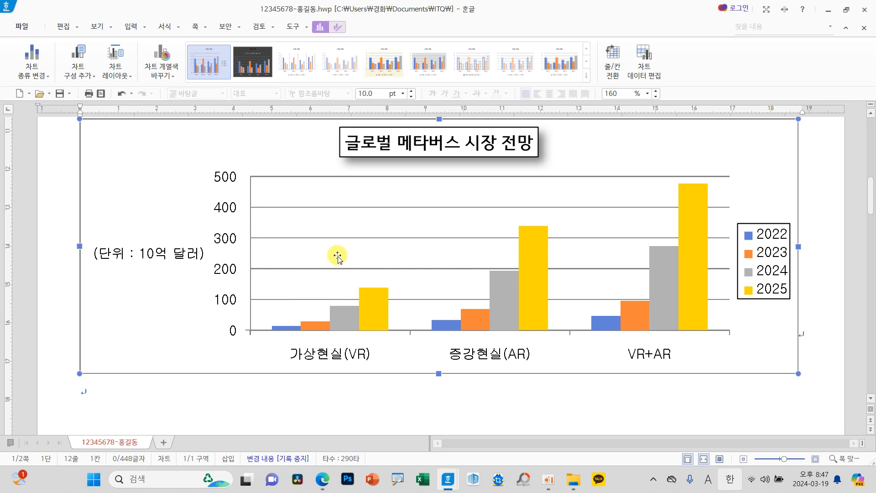
Step: Remove the major horizontal gridlines from the chart
mouse_move(324, 234)
left_mouse_down()
mouse_move(336, 244)
mouse_move(332, 228)
mouse_move(95, 94)
mouse_move(97, 85)
left_mouse_up()
left_click(93, 79)
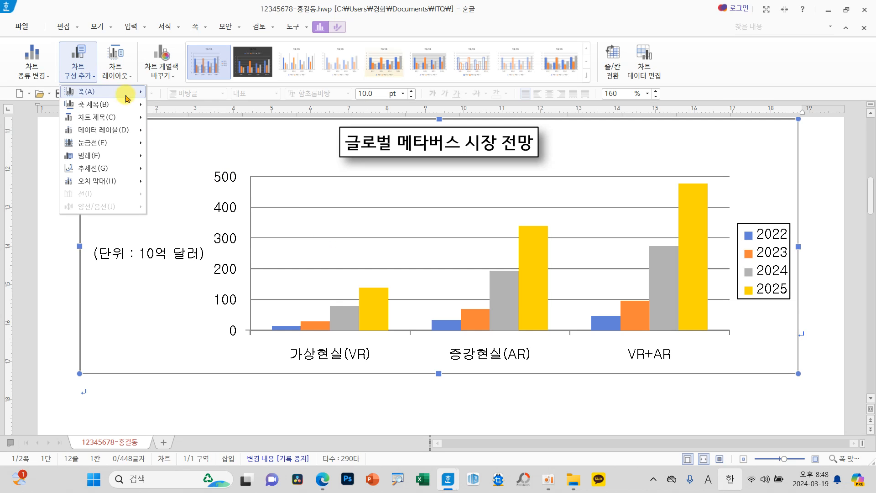
mouse_move(130, 146)
left_click(157, 143)
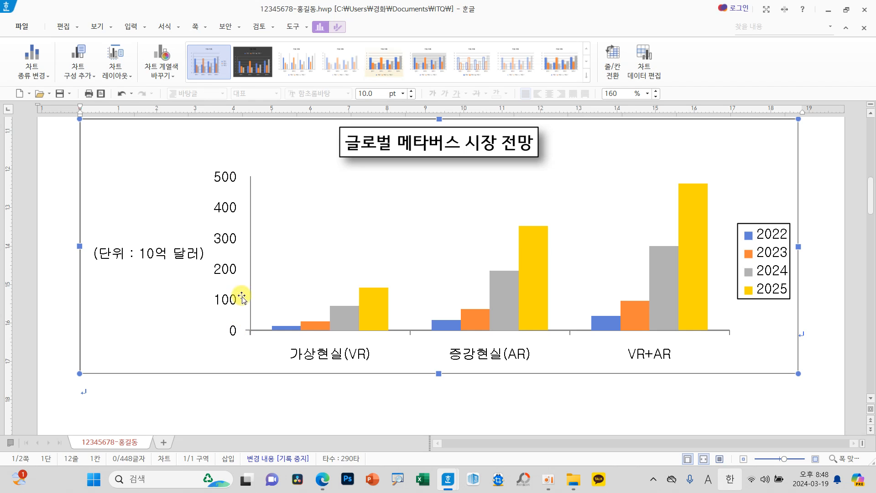
Step: Fix the value axis bounds at a minimum of 0 and a maximum of 600, following the reference output chart
scroll(231, 350, "down", 5)
scroll(231, 350, "up", 8)
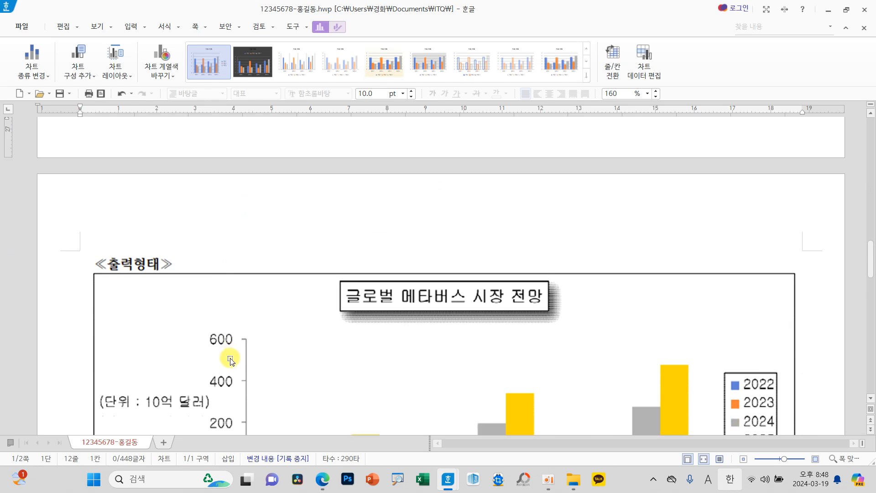
scroll(230, 357, "down", 4)
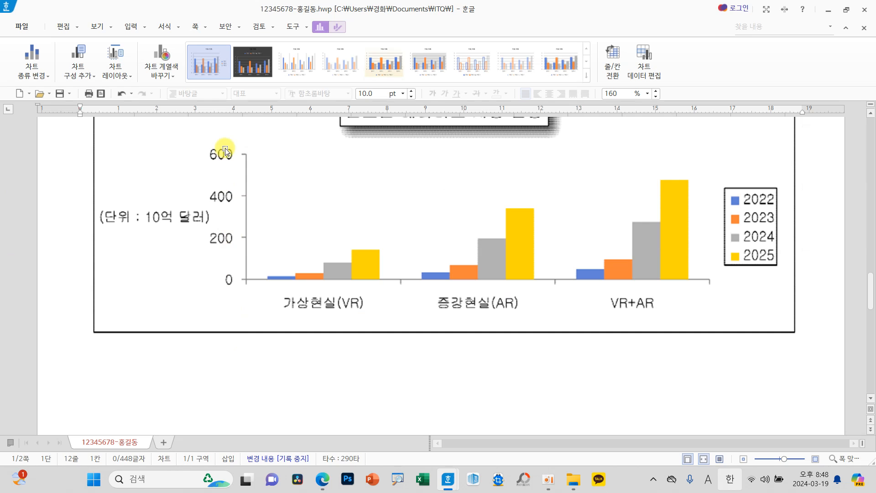
left_click_drag(250, 239, 231, 241)
scroll(240, 254, "up", 13)
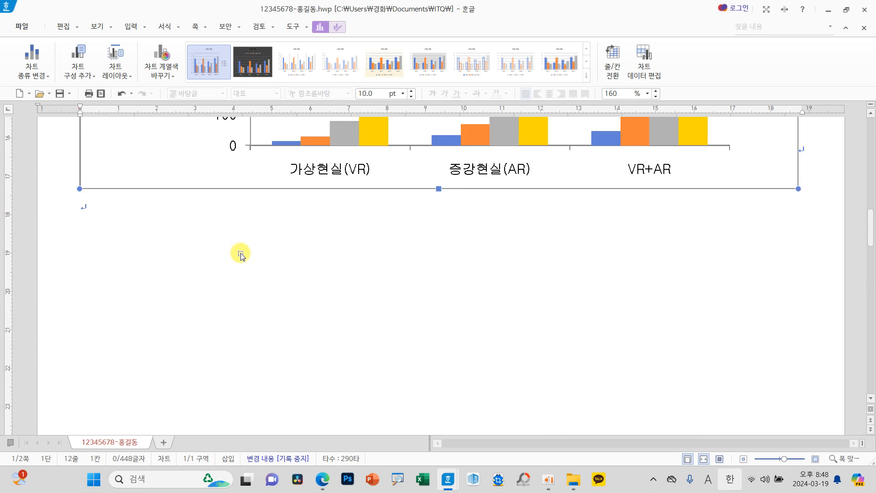
left_click(231, 242)
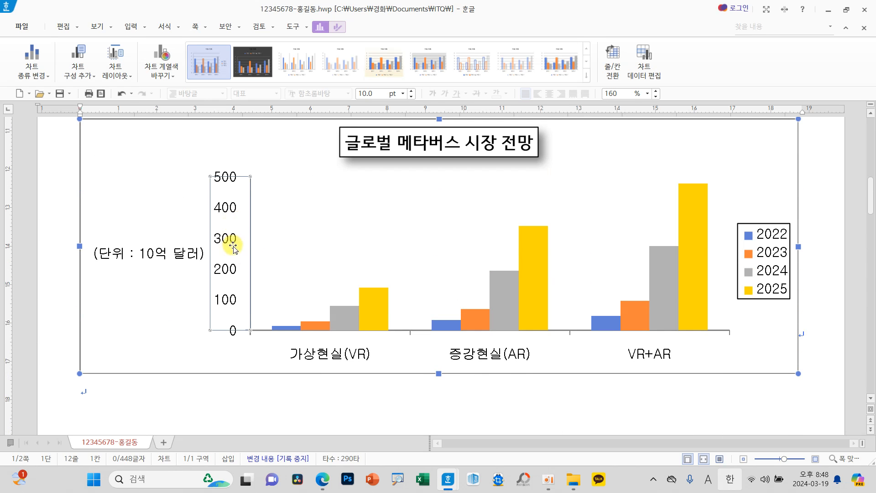
right_click(228, 239)
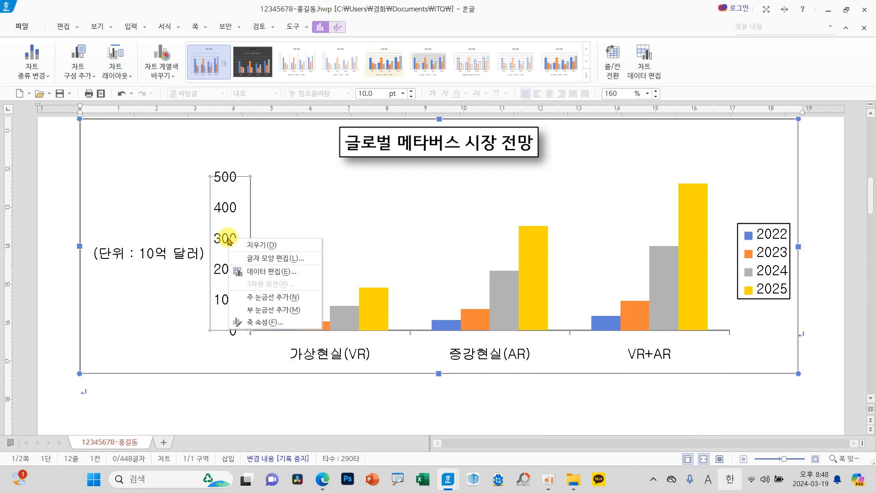
left_click(264, 323)
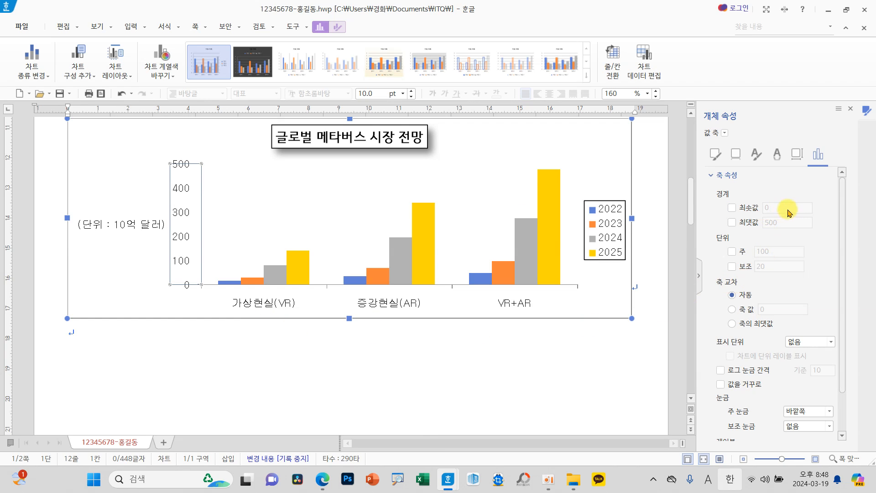
left_click(761, 209)
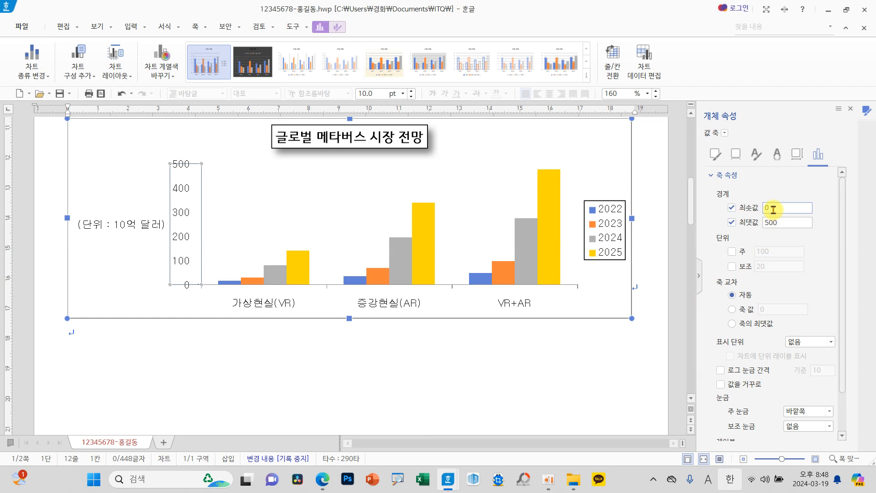
left_click_drag(786, 222, 746, 224)
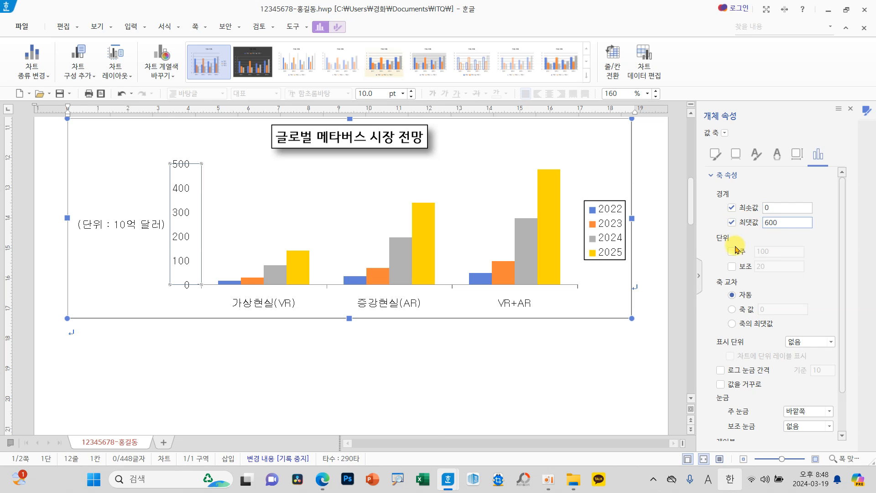
Step: Set the value axis major unit to 200 and the minor unit to 199.1
left_click(732, 251)
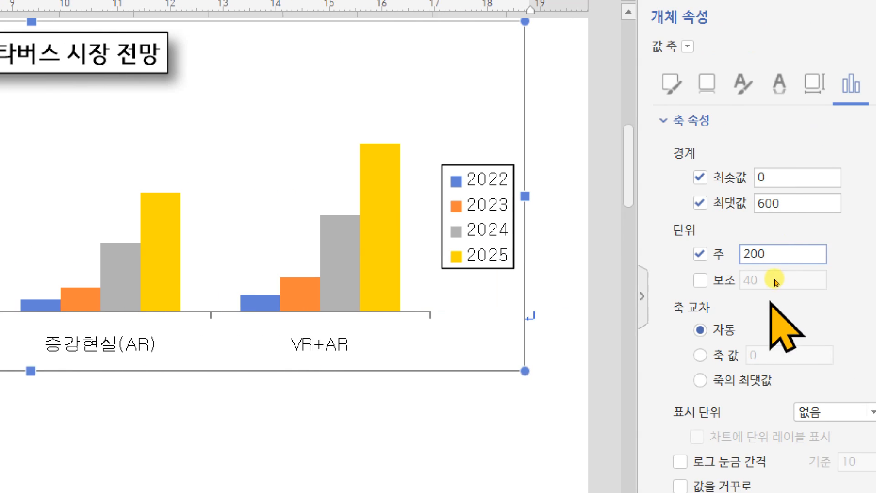
scroll(793, 320, "down", 2)
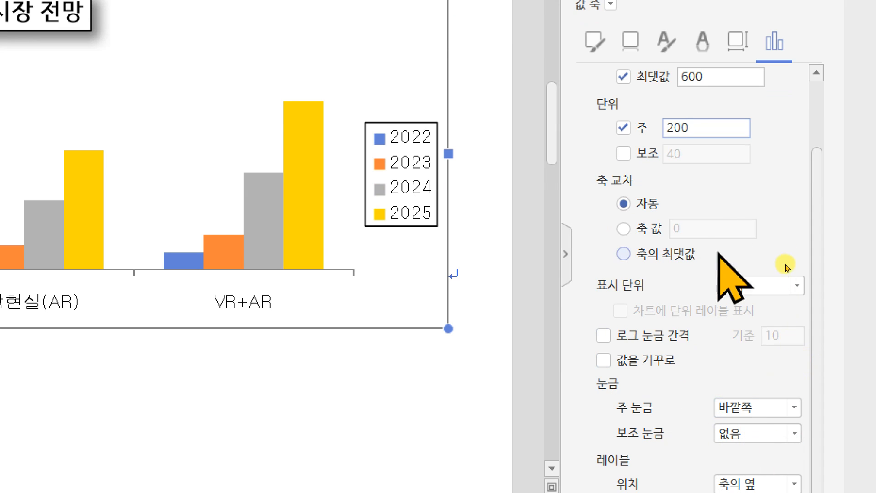
left_click(624, 154)
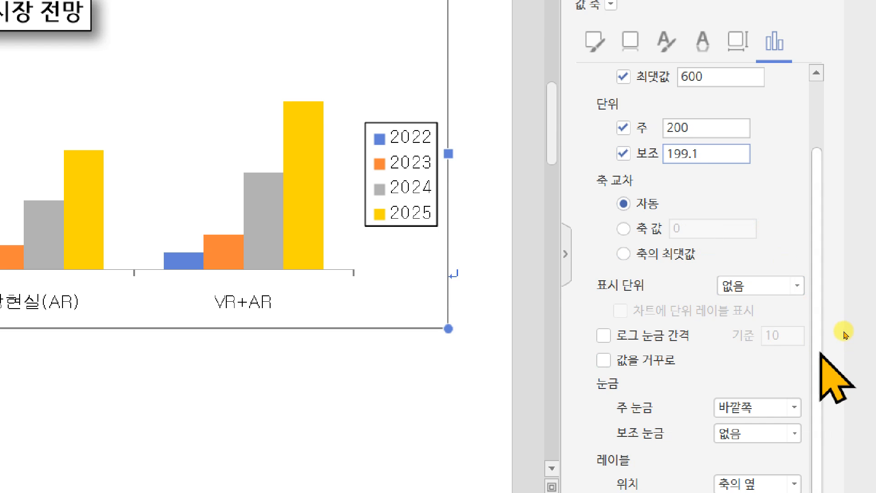
Step: Set the value axis minor tick marks to outside (바깥쪽) and close the object properties
left_click(796, 433)
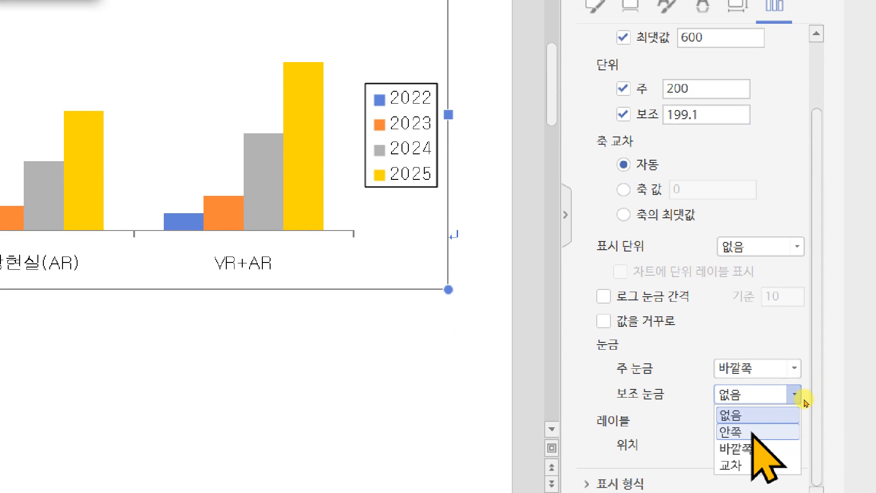
left_click(739, 486)
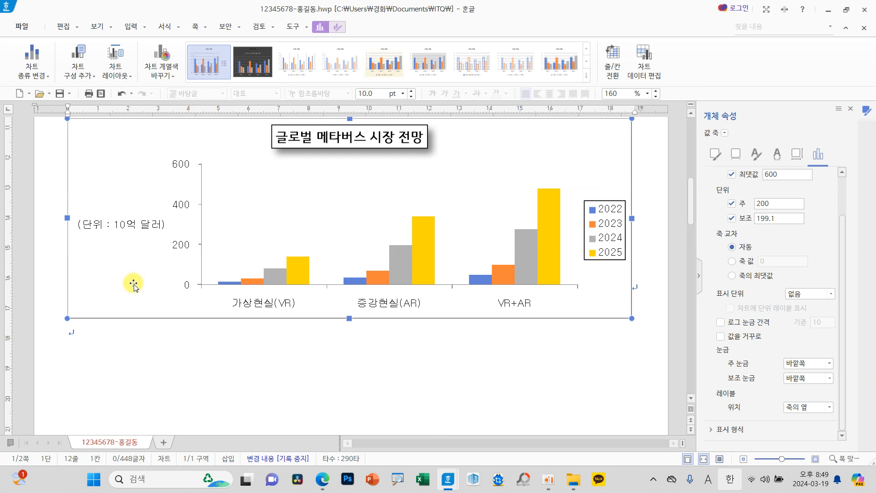
left_click(110, 222)
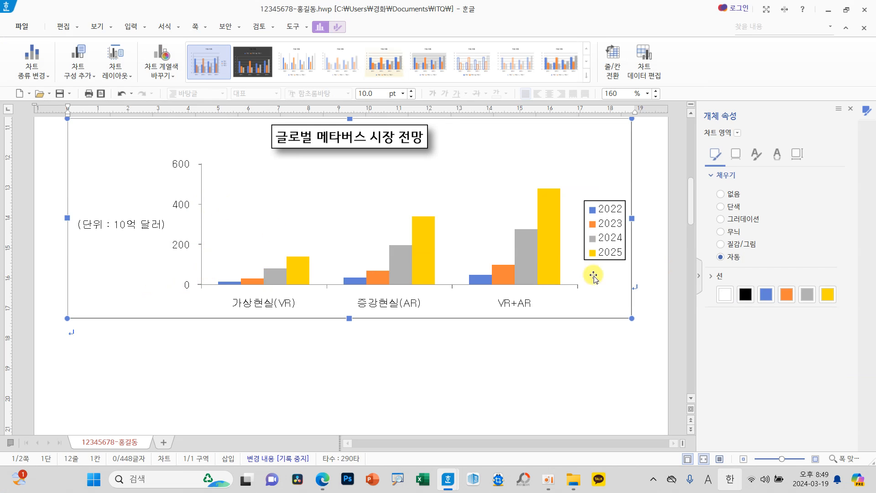
left_click(850, 109)
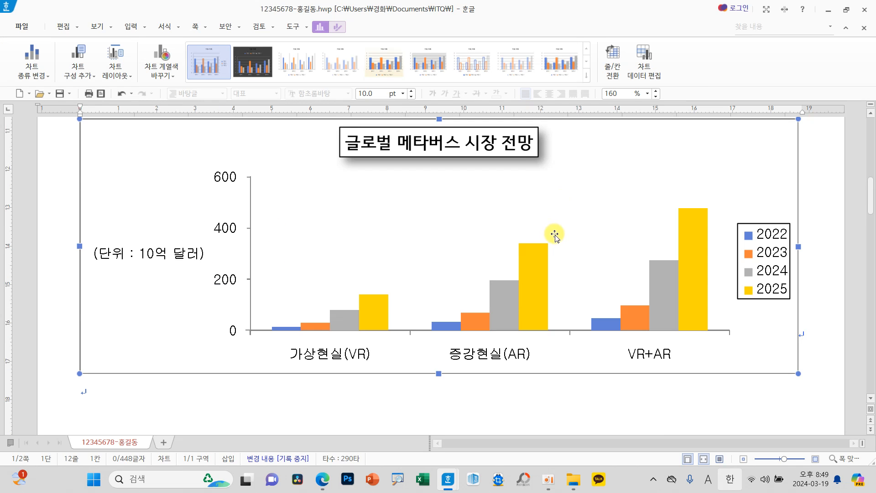
Step: Change both the Korean and English fonts of the chart title to 굴림
scroll(559, 237, "up", 5)
scroll(585, 259, "down", 3)
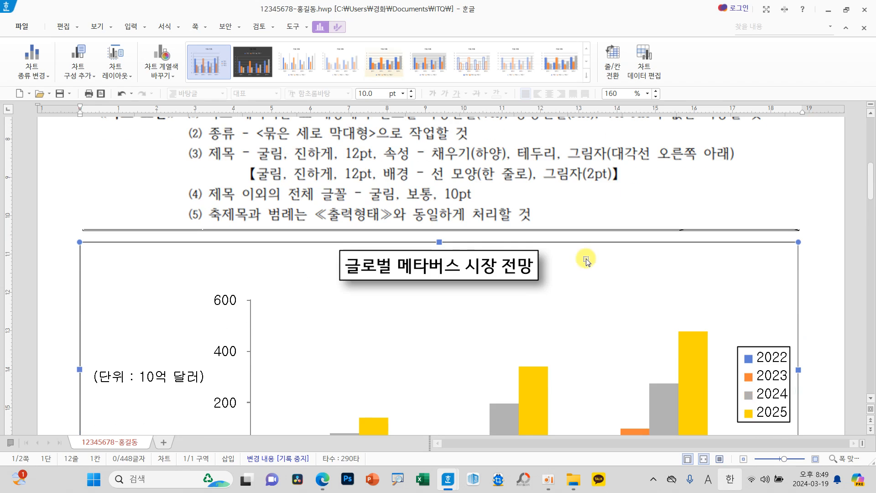
left_click(492, 271)
right_click(491, 271)
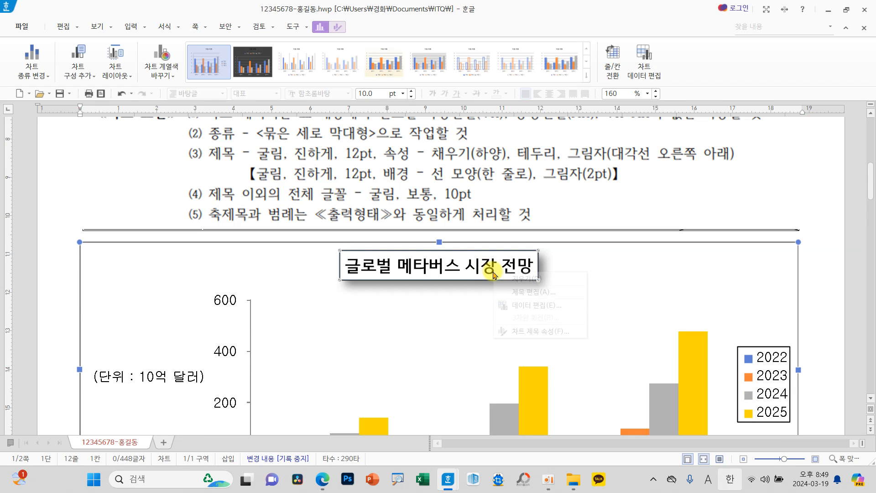
left_click(517, 283)
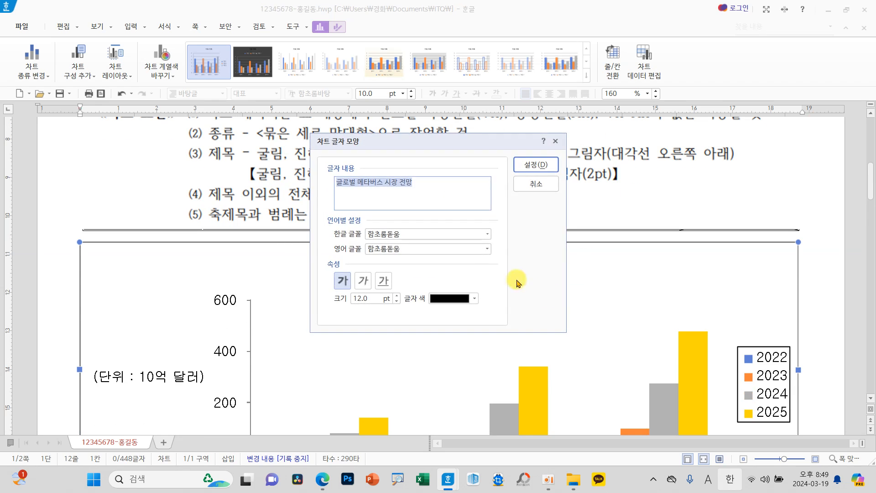
left_click(486, 234)
type("ㄱ")
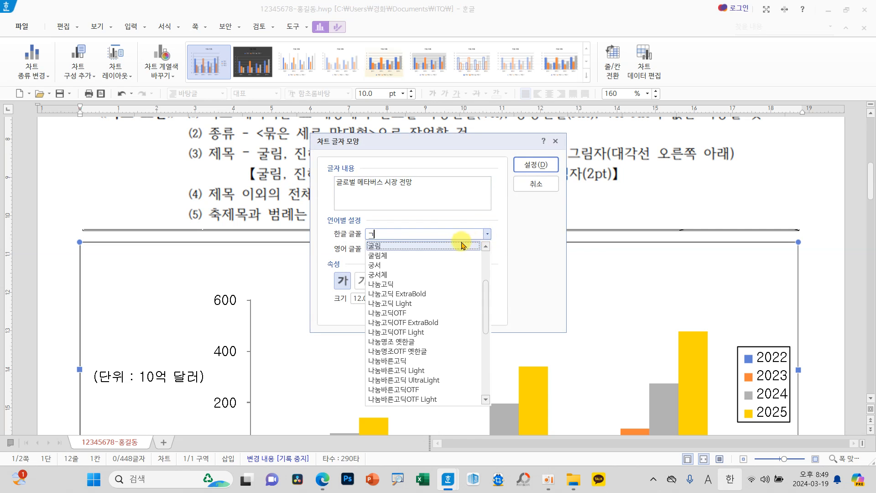
left_click(393, 249)
left_click(487, 249)
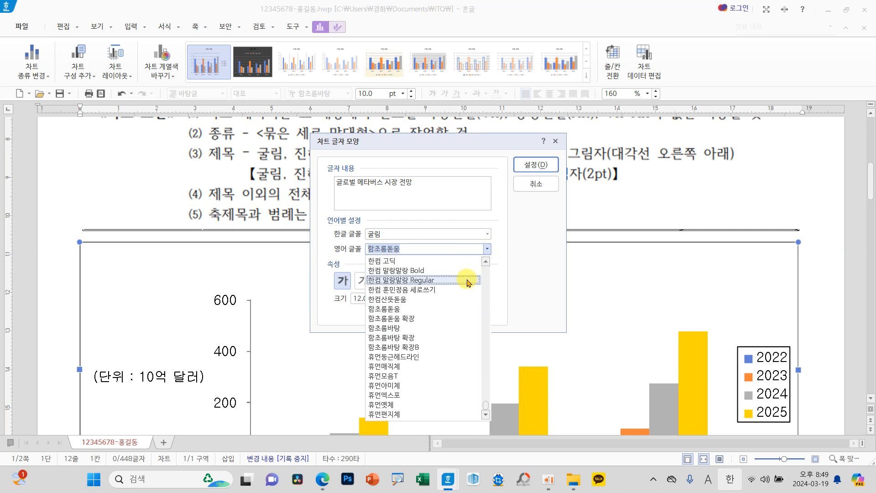
type("ㄱ")
left_click(386, 349)
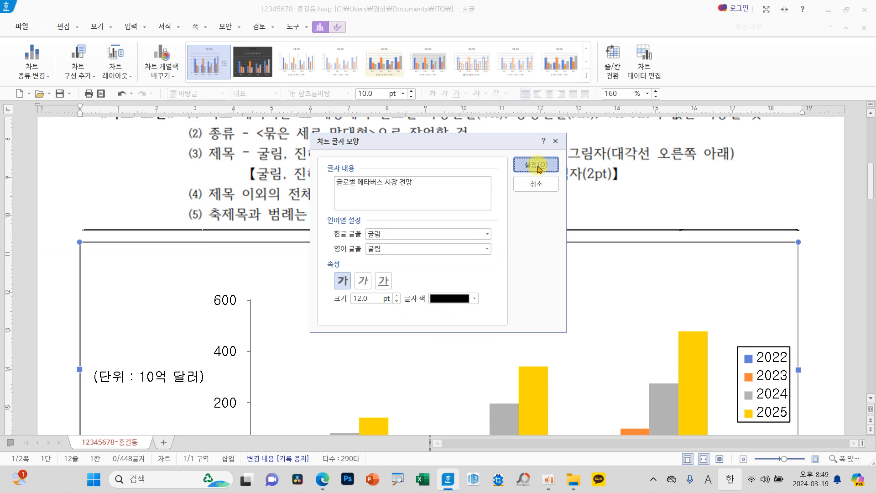
left_click(538, 165)
scroll(614, 275, "down", 4)
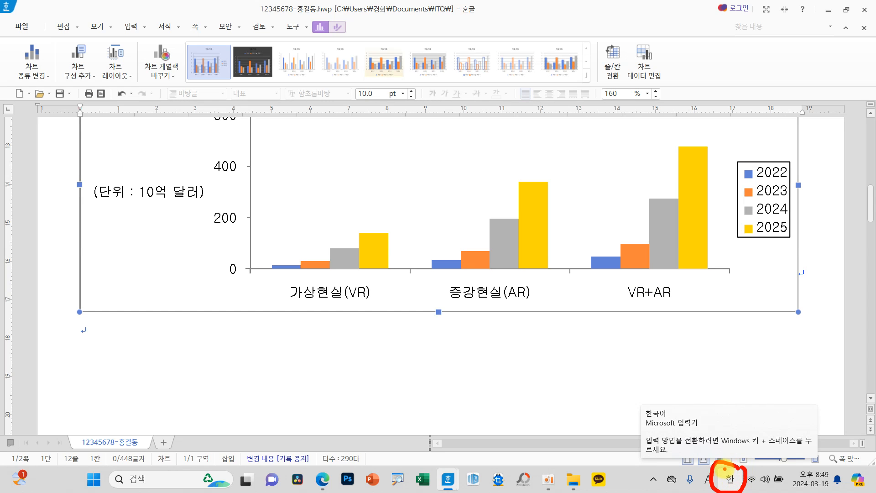
left_click_drag(717, 461, 683, 435)
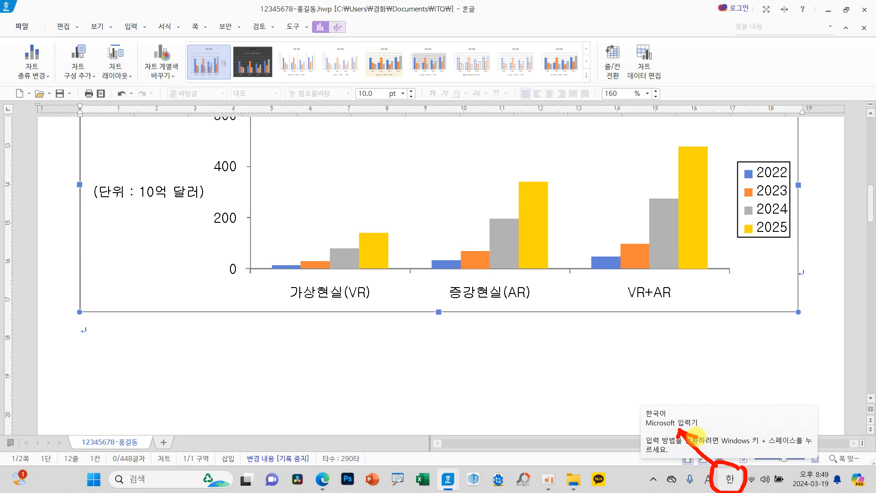
mouse_move(698, 427)
left_mouse_down()
mouse_move(626, 424)
mouse_move(666, 402)
mouse_move(698, 415)
left_mouse_up()
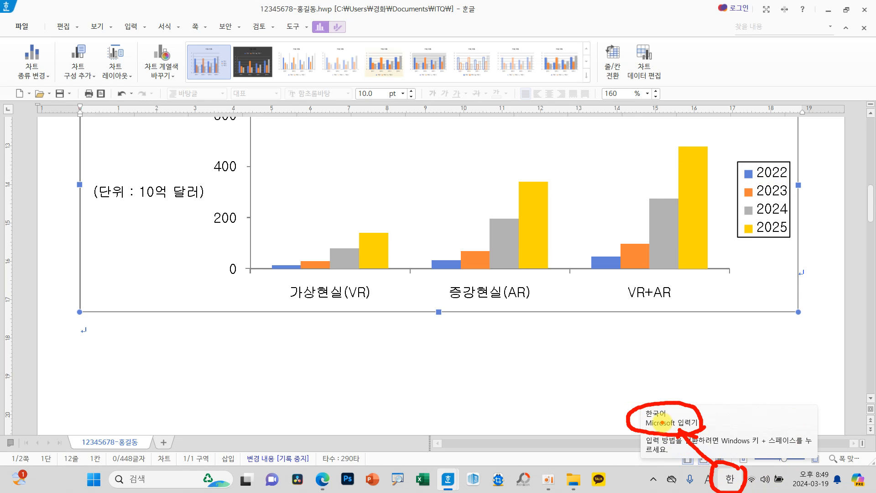
scroll(495, 250, "up", 2)
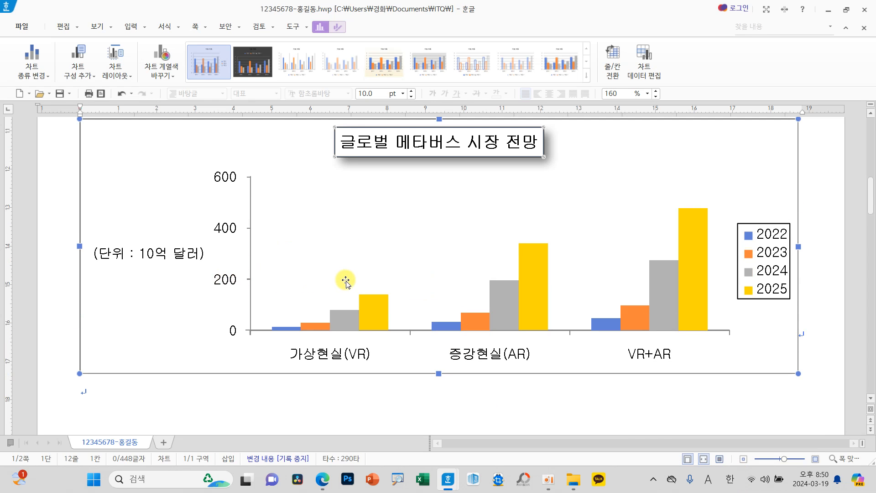
left_click_drag(256, 285, 252, 291)
mouse_move(260, 234)
left_mouse_down()
mouse_move(237, 239)
mouse_move(251, 237)
left_mouse_up()
key("Escape")
Step: Set both the major and minor tick marks of the value axis to none (없음) and close the axis properties
right_click(226, 229)
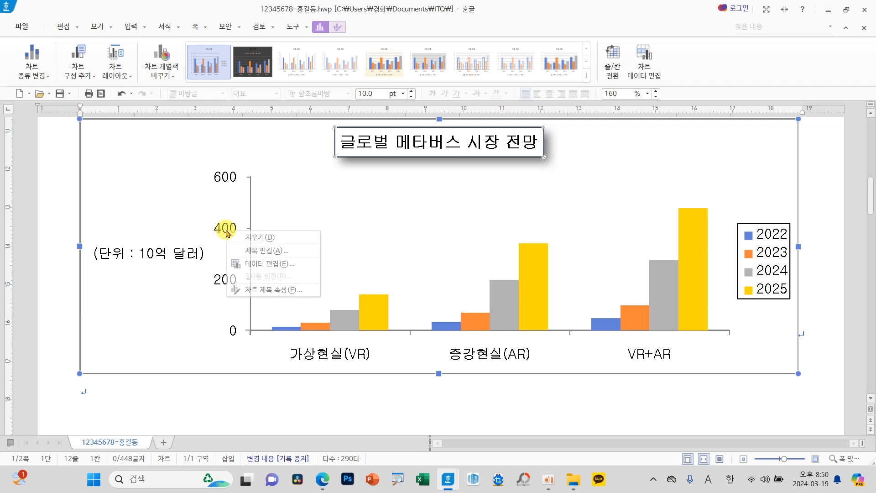
left_click(227, 228)
right_click(227, 229)
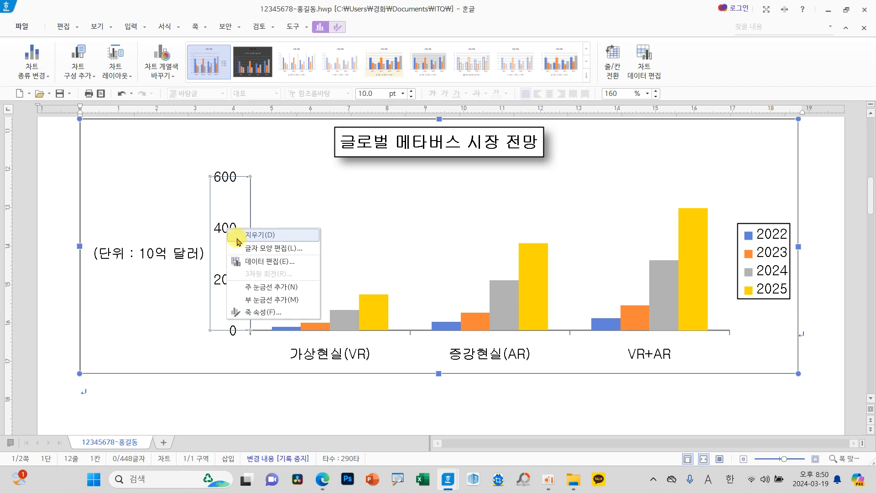
left_click(279, 313)
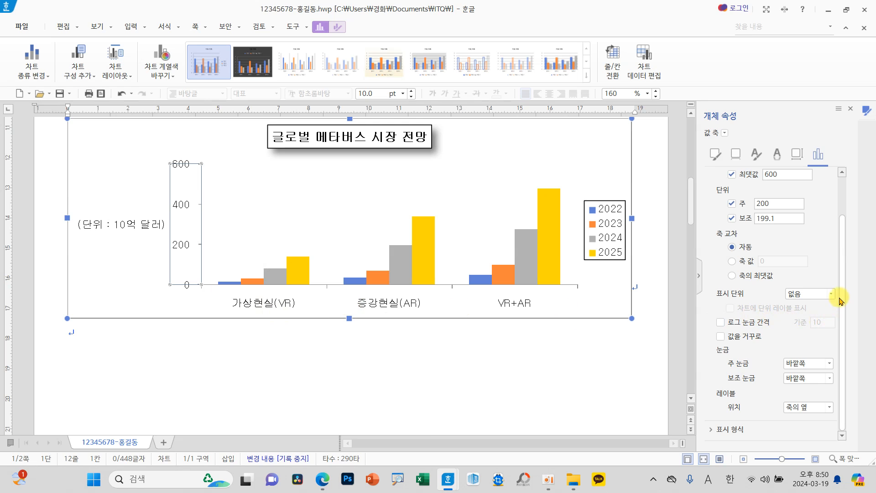
left_click_drag(842, 298, 841, 263)
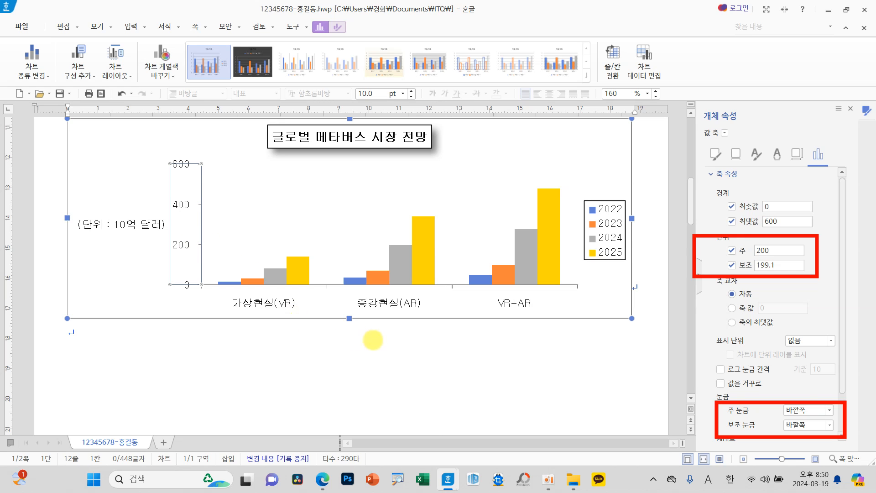
left_click(810, 410)
left_click(806, 425)
left_click(807, 427)
left_click(799, 439)
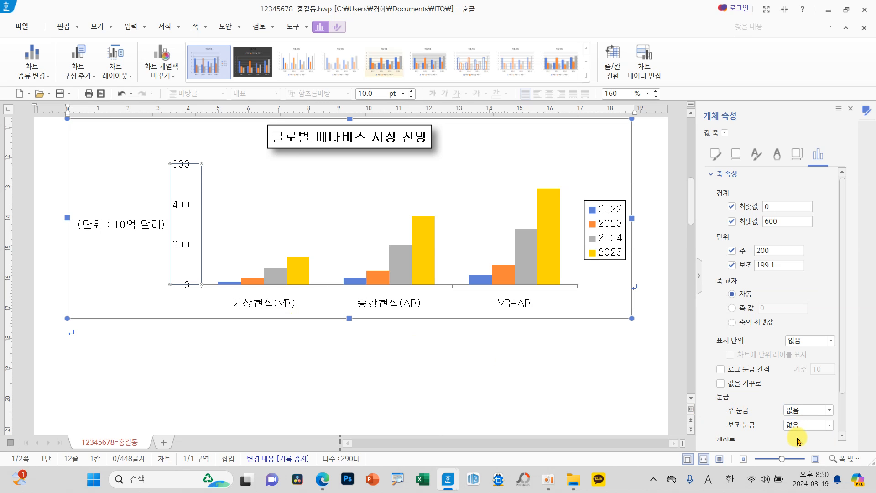
left_click(262, 358)
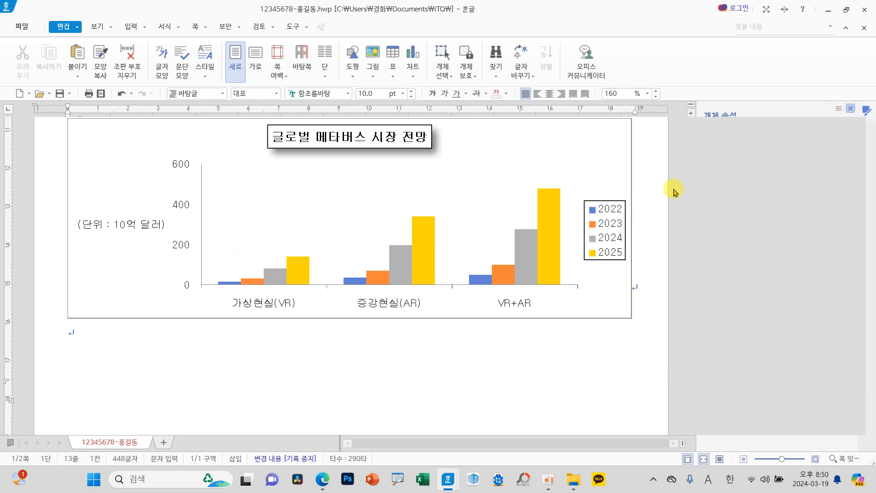
left_click(851, 108)
Step: Check the value axis in the reference output chart and set the chart's major and minor tick marks to outside (바깥쪽)
scroll(413, 340, "down", 13)
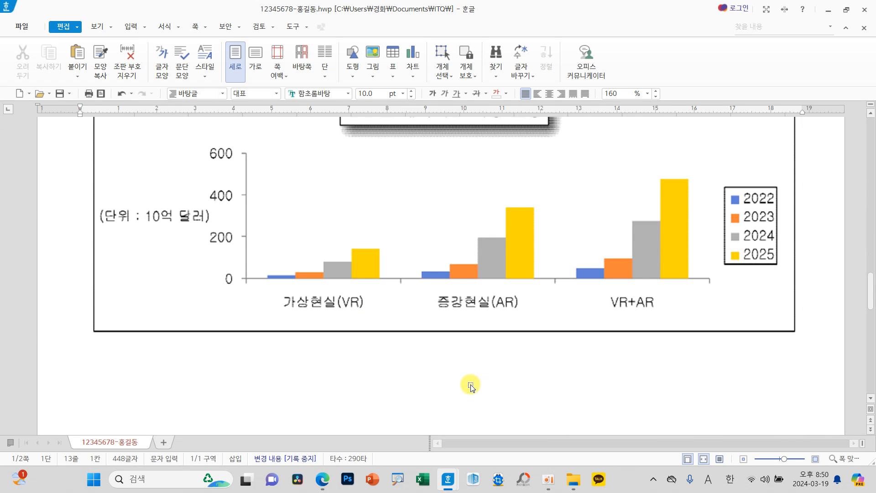
scroll(470, 386, "up", 3)
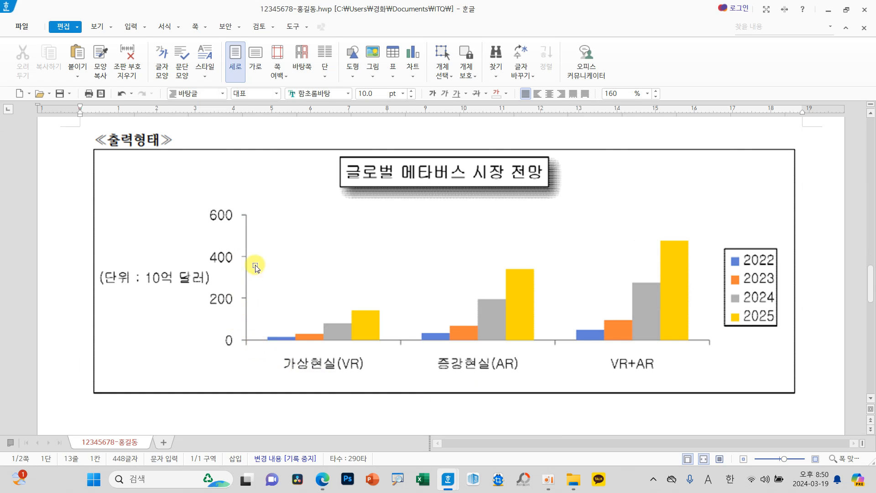
scroll(299, 317, "up", 15)
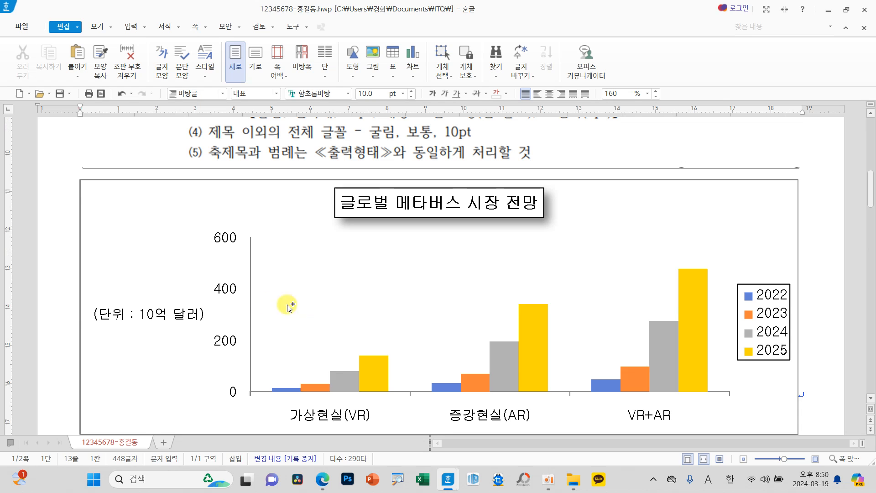
left_click(229, 289)
left_click(230, 291)
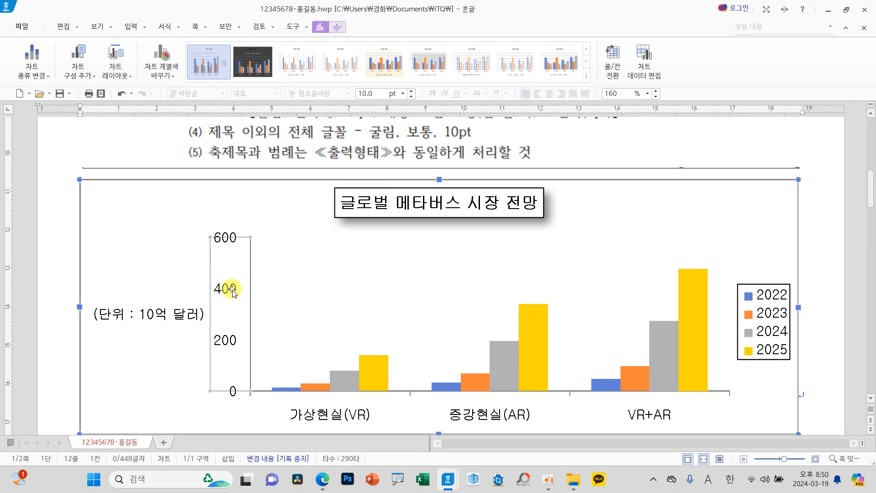
right_click(233, 292)
left_click(282, 374)
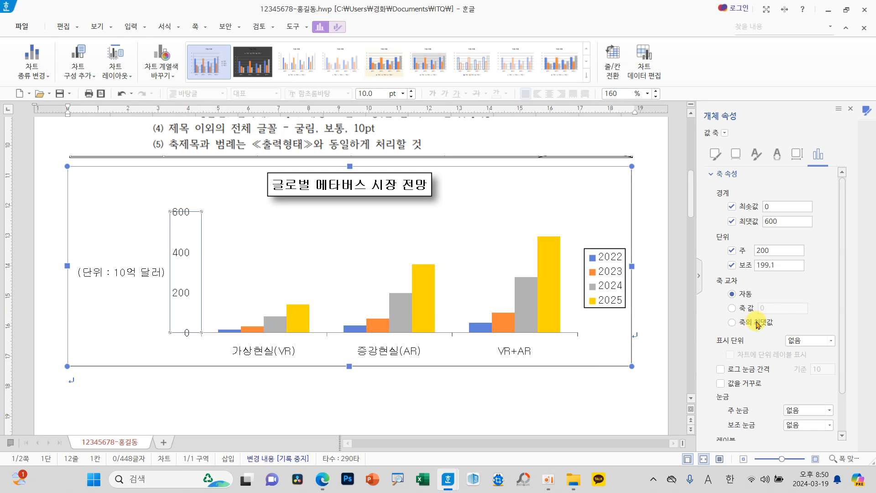
left_click(816, 410)
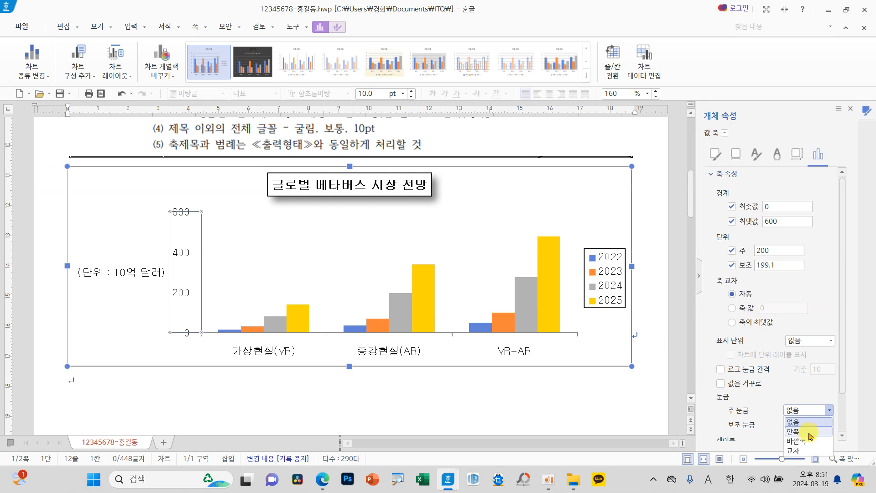
left_click(799, 441)
left_click(806, 424)
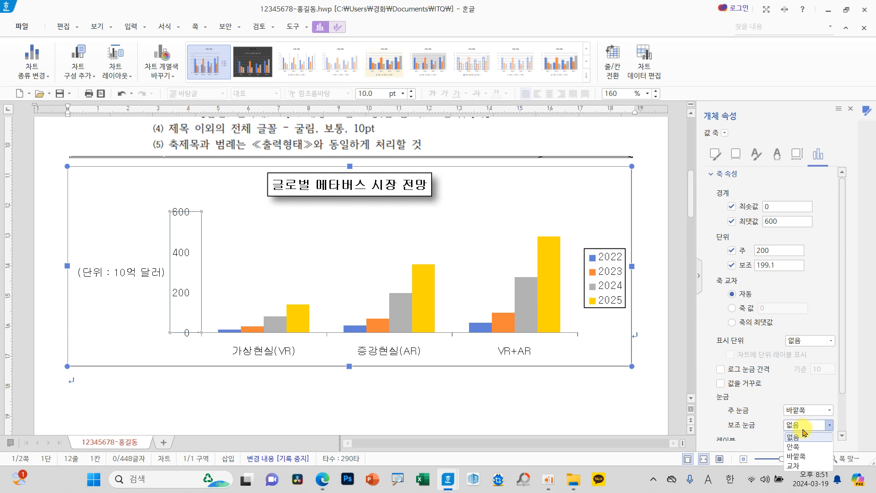
left_click(796, 456)
left_click(850, 110)
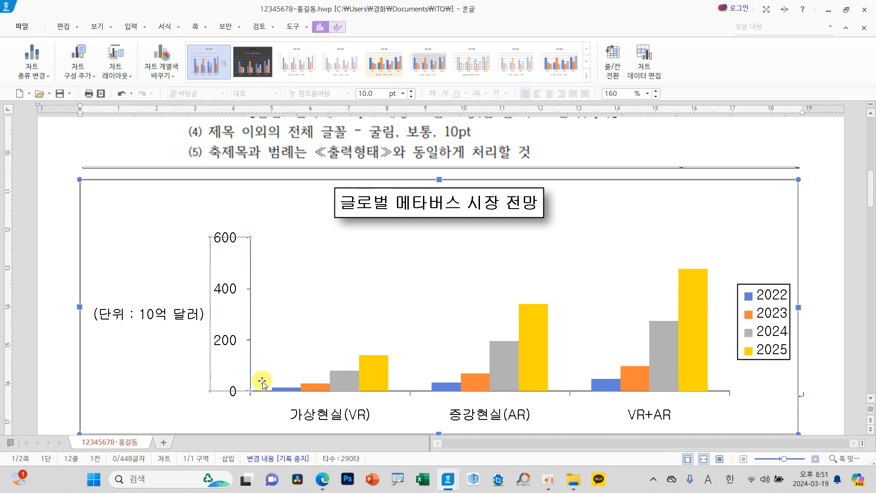
Step: Deselect the finished chart and save the document
left_click(179, 176)
scroll(368, 365, "down", 5)
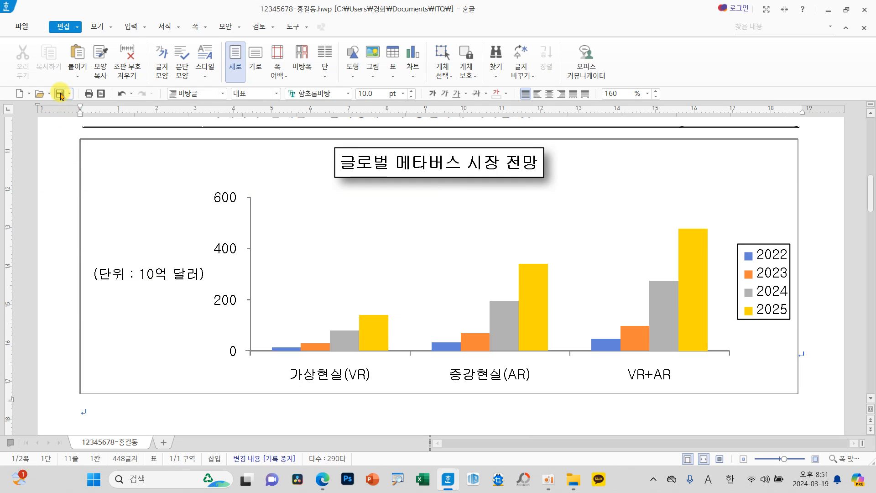
scroll(181, 375, "down", 3)
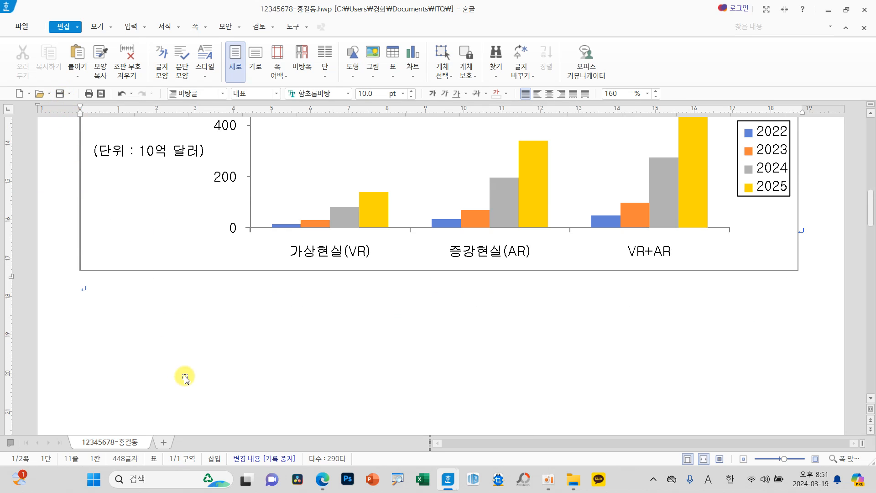
Step: Insert a page break in the empty line below the chart and enter the question number "3." on the new page
left_click(103, 294)
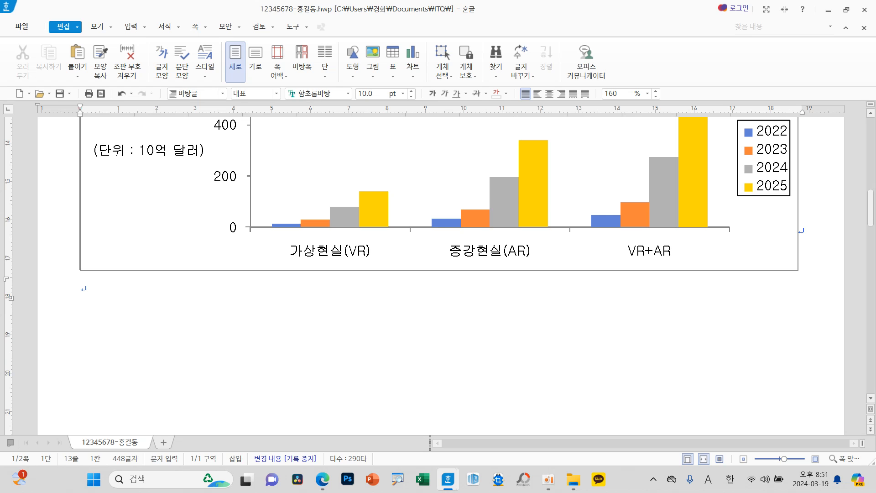
scroll(129, 378, "up", 1)
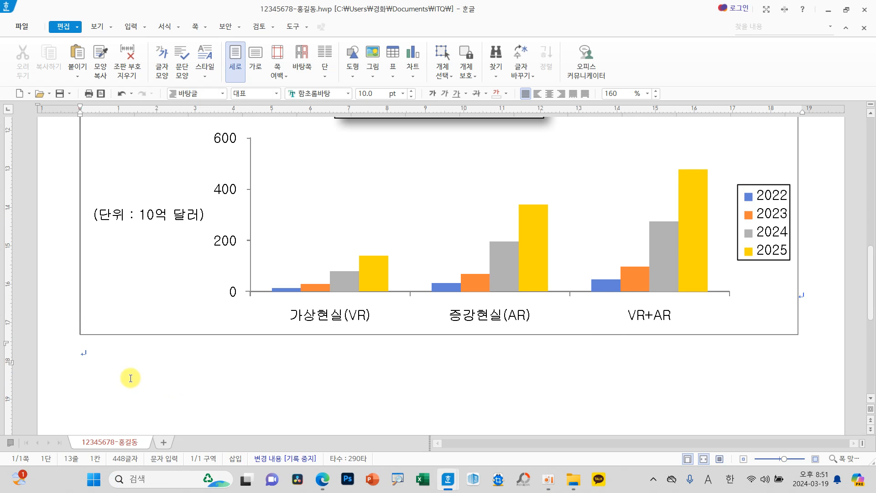
key("ctrl+Return")
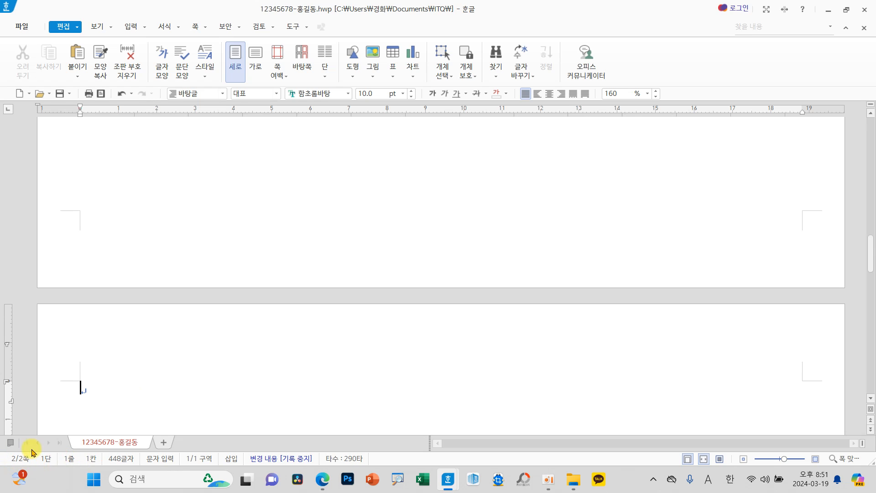
scroll(120, 369, "down", 3)
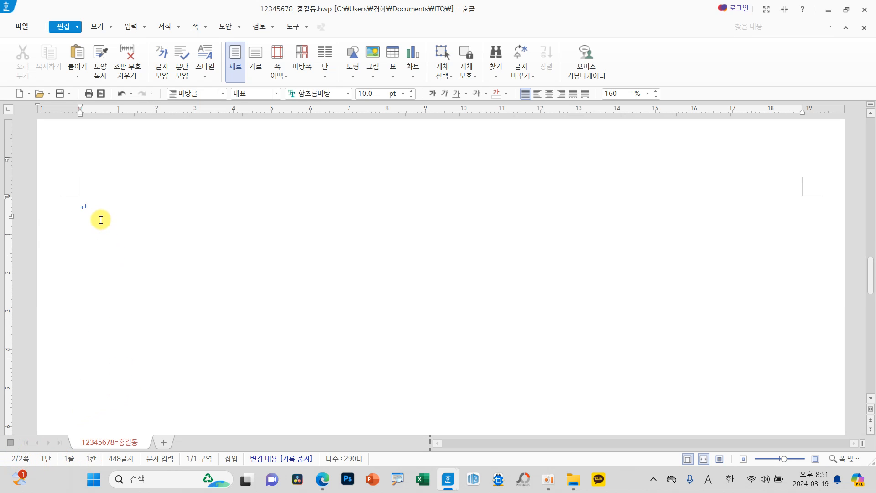
type("3.")
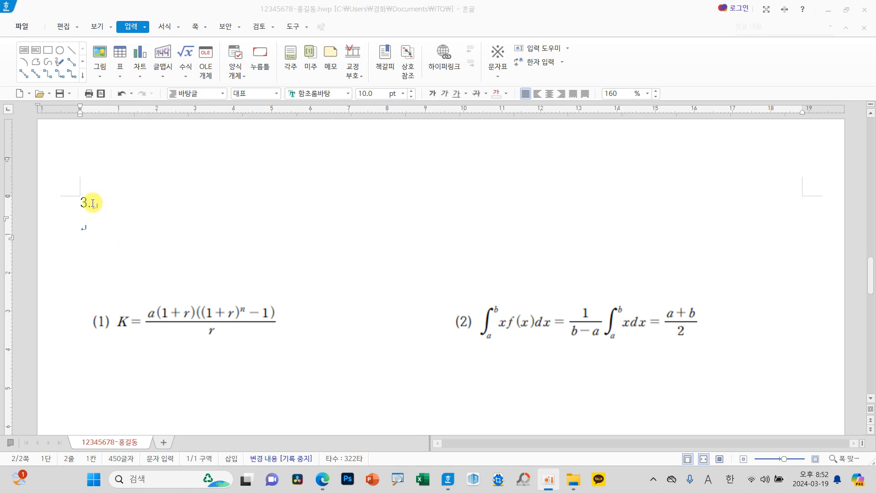
Step: Enter the label "(1)" on the line below "3." and start an equation there with "K="
left_click(120, 237)
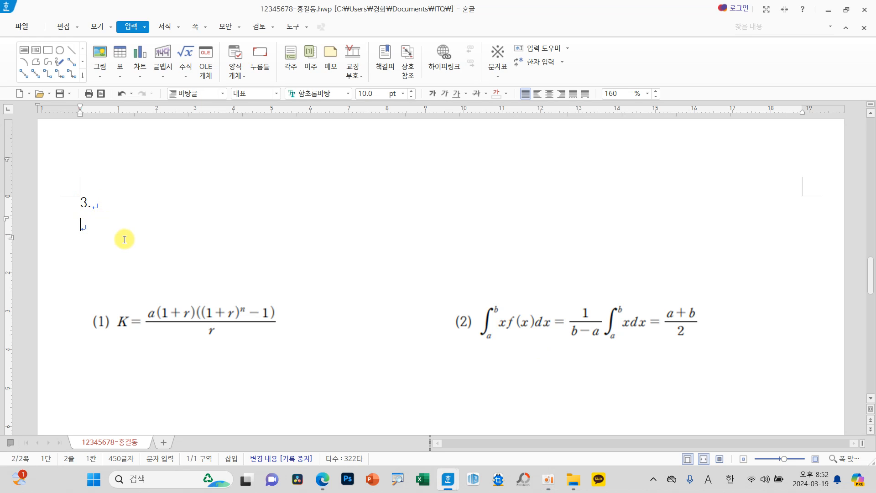
type("(1)")
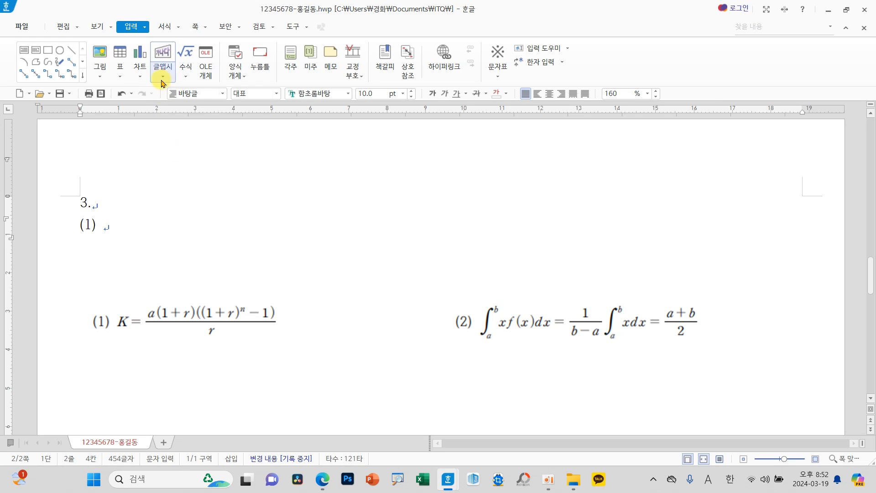
left_click(188, 56)
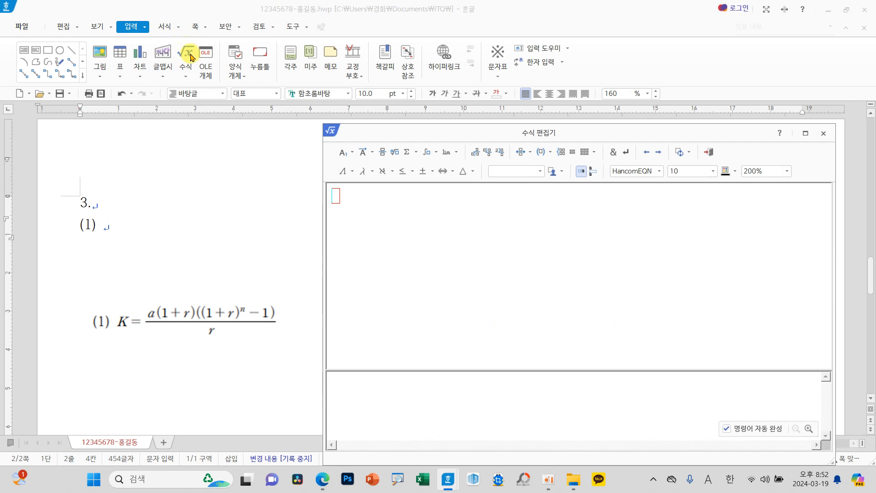
left_click_drag(388, 138, 365, 137)
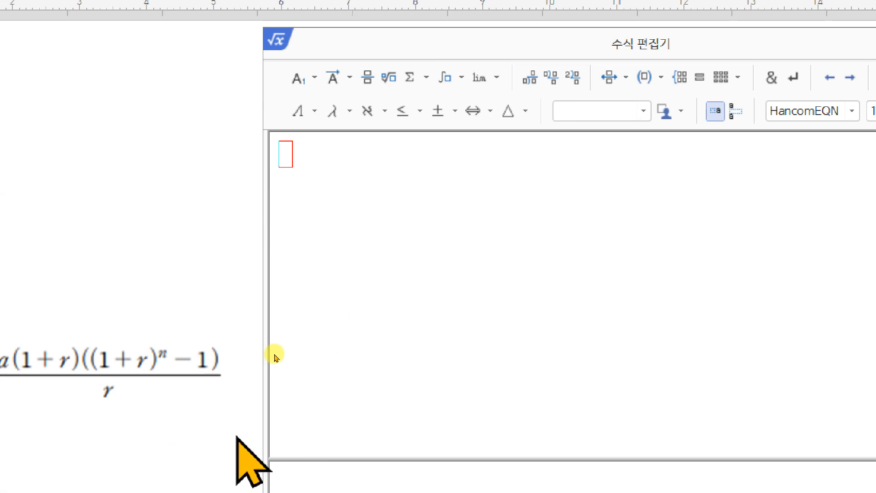
left_click_drag(594, 42, 577, 163)
left_click_drag(577, 209, 576, 195)
type("K=")
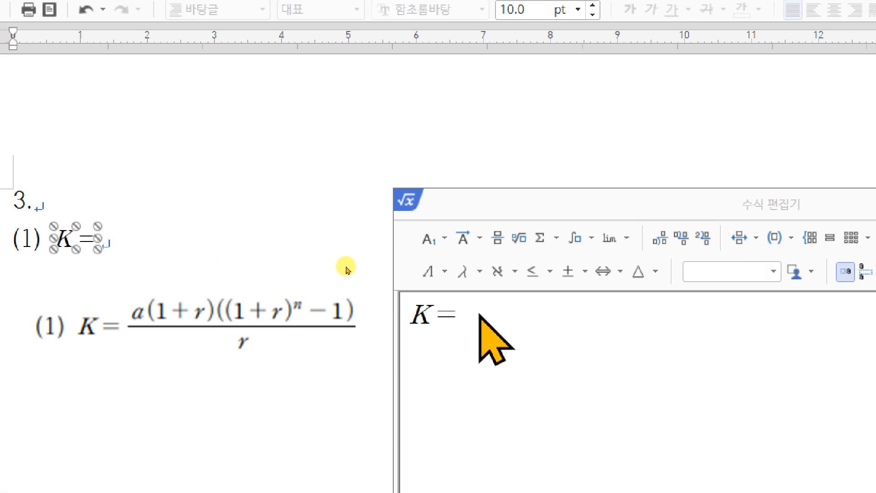
Step: Add a fraction after "K=" and enter "a(1+r)" in its numerator
left_click(498, 237)
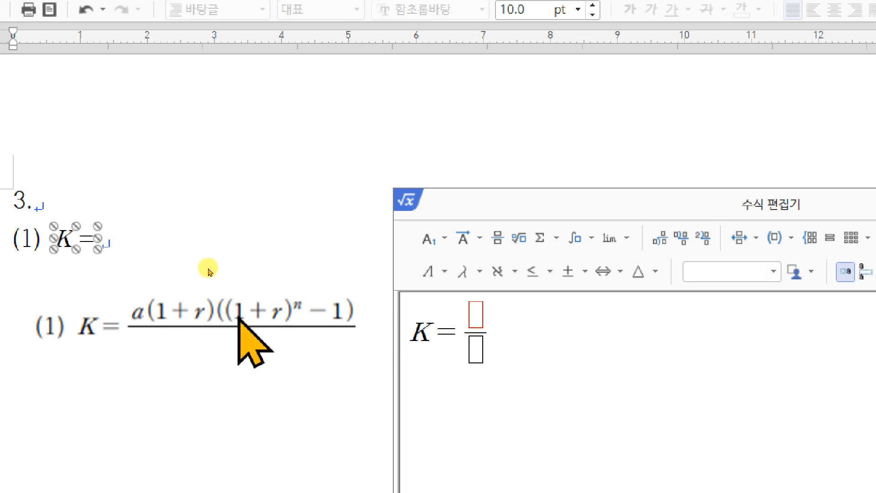
type("a(a")
key("BackSpace")
type("1+")
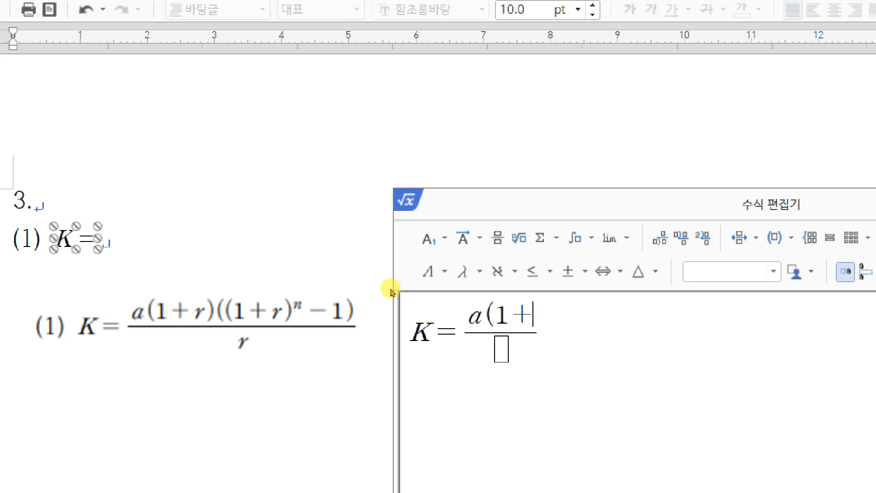
type("r")
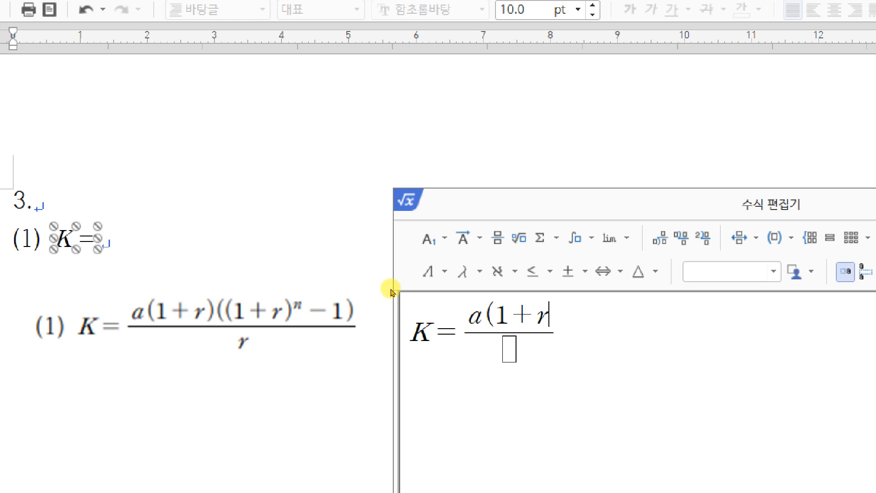
type(")")
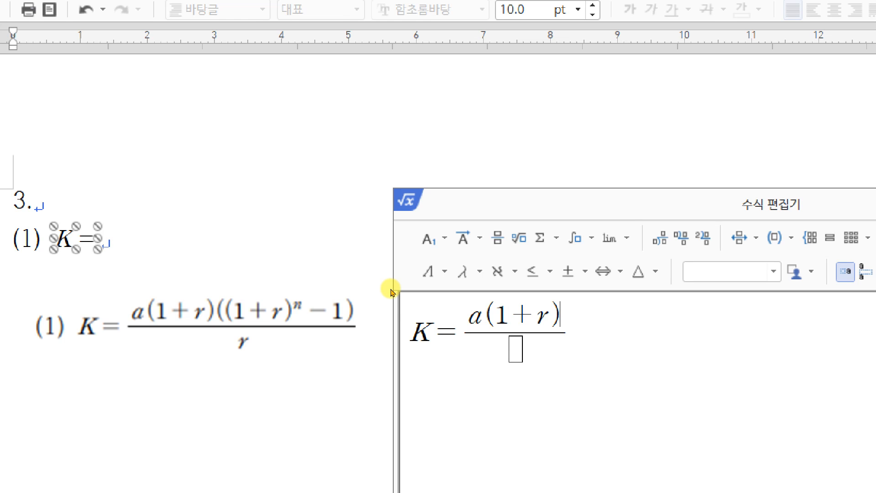
type("(")
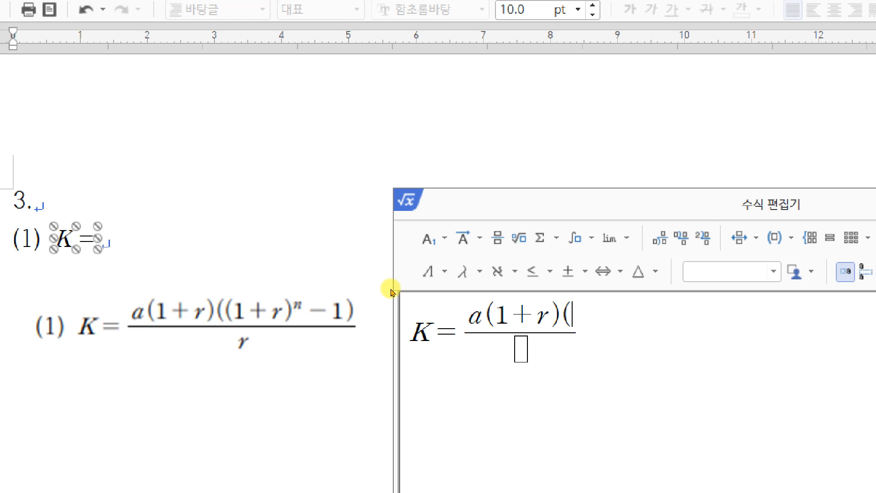
type("(1+r")
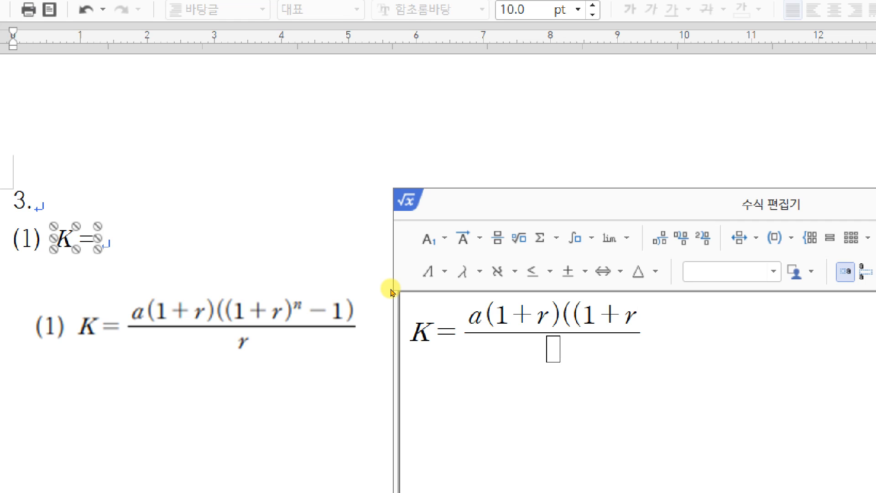
type(")")
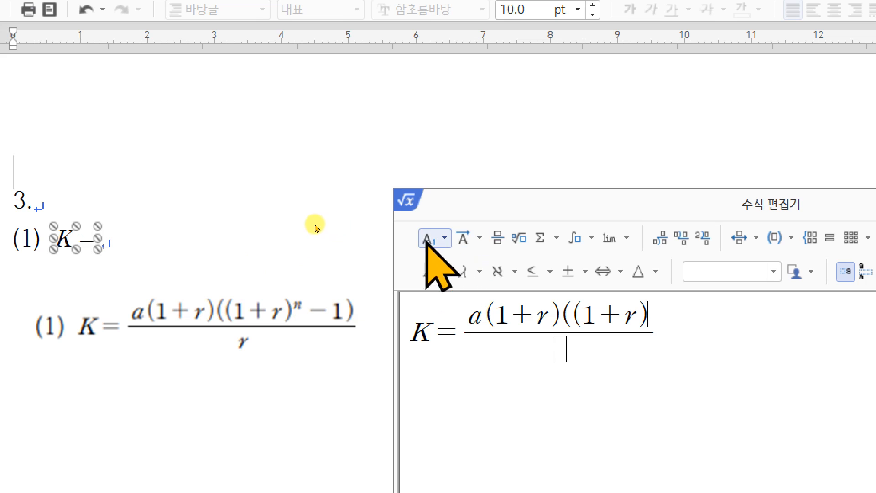
Step: Extend the numerator with "((1+r)" and add the superscript n
left_click(443, 237)
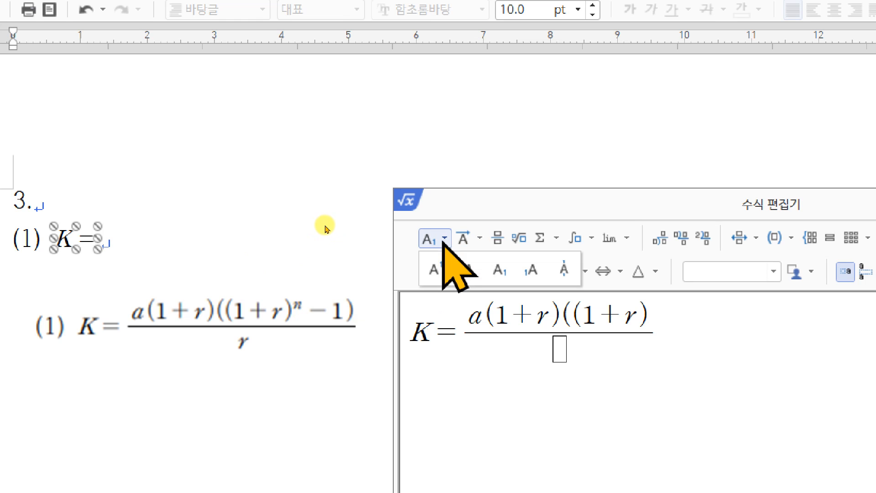
left_click(434, 269)
type("n")
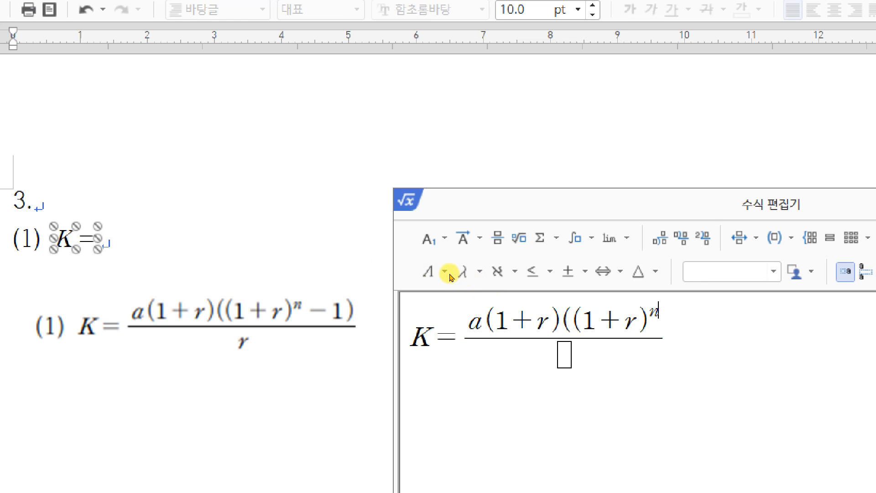
Step: Complete the numerator with "-1)", enter r as the denominator, and insert the finished equation into the document
type("-1)")
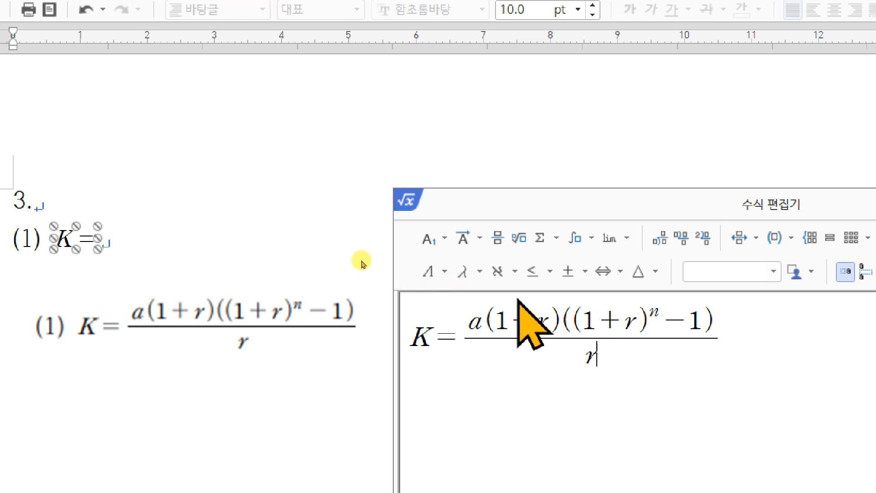
left_click_drag(400, 208, 275, 183)
left_click_drag(360, 165, 216, 123)
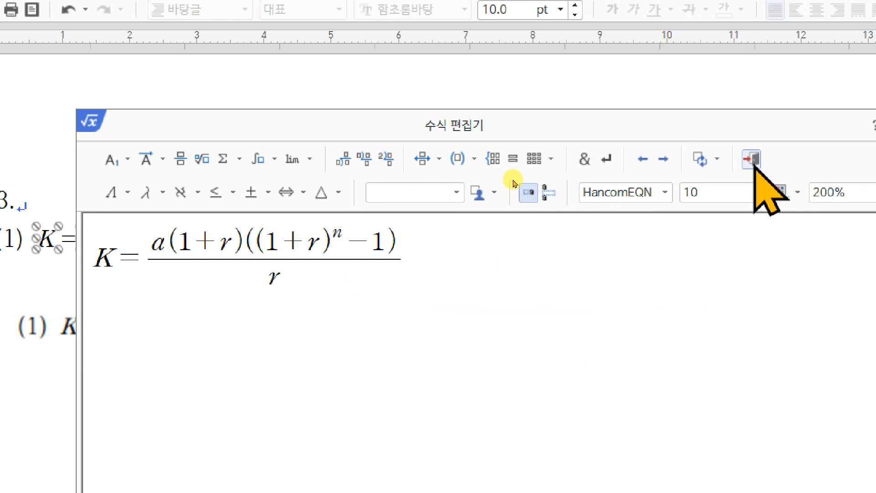
key("shift+Escape")
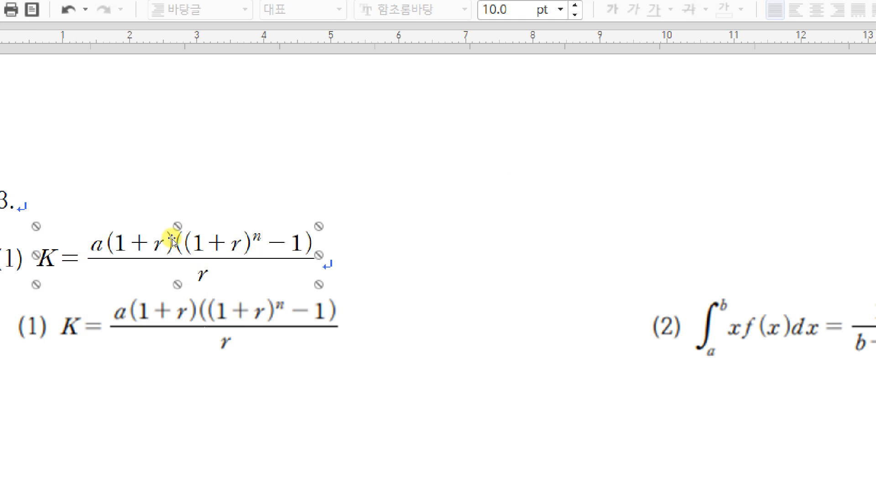
Step: Move the reference formula image clear of equation (1) and enter the label "(2)" further along the equation's line
left_click(258, 325)
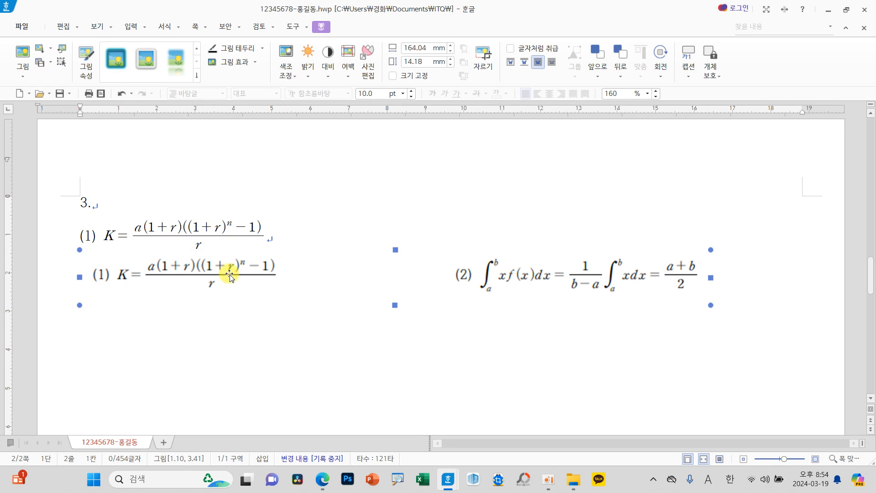
left_click_drag(230, 277, 223, 304)
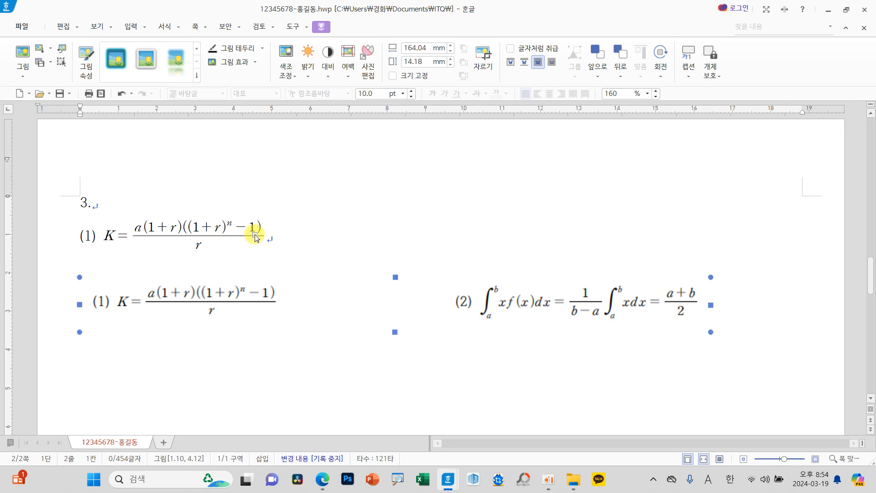
left_click(271, 237)
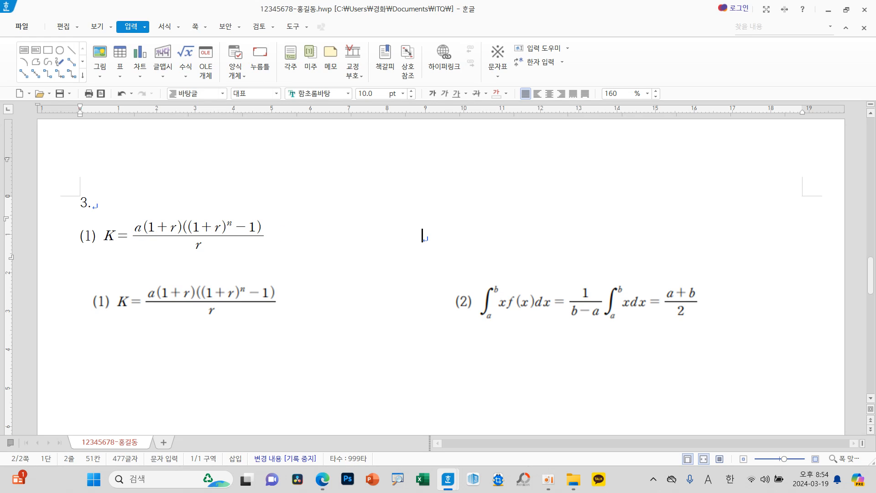
type("(2)")
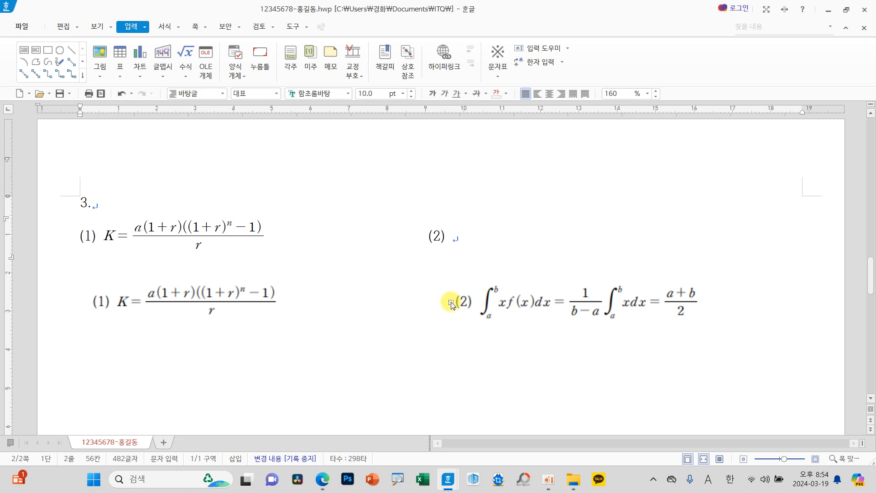
Step: Start an equation after "(2)" with a single integral from a to b, followed by "xf(x)dx="
left_click(189, 56)
left_click_drag(296, 139, 442, 343)
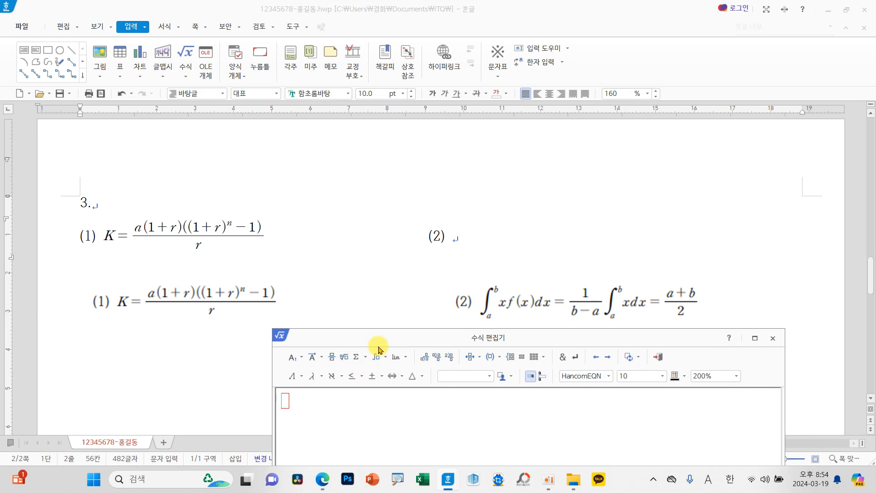
left_click_drag(375, 341, 120, 72)
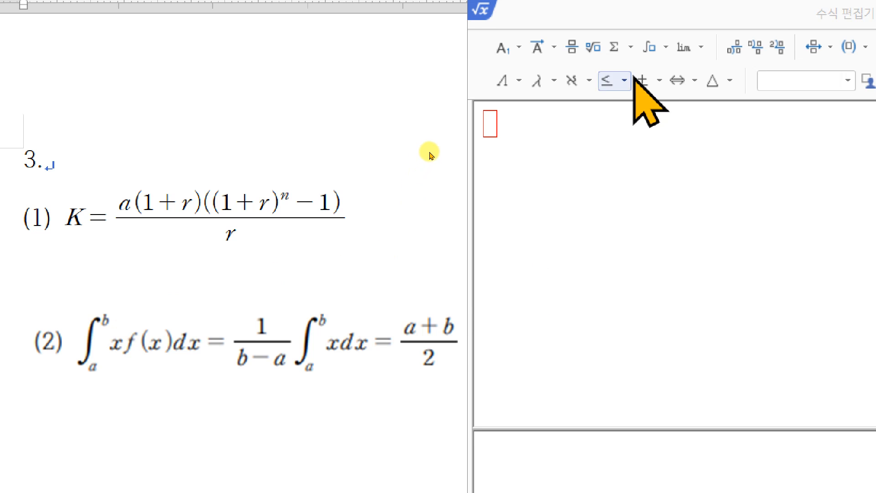
left_click(652, 64)
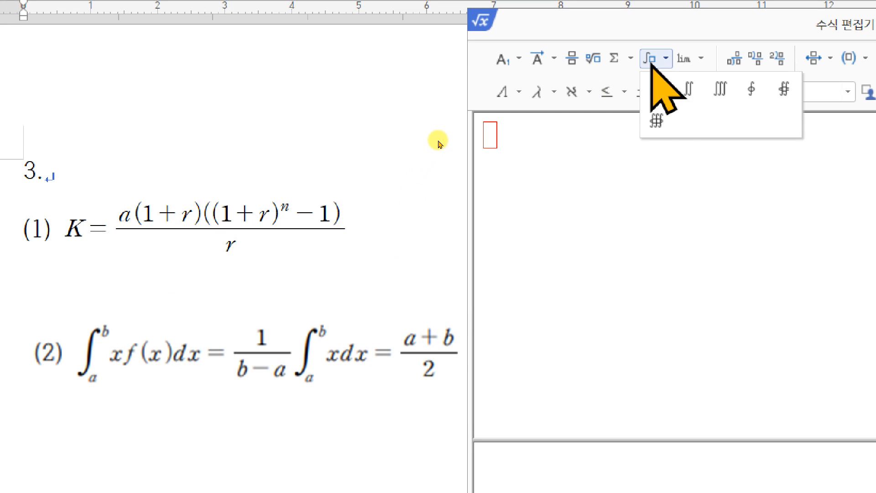
left_click(657, 90)
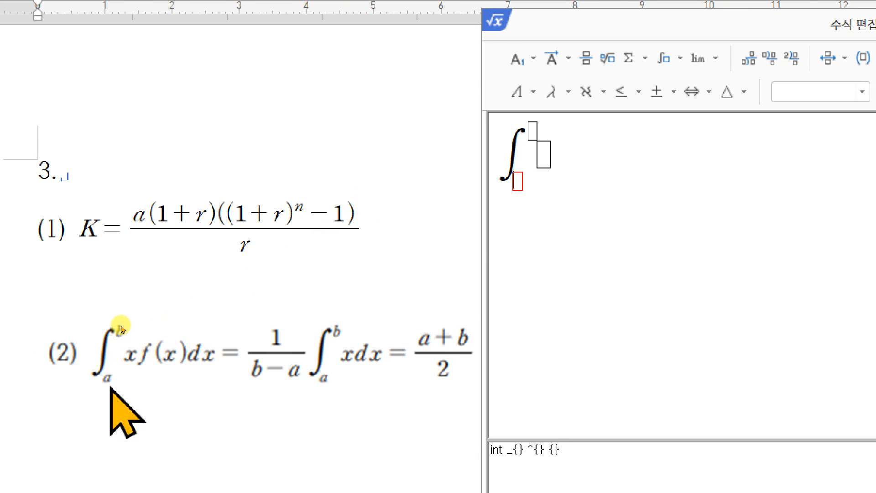
type("a")
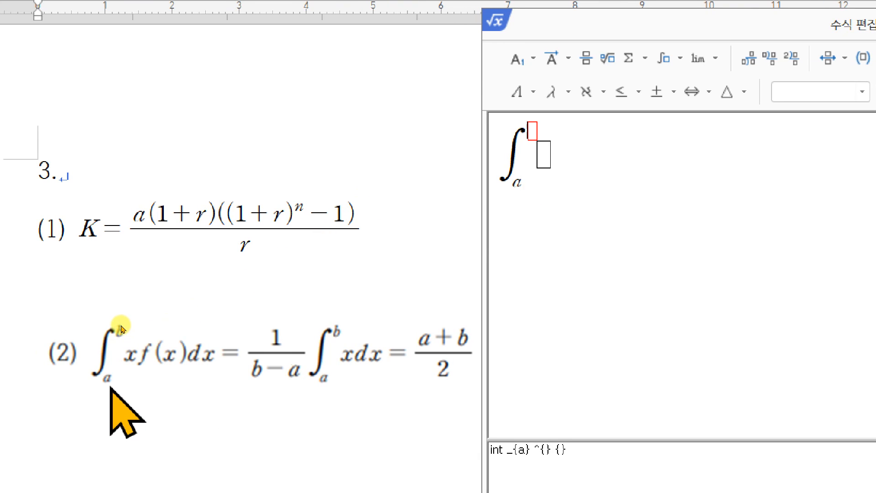
type("b")
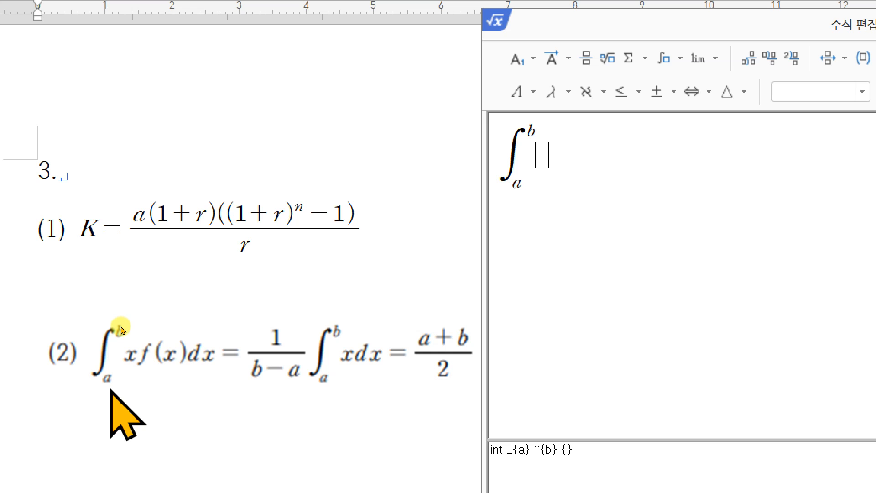
type("xf(x)dx=")
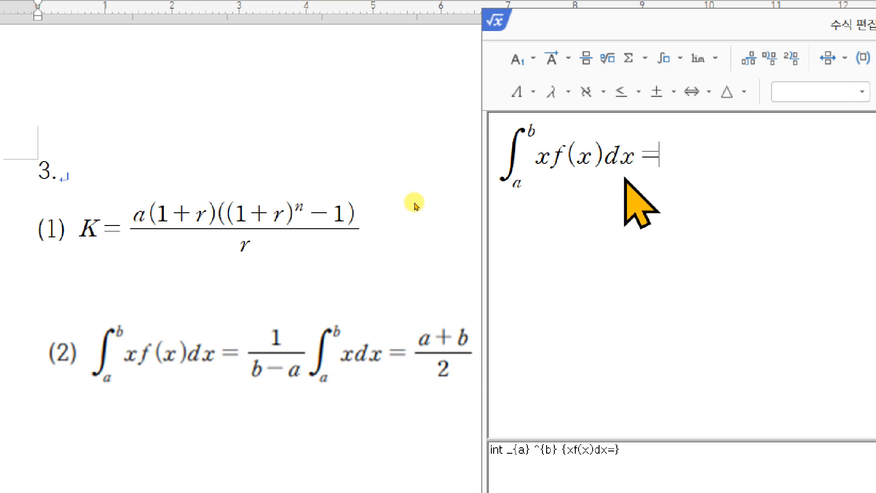
Step: Add a fraction after the equals sign with numerator 1 and denominator "b-a"
left_click(586, 58)
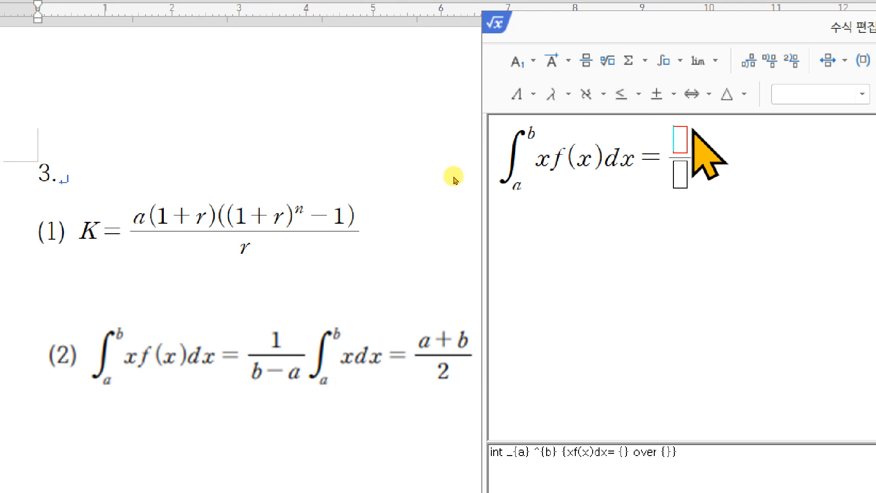
type("1")
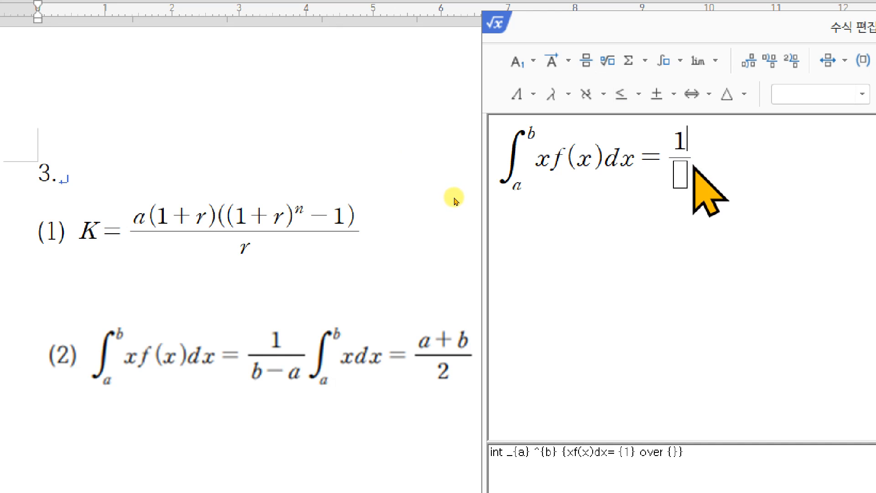
key("Tab")
type("b-a")
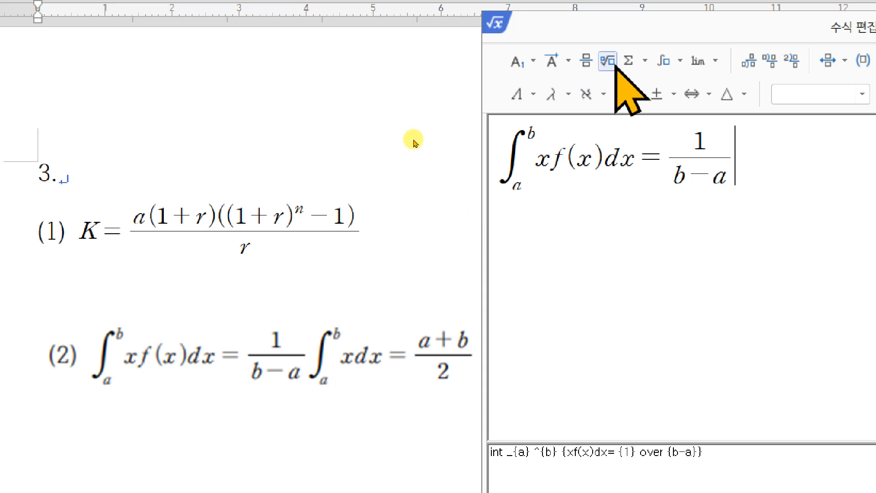
Step: Add a second single integral from a to b after the fraction, followed by "xdx="
left_click(665, 62)
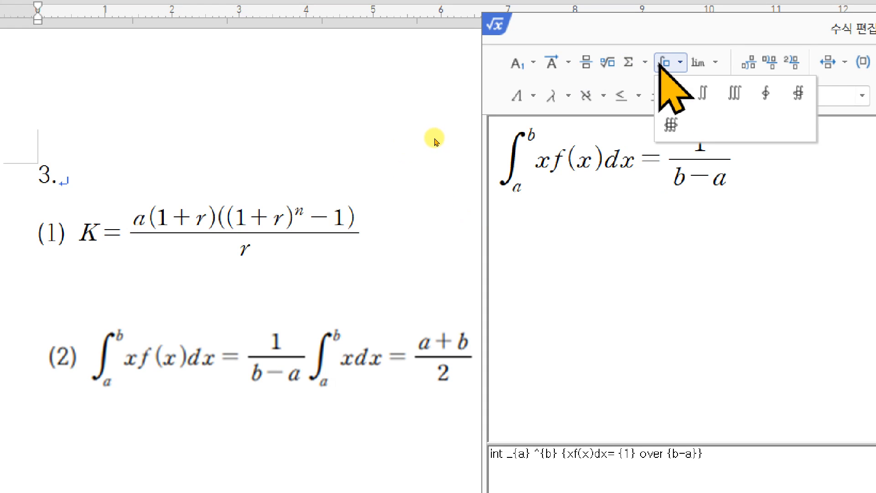
left_click(671, 93)
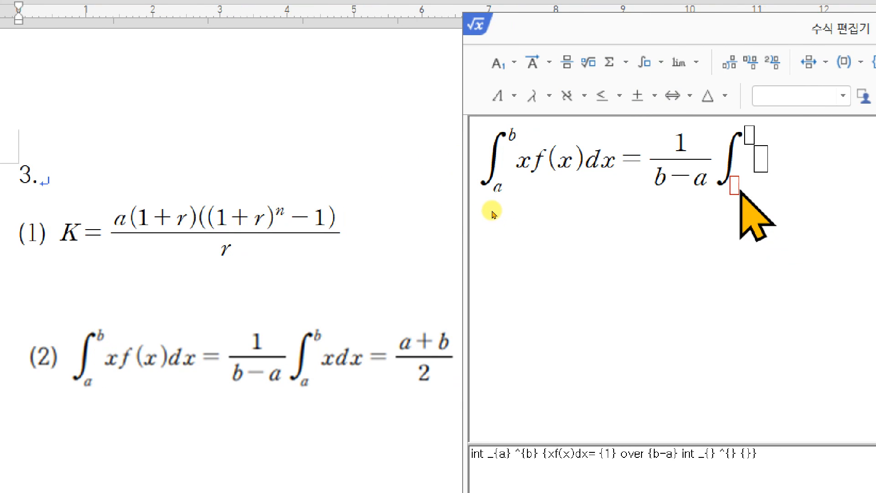
type("a")
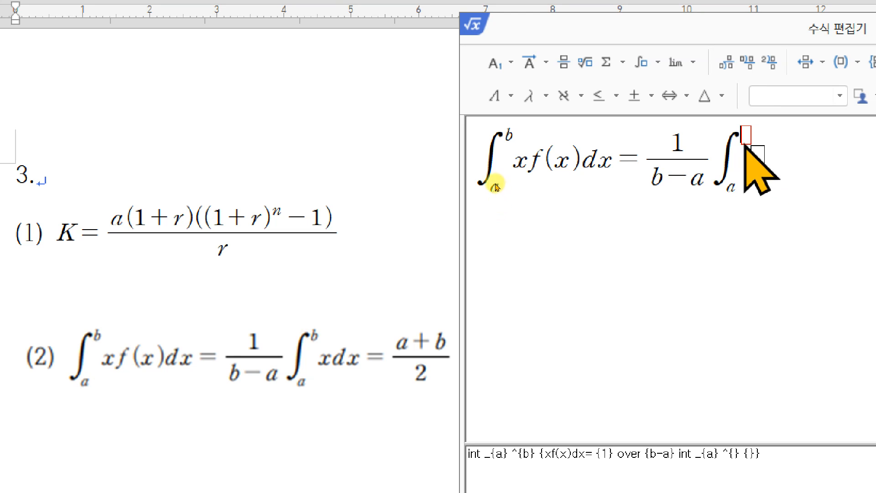
type("b")
key("Tab")
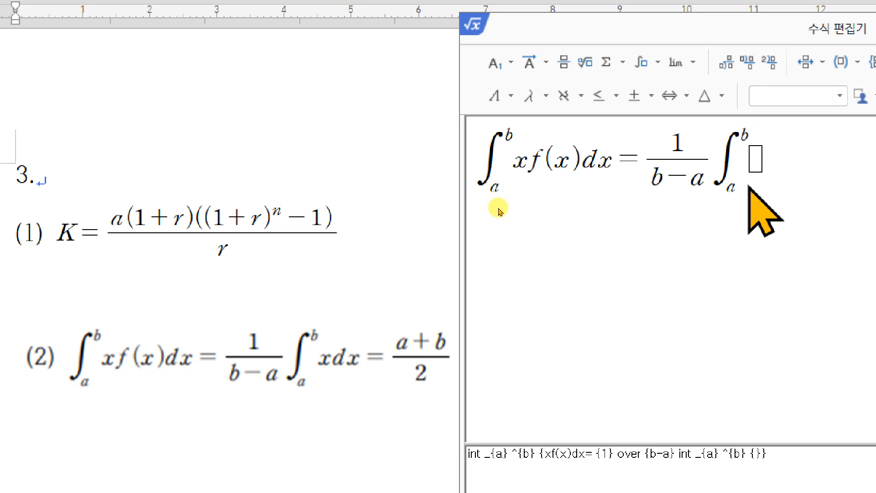
type("xdx=")
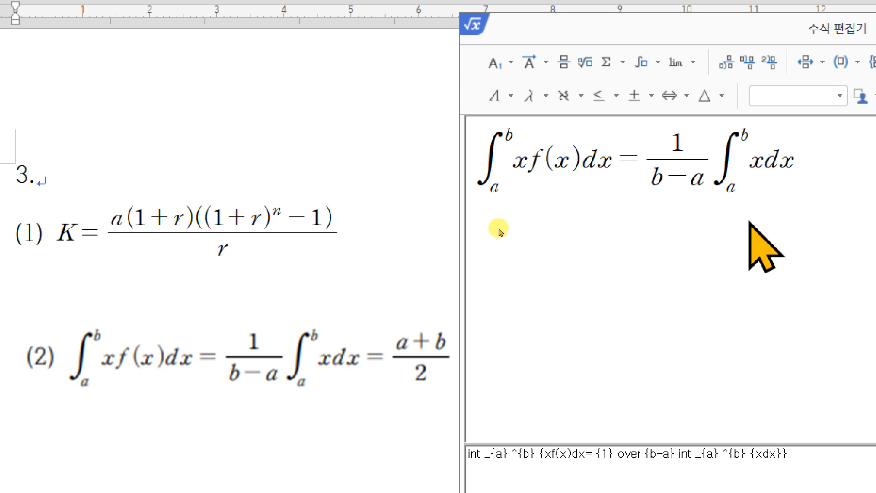
Step: Complete equation (2) with a fraction of a+b over 2, insert it into the document, and delete the reference formula image
left_click(564, 63)
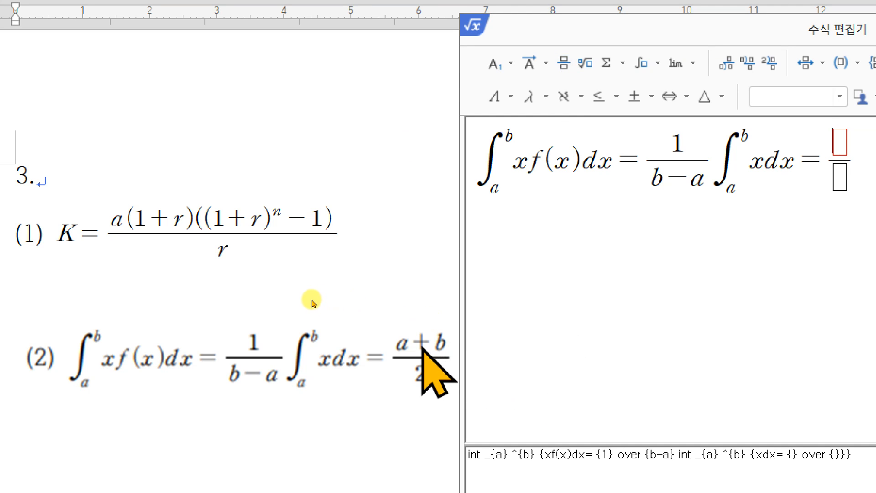
type("a+b")
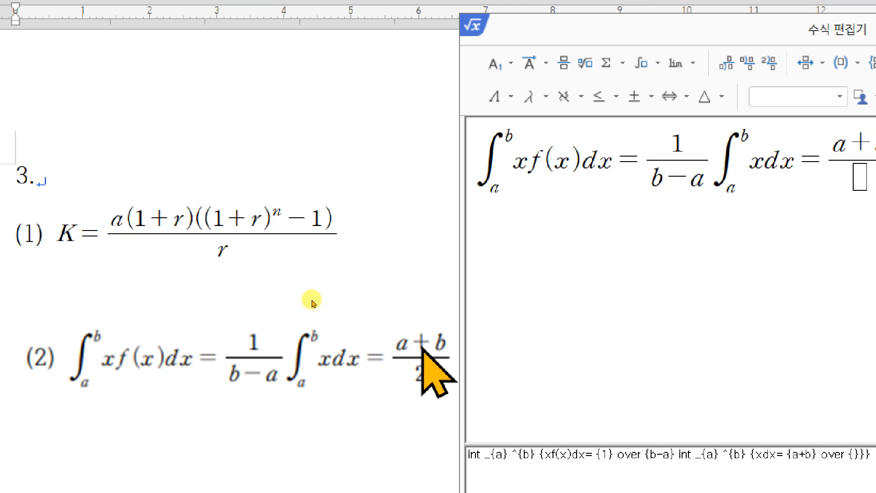
left_click_drag(577, 71, 445, 63)
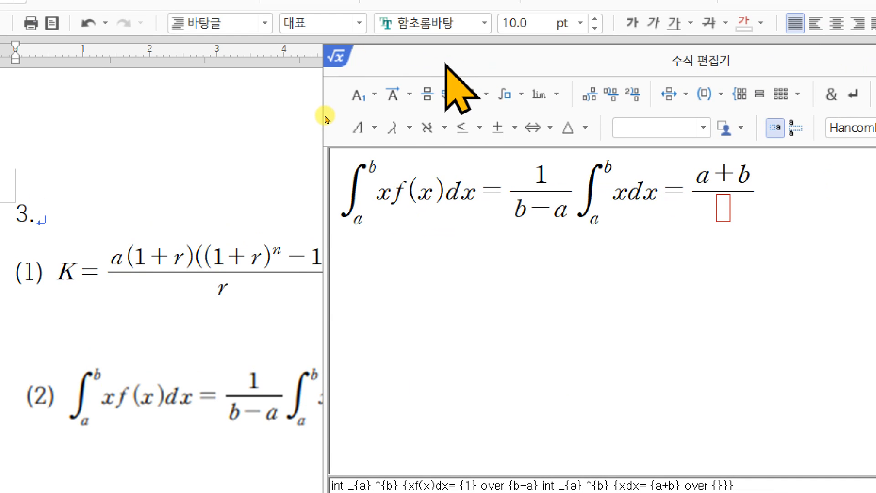
type("2")
left_click_drag(447, 64, 207, 81)
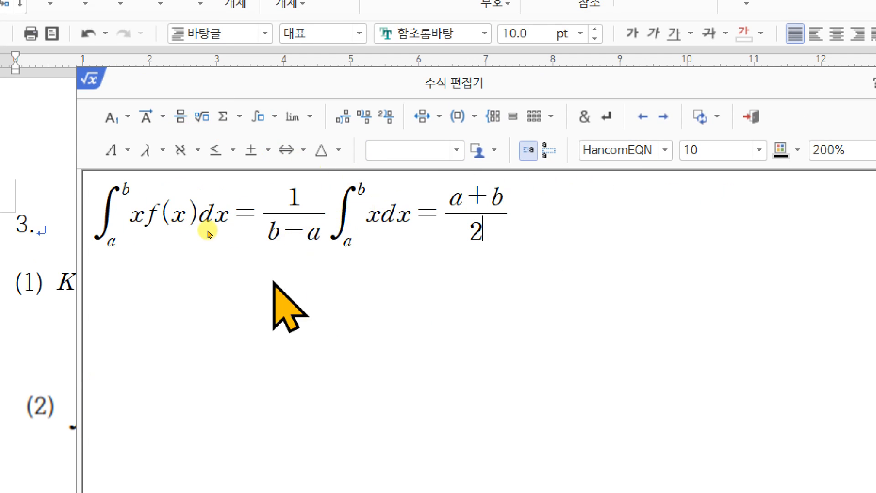
left_click(750, 116)
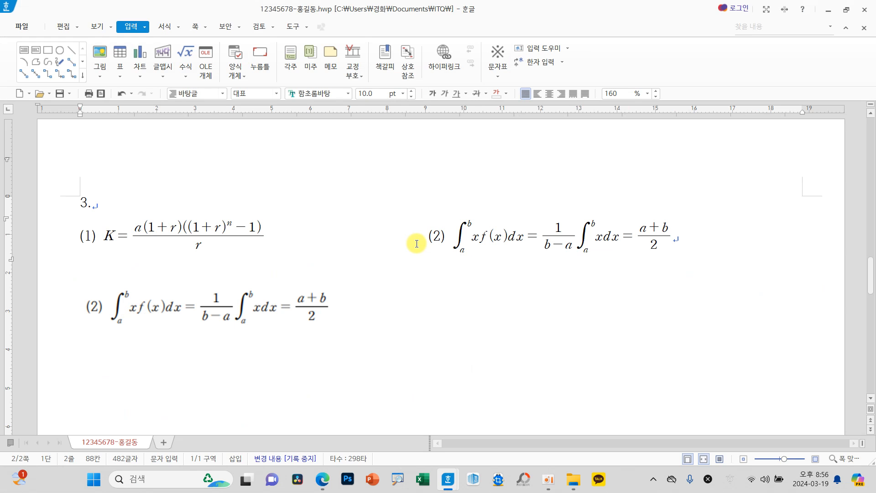
left_click(301, 314)
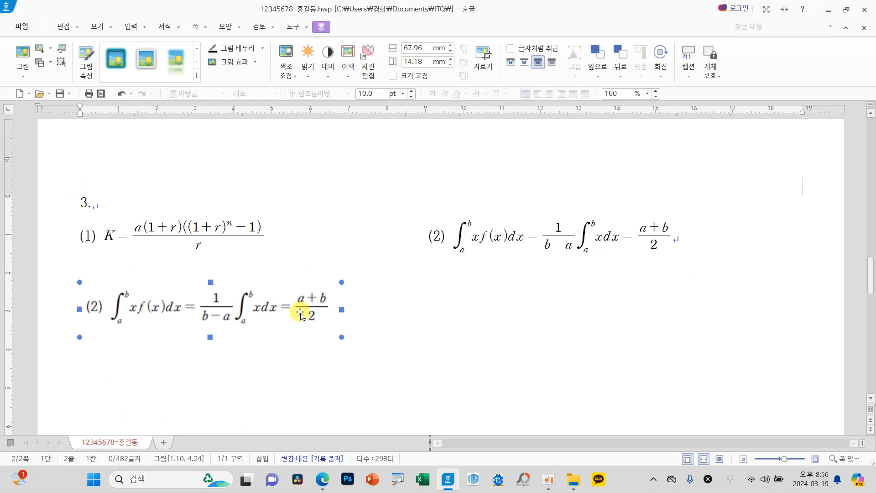
key("Delete")
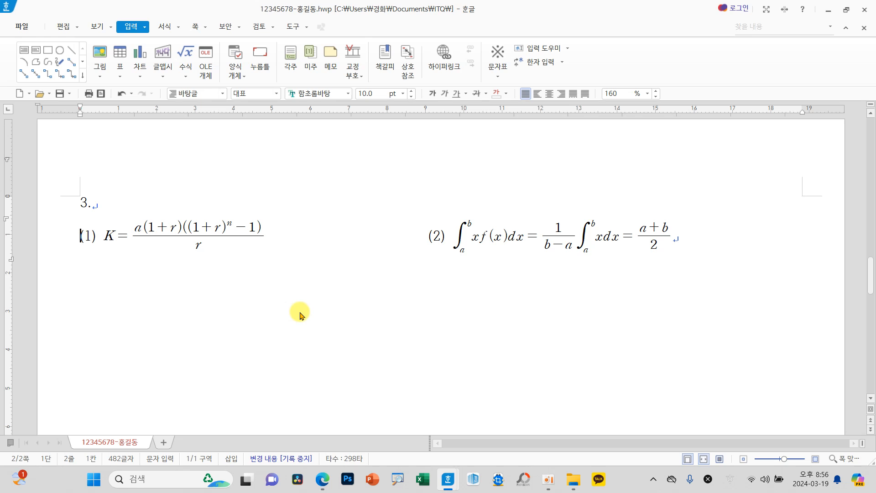
Step: Add six blank lines after equation (2) and save the document
left_click(685, 250)
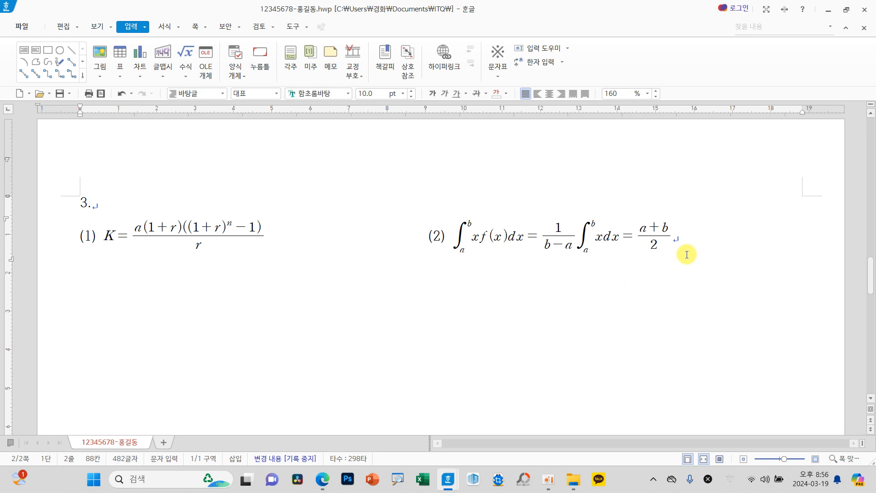
key("Return")
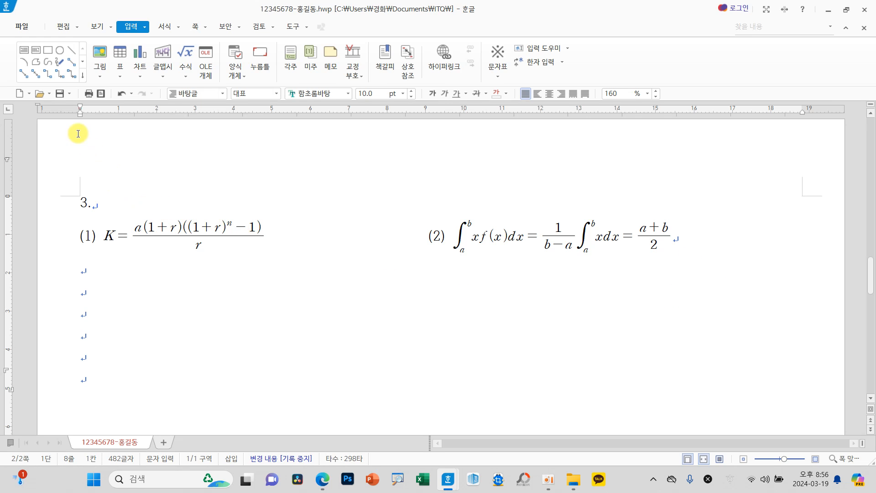
left_click(62, 99)
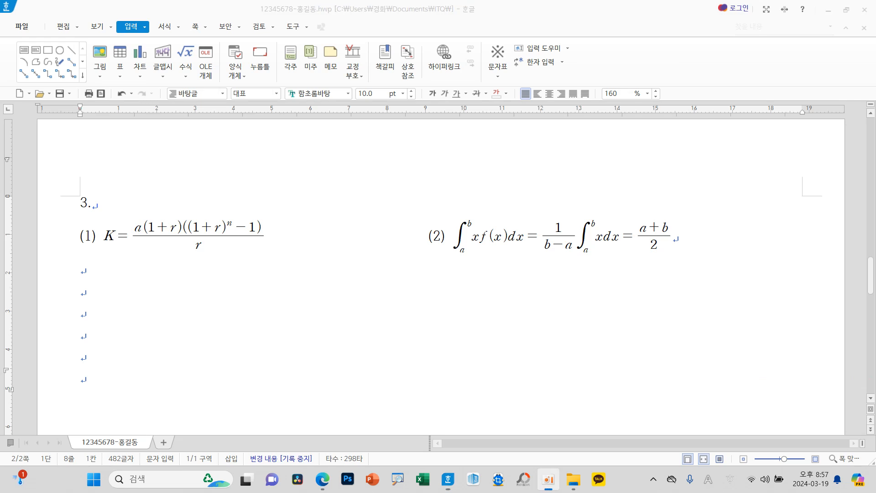
Step: Switch to the exam question PDF in the browser and read the conditions of question 4 at a larger zoom
left_click(548, 478)
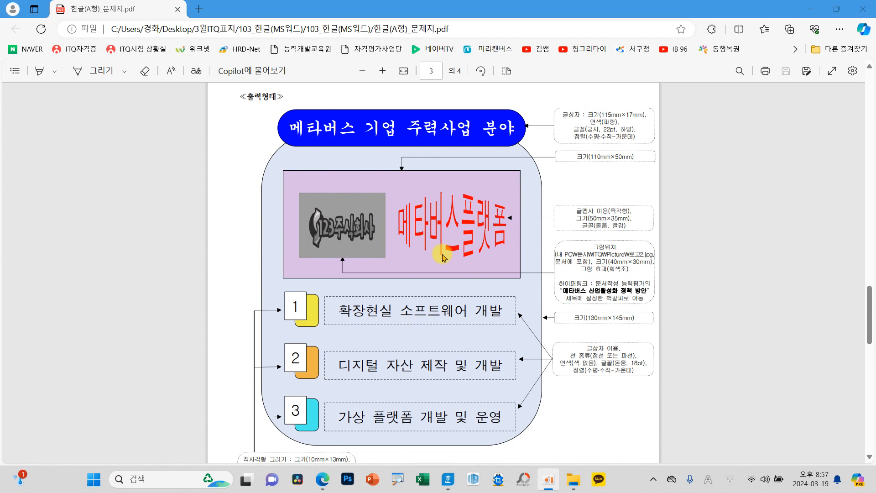
scroll(436, 260, "up", 3)
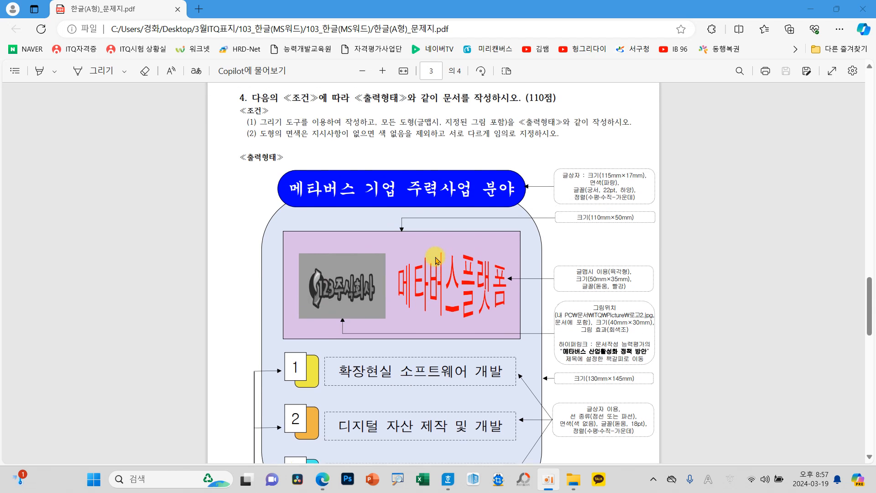
left_click(381, 71)
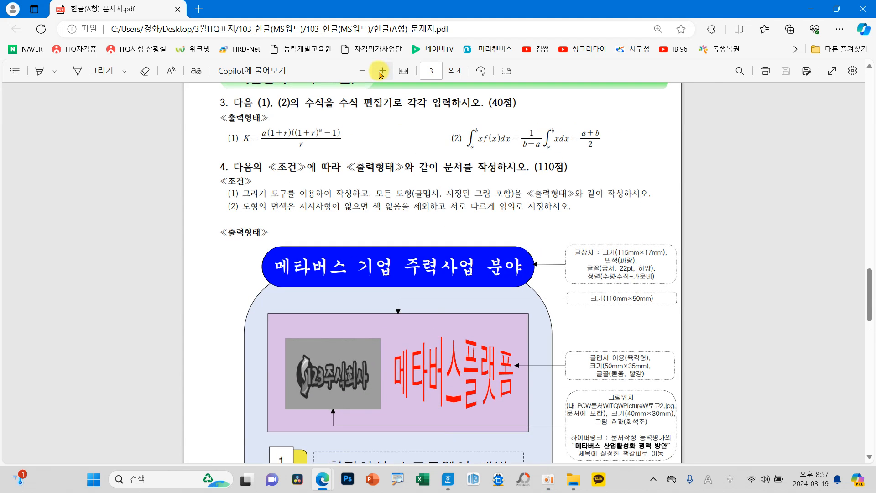
left_click(381, 72)
left_click(381, 71)
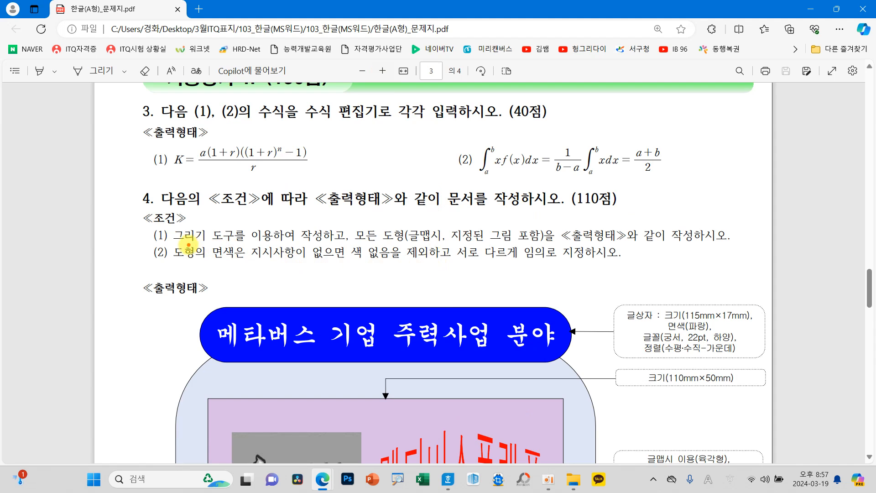
left_click_drag(222, 251, 566, 266)
mouse_move(494, 219)
left_mouse_down()
mouse_move(462, 232)
mouse_move(493, 238)
mouse_move(478, 244)
mouse_move(499, 218)
mouse_move(485, 238)
left_mouse_up()
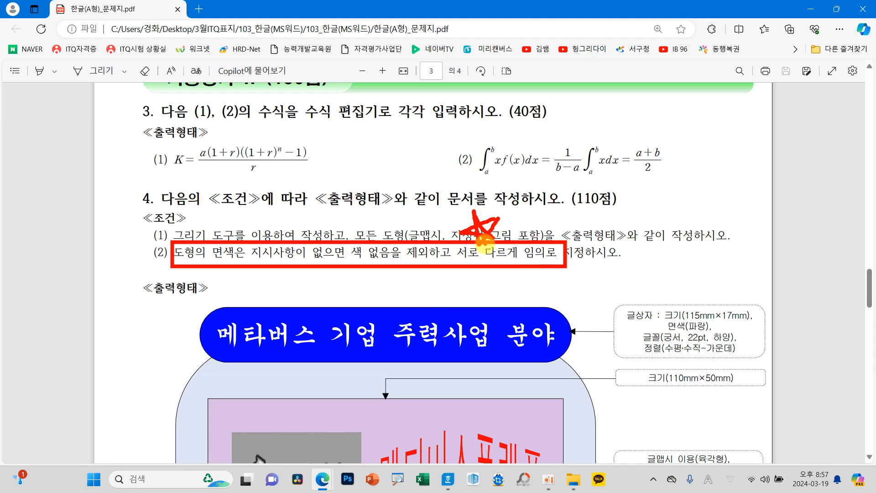
Step: Examine question 4's output drawing and its callouts for sizes, fill colours, fonts, picture effect and hyperlink
scroll(588, 289, "down", 5)
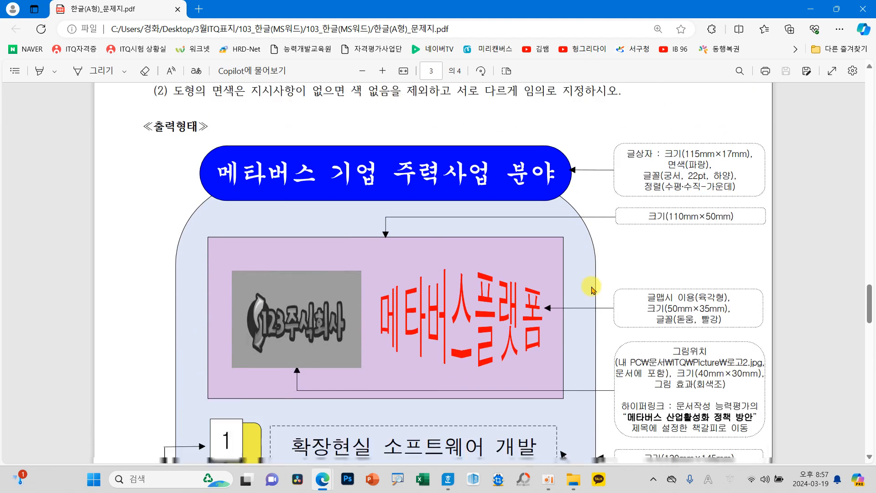
scroll(592, 289, "up", 1)
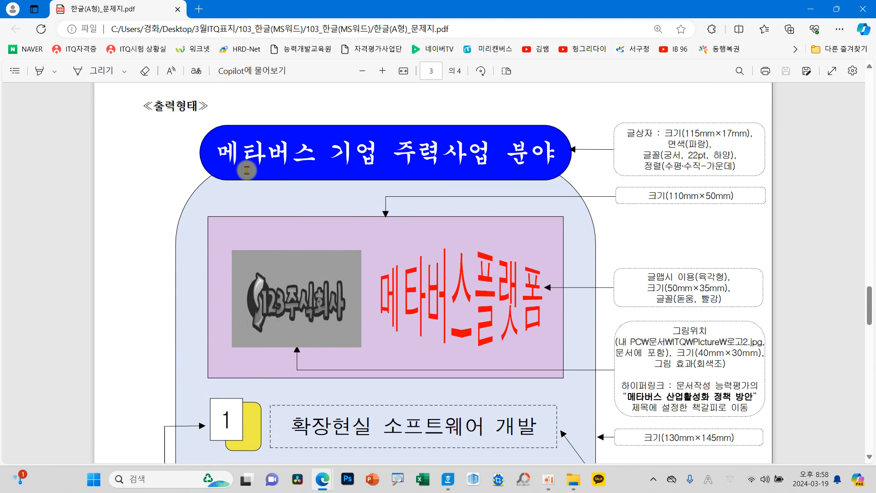
mouse_move(210, 139)
left_mouse_down()
mouse_move(201, 176)
mouse_move(211, 143)
left_mouse_up()
left_click(224, 125)
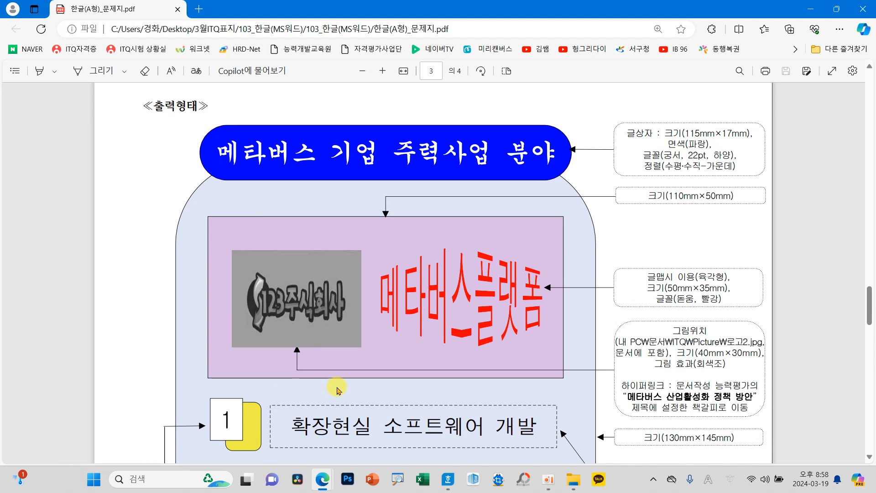
scroll(336, 387, "down", 5)
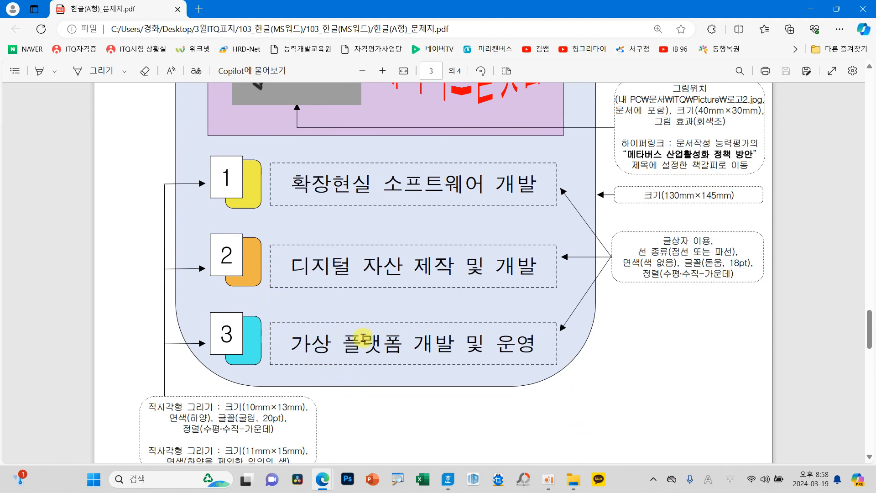
scroll(379, 336, "up", 4)
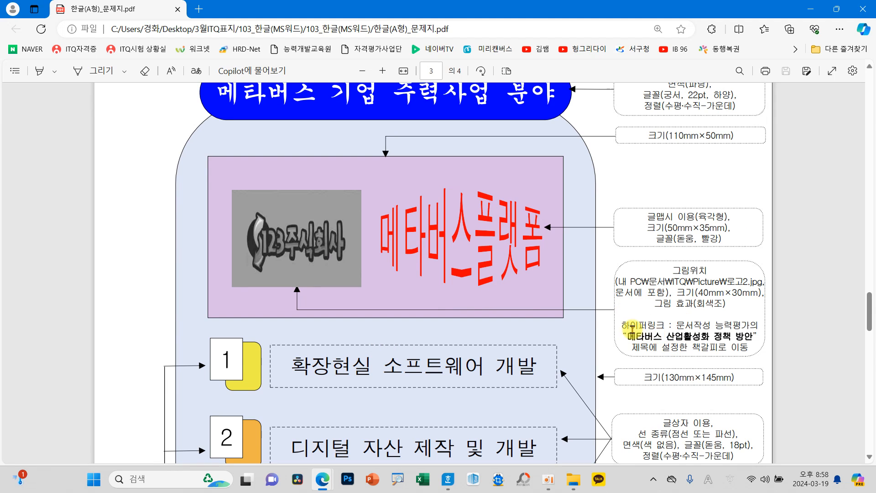
left_click_drag(256, 189, 303, 184)
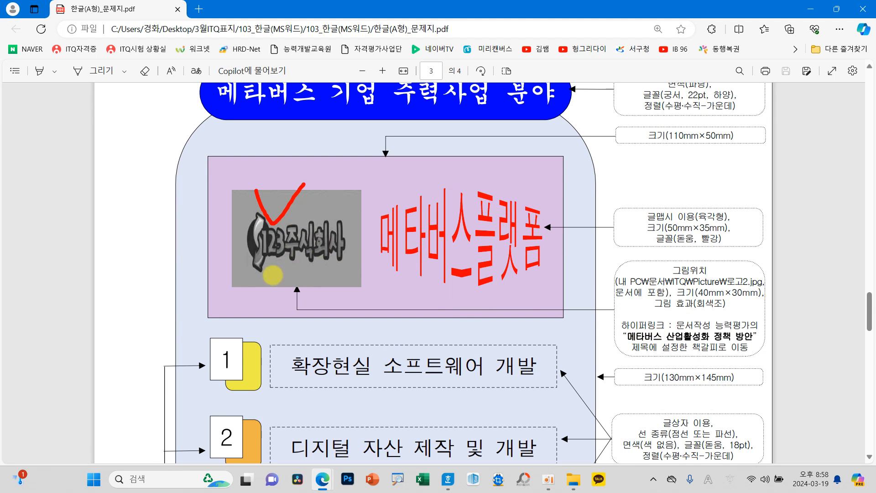
left_click_drag(254, 275, 272, 268)
left_click_drag(262, 284, 281, 275)
mouse_move(271, 288)
left_mouse_down()
mouse_move(278, 299)
mouse_move(283, 286)
mouse_move(286, 304)
mouse_move(305, 275)
left_mouse_up()
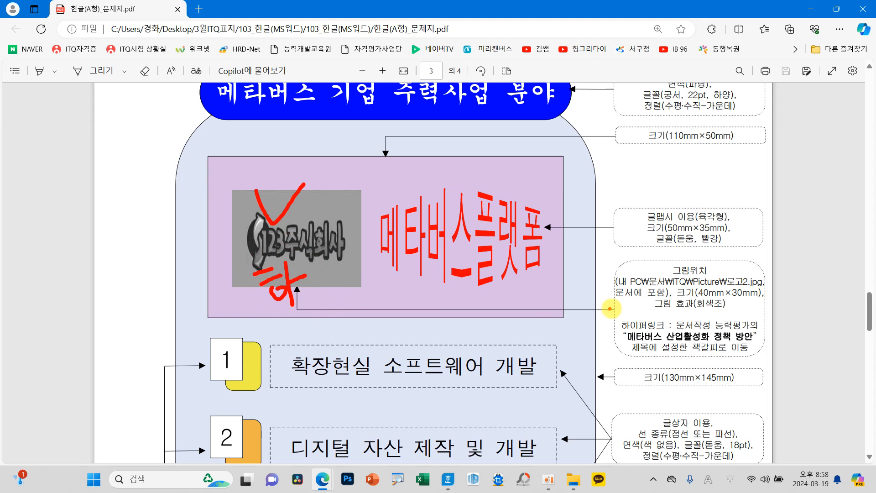
mouse_move(645, 292)
left_mouse_down()
mouse_move(631, 332)
mouse_move(605, 322)
mouse_move(652, 293)
left_mouse_up()
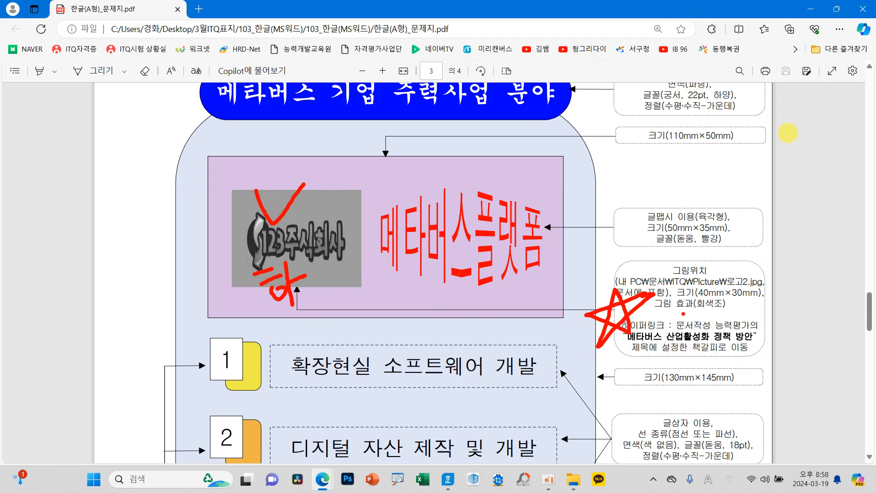
key("Escape")
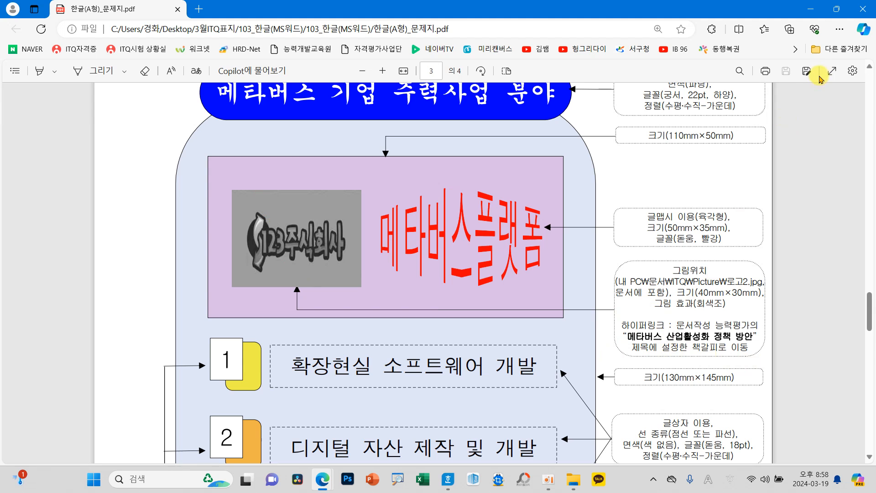
Step: Shrink the exam PDF window to sit beside the Hangul document and reduce its zoom until question 4's size callouts fit
left_click(837, 17)
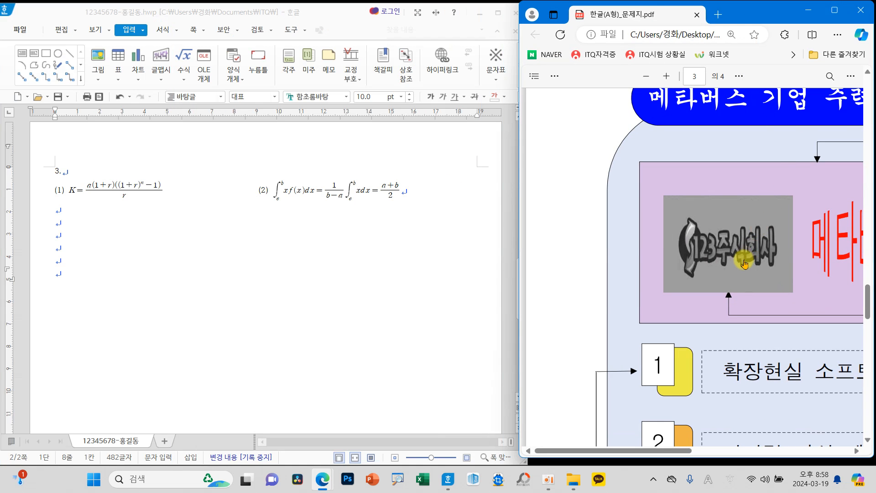
left_click_drag(646, 454, 681, 454)
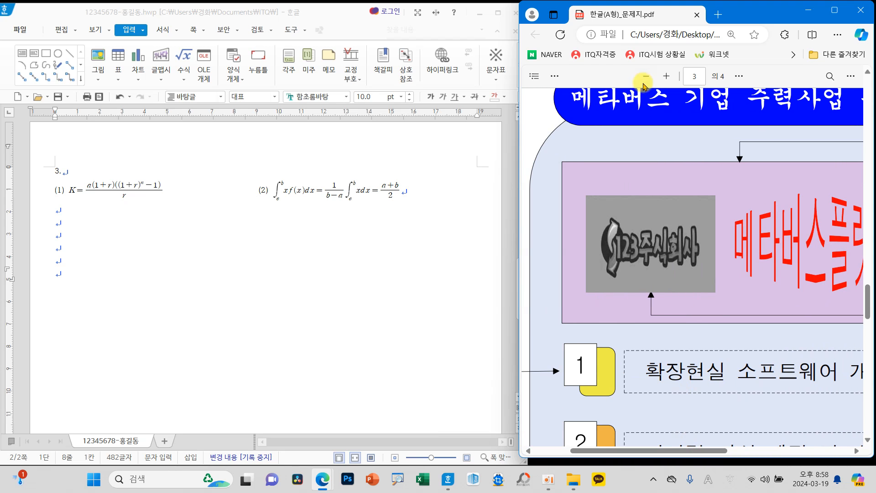
left_click(645, 77)
left_click(645, 77)
left_click(645, 78)
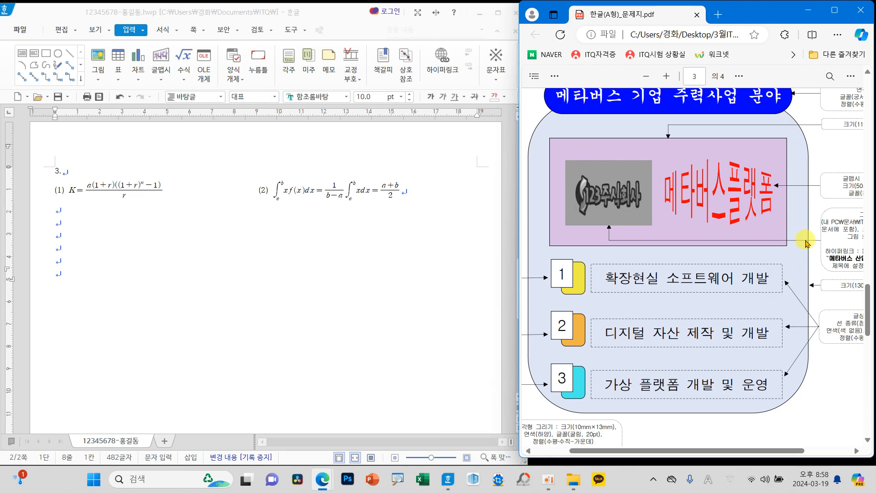
scroll(791, 388, "right", 3)
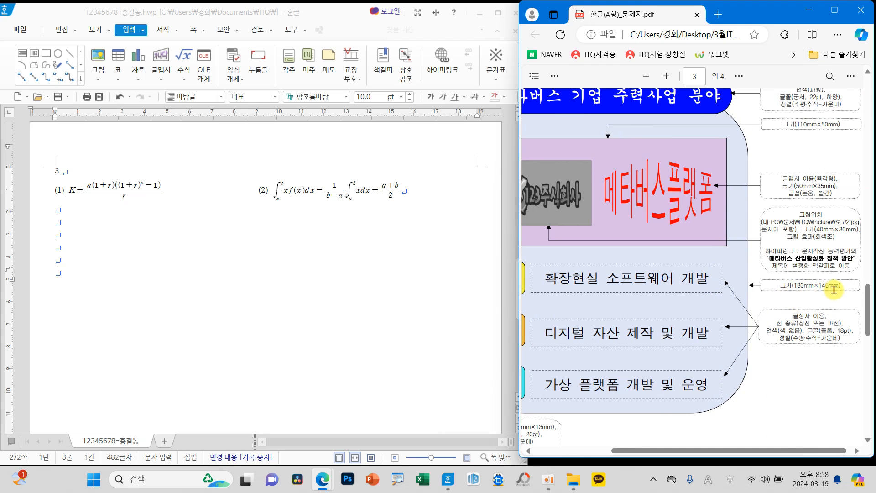
Step: Enter the question number "4." on the last blank line of the Hangul document and start a new line below it
left_click(61, 273)
type("4.")
scroll(255, 205, "down", 4)
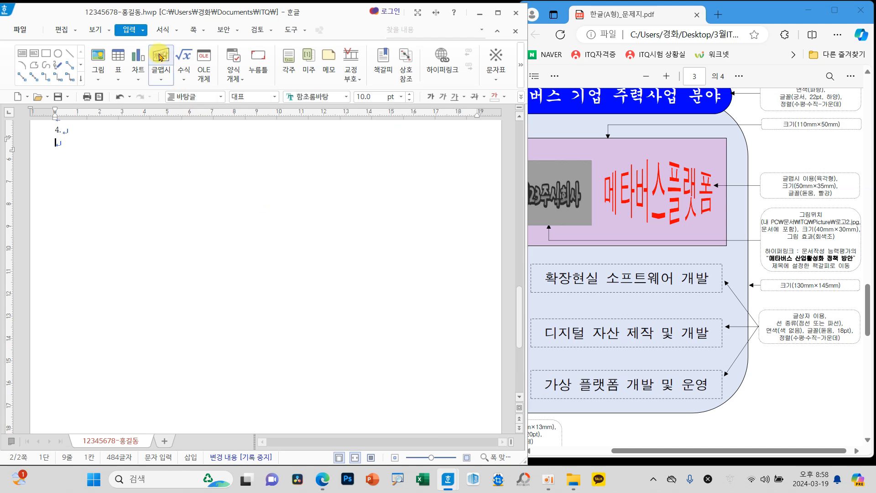
Step: Draw a rectangle below "4." and set its width to 130 mm and its height to 145 mm
left_click(46, 54)
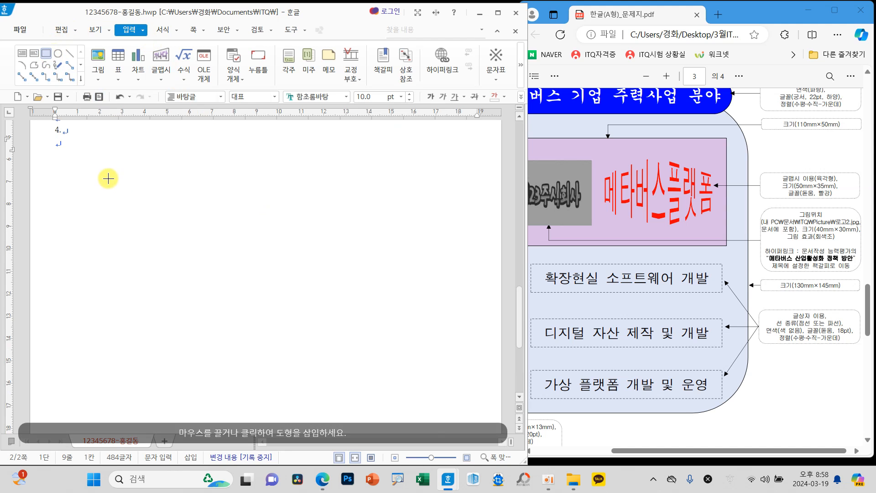
left_click_drag(83, 171, 290, 337)
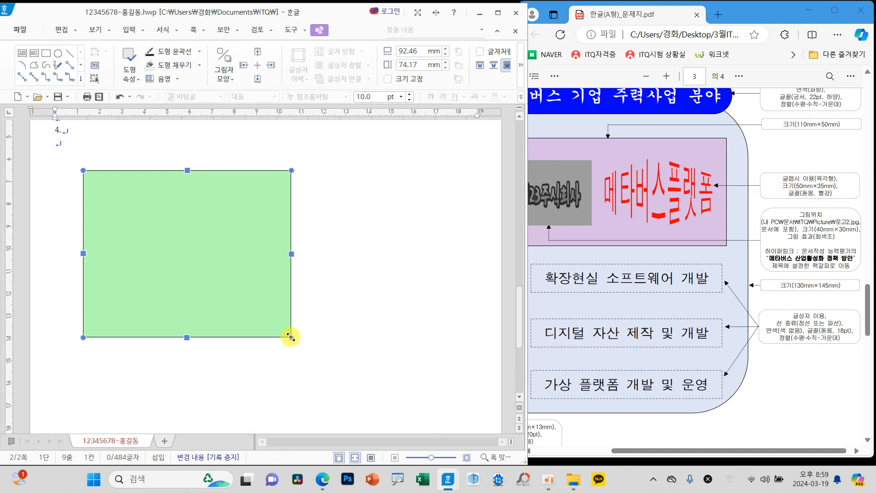
double_click(210, 258)
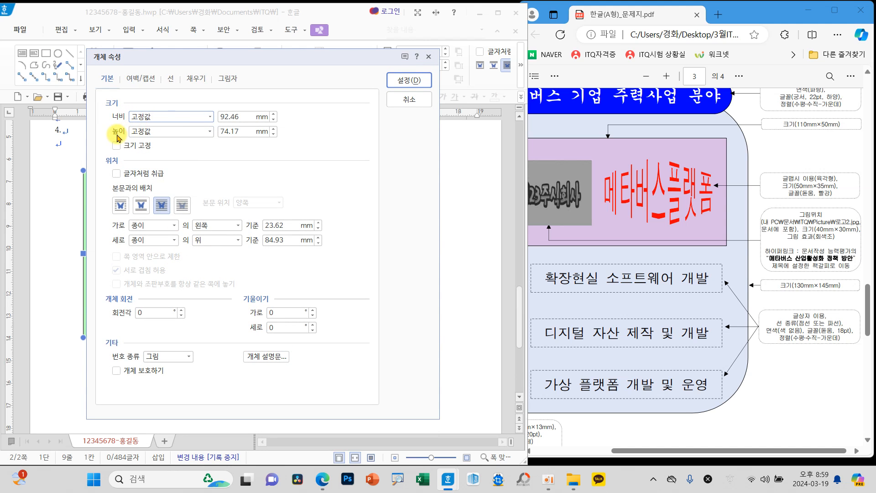
left_click_drag(242, 117, 198, 118)
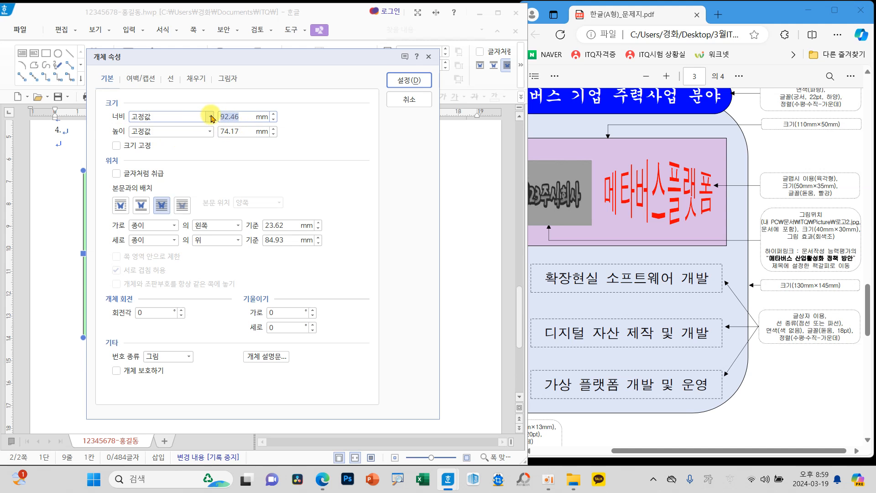
type("130")
left_click(236, 134)
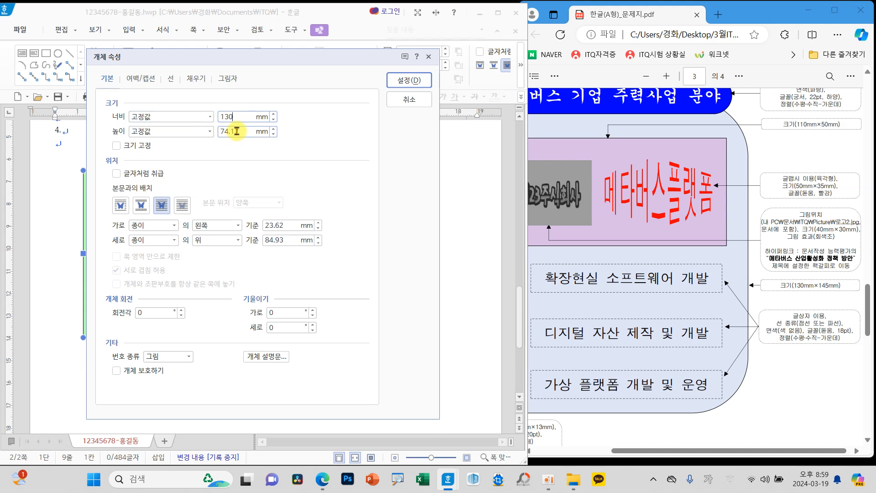
left_click(245, 132)
type("145")
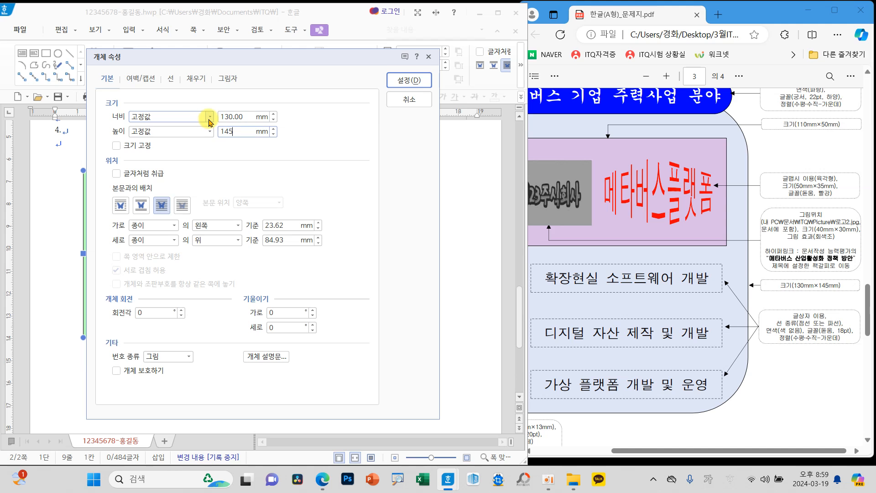
Step: Lock the size of the 130 × 145 mm rectangle and give it rounded corners
left_click(145, 147)
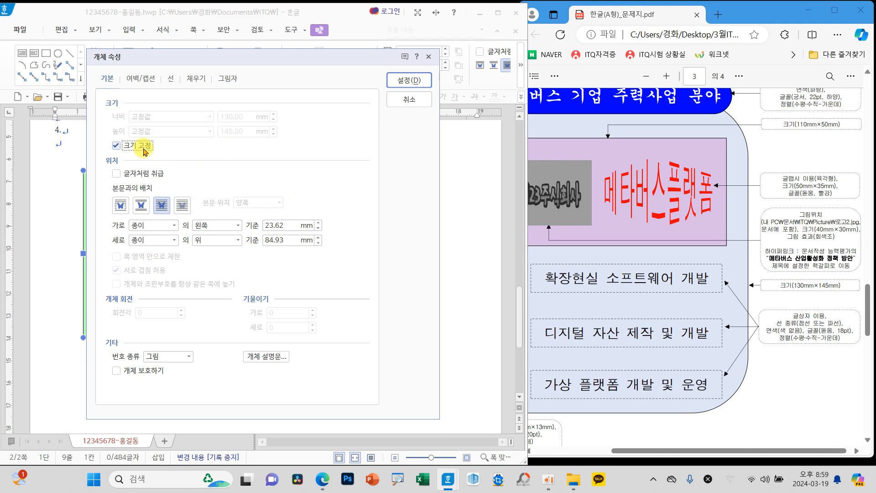
left_click(172, 79)
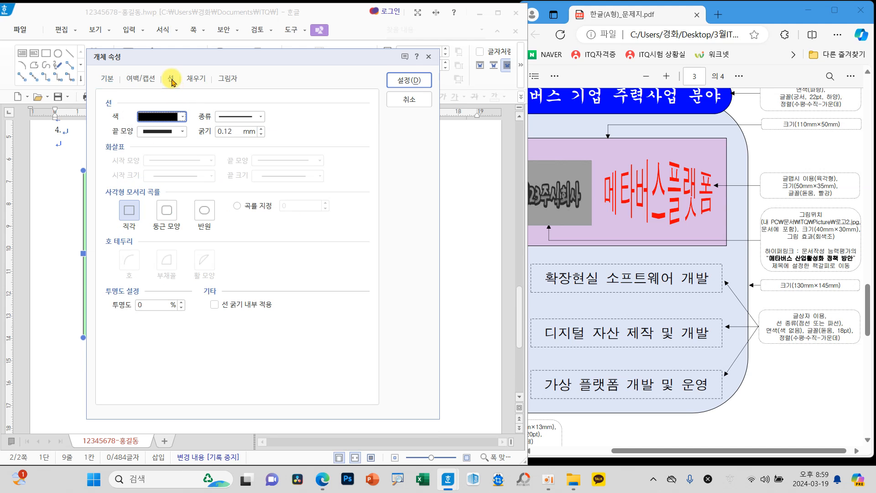
left_click(164, 211)
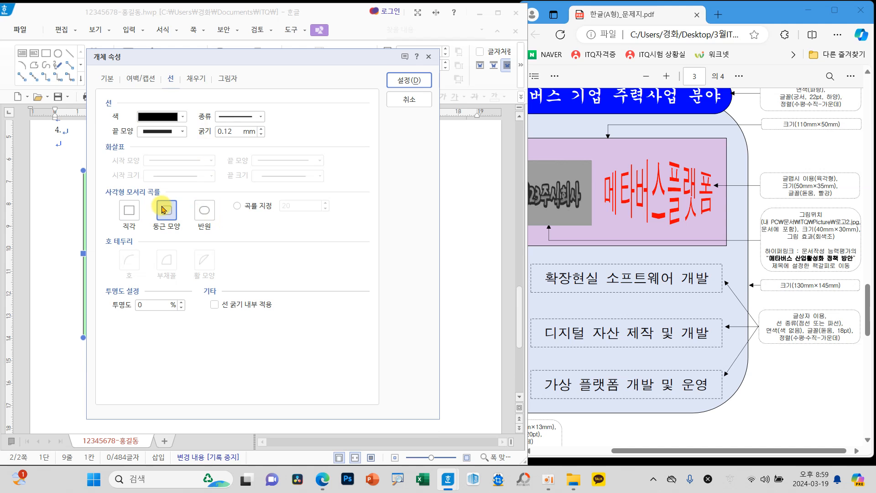
mouse_move(178, 230)
left_mouse_down()
mouse_move(156, 196)
mouse_move(182, 233)
left_mouse_up()
left_click_drag(85, 63, 127, 95)
mouse_move(153, 65)
left_mouse_down()
mouse_move(180, 93)
mouse_move(214, 91)
left_mouse_up()
left_click_drag(113, 109, 104, 135)
mouse_move(152, 108)
left_mouse_down()
mouse_move(151, 133)
mouse_move(219, 122)
mouse_move(204, 145)
left_mouse_up()
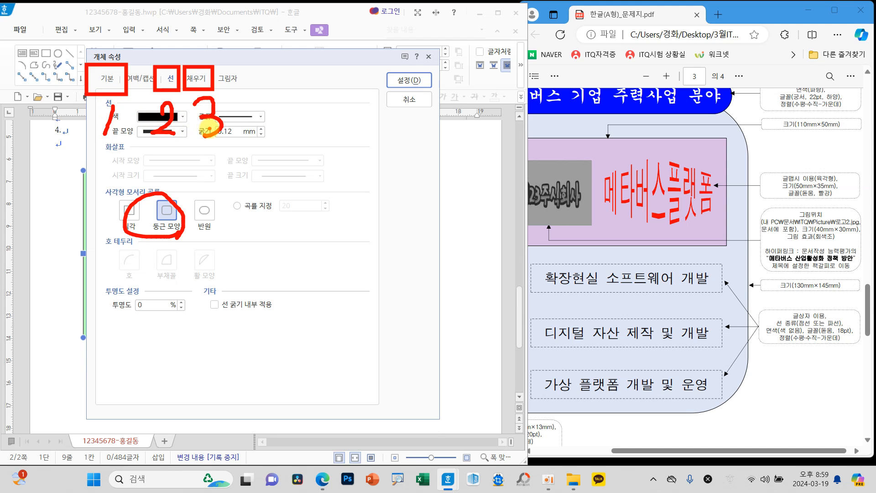
key("Escape")
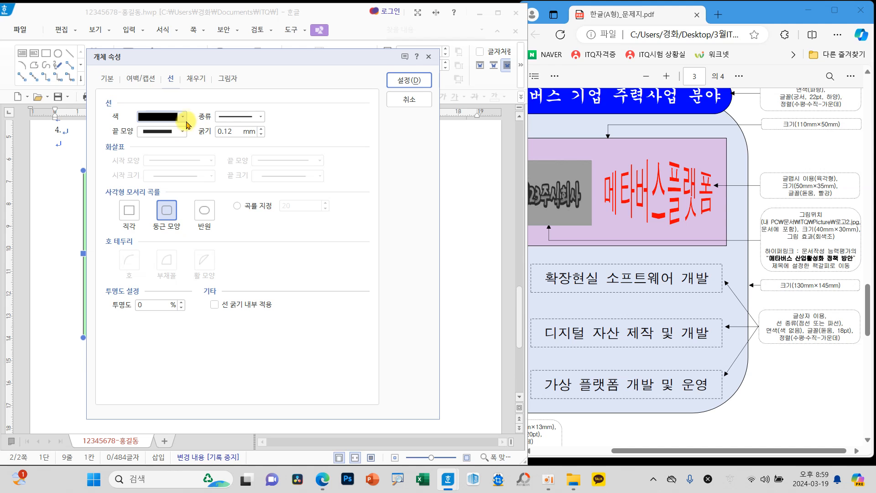
Step: Fill the rounded rectangle with a pale mint green and move it slightly to the right on the page
left_click(195, 82)
left_click(193, 142)
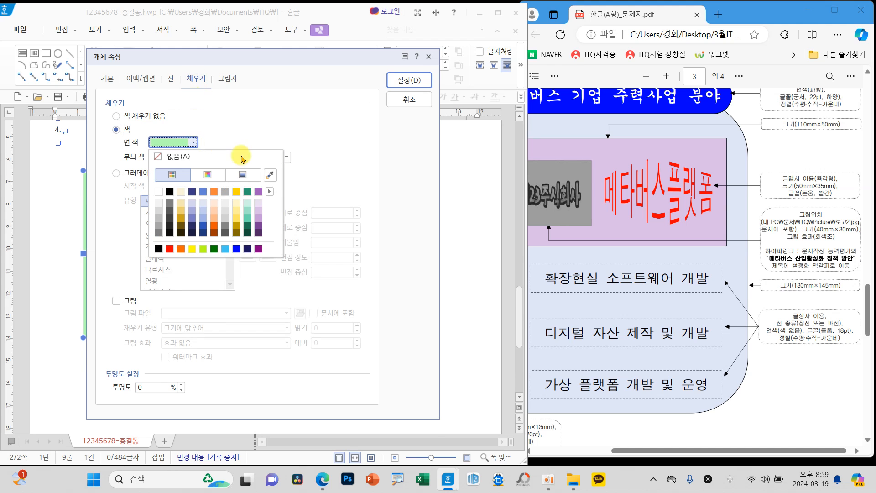
left_click(248, 206)
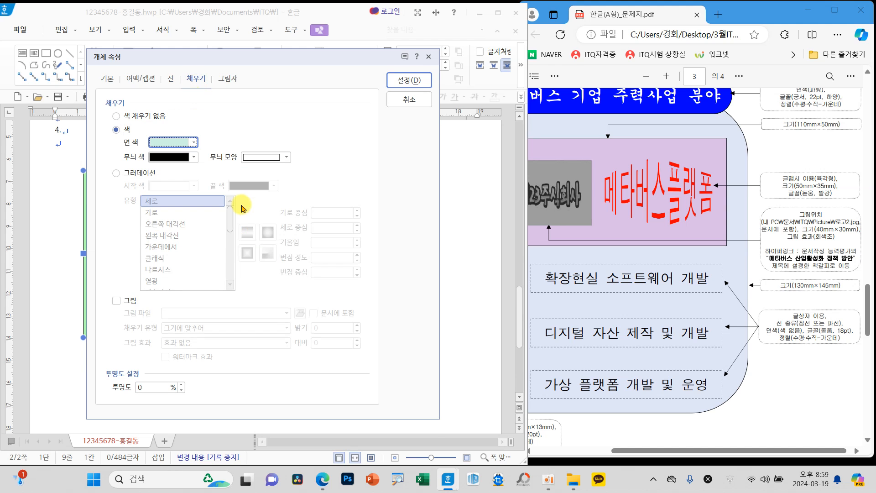
left_click(399, 81)
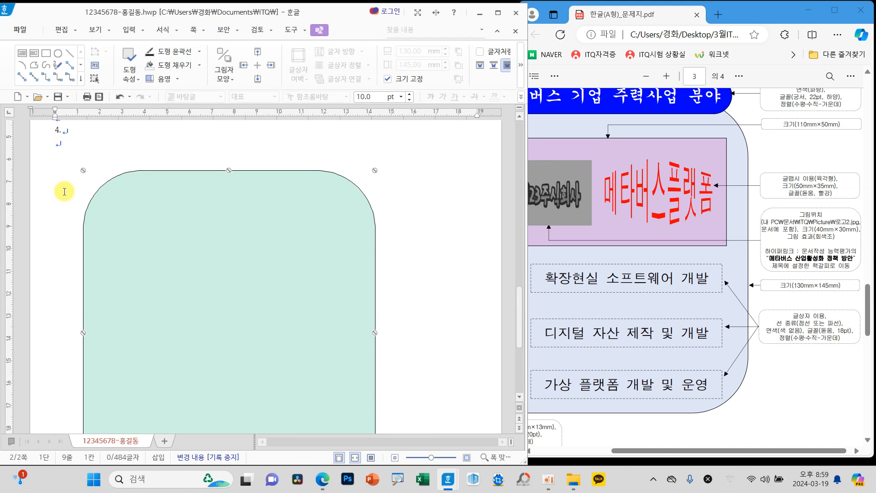
left_click_drag(128, 199, 143, 215)
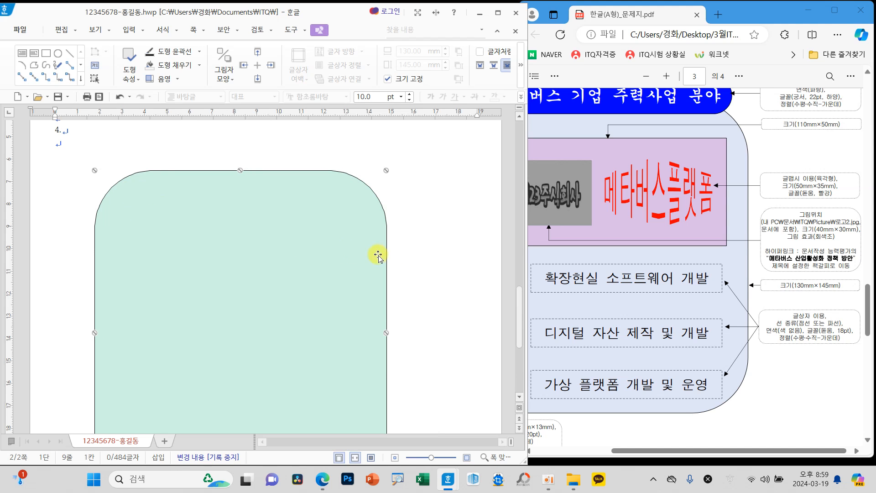
left_click(405, 256)
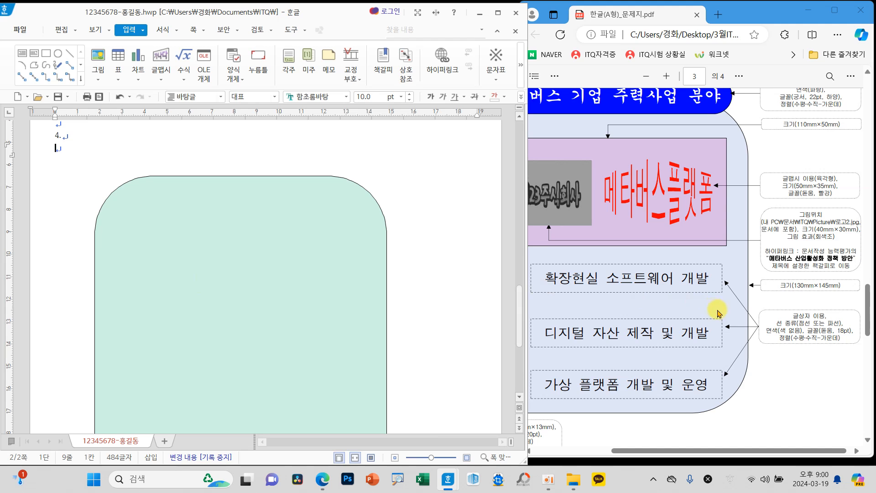
Step: Following the exam sheet's title callout, draw a horizontal text box about 130 mm wide and 27 mm high across the rounded rectangle's top edge
scroll(718, 312, "up", 3)
left_click_drag(725, 455, 694, 451)
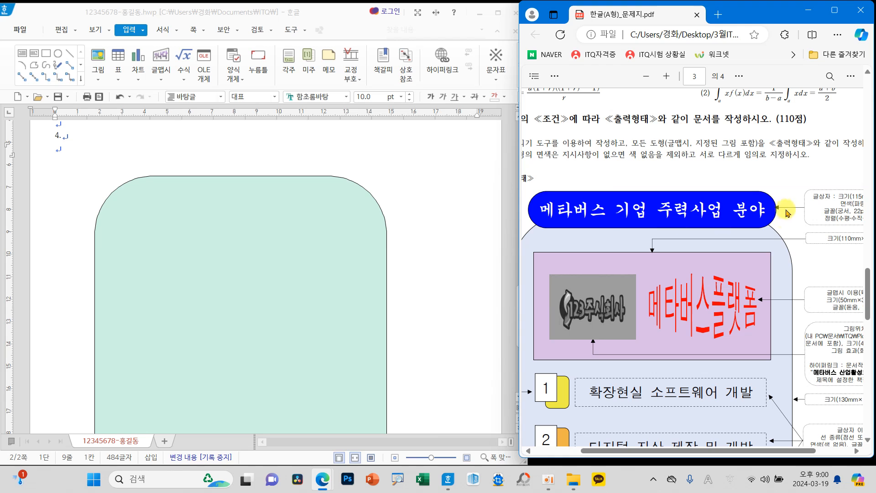
left_click_drag(760, 451, 794, 449)
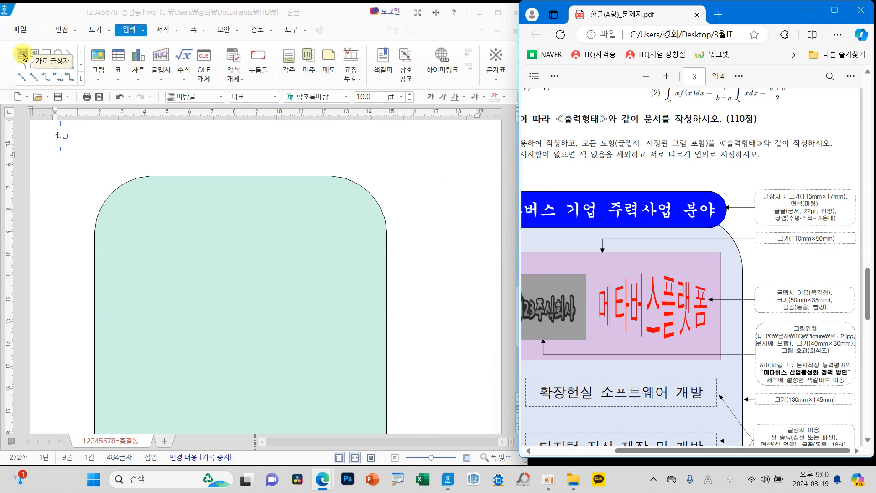
left_click(22, 57)
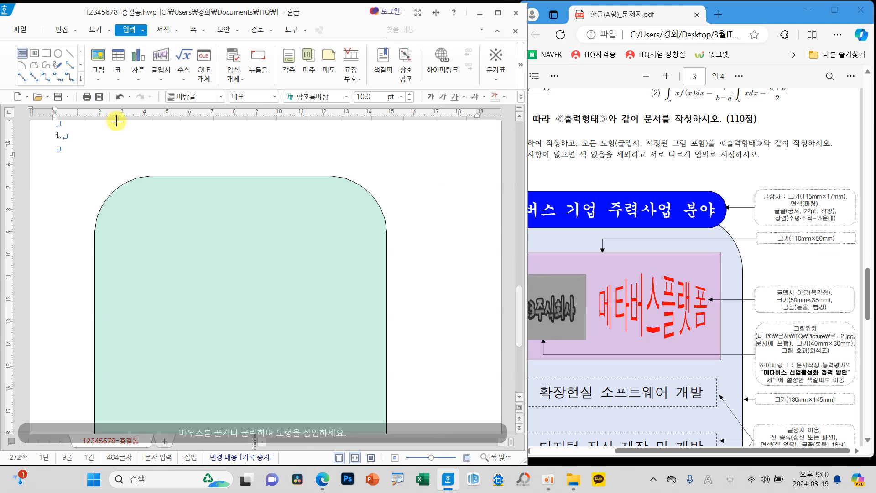
left_click_drag(96, 145, 388, 207)
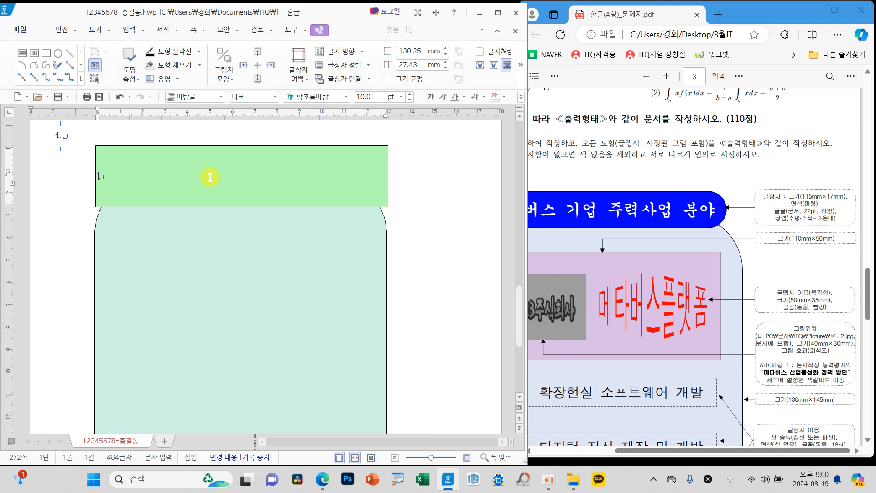
Step: Set the title text box's width to 115 mm and height to 17 mm, and lock its size
left_click(214, 149)
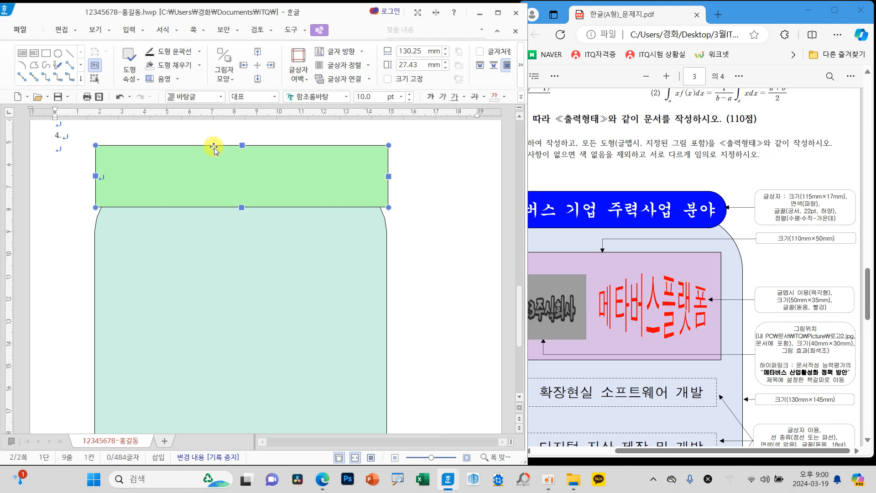
double_click(247, 177)
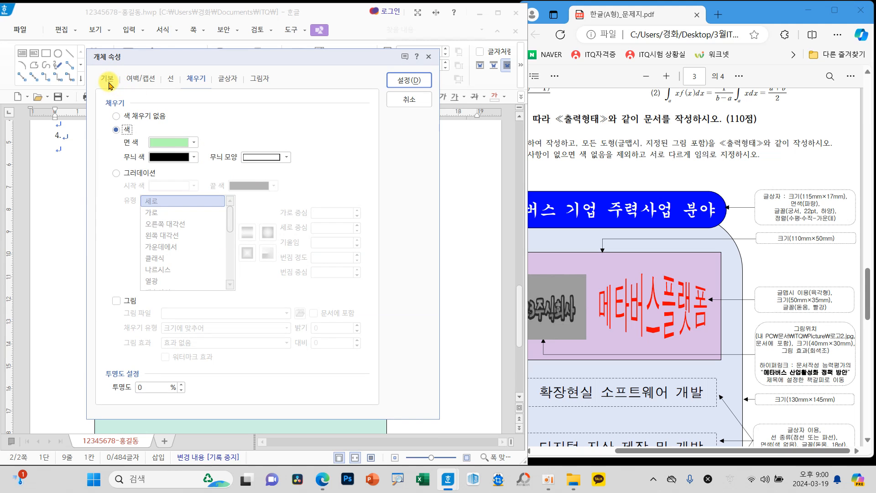
left_click_drag(109, 87, 115, 82)
mouse_move(171, 85)
left_mouse_down()
mouse_move(169, 74)
mouse_move(177, 91)
mouse_move(211, 77)
left_mouse_up()
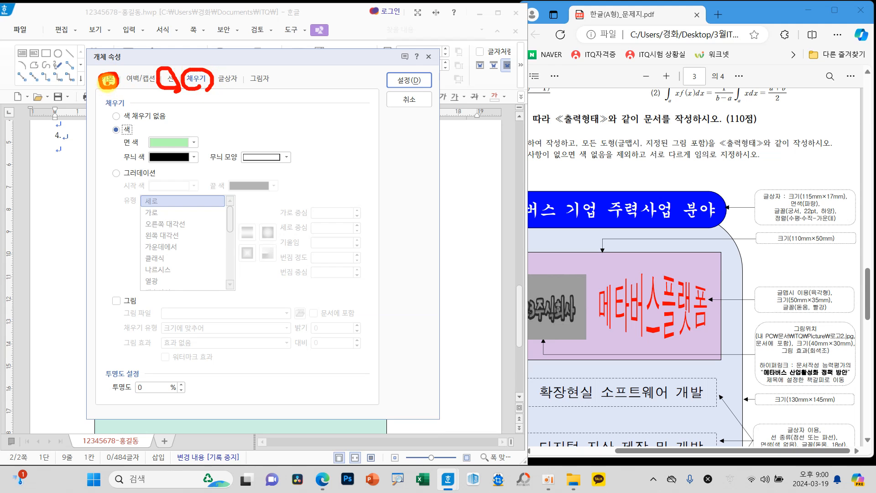
left_click(108, 81)
left_click_drag(246, 116, 203, 119)
type("115")
key("Tab")
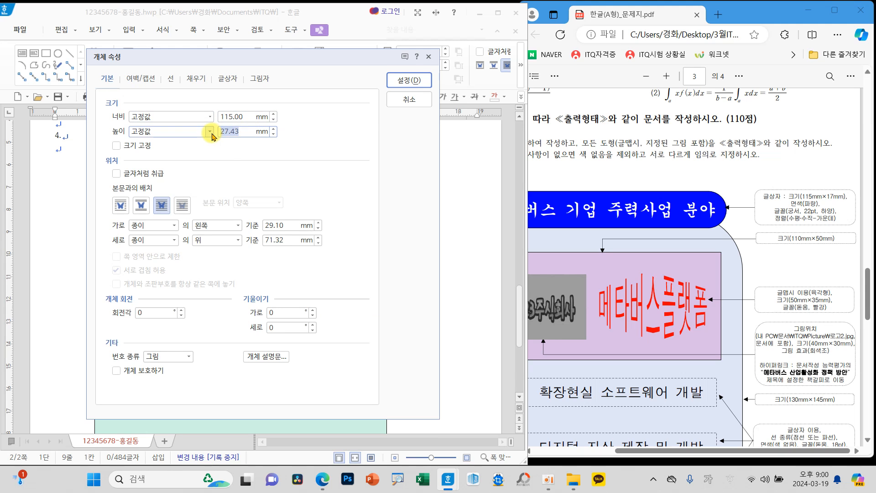
left_click(136, 148)
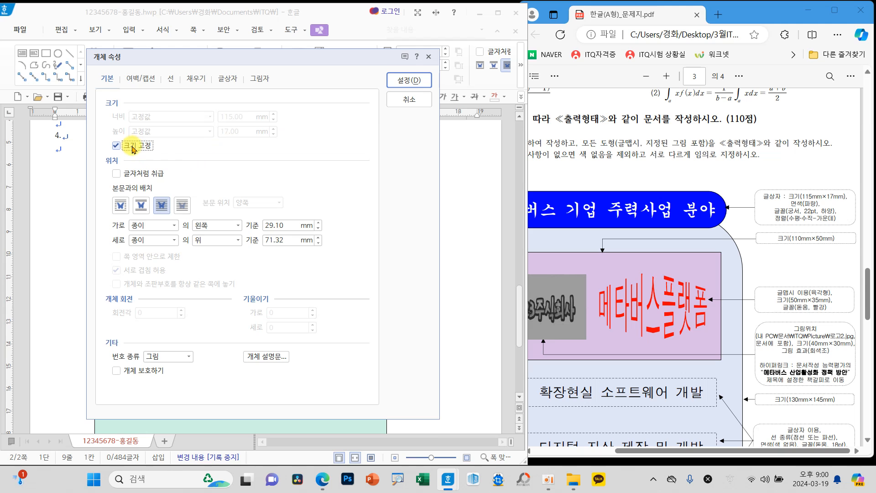
Step: Give the title text box semicircular (반원) ends
left_click(168, 80)
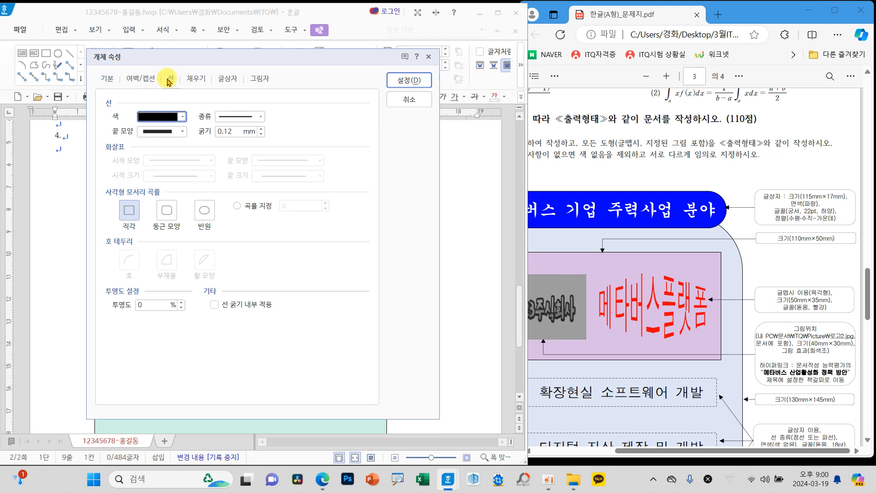
left_click(203, 210)
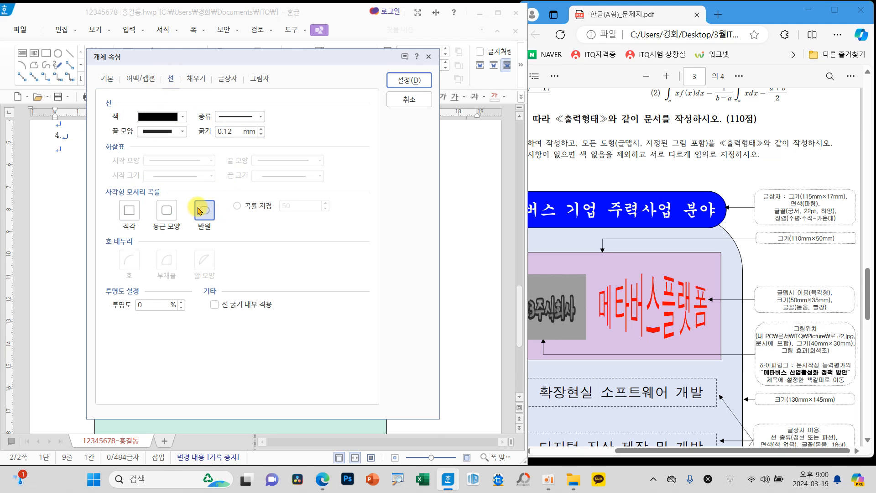
mouse_move(223, 224)
left_mouse_down()
mouse_move(175, 215)
mouse_move(229, 207)
mouse_move(223, 238)
left_mouse_up()
mouse_move(163, 66)
left_mouse_down()
mouse_move(167, 81)
mouse_move(189, 50)
left_mouse_up()
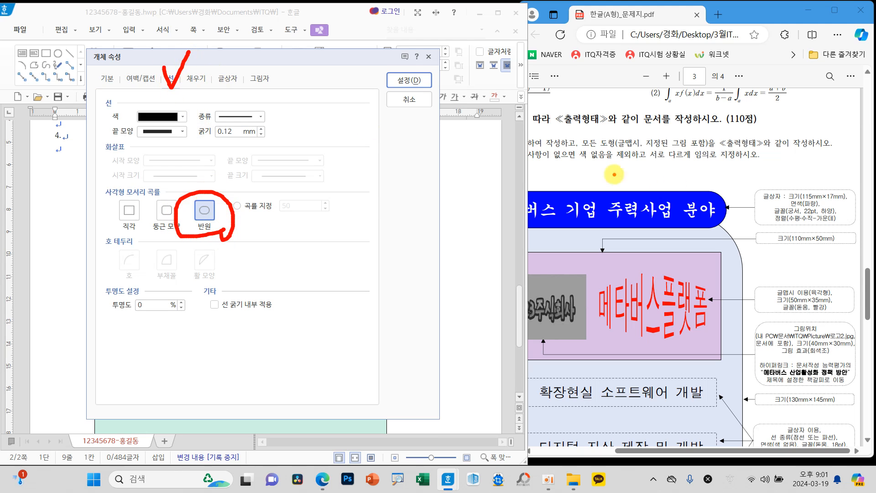
left_click_drag(788, 209, 803, 210)
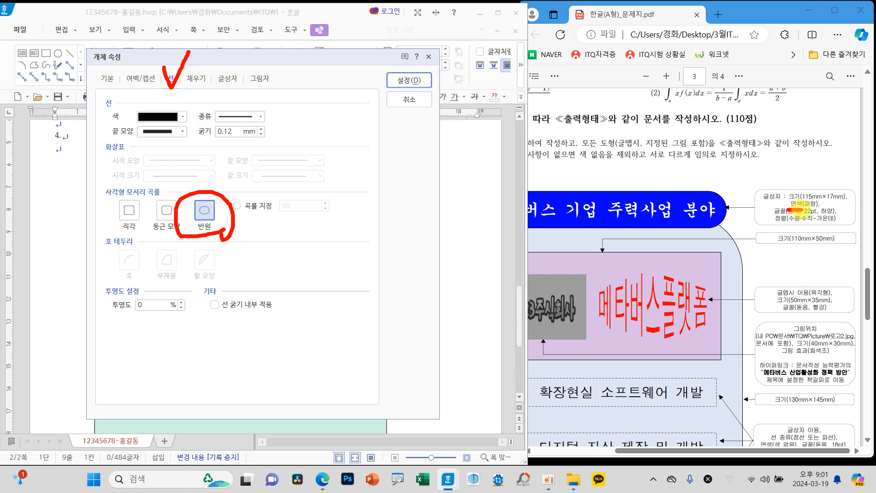
Step: Fill the title text box with blue and shift it slightly right and down over the rounded rectangle's top edge
left_click(197, 78)
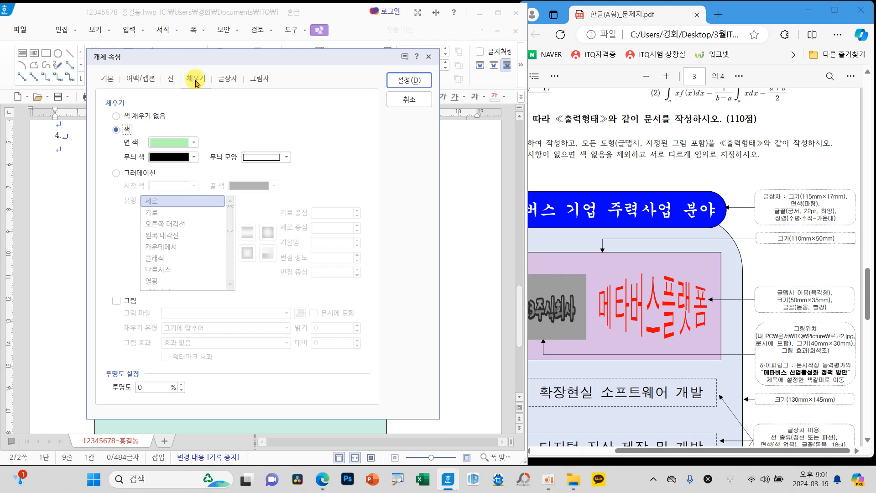
left_click(184, 143)
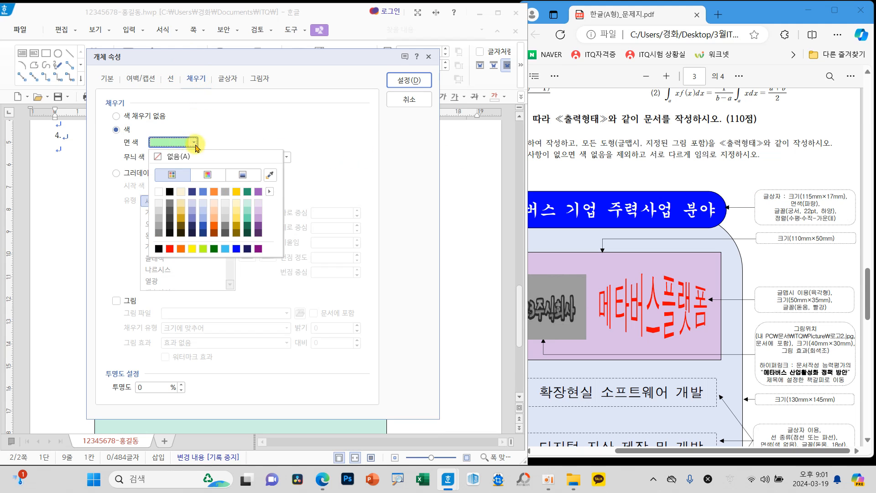
left_click(236, 249)
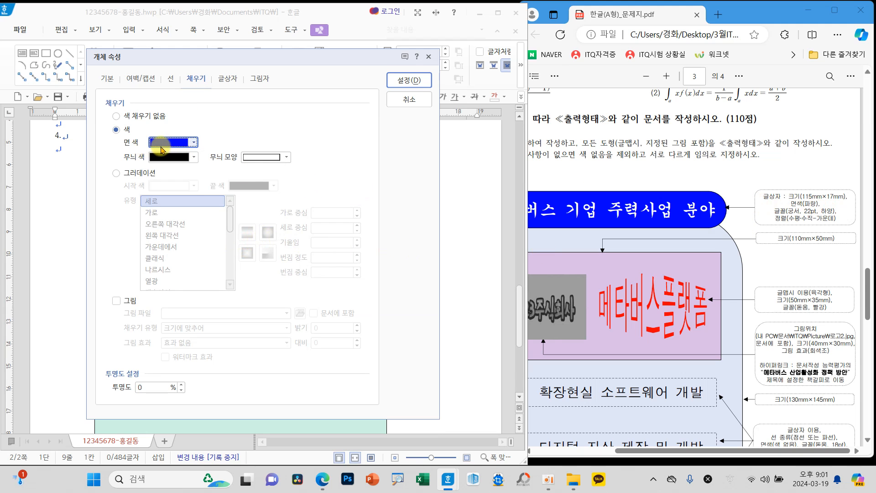
left_click(399, 86)
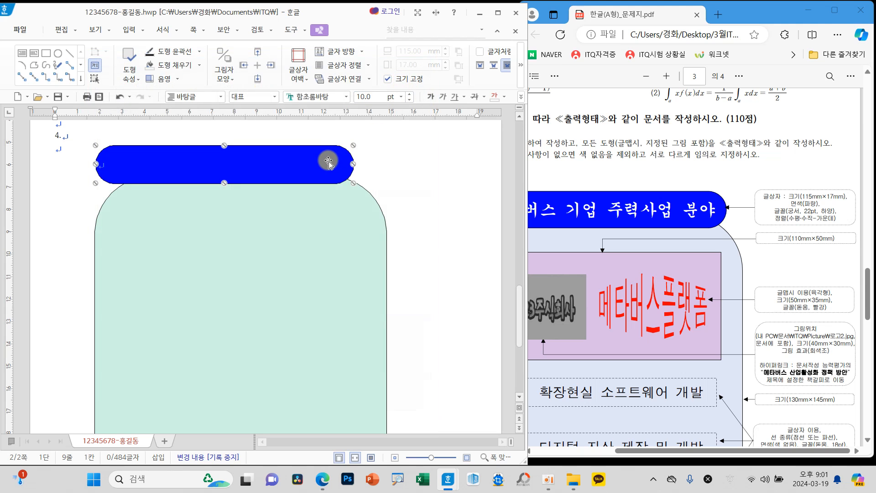
mouse_move(333, 160)
left_mouse_down()
mouse_move(348, 158)
mouse_move(327, 166)
left_mouse_up()
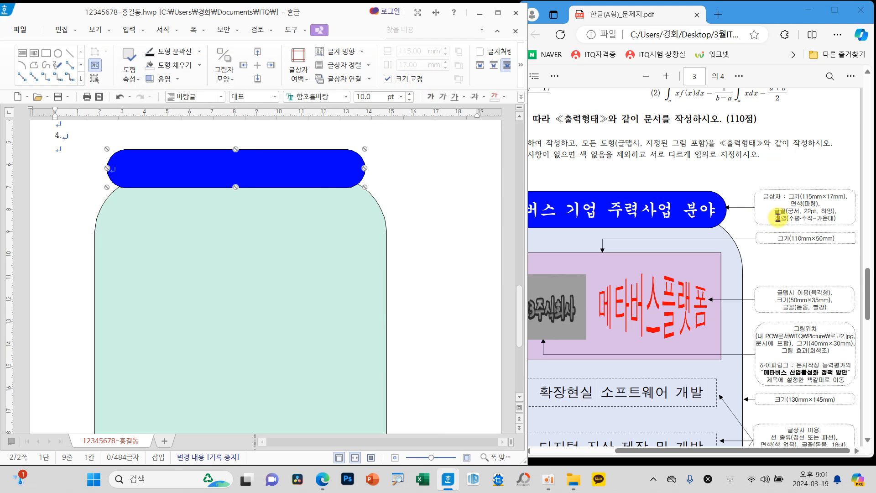
Step: Set the title text box's font to 궁서, 22 pt, with white text
left_click(348, 97)
left_click_drag(500, 240, 495, 117)
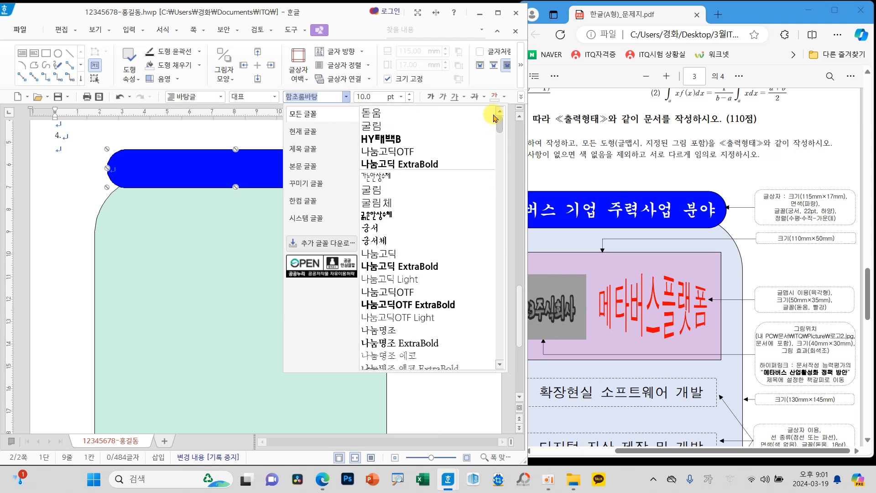
left_click(377, 228)
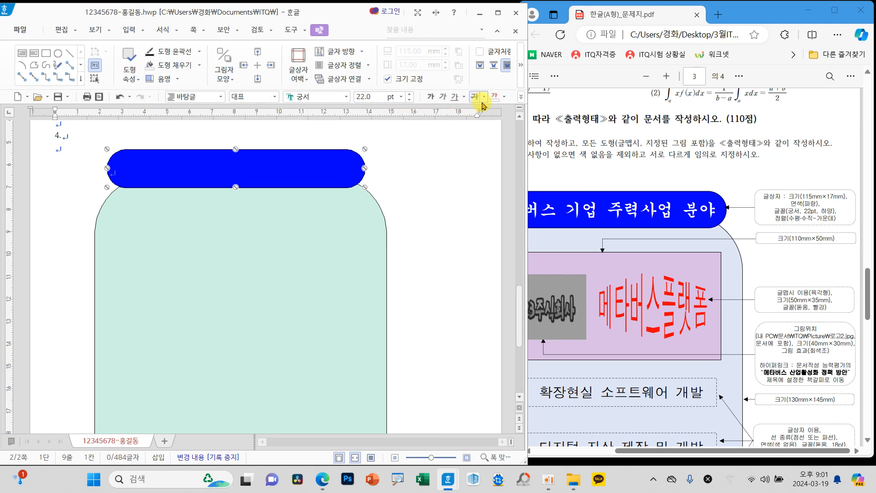
left_click(504, 96)
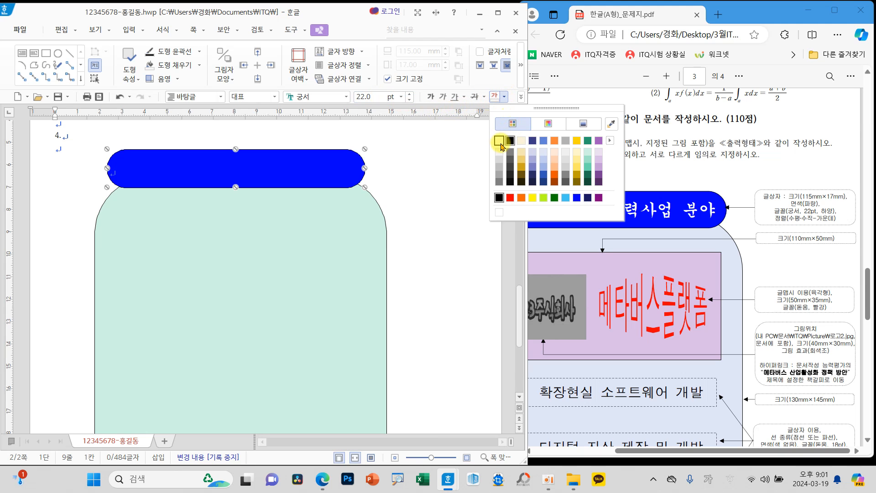
left_click(499, 141)
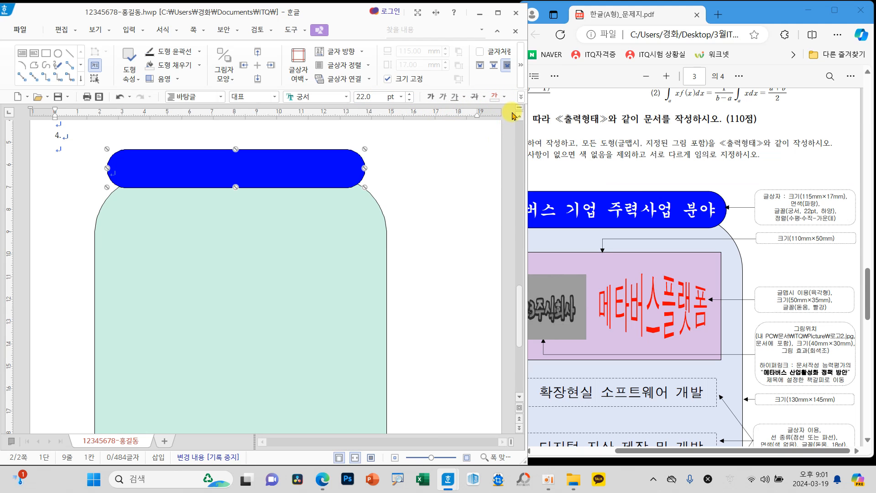
Step: Center-align the title text box's paragraph and move the box slightly right to center it above the rounded rectangle
left_click(520, 98)
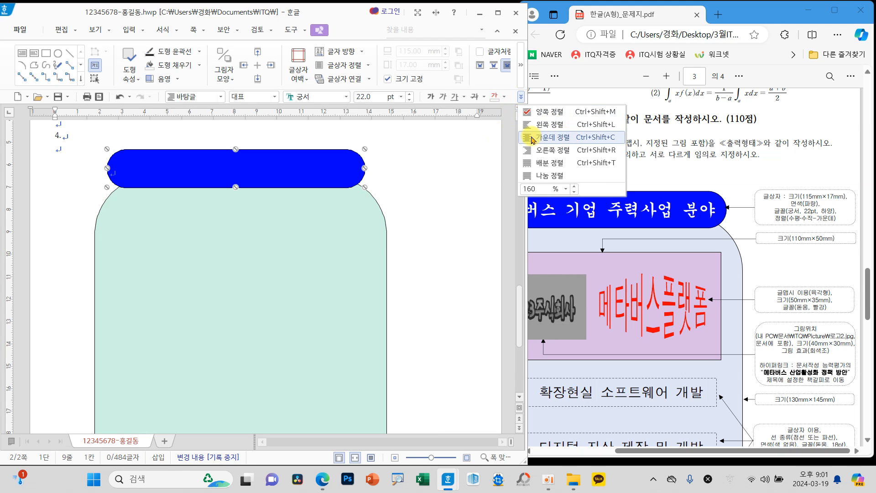
left_click(565, 138)
left_click_drag(334, 168, 335, 170)
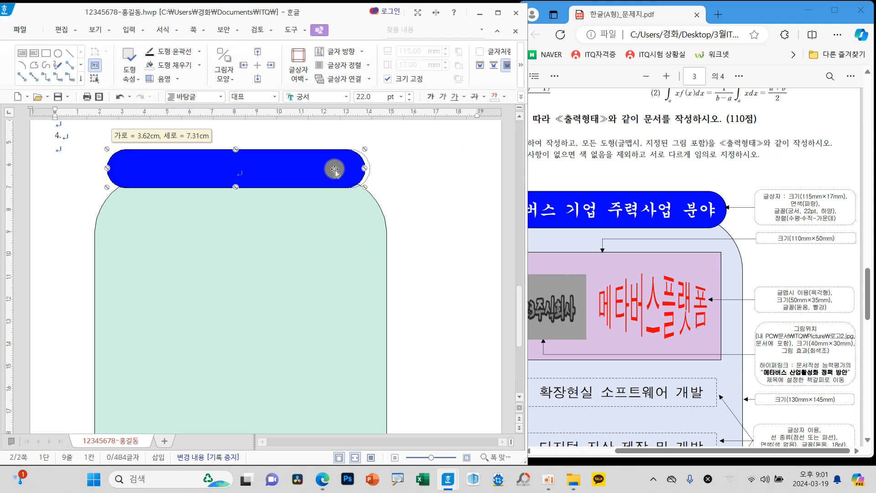
left_click_drag(337, 170, 346, 169)
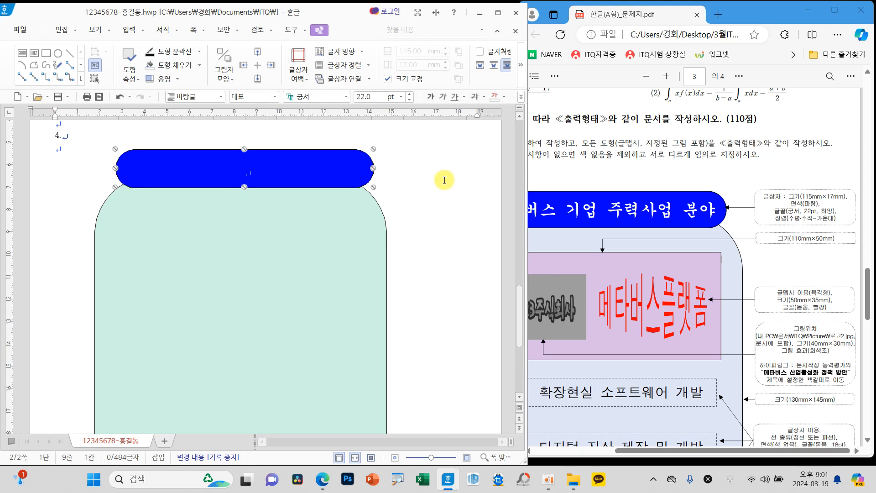
Step: Enter the title 메타버스 기업 주력사업 분야 in the blue text box
left_click(449, 181)
left_click_drag(674, 451, 649, 451)
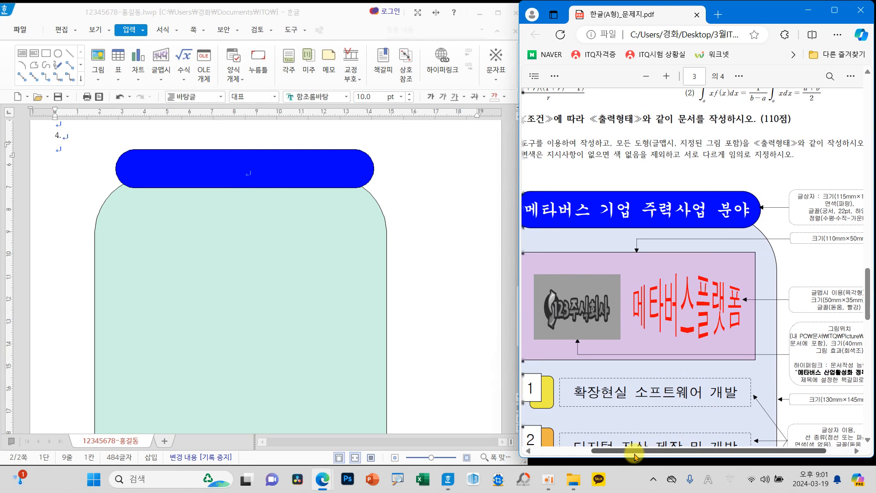
left_click(245, 174)
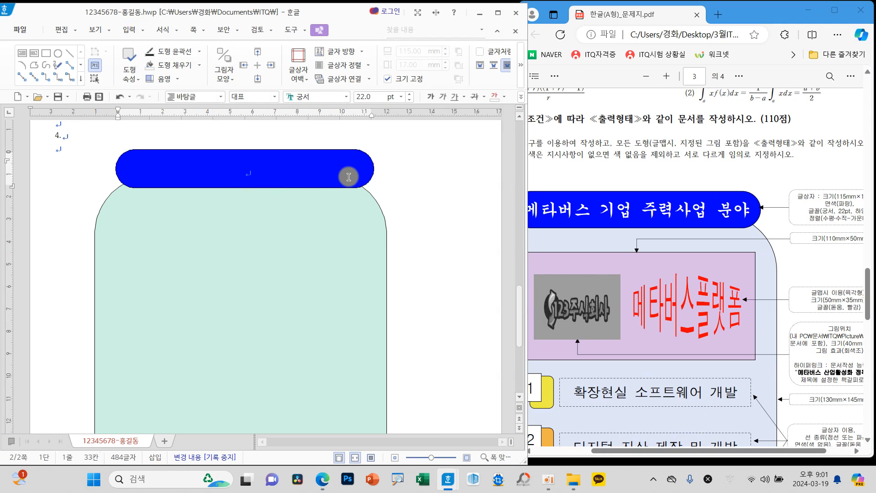
type("메타버스 기")
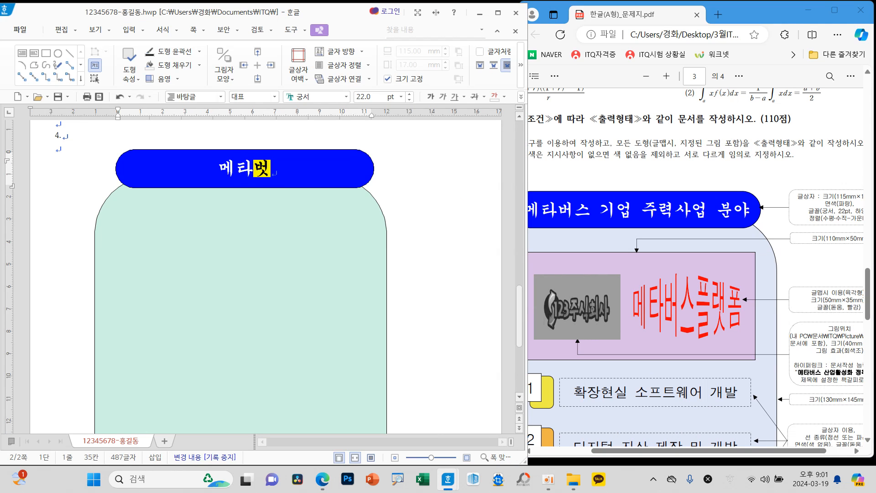
type("업 주력사업 분야")
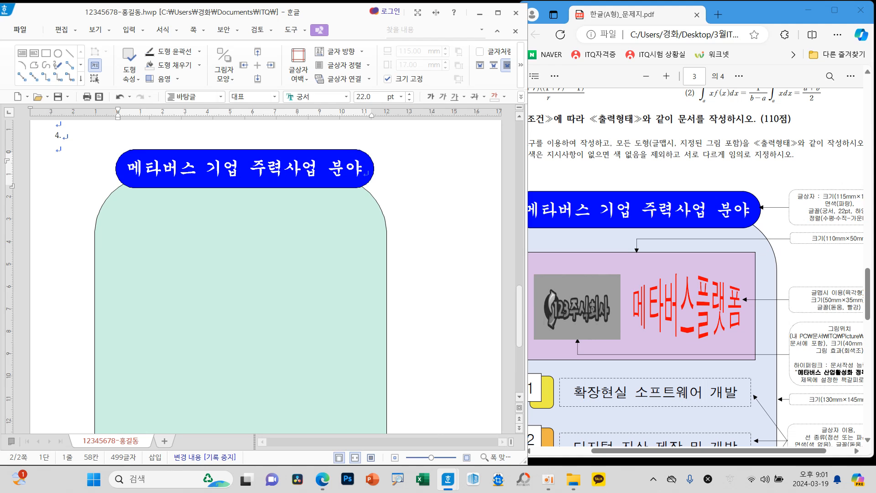
Step: Nudge the title text box slightly left to center it over the rounded rectangle
key("Escape")
key("Left")
key("Left")
key("Left")
key("Left")
key("Left")
key("Left")
key("Left")
key("Left")
key("Left")
key("Left")
key("Left")
key("Left")
key("Left")
key("Left")
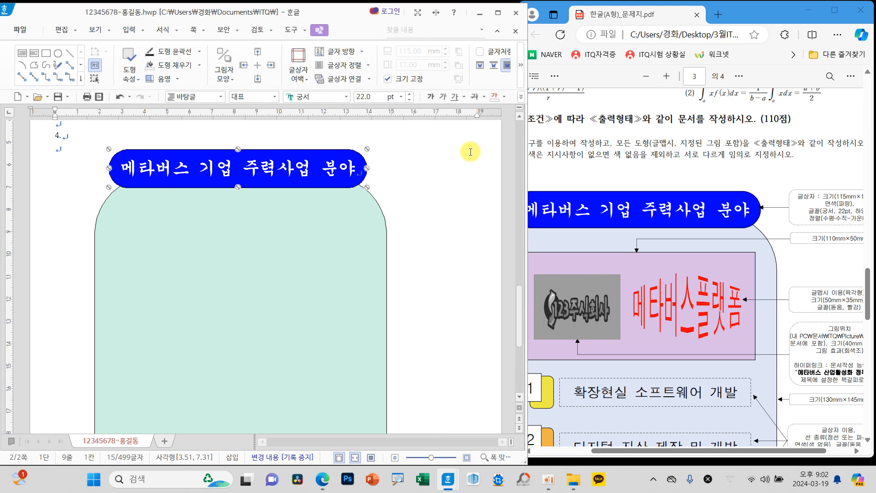
left_click(452, 210)
Step: Draw a rectangle about 78 × 43 mm overlapping the right edge of the large rounded rectangle
scroll(463, 292, "down", 1)
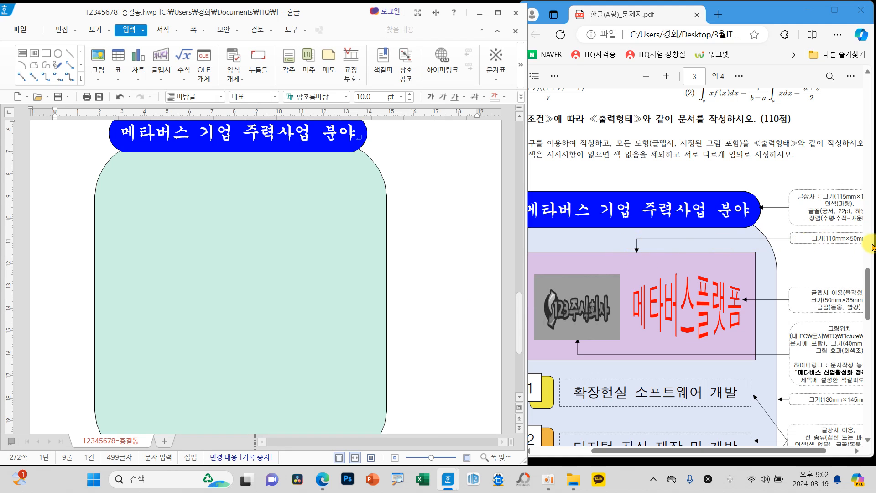
left_click(46, 53)
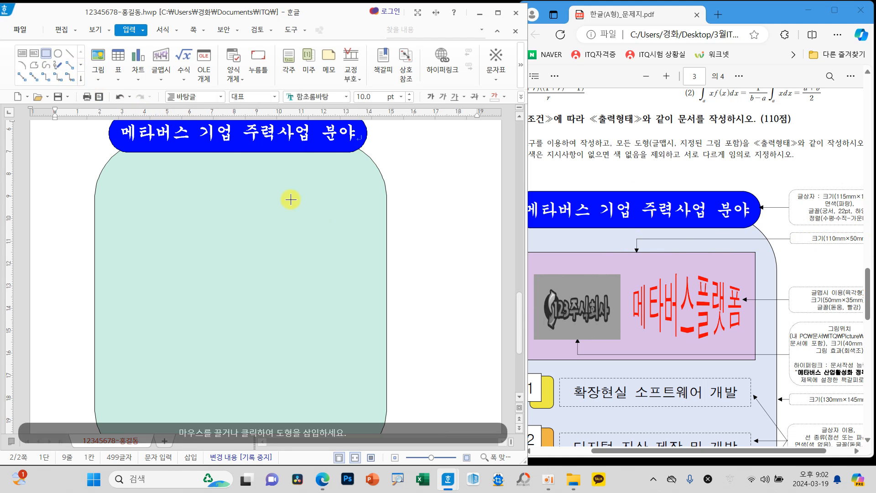
left_click_drag(295, 230, 471, 326)
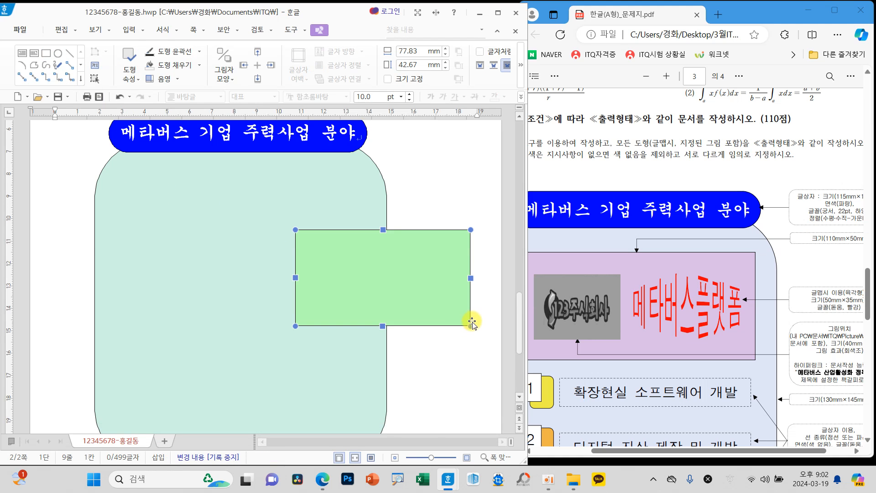
Step: Set the new rectangle's size to 110 mm wide and 50 mm high, and lock its size (크기 고정)
double_click(420, 298)
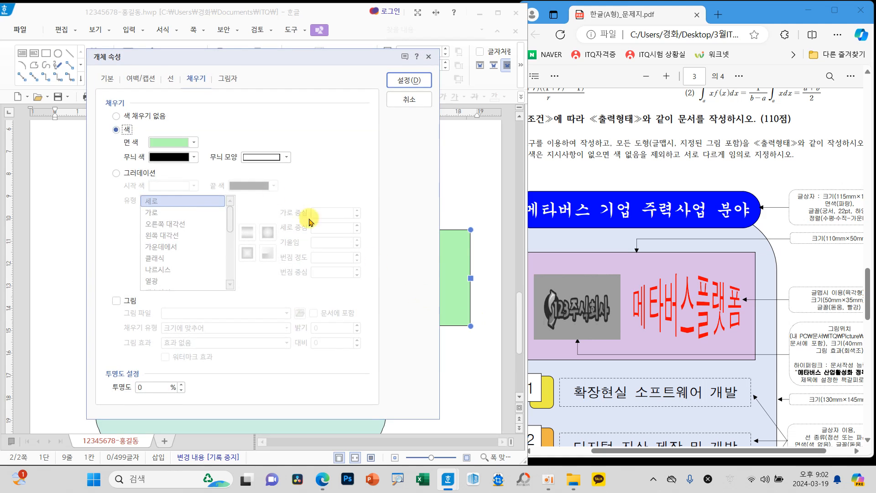
left_click(108, 78)
left_click(238, 117)
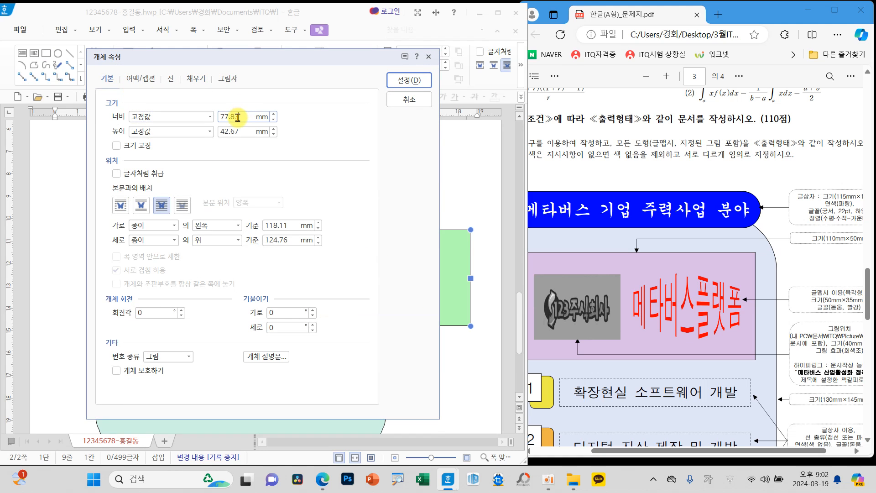
left_click_drag(237, 118, 266, 119)
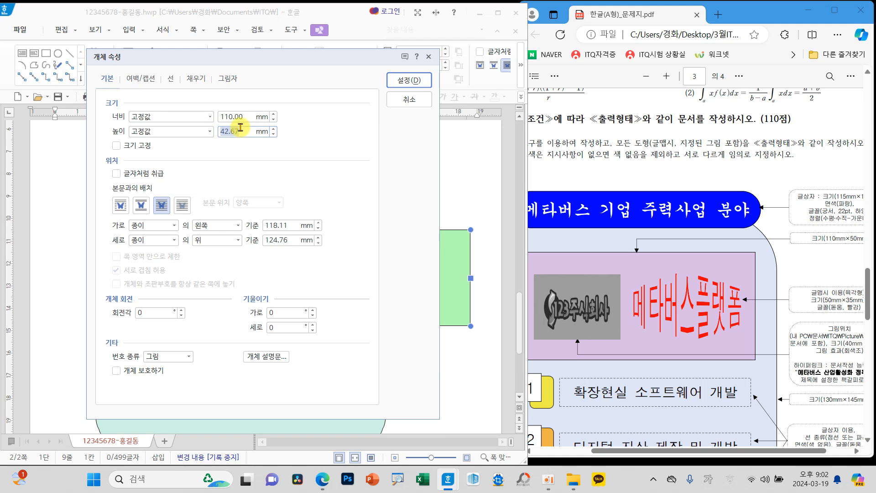
left_click(116, 145)
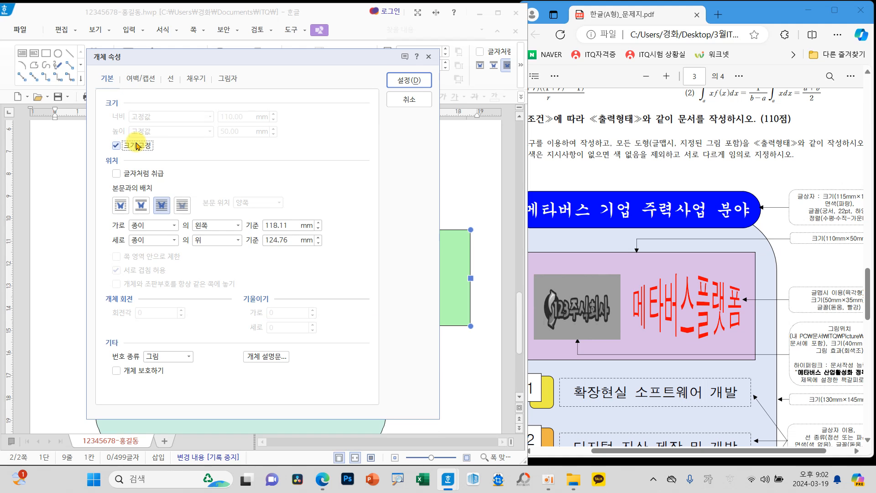
Step: Fill the 110 × 50 mm rectangle with light purple
left_click(170, 78)
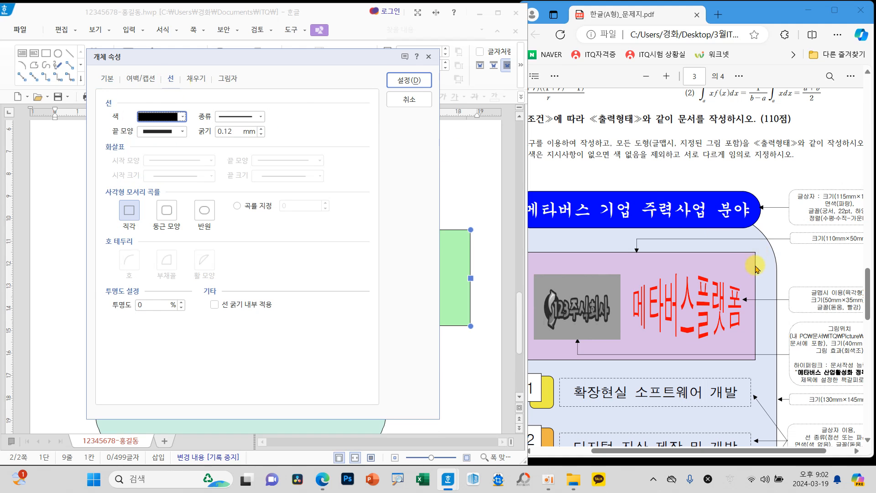
left_click(196, 79)
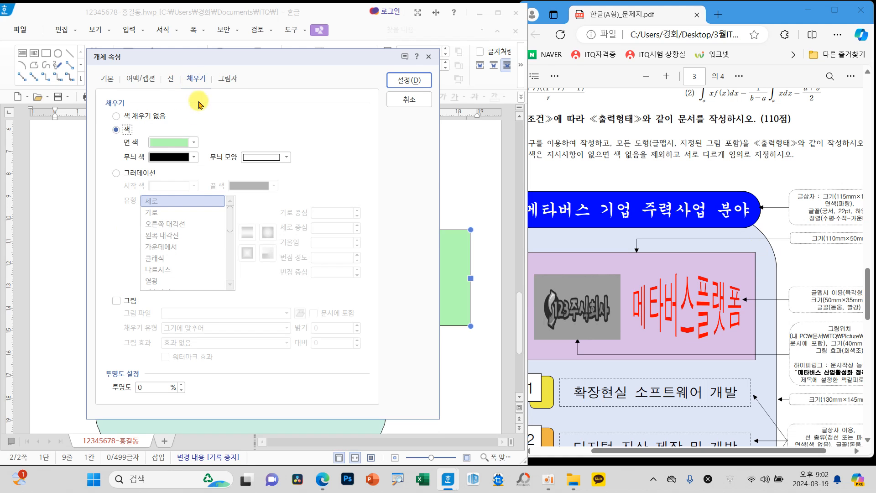
left_click(193, 142)
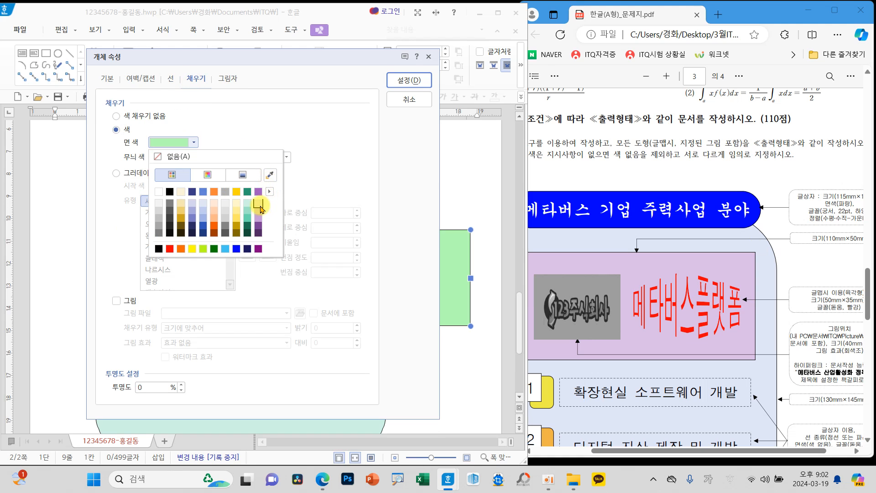
left_click(260, 209)
left_click(408, 80)
Step: Move the light purple rectangle below the title, centered in the upper part of the rounded rectangle
left_click_drag(453, 270, 276, 238)
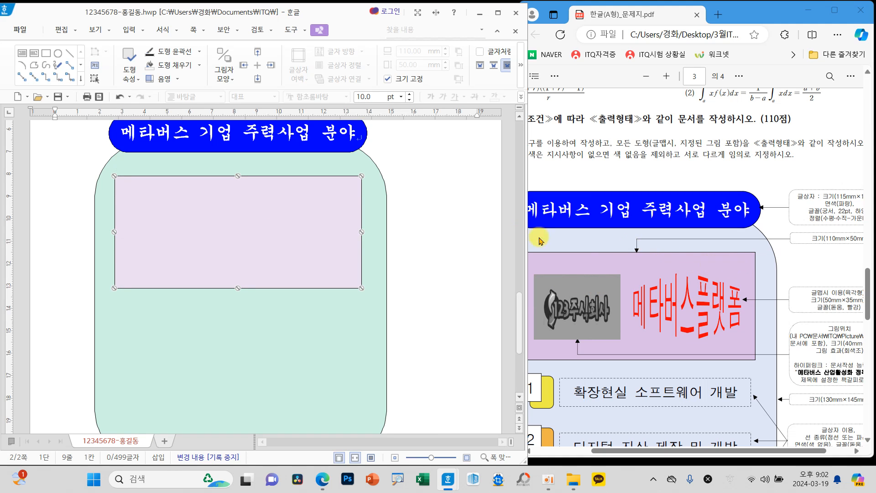
left_click_drag(330, 226, 332, 227)
left_click(446, 250)
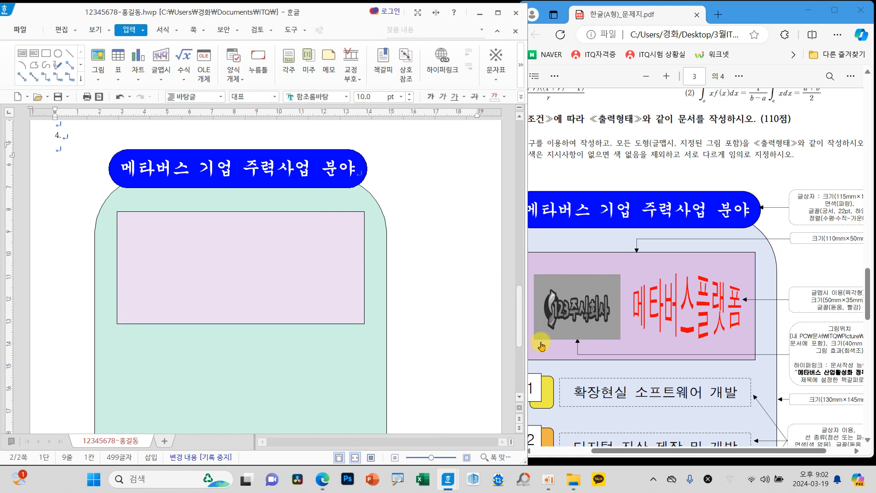
Step: Check the picture specification in the exam sheet and choose the picture 로고2 from the Documents ITQ\Picture folder for insertion
left_click_drag(648, 451, 717, 452)
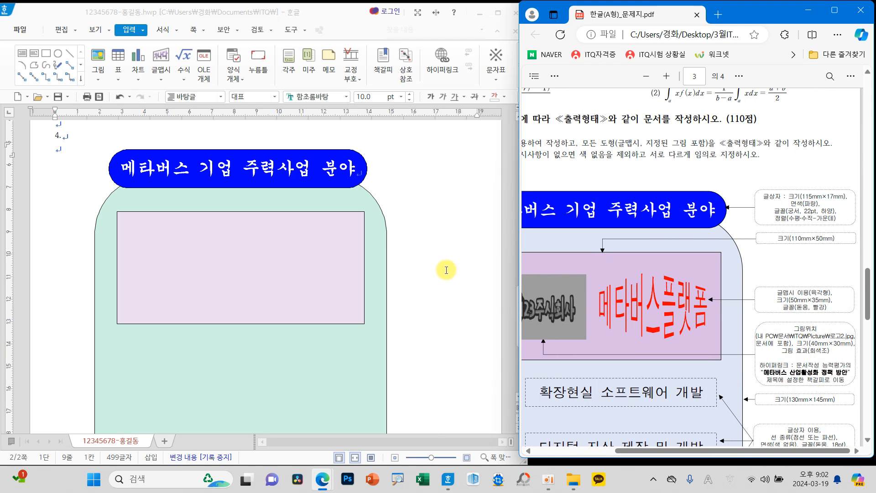
left_click(429, 267)
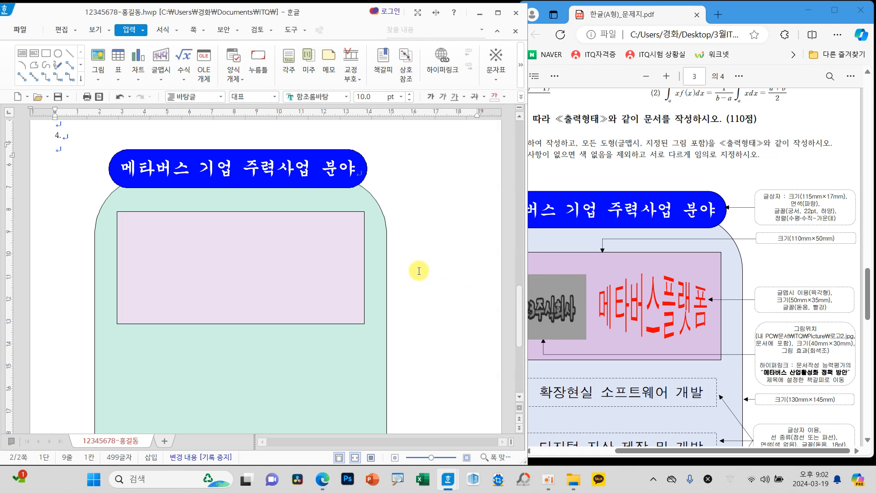
left_click(97, 58)
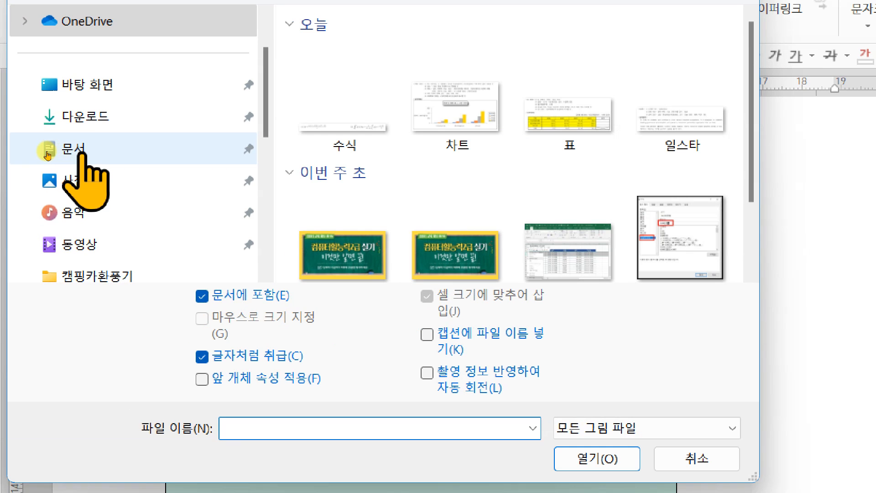
left_click(47, 153)
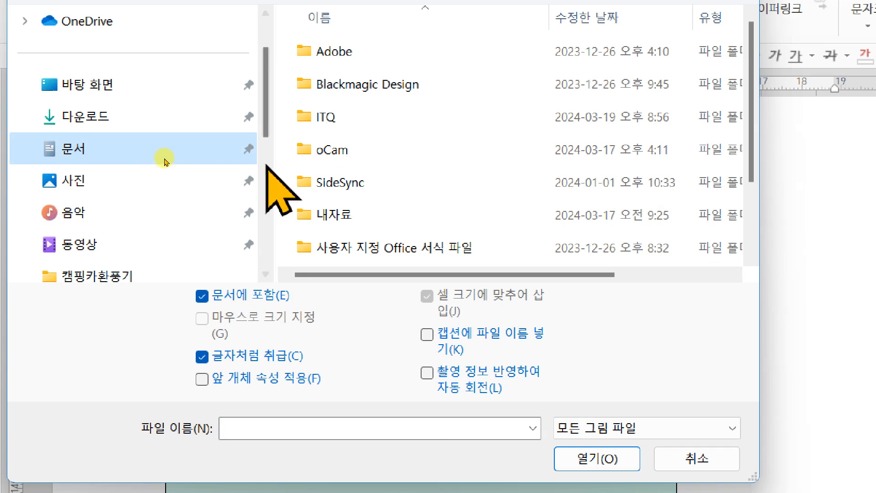
double_click(321, 117)
left_click(358, 79)
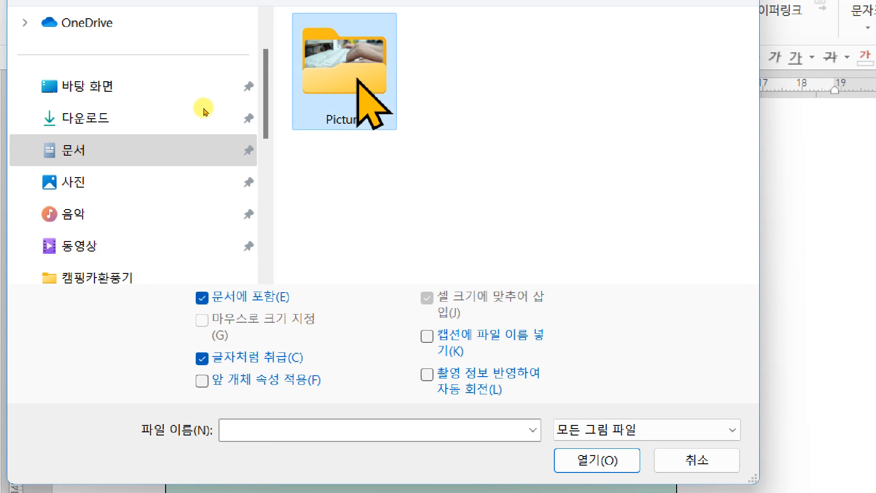
double_click(357, 78)
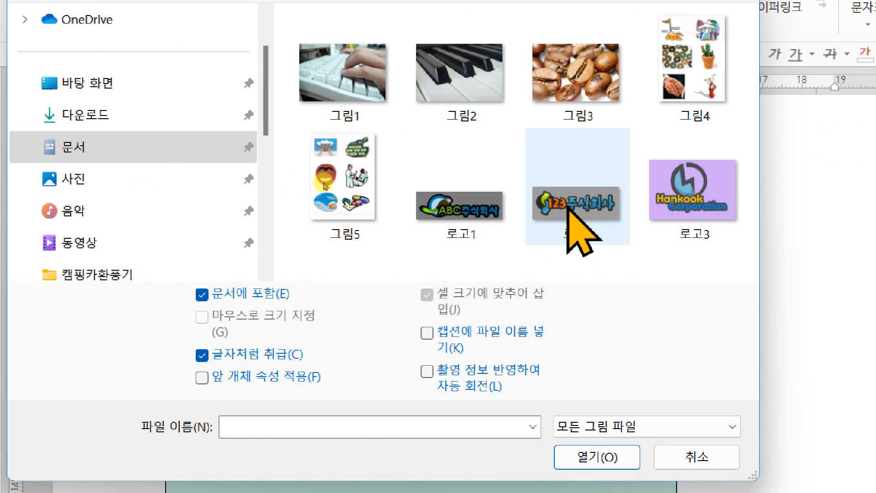
left_click(568, 208)
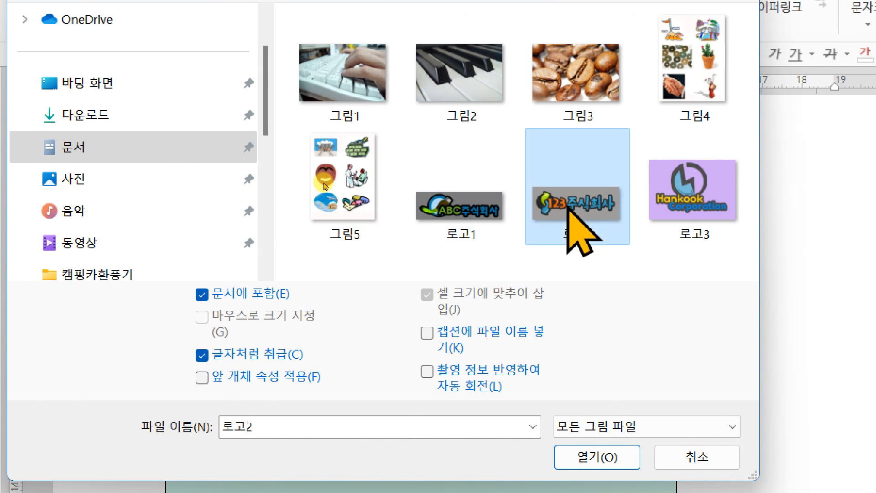
Step: Insert the logo with 글자처럼 취급 turned off, about 72 × 30 mm, overlapping the light purple rectangle's right edge
left_click(249, 355)
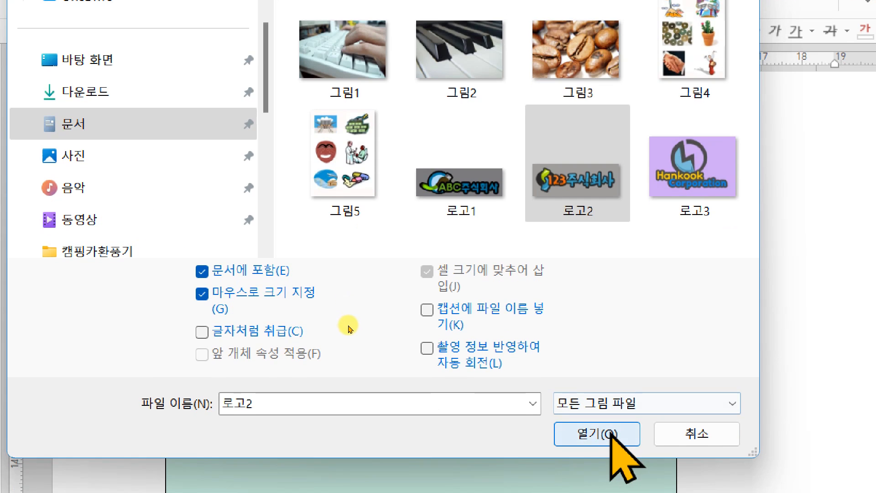
left_click(604, 453)
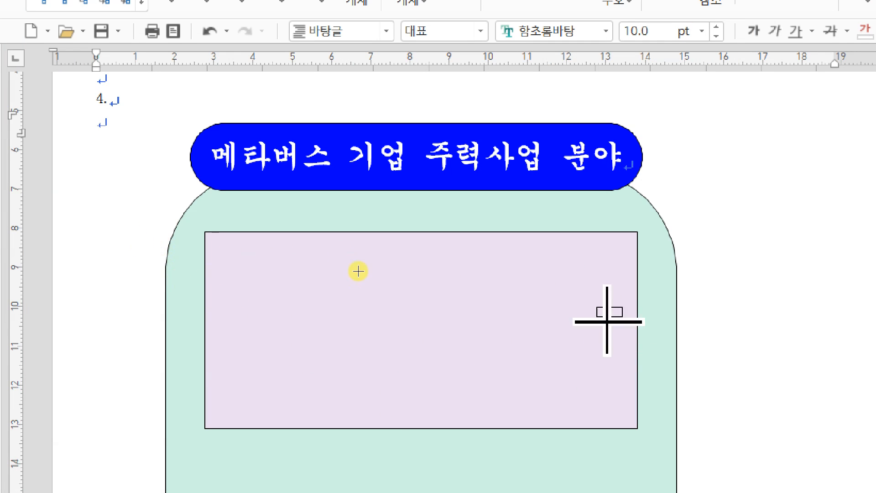
left_click_drag(597, 307, 725, 424)
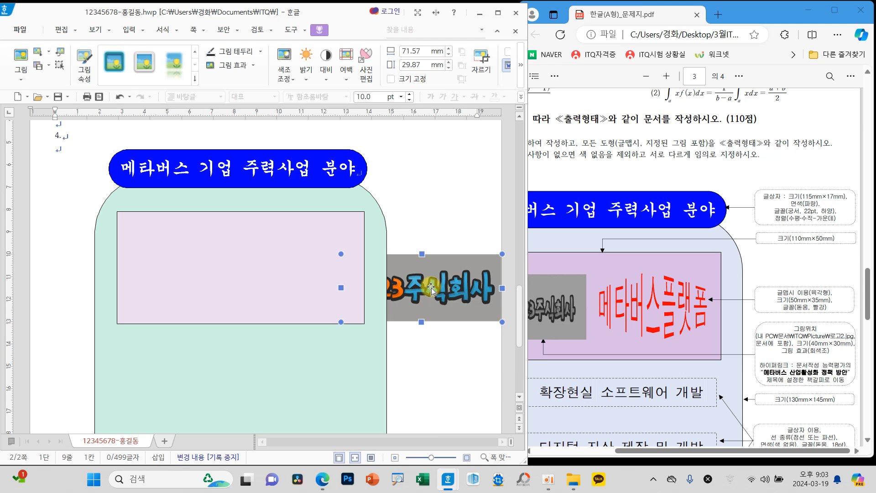
left_click_drag(431, 289, 425, 291)
Step: Set the logo picture's size to 40 mm wide and 30 mm high, and lock its size (크기 고정)
double_click(424, 289)
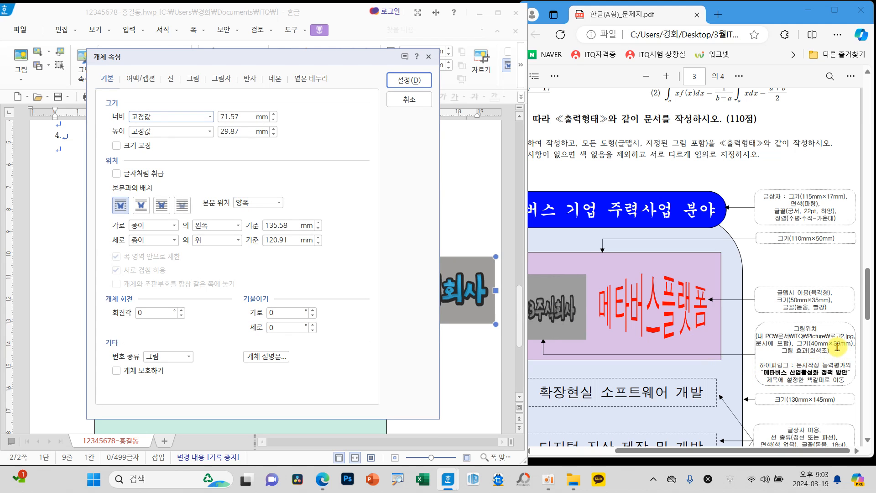
left_click_drag(244, 117, 208, 138)
type("40")
type("30")
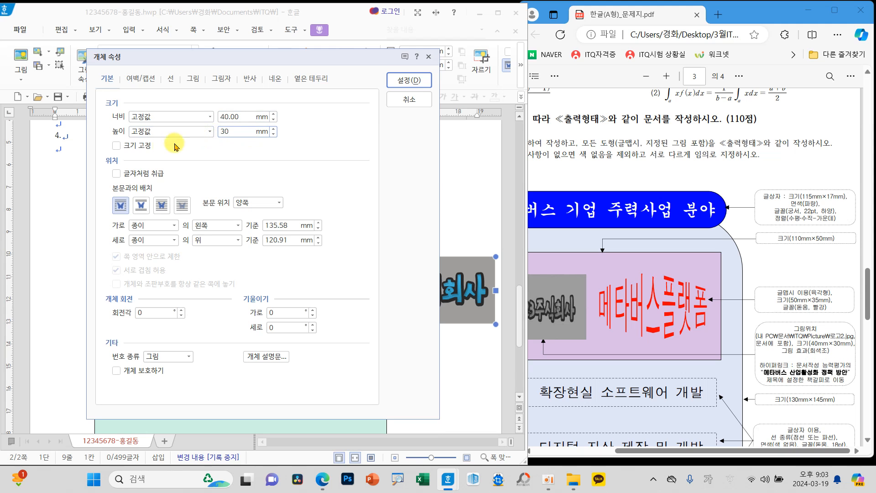
left_click(138, 145)
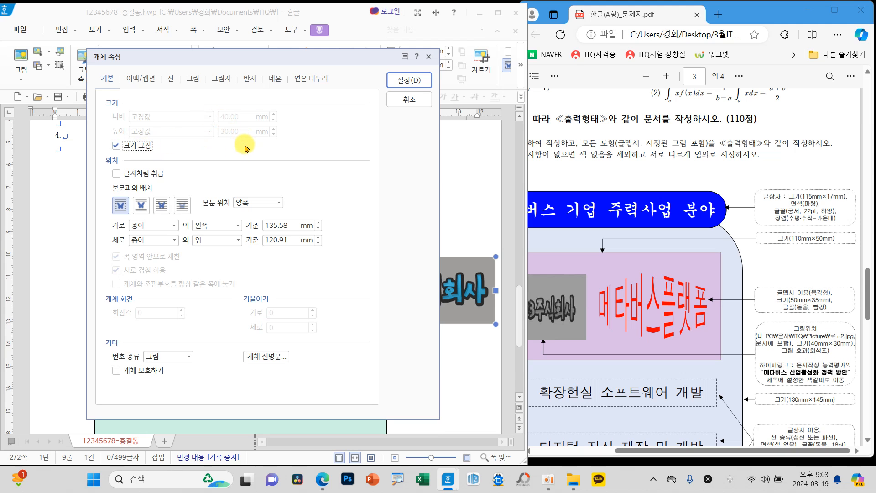
Step: Set the logo picture's text wrapping so that it sits in front of the text
left_click_drag(255, 56, 616, 77)
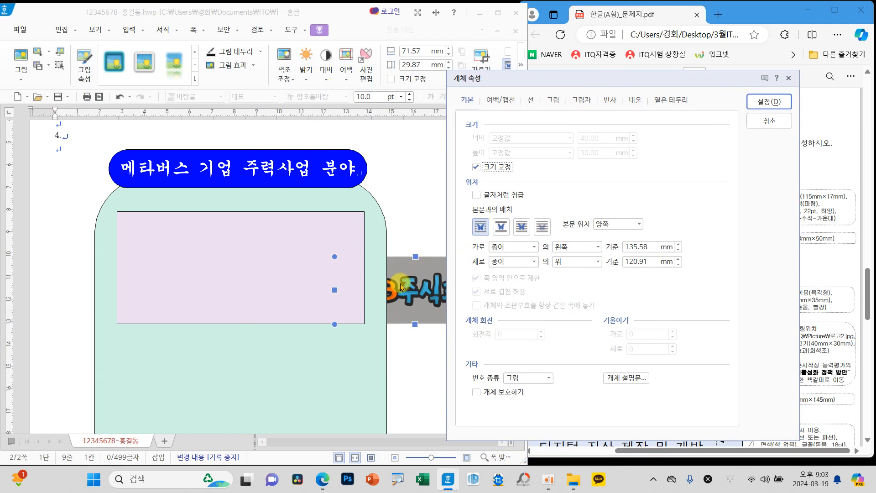
left_click_drag(517, 84, 322, 58)
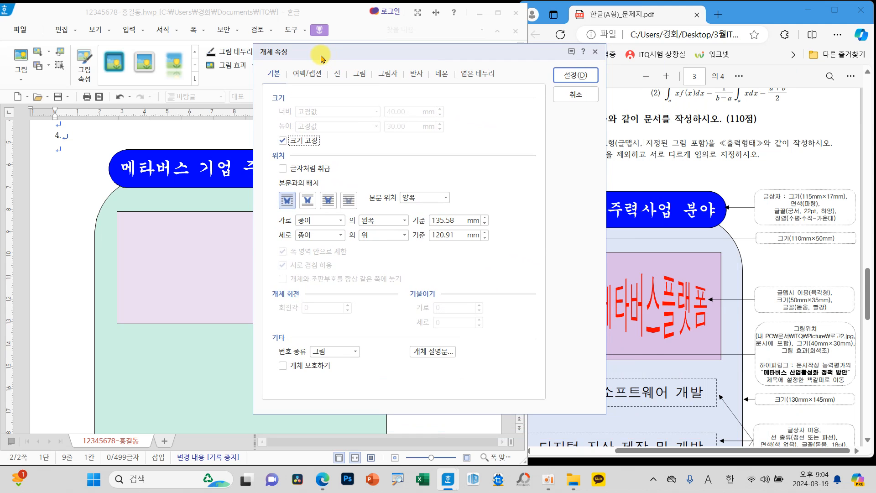
left_click_drag(334, 66, 328, 93)
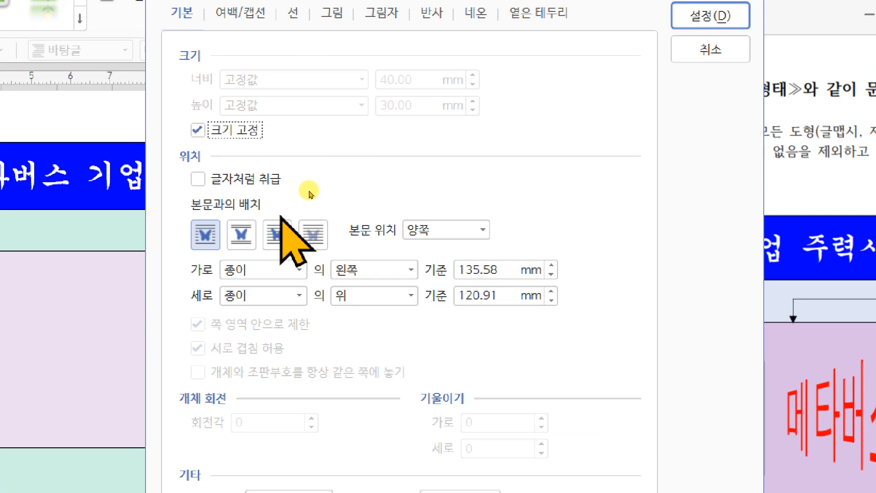
left_click(277, 233)
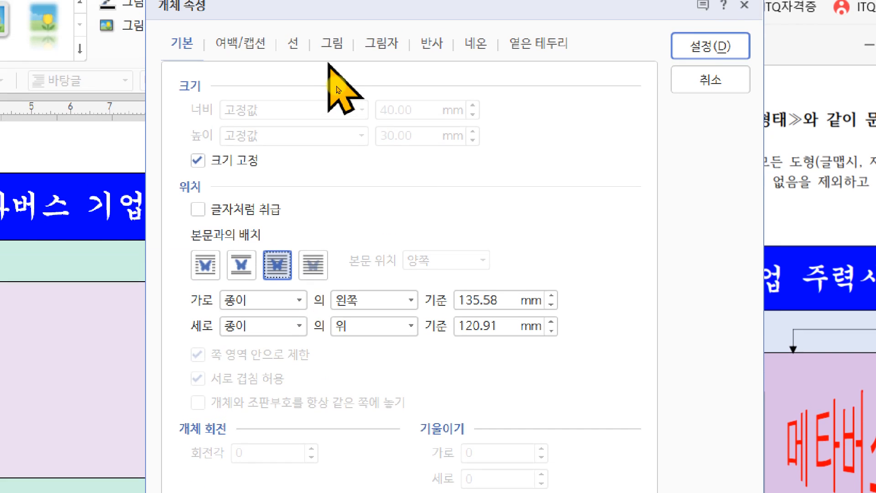
Step: Apply the grayscale (회색조) effect to the logo and move it into the left part of the light purple rectangle
left_click(331, 13)
left_click(214, 469)
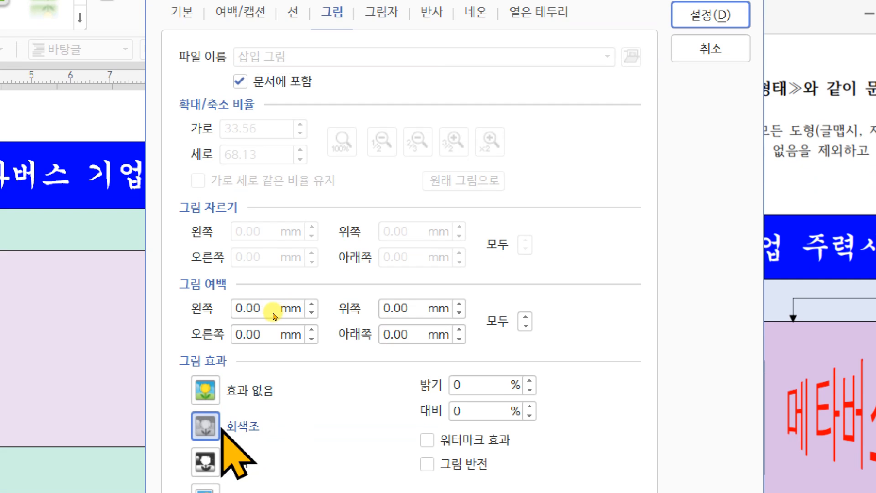
left_click(704, 64)
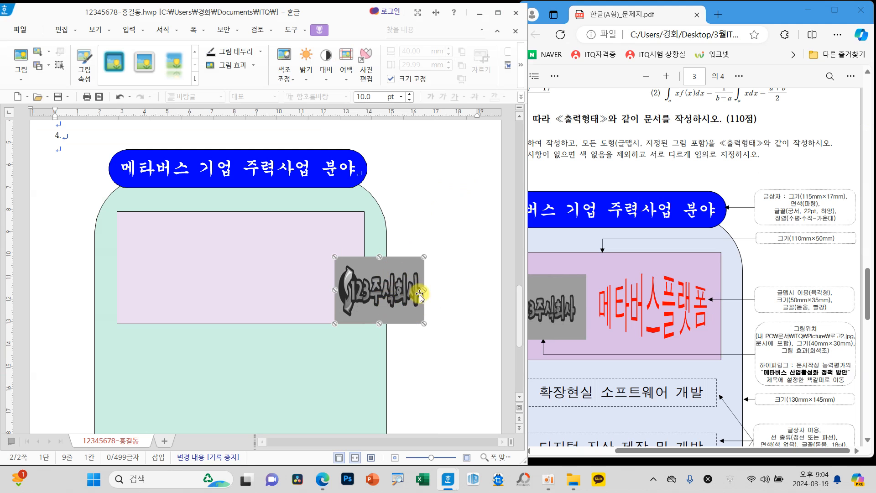
left_click_drag(383, 299, 177, 273)
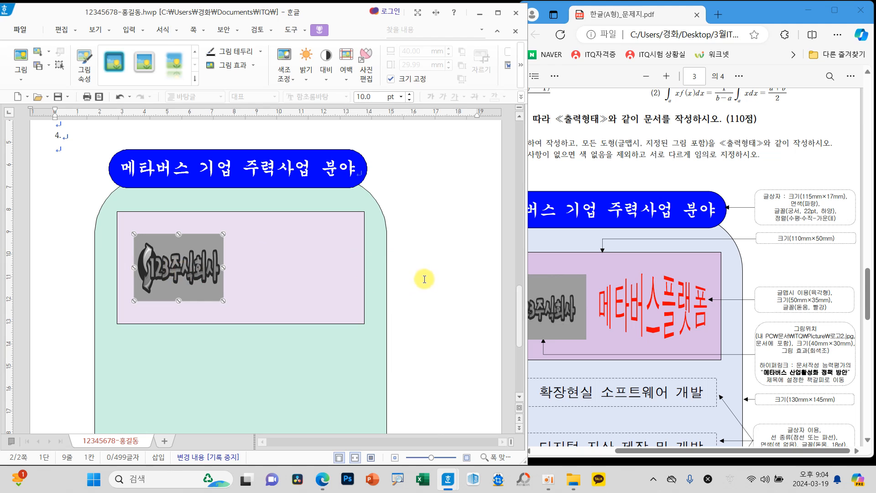
left_click(424, 277)
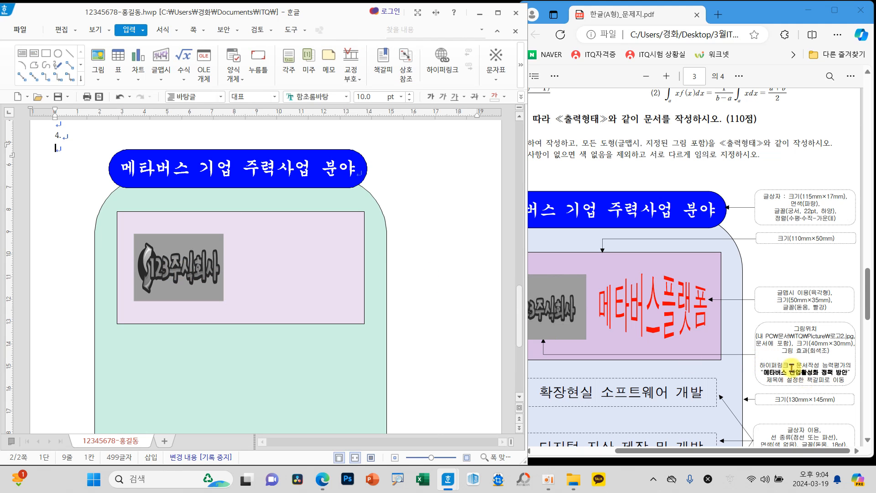
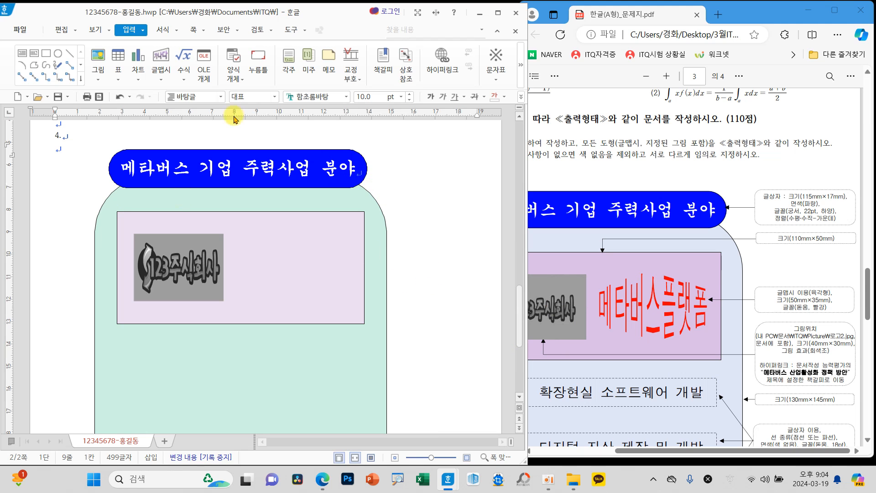
Step: Insert the 글맵시 text 메타버스플랫폼 with the hexagon (육각형) shape and the 돋움 font
left_click(160, 56)
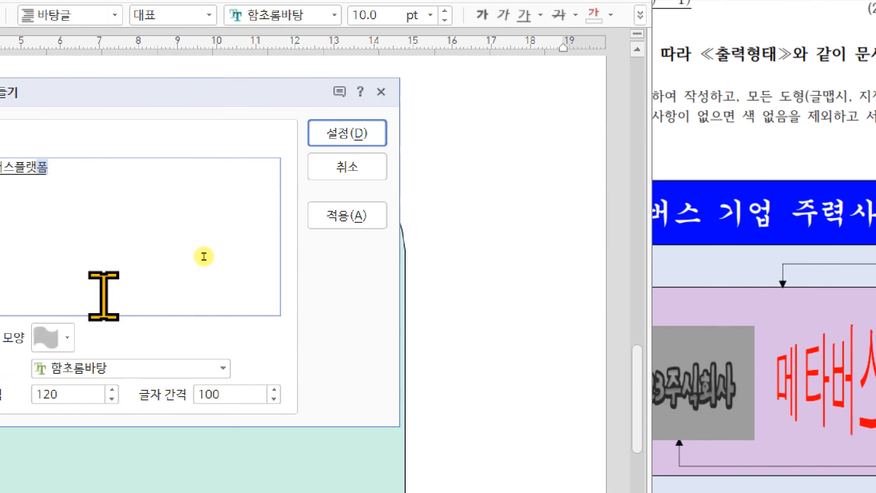
left_click(117, 342)
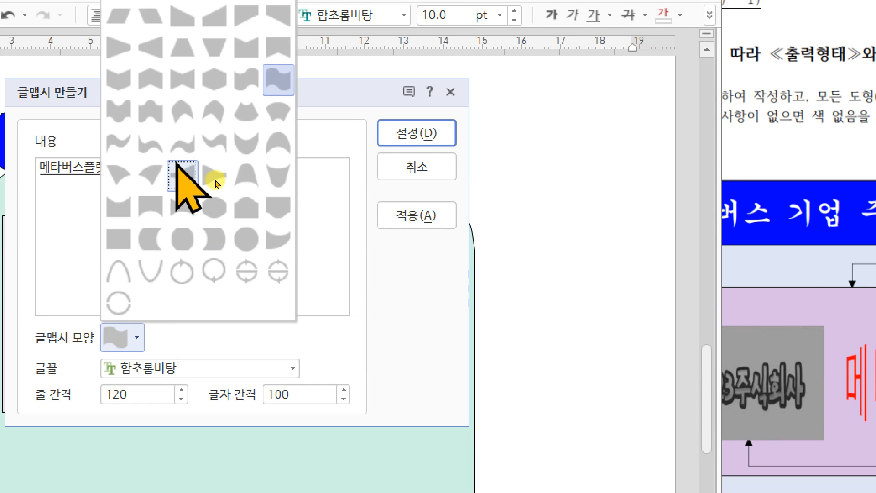
left_click(211, 80)
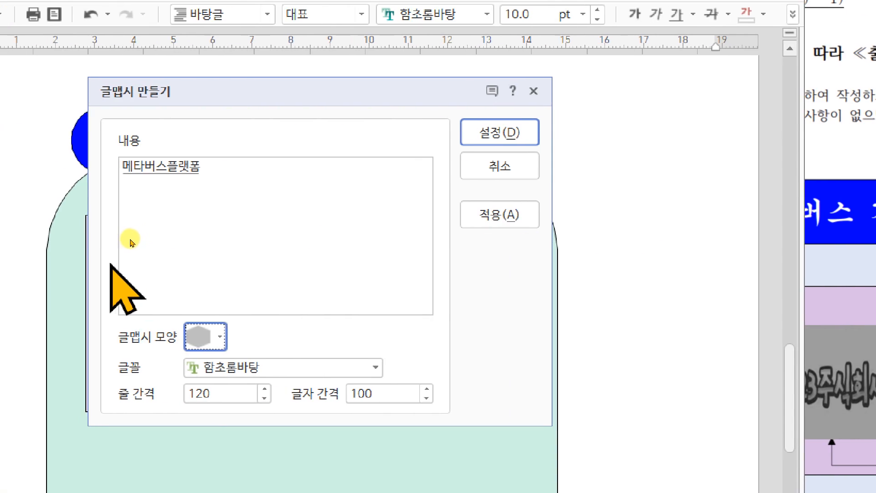
left_click(260, 368)
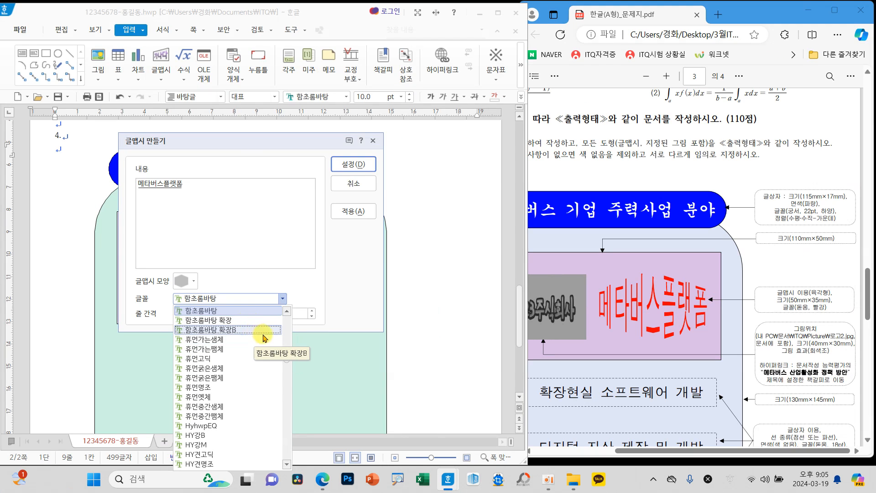
left_click_drag(287, 363, 274, 322)
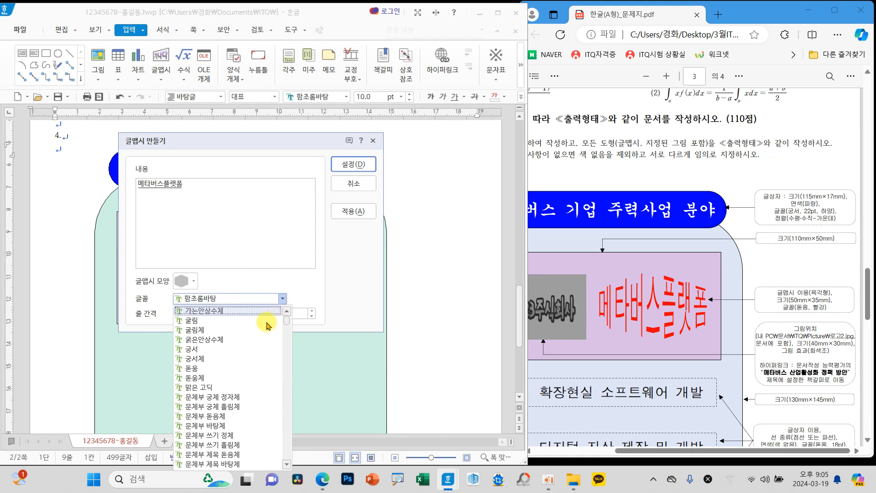
left_click(198, 372)
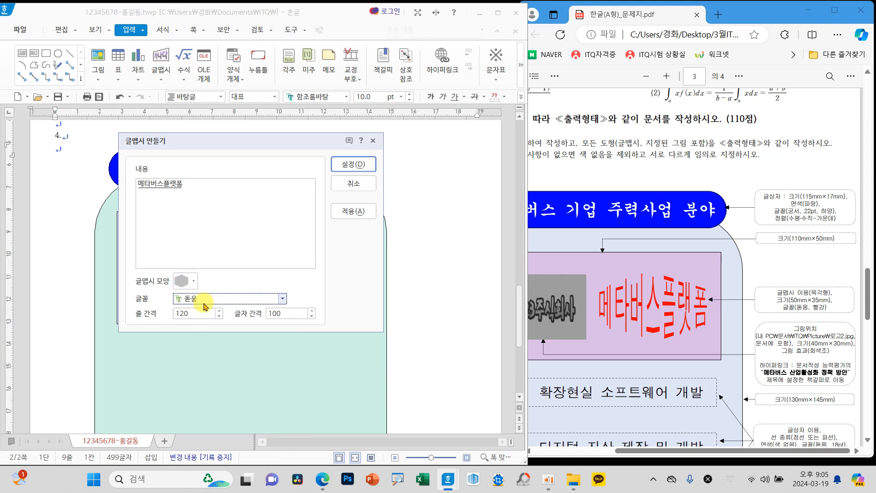
left_click(352, 164)
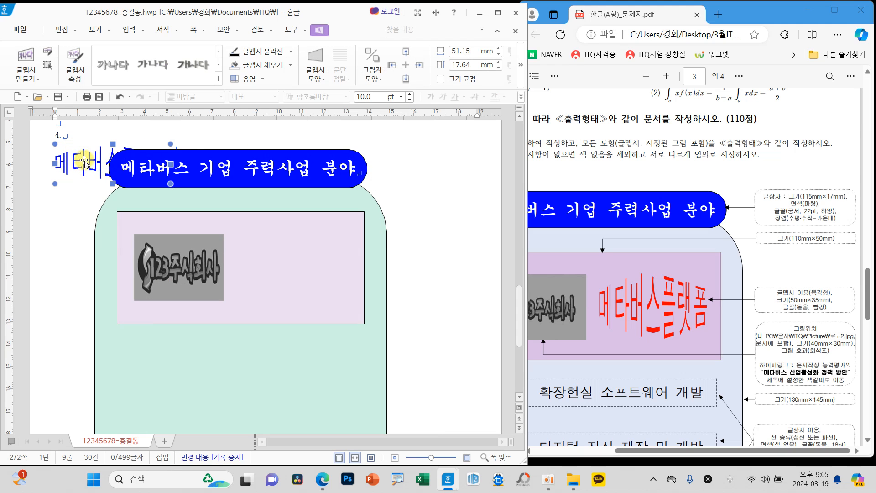
Step: Set the 메타버스플랫폼 글맵시 to 50 × 35 mm with its size locked (크기 고정), and place it in front of the text
left_click_drag(81, 159, 126, 202)
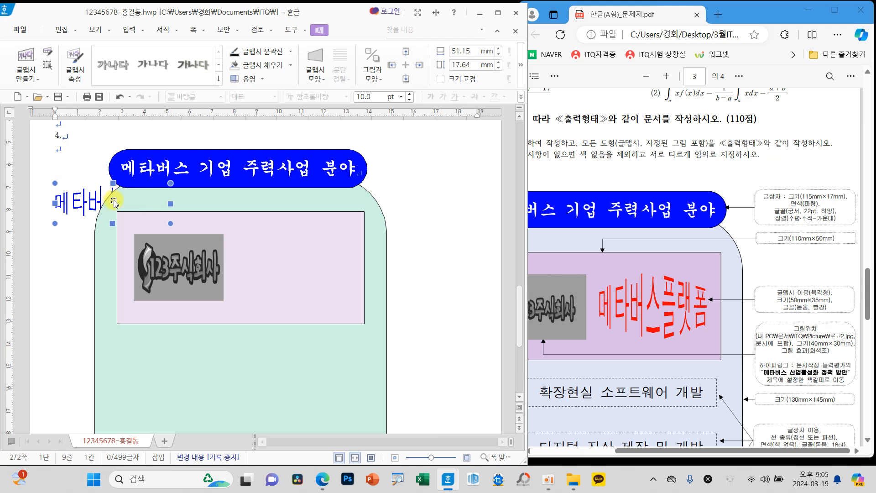
double_click(78, 197)
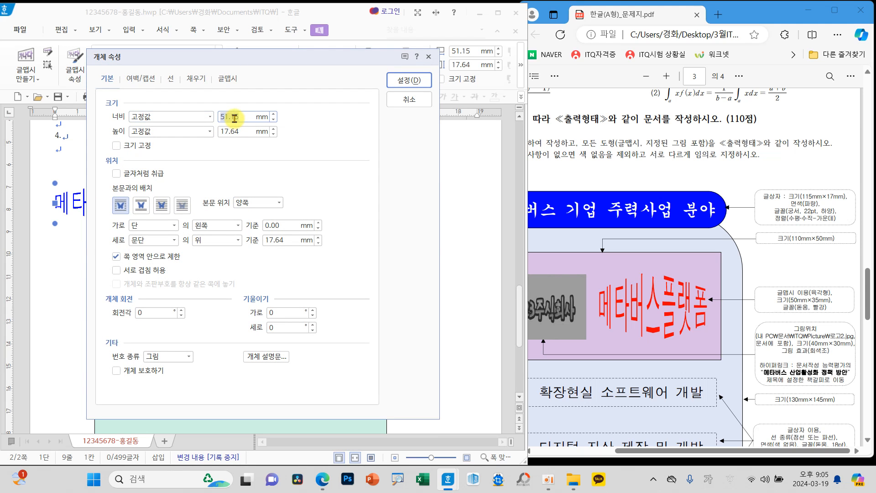
type("35")
left_click(136, 149)
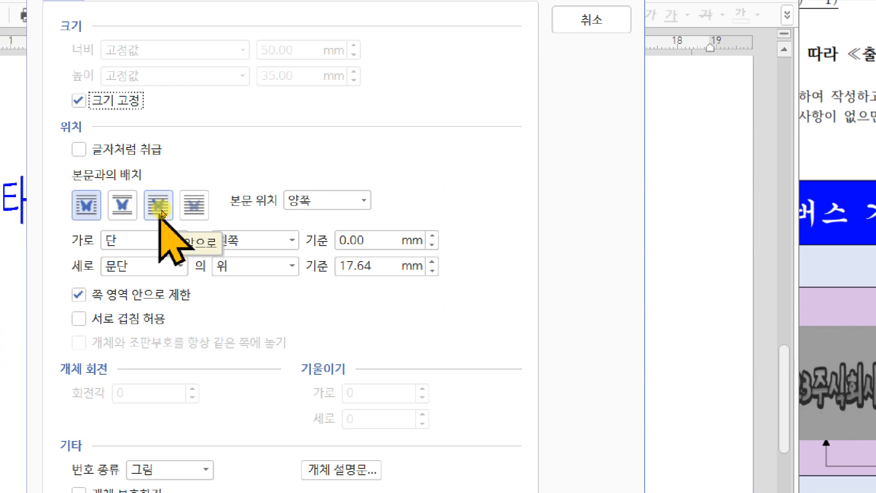
left_click(160, 203)
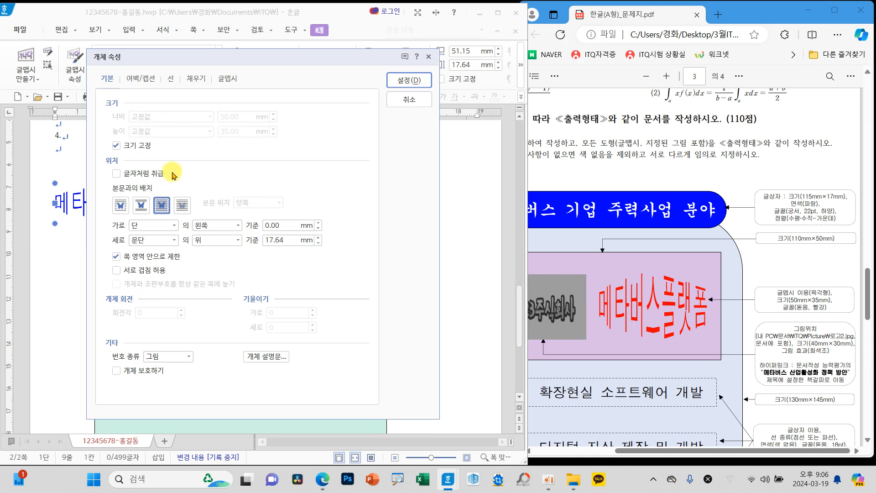
Step: Fill the 글맵시 with red and move it beside the logo in the right part of the light purple rectangle
left_click(196, 82)
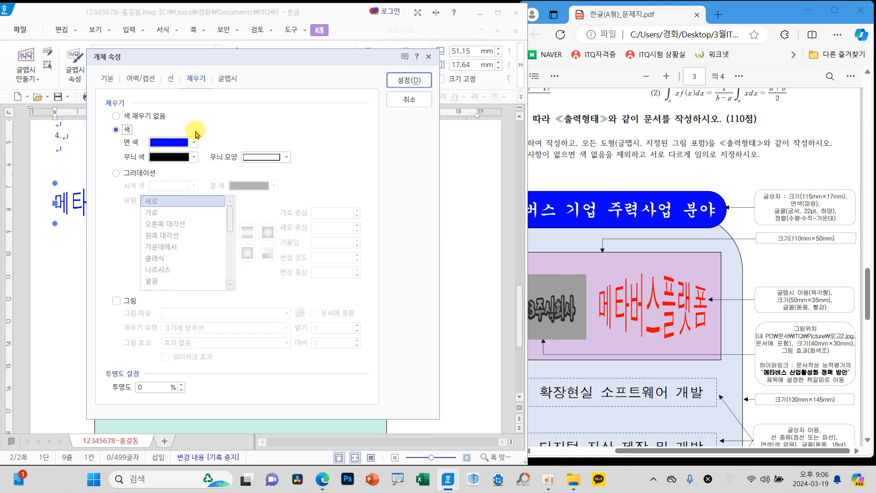
left_click(174, 143)
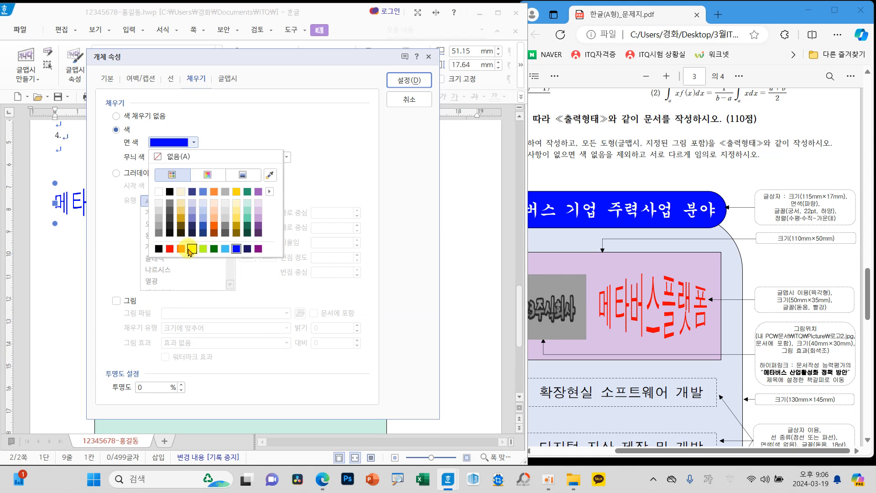
left_click(169, 249)
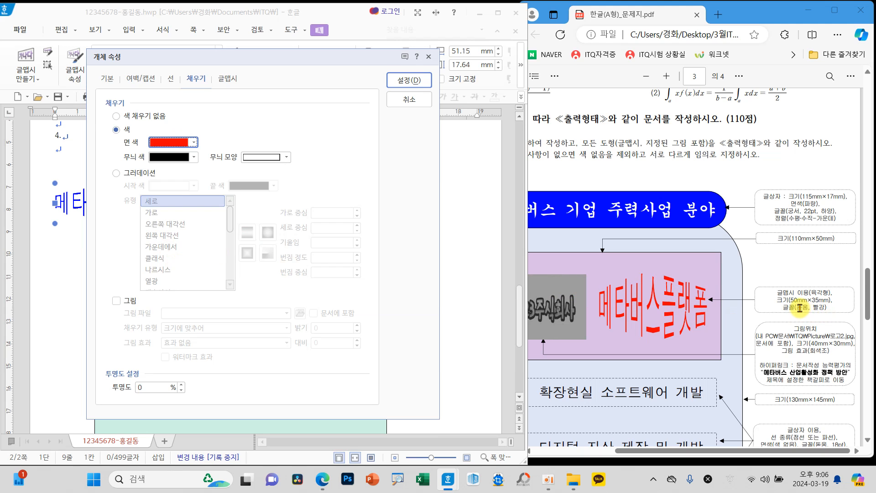
left_click(411, 81)
left_click_drag(104, 221, 284, 266)
left_click(289, 266)
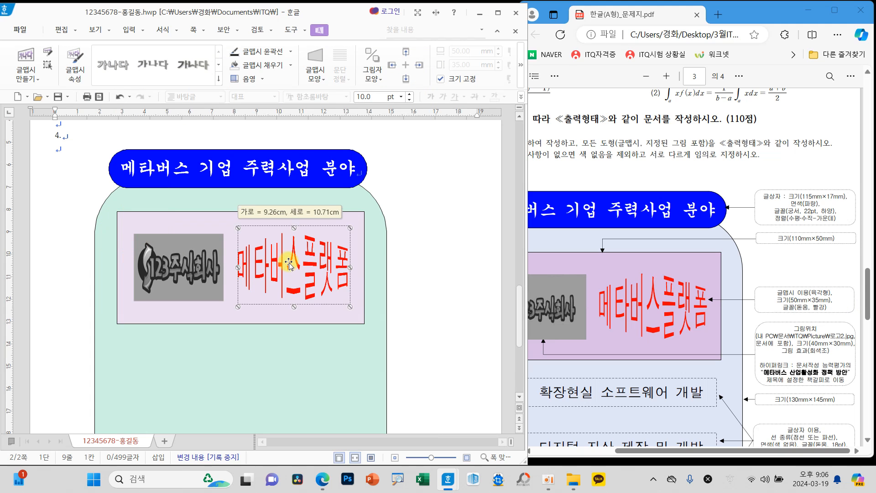
left_click(407, 272)
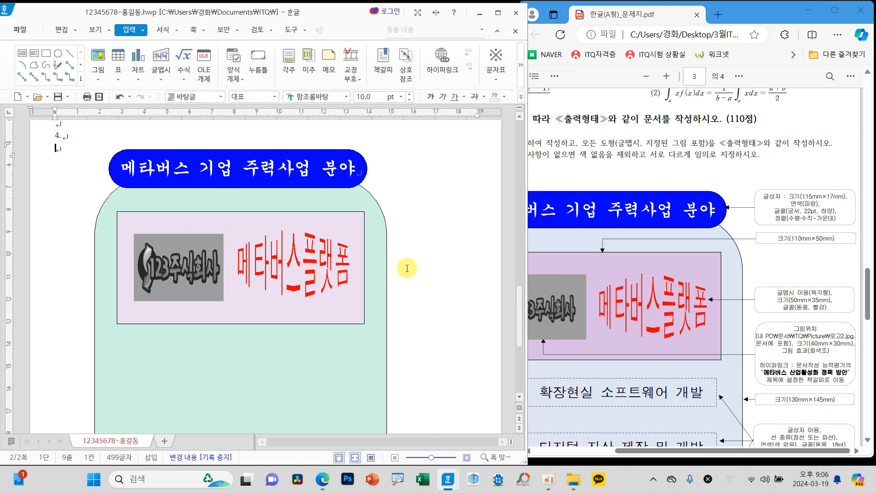
Step: Draw a rectangle about 22 × 25 mm on the blank page area to the right of the large green shape
scroll(407, 272, "down", 5)
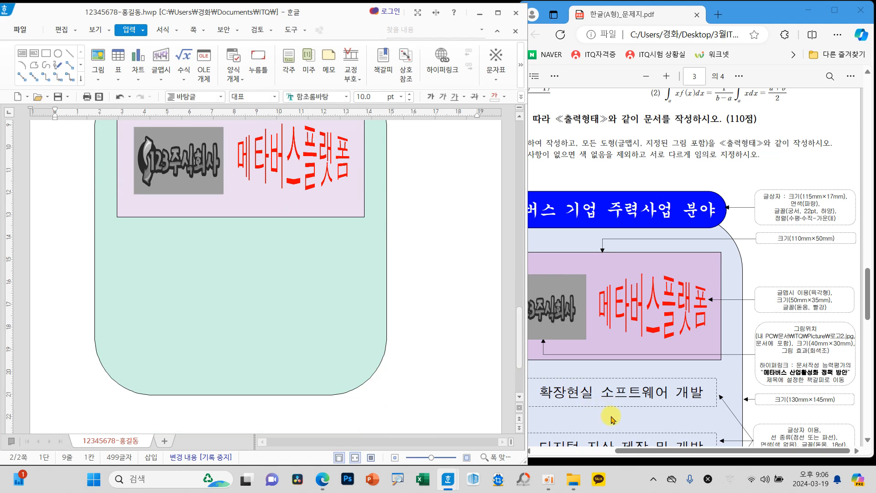
left_click_drag(623, 450, 553, 453)
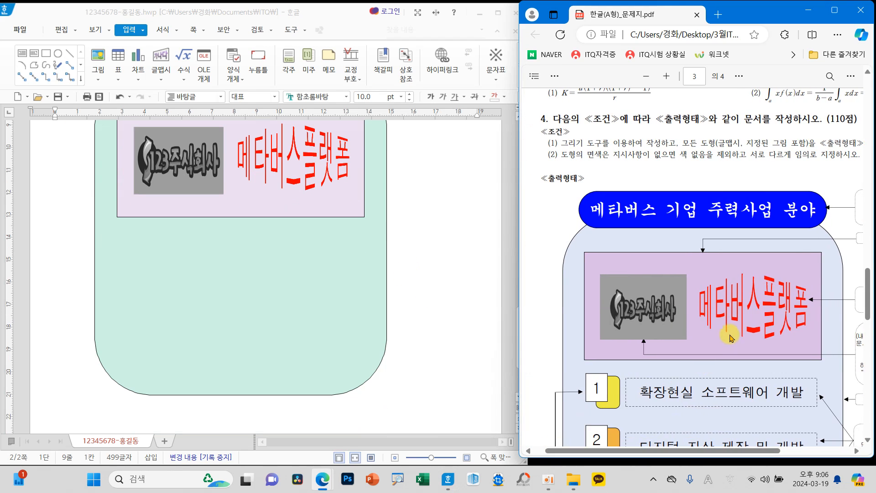
scroll(726, 332, "down", 3)
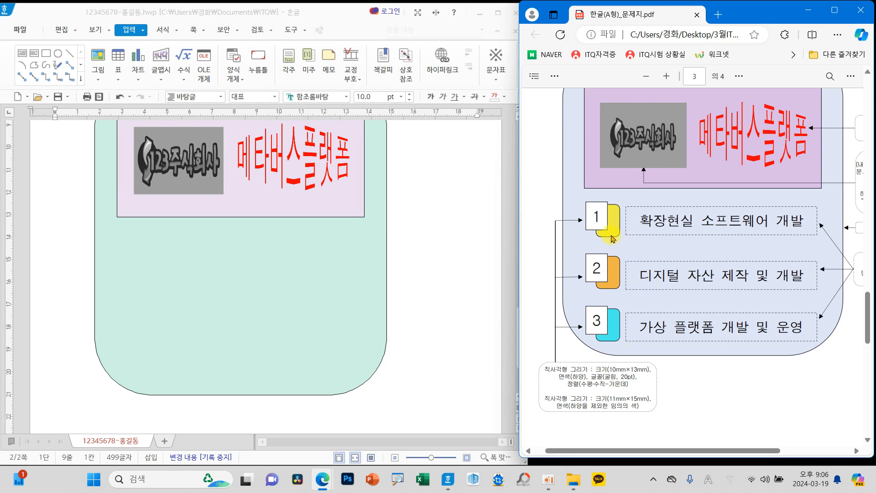
left_click(427, 254)
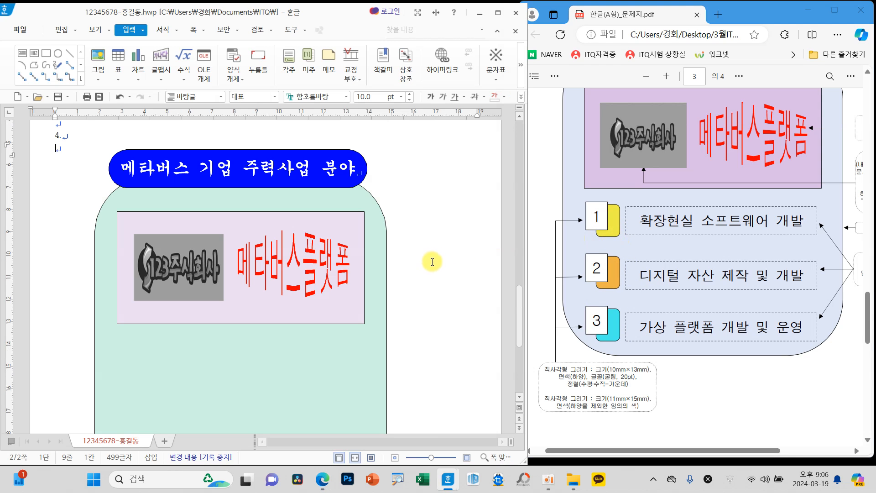
left_click(46, 54)
left_click_drag(401, 318, 450, 375)
scroll(449, 360, "down", 3)
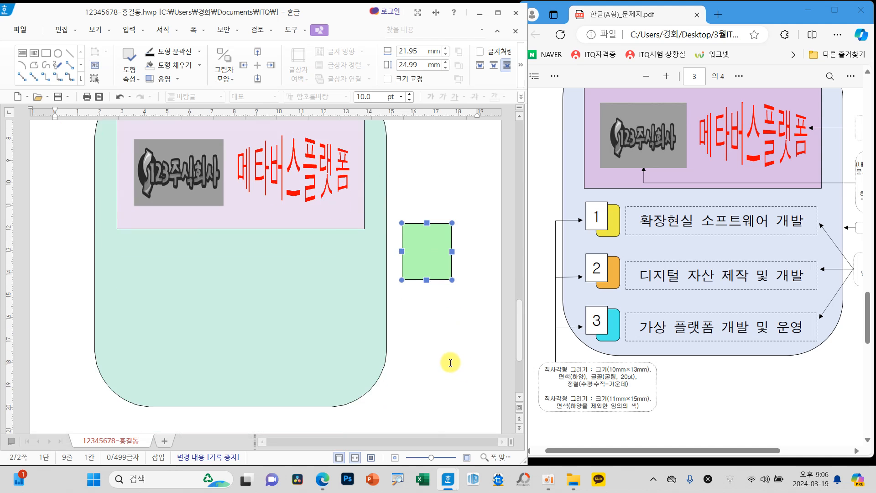
Step: Set the new rectangle's size to 11 mm wide and 15 mm high, and lock its size (크기 고정)
double_click(432, 254)
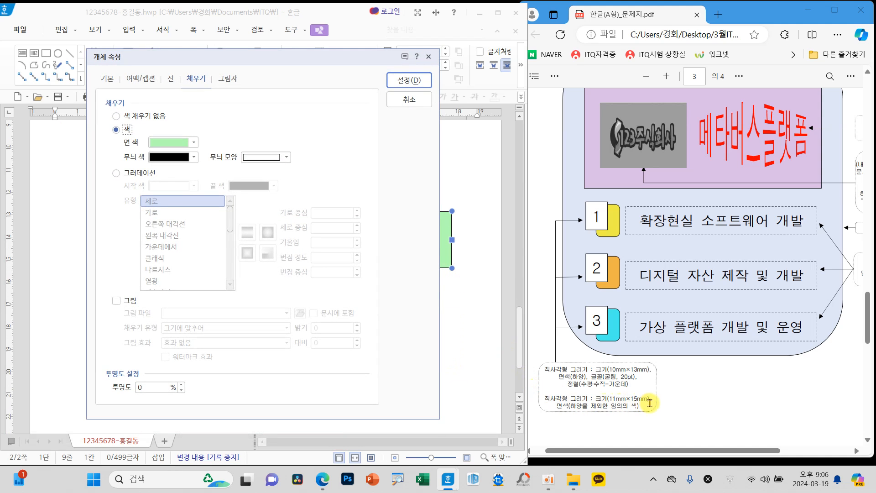
left_click(108, 79)
type("11")
double_click(241, 130)
type("15")
left_click(131, 146)
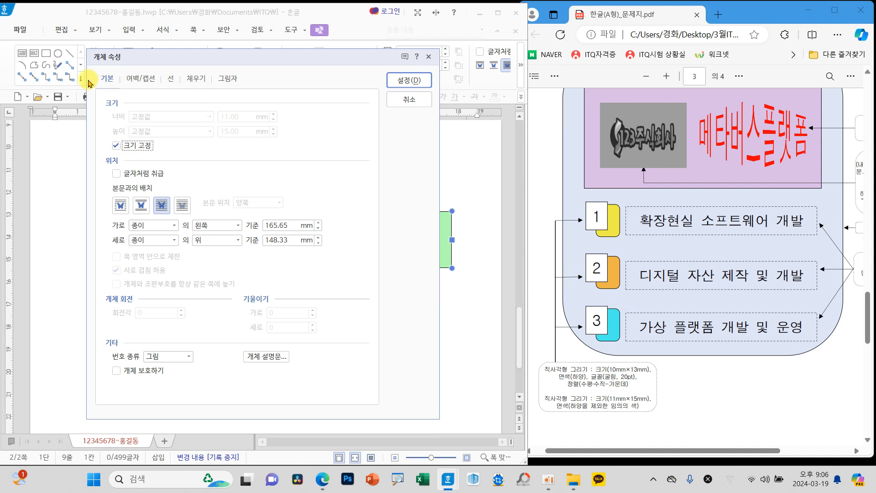
Step: Give the small rectangle rounded corners (둥근 모양) and a pale blue fill
left_click(170, 81)
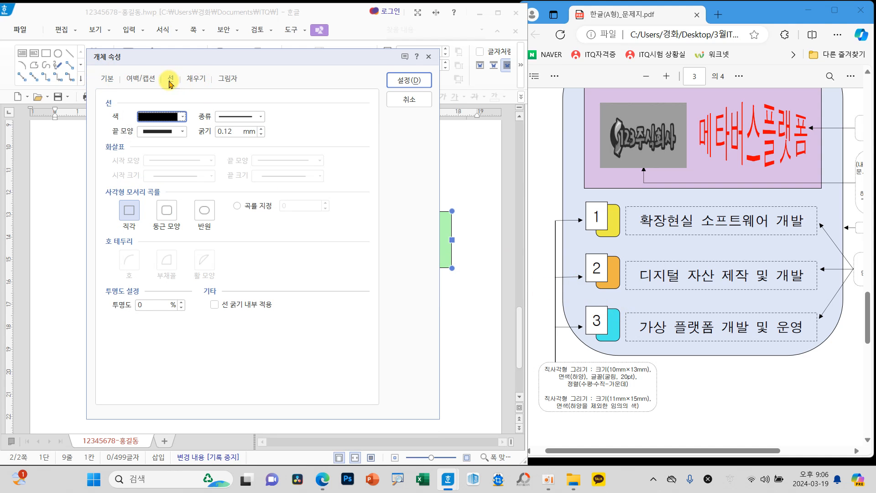
left_click(172, 214)
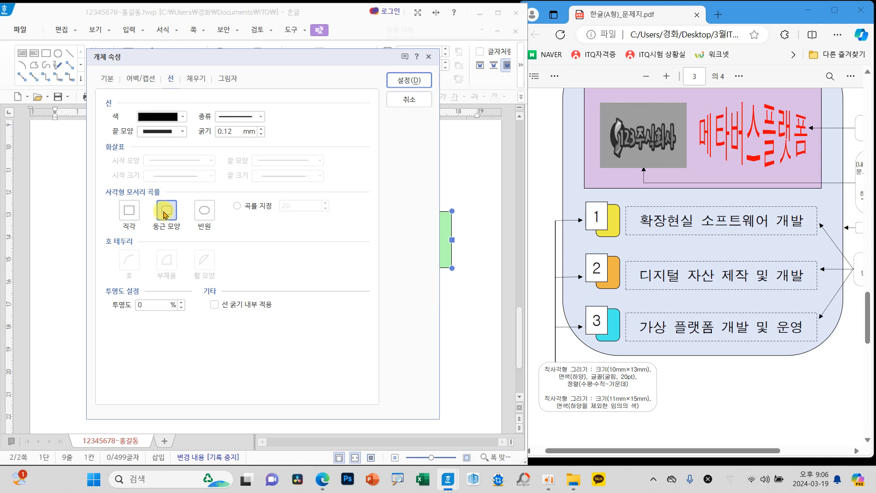
left_click(195, 79)
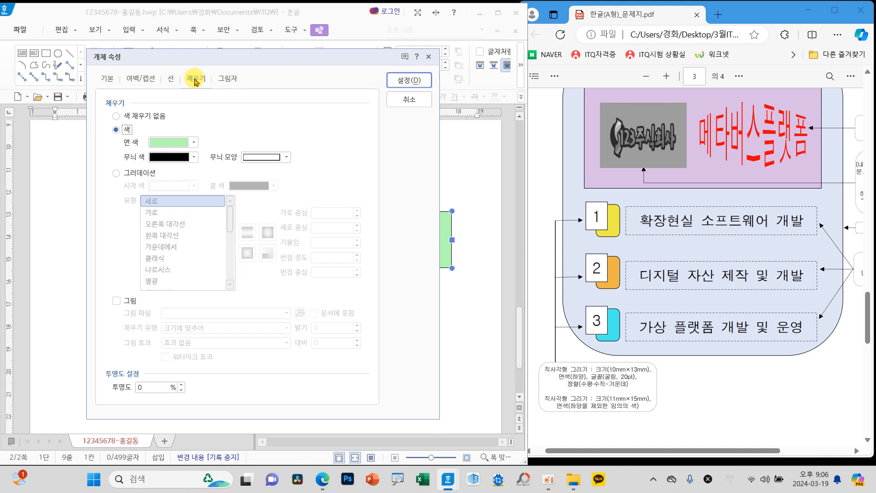
left_click(181, 141)
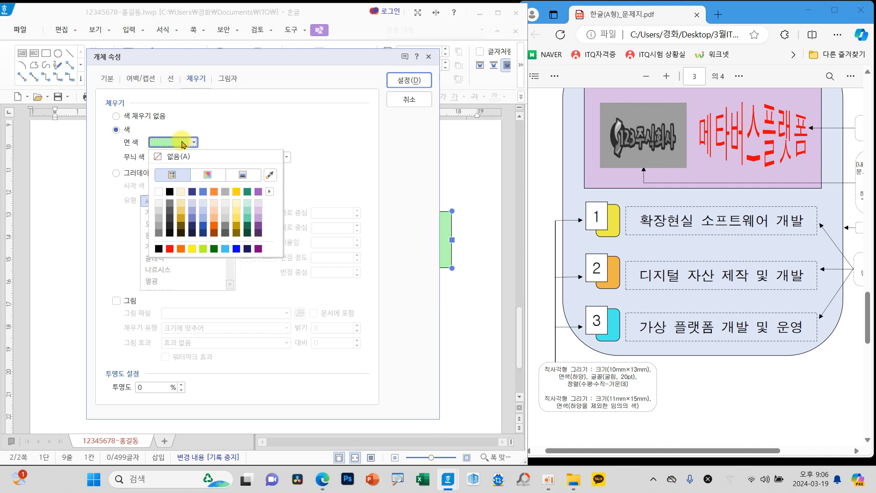
left_click(204, 205)
left_click(403, 80)
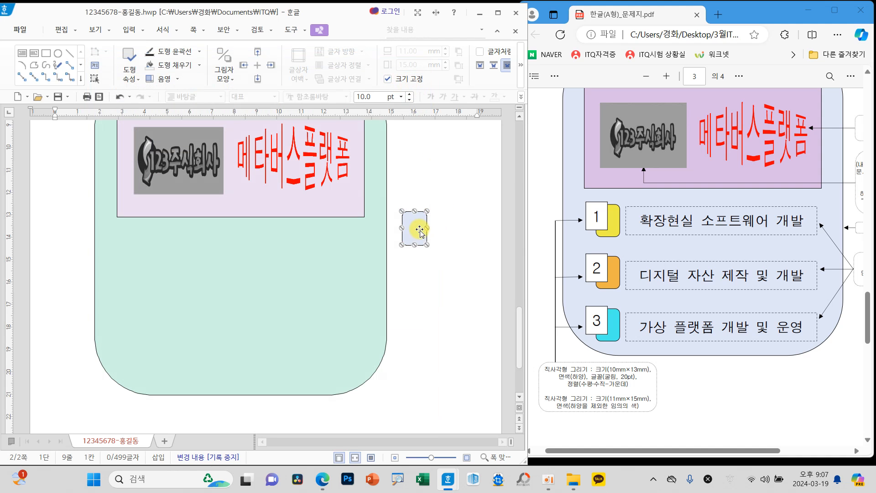
Step: Move the small rounded rectangle into the green shape below the logo, and place two copies of it underneath in a column
left_click_drag(419, 230, 147, 255)
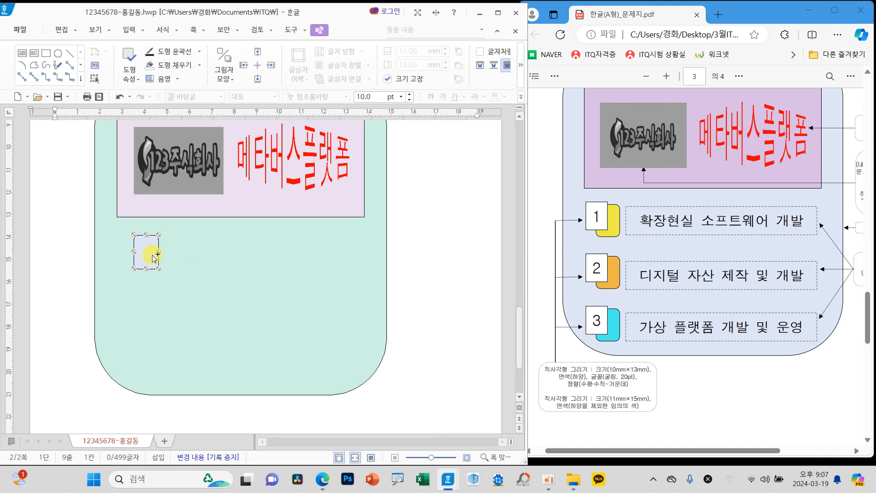
left_click_drag(149, 258, 151, 299)
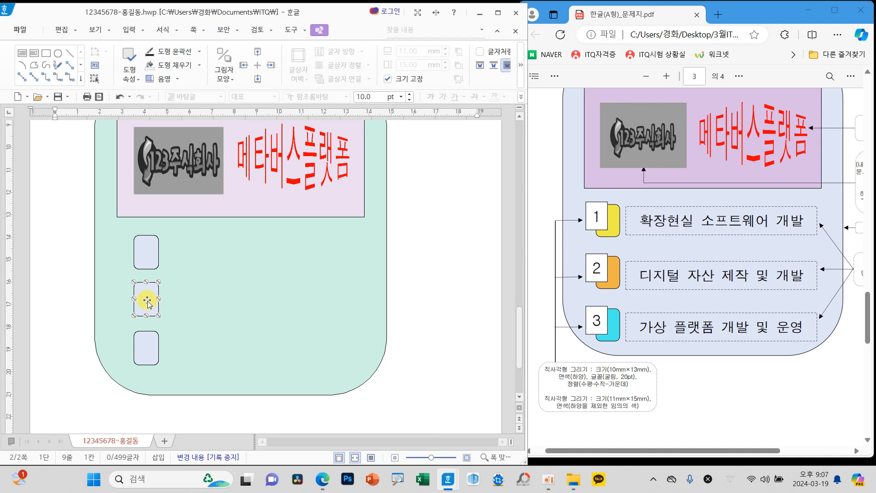
Step: Fill the middle small rounded rectangle with light yellow
double_click(147, 304)
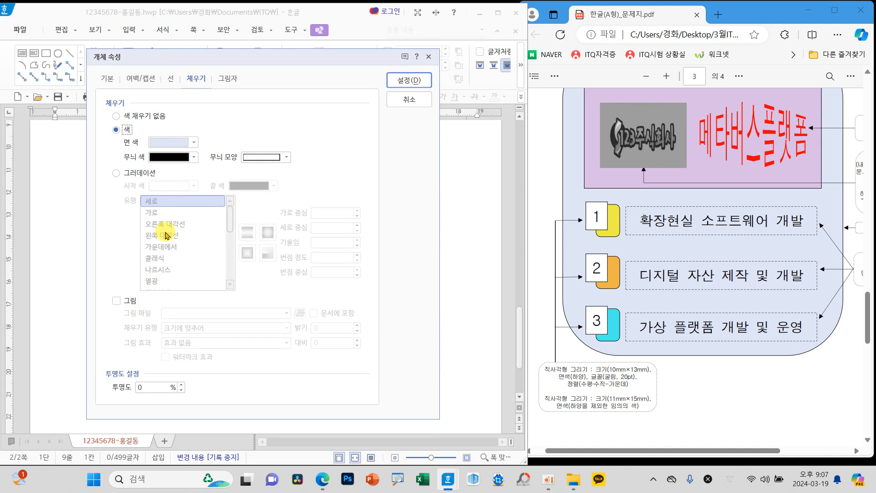
left_click(176, 142)
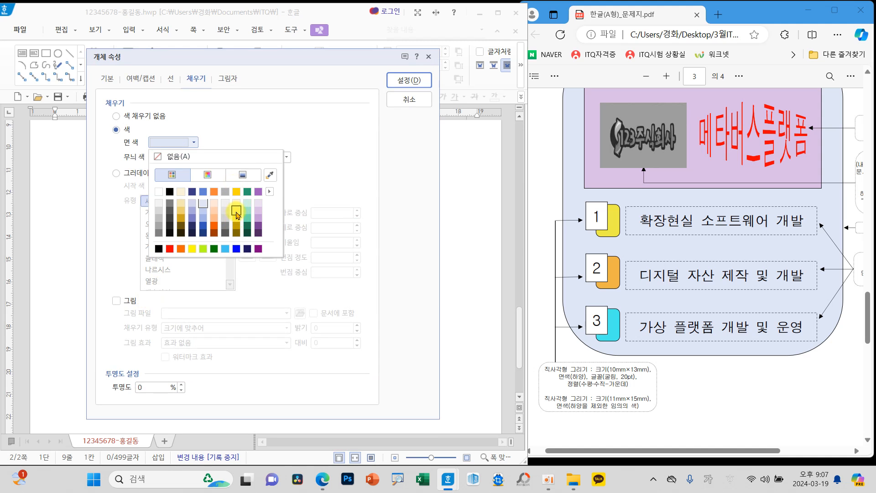
left_click(236, 211)
left_click(407, 80)
Step: Fill the bottom small rounded rectangle with medium teal green
double_click(148, 353)
left_click(176, 142)
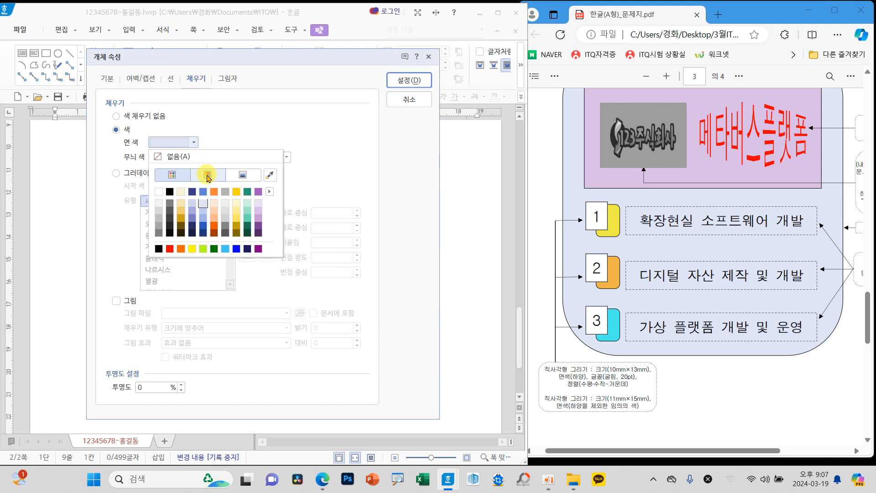
left_click(247, 218)
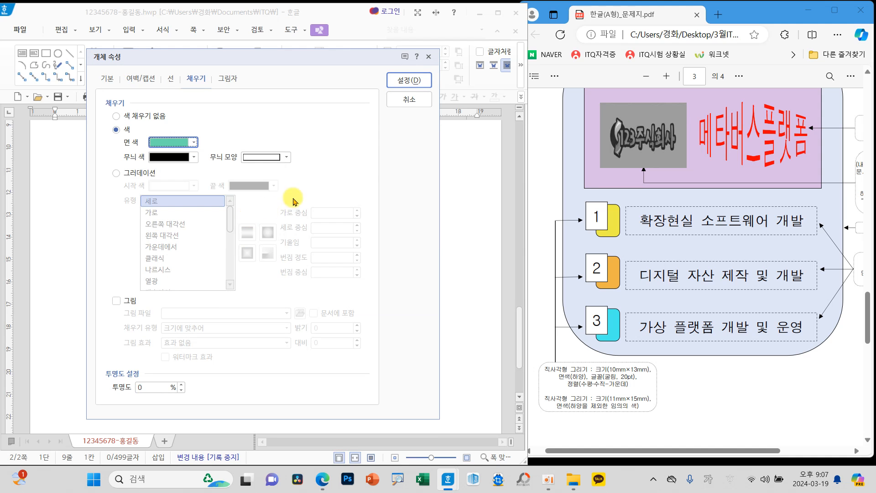
left_click(407, 79)
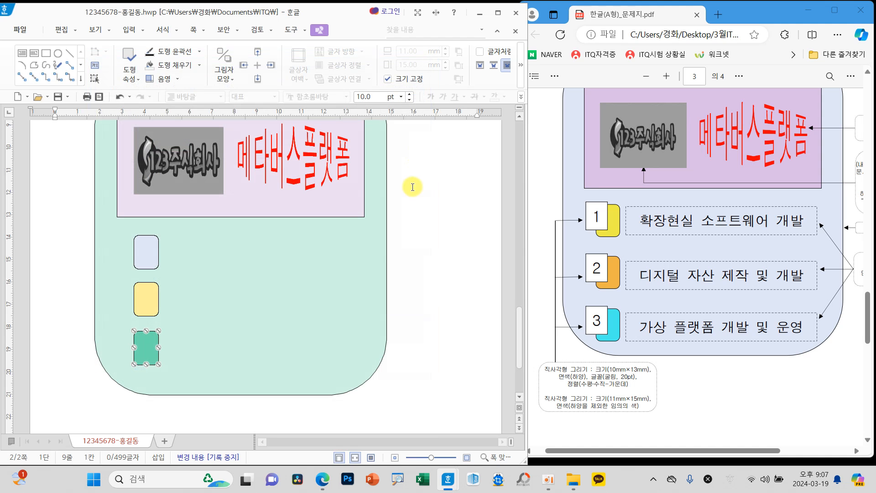
Step: Draw a rectangle about 18 mm by 21 mm in the blank area to the right of the green shape
left_click(432, 272)
scroll(438, 279, "up", 3)
scroll(438, 290, "down", 3)
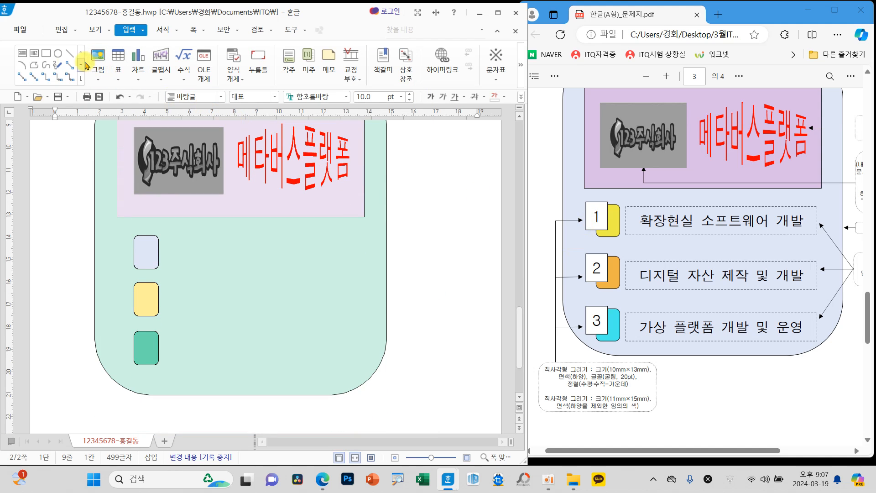
left_click(46, 53)
left_click_drag(402, 264, 443, 311)
Step: Set the new rectangle's size to 10 mm wide and 13 mm high
double_click(428, 293)
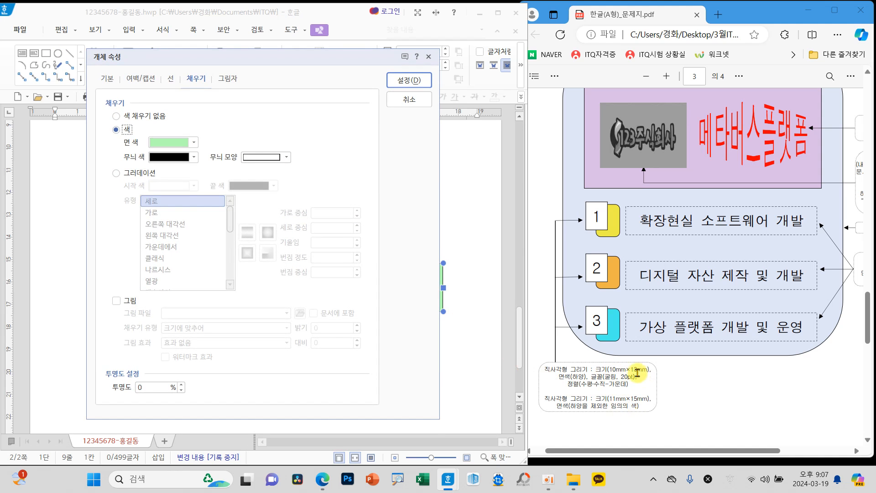
left_click(107, 78)
double_click(229, 117)
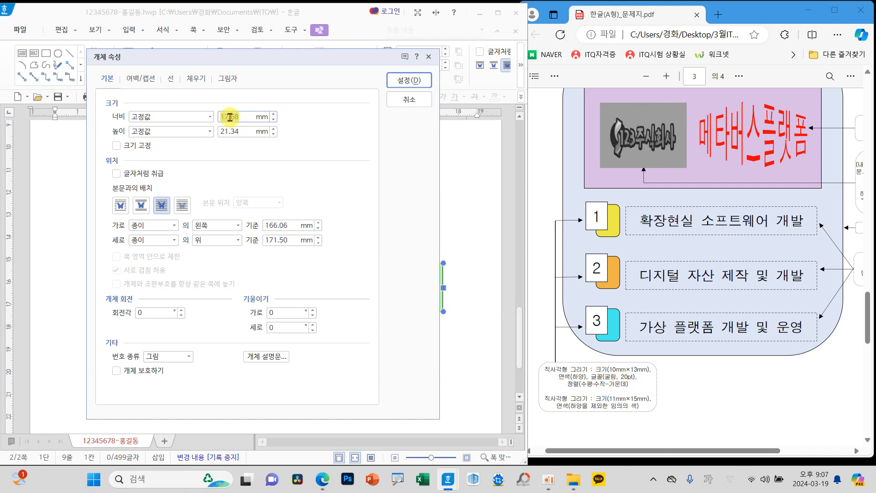
type("10")
double_click(231, 132)
type("13")
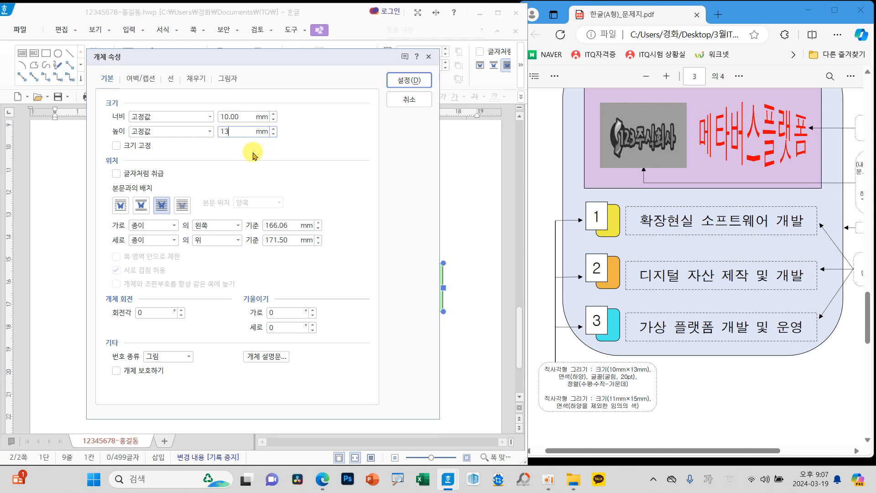
Step: Fill the new rectangle with white and apply its object properties
left_click(170, 79)
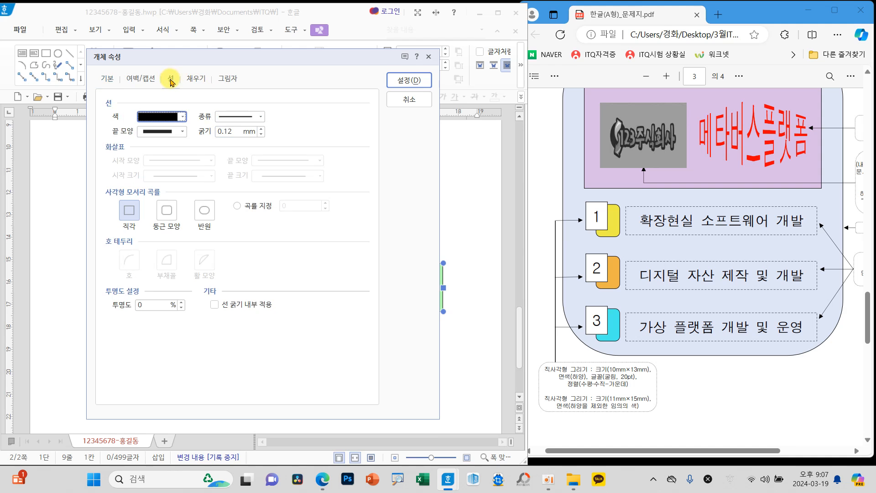
left_click(193, 81)
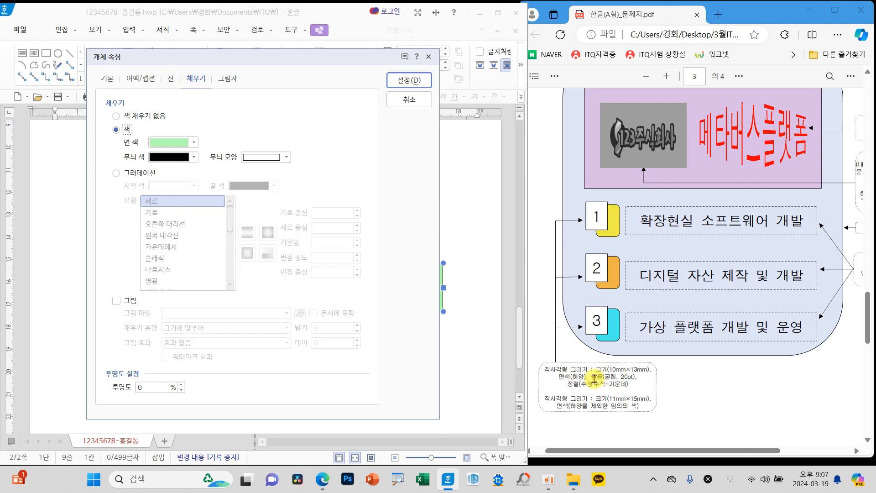
left_click(182, 142)
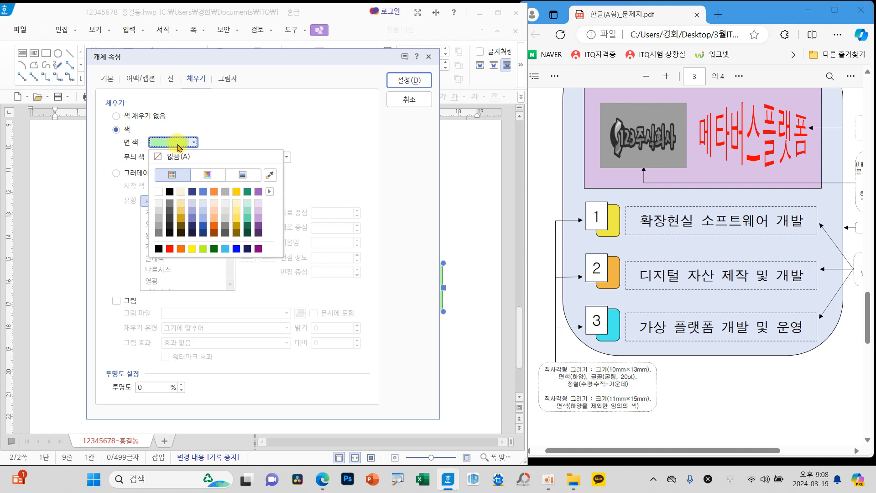
left_click(158, 192)
left_click(409, 81)
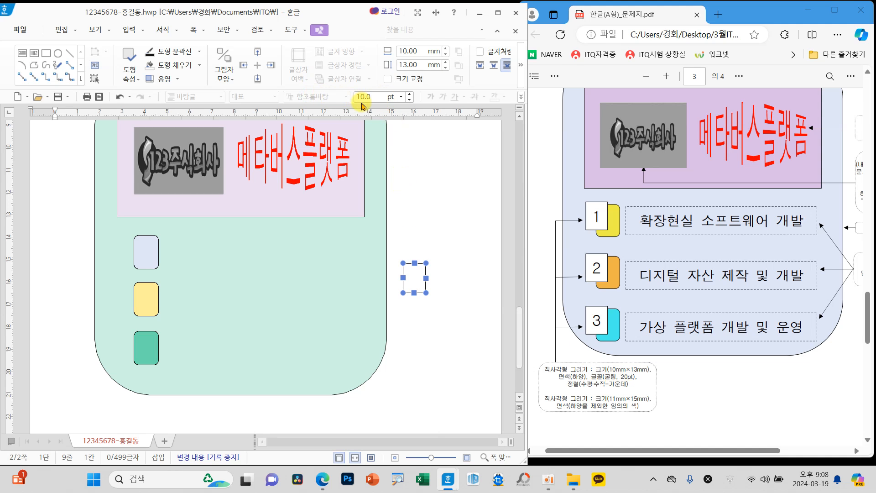
Step: Make the white rectangle hold text using 도형 안에 글자 넣기
mouse_move(161, 87)
left_mouse_down()
mouse_move(408, 110)
mouse_move(511, 110)
left_mouse_up()
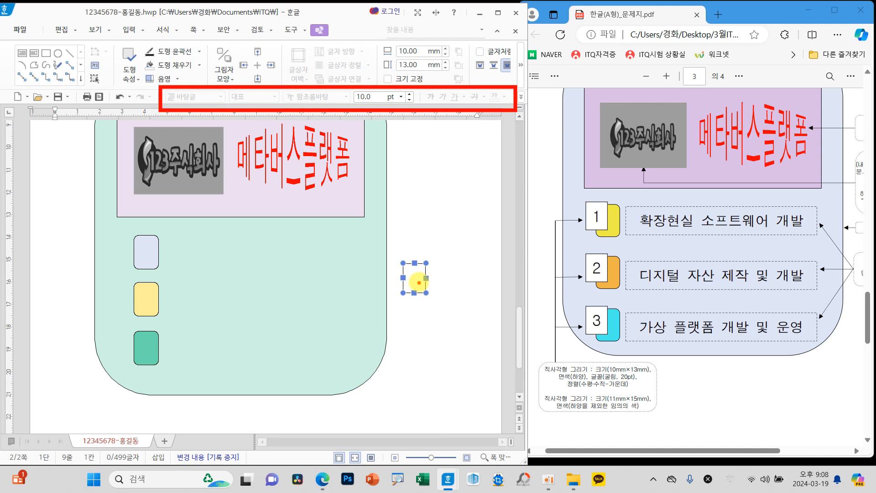
right_click(413, 280)
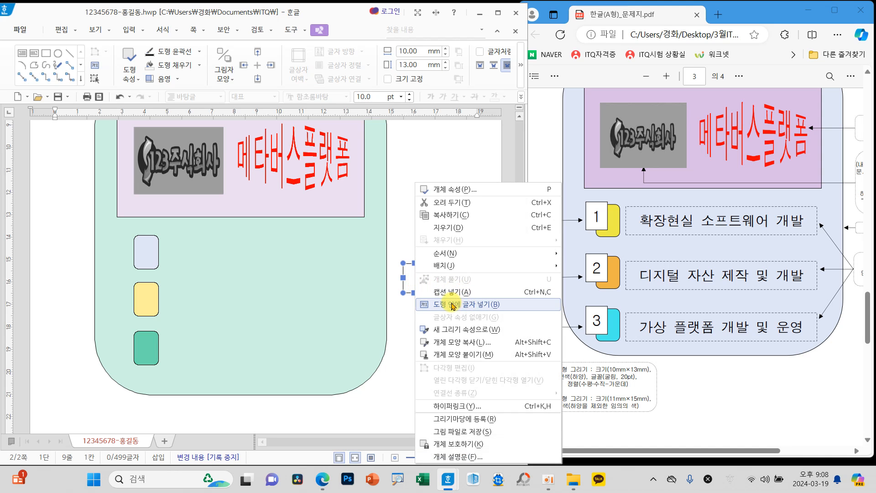
left_click_drag(417, 293, 538, 318)
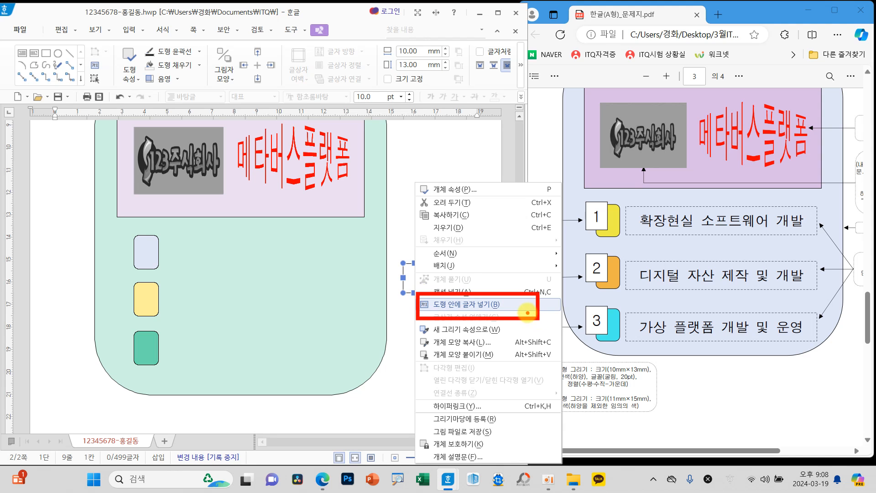
left_click(527, 312)
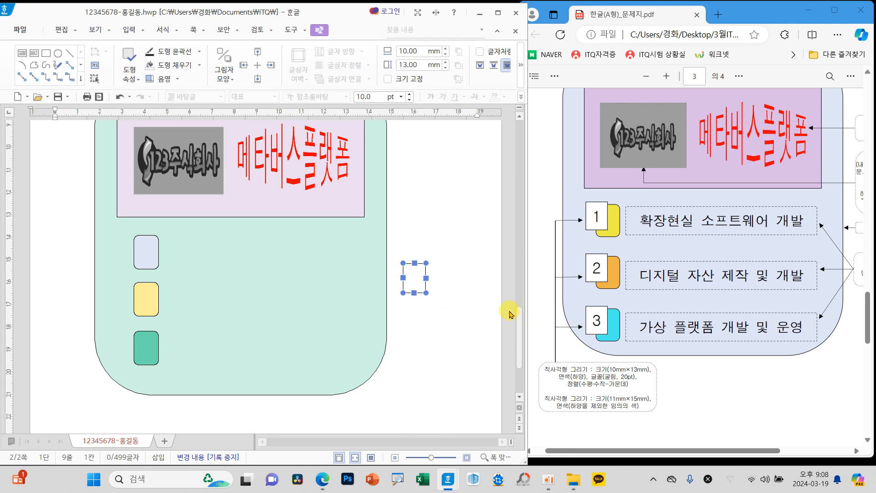
right_click(415, 284)
left_click(456, 304)
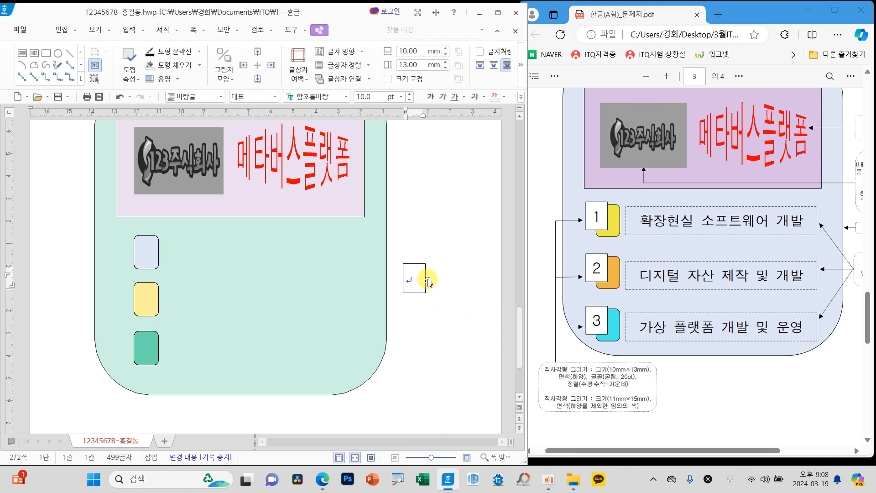
Step: Set the white rectangle's text to 굴림, 20 pt, with centre alignment (가운데 정렬)
left_click(347, 97)
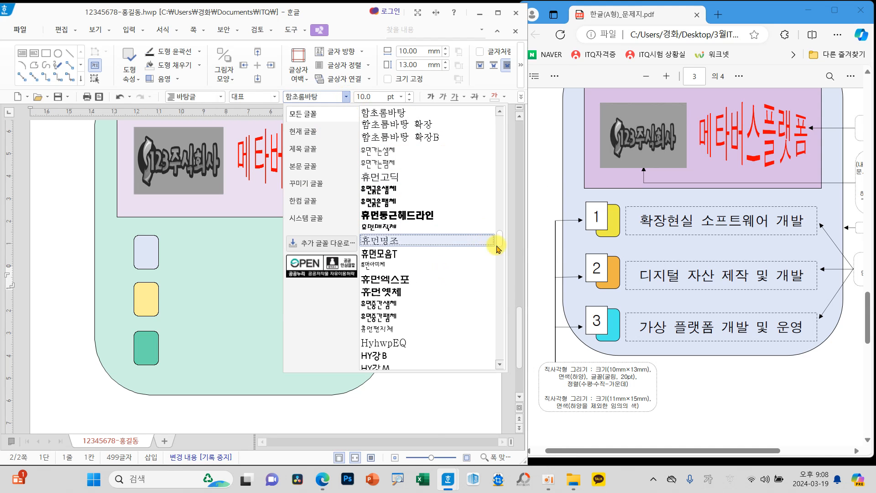
left_click_drag(502, 239, 501, 114)
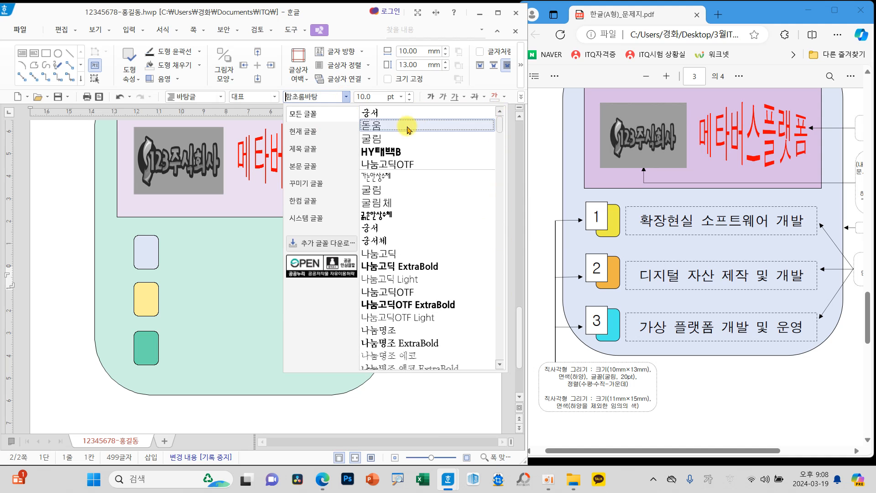
left_click(391, 139)
left_click(401, 97)
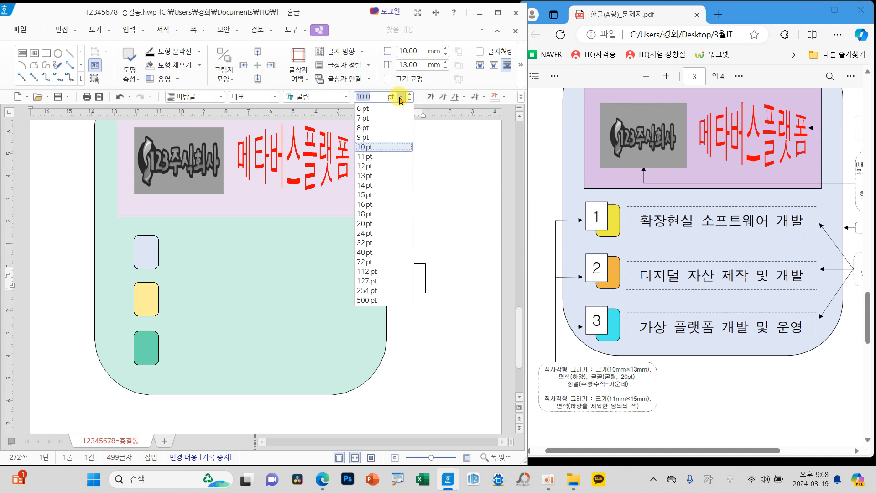
left_click(385, 223)
left_click(520, 96)
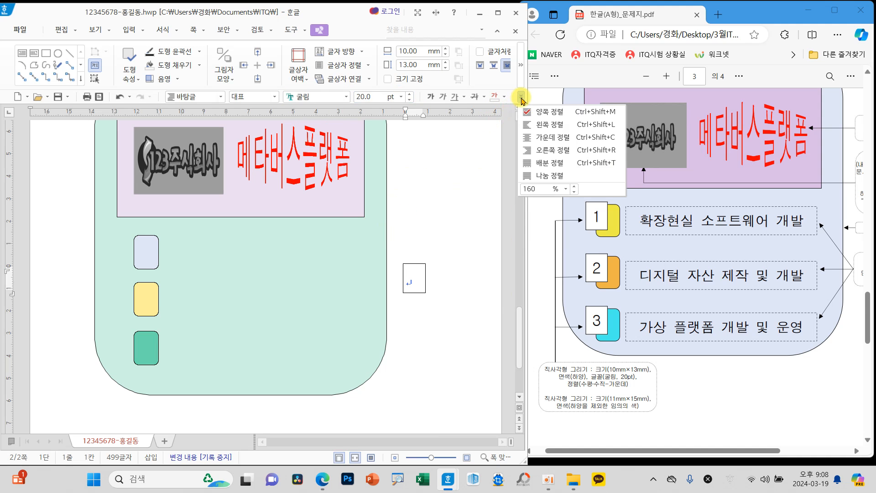
left_click(541, 138)
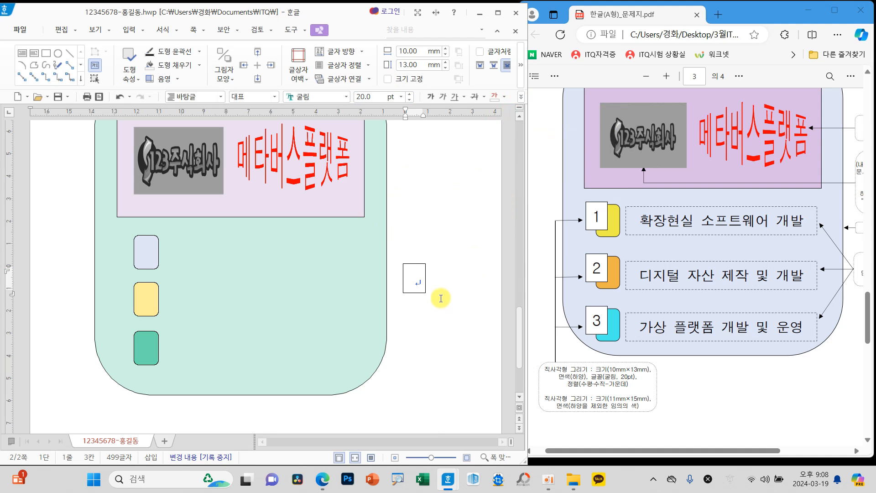
Step: Move the white rectangle onto the upper-left corner of the pale blue box, and place copies likewise on the yellow and teal boxes
left_click(414, 292)
left_click_drag(415, 292, 137, 259)
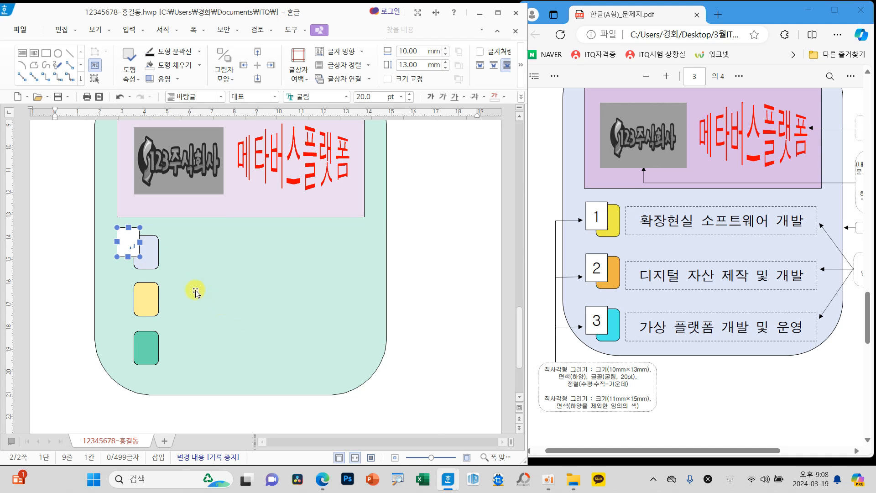
left_click_drag(124, 258, 127, 263)
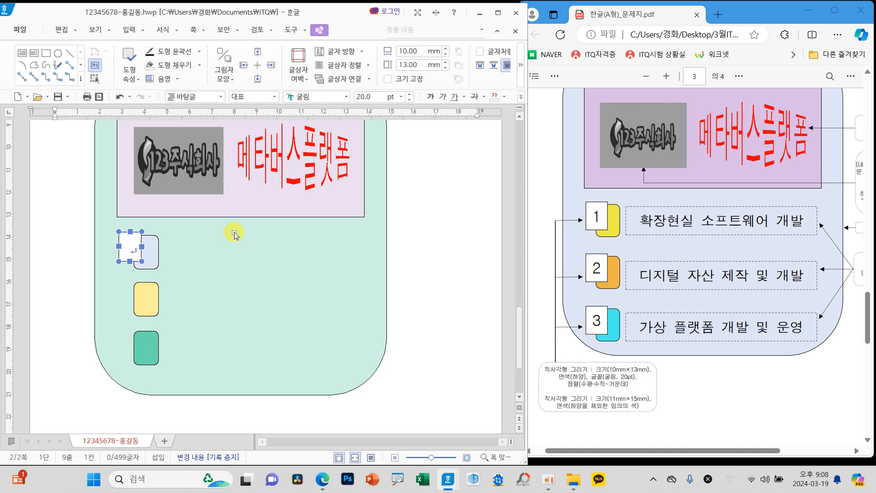
left_click_drag(130, 246, 132, 345)
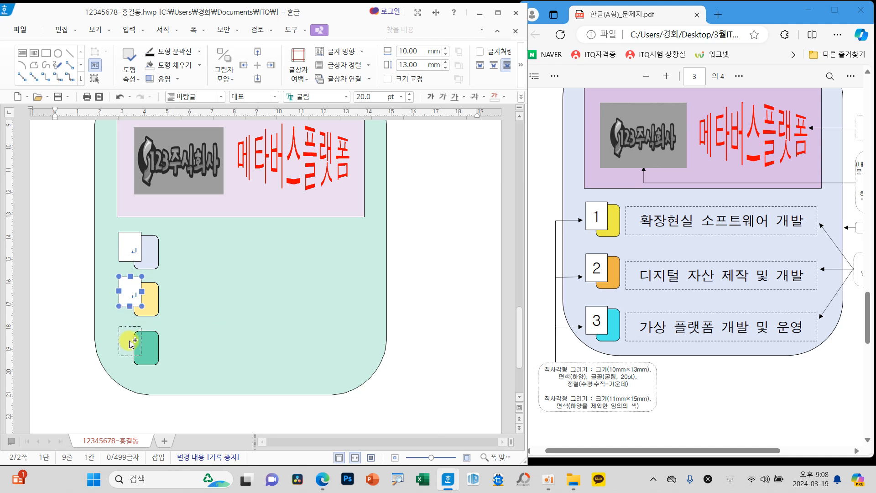
Step: Number the three white rectangles 1, 2 and 3 from top to bottom
left_click(127, 250)
type("1")
left_click(133, 292)
type("2")
left_click(133, 340)
type("3")
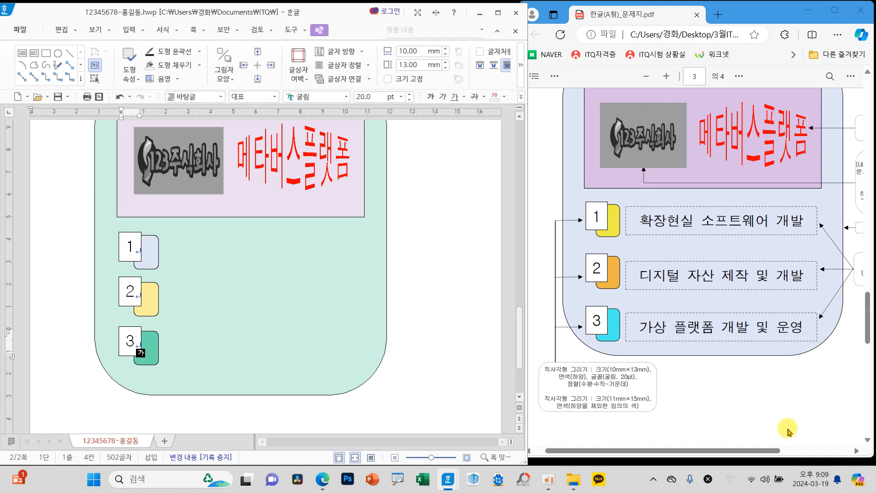
Step: Draw a text box about 87 mm by 15 mm beside the number 1 box, inside the green shape
left_click_drag(760, 453, 829, 452)
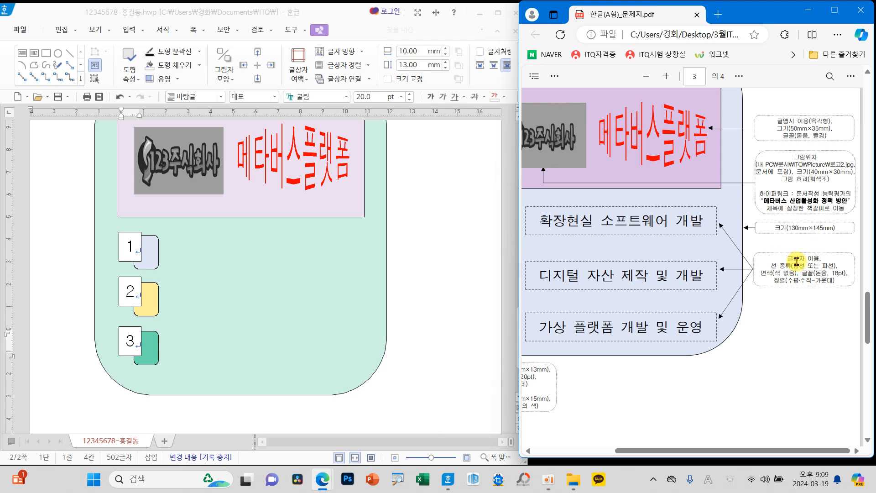
left_click(21, 53)
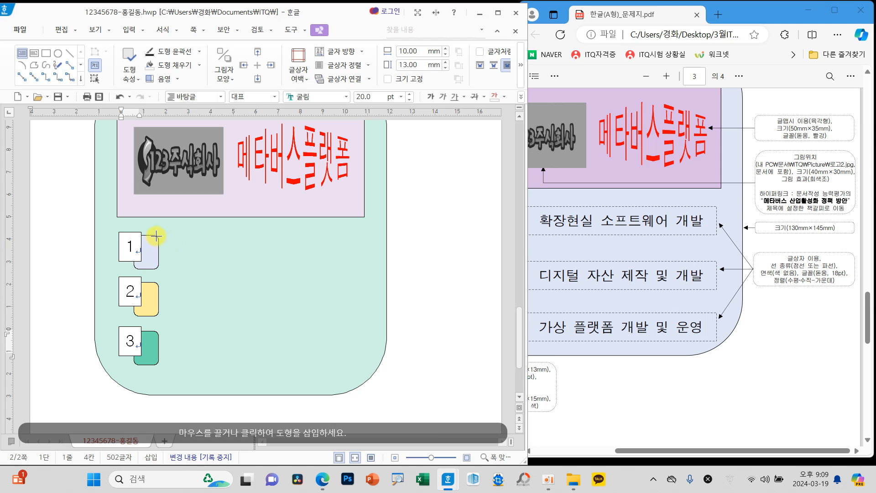
left_click_drag(168, 235, 371, 269)
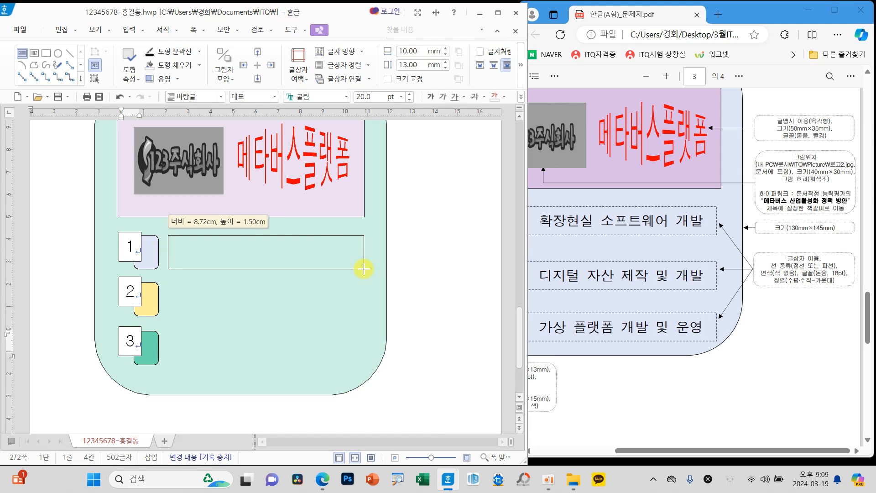
left_click_drag(362, 269, 362, 269)
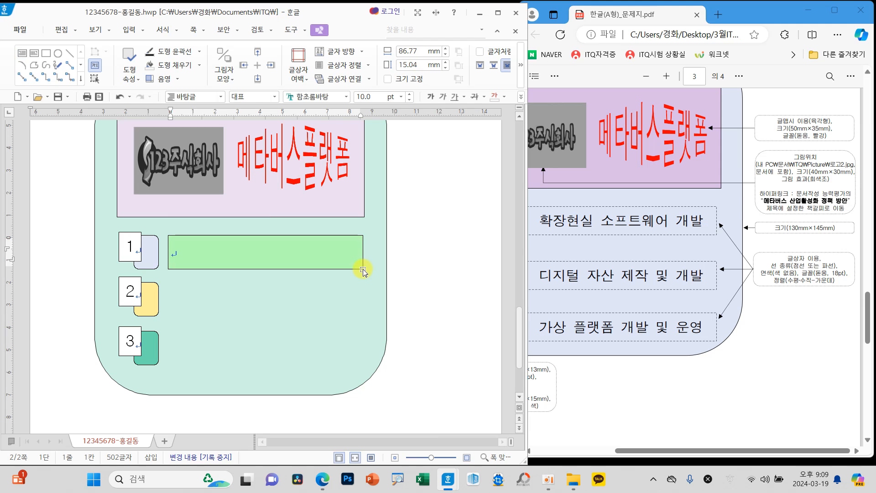
left_click(347, 269)
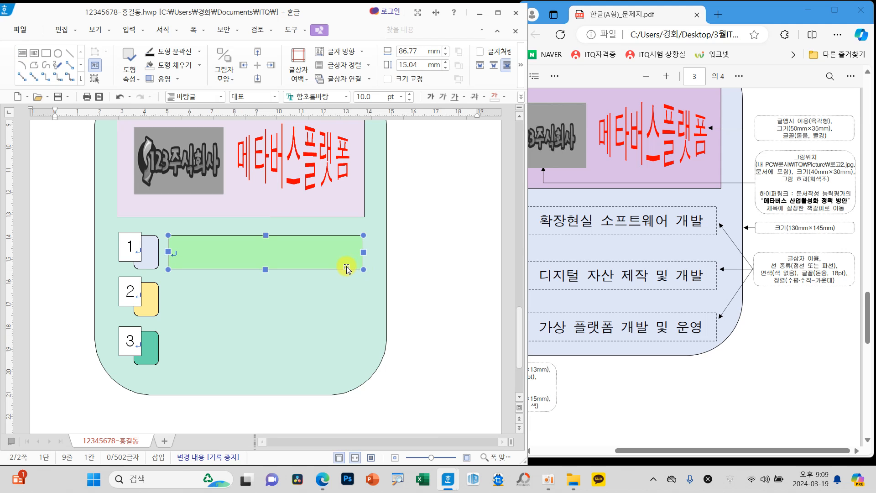
Step: Give the text box beside number 1 a dashed outline and no fill (색 채우기 없음)
double_click(294, 254)
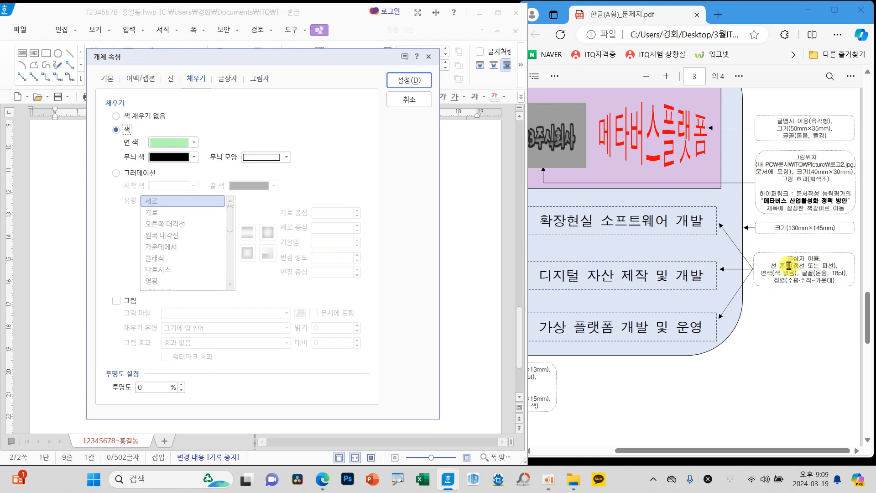
left_click(170, 79)
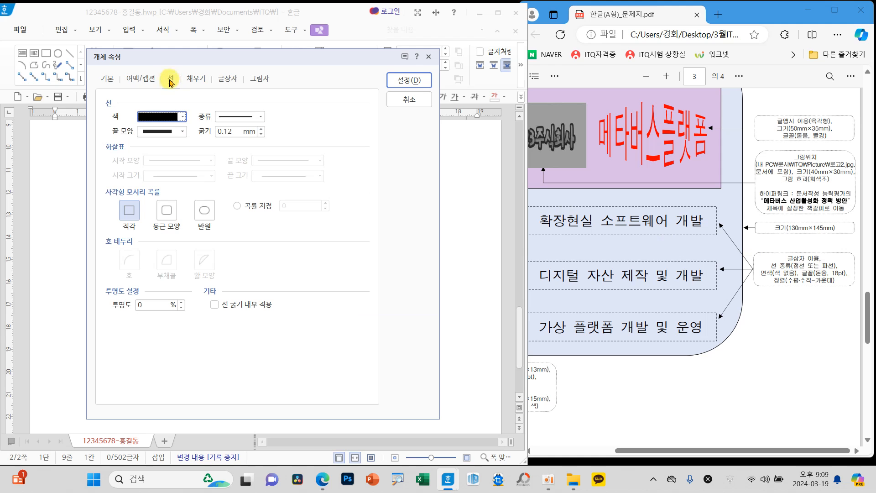
left_click(106, 81)
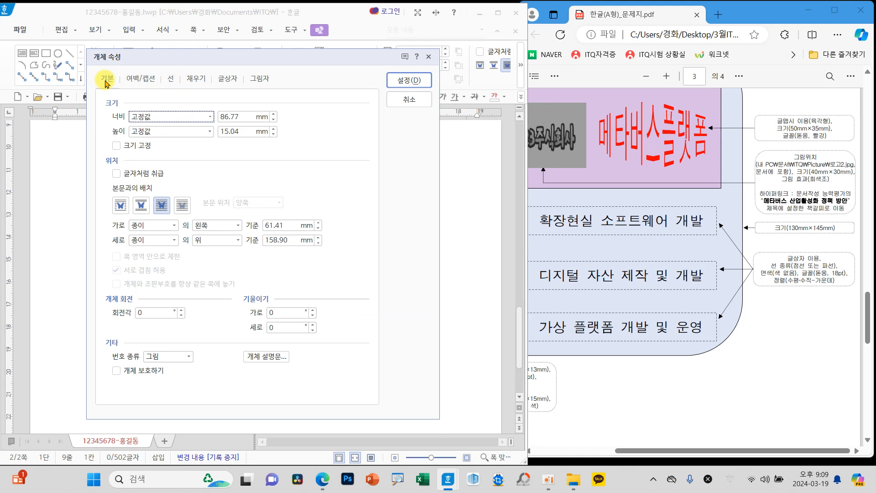
left_click(172, 79)
left_click(243, 117)
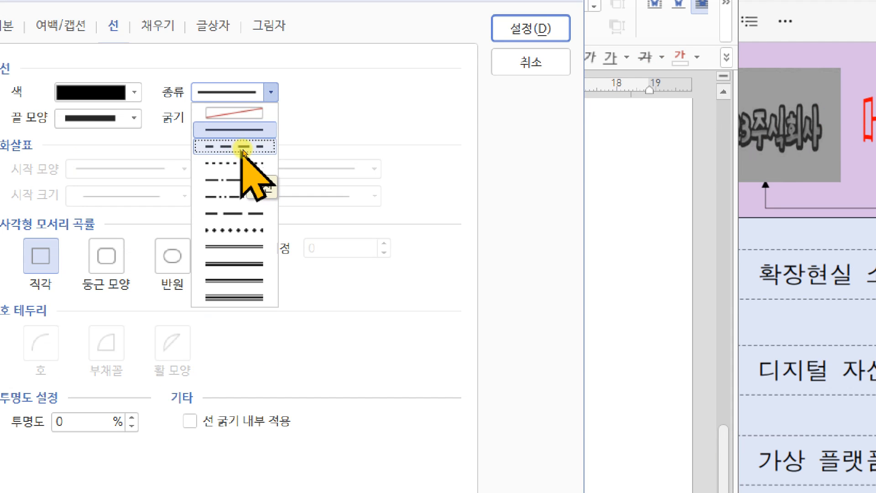
left_click(246, 151)
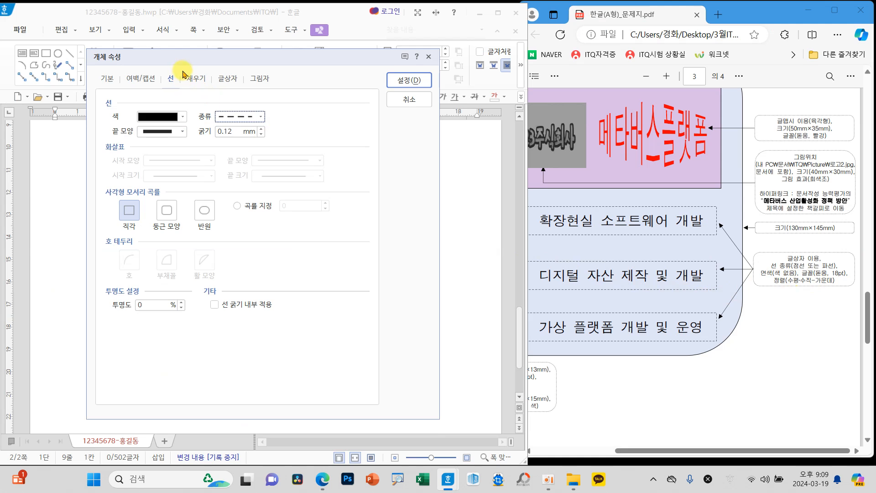
left_click(196, 78)
left_click(130, 116)
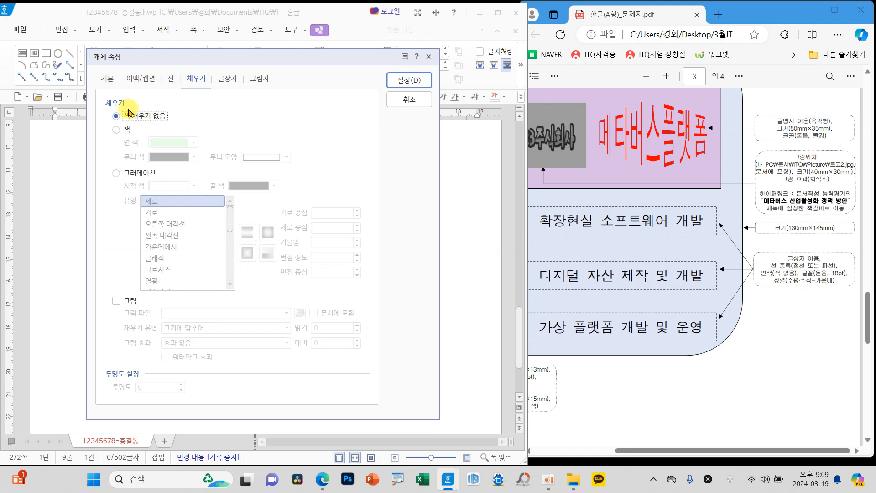
left_click(401, 80)
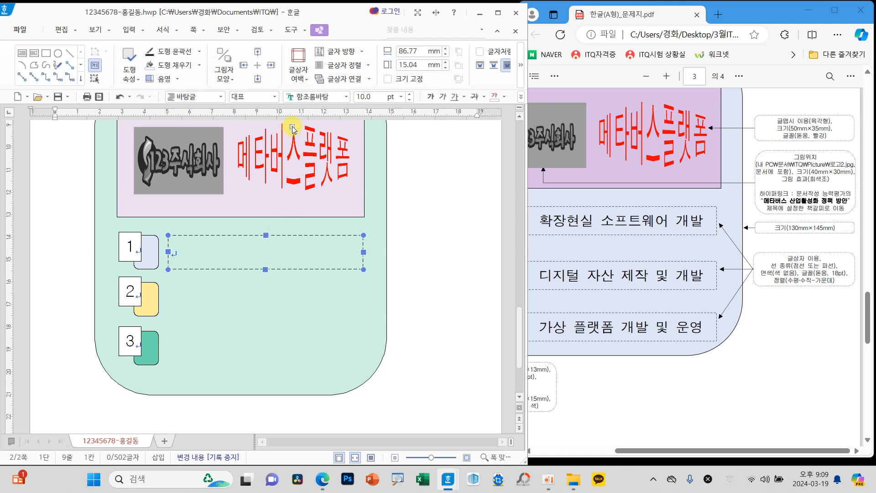
Step: Format the text box beside number 1 in 돋움, 18 pt, centre-aligned, and place copies of it beside numbers 2 and 3
left_click(346, 97)
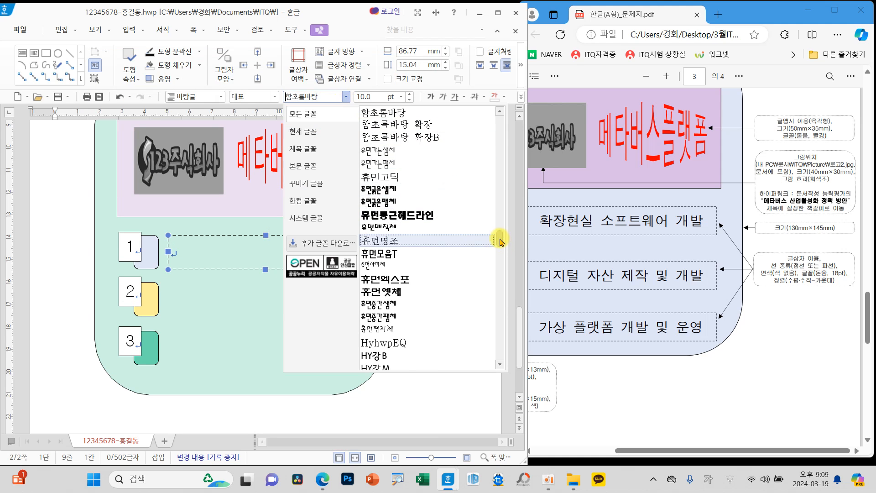
left_click_drag(500, 242, 499, 112)
left_click(489, 133)
left_click(401, 97)
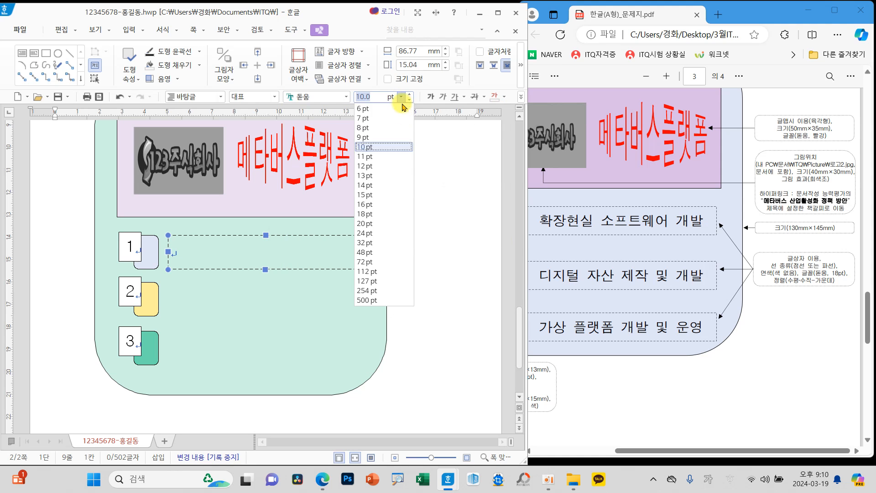
left_click(381, 214)
left_click(524, 101)
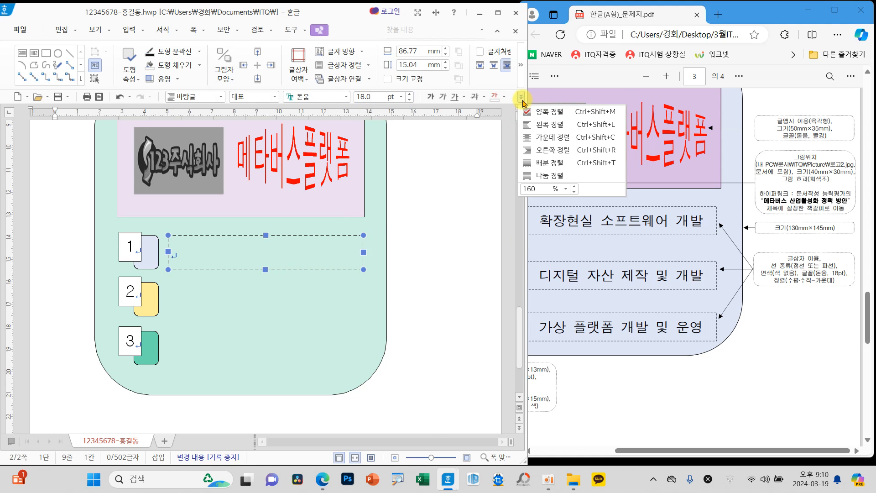
left_click(533, 142)
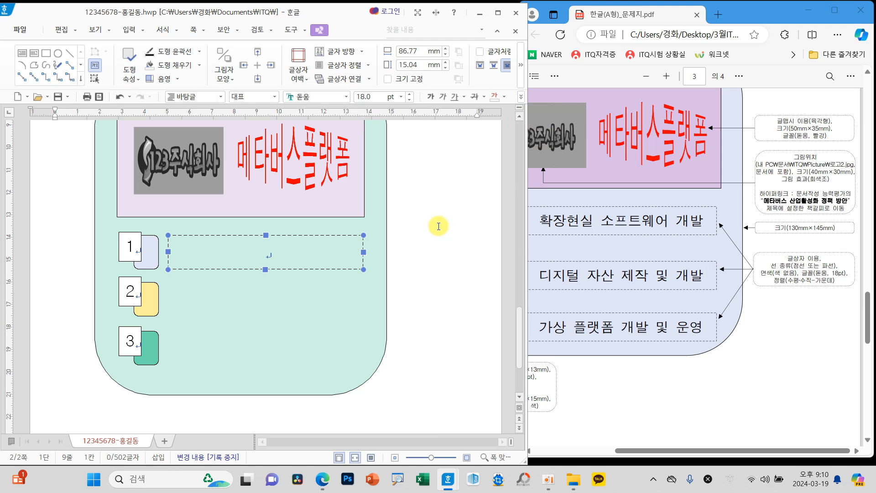
left_click_drag(286, 258, 290, 352)
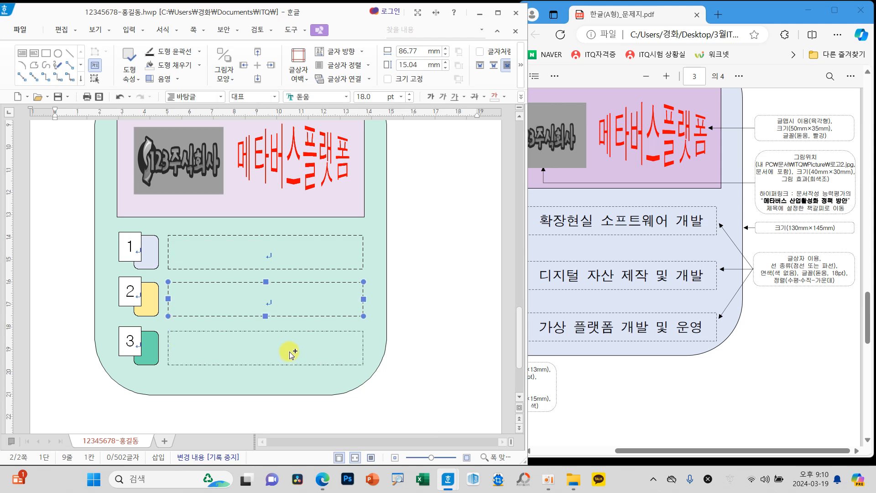
Step: Enter 확장현실 소프트웨어 개발 in the dashed text box beside number 1
left_click(291, 253)
type("확장ㅅ")
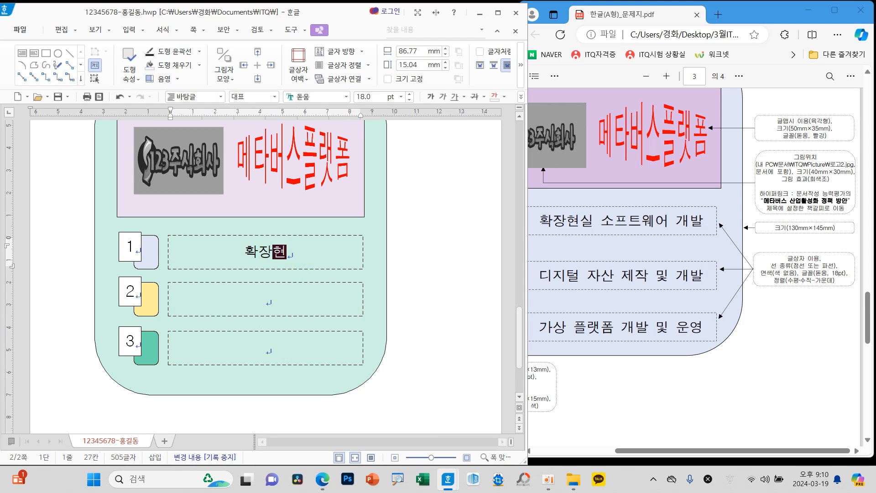
type("ㅅㄹ")
key("BackSpace")
key("BackSpace")
type("실 소프")
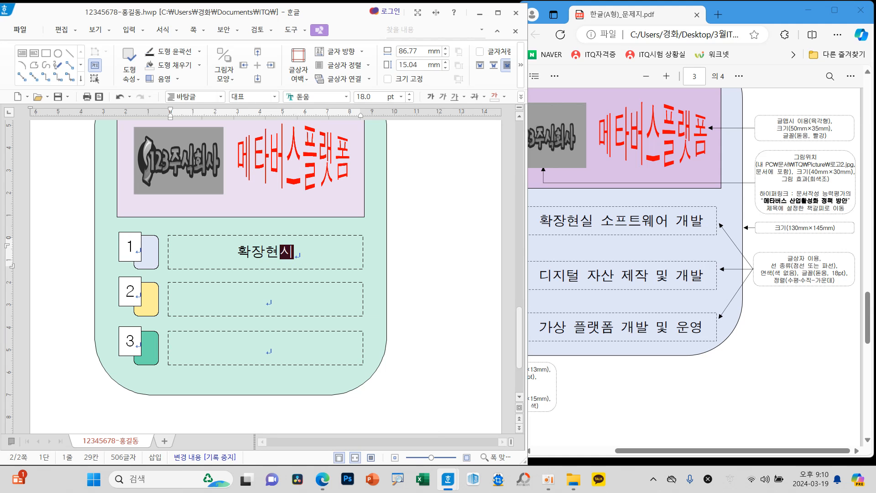
type("트웨어 개바")
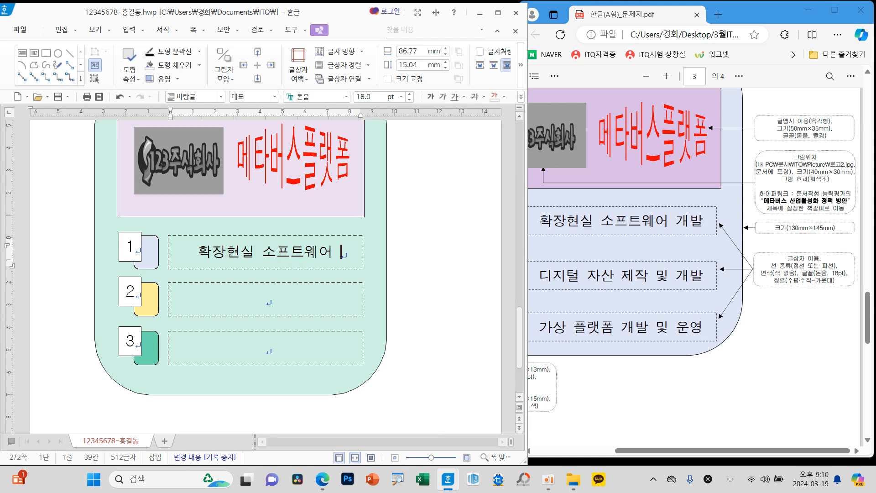
Step: Enter 디지털 자산 제작 및 개발 in the text box beside number 2 and 가상 플랫폼 개발 및 운영 beside number 3
left_click(271, 291)
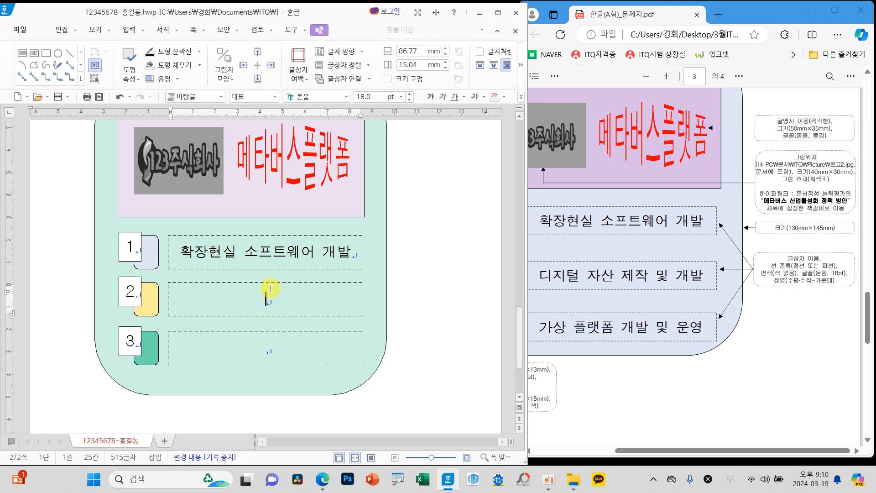
type("디지털 자산 제작 ㅁ및 개발")
left_click(255, 337)
type("가상 플랫포")
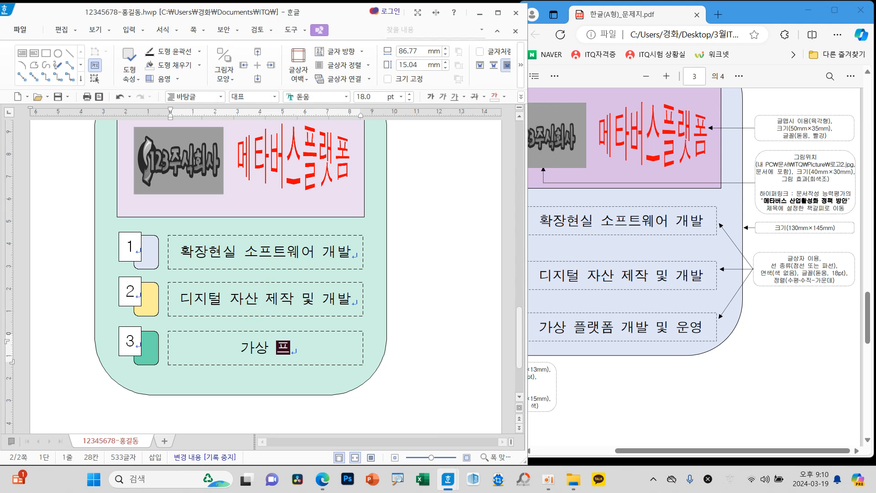
type(" 개발")
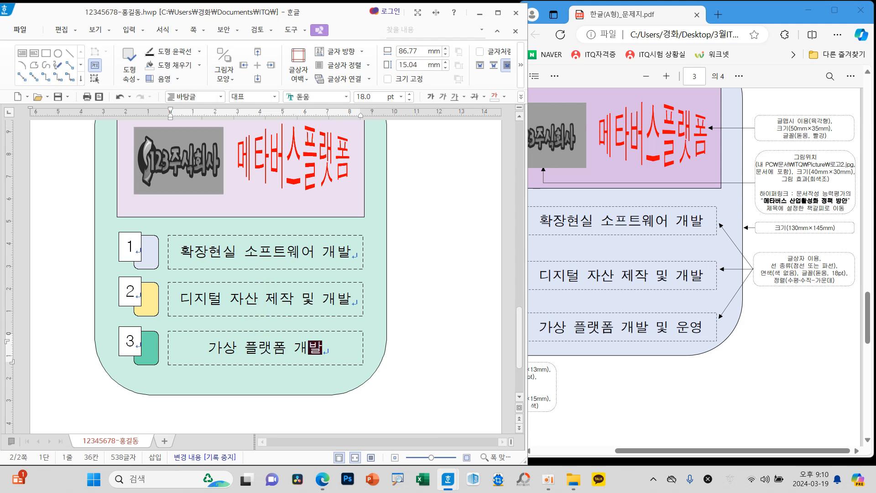
type(" 미운영")
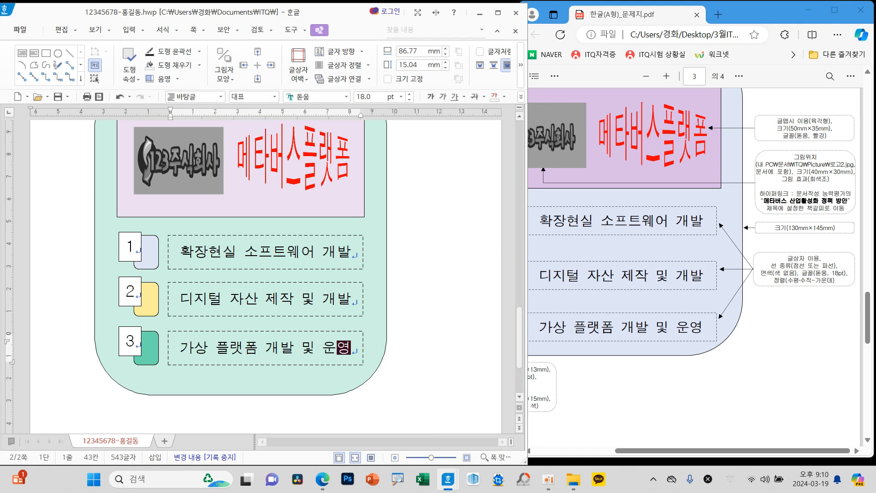
left_click(413, 325)
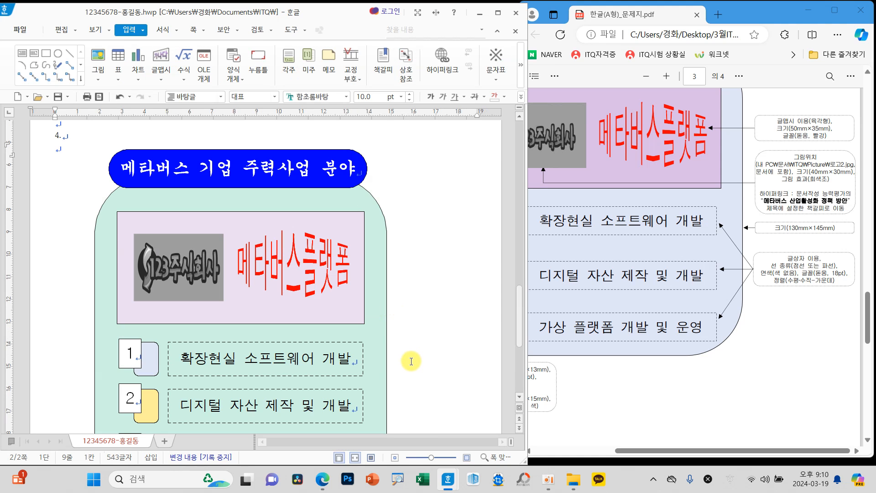
Step: Compare the question 4 drawing with the exam sheet and save the document
scroll(410, 360, "down", 1)
scroll(411, 361, "down", 2)
scroll(630, 396, "up", 4)
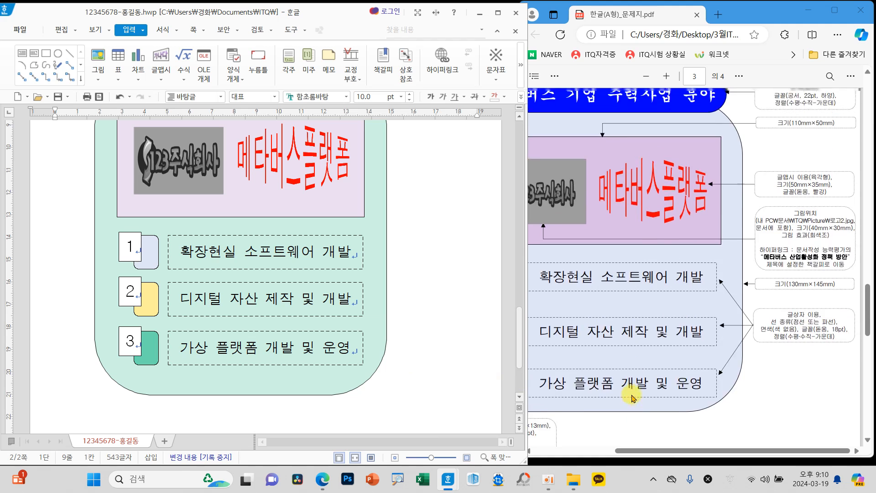
scroll(631, 397, "down", 3)
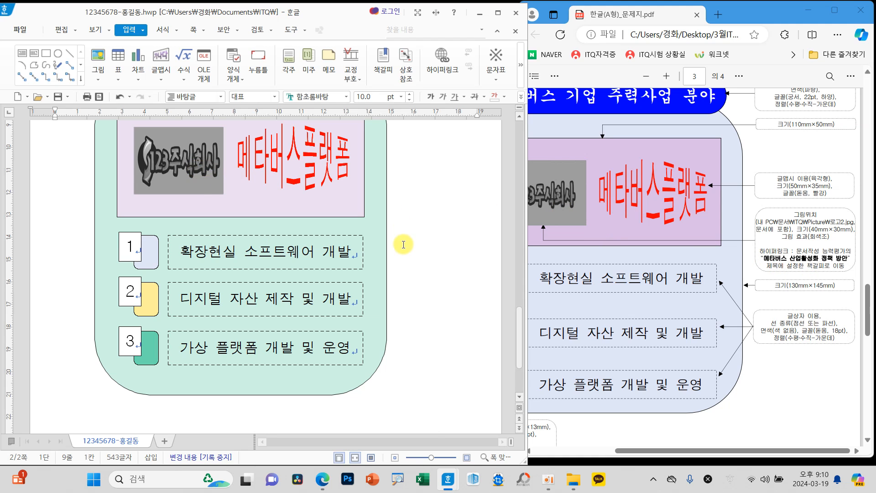
scroll(415, 246, "up", 3)
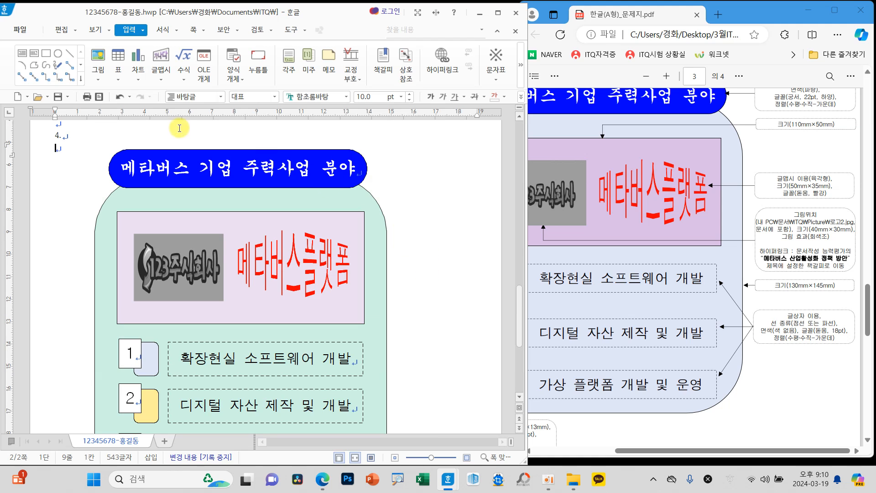
left_click(58, 97)
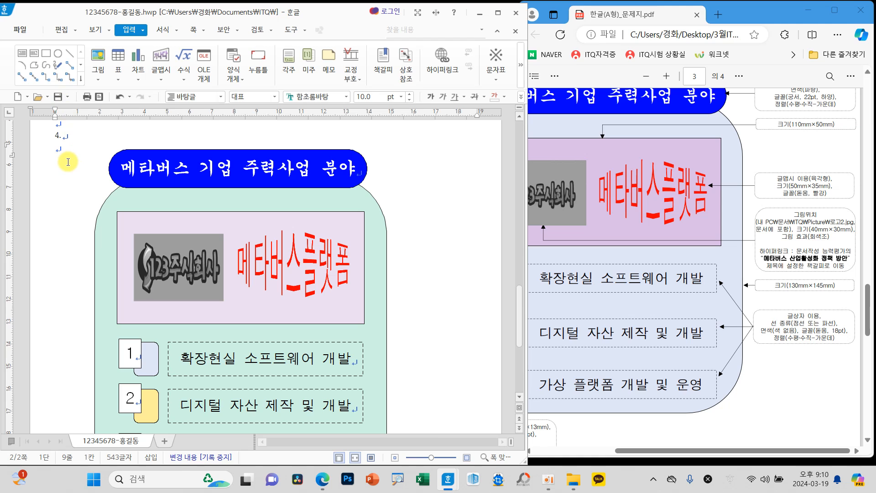
Step: Insert a page break at the blank line below the question number 4 to start page 3
key("ctrl+Return")
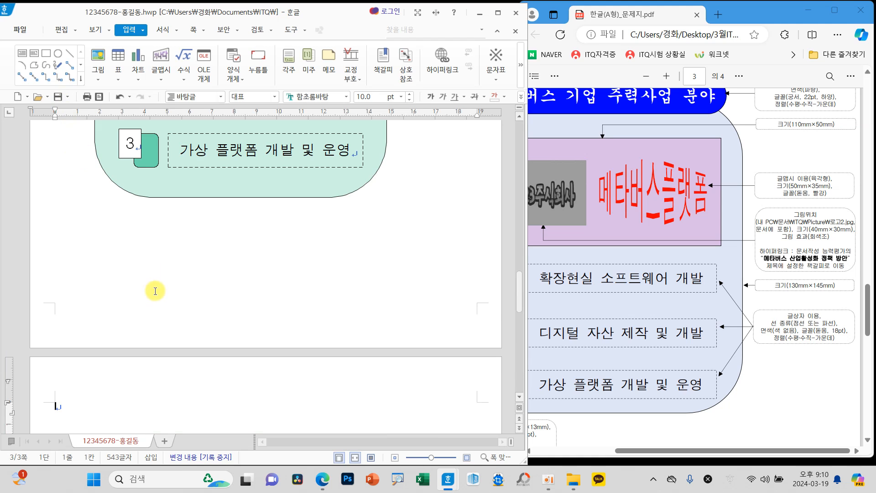
scroll(172, 336, "down", 3)
scroll(72, 278, "down", 1)
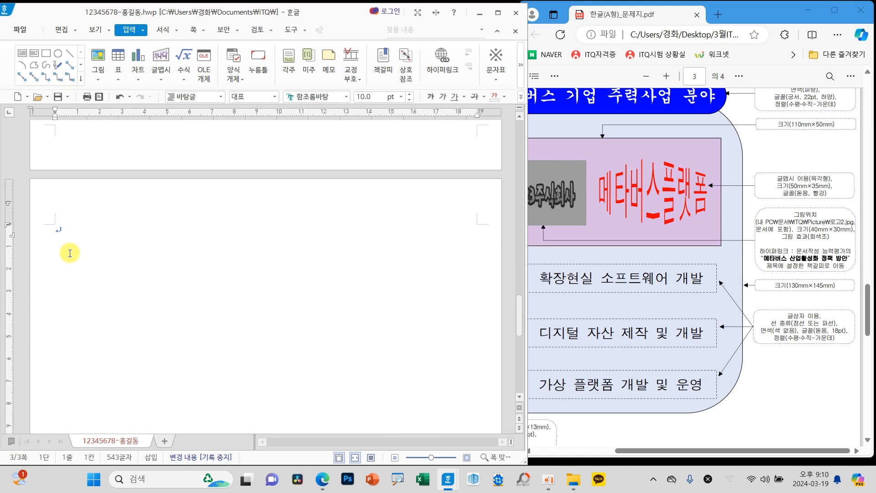
Step: Examine the 문서작성 능력평가 task on page 4 of the exam sheet, covering title, body text, headings, table, footnote and page number instructions
scroll(644, 326, "down", 10)
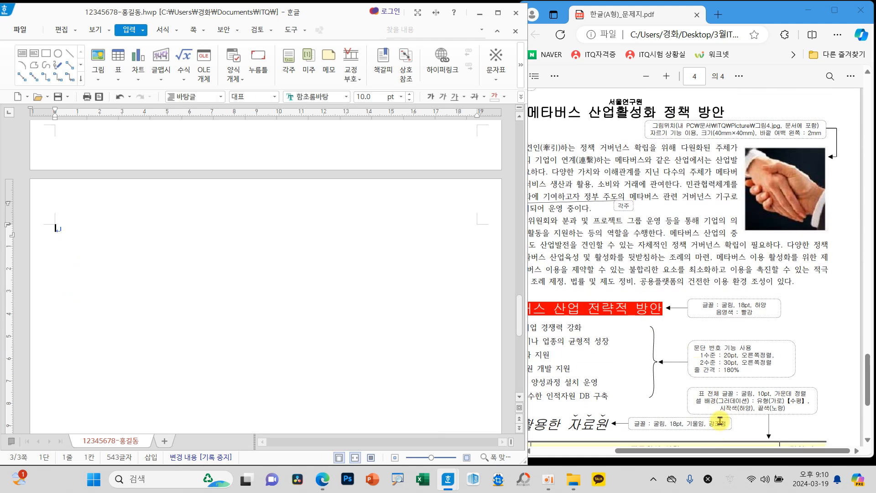
left_click(633, 451)
left_click_drag(634, 452, 618, 451)
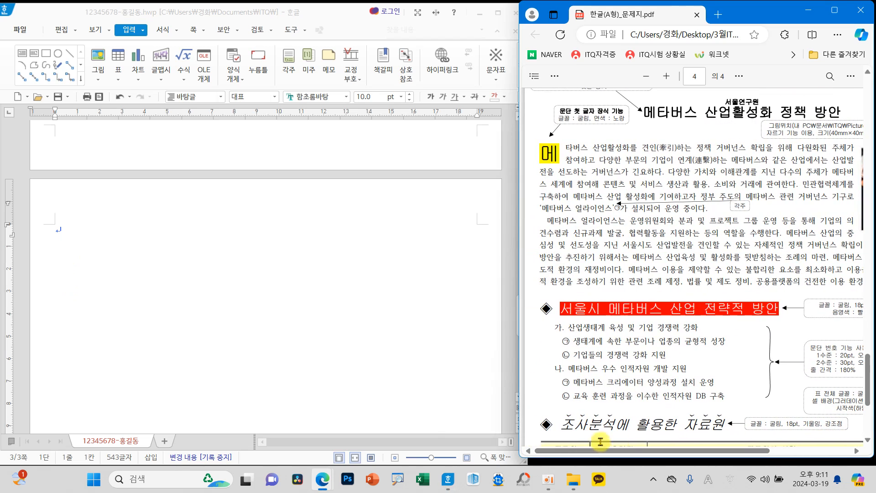
mouse_move(668, 453)
left_mouse_down()
mouse_move(757, 457)
mouse_move(644, 440)
mouse_move(671, 443)
left_mouse_up()
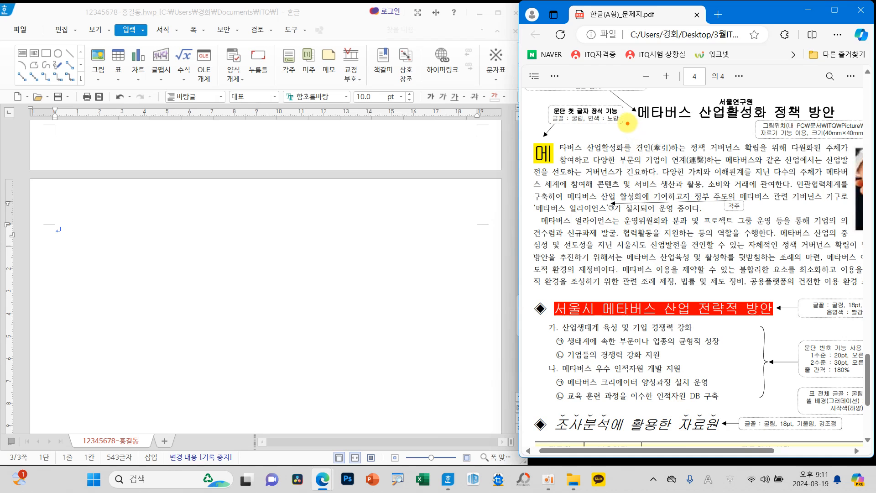
mouse_move(627, 122)
left_mouse_down()
mouse_move(658, 137)
mouse_move(617, 143)
left_mouse_up()
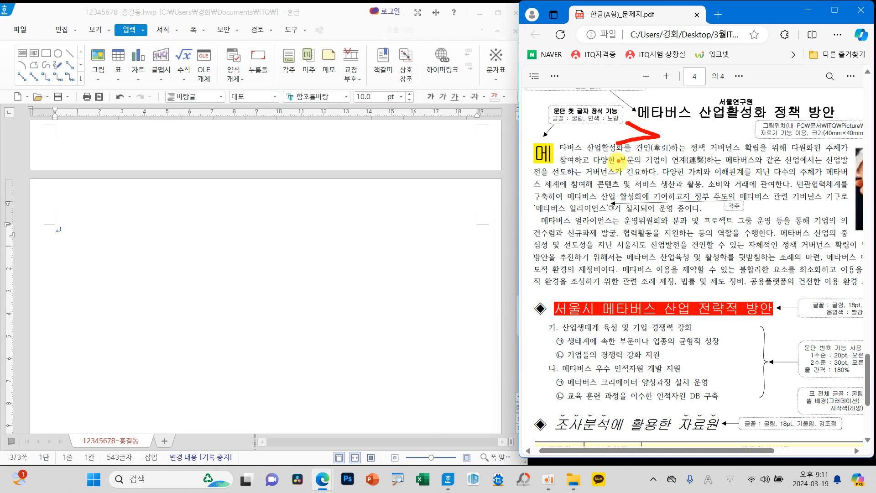
mouse_move(544, 285)
left_mouse_down()
mouse_move(575, 291)
mouse_move(544, 298)
left_mouse_up()
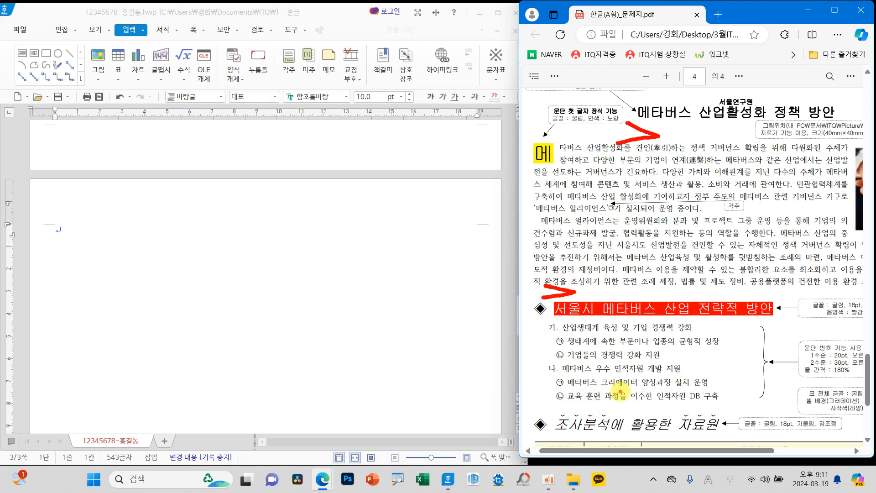
mouse_move(547, 396)
left_mouse_down()
mouse_move(584, 407)
mouse_move(525, 408)
left_mouse_up()
scroll(684, 319, "down", 4)
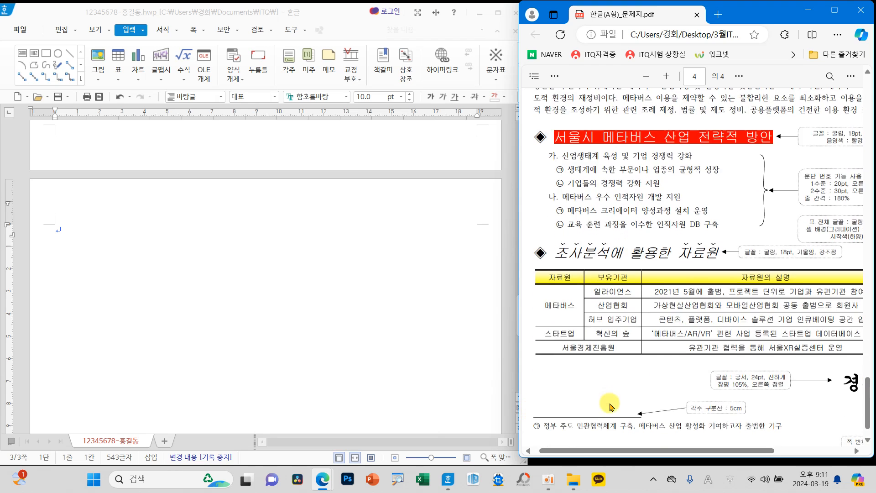
left_click_drag(758, 460, 830, 456)
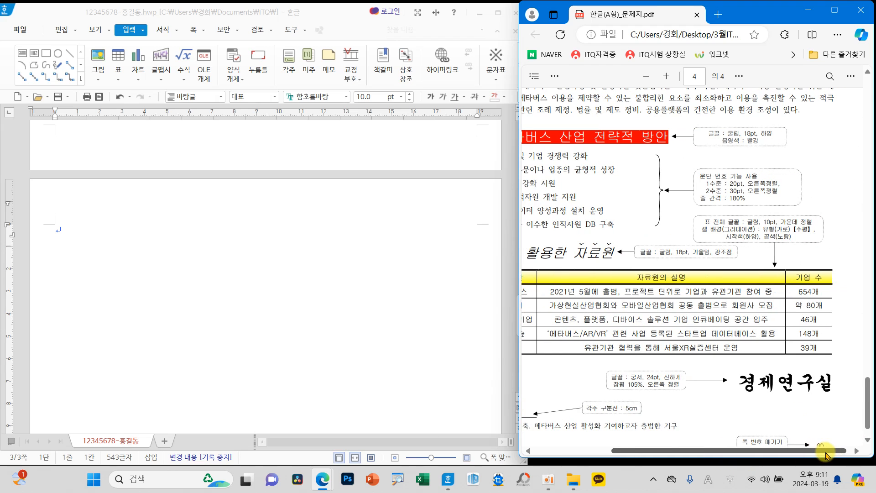
mouse_move(731, 350)
left_mouse_down()
mouse_move(766, 364)
mouse_move(735, 377)
left_mouse_up()
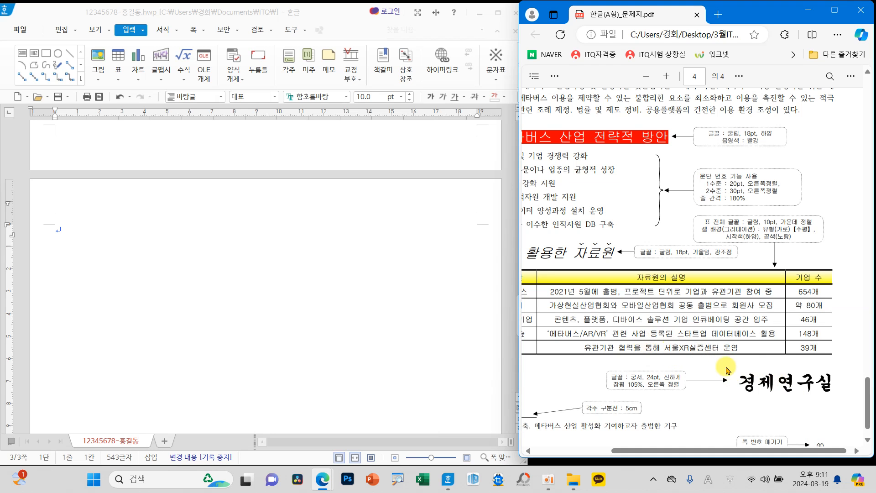
scroll(664, 365, "up", 5)
left_click_drag(684, 458, 607, 456)
Step: Enter 견인 on the first line of page 3 and maximize the document window
left_click(102, 254)
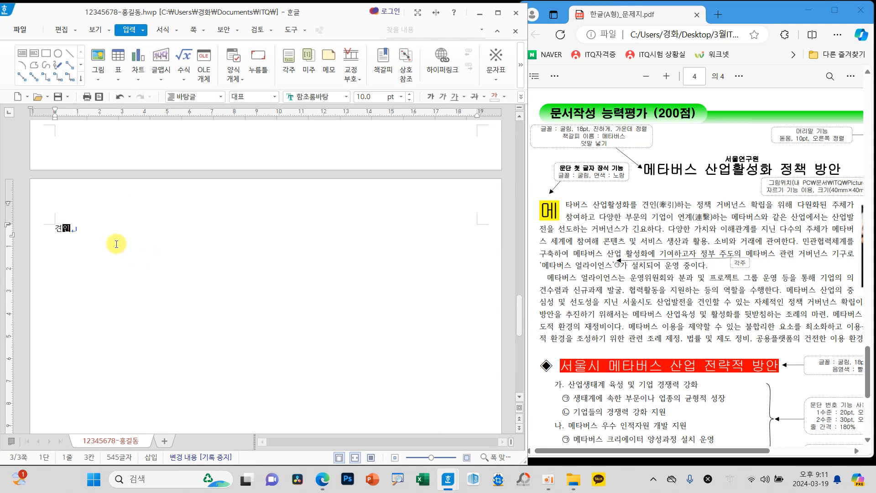
left_click(497, 12)
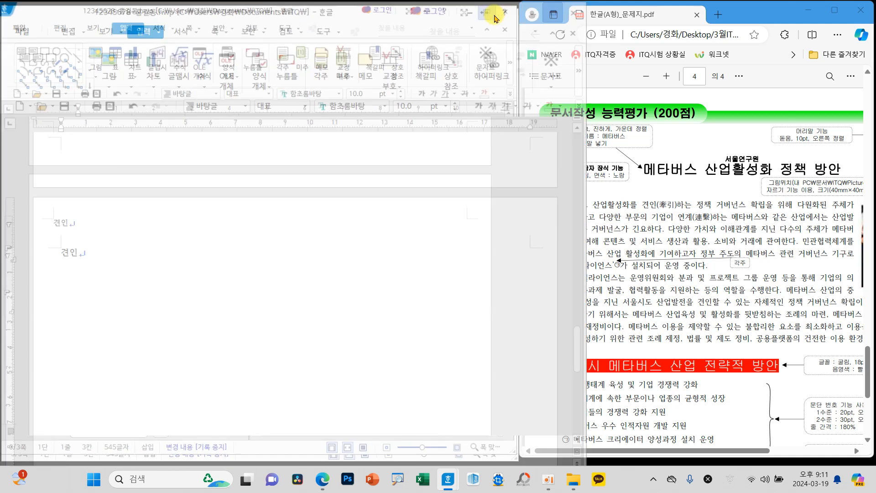
Step: Look up the Hanja candidates for 견인 with the 한글(漢字) input format, and close the conversion dialog without converting the word
left_click_drag(142, 305, 65, 301)
key("F12")
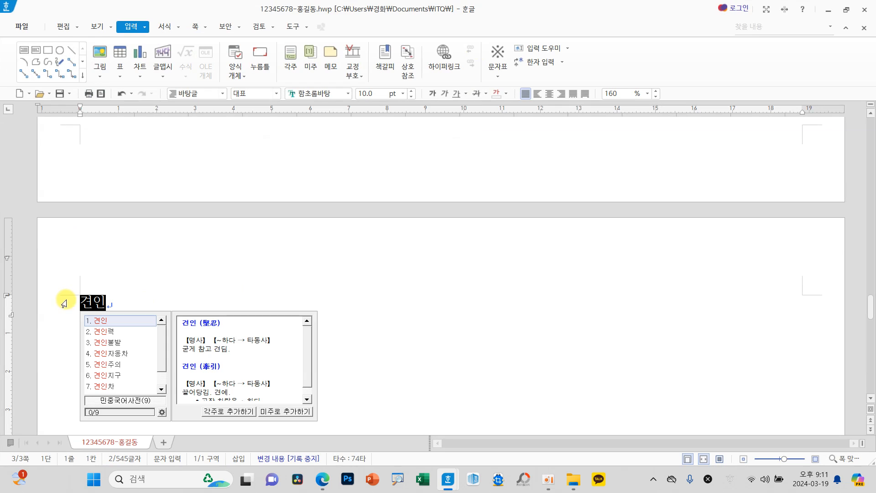
key("F9")
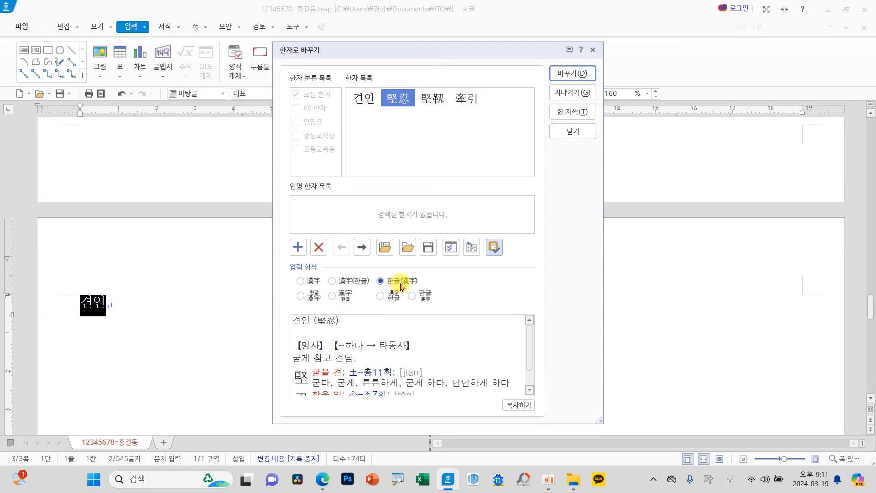
left_click(386, 285)
left_click(573, 130)
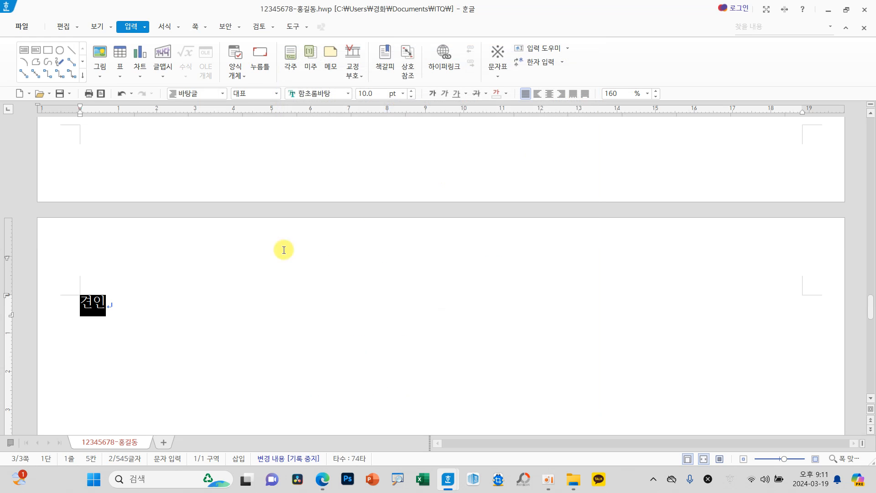
Step: Insert a ■ symbol from the 전각 기호(일반) set of the 한글(HNC) 문자표 after 견인, separated by a space
left_click(185, 304)
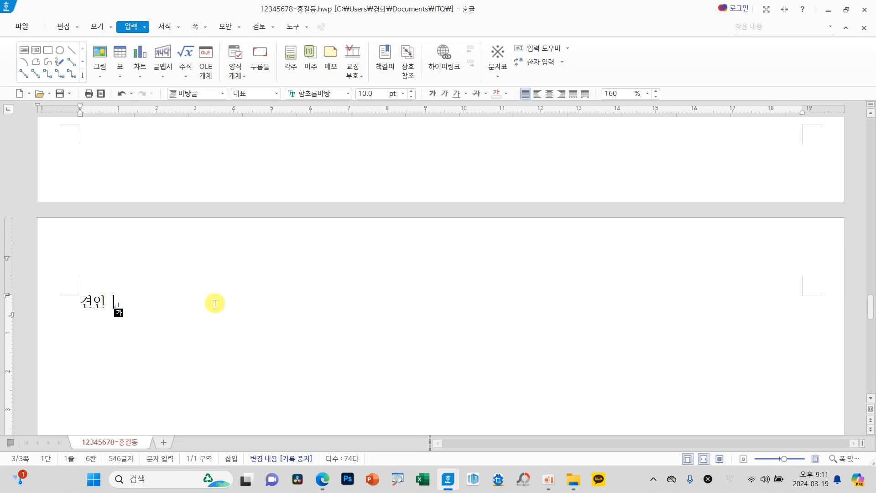
key("ctrl+F10")
left_click(352, 201)
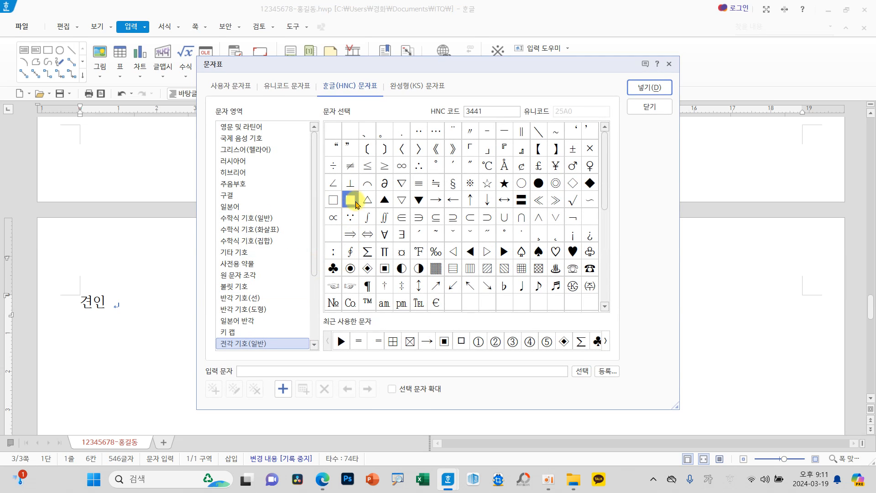
left_click(639, 85)
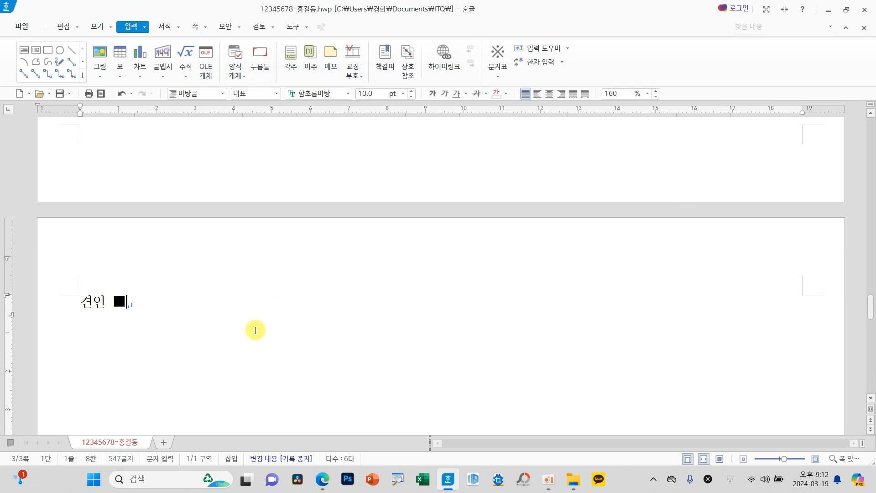
Step: Delete the practice text 견인 ■ from the first line of page 3
left_click_drag(195, 309, 82, 297)
key("F9")
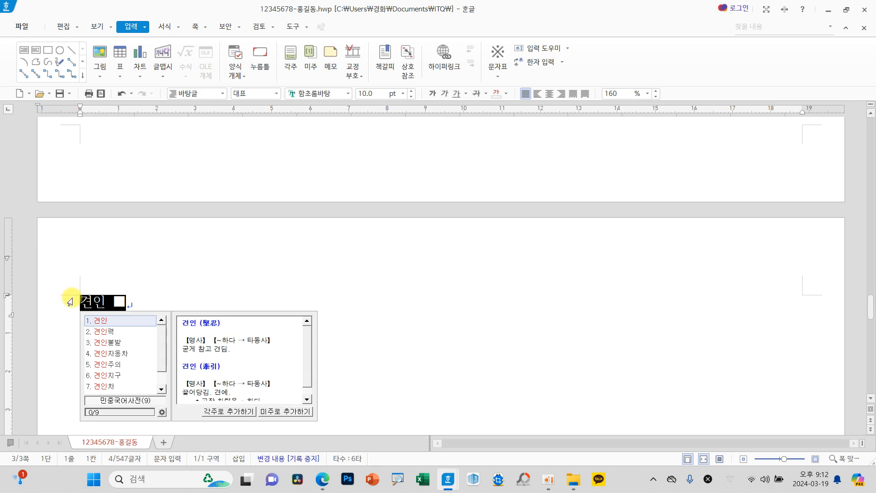
key("Escape")
key("Delete")
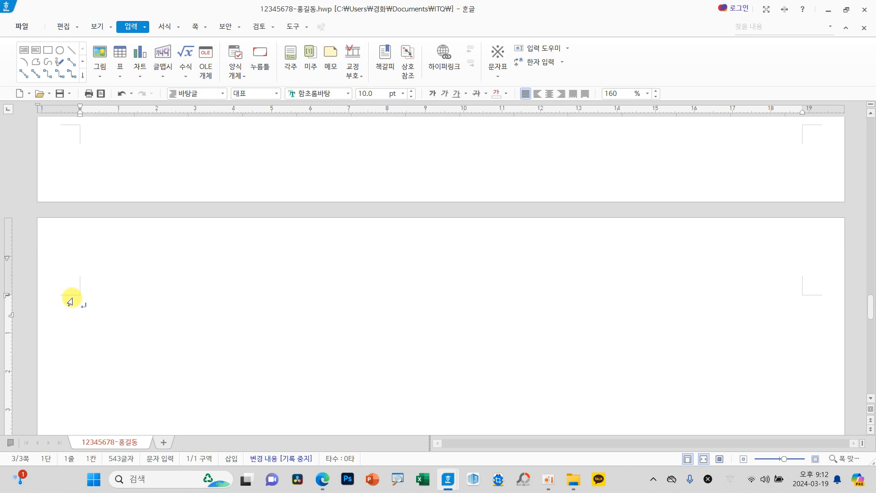
key("Hangul")
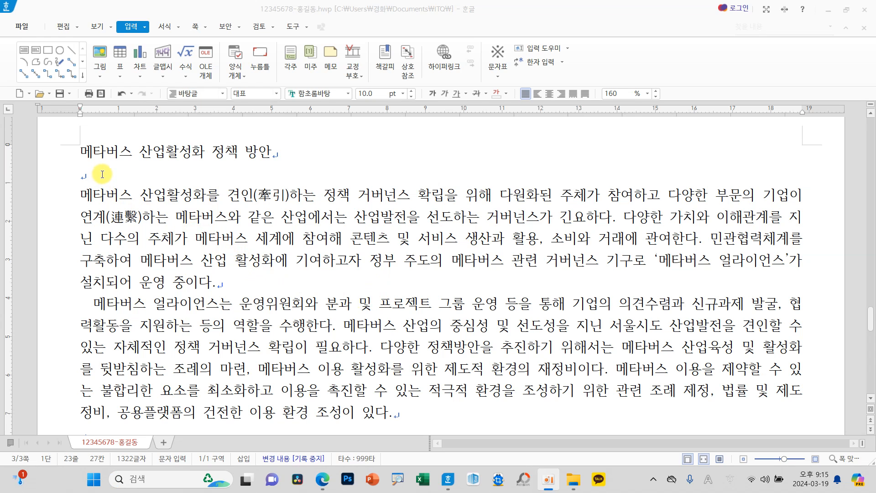
Step: Examine the page 3 text from the title through the body, headings and blank lines to the reference table picture
mouse_move(76, 162)
left_mouse_down()
mouse_move(93, 172)
mouse_move(70, 186)
left_mouse_up()
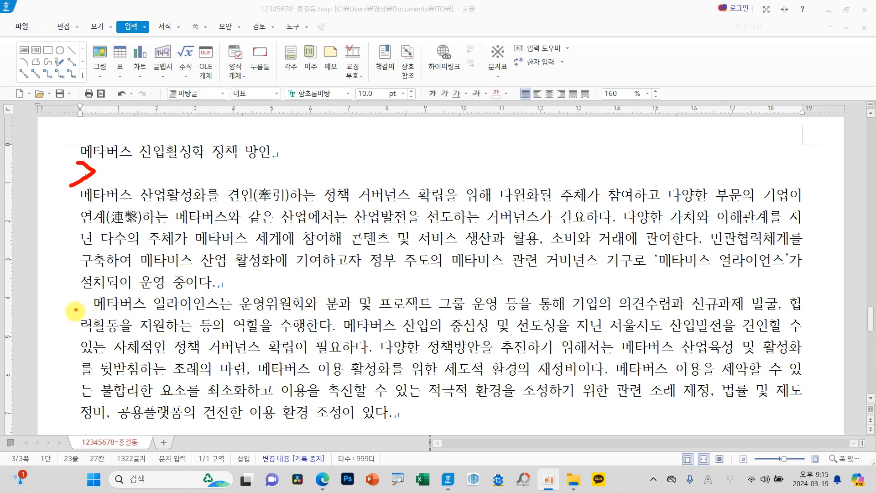
scroll(270, 330, "down", 3)
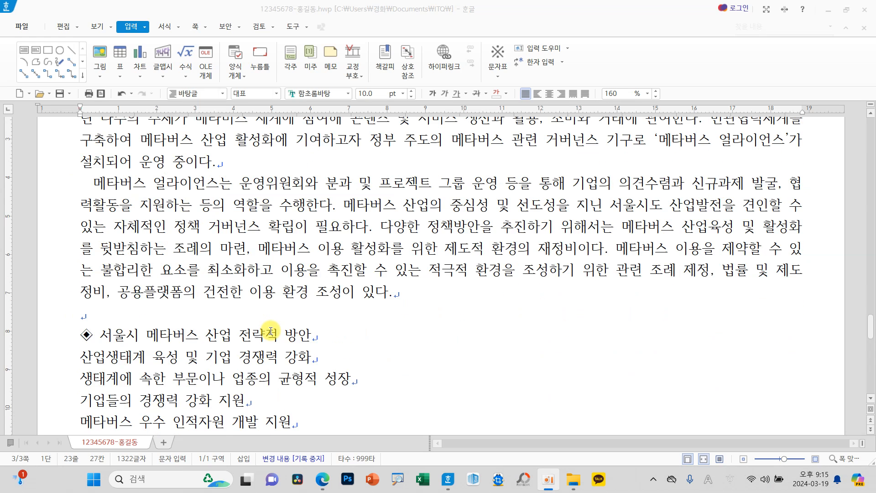
scroll(271, 330, "down", 2)
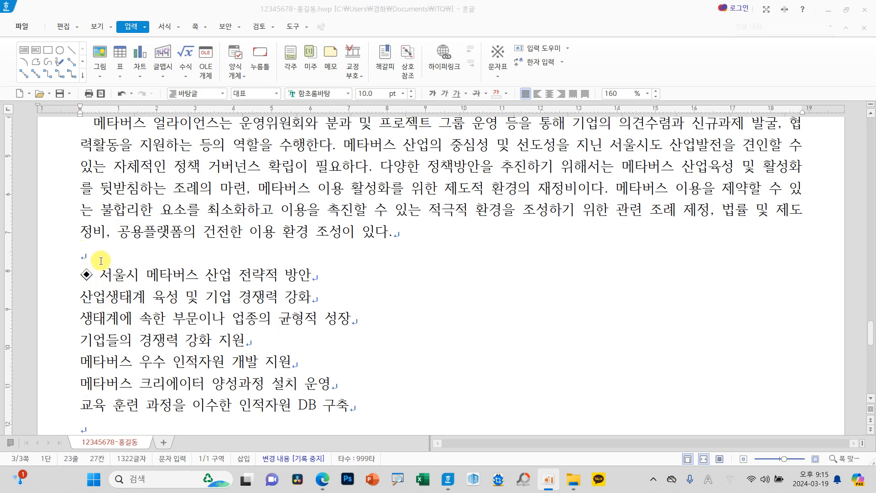
scroll(179, 345, "down", 3)
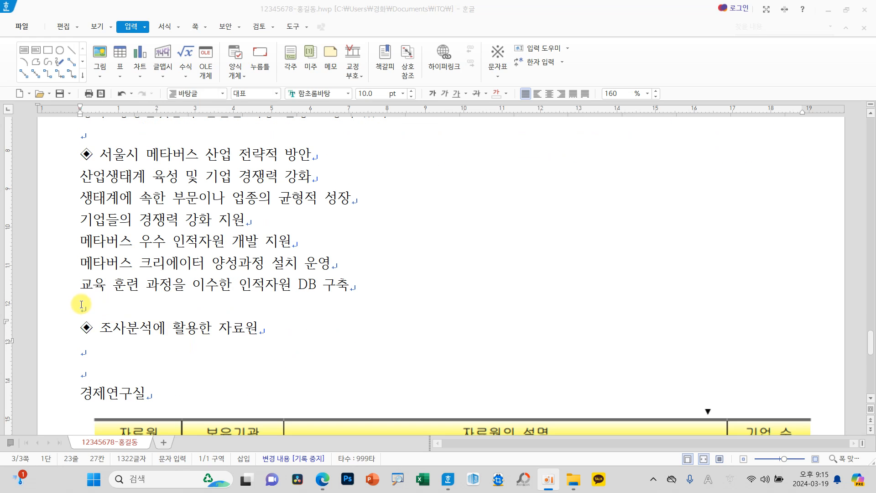
scroll(200, 360, "down", 3)
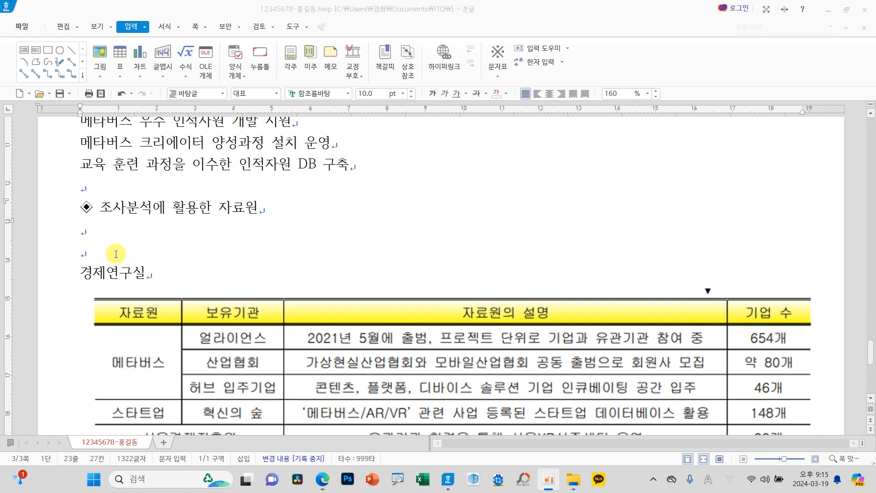
left_click(154, 333)
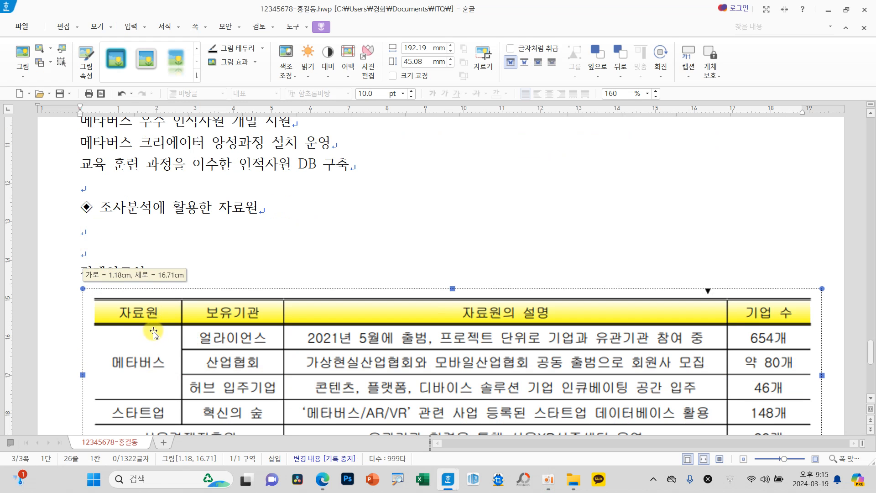
scroll(225, 338, "down", 5)
scroll(205, 276, "up", 4)
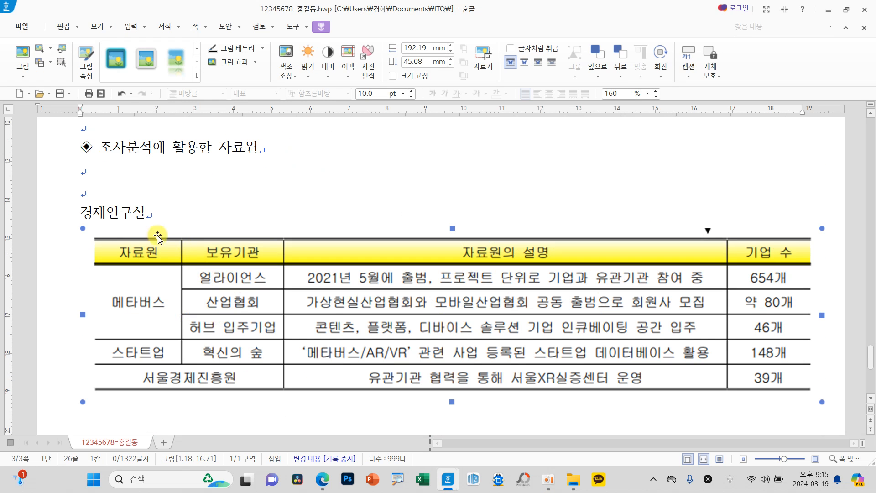
Step: Place the cursor on the empty line under 조사분석에 활용한 자료원 and count the rows and columns of the reference table picture
left_click(106, 173)
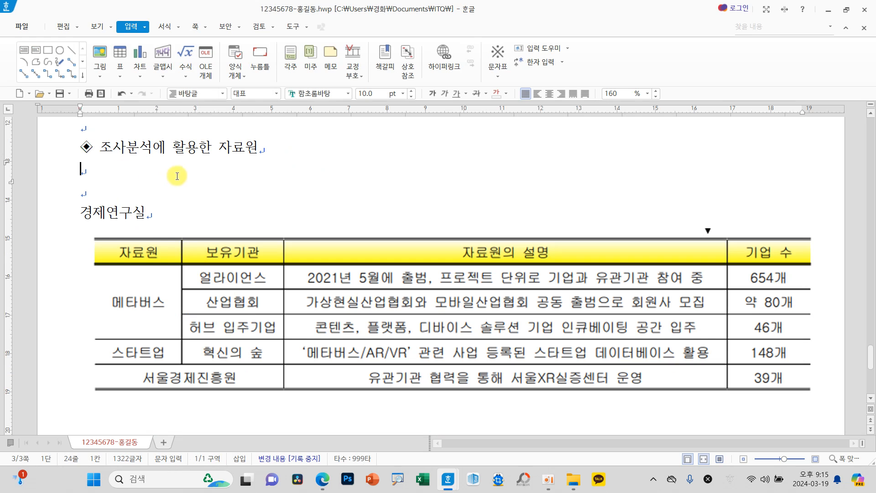
scroll(275, 305, "up", 3)
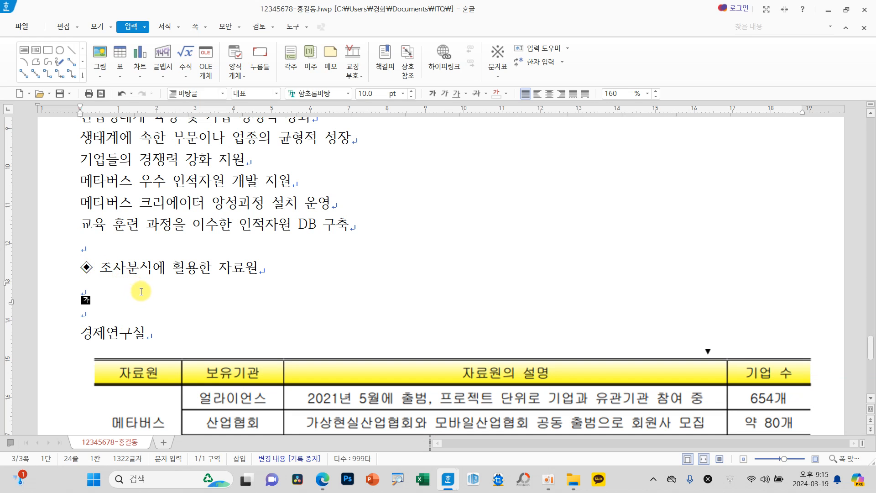
scroll(247, 383, "down", 4)
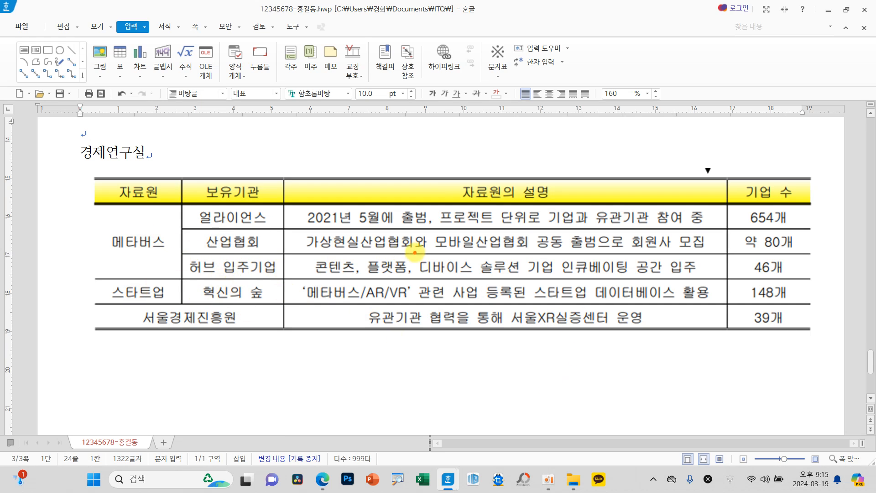
mouse_move(292, 360)
left_mouse_down()
mouse_move(321, 386)
mouse_move(283, 407)
left_mouse_up()
mouse_move(293, 319)
left_mouse_down()
mouse_move(258, 319)
mouse_move(263, 294)
left_mouse_up()
left_click_drag(290, 265, 258, 263)
mouse_move(292, 239)
left_mouse_down()
mouse_move(263, 239)
mouse_move(265, 193)
left_mouse_up()
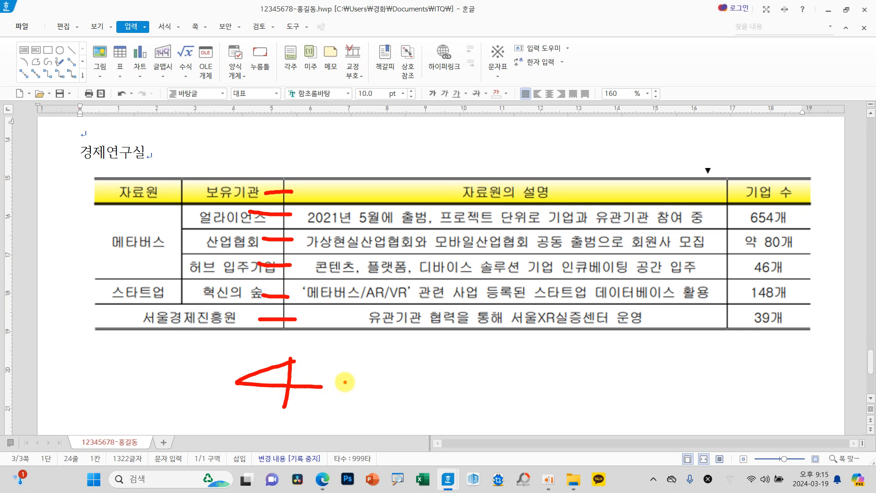
key("Escape")
scroll(186, 251, "up", 1)
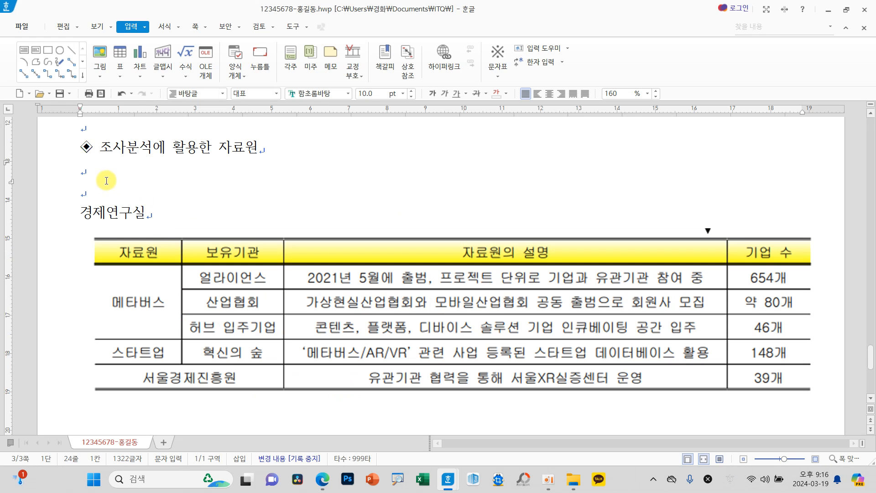
Step: Insert a table of 6 rows and 4 columns under 조사분석에 활용한 자료원, with 글자처럼 취급 enabled
left_click(120, 52)
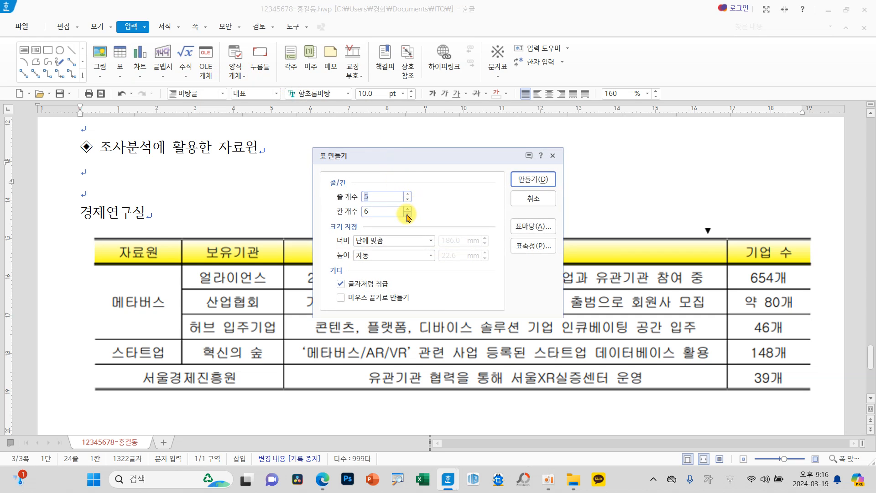
left_click(407, 194)
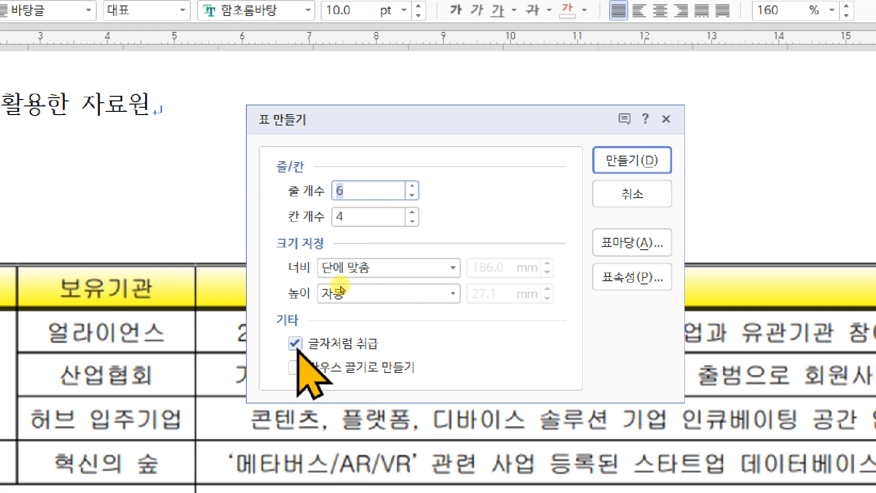
left_click(630, 160)
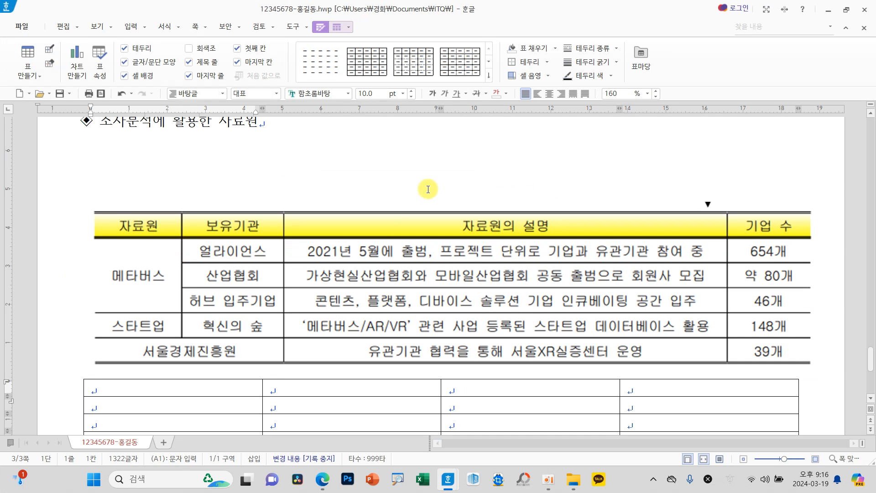
left_click(277, 378)
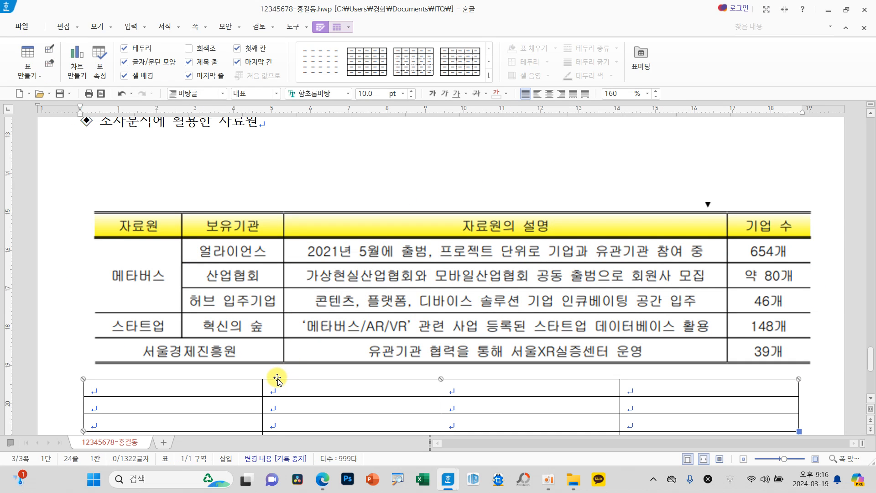
key("Delete")
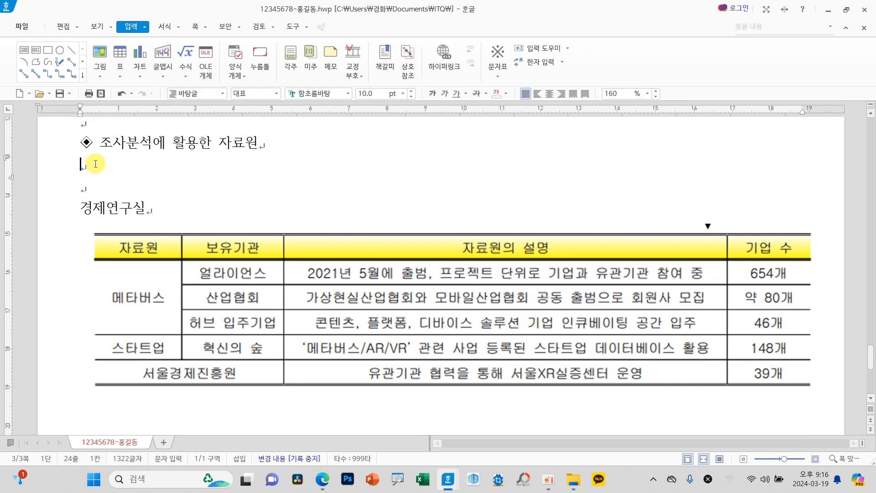
key("ctrl+z")
Step: Move the reference table picture down below the new table and the 경제연구실 line
left_click(200, 336)
left_click_drag(199, 335, 208, 417)
left_click_drag(219, 389, 241, 303)
scroll(250, 309, "up", 3)
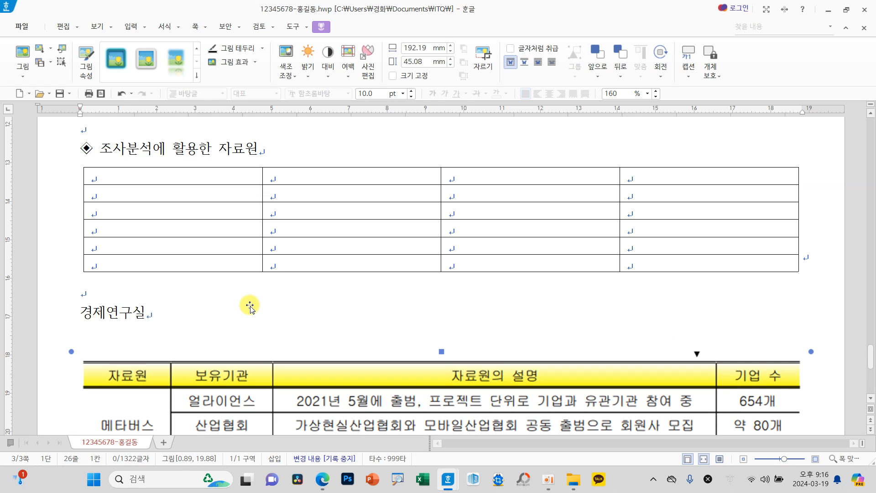
Step: Select all cells of the new table and increase the row heights by two increments
left_click_drag(248, 176, 650, 267)
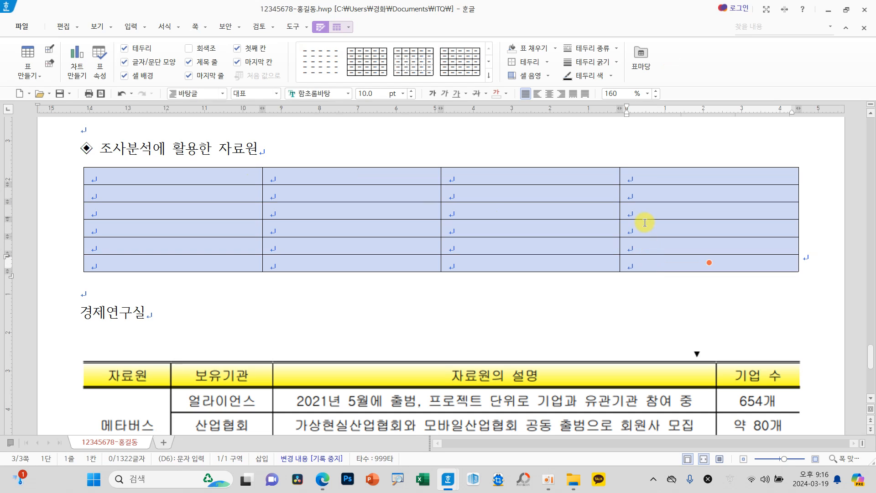
key("ctrl+Down")
key("ctrl+Down")
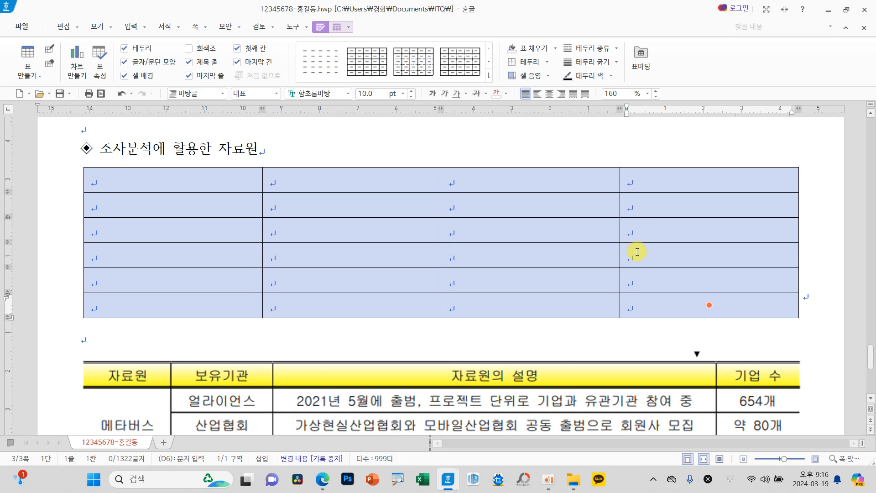
scroll(637, 252, "down", 3)
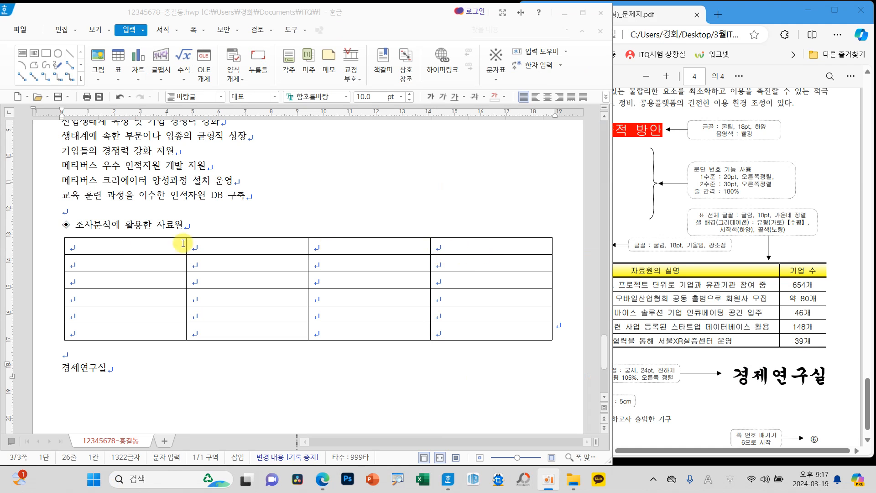
Step: Set all cells of the table to the 굴림 font with centred alignment
left_click_drag(133, 242, 465, 331)
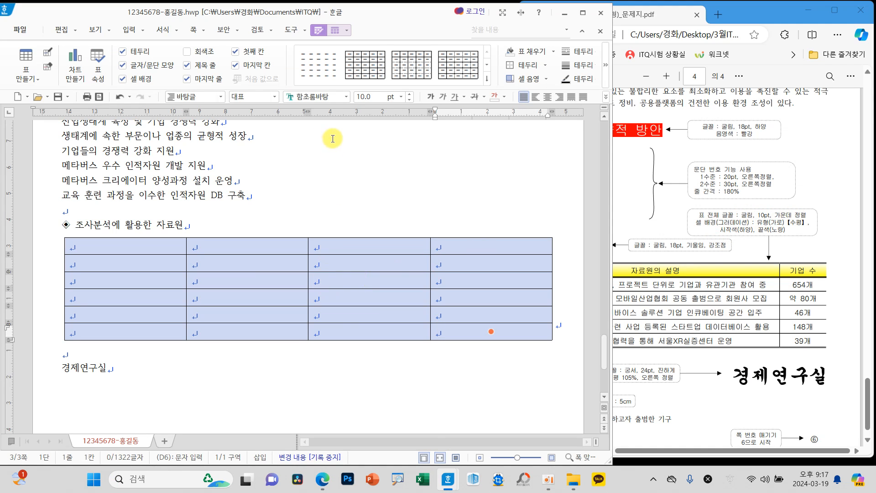
left_click(346, 98)
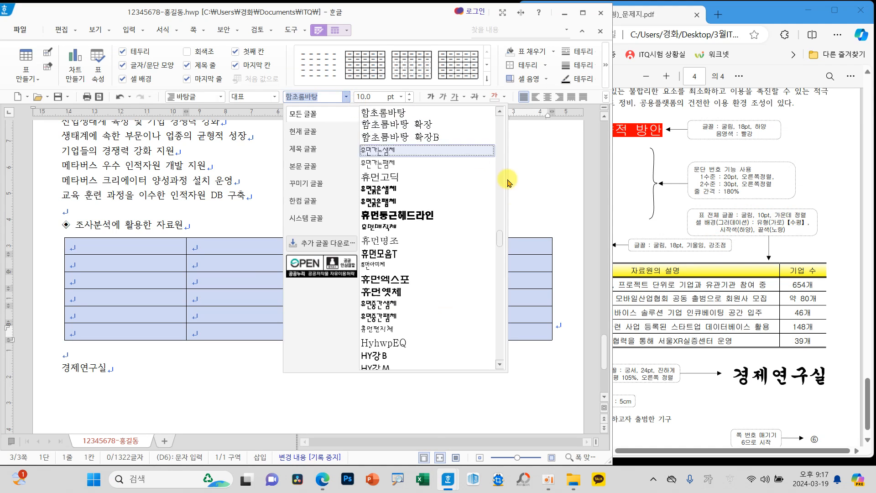
left_click_drag(501, 241, 500, 116)
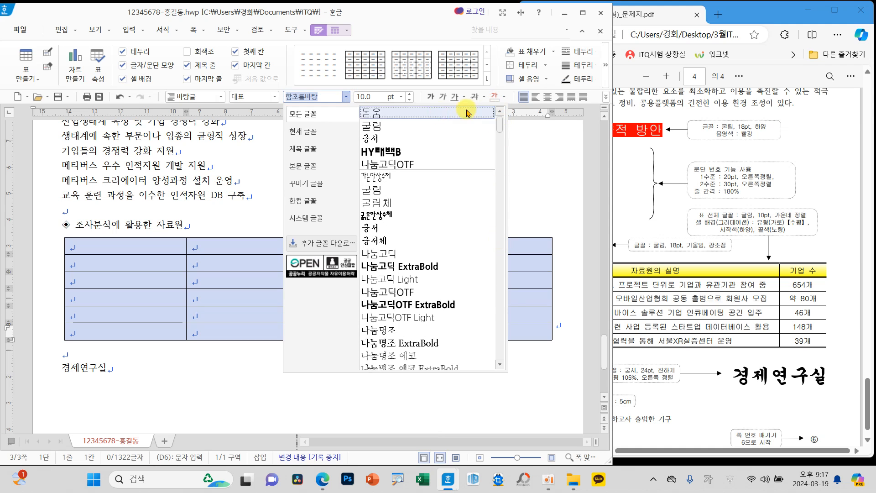
left_click(391, 124)
left_click(547, 97)
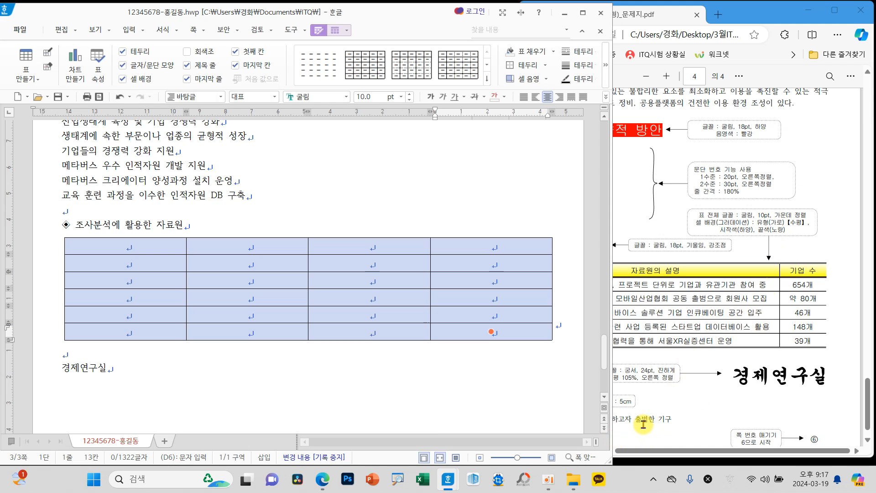
Step: Resize the document window to sit beside the exam sheet and bring the whole start of the sheet's table into view
left_click_drag(610, 421, 486, 417)
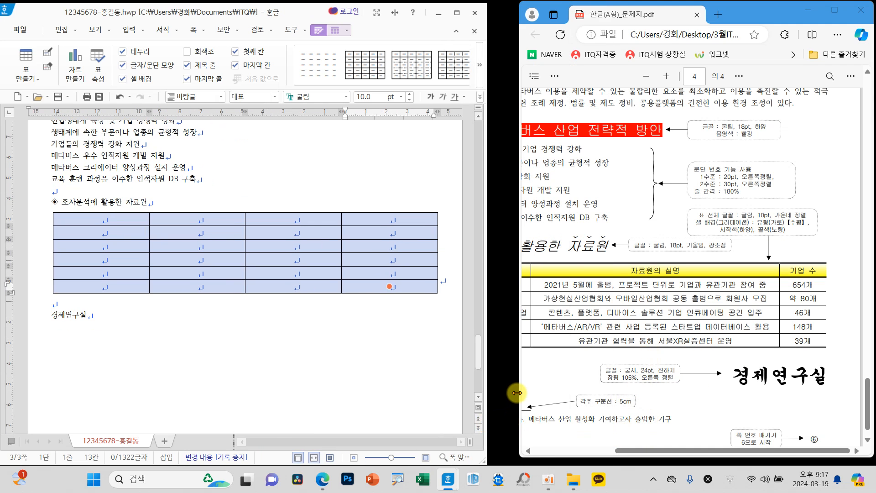
left_click_drag(622, 450, 557, 449)
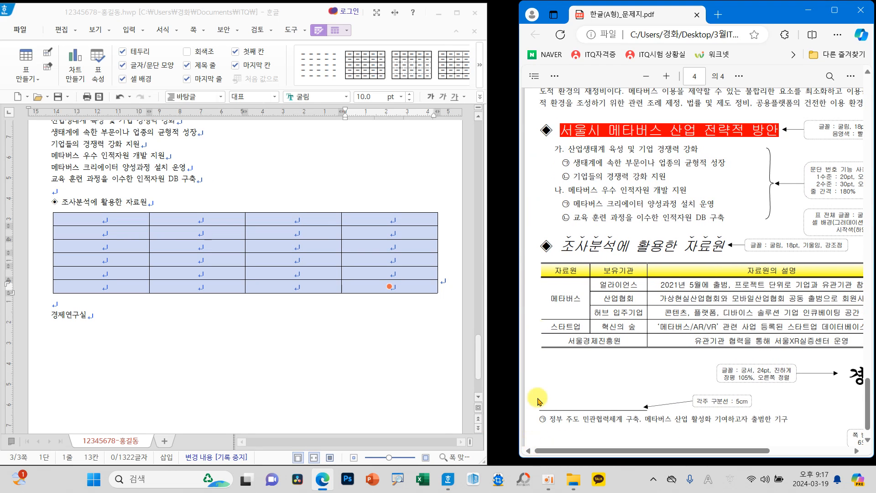
left_click_drag(616, 450, 540, 402)
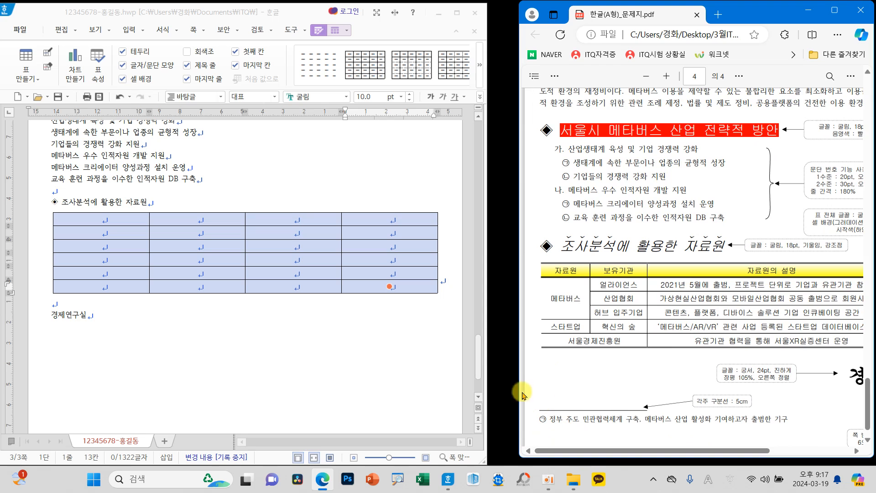
left_click_drag(488, 377, 520, 385)
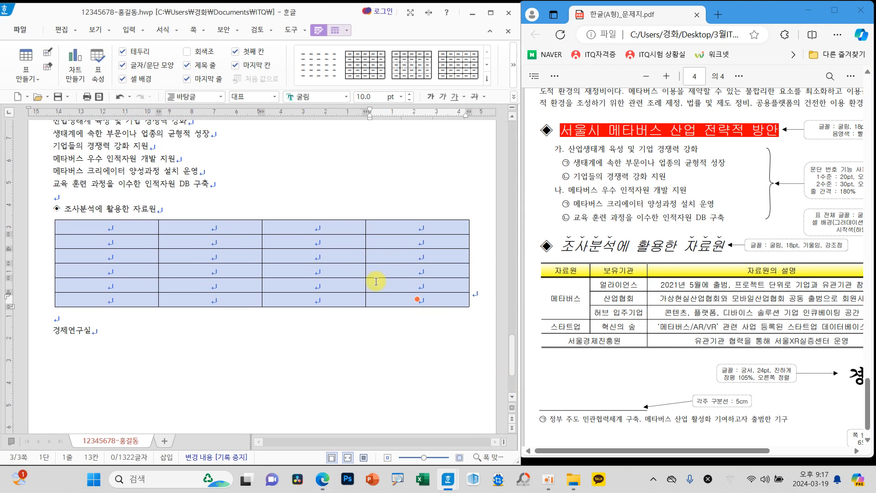
Step: Remove the outer left and right border lines of the whole table by setting them to no line
key("l")
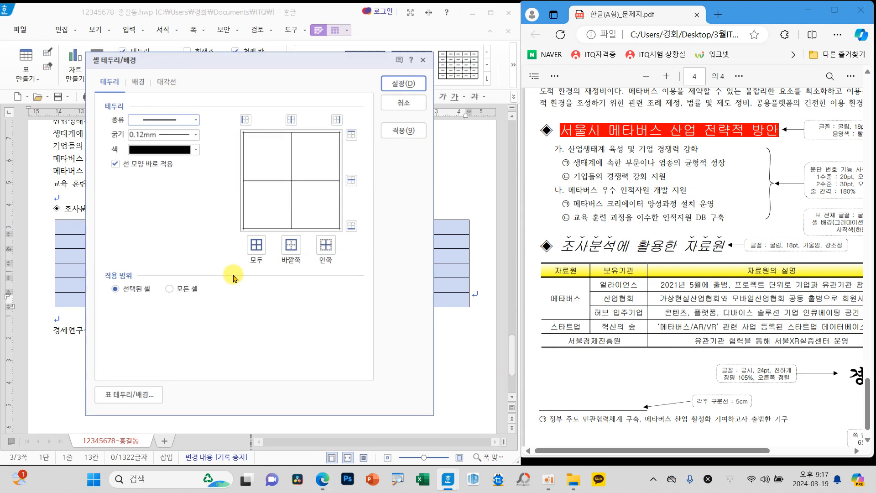
left_click(164, 121)
left_click(158, 121)
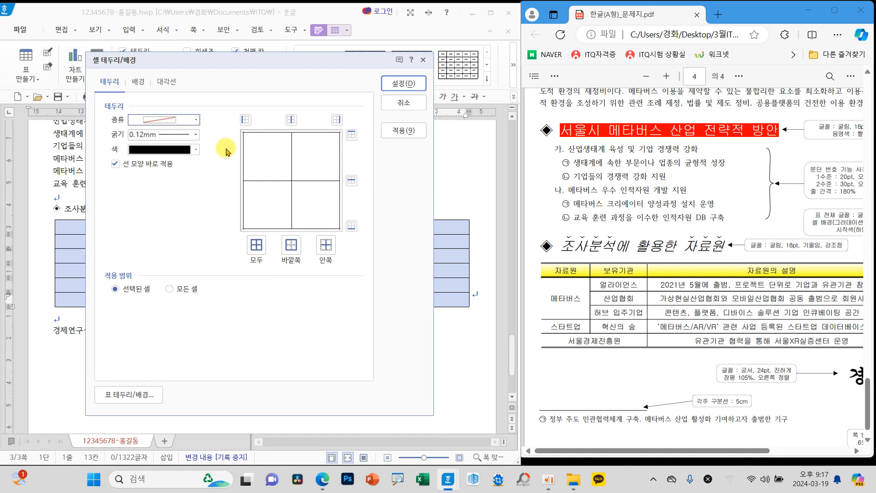
left_click(245, 119)
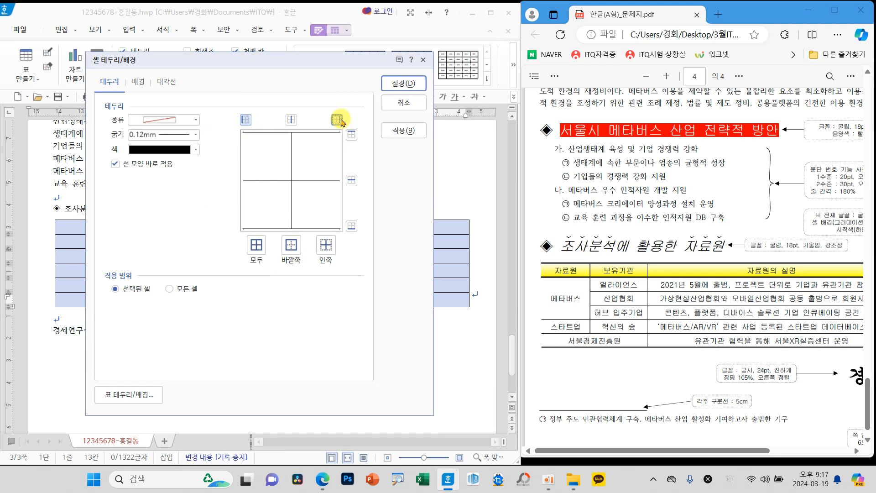
mouse_move(226, 168)
left_mouse_down()
mouse_move(246, 173)
mouse_move(258, 156)
left_mouse_up()
left_click_drag(327, 167, 367, 165)
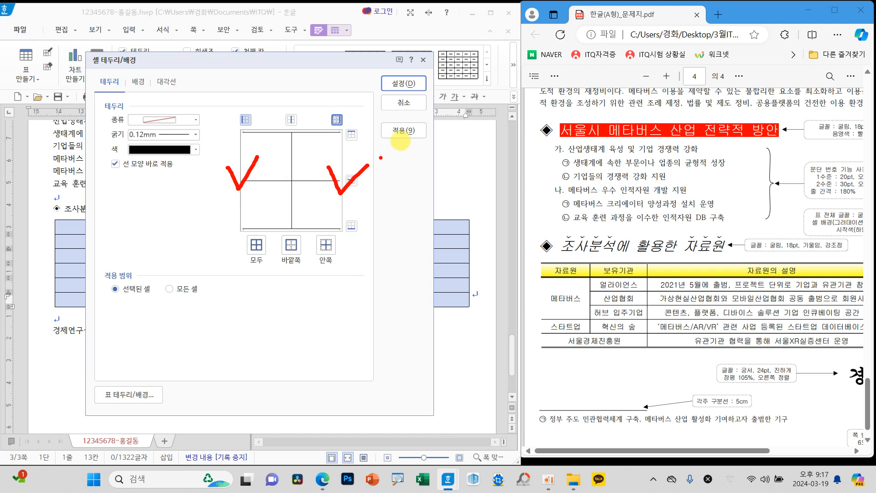
left_click(403, 83)
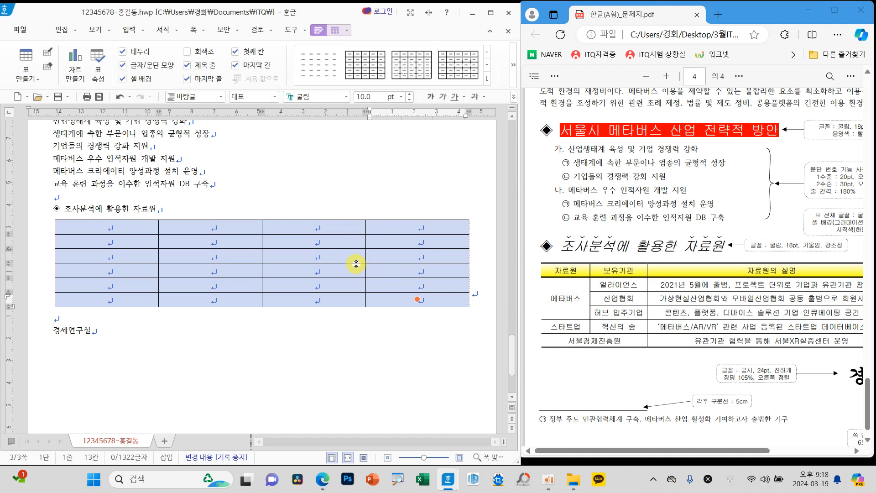
Step: Apply a 0.5 mm double line to the top and bottom borders of the whole table
key("l")
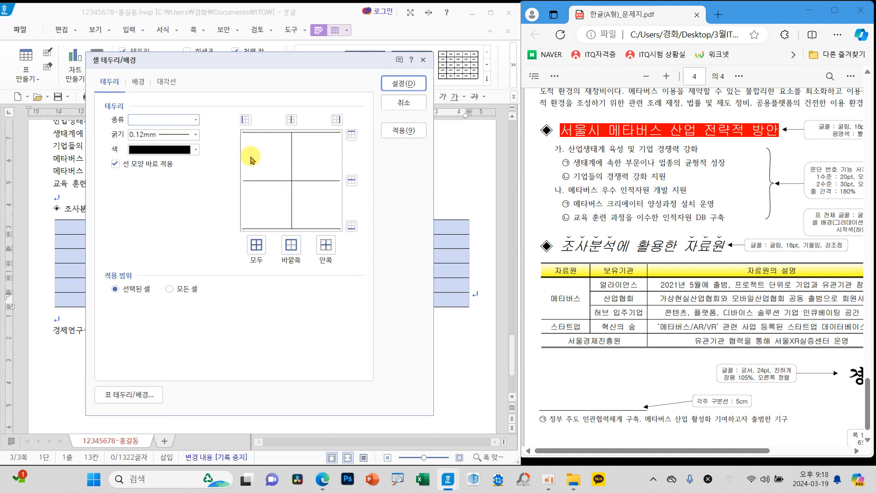
left_click(195, 120)
left_click(174, 209)
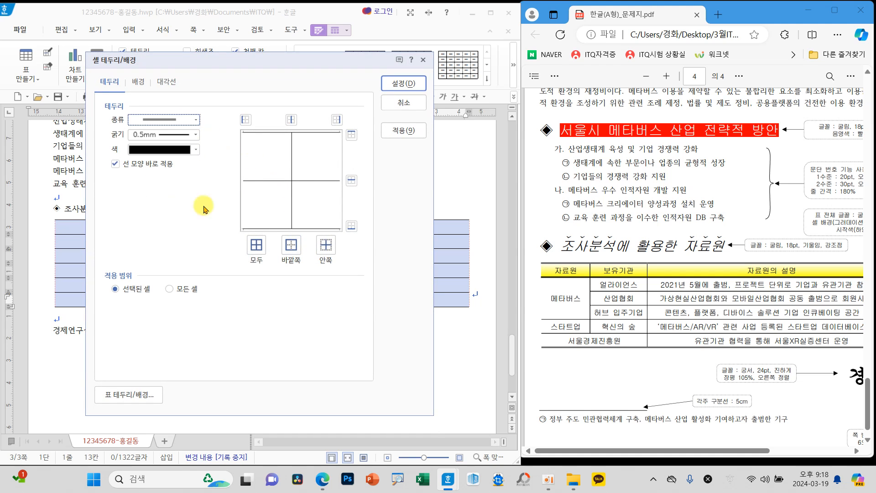
mouse_move(366, 149)
left_mouse_down()
mouse_move(356, 120)
mouse_move(378, 154)
left_mouse_up()
left_click_drag(359, 238, 355, 235)
mouse_move(632, 252)
left_mouse_down()
mouse_move(638, 268)
mouse_move(648, 244)
left_mouse_up()
mouse_move(637, 342)
left_mouse_down()
mouse_move(643, 360)
mouse_move(666, 337)
left_mouse_up()
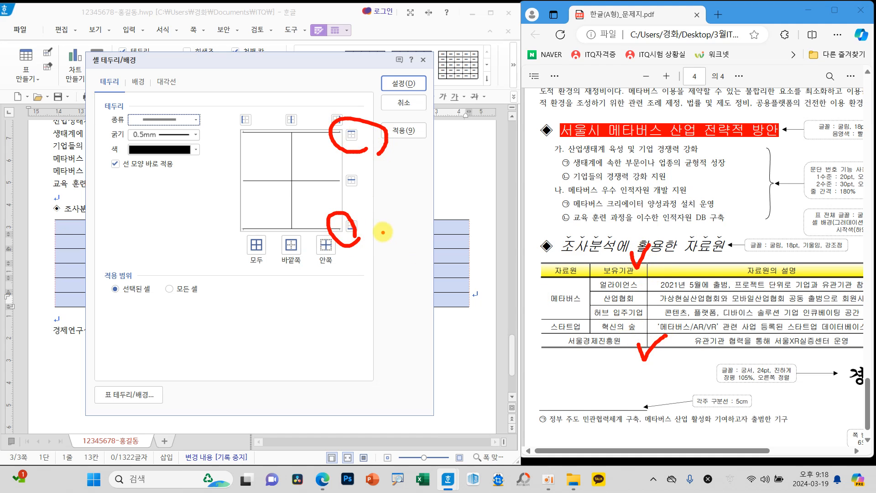
left_click(352, 134)
left_click(351, 226)
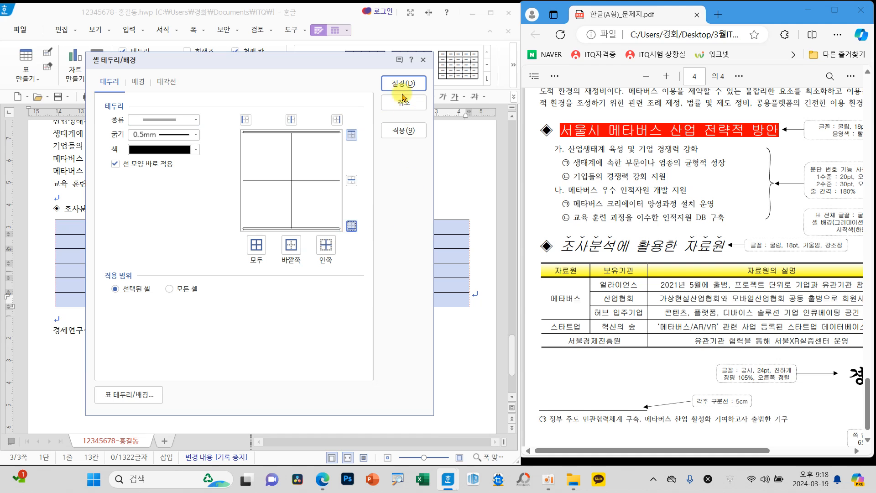
left_click(401, 84)
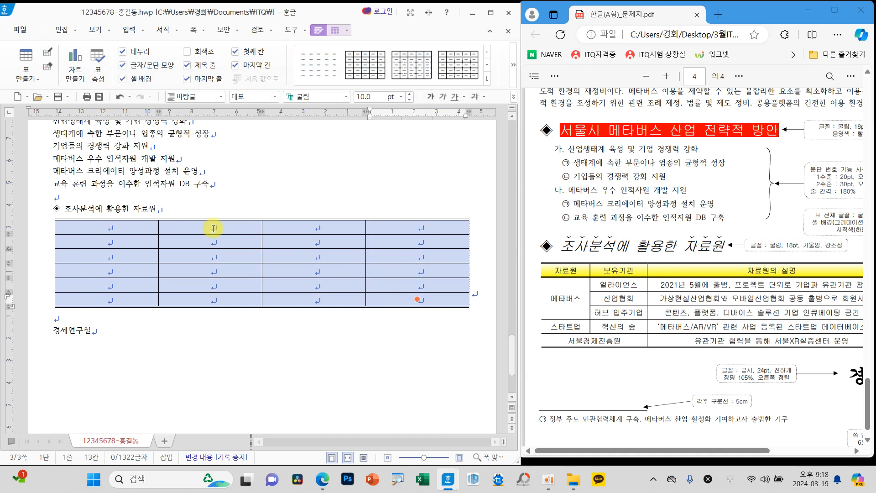
Step: Apply a 0.5 mm double line to the bottom border of the table's header row
left_click_drag(145, 223, 434, 227)
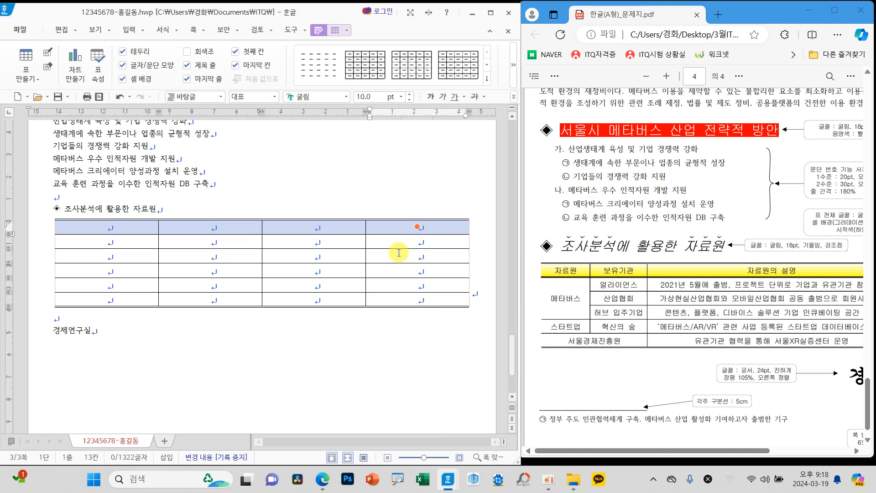
key("l")
left_click(195, 120)
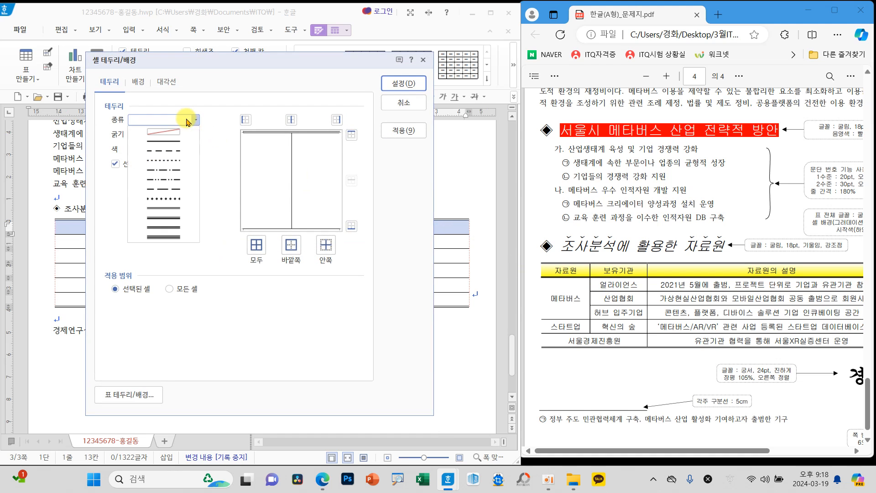
left_click(182, 208)
left_click(351, 226)
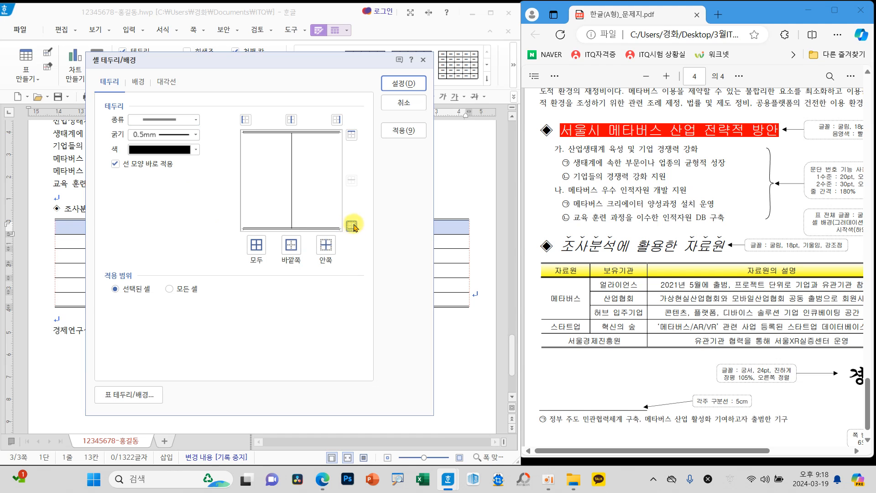
left_click(403, 83)
Step: Fill the header row with a 가로 gradient running from white to yellow
left_click_drag(660, 449, 743, 449)
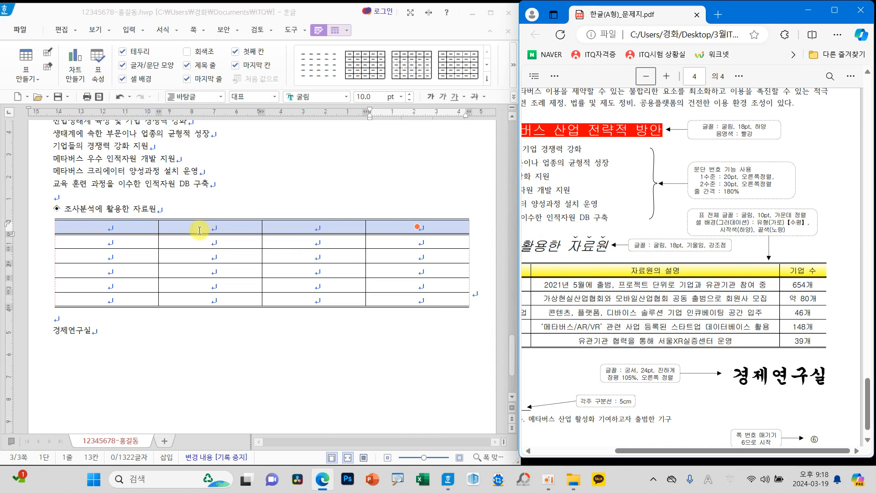
left_click_drag(151, 225, 380, 230)
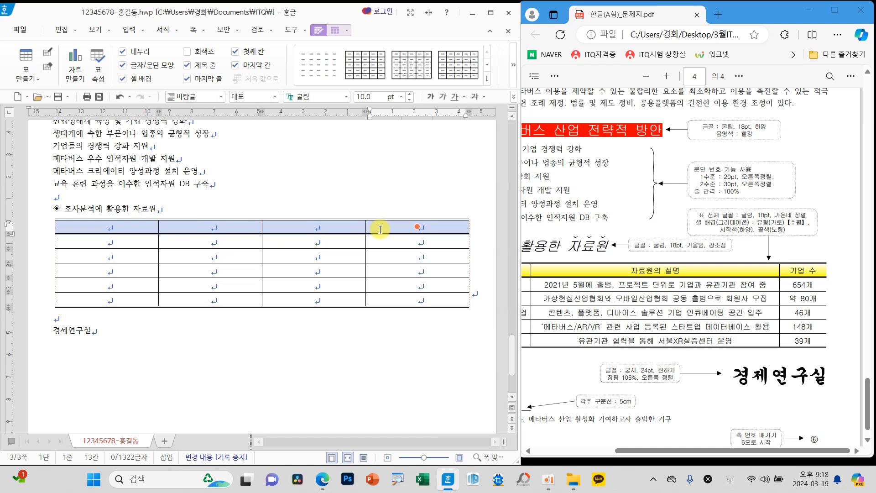
key("c")
left_click(138, 176)
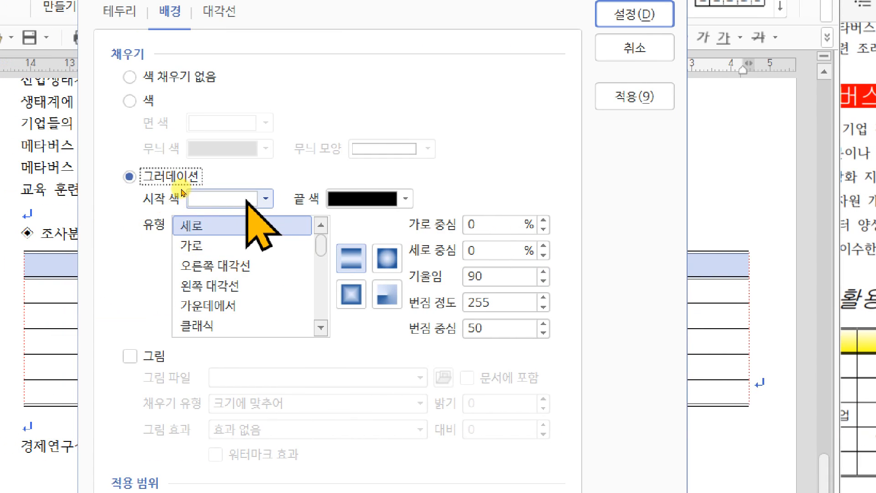
left_click(189, 199)
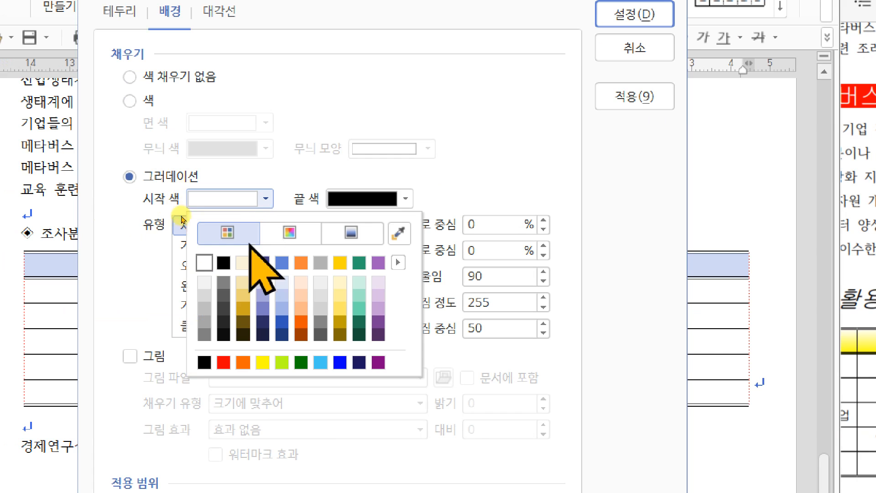
left_click(204, 263)
left_click(405, 198)
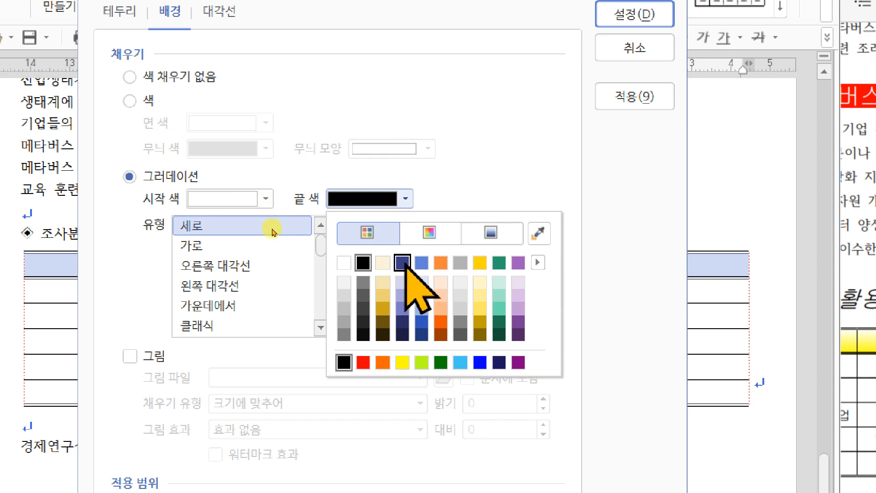
left_click(402, 362)
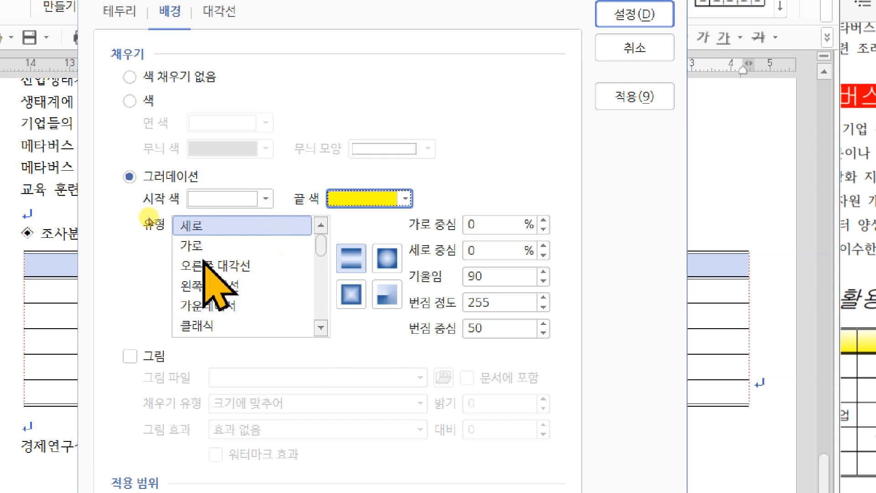
left_click(191, 246)
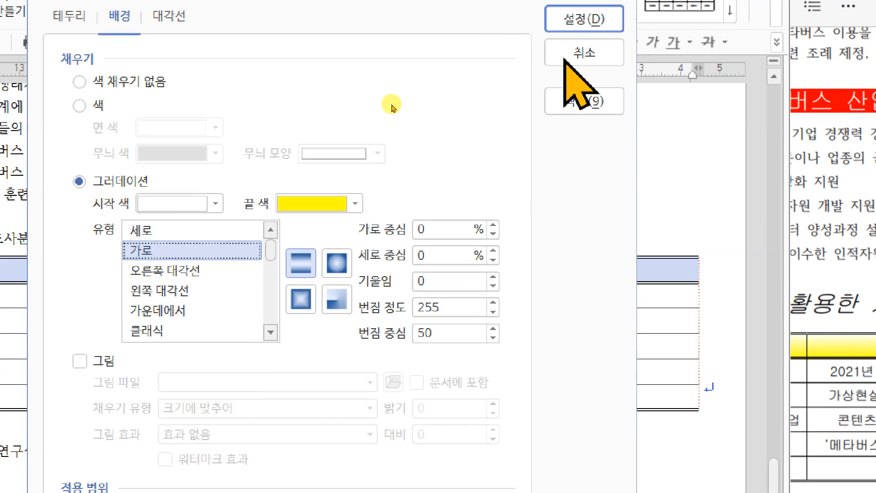
left_click(584, 18)
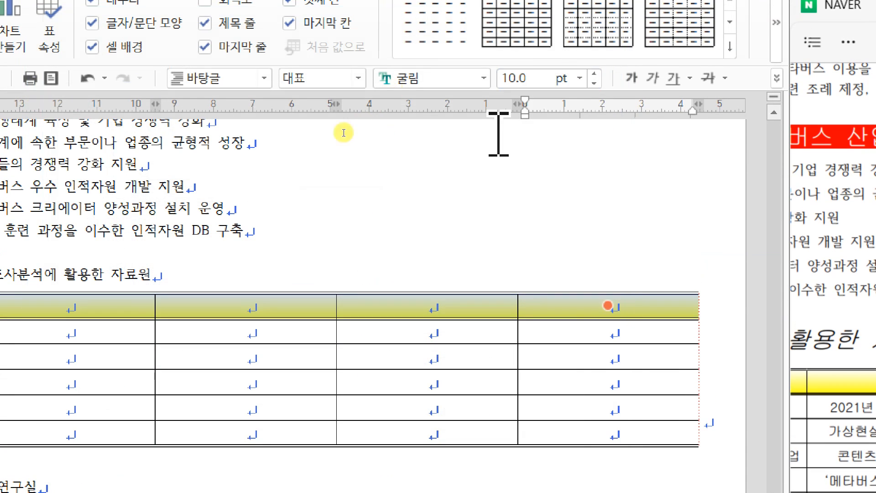
Step: Narrow the table's first column and enter 자료원 as its header
left_click(51, 335)
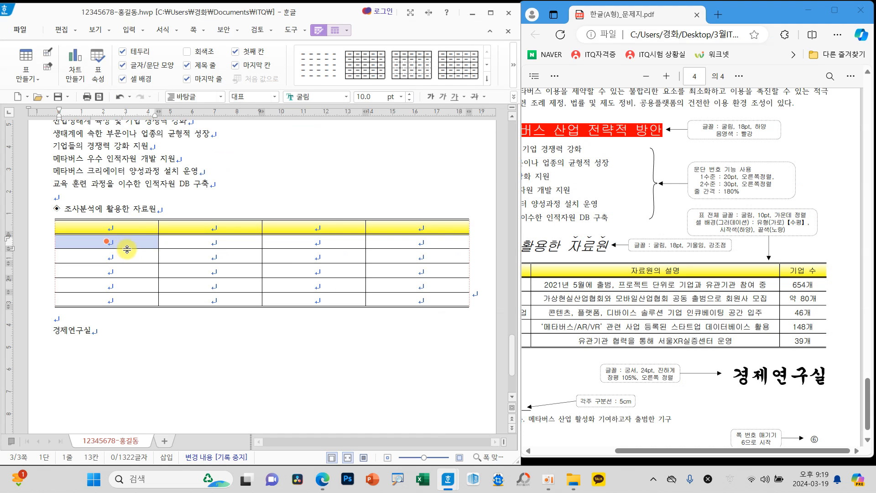
key("Escape")
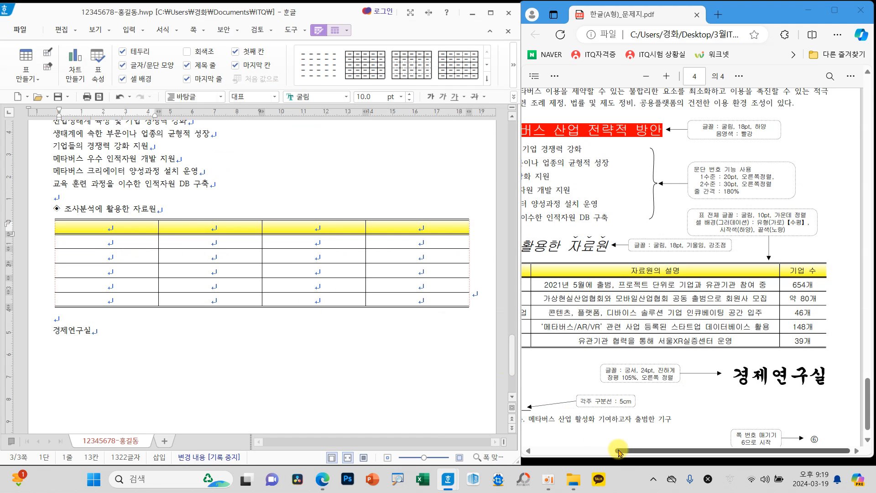
left_click(633, 452)
left_click_drag(634, 451, 552, 452)
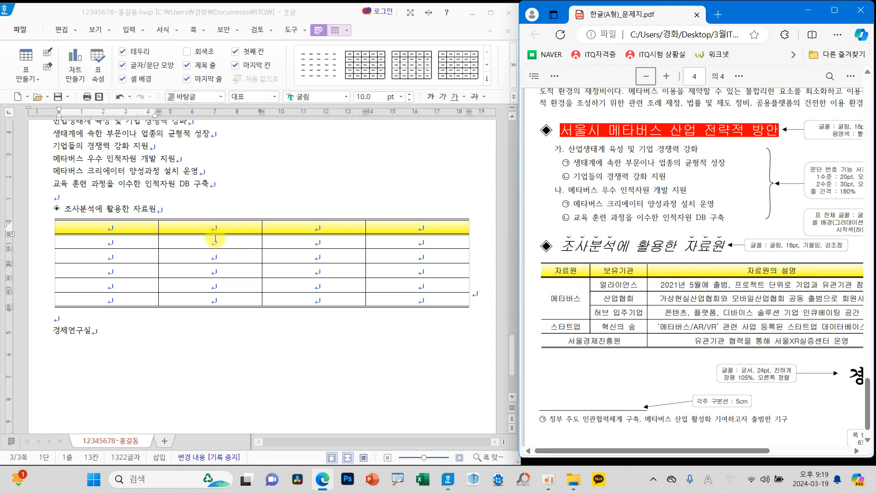
left_click_drag(158, 243, 122, 243)
left_click(103, 228)
type("자료원")
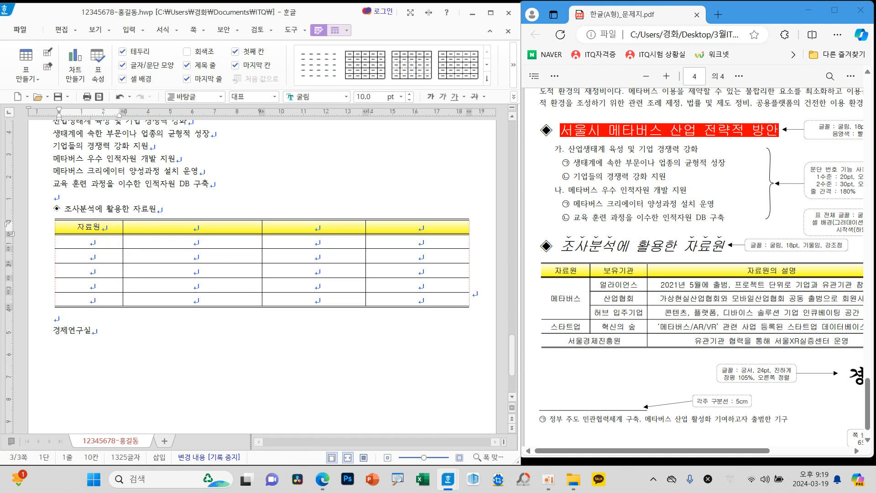
Step: Narrow the table's second column and enter 보유기관 as its header
left_click_drag(262, 257, 198, 257)
left_click(167, 230)
type("보")
type("ㄱ")
key("BackSpace")
key("BackSpace")
type("보육")
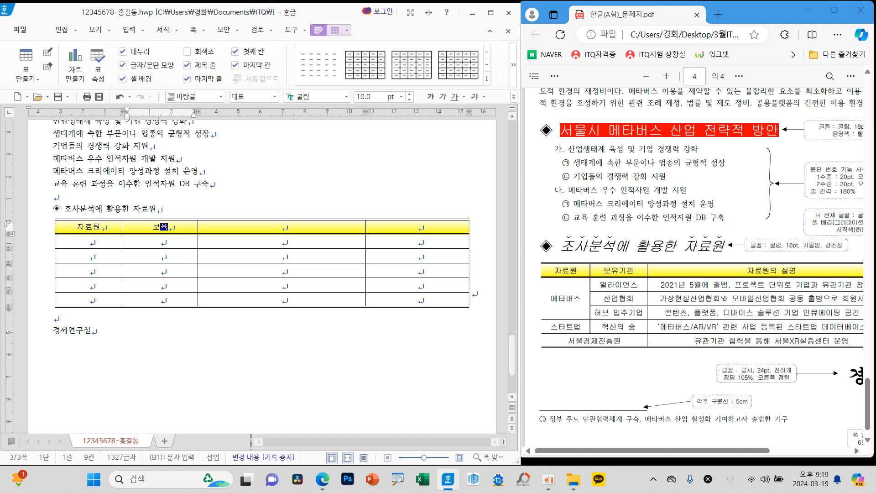
type("과")
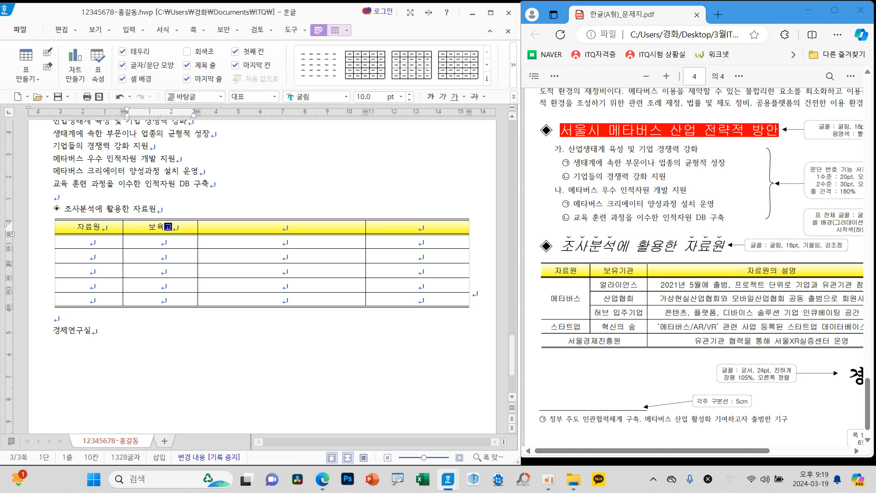
type("유기관")
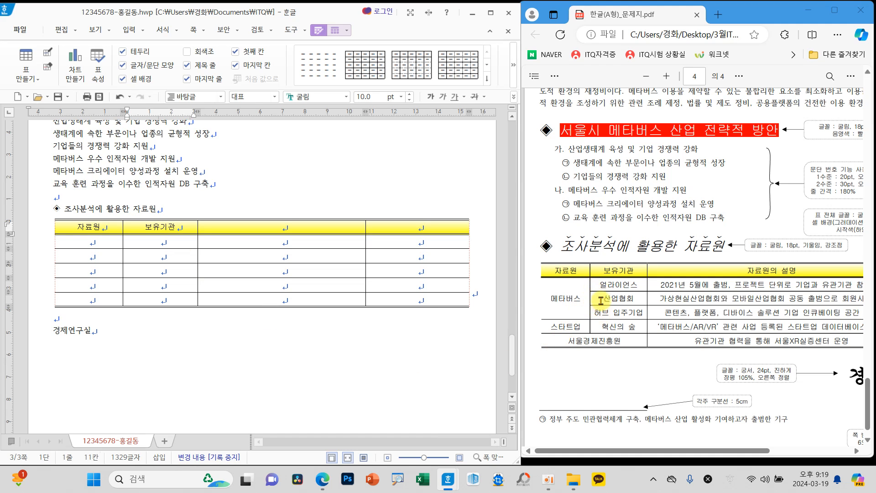
Step: Merge the three cells below 자료원 into one, and merge the first two cells of the last row
left_click_drag(95, 248, 96, 270)
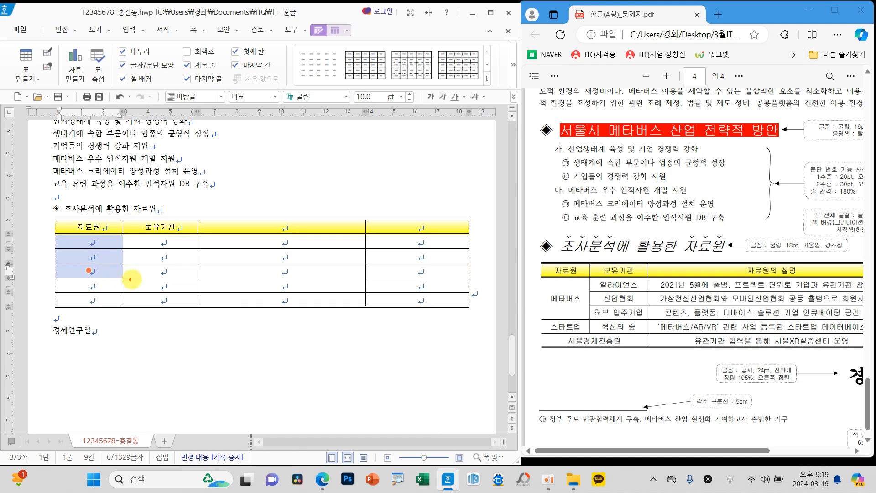
mouse_move(154, 259)
left_mouse_down()
mouse_move(144, 296)
mouse_move(158, 267)
mouse_move(162, 287)
mouse_move(221, 250)
mouse_move(213, 328)
left_mouse_up()
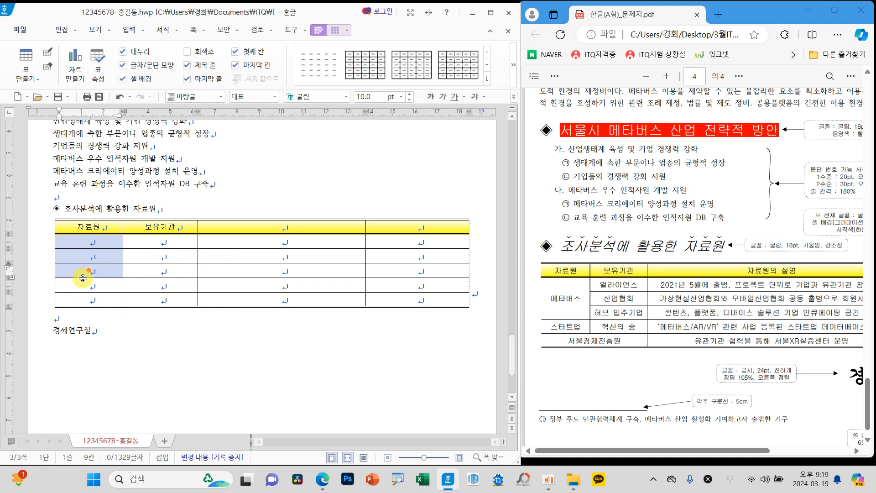
key("m")
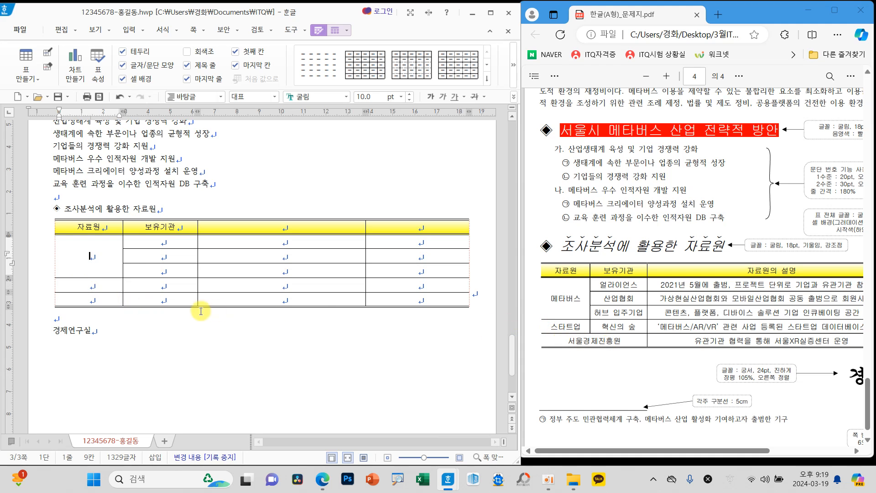
left_click_drag(113, 300, 166, 304)
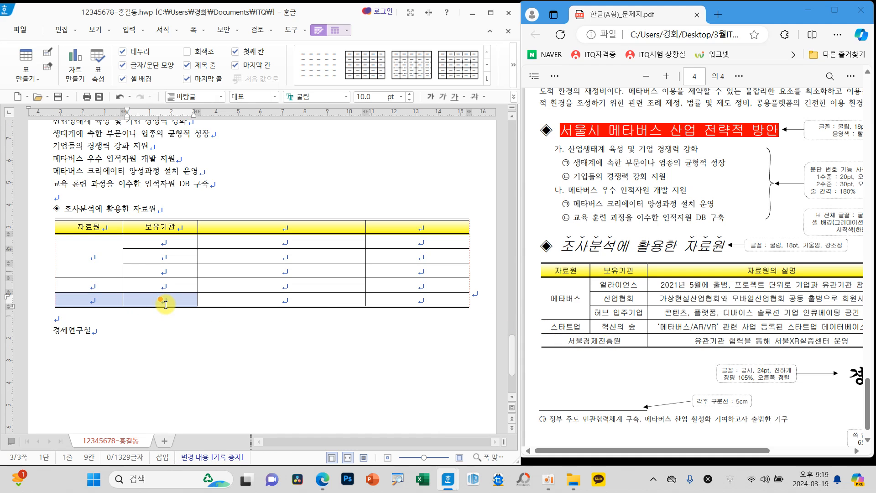
key("m")
Step: Widen the table's third column for the long descriptions, making the last column narrow like the 기업 수 column on the exam sheet
left_click_drag(717, 453, 798, 453)
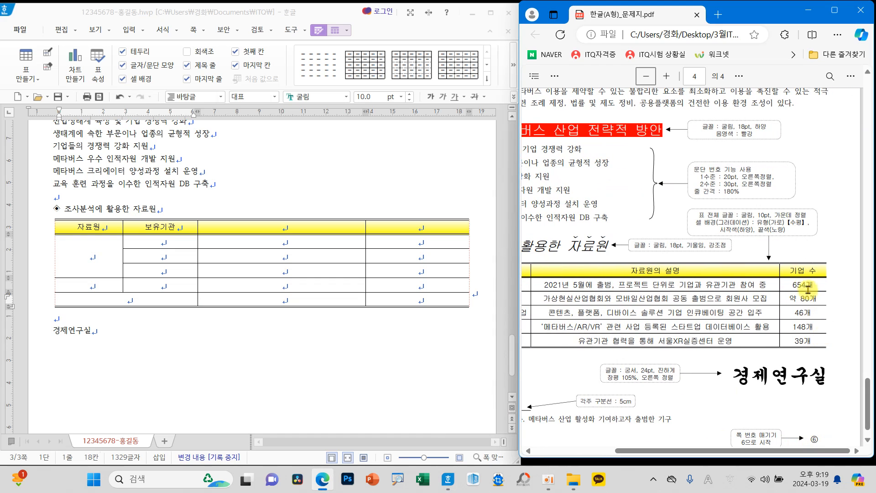
left_click(364, 258)
left_click_drag(368, 255, 421, 257)
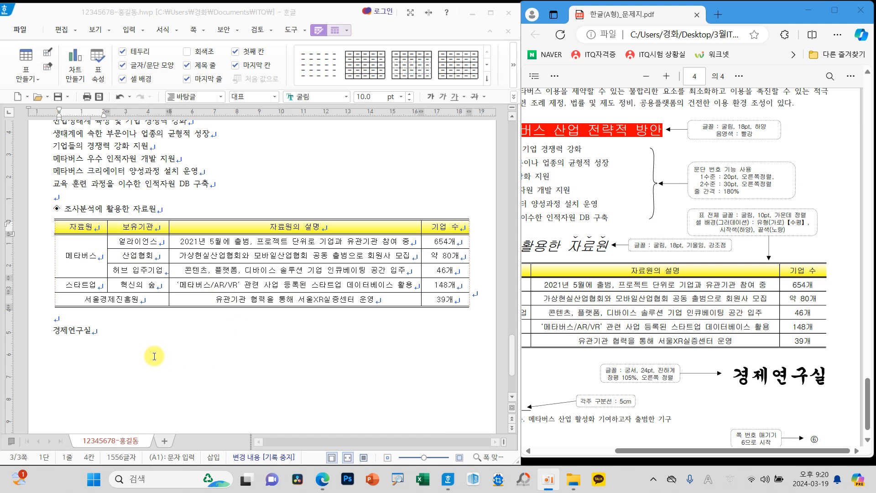
scroll(135, 340, "up", 7)
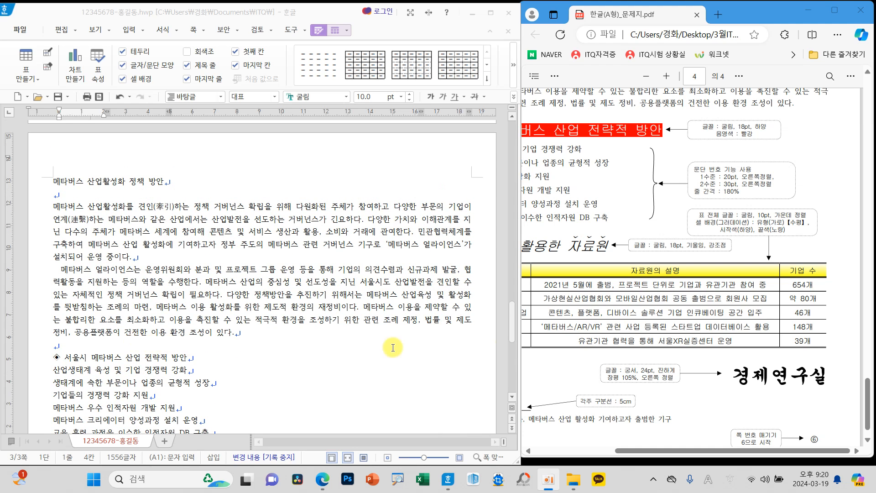
Step: Insert a footnote right after ‘메타버스 얼라이언스’ in the first body paragraph, where the exam sheet marks it
scroll(716, 336, "up", 5)
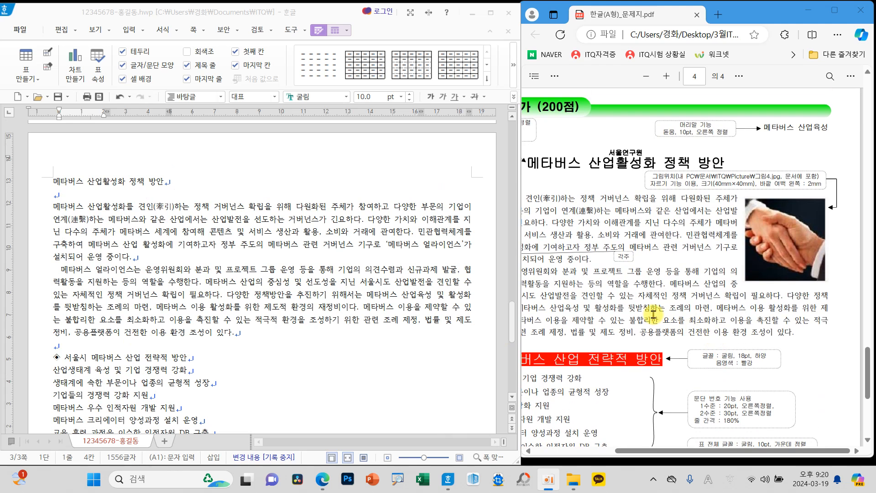
left_click_drag(592, 452, 559, 449)
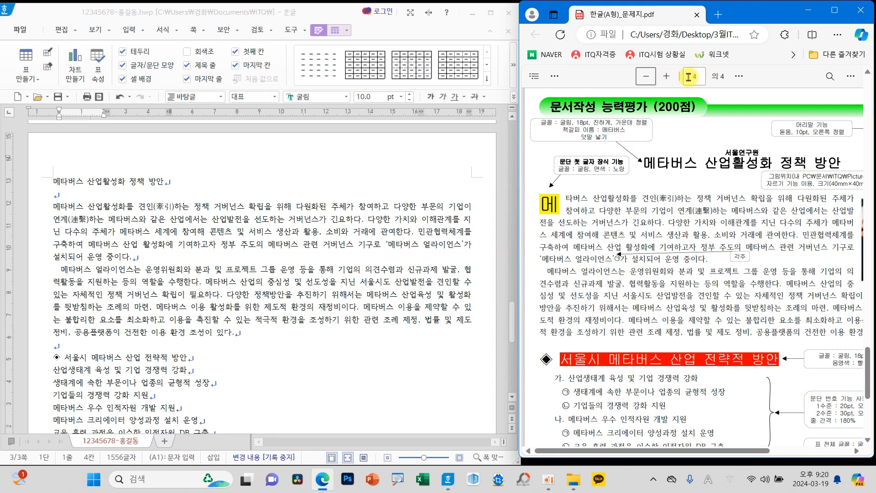
left_click(667, 76)
left_click(666, 77)
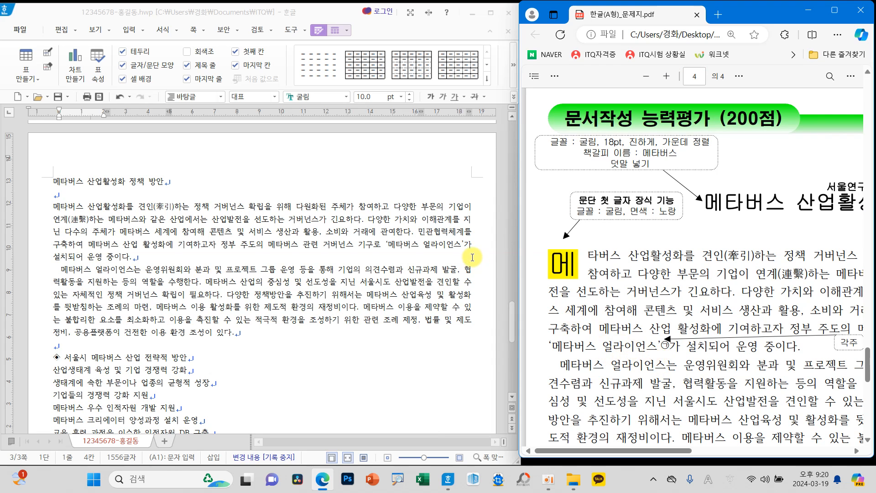
left_click(462, 243)
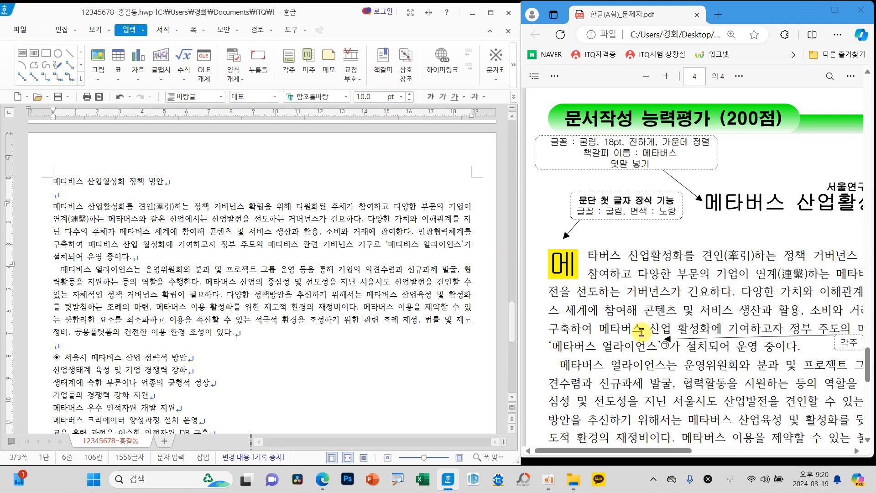
left_click_drag(519, 322, 550, 324)
left_click(630, 294)
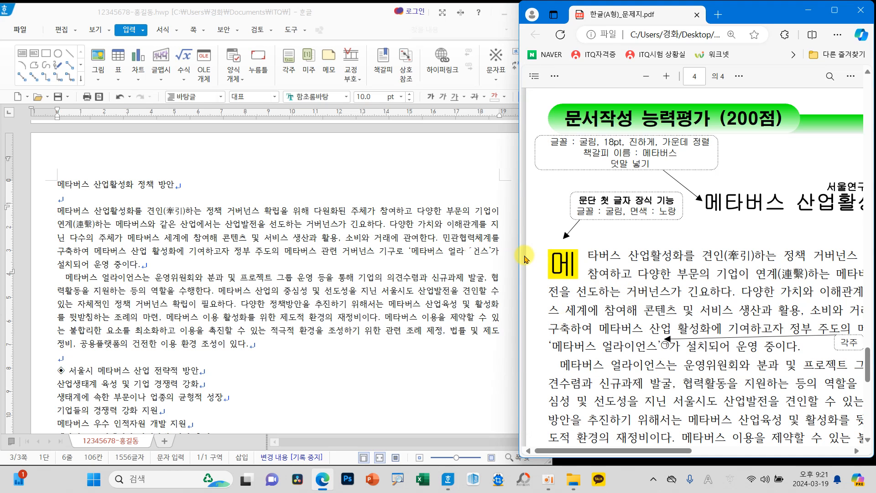
left_click_drag(517, 256, 549, 258)
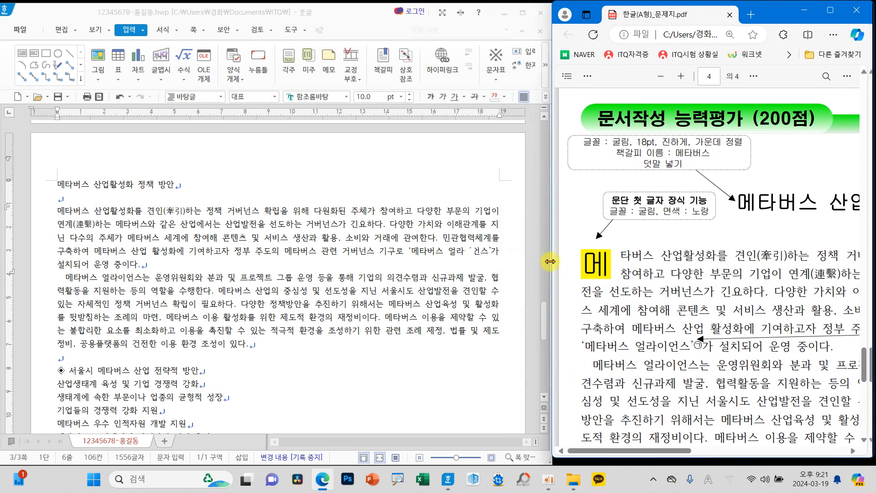
left_click(492, 251)
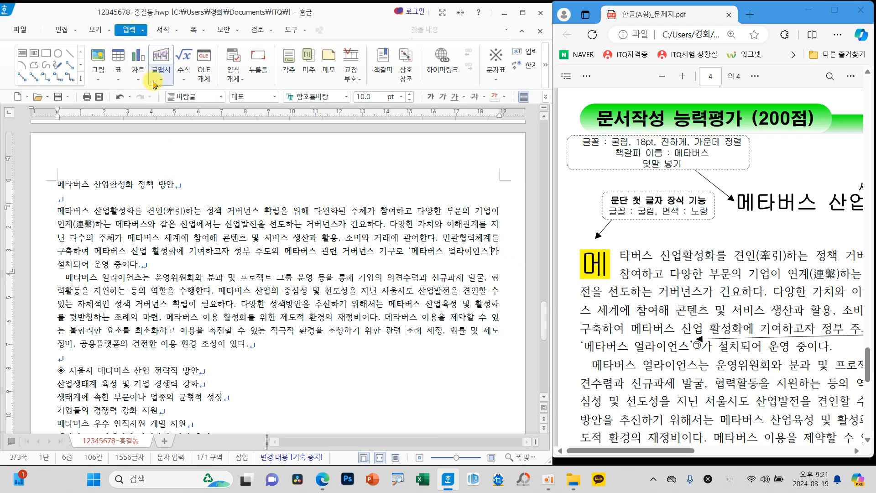
left_click(293, 71)
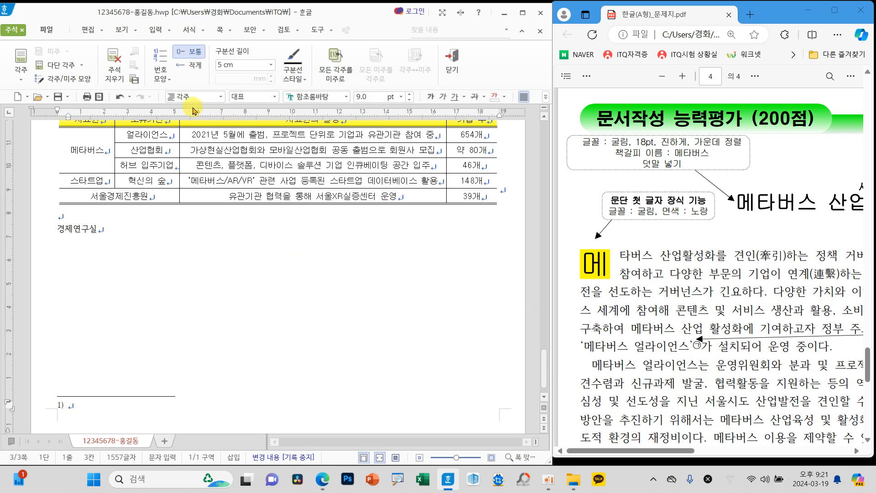
Step: Set the footnote numbering to ㉠, ㉡, ㉢ and enter the note 정부 주도 민관협력체계 구축, 메타버스 산업 활성화 기여하고자 출범한 기구
left_click(163, 80)
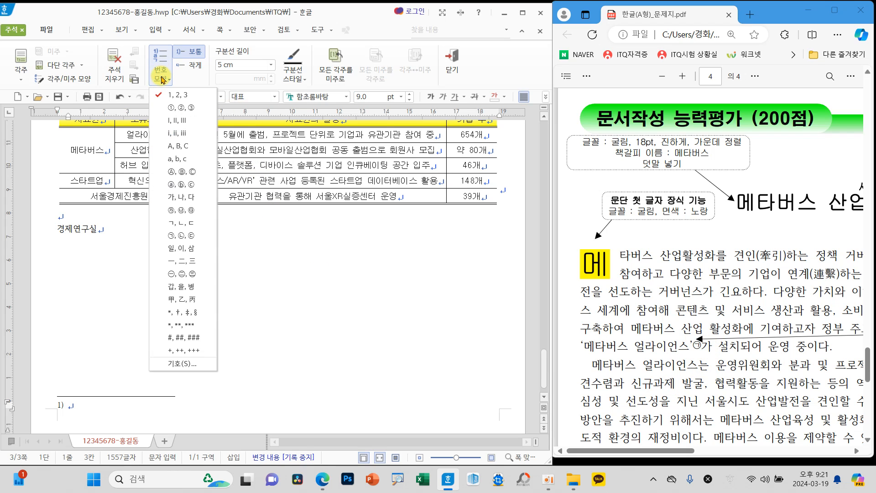
left_click(181, 238)
scroll(746, 335, "down", 1)
scroll(745, 335, "down", 10)
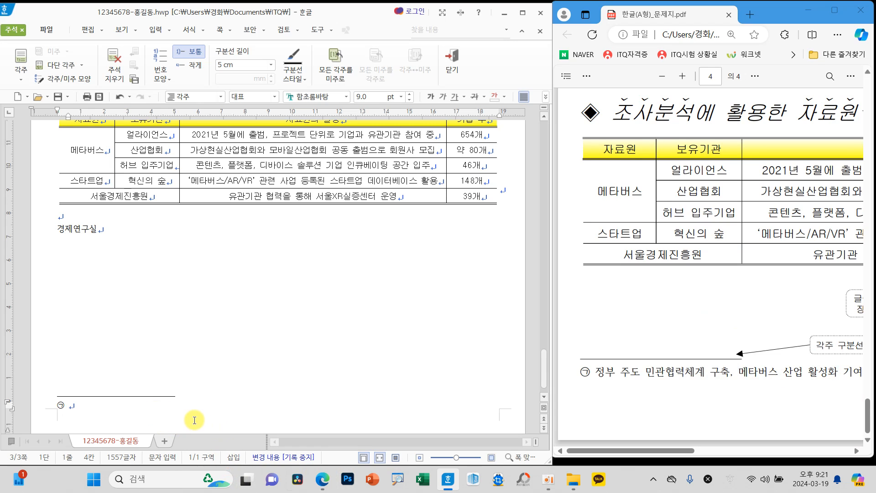
type("주도 민관협력체계 구축, 메타버스 산업 활성화 기여")
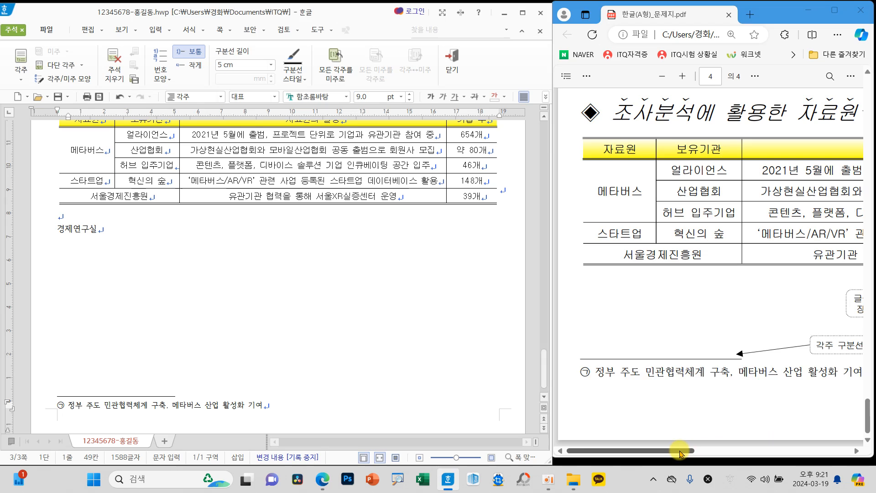
left_click_drag(682, 453, 740, 456)
left_click(287, 406)
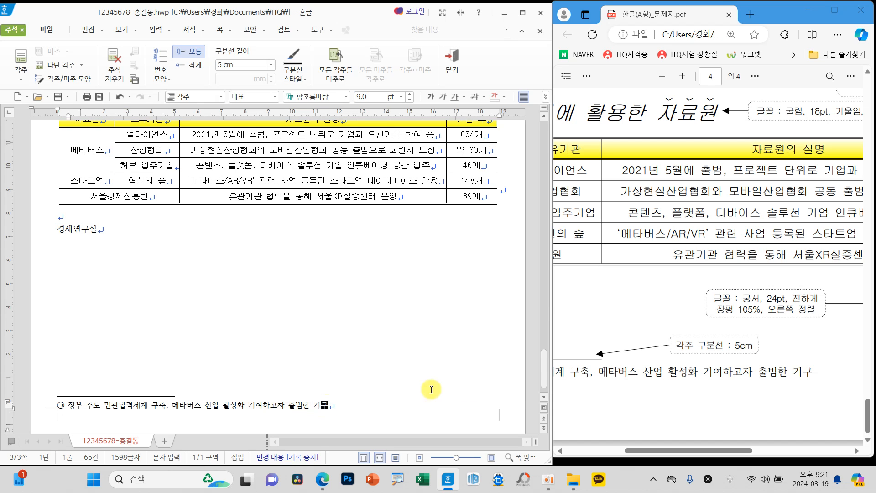
Step: Leave the footnote for the body text and save the document
scroll(647, 378, "up", 5)
scroll(647, 378, "up", 1)
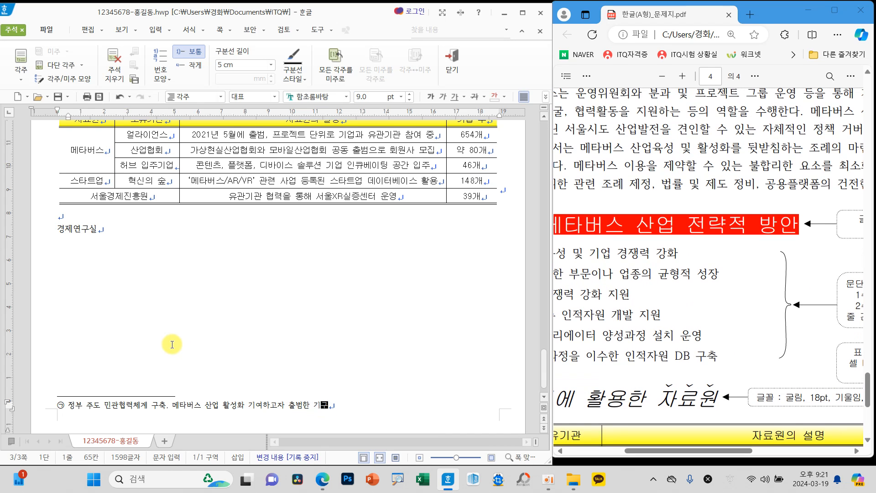
left_click(228, 354)
scroll(228, 354, "up", 10)
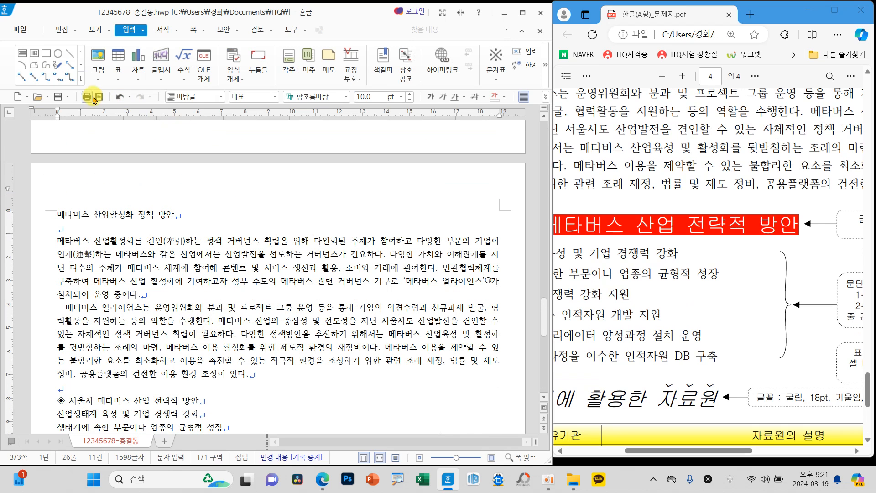
left_click(58, 97)
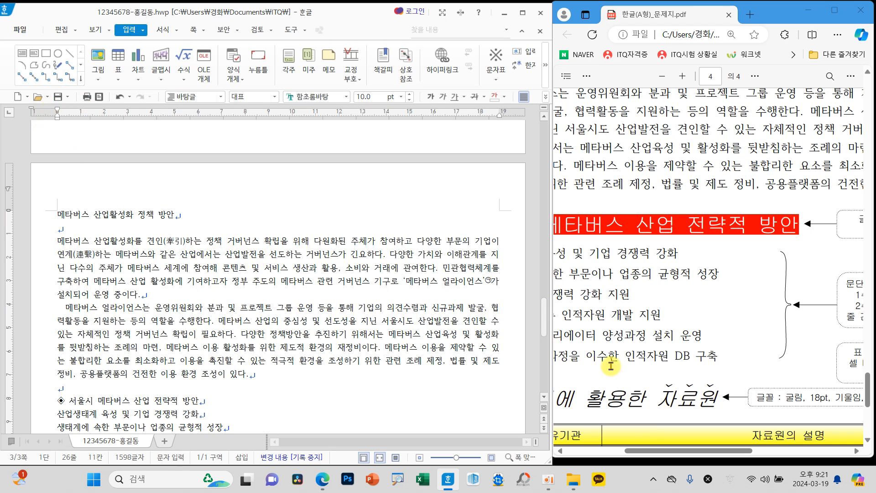
Step: Set the title 메타버스 산업활성화 정책 방안 to the 굴림 font at 18 pt
scroll(654, 444, "up", 8)
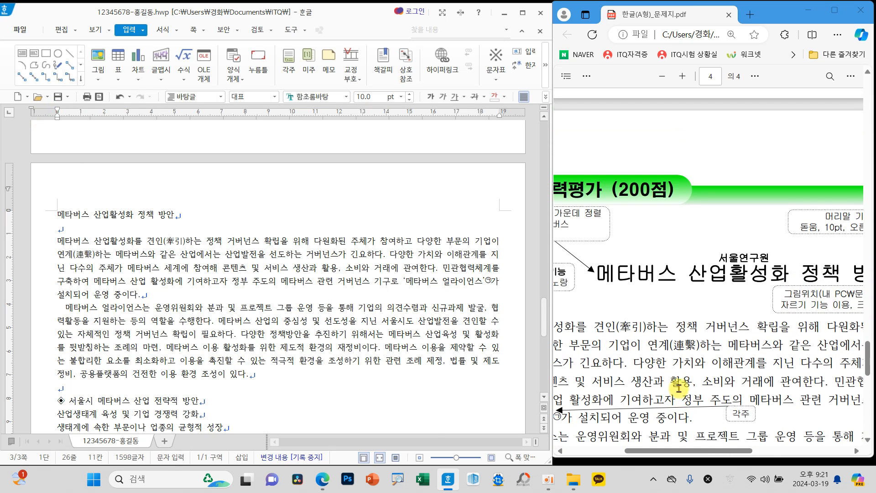
left_click_drag(706, 446, 644, 449)
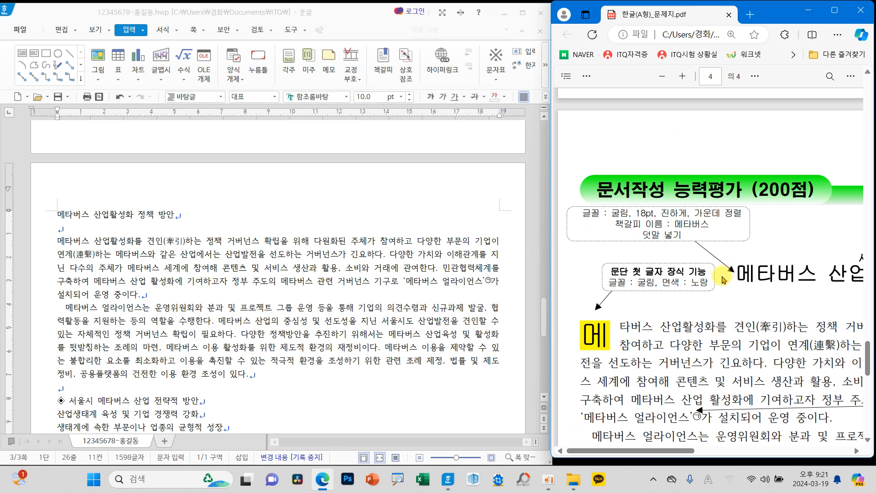
mouse_move(685, 451)
left_mouse_down()
mouse_move(748, 449)
mouse_move(649, 451)
left_mouse_up()
left_click_drag(55, 214, 196, 213)
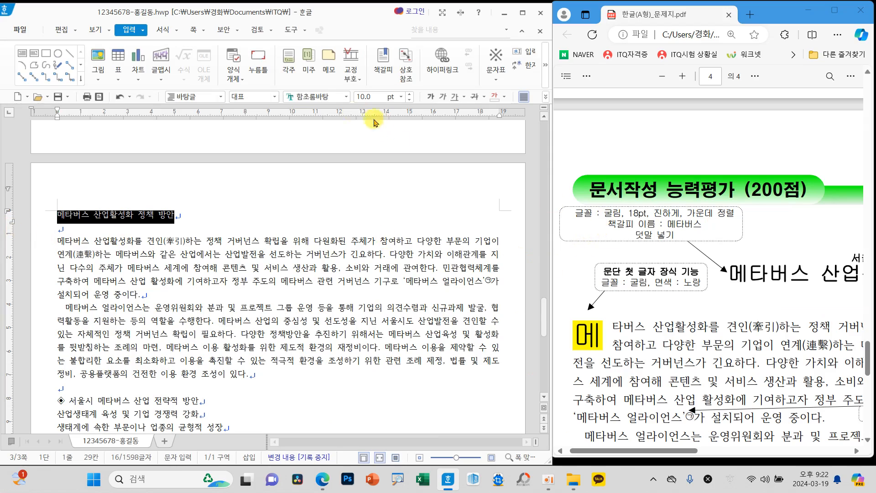
left_click(347, 97)
scroll(491, 153, "down", 3)
scroll(490, 152, "up", 5)
left_click(383, 117)
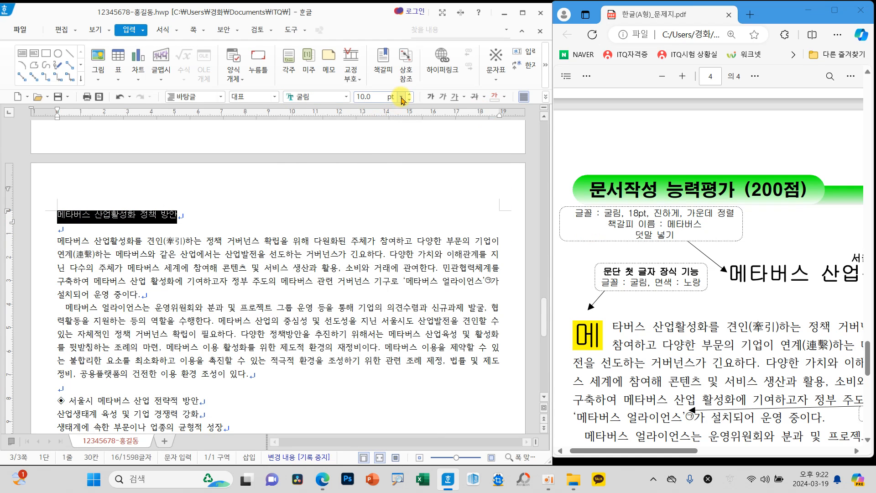
left_click(400, 96)
left_click(367, 213)
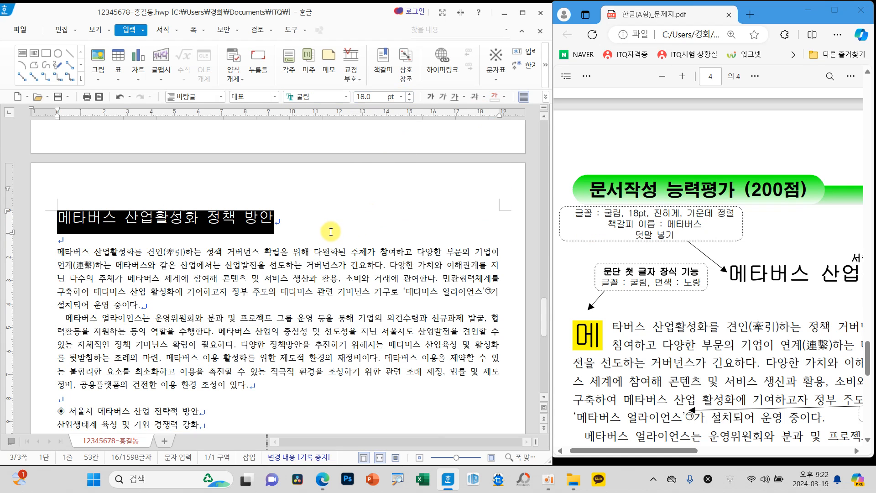
Step: Make the title bold and centre it on the page
left_click(431, 98)
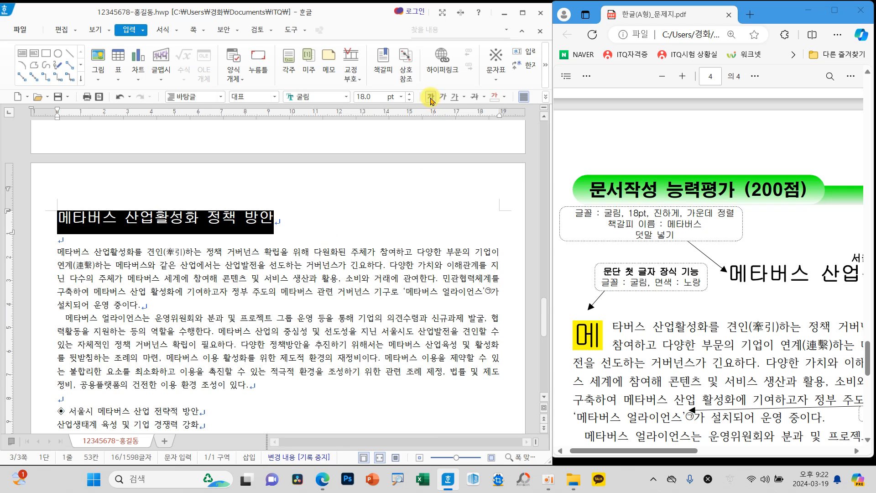
left_click(544, 96)
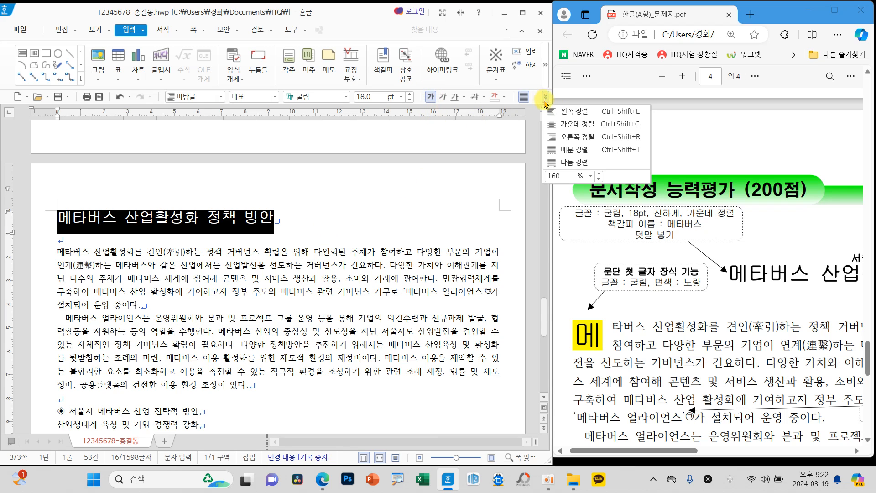
left_click(565, 129)
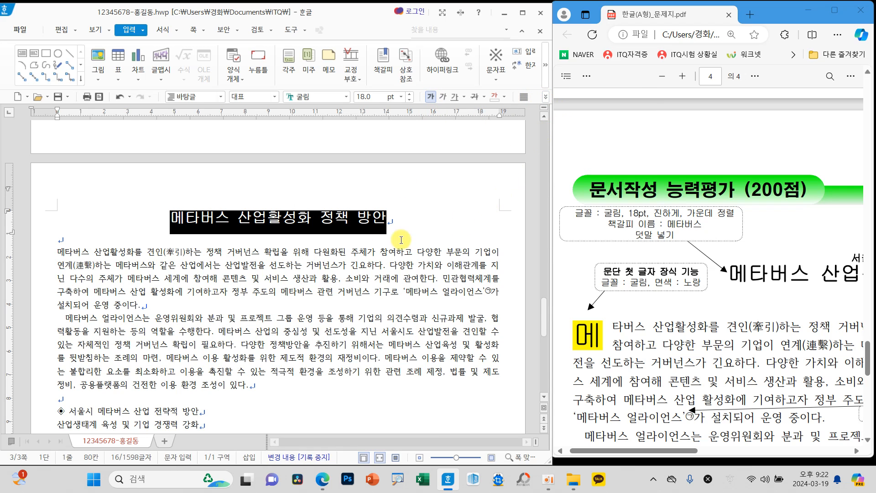
Step: Add a bookmark named 메타버스 at the beginning of the title
left_click(170, 221)
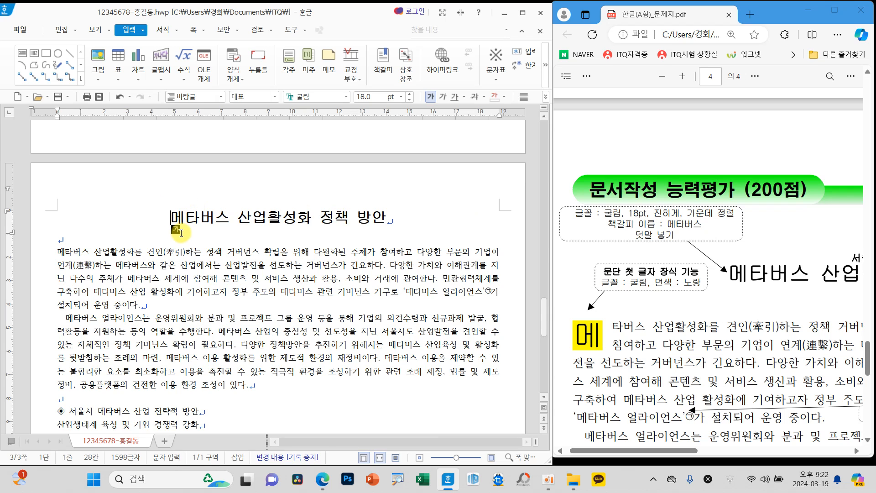
left_click_drag(170, 218, 176, 221)
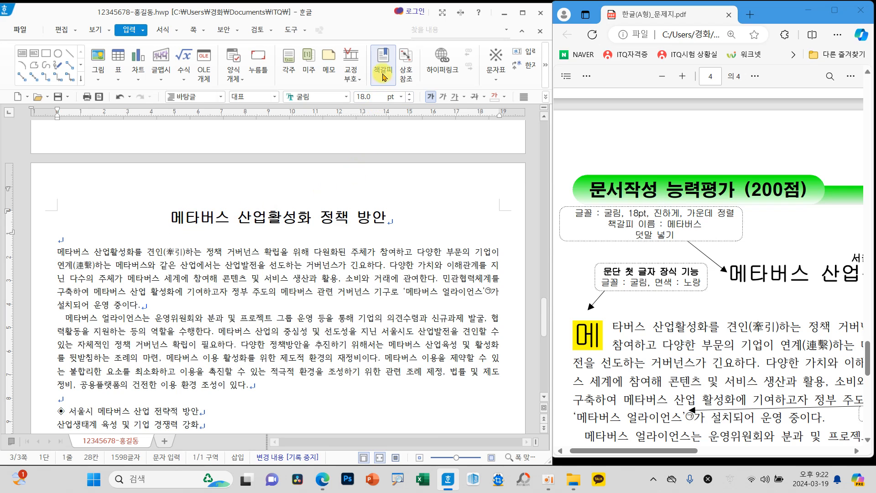
left_click(384, 59)
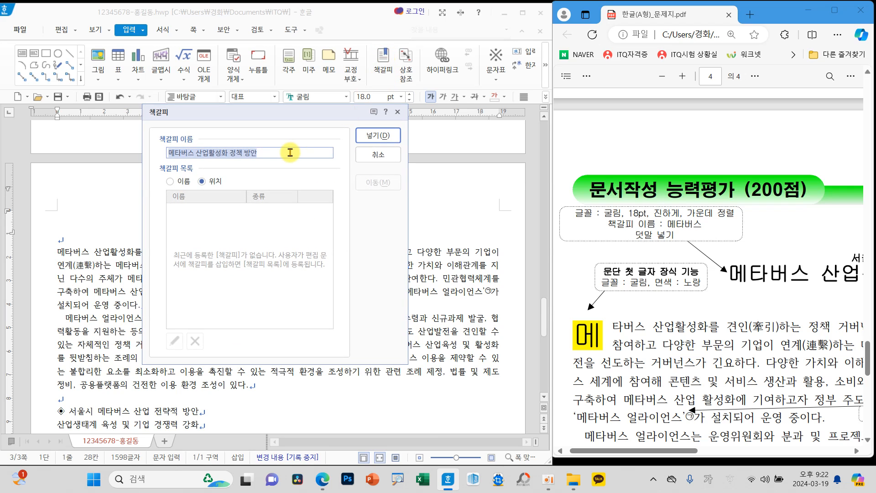
type("메타버스")
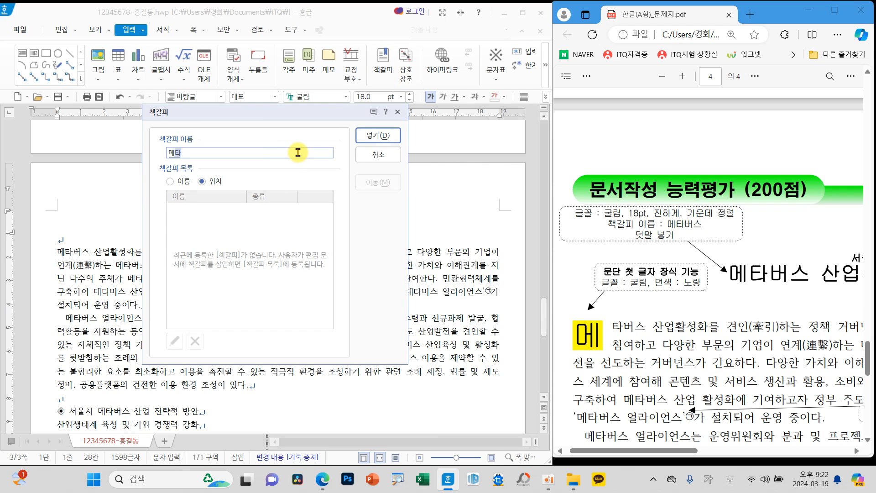
left_click(367, 135)
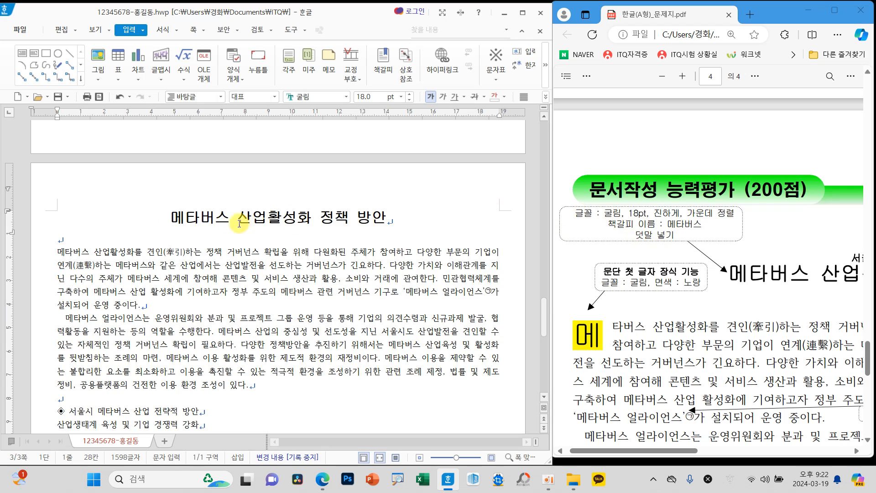
Step: Add the ruby text (덧말) 서울연구원 above the whole title
left_click_drag(170, 218, 385, 218)
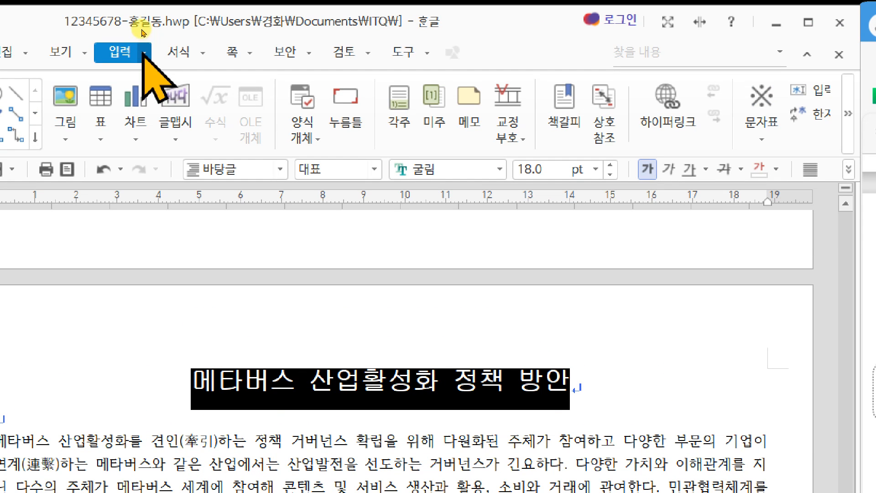
left_click(143, 53)
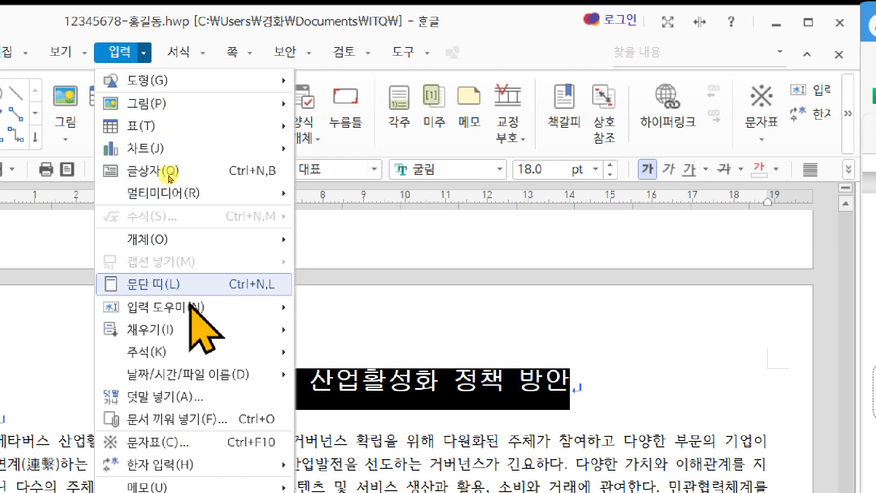
left_click(157, 396)
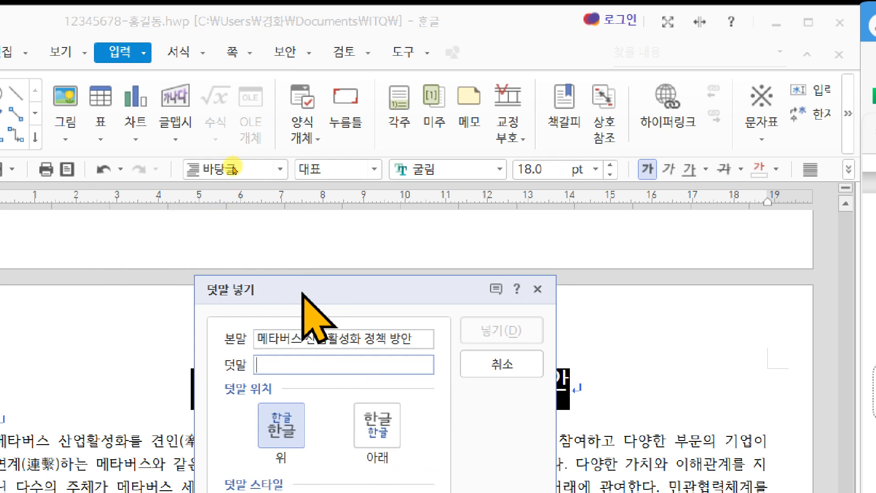
left_click_drag(301, 294, 282, 135)
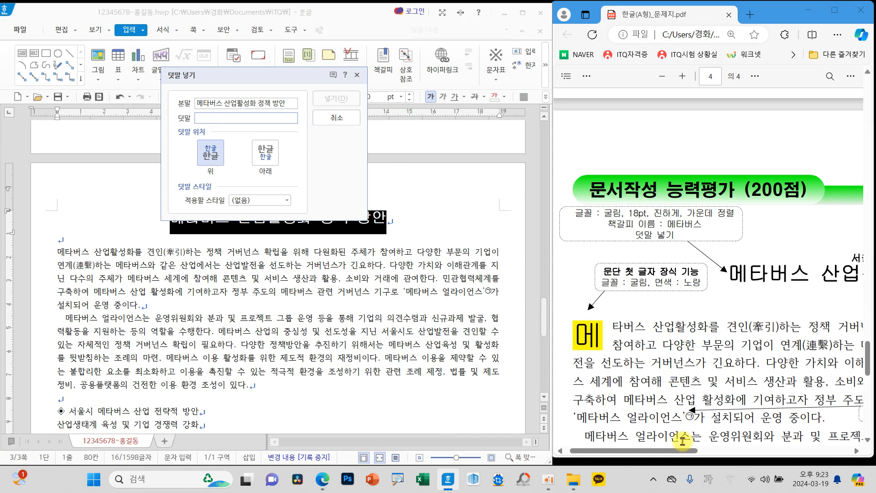
left_click_drag(684, 451, 754, 451)
left_click(212, 118)
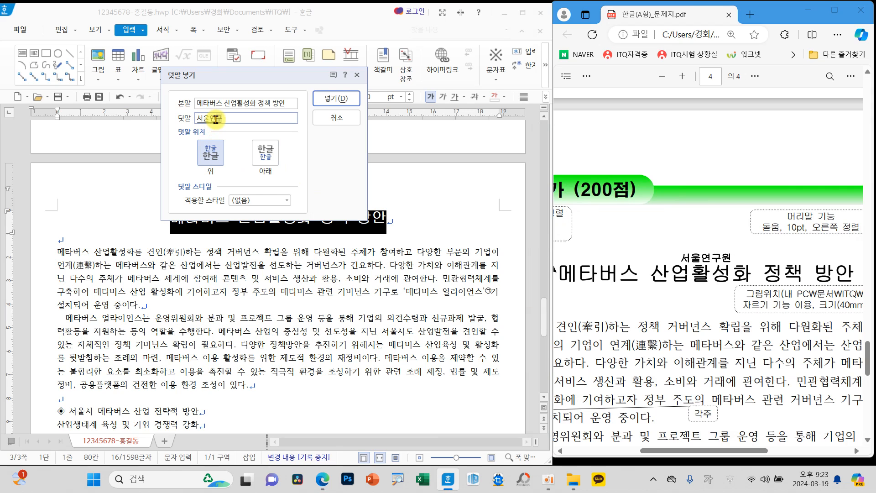
type("서울연구원")
left_click(337, 98)
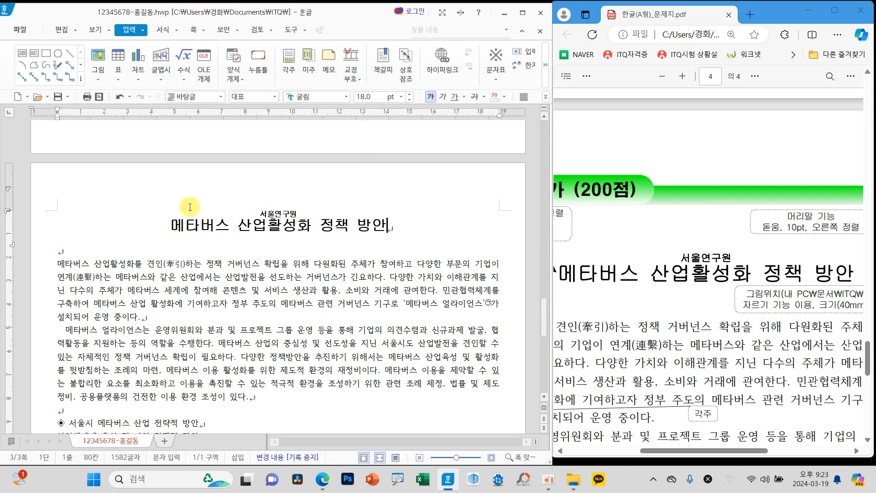
Step: Link the grey logo picture on page 2 to the 메타버스 bookmark in the current document with a hyperlink
left_click(172, 223)
left_click_drag(708, 451, 684, 451)
scroll(744, 371, "up", 1)
scroll(744, 372, "up", 10)
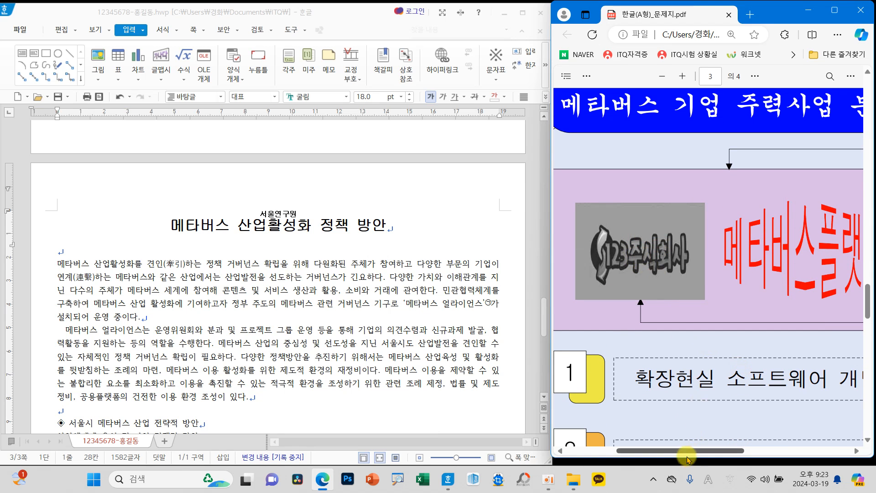
left_click_drag(688, 452, 793, 452)
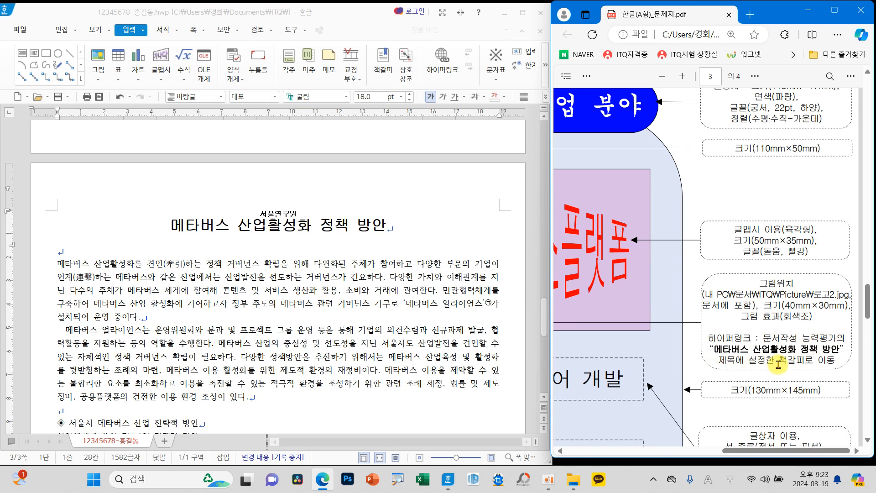
scroll(217, 308, "up", 10)
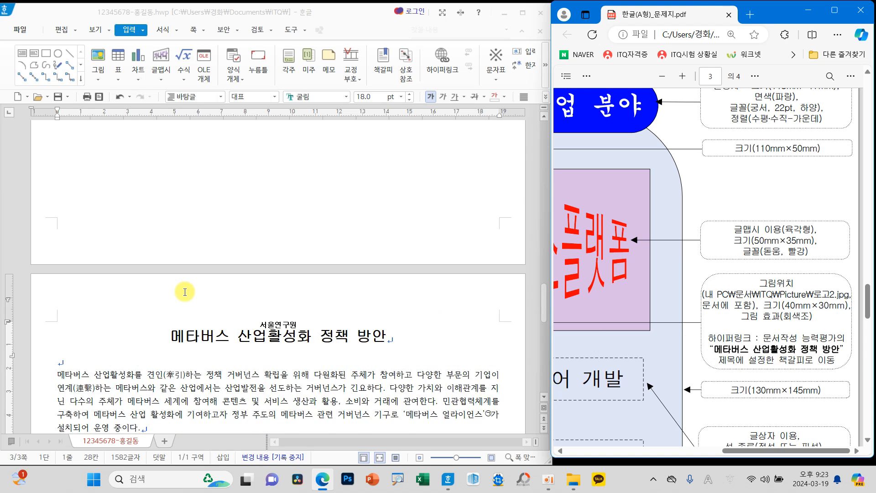
left_click(190, 192)
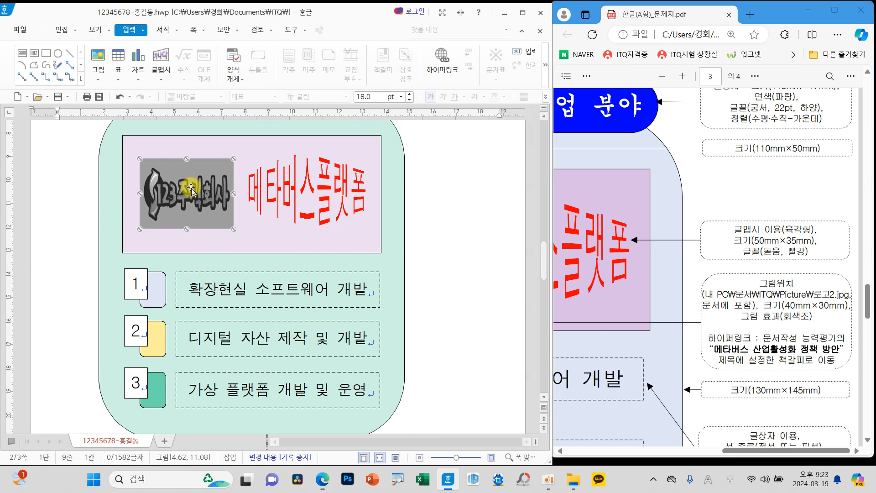
left_click(129, 30)
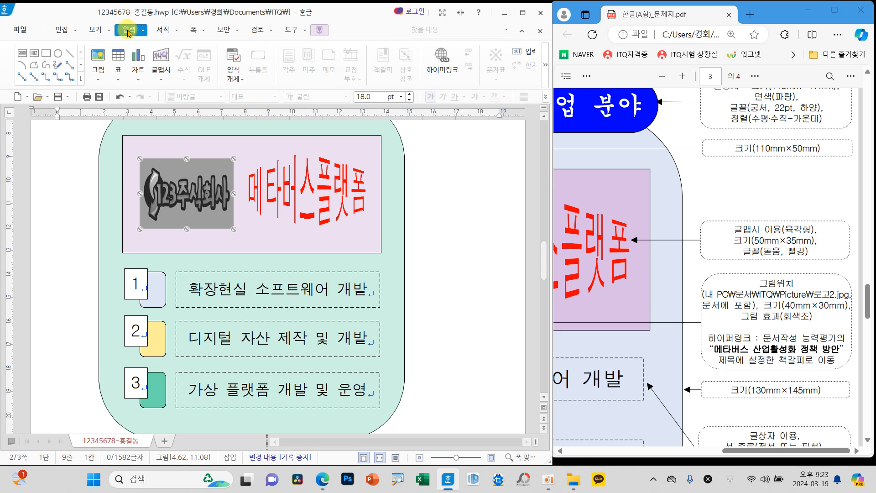
left_click(442, 68)
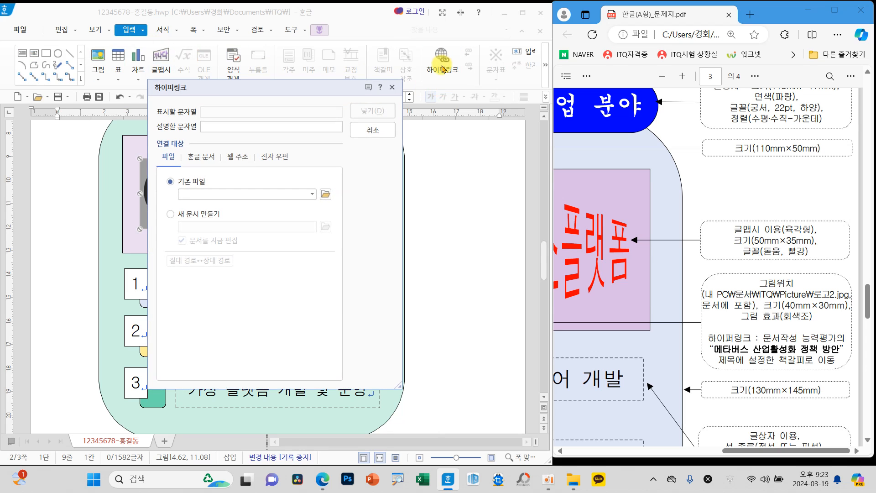
left_click(198, 161)
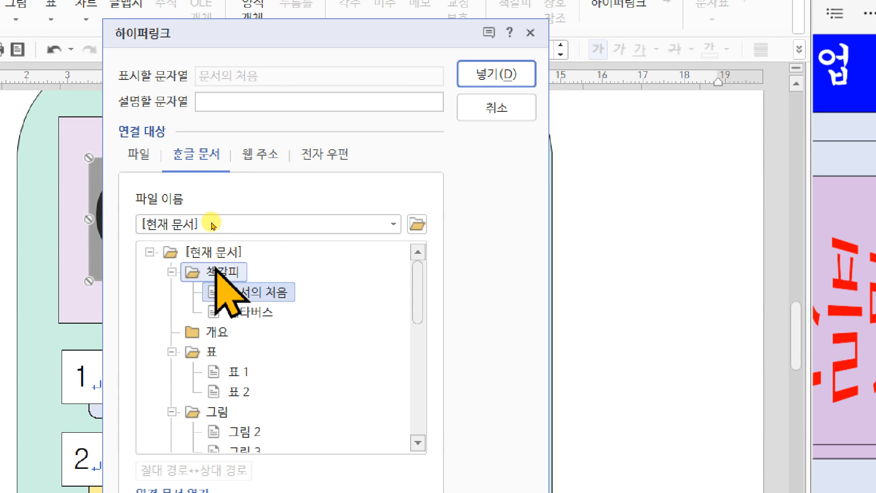
left_click(247, 312)
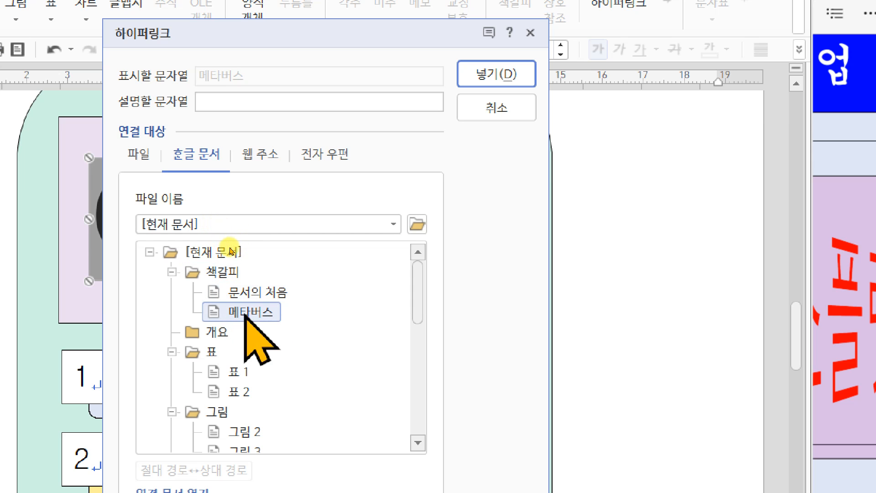
left_click(480, 73)
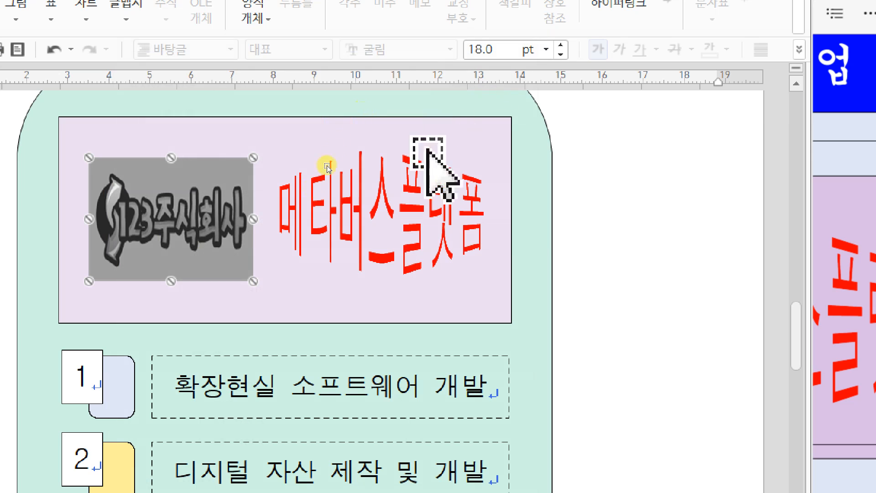
Step: Test the logo picture's hyperlink by following it to the bookmarked title
mouse_move(185, 200)
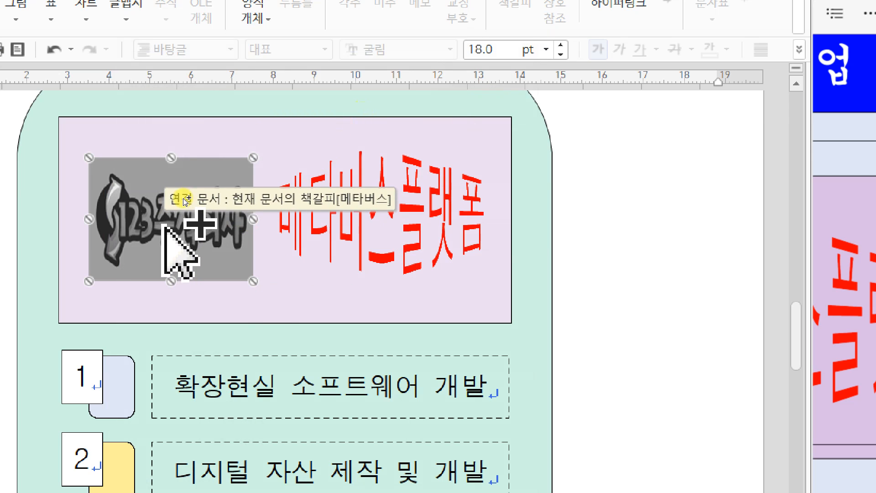
left_click(624, 243)
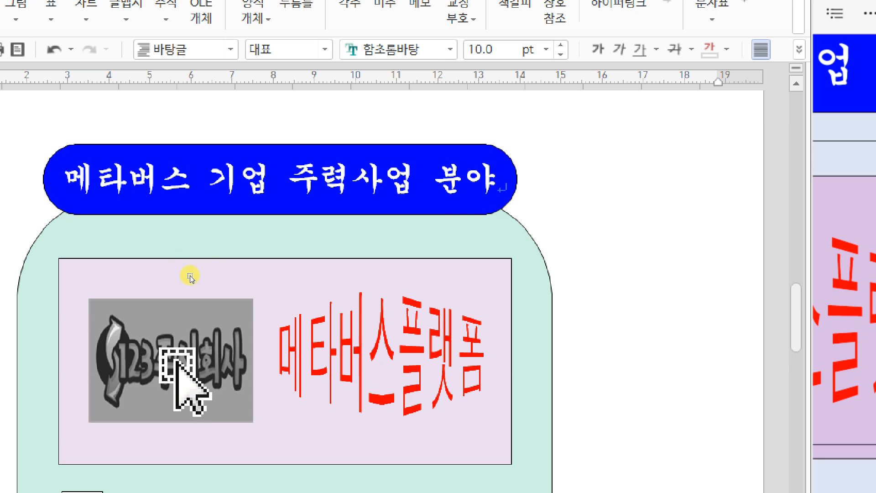
mouse_move(189, 282)
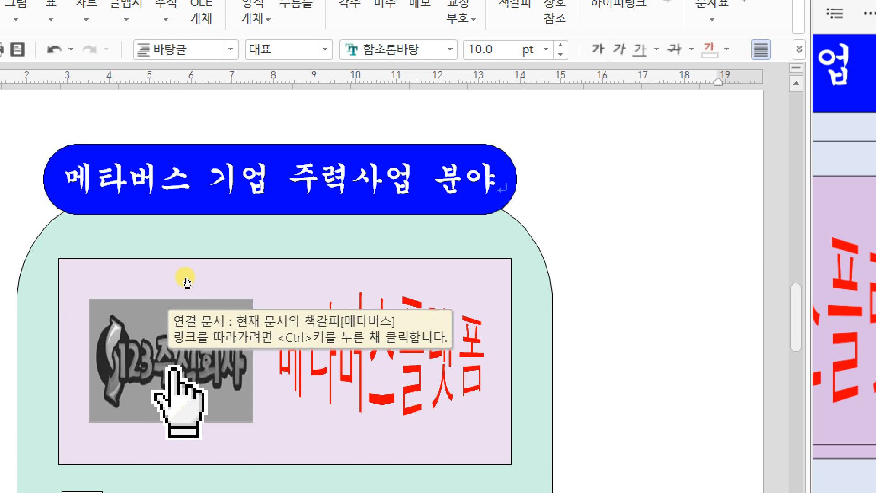
left_click(185, 280, "ctrl")
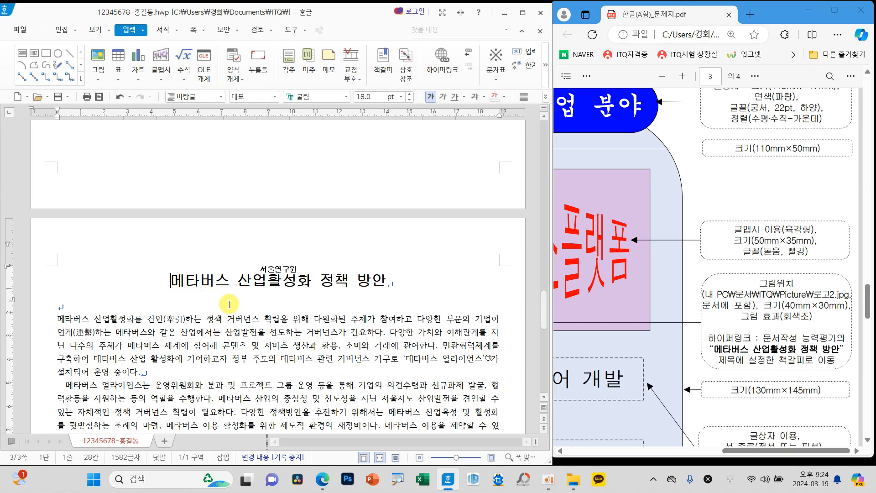
Step: Add a header without a preset layout for both odd and even pages, containing the text 메타버스 산업육성
scroll(578, 324, "down", 10)
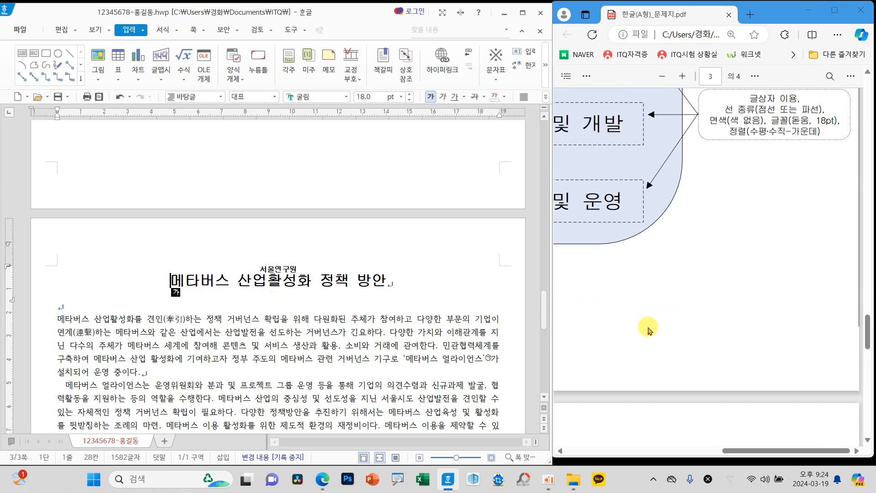
scroll(654, 327, "up", 3)
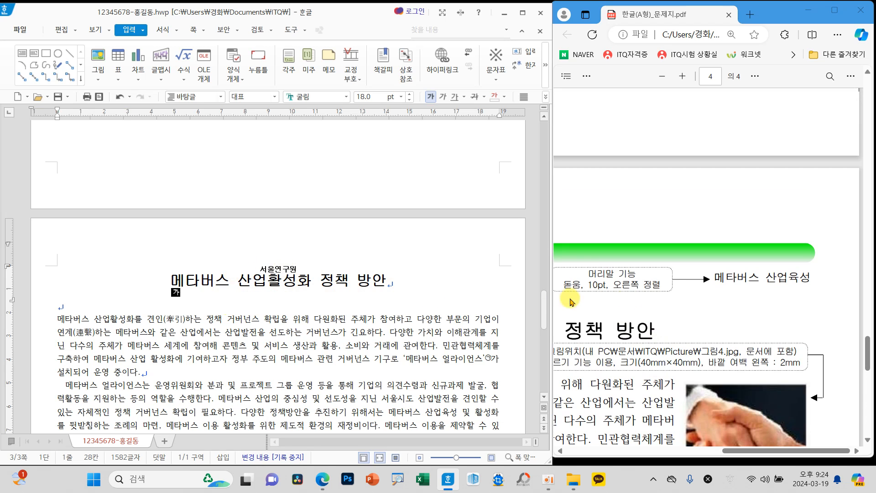
scroll(741, 282, "down", 10)
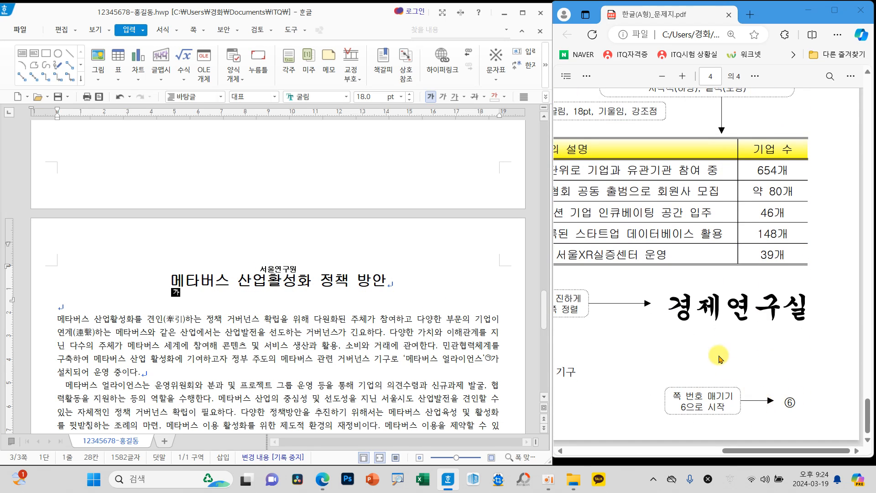
scroll(728, 369, "up", 10)
scroll(705, 341, "up", 2)
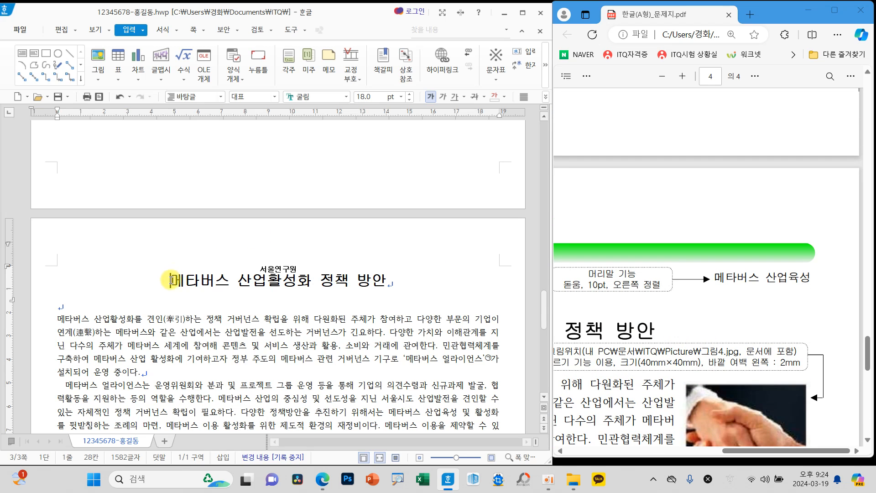
left_click(194, 31)
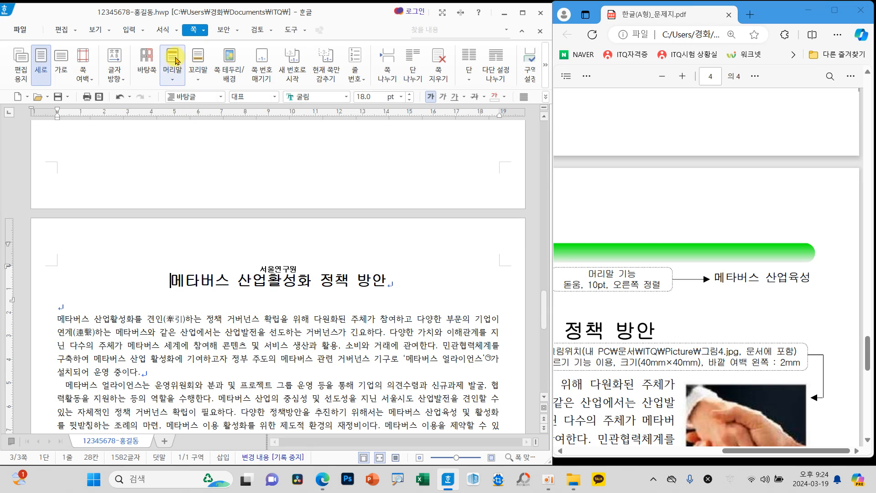
left_click(174, 74)
left_click(205, 121)
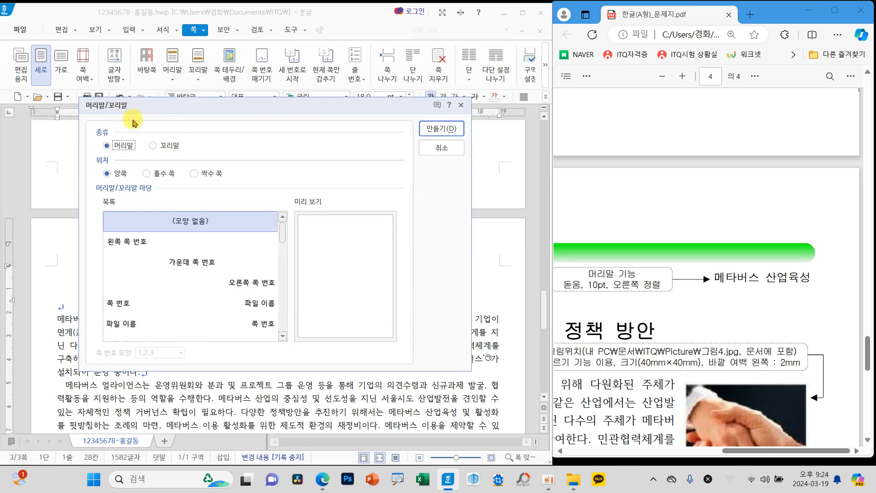
left_click(441, 129)
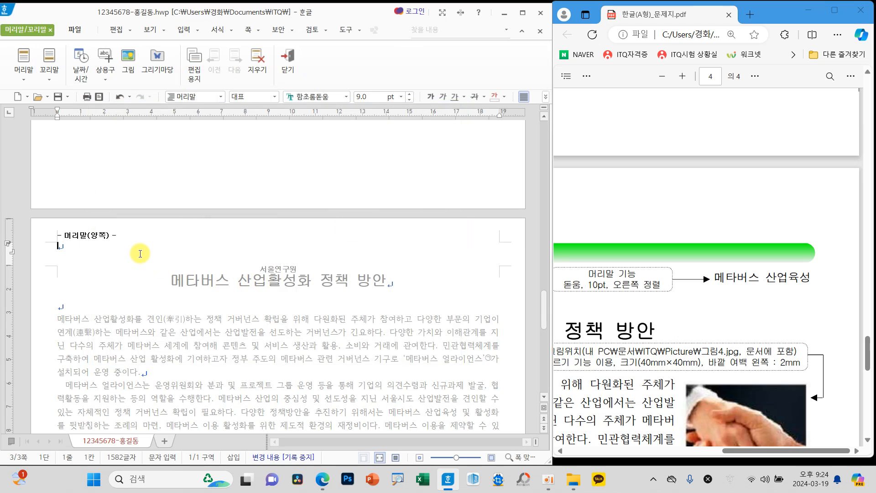
type("메타버스 산어")
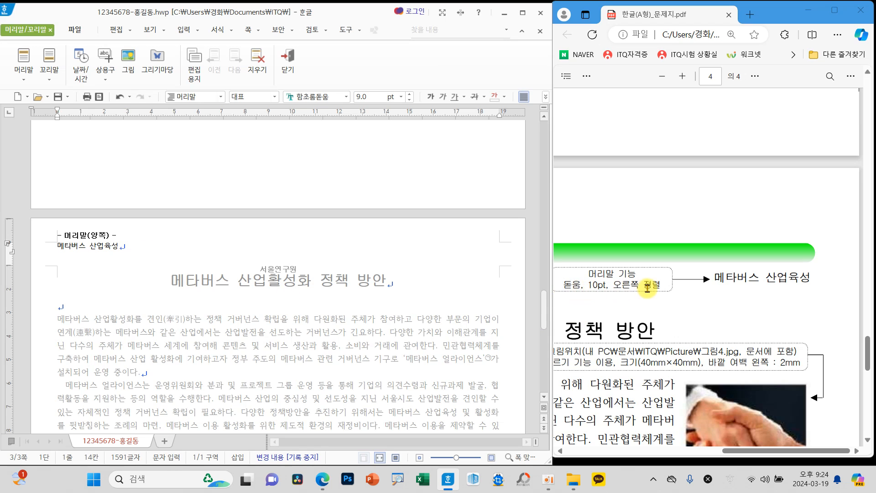
Step: Set the header text 메타버스 산업육성 to the 돋움 font at 10 pt
left_click_drag(54, 247, 123, 247)
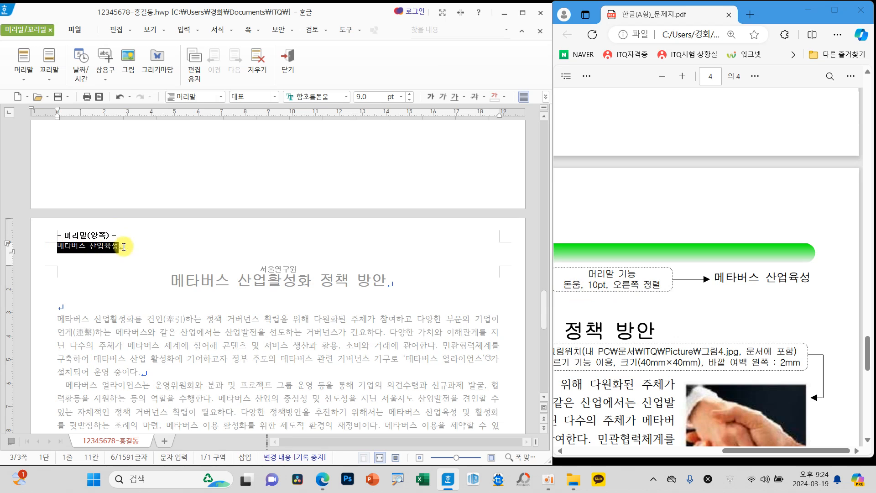
left_click(345, 97)
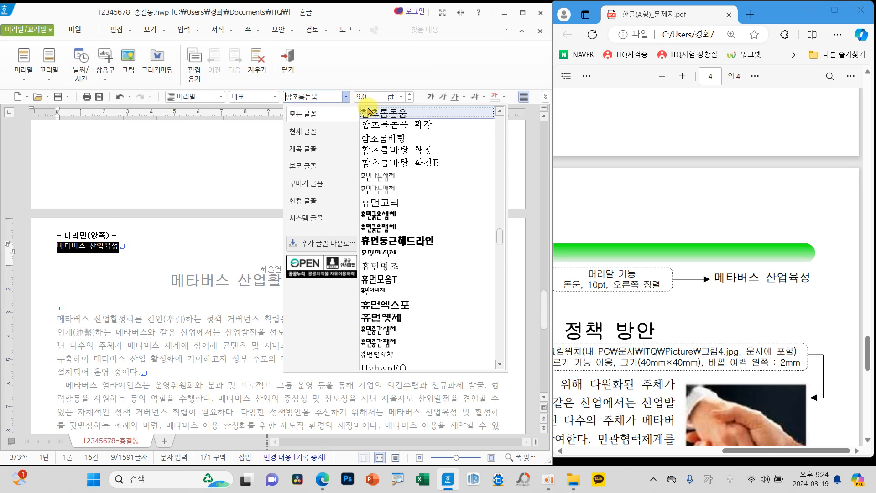
left_click_drag(500, 238, 497, 122)
scroll(455, 121, "up", 3)
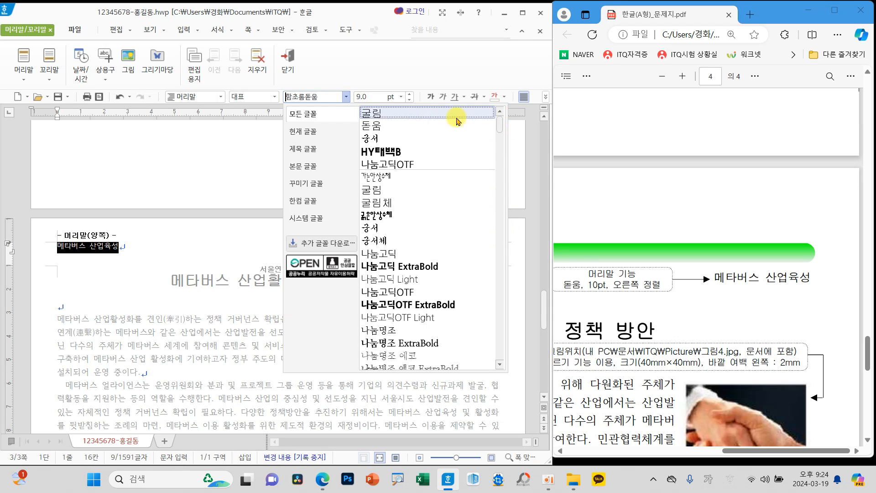
left_click(398, 125)
left_click(411, 98)
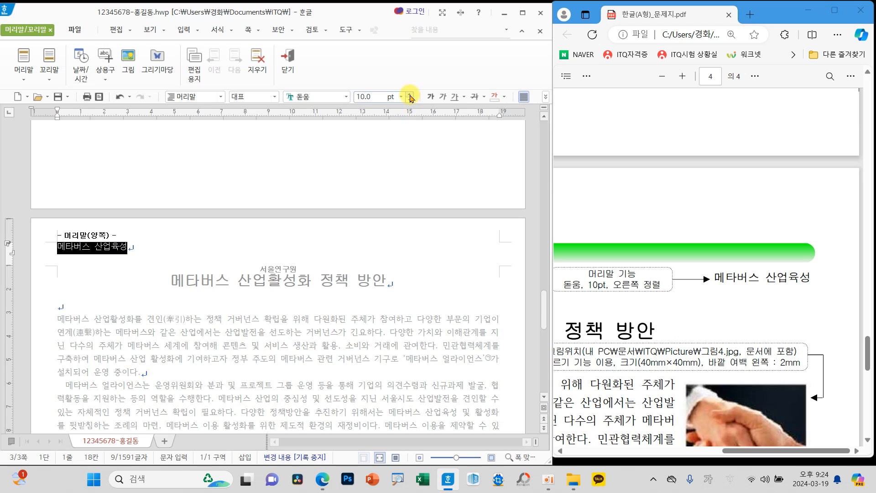
Step: Right-align the header text and return to the document body
left_click(546, 99)
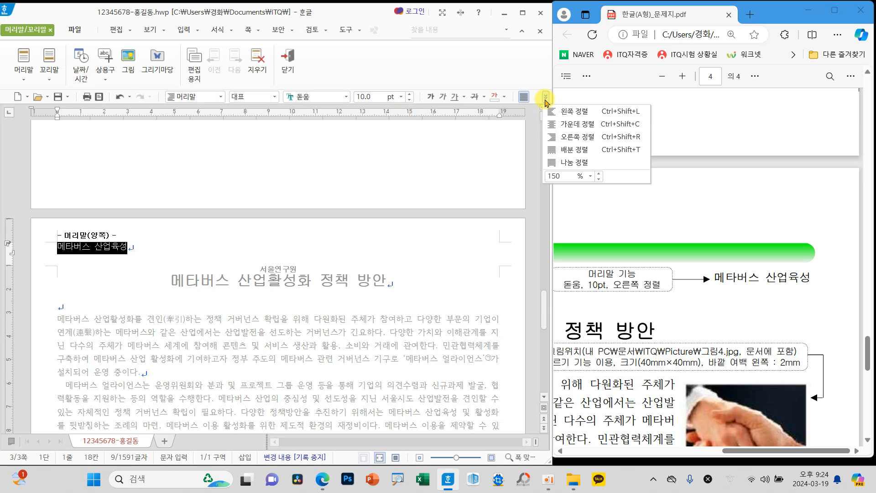
left_click(591, 136)
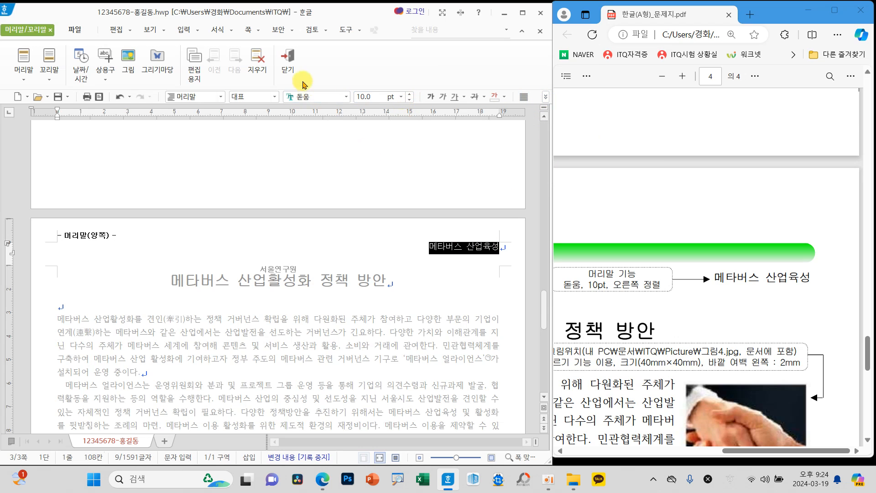
left_click(288, 70)
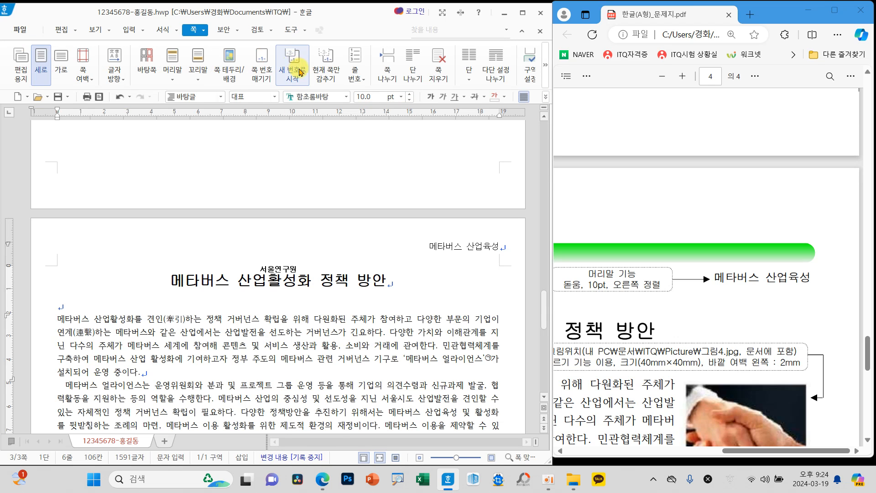
Step: Insert page numbers at the bottom right of the page in the ①,②,③ format without dashes
left_click(170, 279)
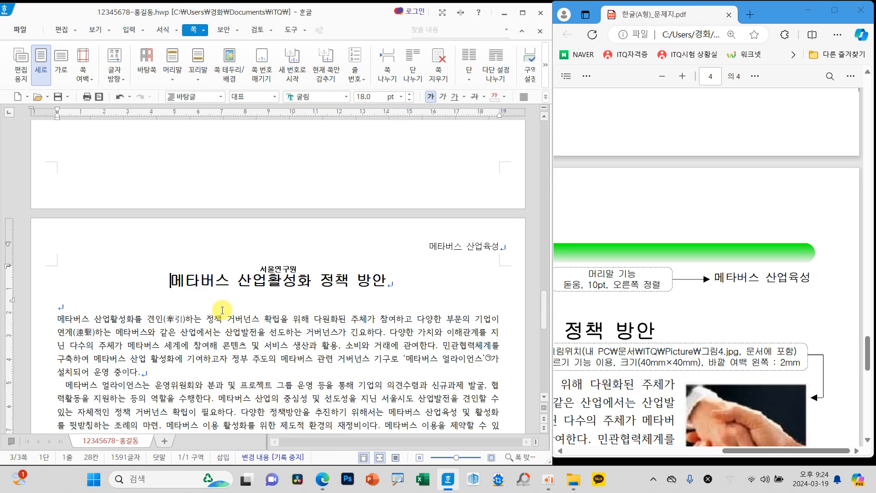
scroll(663, 334, "down", 10)
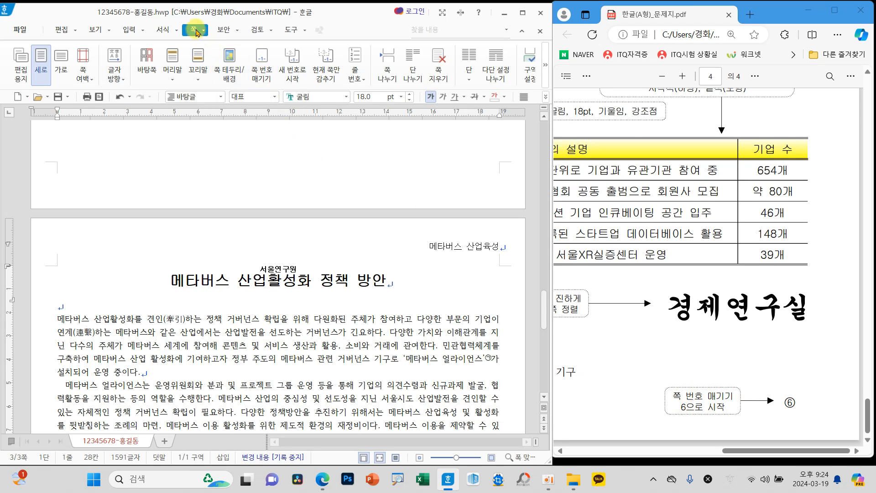
left_click(259, 79)
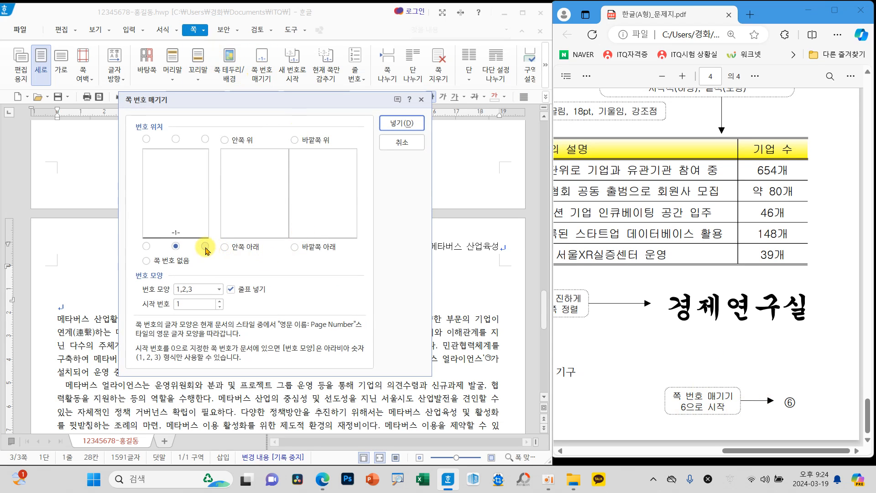
left_click(246, 289)
left_click(218, 289)
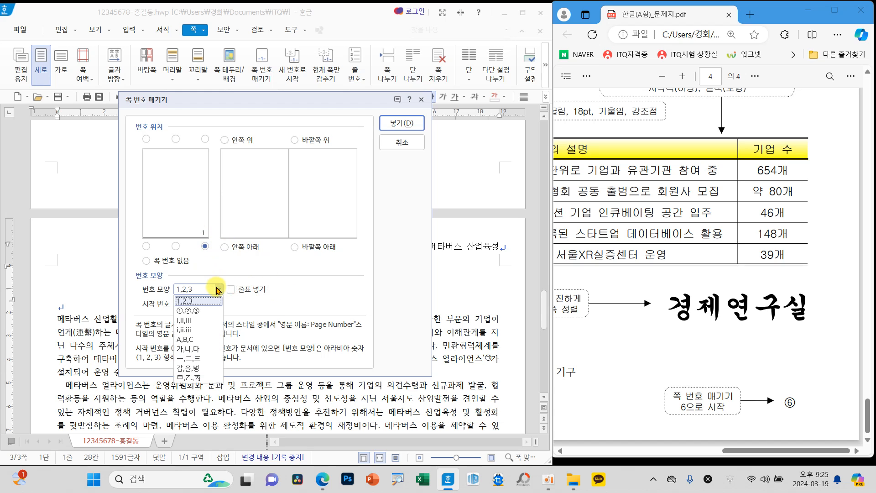
left_click(201, 310)
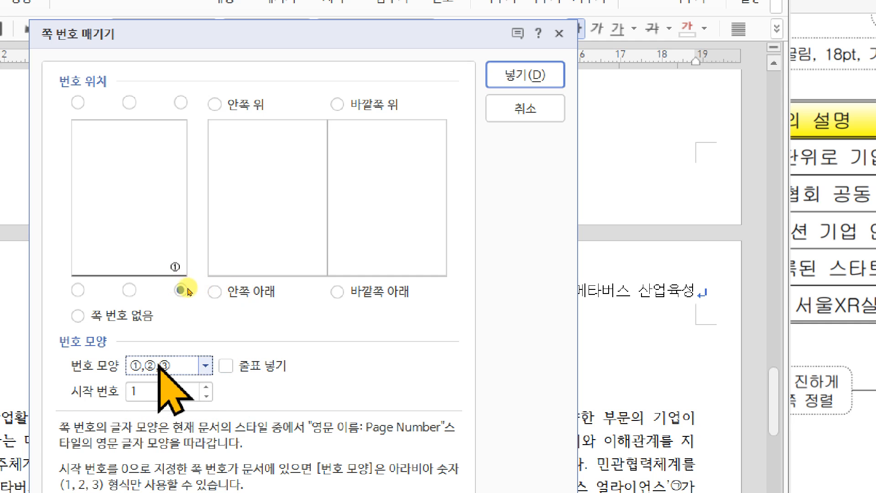
key("Return")
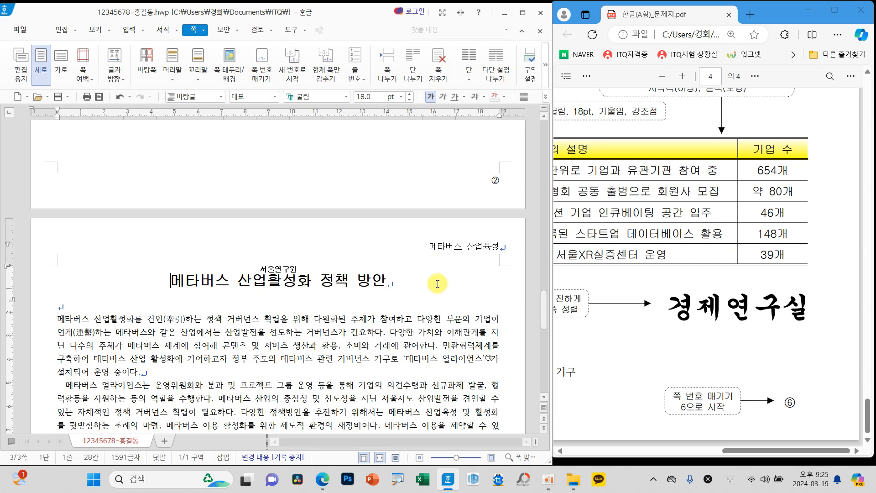
scroll(604, 414, "down", 10)
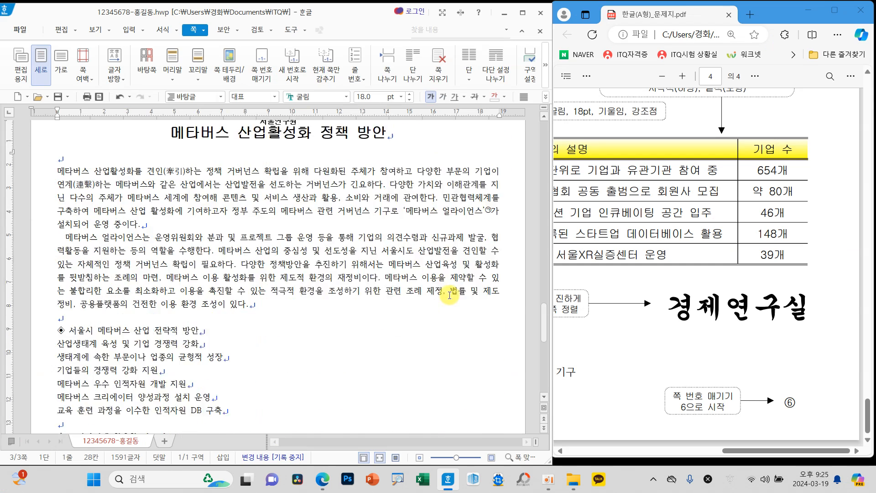
Step: Restart the page numbering (쪽 번호) at 6 on the third page
scroll(448, 310, "down", 5)
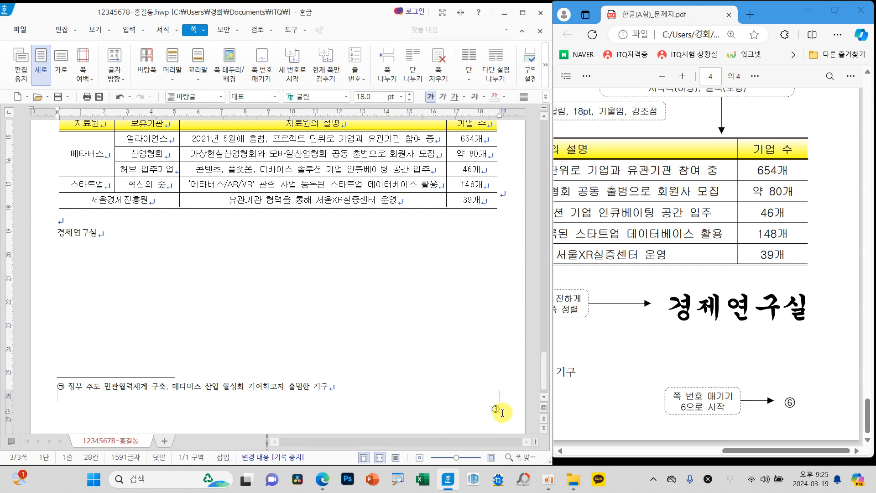
left_click(292, 71)
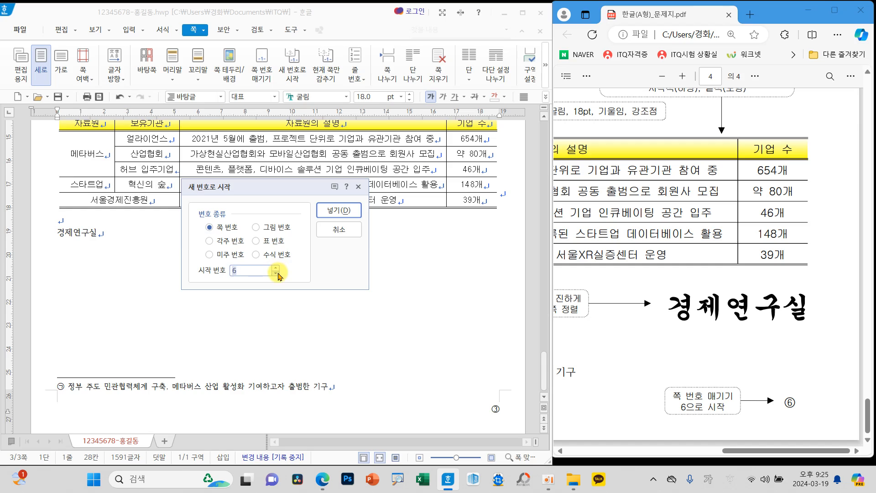
left_click(338, 210)
scroll(521, 418, "down", 10)
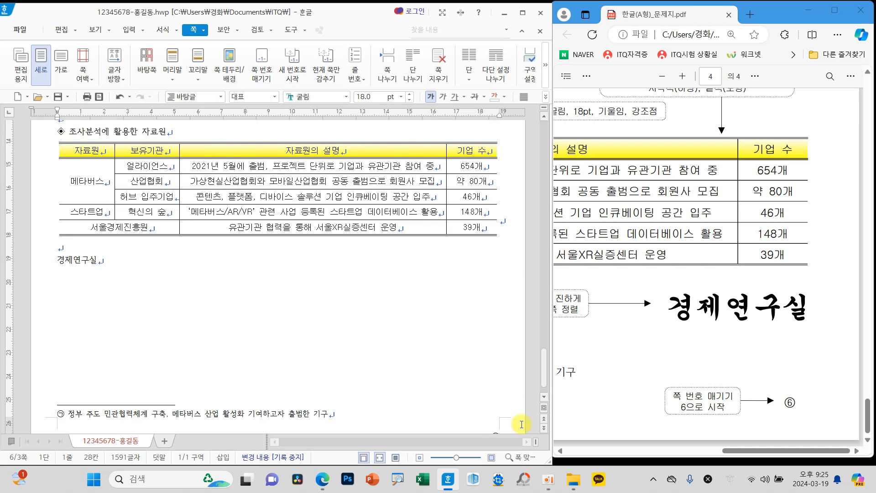
scroll(522, 417, "down", 2)
scroll(467, 371, "up", 15)
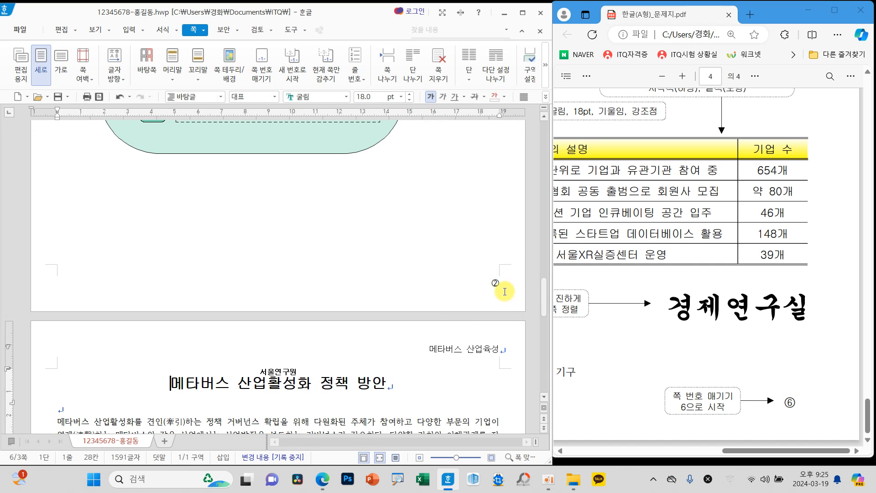
Step: Hide the page number on the second page only
scroll(503, 299, "down", 5)
scroll(495, 305, "up", 8)
scroll(486, 309, "up", 6)
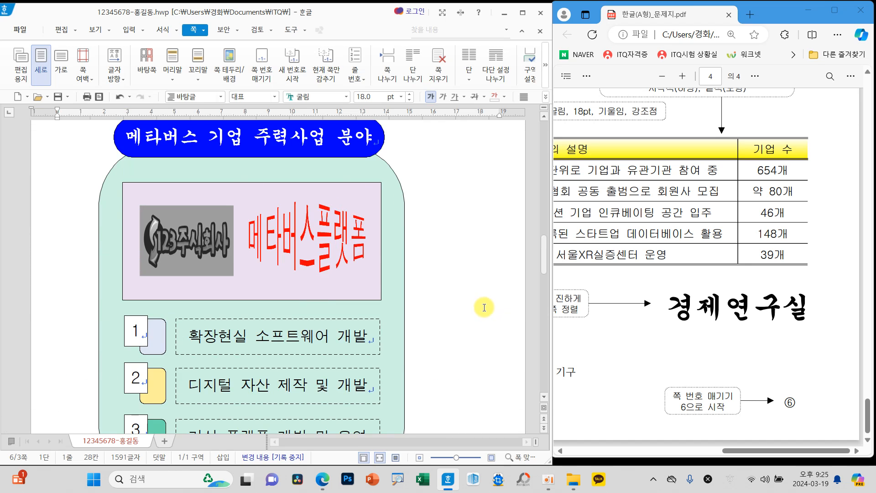
left_click(159, 192)
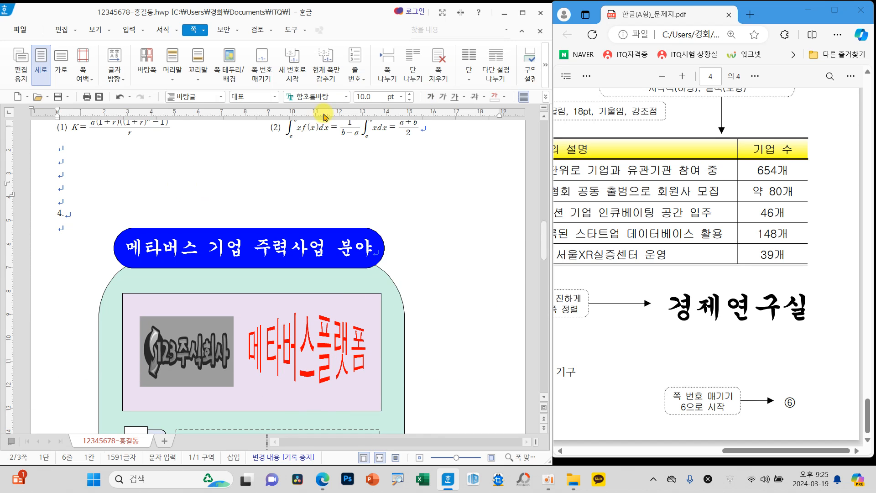
left_click(327, 69)
left_click(176, 226)
left_click(373, 196)
scroll(466, 314, "down", 10)
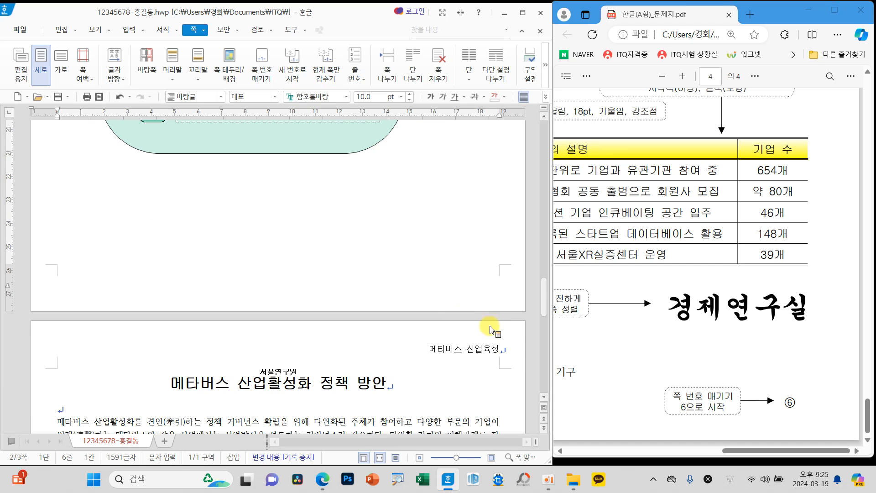
scroll(476, 303, "down", 5)
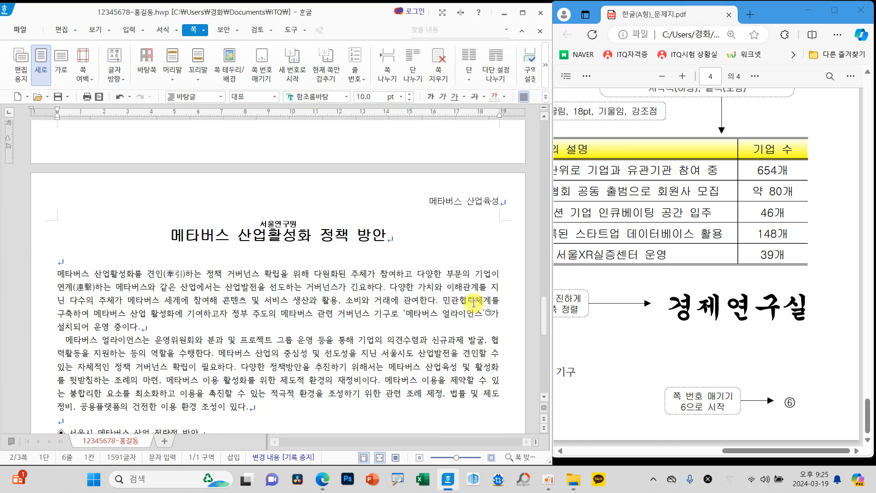
Step: Start a first-letter decoration (문단 첫 글자 장식) on the first body paragraph below the title, using the two-line shape
scroll(650, 349, "down", 8)
scroll(650, 349, "up", 1)
left_click_drag(750, 451, 568, 447)
scroll(594, 257, "up", 2)
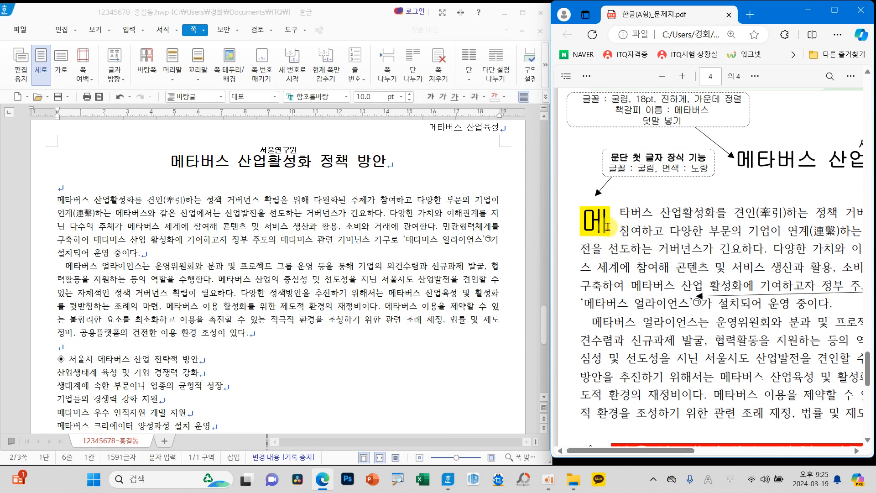
left_click(56, 200)
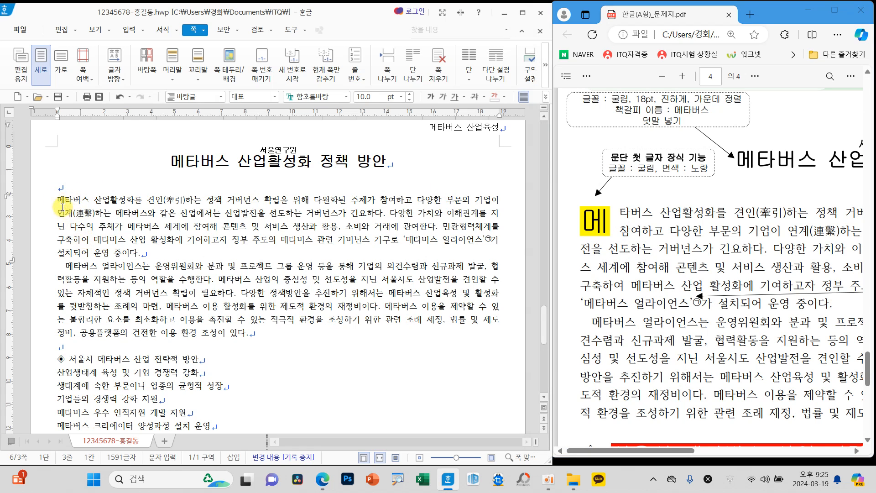
left_click(159, 31)
left_click(546, 82)
left_click(546, 83)
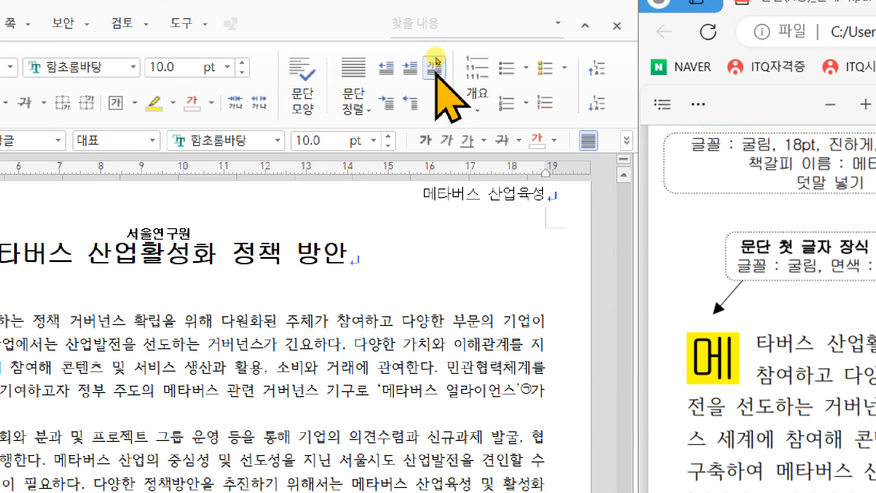
left_click(435, 64)
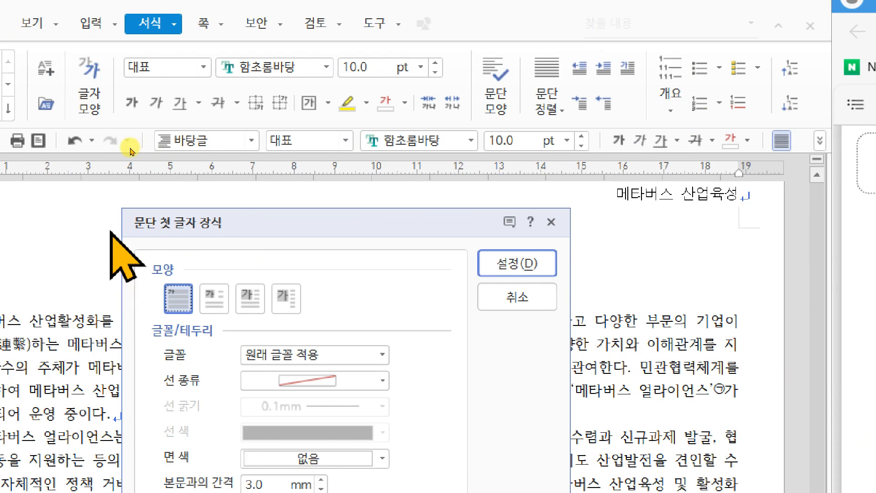
left_click_drag(350, 224, 328, 84)
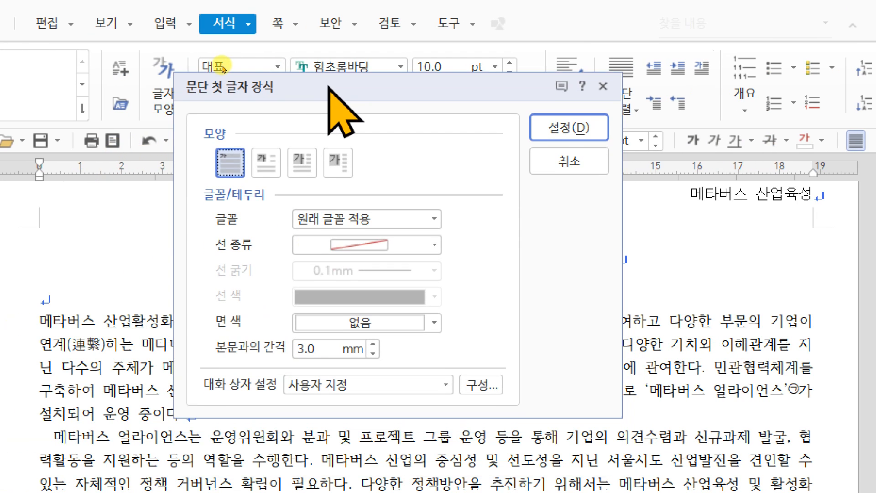
left_click(267, 157)
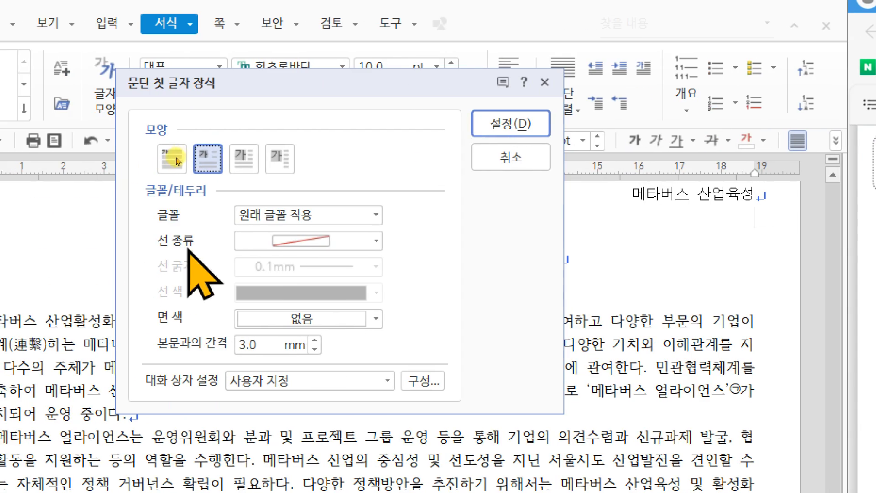
Step: Set the decorated first letter's font to 굴림 and its fill colour to yellow, and apply the decoration
left_click(375, 214)
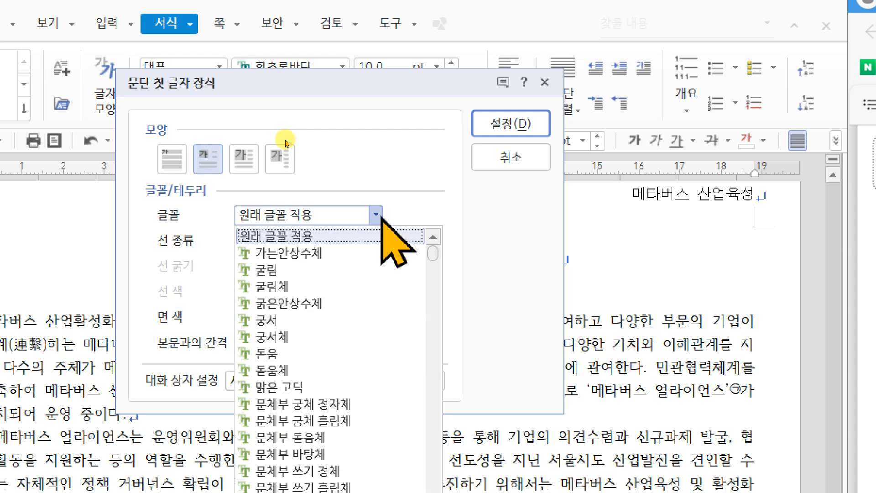
left_click(284, 269)
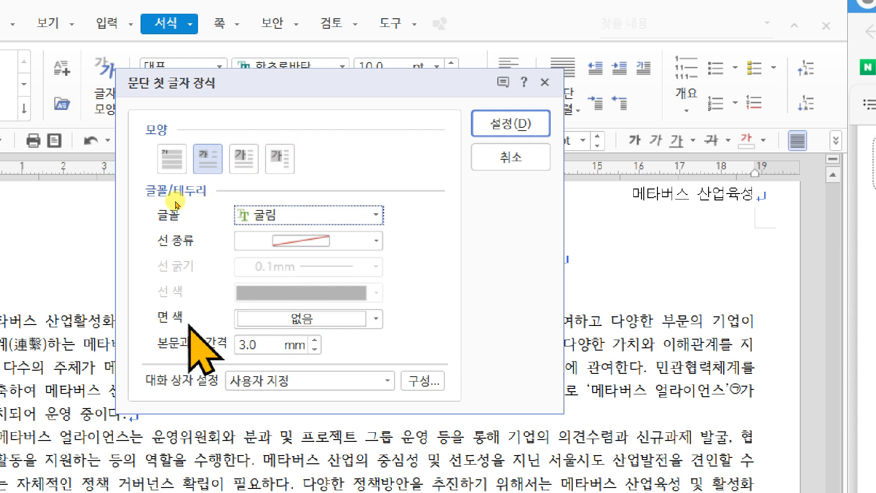
left_click(281, 322)
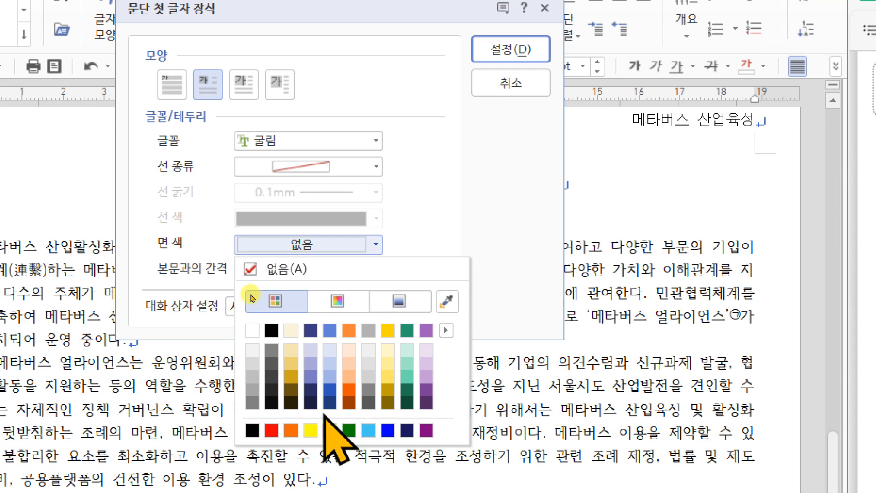
left_click(310, 425)
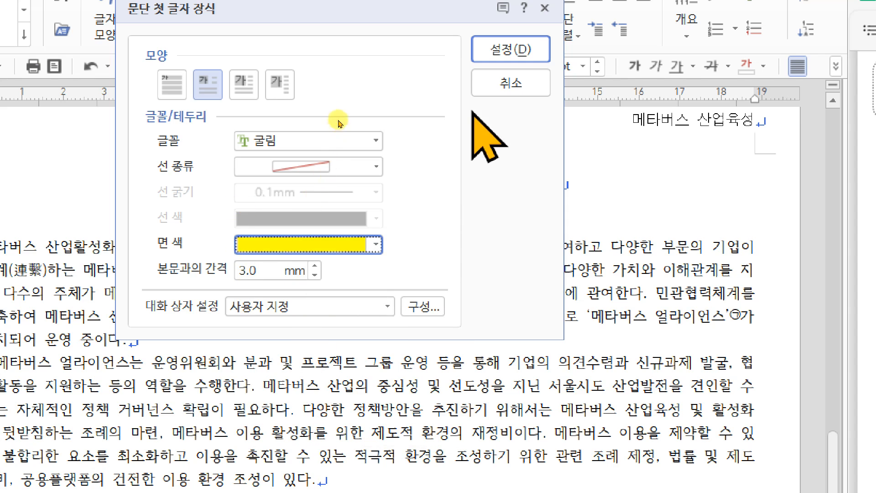
left_click(507, 50)
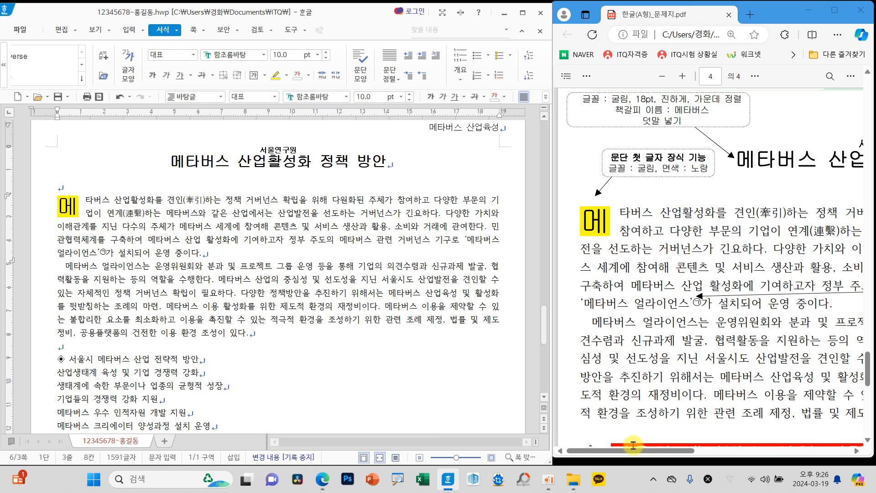
Step: Insert the picture 그림4 from the 문서\ITQ\Picture folder, about 5 cm wide, across the first two body paragraphs
left_click_drag(634, 445, 766, 456)
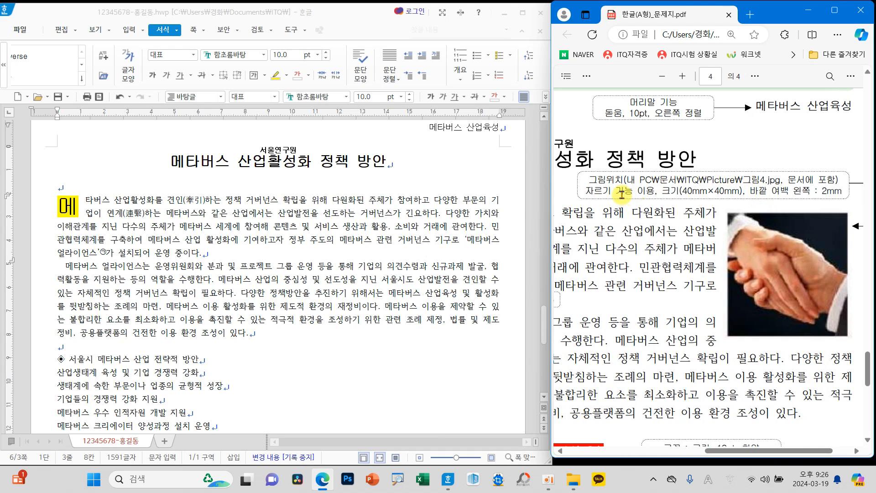
left_click(249, 226)
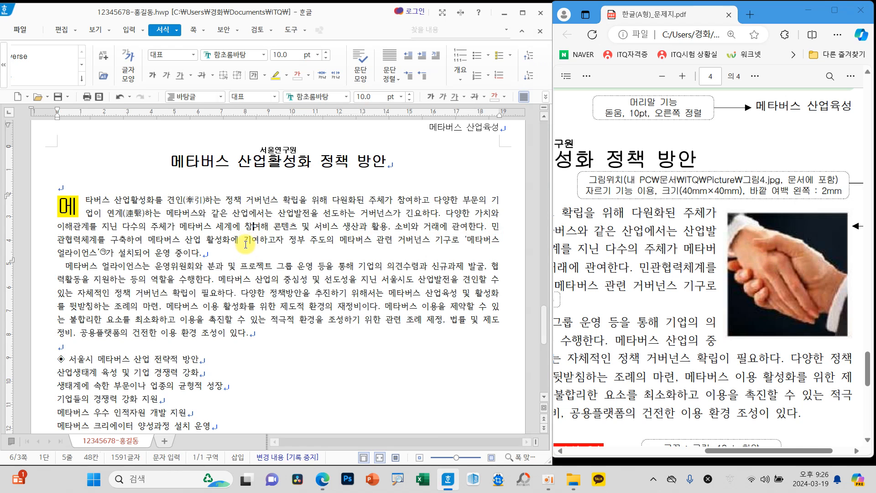
left_click(129, 29)
left_click(98, 56)
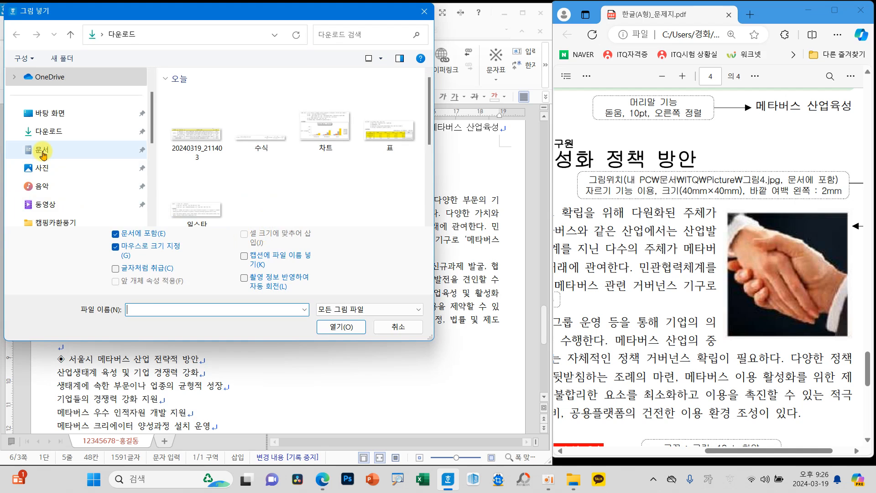
left_click(42, 150)
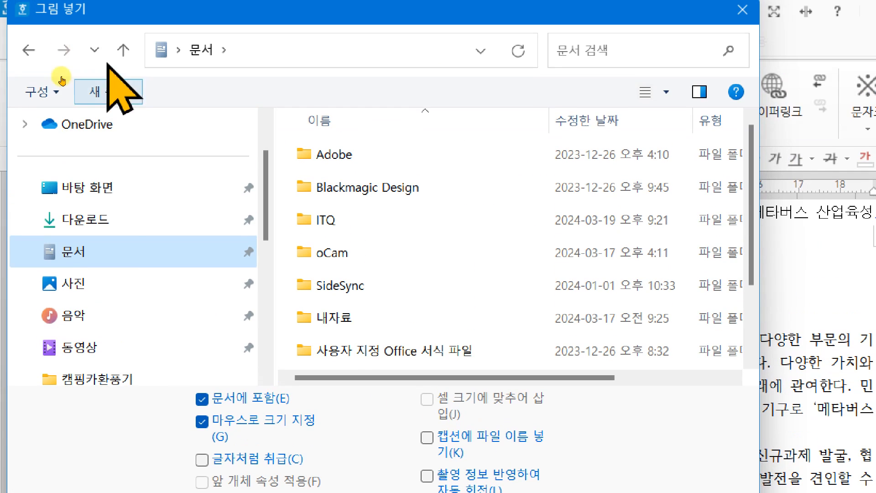
left_click(324, 221)
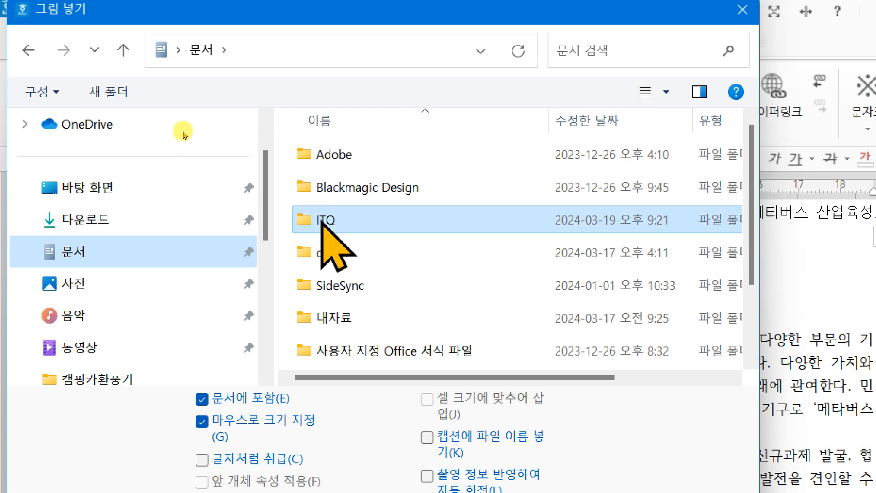
double_click(322, 219)
double_click(322, 223)
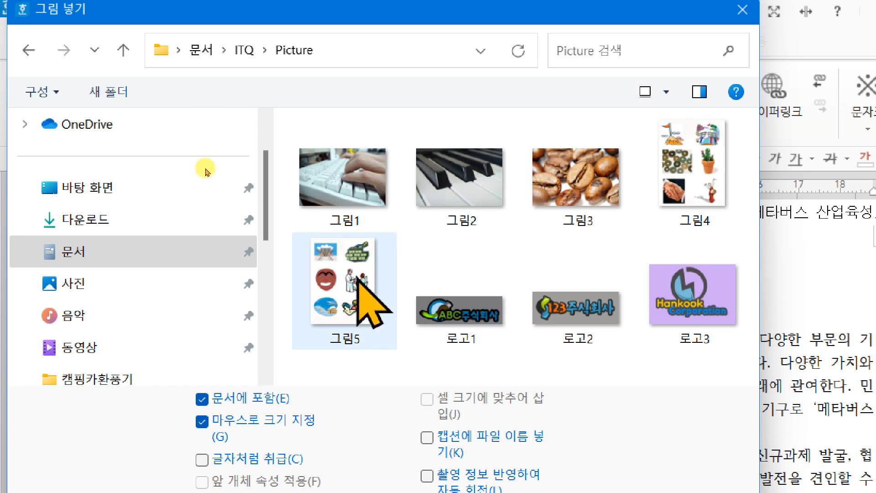
left_click(696, 159)
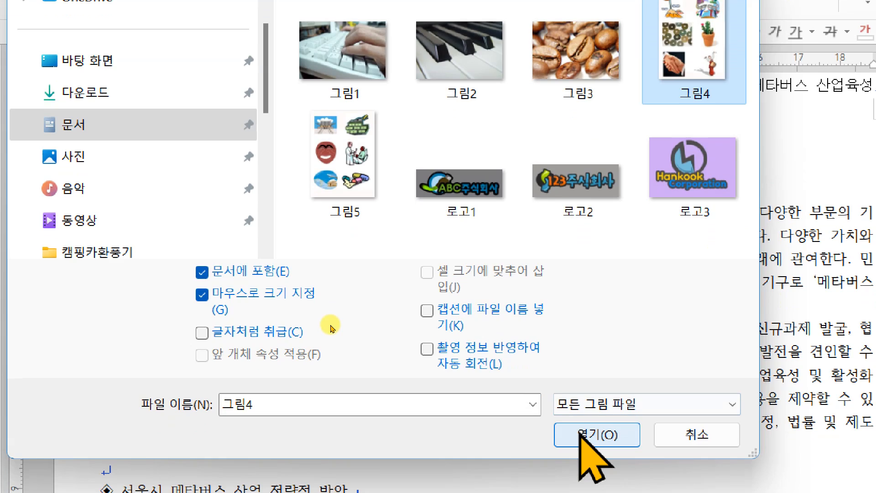
left_click(580, 433)
left_click_drag(419, 195, 622, 458)
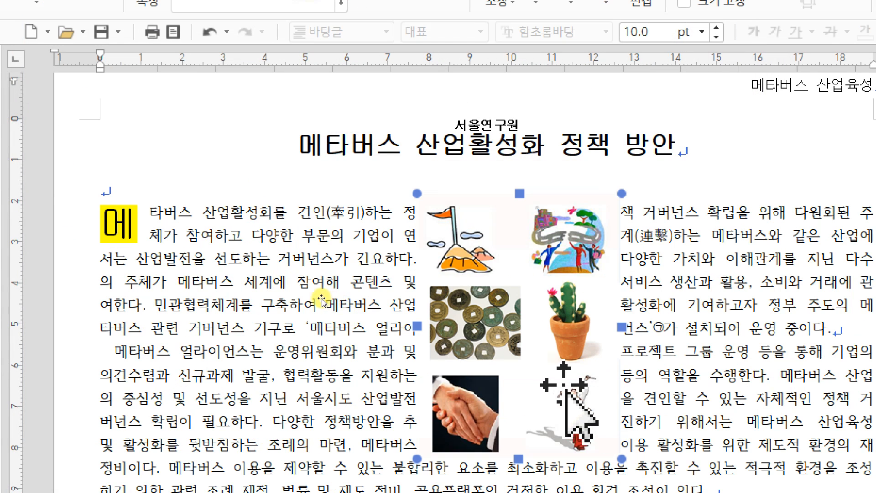
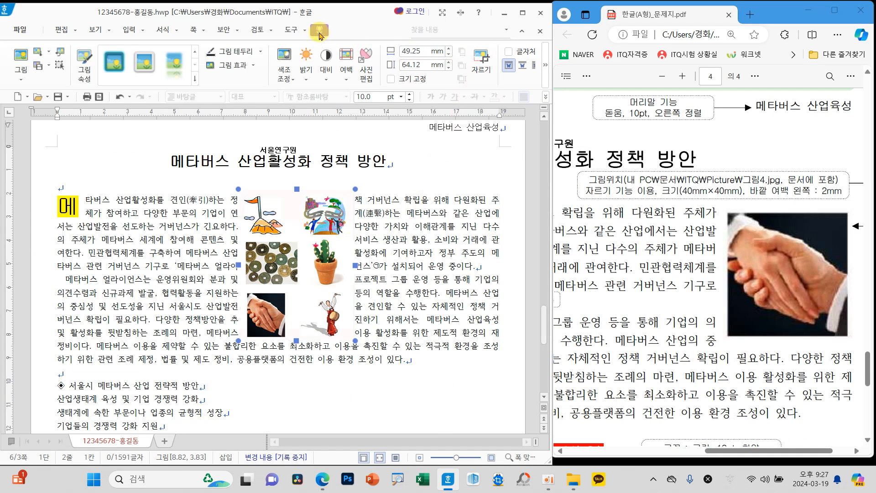
Step: Crop the inserted picture down to the handshake photo and move it up between the first two body paragraphs
left_click(480, 61)
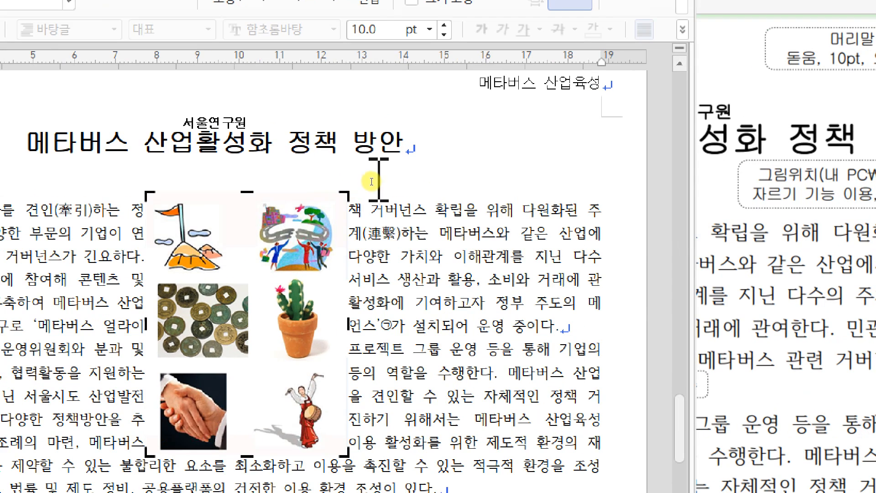
left_click_drag(351, 189, 285, 296)
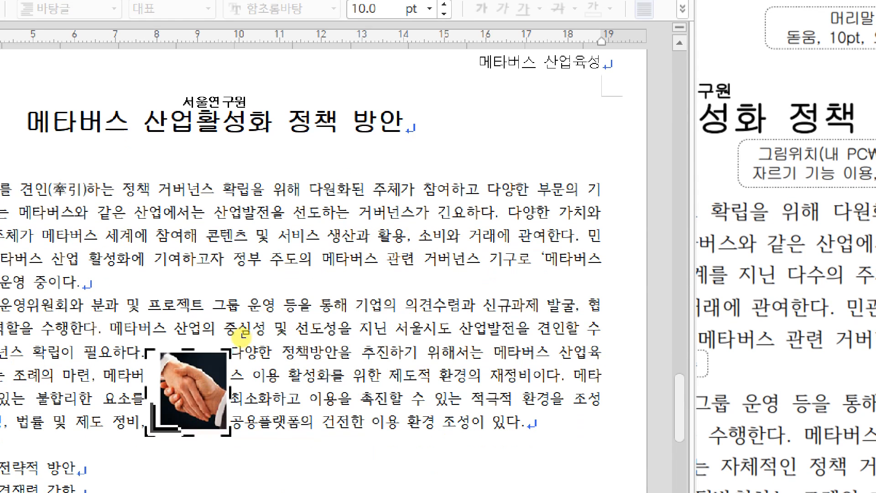
left_click_drag(244, 338, 246, 339)
left_click(309, 313)
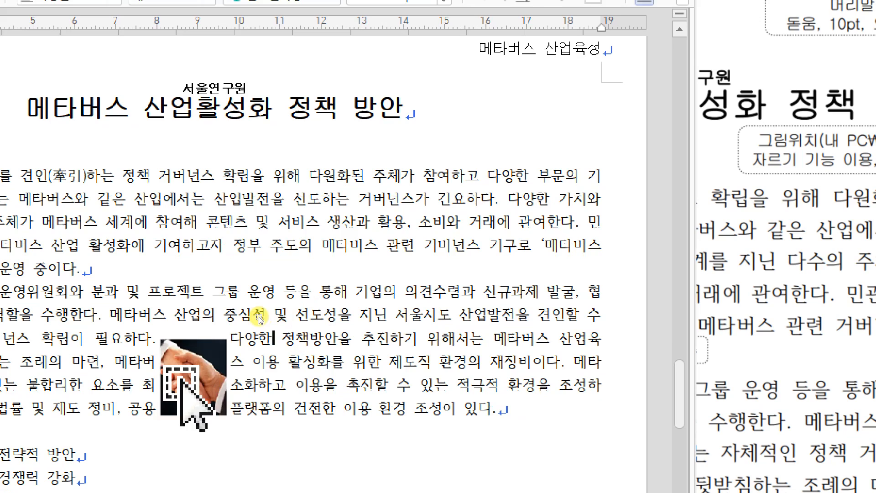
left_click_drag(191, 367, 250, 281)
left_click_drag(297, 259, 317, 236)
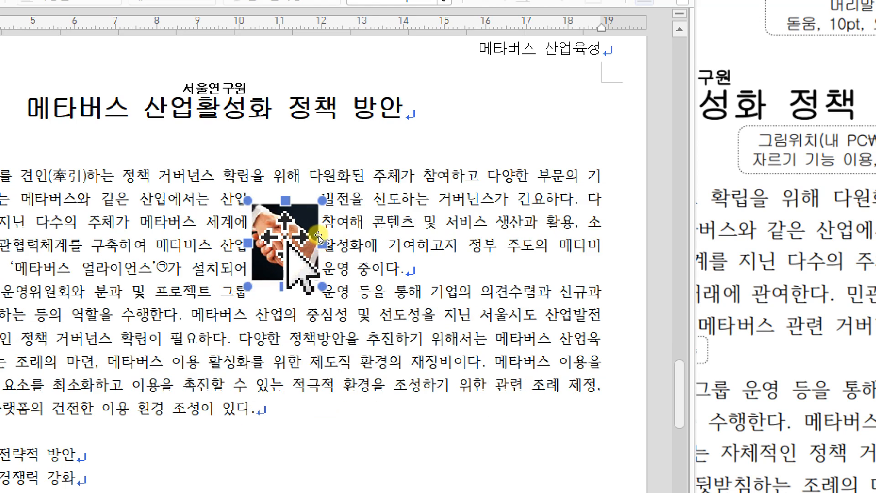
Step: Set the handshake picture's size to 40 × 40 mm, lock the size (크기 고정), and set its outer left margin to 2 mm
double_click(318, 236)
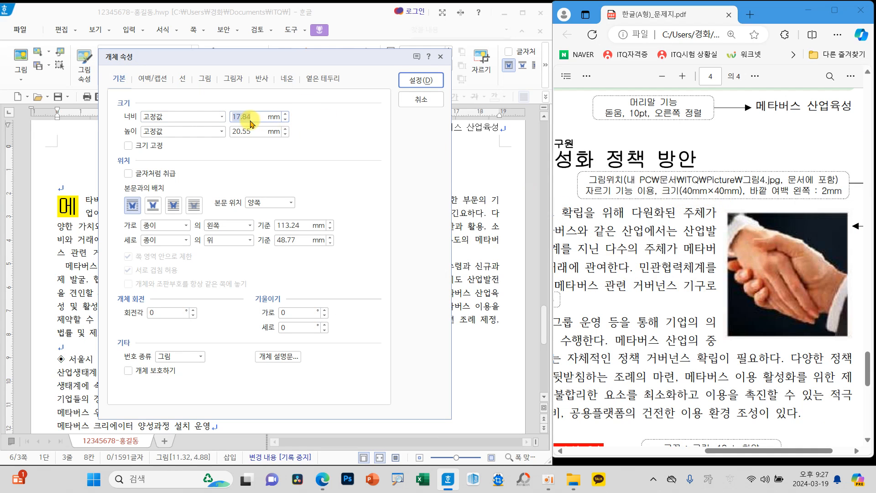
left_click(147, 146)
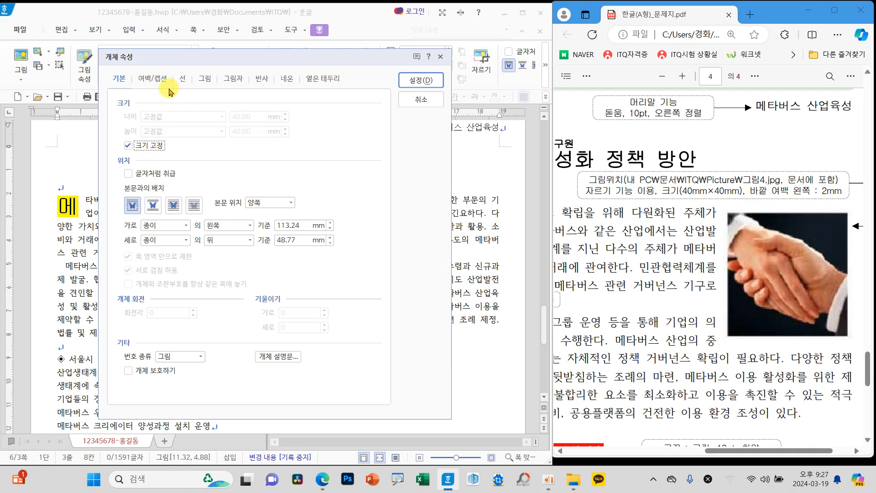
left_click(153, 79)
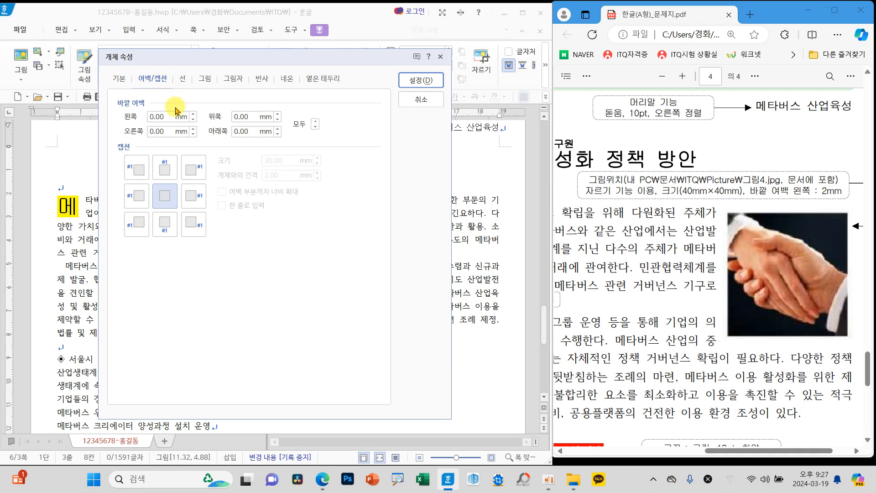
left_click(162, 116)
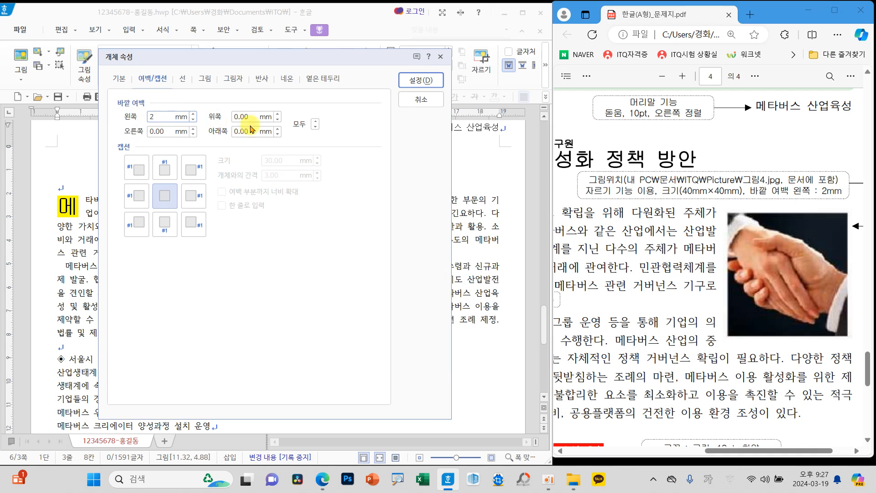
left_click(419, 81)
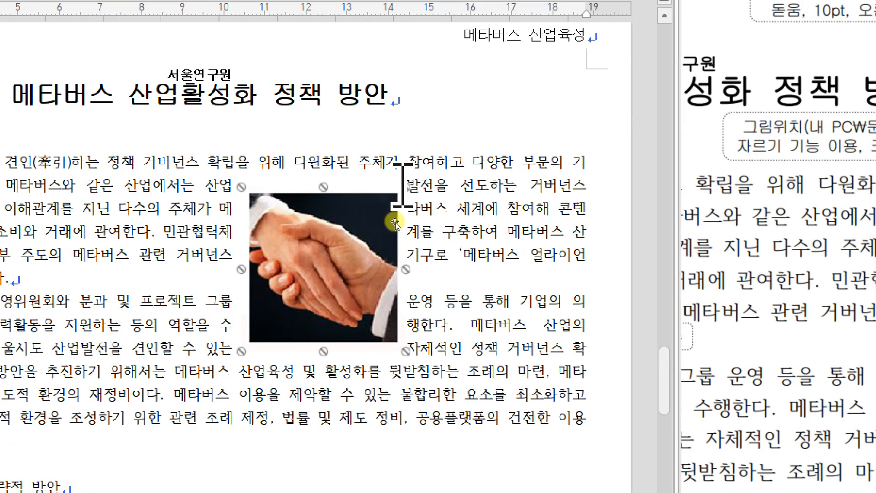
Step: Place the handshake picture at the right edge of the first two body paragraphs and nudge it slightly down and left
left_click_drag(584, 178, 585, 317)
left_click(543, 242)
left_click_drag(300, 278, 474, 249)
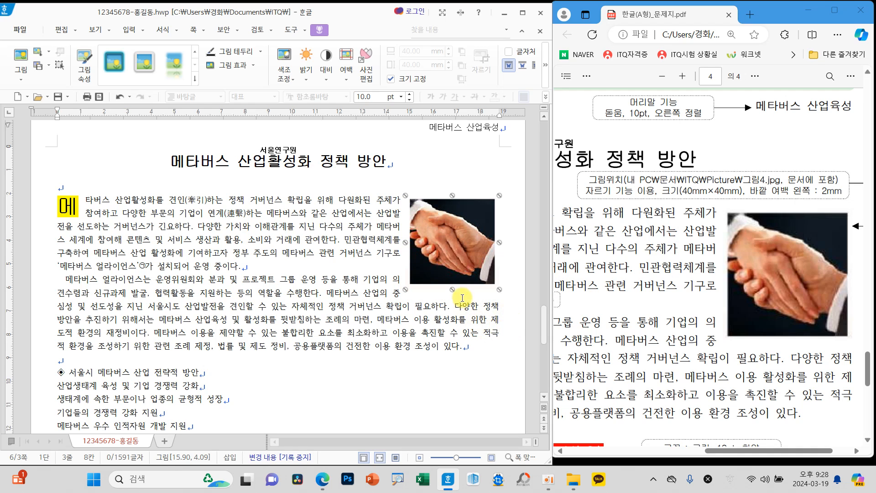
key("Down")
key("Down")
key("Down")
key("Down")
key("Down")
key("Down")
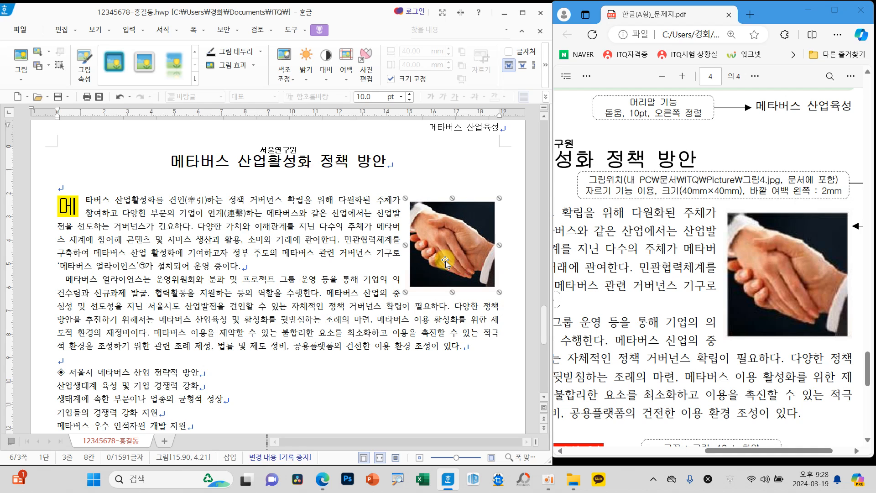
key("Left")
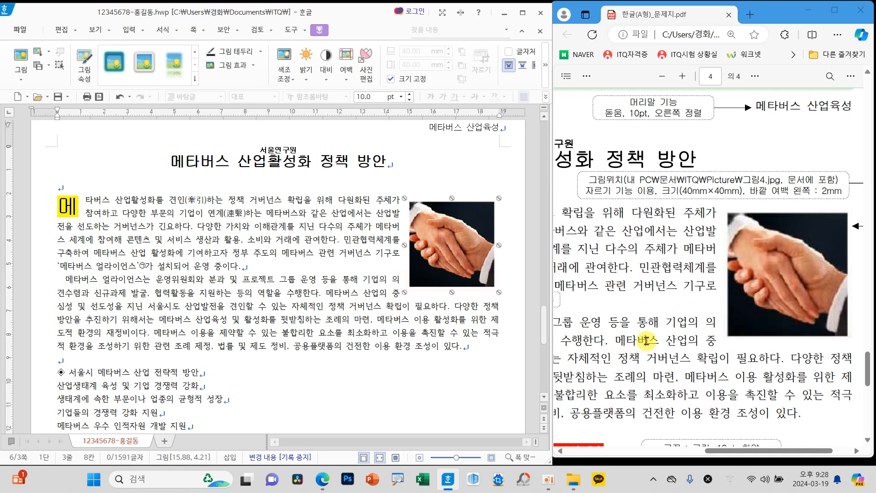
Step: Consult the exam sheet's heading format and set the heading ◈ 서울시 메타버스 산업 전략적 방안 to 굴림, 18 pt
scroll(648, 340, "down", 5)
left_click_drag(745, 446, 615, 453)
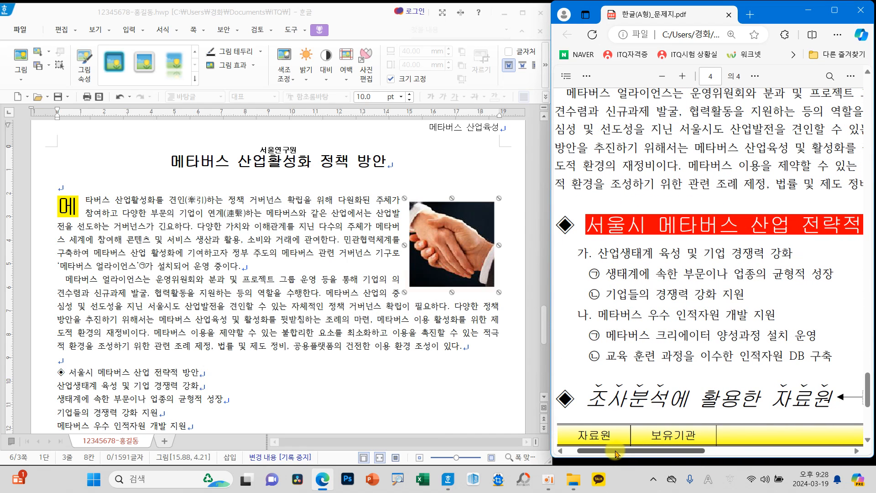
scroll(309, 360, "down", 3)
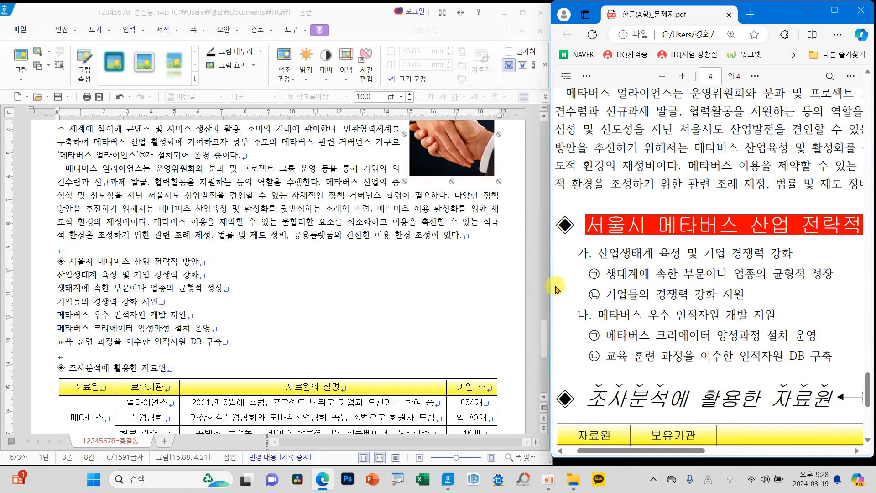
mouse_move(593, 248)
left_mouse_down()
mouse_move(613, 215)
mouse_move(609, 237)
left_mouse_up()
mouse_move(579, 395)
left_mouse_down()
mouse_move(566, 406)
mouse_move(617, 404)
left_mouse_up()
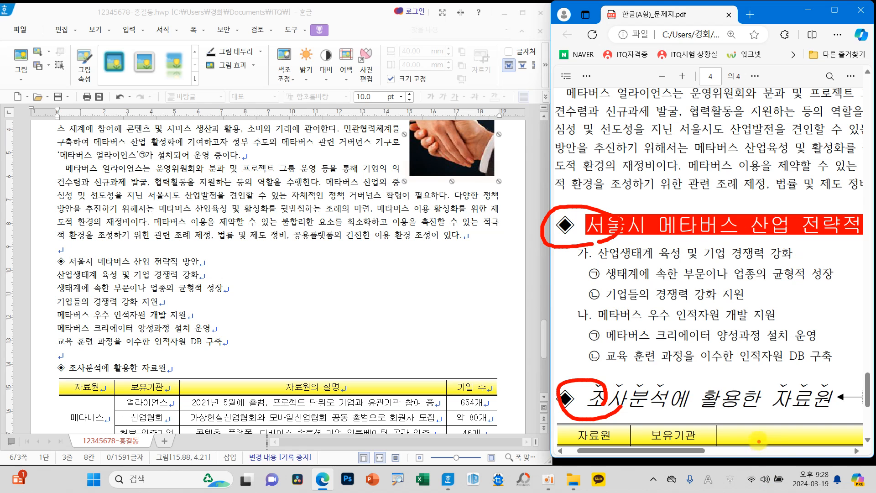
left_click_drag(689, 452, 819, 461)
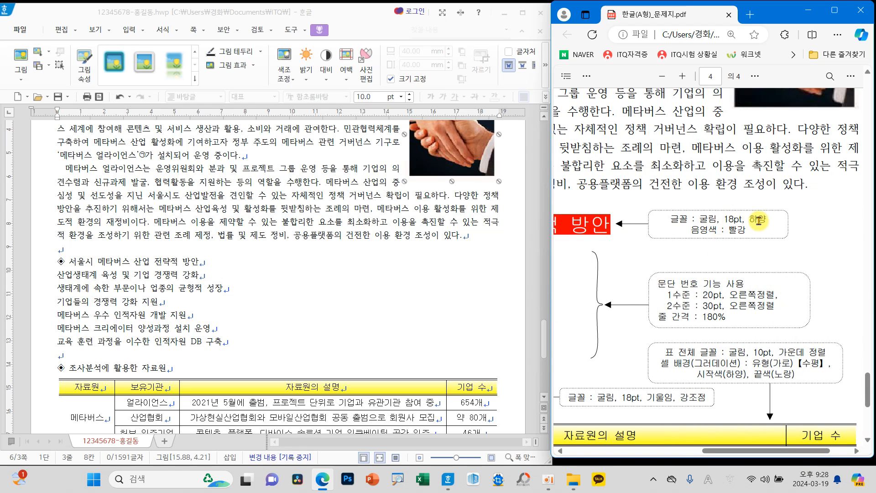
left_click_drag(55, 262, 206, 268)
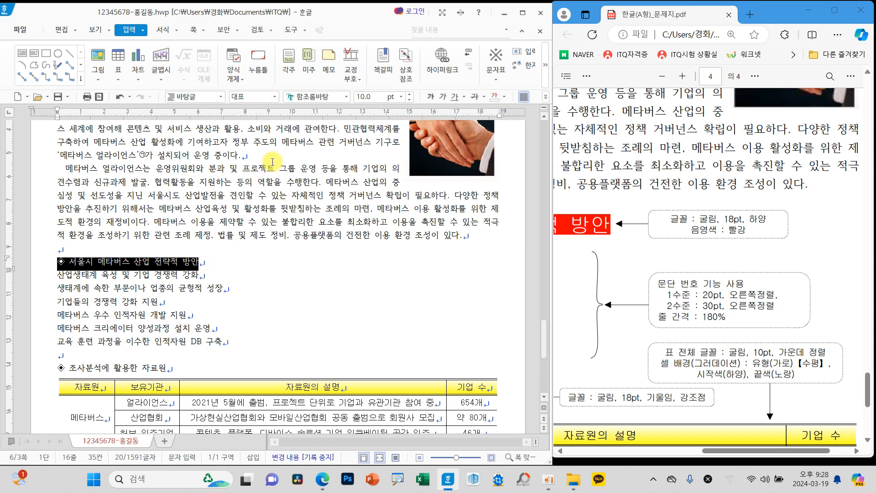
left_click(346, 97)
left_click_drag(499, 249, 499, 112)
left_click(403, 126)
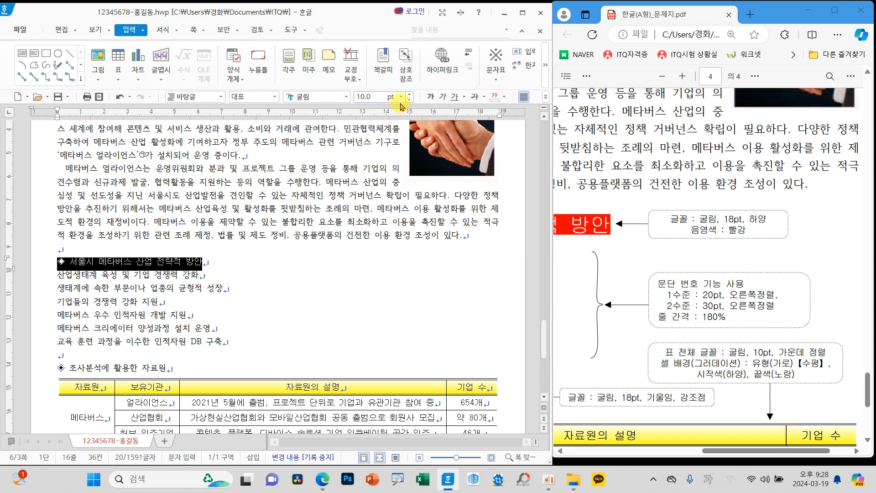
left_click(400, 98)
left_click(372, 211)
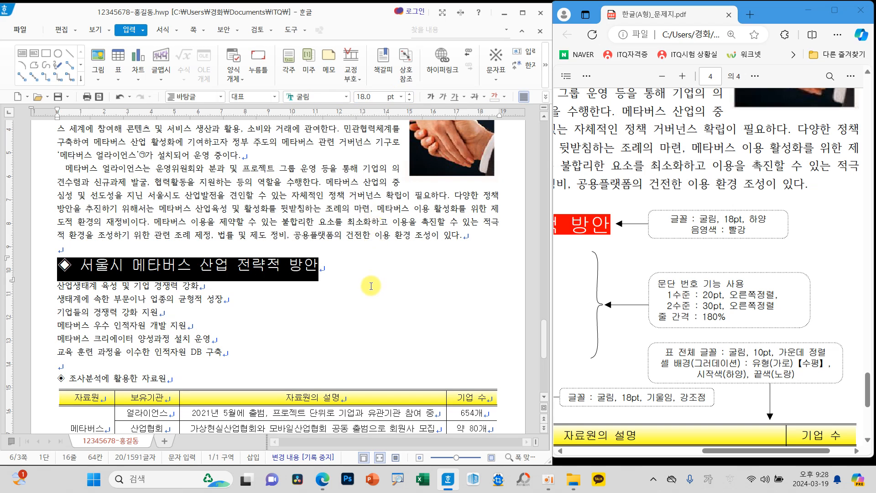
left_click(371, 285)
Step: Give the heading text 서울시 메타버스 산업 전략적 방안, without its ◈ symbol, a white font colour and red shading
left_click_drag(79, 265, 322, 269)
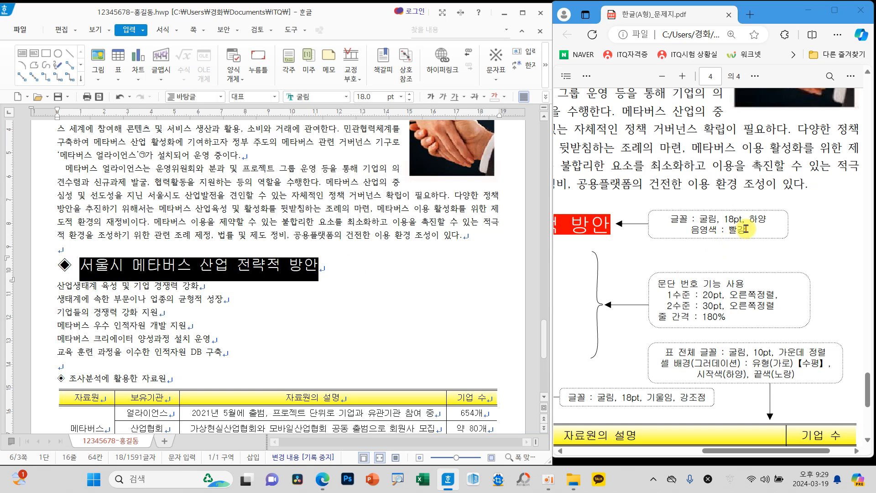
right_click(342, 267)
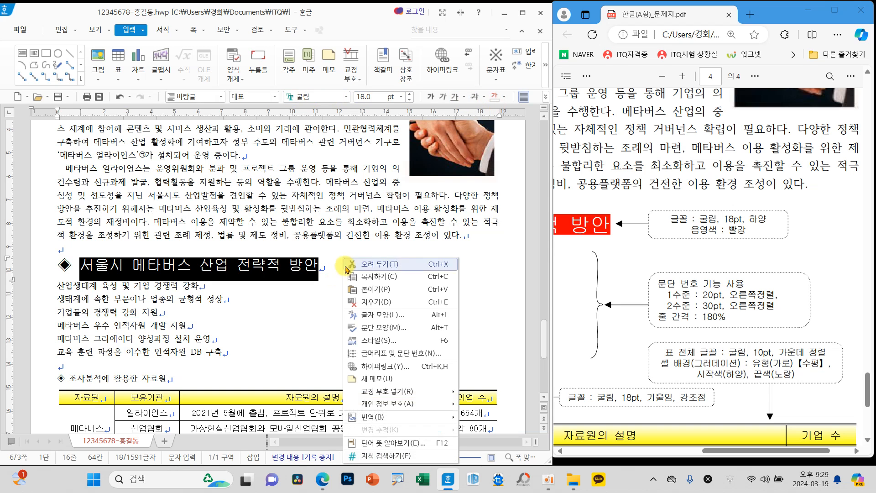
left_click(383, 315)
left_click_drag(253, 108, 313, 112)
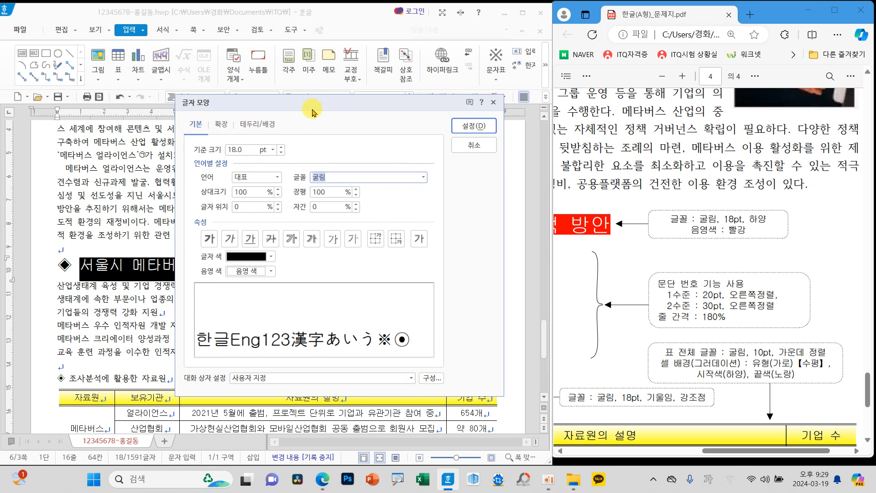
left_click(265, 256)
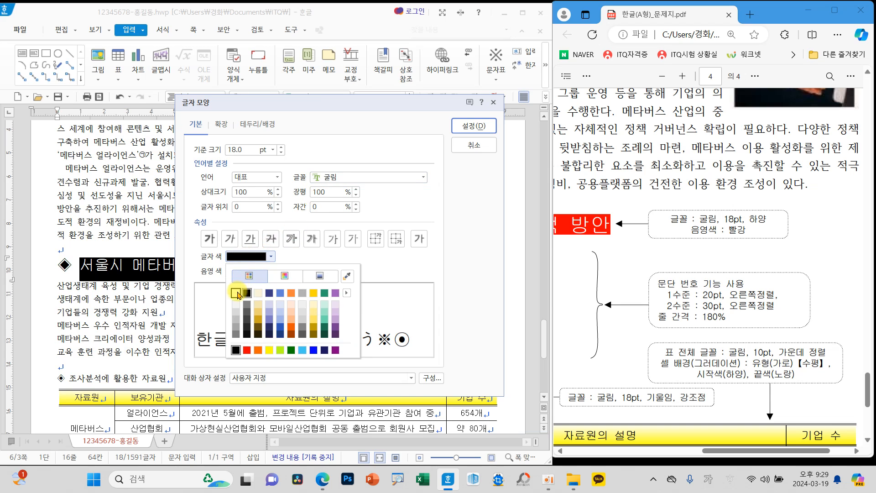
left_click(238, 294)
left_click(250, 275)
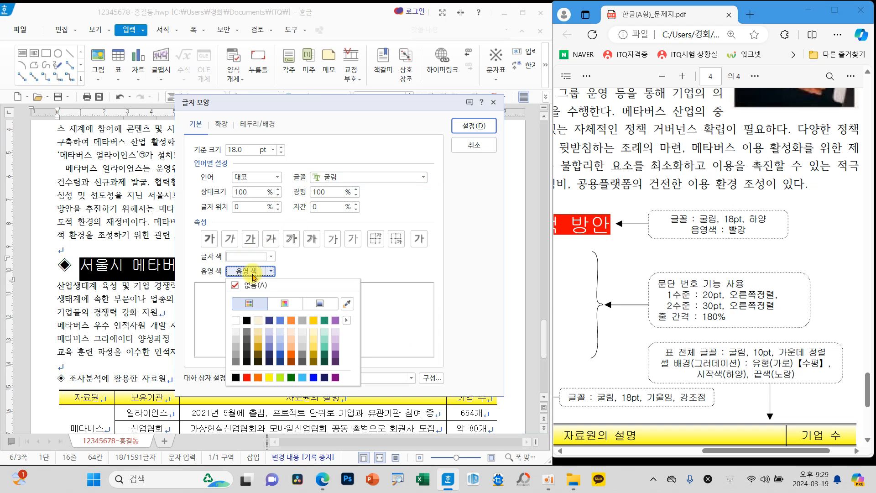
left_click(249, 382)
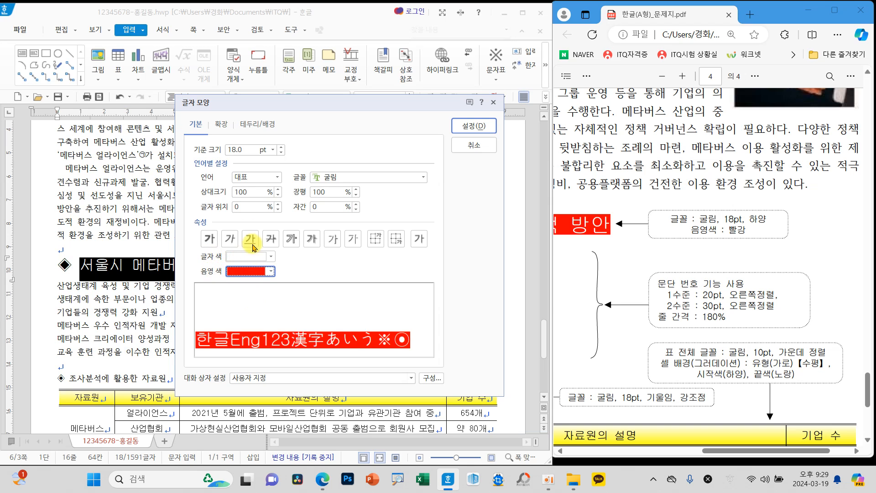
mouse_move(228, 112)
left_mouse_down()
mouse_move(145, 109)
mouse_move(209, 121)
left_mouse_up()
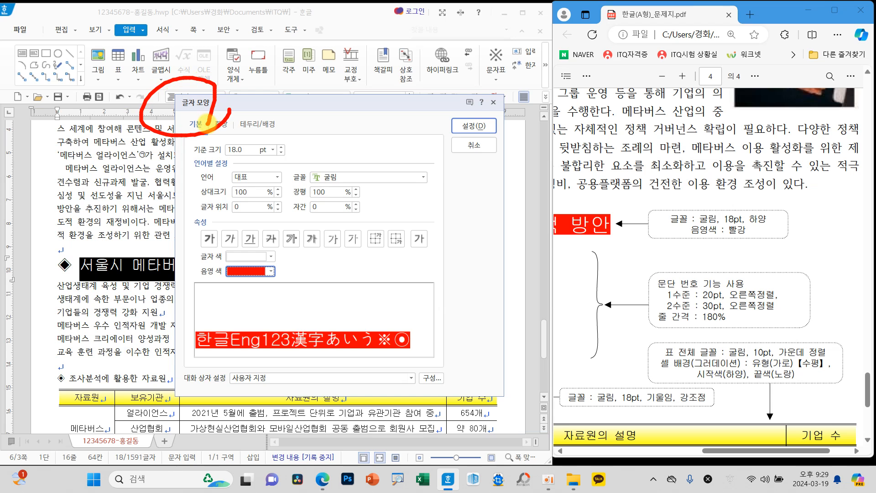
left_click(473, 126)
left_click(402, 271)
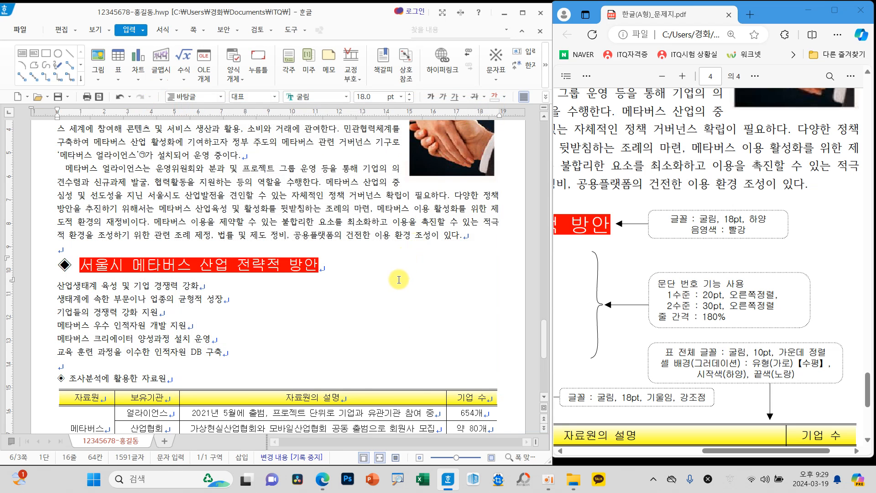
Step: Set the heading ◈ 조사분석에 활용한 자료원 above the table to 굴림, 18 pt
scroll(400, 320, "down", 3)
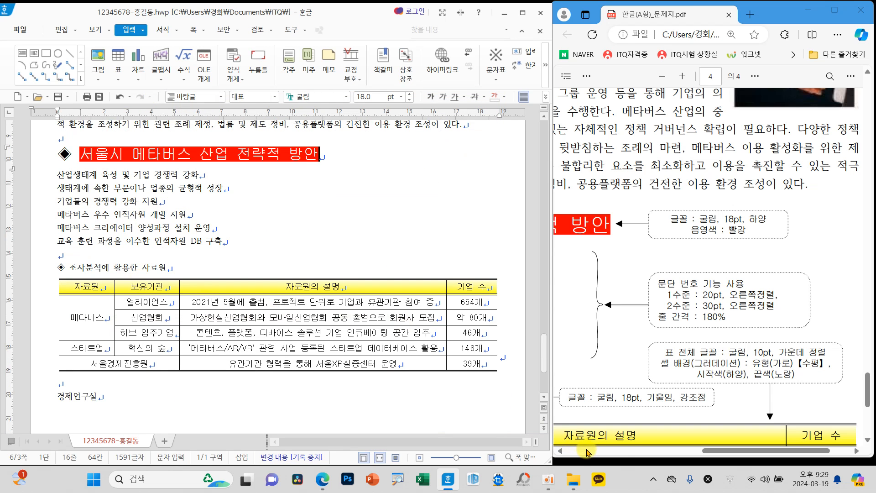
mouse_move(714, 451)
left_mouse_down()
mouse_move(615, 456)
mouse_move(667, 456)
left_mouse_up()
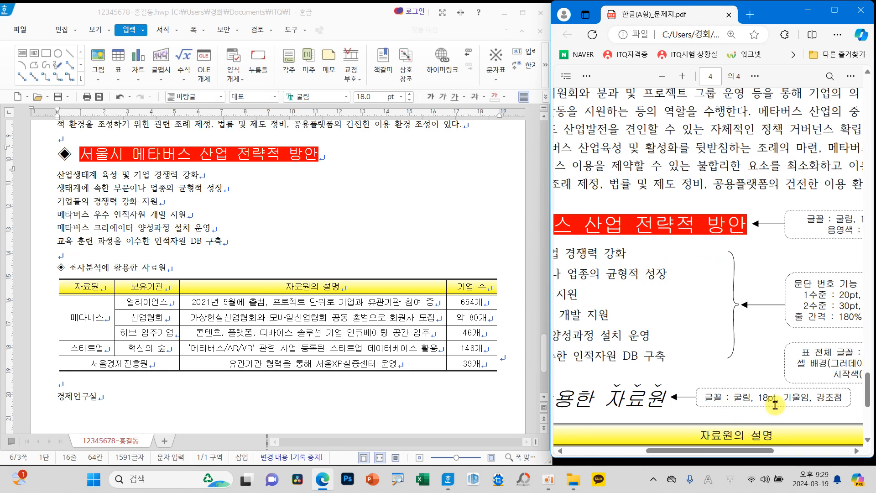
left_click_drag(53, 267, 167, 268)
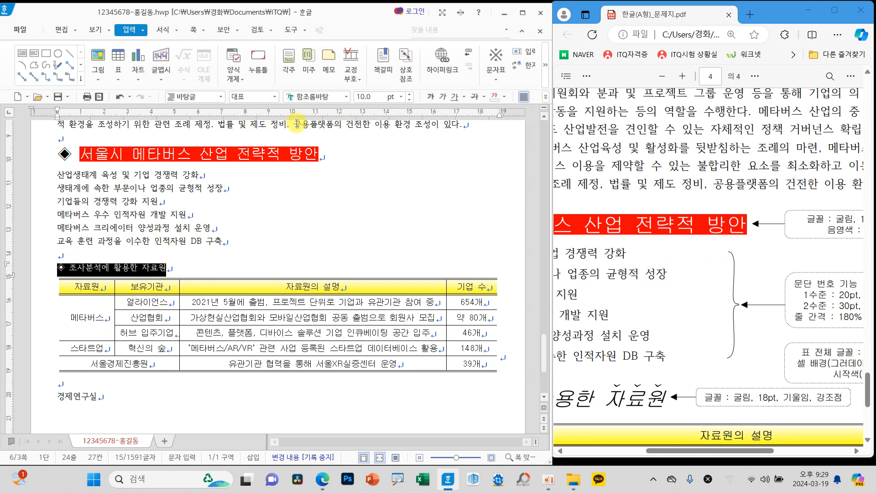
left_click(346, 97)
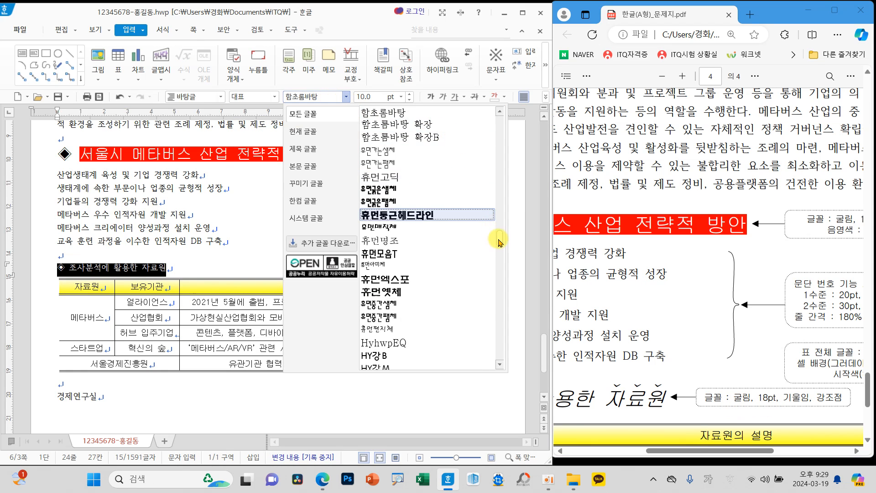
left_click_drag(499, 235, 498, 107)
left_click(405, 119)
left_click(400, 97)
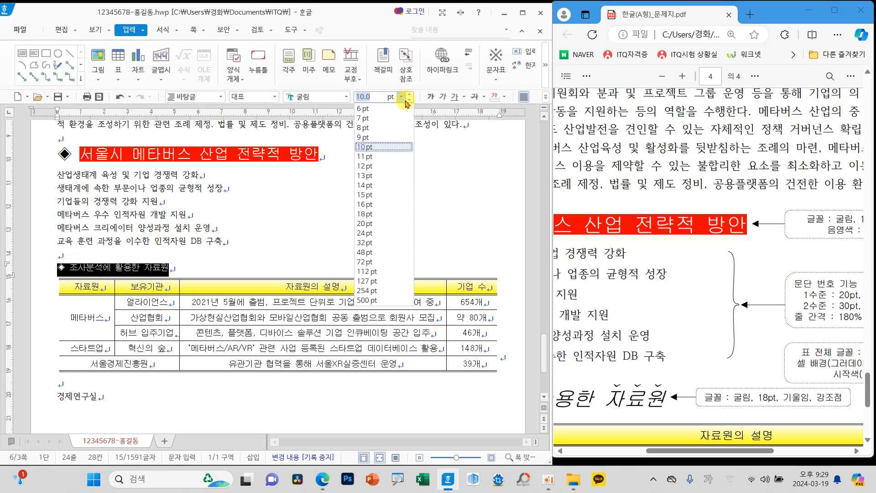
left_click(378, 217)
Step: Italicize the heading text 조사분석에 활용한 자료원, leaving out its ◈ symbol
left_click_drag(672, 452, 553, 449)
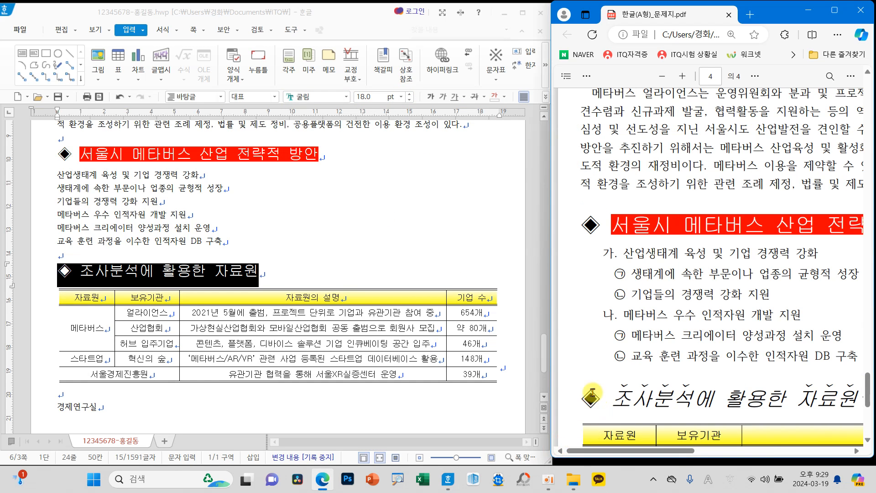
left_click(109, 271)
left_click_drag(87, 270, 262, 271)
left_click(442, 96)
left_click(381, 241)
Step: Add ˇ-shaped emphasis marks above the word part 조사분석 in the heading above the table, following the exam sheet
scroll(680, 456, "down", 4)
mouse_move(679, 452)
left_mouse_down()
mouse_move(726, 452)
mouse_move(682, 452)
left_mouse_up()
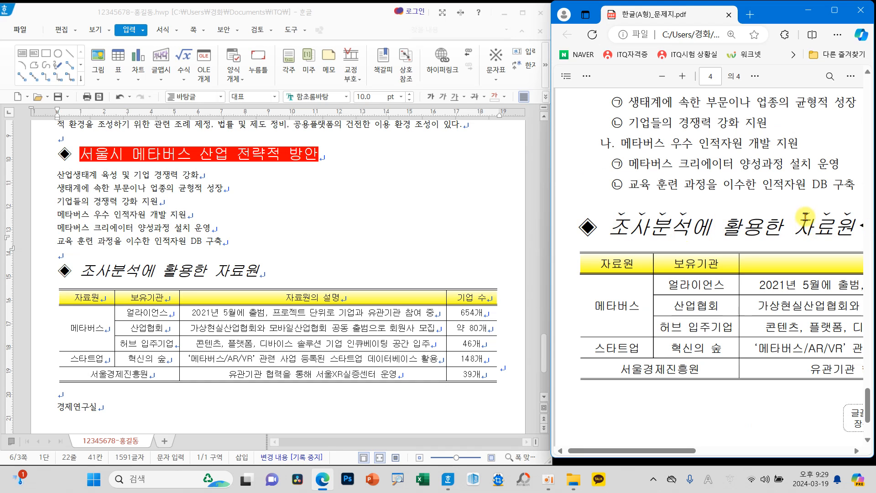
left_click_drag(81, 272, 136, 272)
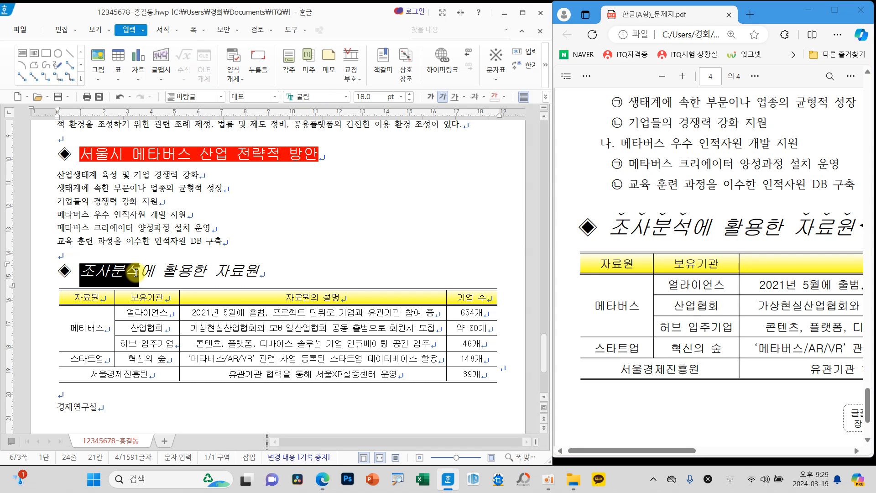
right_click(254, 213)
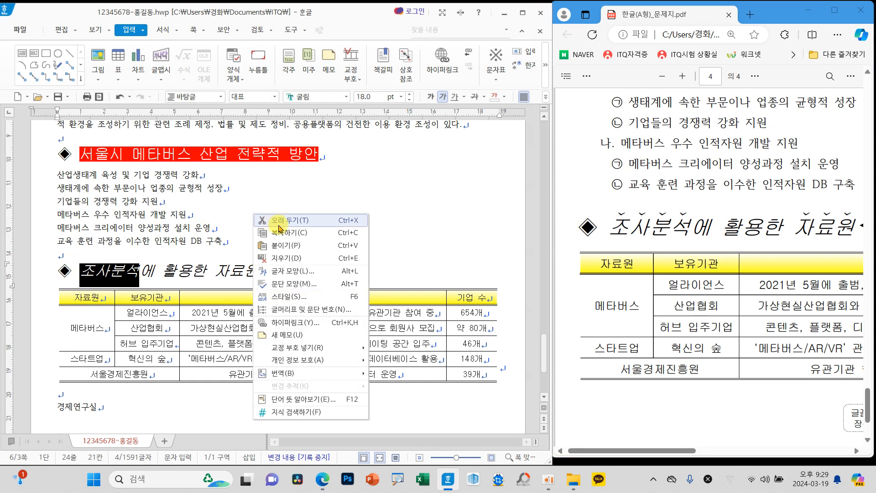
left_click(305, 271)
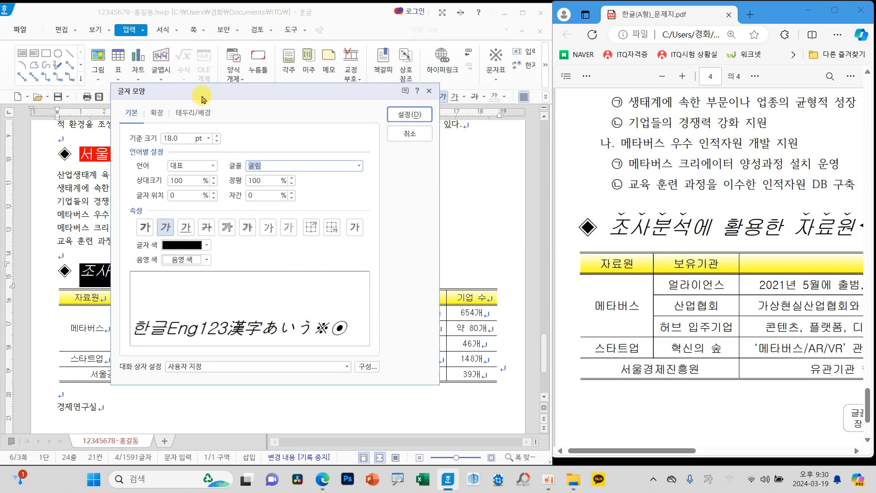
left_click_drag(202, 97, 278, 136)
left_click(232, 151)
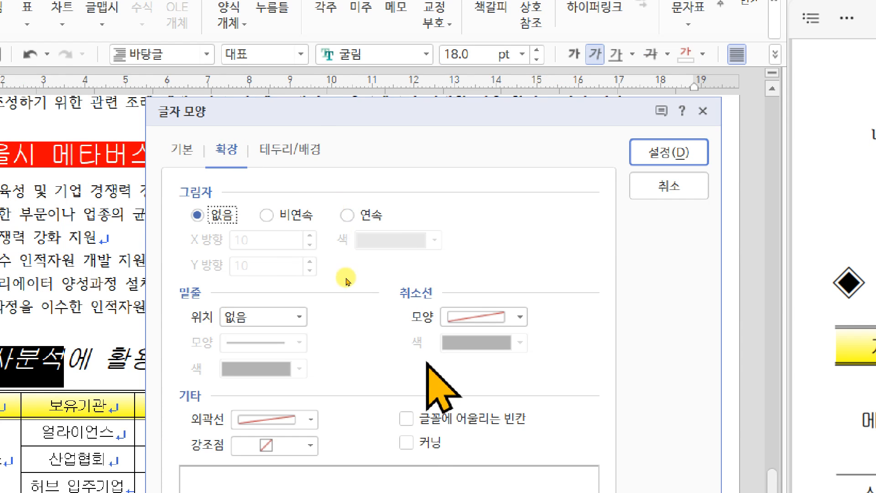
left_click(310, 445)
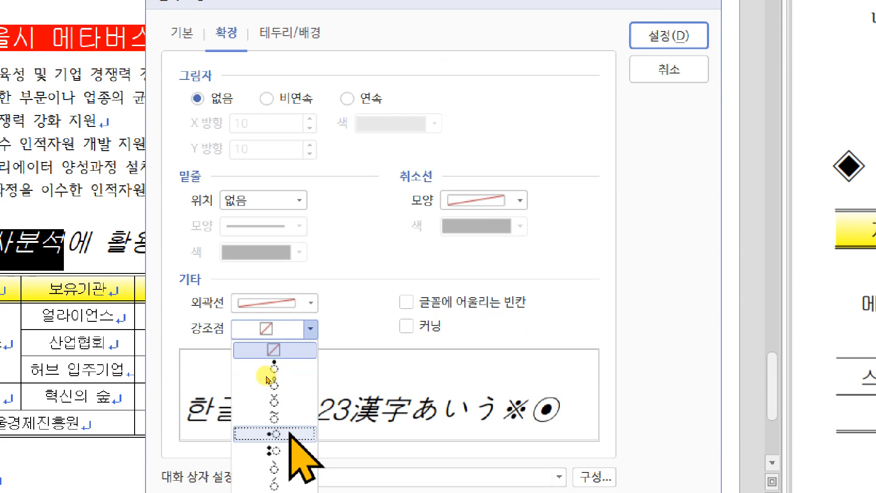
left_click(282, 401)
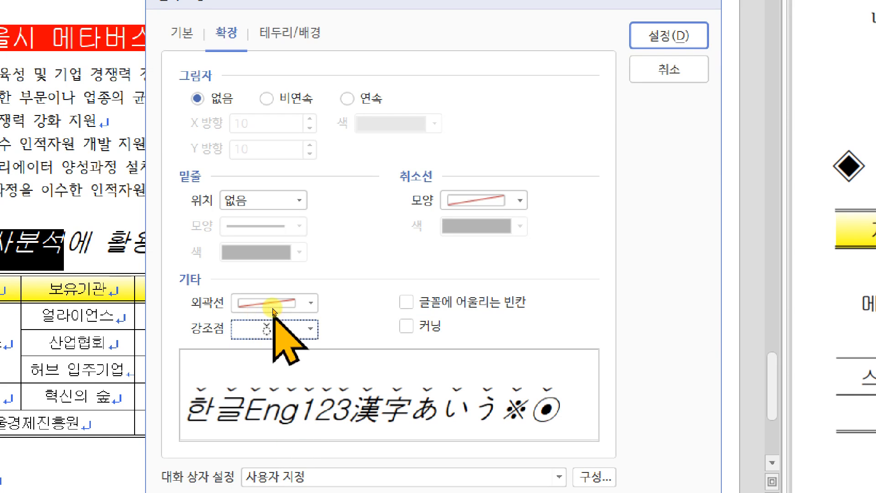
left_click(669, 36)
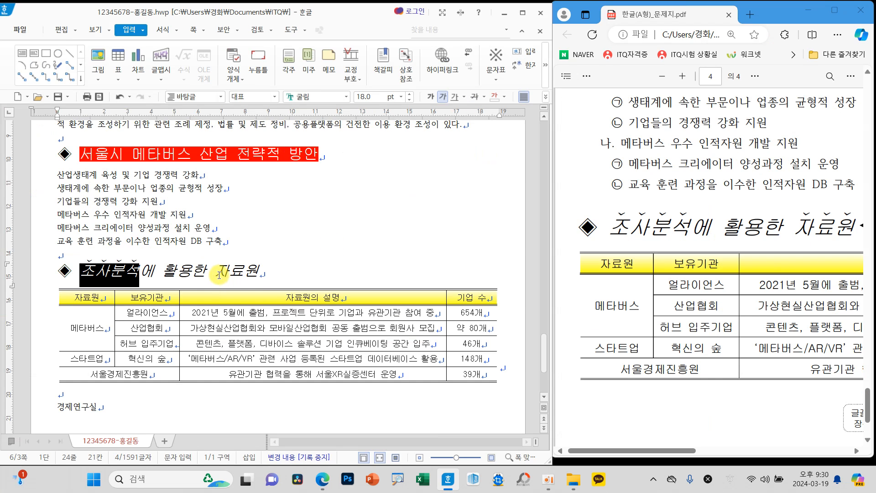
Step: Add the same ˇ-shaped emphasis marks above the word 자료원 at the end of the heading above the table
left_click_drag(216, 274, 260, 274)
right_click(318, 251)
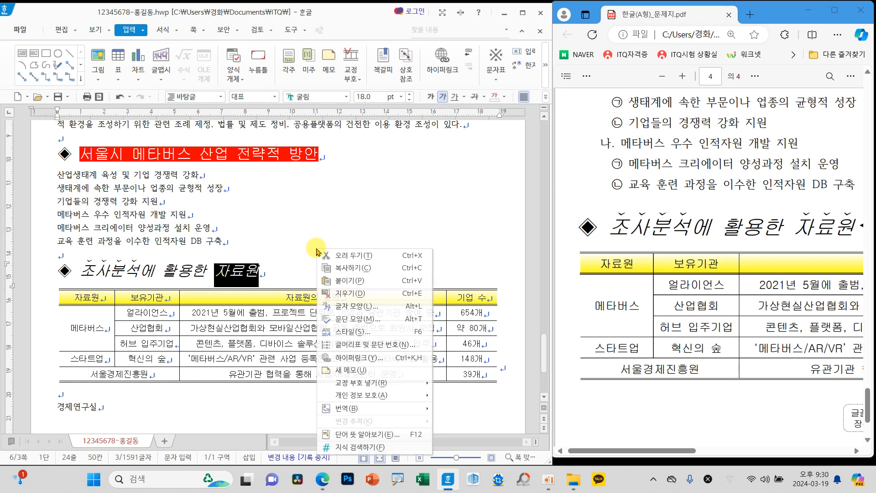
left_click(351, 306)
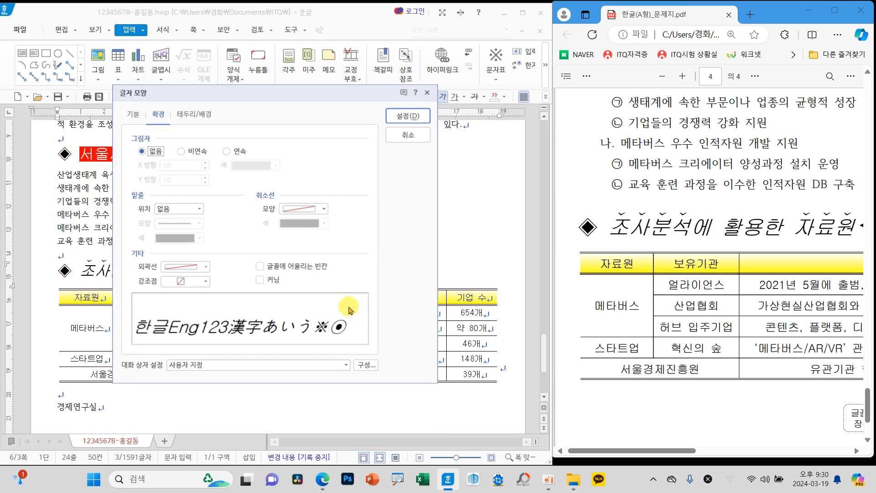
left_click(191, 266)
left_click(218, 285)
left_click(205, 282)
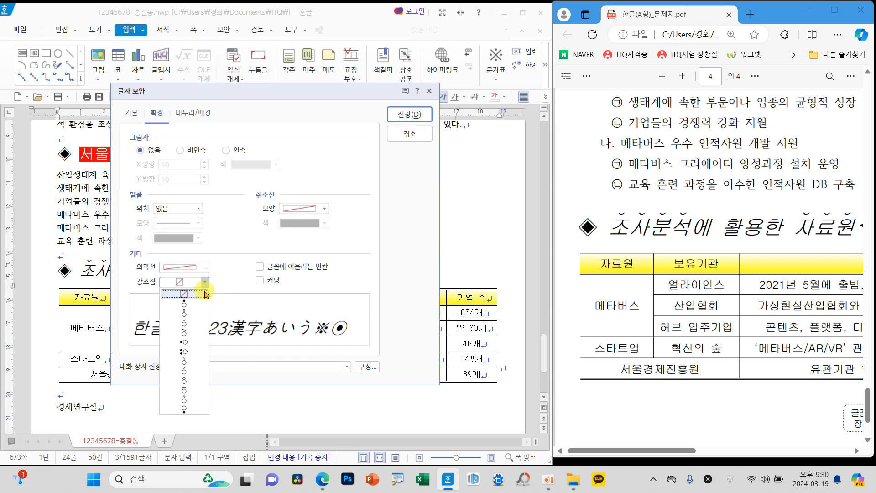
left_click(186, 330)
left_click(402, 114)
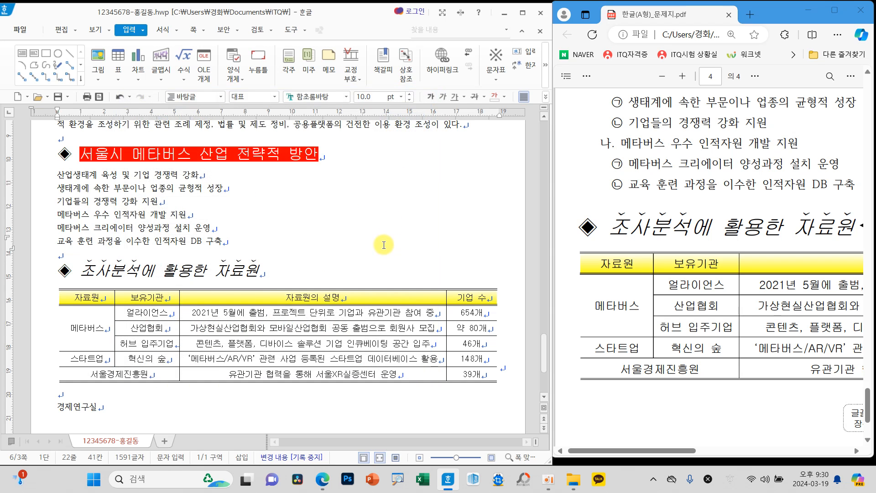
Step: Consult the exam sheet's format and set the closing line 경제연구실 below the table to 궁서, 24 pt, bold, right-aligned
scroll(683, 374, "down", 3)
left_click_drag(659, 450, 763, 451)
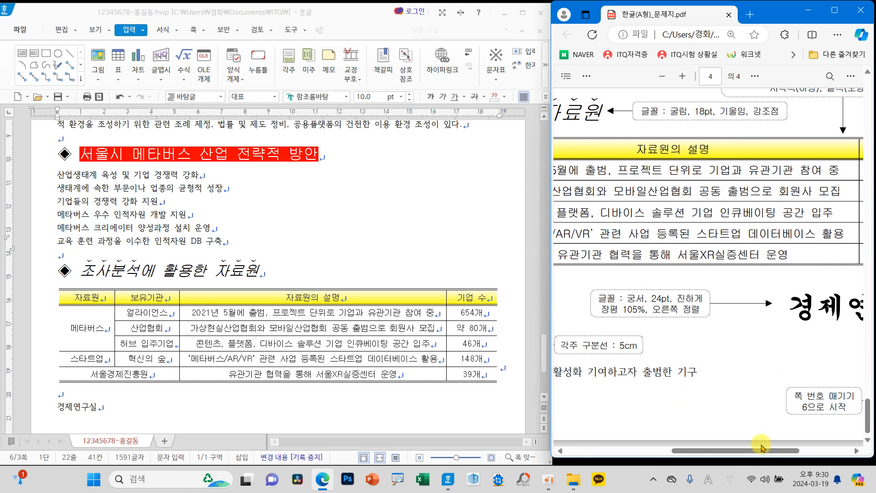
left_click_drag(119, 409, 47, 403)
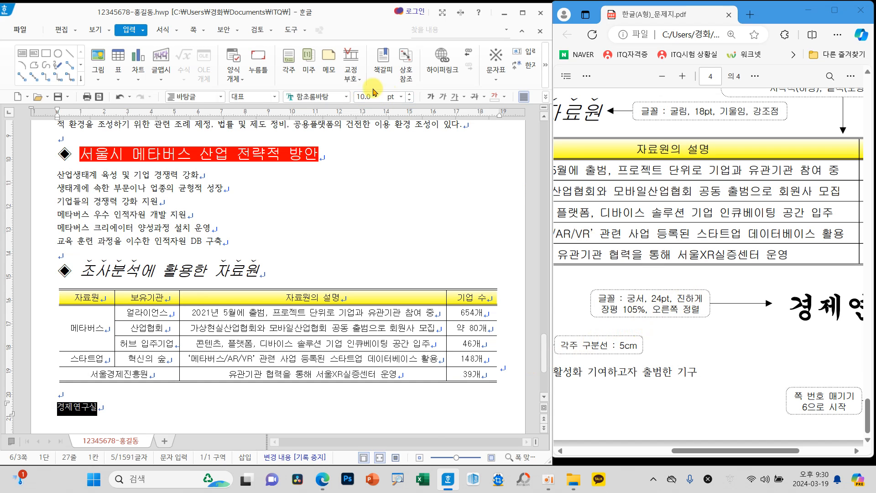
left_click(347, 97)
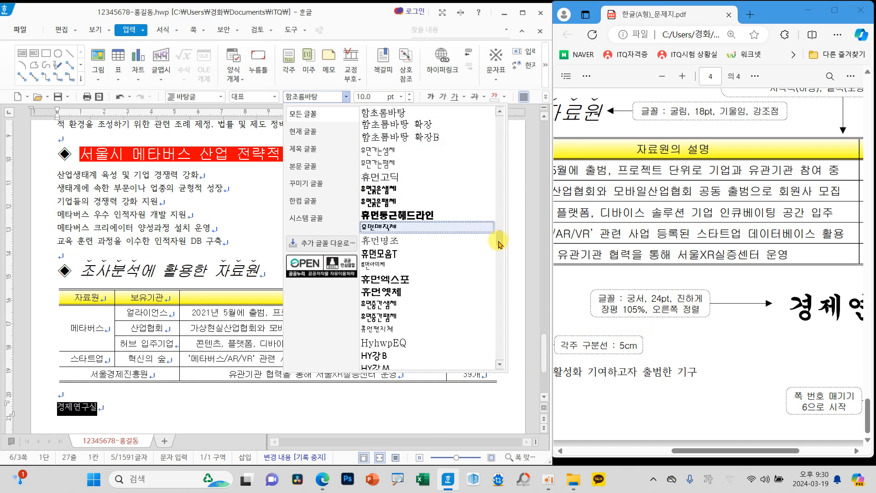
left_click_drag(500, 244, 500, 114)
left_click(411, 136)
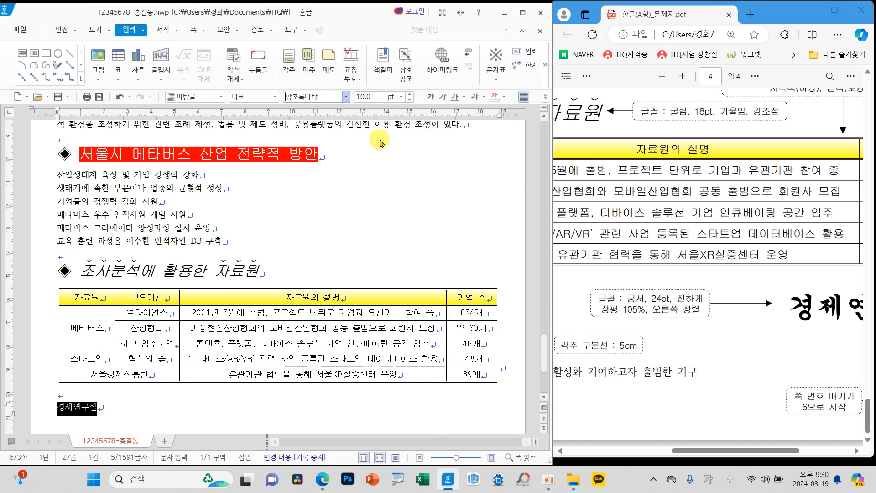
left_click(401, 97)
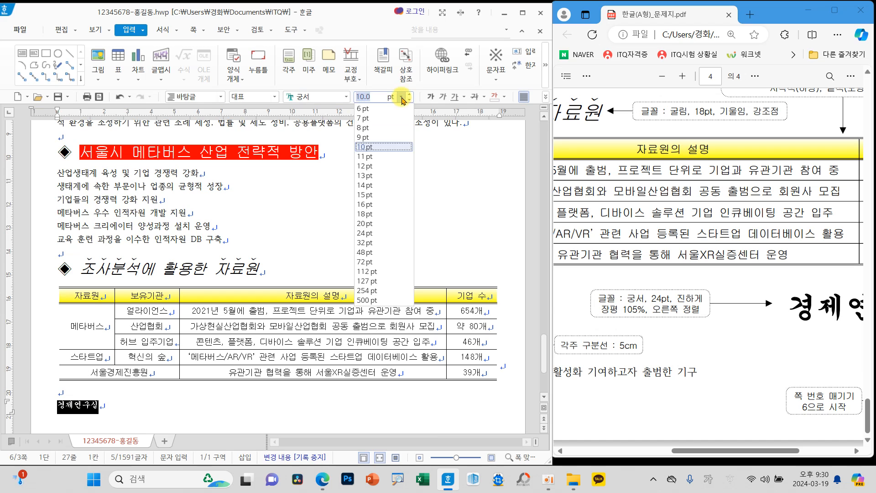
left_click(370, 233)
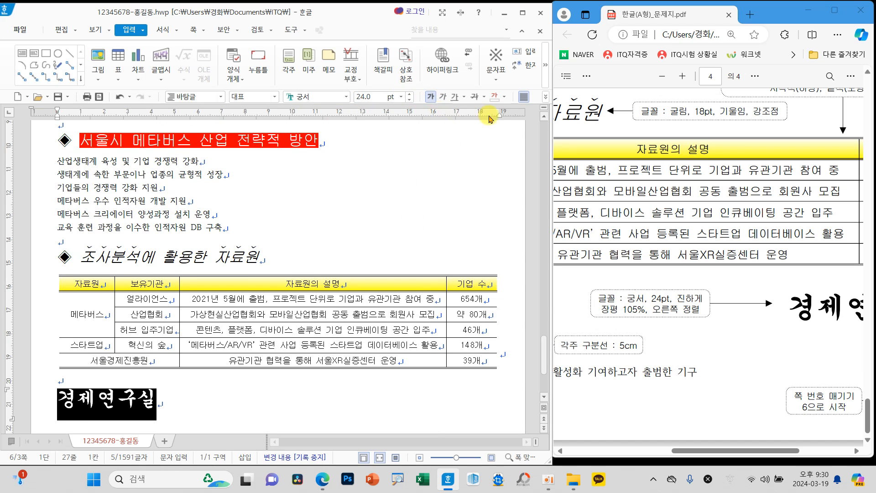
left_click(546, 99)
left_click(589, 137)
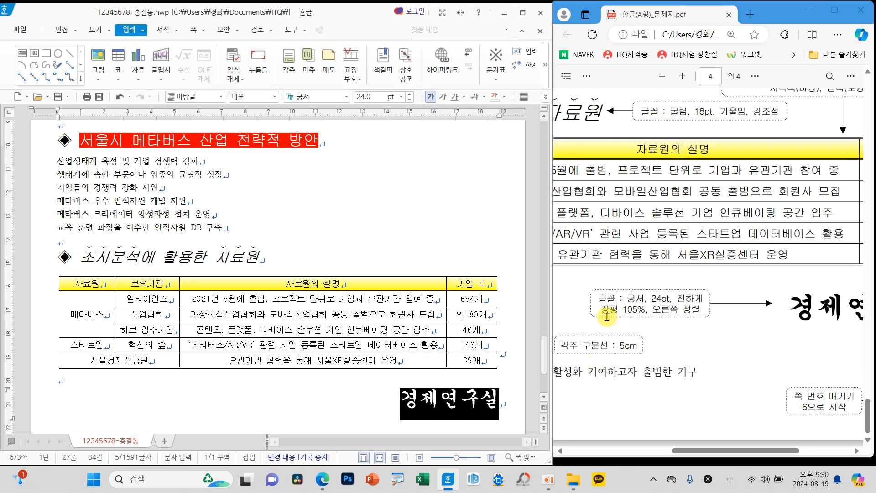
Step: Set the character width (장평) of the closing line 경제연구실 to 105%
right_click(332, 391)
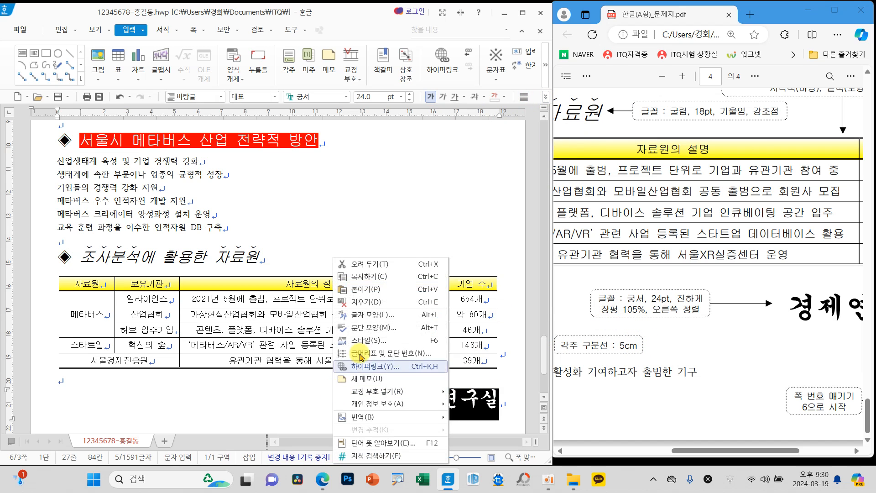
left_click(381, 315)
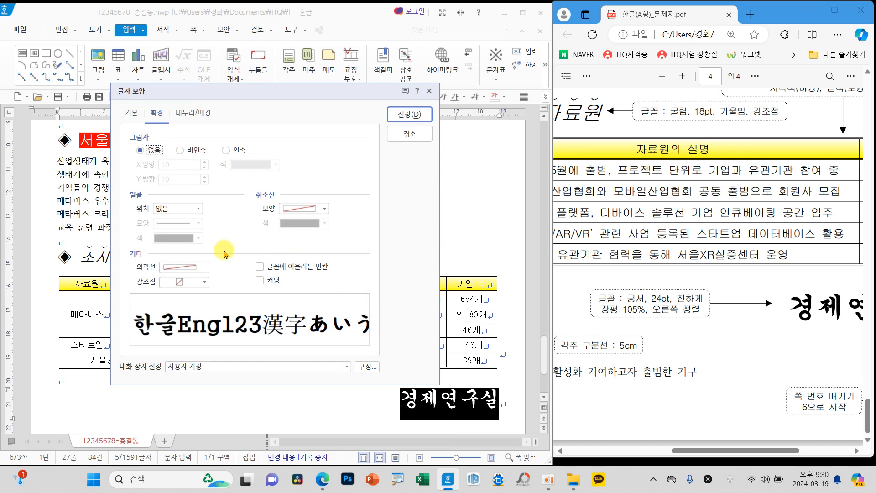
left_click(132, 114)
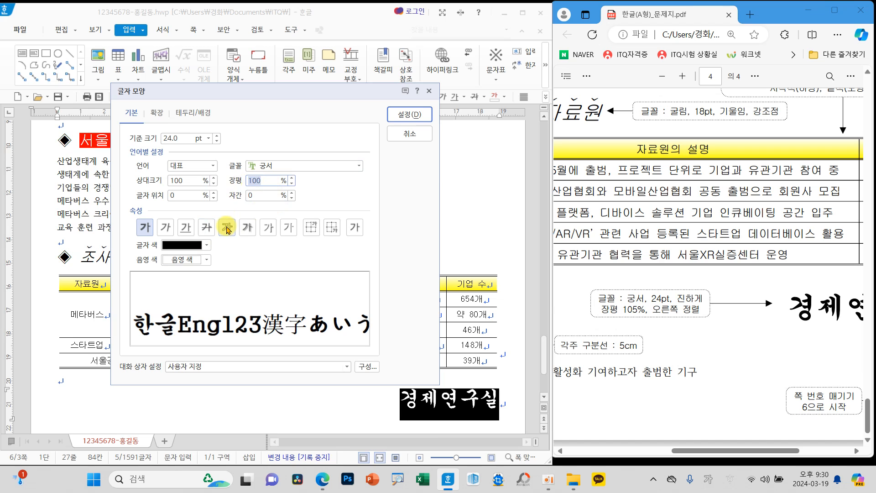
type("105")
left_click(407, 114)
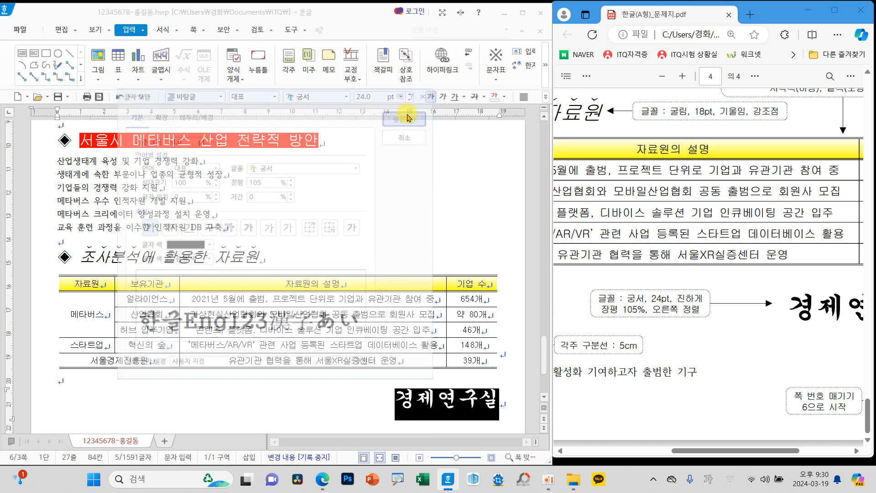
left_click(392, 204)
mouse_move(276, 130)
left_mouse_down()
mouse_move(282, 141)
mouse_move(318, 117)
left_mouse_up()
left_click_drag(261, 245, 305, 220)
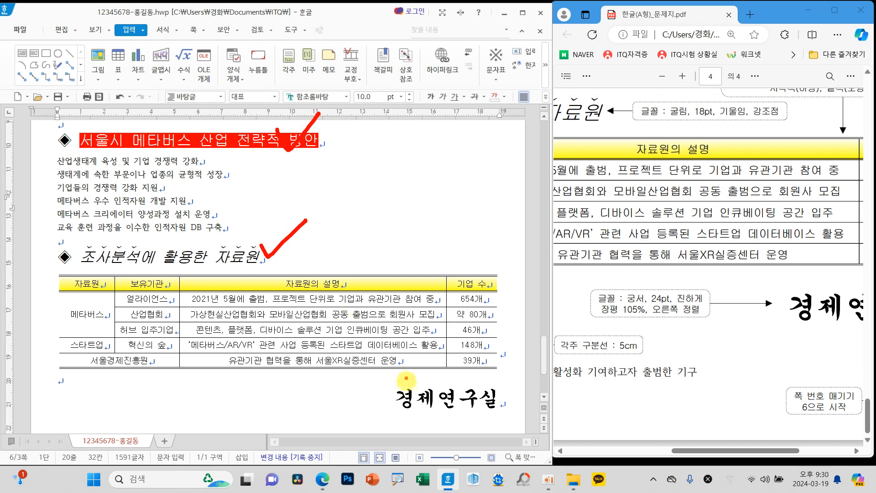
left_click_drag(389, 394, 419, 375)
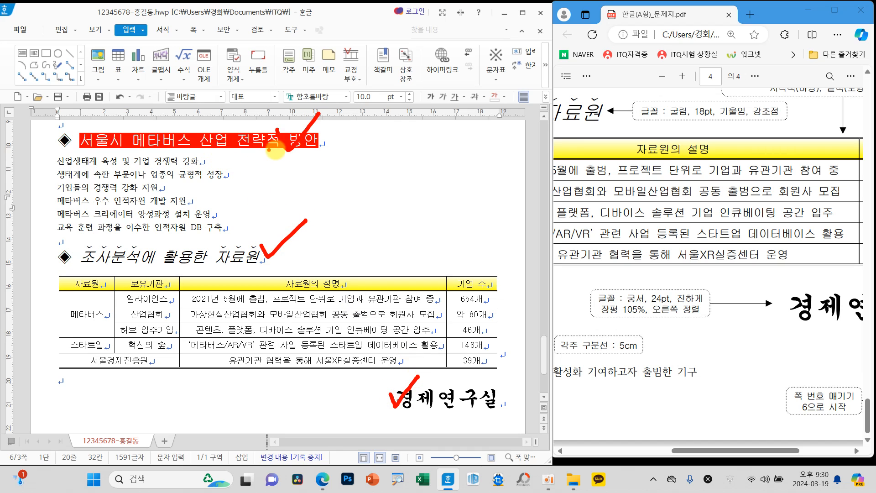
mouse_move(354, 156)
left_mouse_down()
mouse_move(390, 157)
mouse_move(360, 165)
mouse_move(399, 174)
left_mouse_up()
mouse_move(371, 194)
left_mouse_down()
mouse_move(376, 207)
mouse_move(376, 199)
left_mouse_up()
mouse_move(415, 149)
left_mouse_down()
mouse_move(422, 162)
mouse_move(437, 161)
left_mouse_up()
left_click_drag(439, 137, 446, 174)
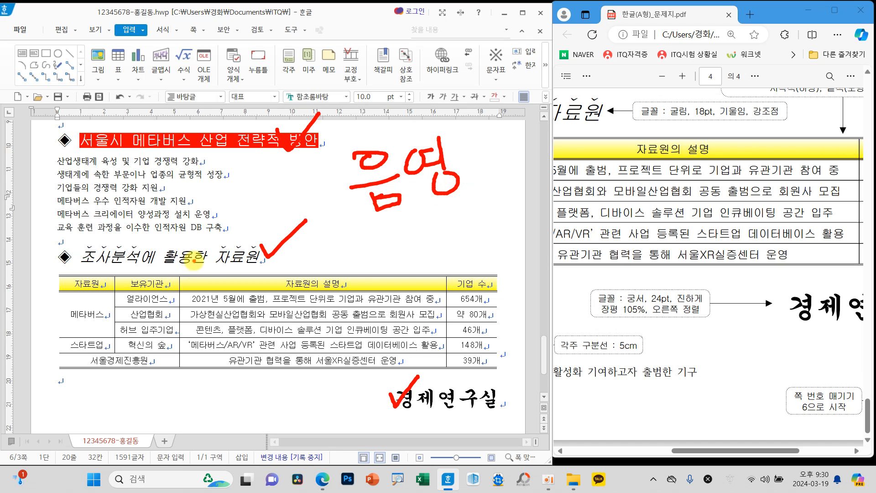
left_click_drag(332, 247, 359, 273)
left_click_drag(367, 230, 370, 265)
mouse_move(375, 251)
left_mouse_down()
mouse_move(453, 251)
mouse_move(453, 265)
left_mouse_up()
left_click_drag(487, 227, 486, 255)
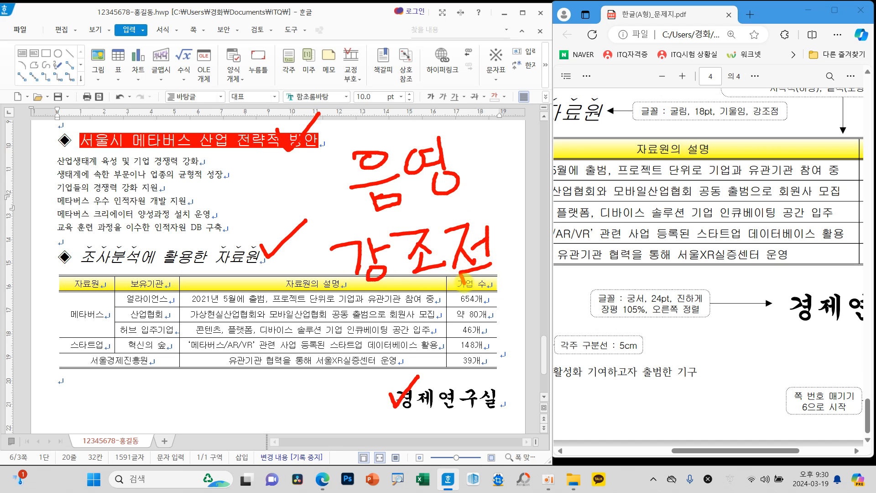
left_click_drag(413, 322, 431, 360)
mouse_move(438, 306)
left_mouse_down()
mouse_move(438, 363)
mouse_move(467, 346)
left_mouse_up()
left_click_drag(443, 316, 487, 314)
mouse_move(461, 320)
left_mouse_down()
mouse_move(460, 345)
mouse_move(497, 344)
left_mouse_up()
left_click_drag(485, 319, 508, 347)
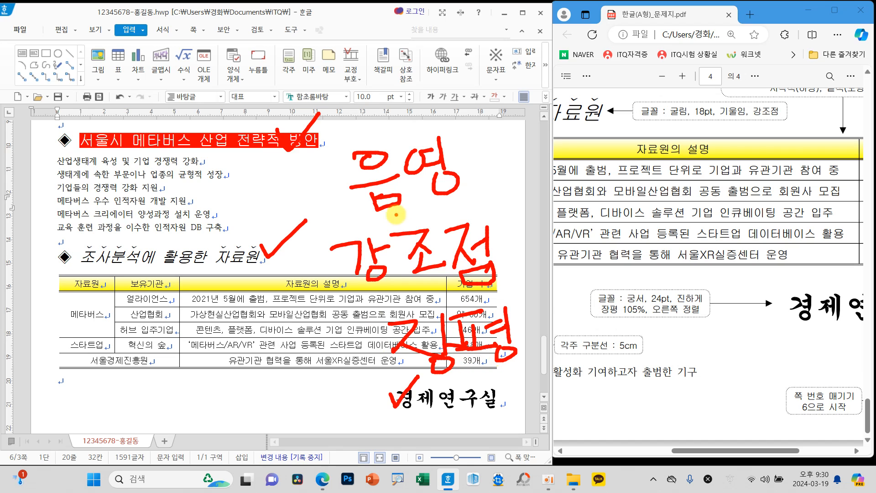
mouse_move(349, 197)
left_mouse_down()
mouse_move(318, 223)
mouse_move(364, 365)
left_mouse_up()
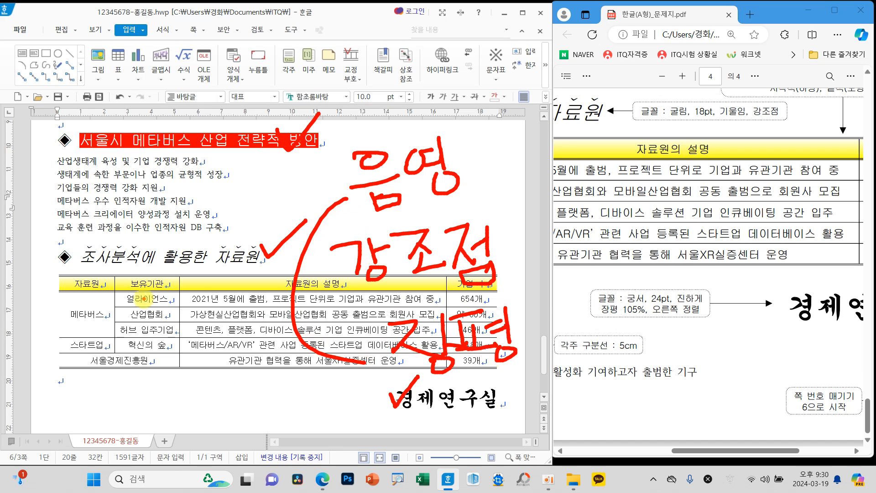
key("Escape")
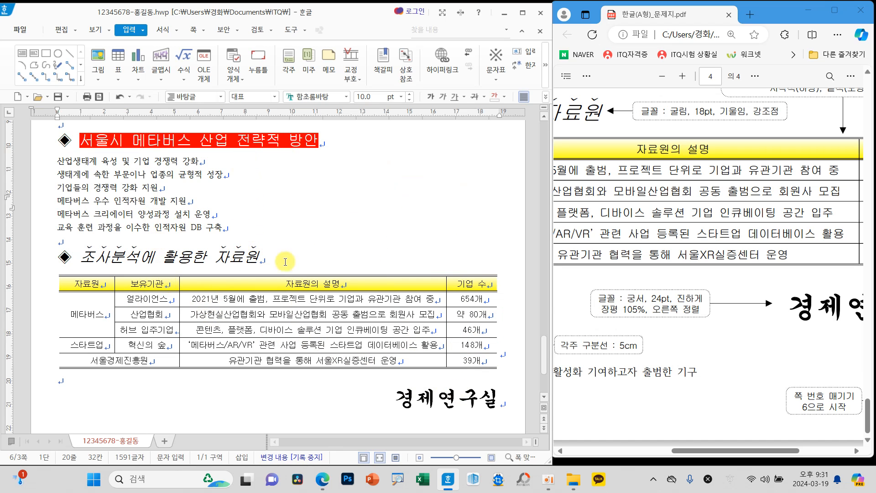
Step: Consult the exam sheet's paragraph numbering instructions and set the line spacing of the six lines under 서울시 메타버스 산업 전략적 방안 to 180%
scroll(722, 404, "up", 5)
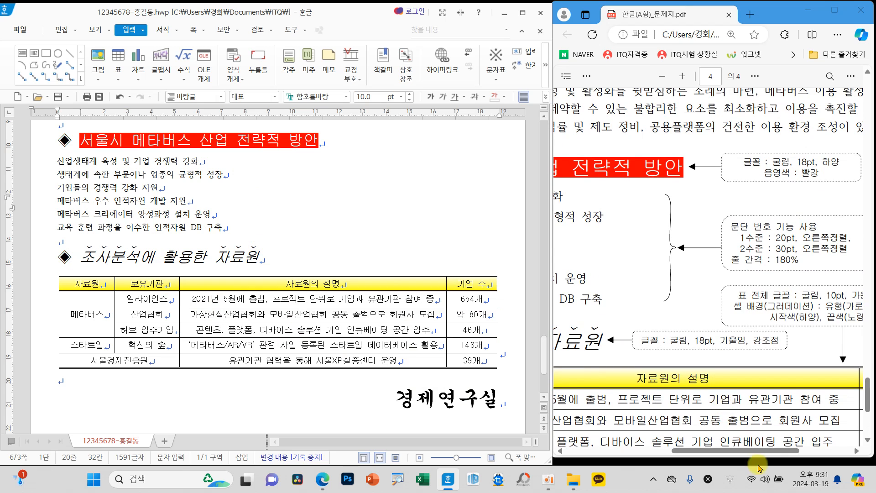
left_click(740, 461)
left_click_drag(736, 451, 633, 448)
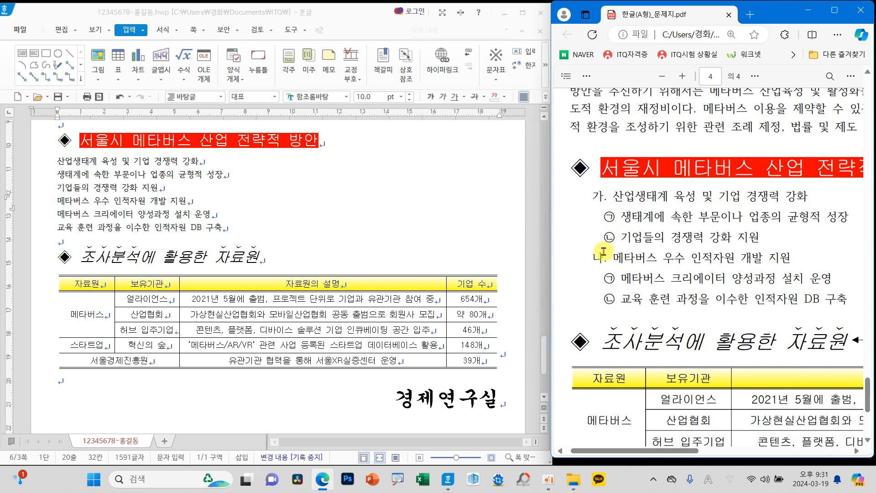
left_click_drag(659, 443, 781, 412)
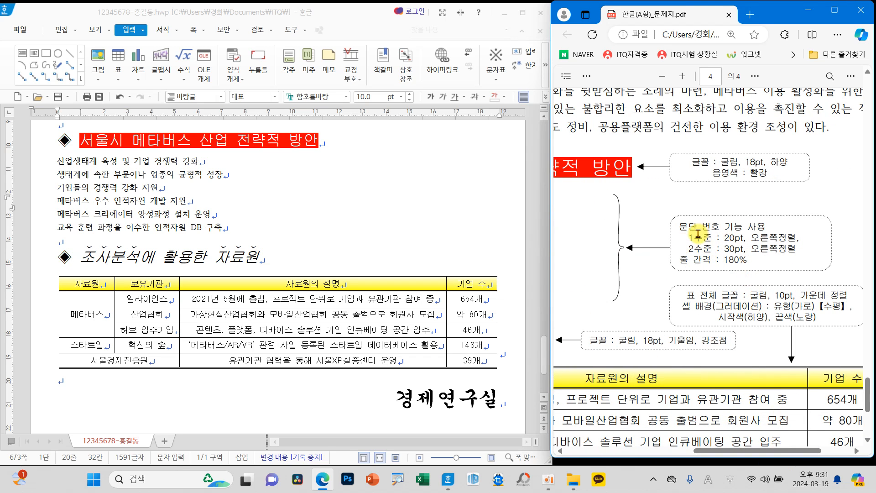
left_click_drag(657, 208, 846, 276)
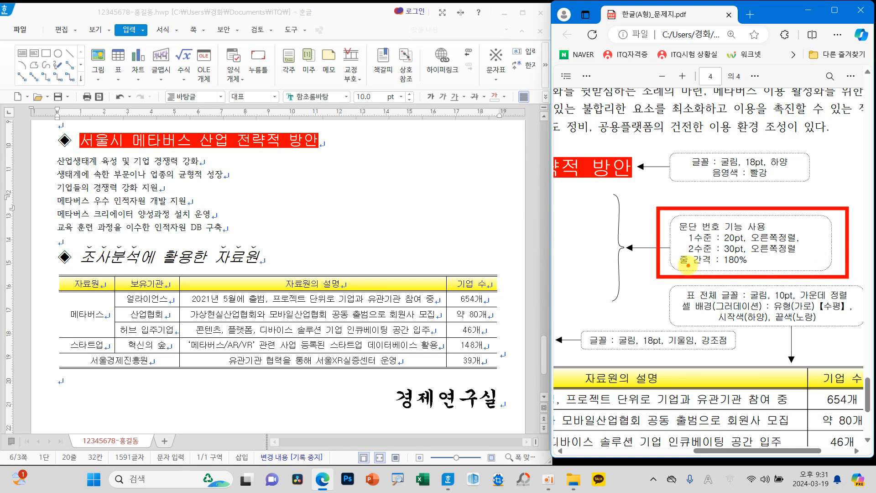
left_click_drag(56, 159, 237, 230)
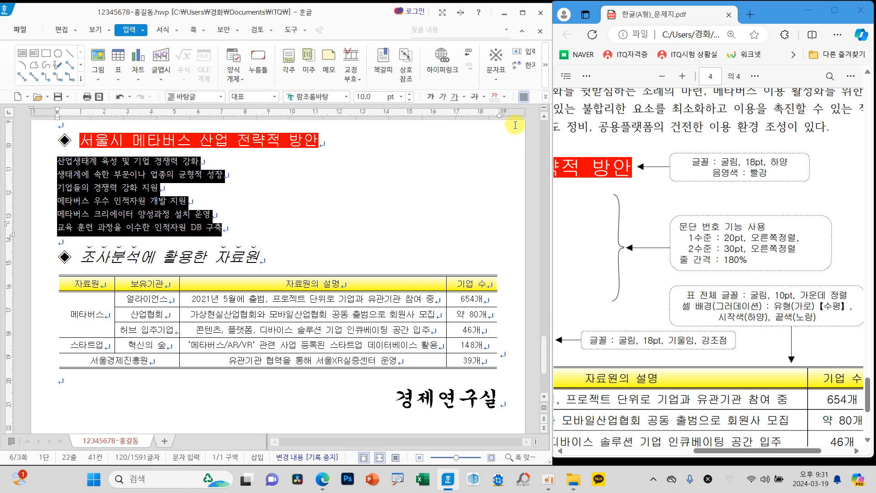
left_click(546, 97)
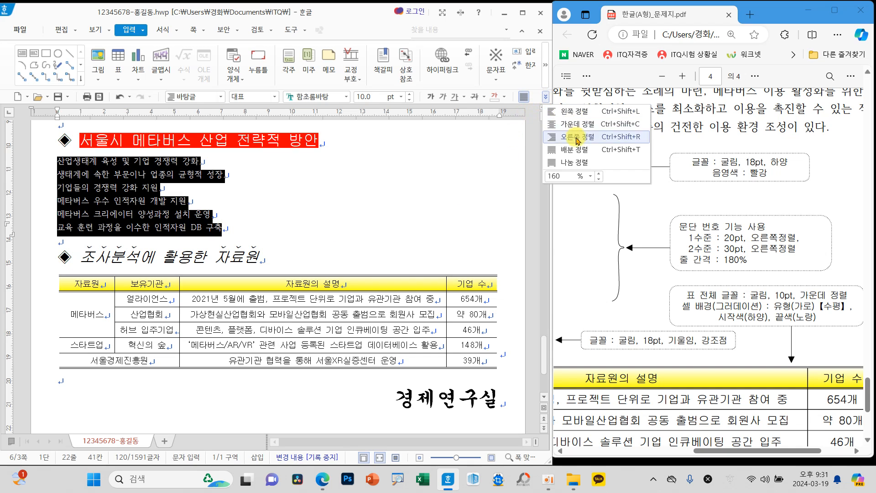
left_click(599, 174)
left_click(590, 176)
left_click(557, 217)
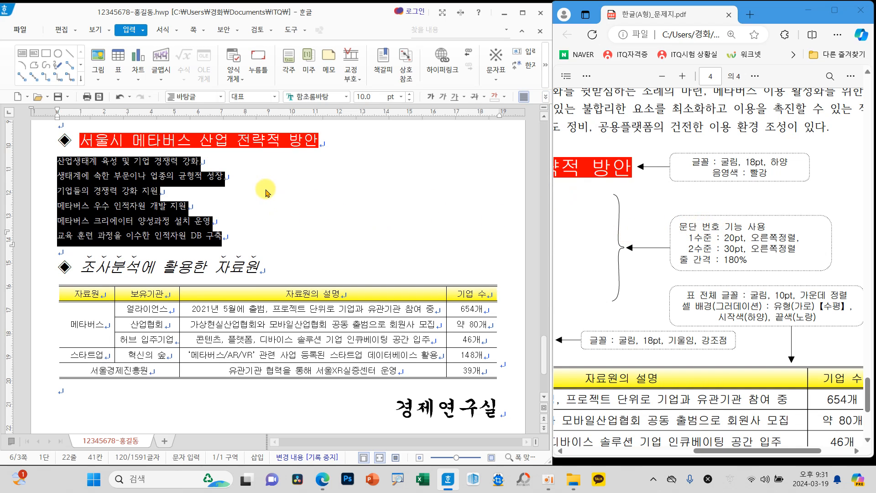
Step: For the six selected lines, choose the paragraph number format 1. 가. 1) 가) and open its custom definition, checking against the exam sheet
right_click(267, 192)
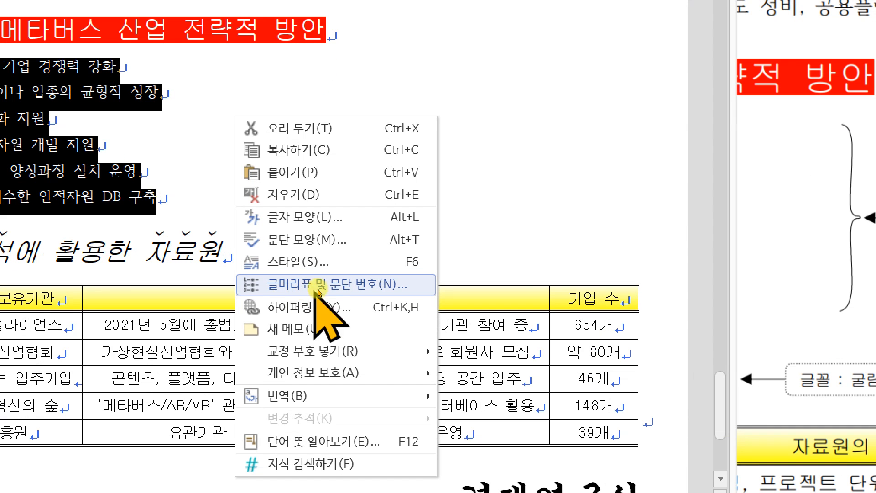
left_click(313, 289)
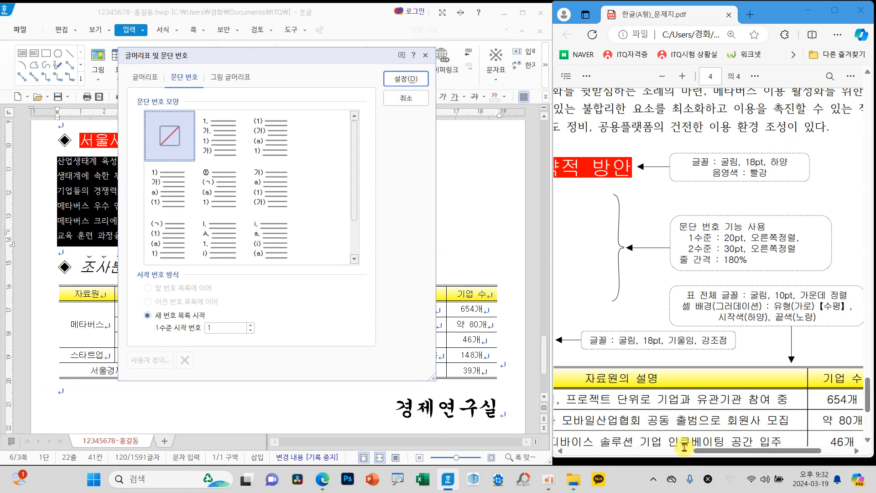
left_click_drag(684, 449, 607, 457)
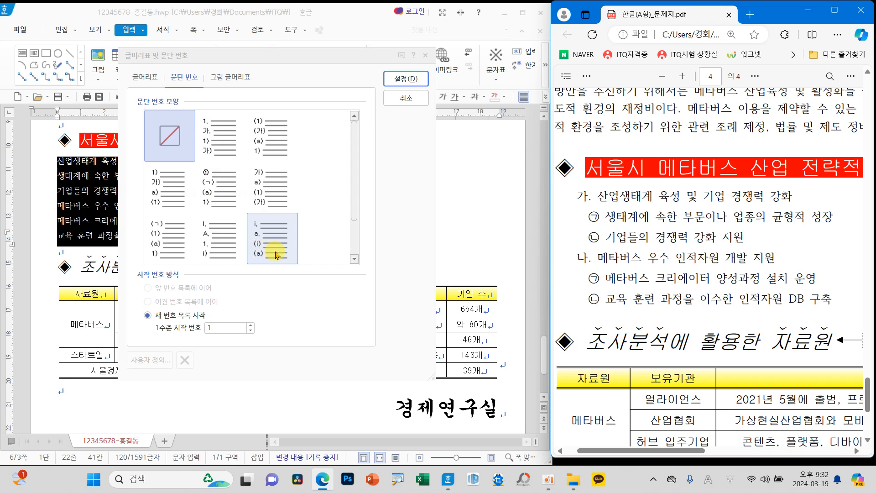
left_click_drag(589, 451, 703, 456)
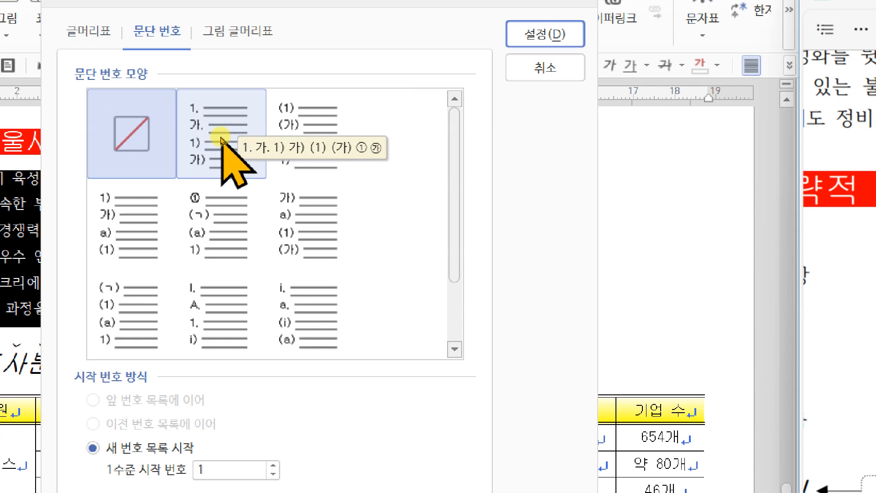
left_click(222, 140)
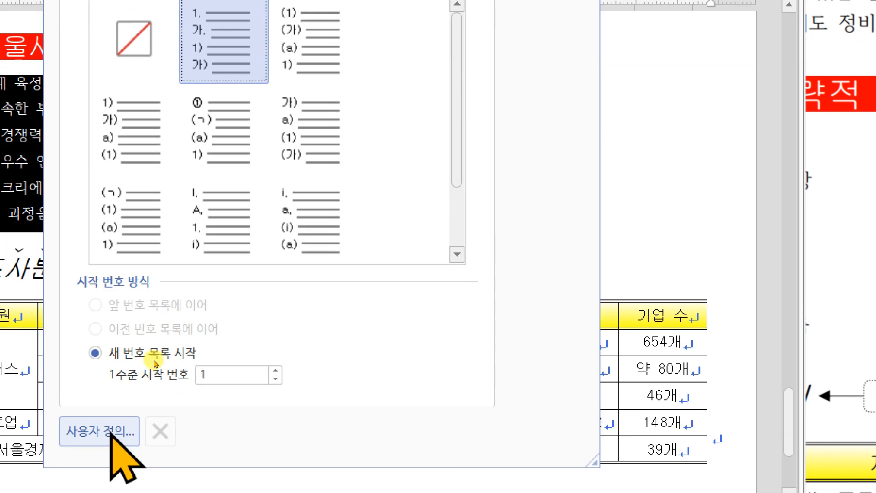
left_click(132, 429)
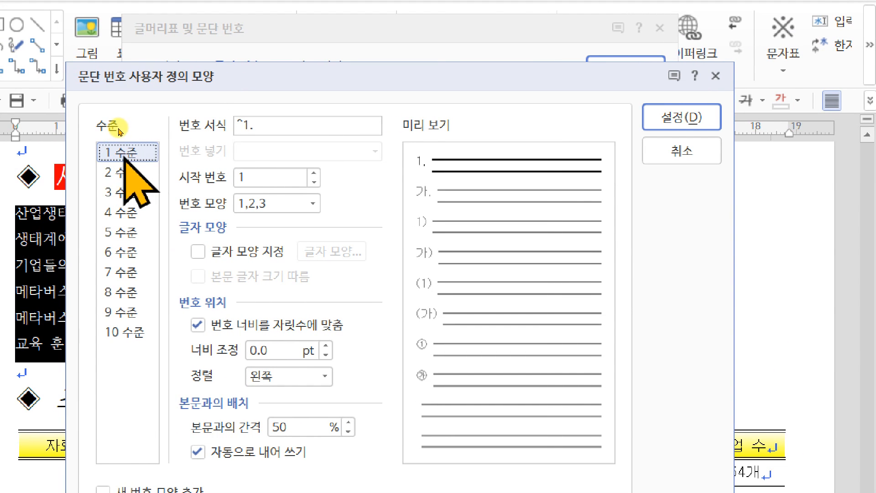
Step: Define level 1 numbering with number shape 가,나,다, a width adjustment of 20 pt and right alignment
left_click(313, 203)
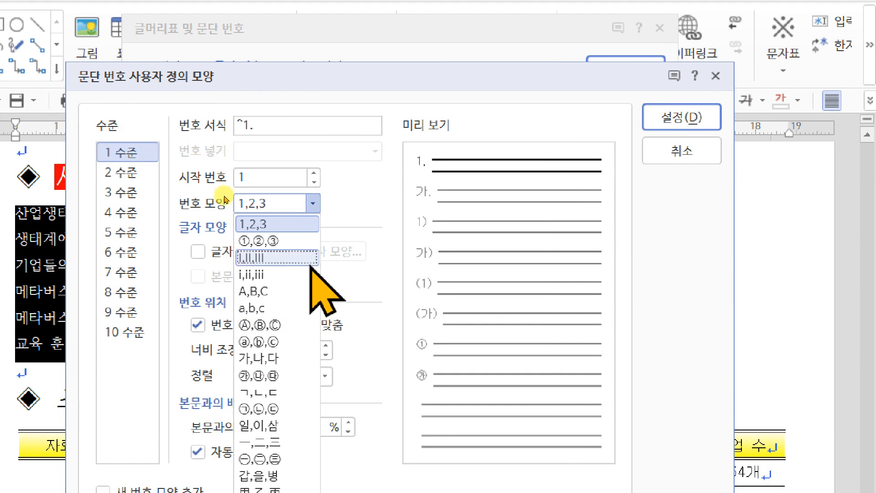
left_click(276, 358)
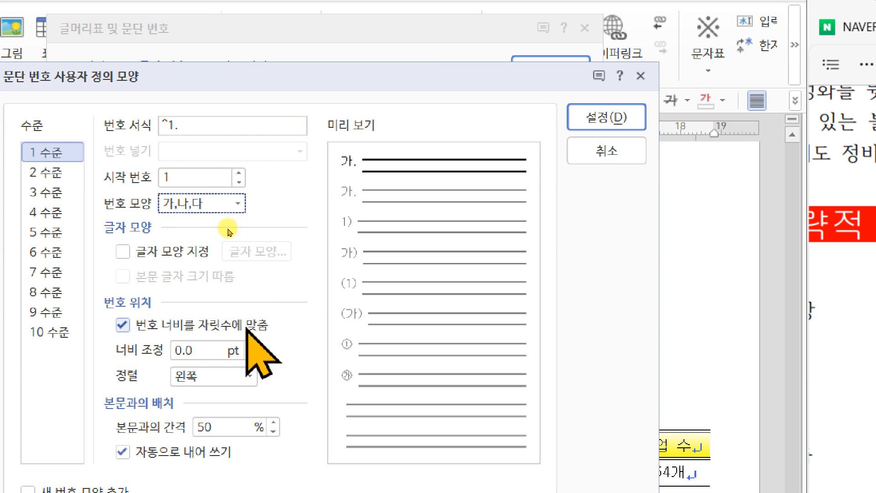
left_click(176, 351)
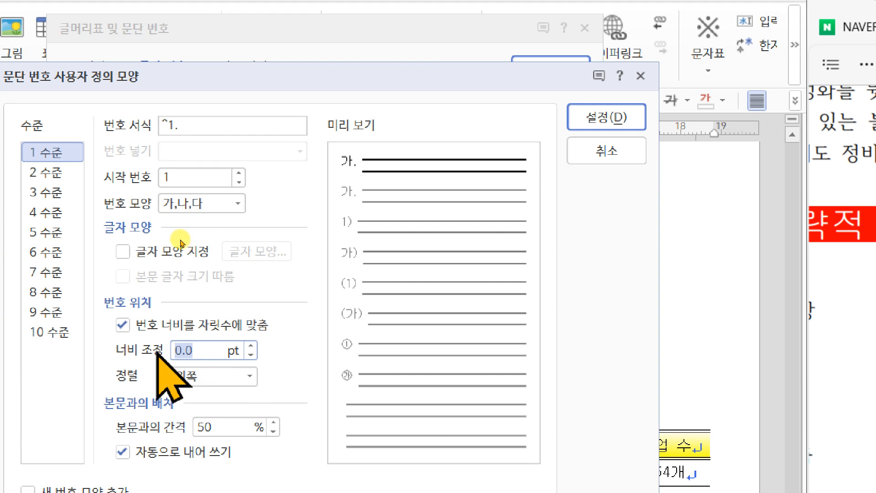
type("20")
left_click(211, 372)
left_click(213, 426)
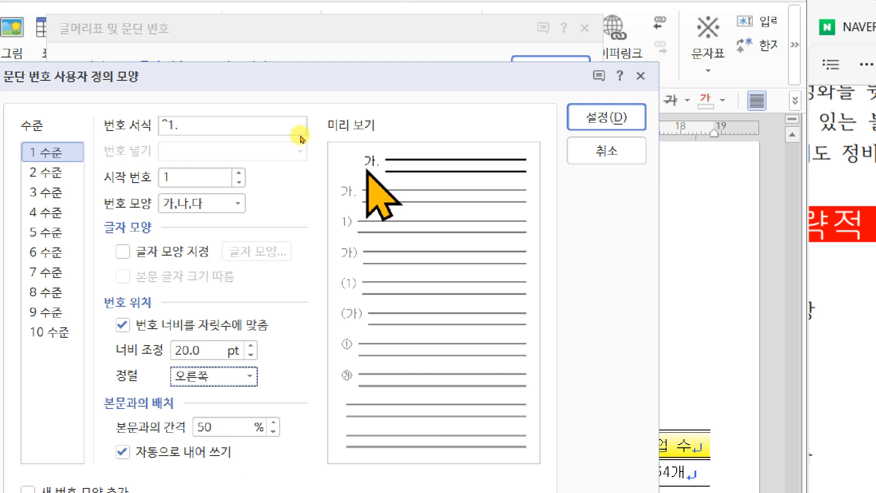
Step: Set the level 2 number shape to ①,②,③ and remove the period from its number format, leaving ^2
left_click(109, 172)
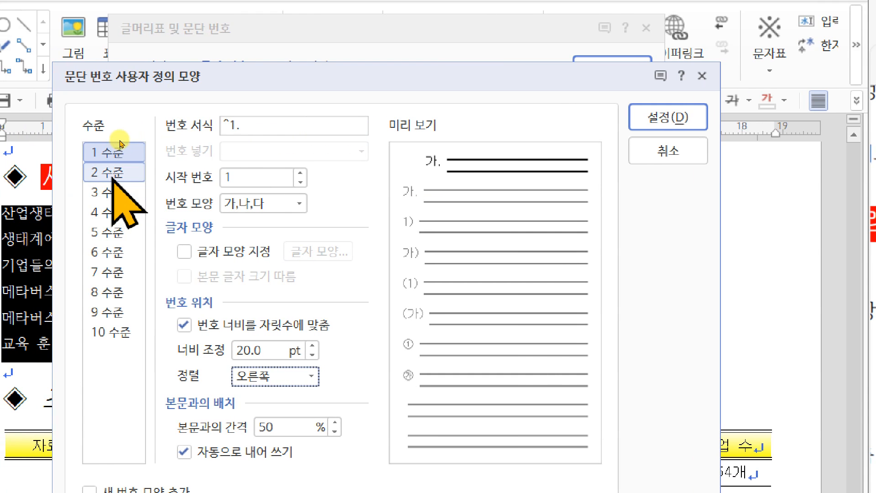
left_click(299, 203)
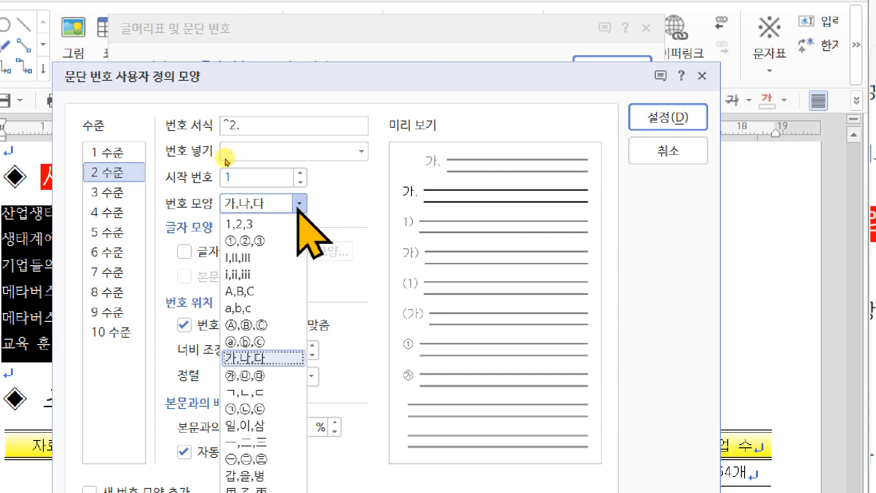
left_click(269, 241)
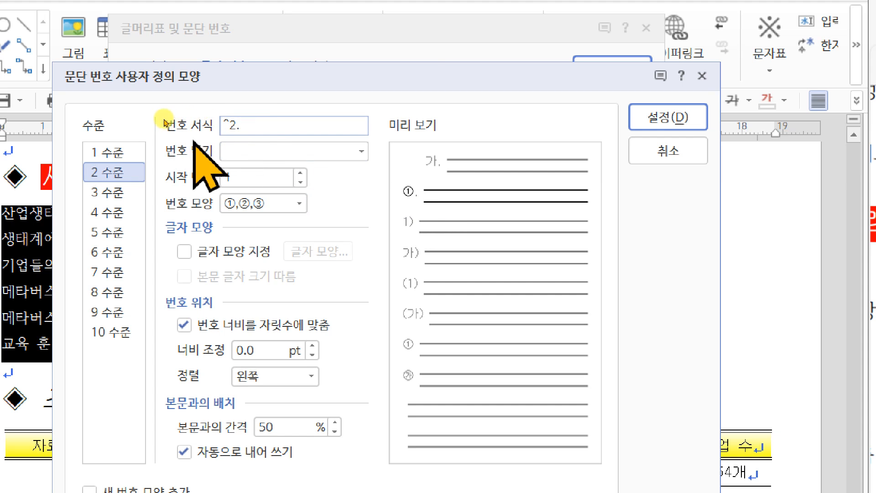
key("BackSpace")
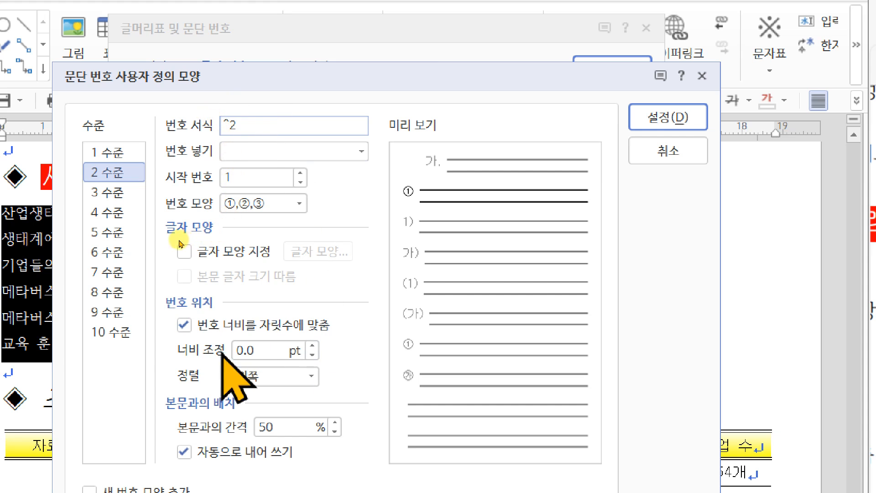
Step: Set the level 2 number position to a width adjustment of 30 pt with right alignment
left_click(259, 350)
left_click_drag(259, 350, 228, 355)
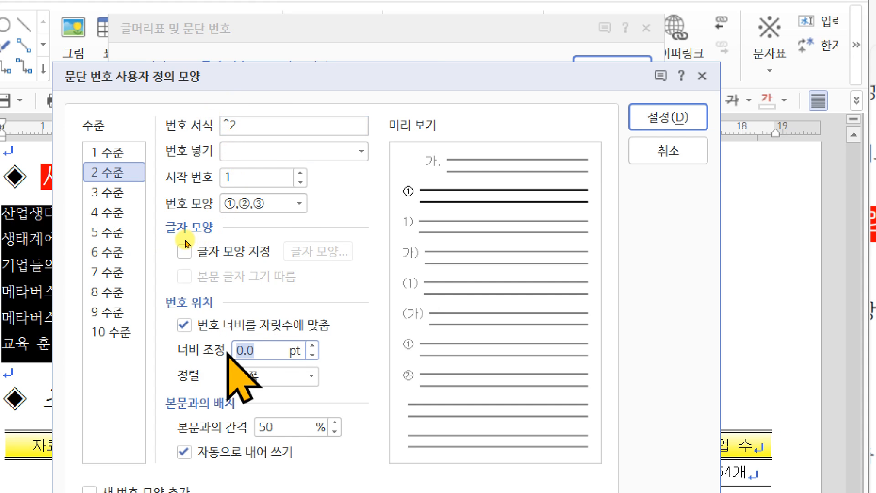
type("30")
left_click(289, 376)
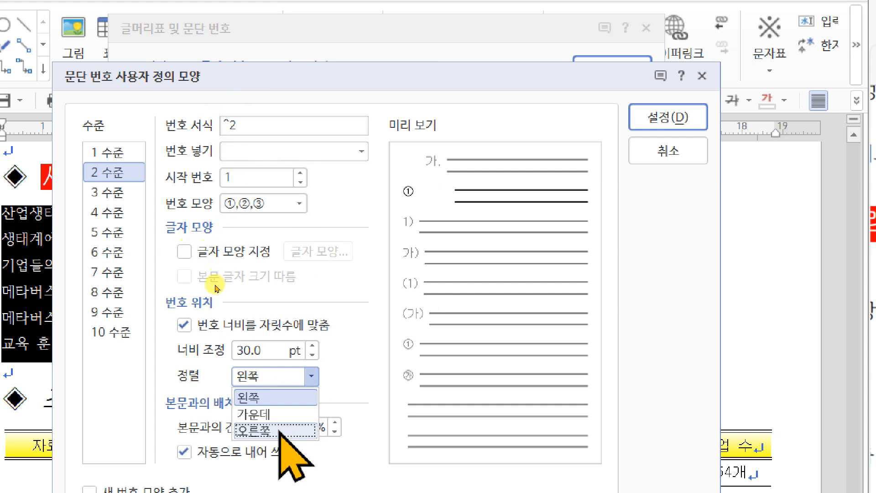
left_click(279, 431)
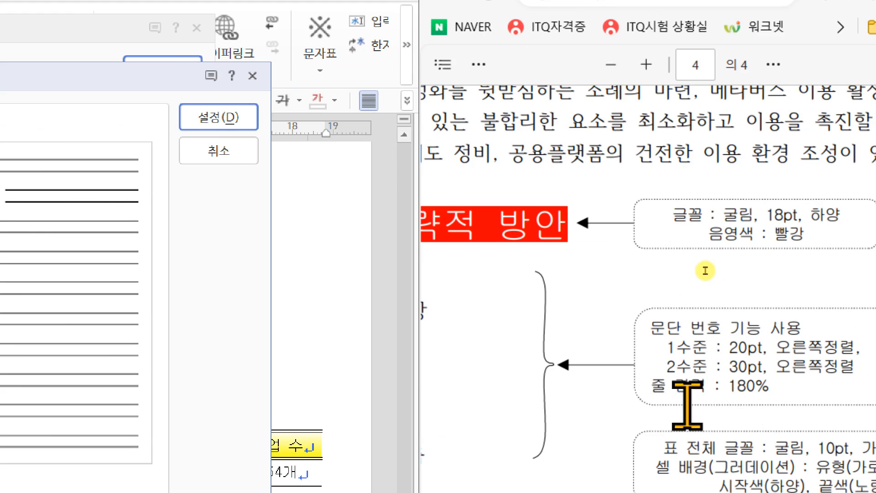
Step: Compare with the numbered list on the exam sheet and change the level 2 number shape to ㉠,㉡,㉢
scroll(705, 271, "down", 9)
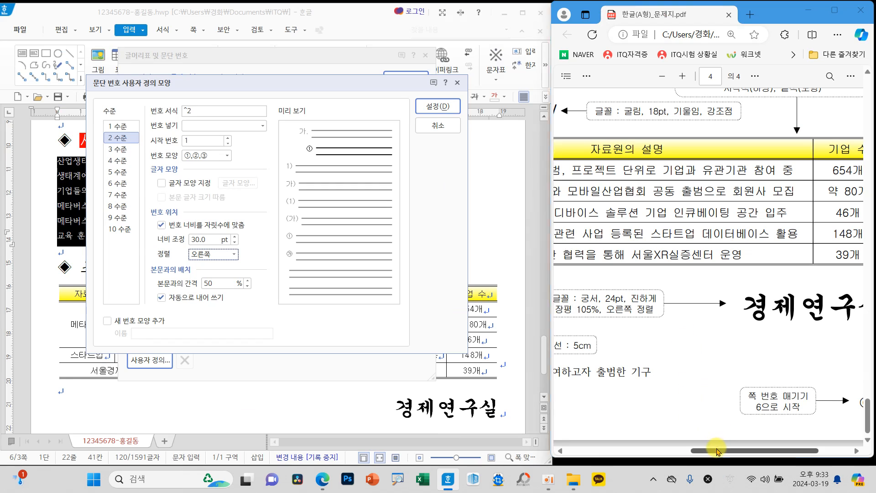
left_click_drag(717, 451, 568, 452)
scroll(623, 322, "up", 3)
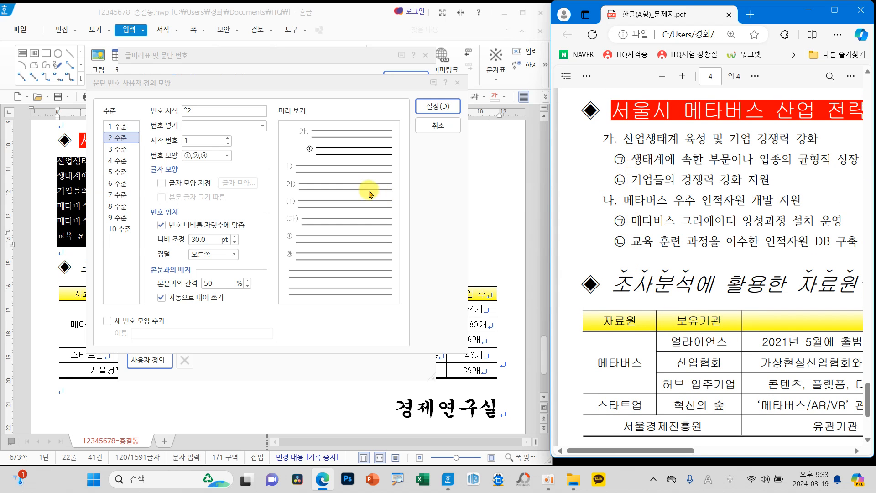
left_click(227, 155)
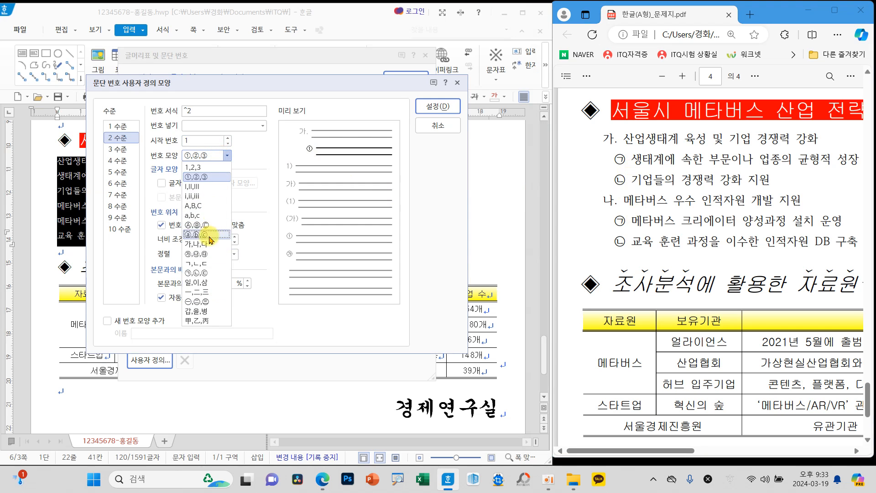
left_click(206, 273)
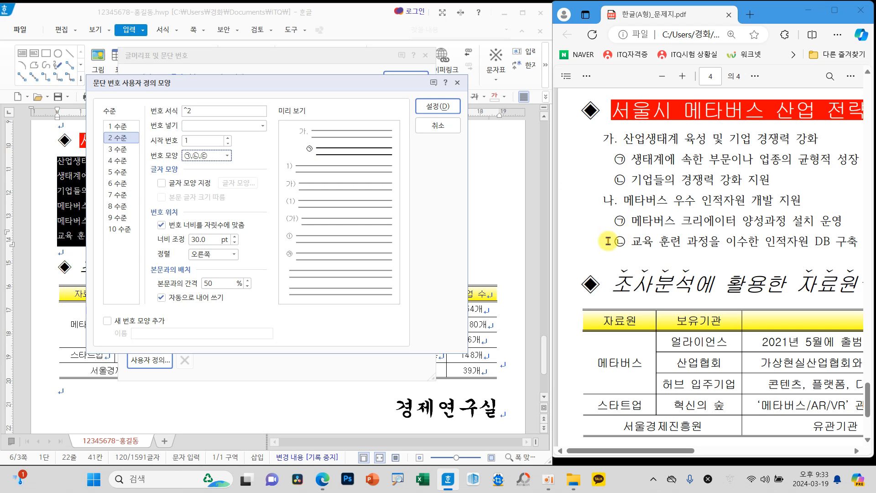
Step: Check the level 1 and level 2 settings and apply the custom paragraph numbering to the six selected lines
left_click(122, 128)
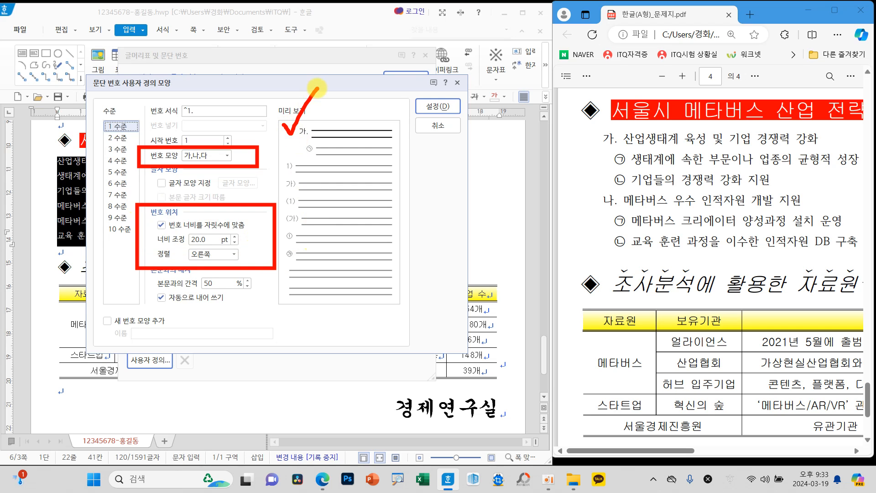
left_click(121, 138)
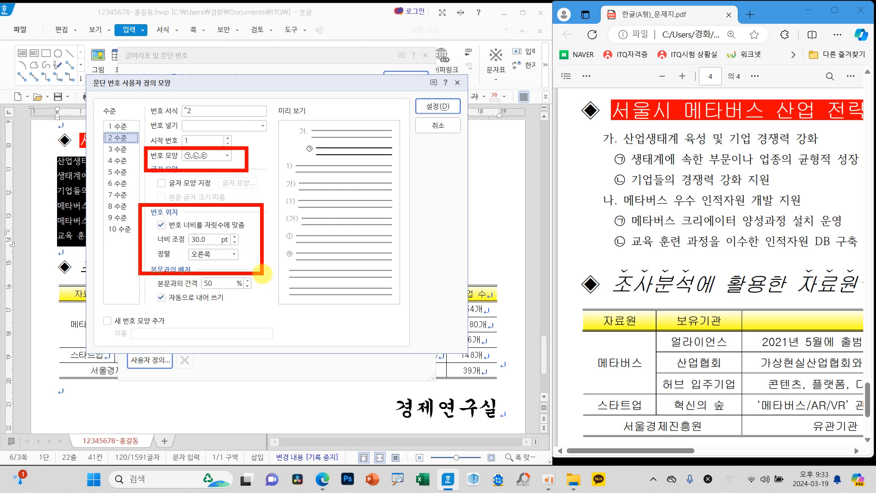
left_click_drag(252, 206, 288, 156)
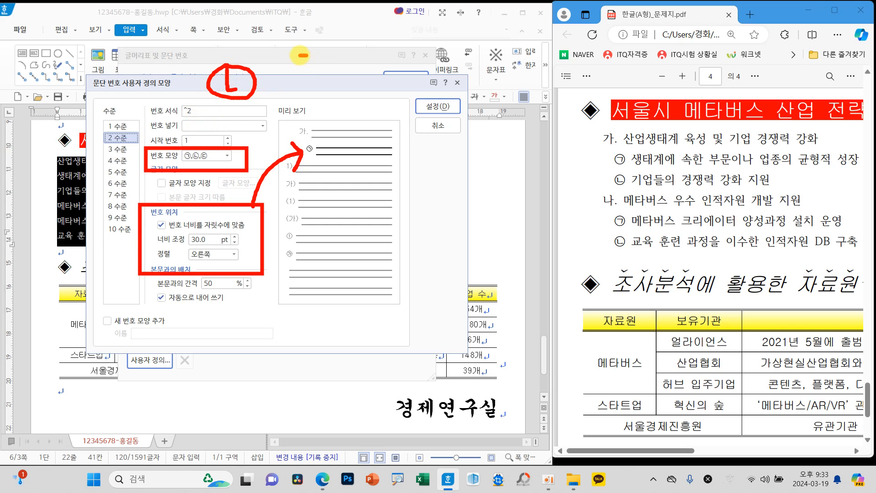
left_click_drag(302, 55, 358, 62)
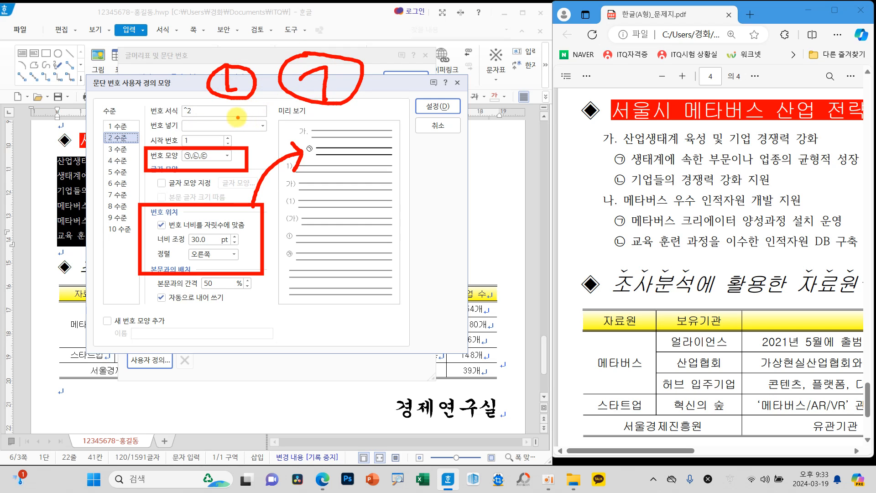
key("Escape")
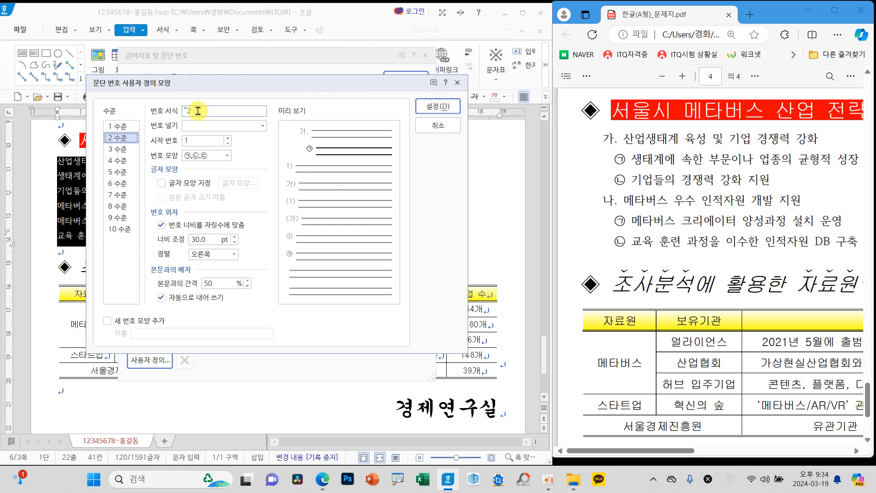
left_click(442, 108)
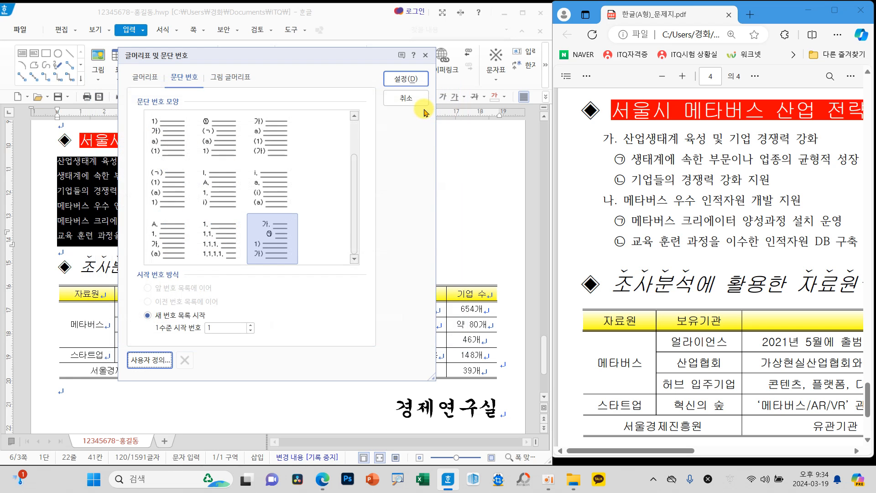
left_click(405, 79)
left_click(315, 211)
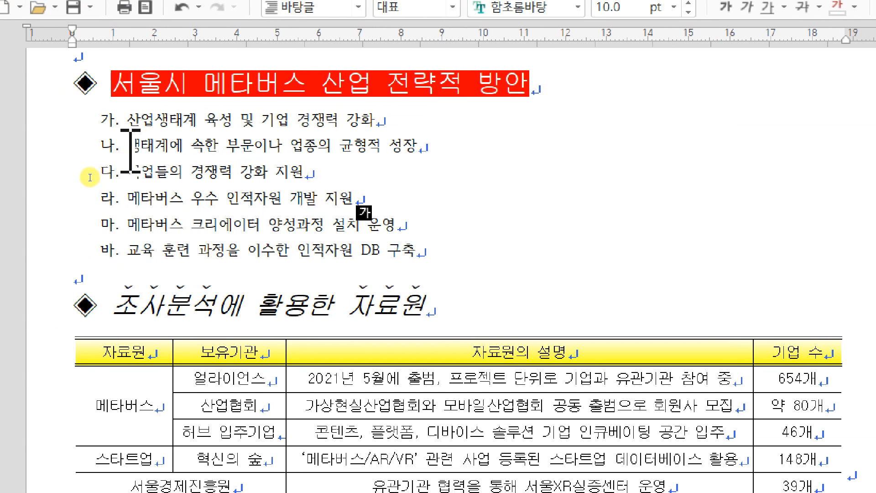
Step: Demote the two lines under 산업생태계 육성 및 기업 경쟁력 강화 and the two under 메타버스 우수 인적자원 개발 지원 to numbering level 2
left_click_drag(129, 146, 342, 176)
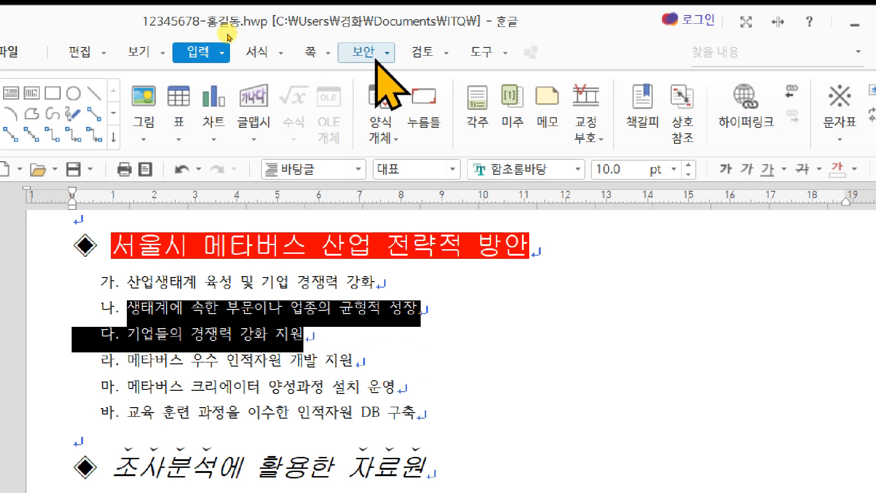
left_click(258, 53)
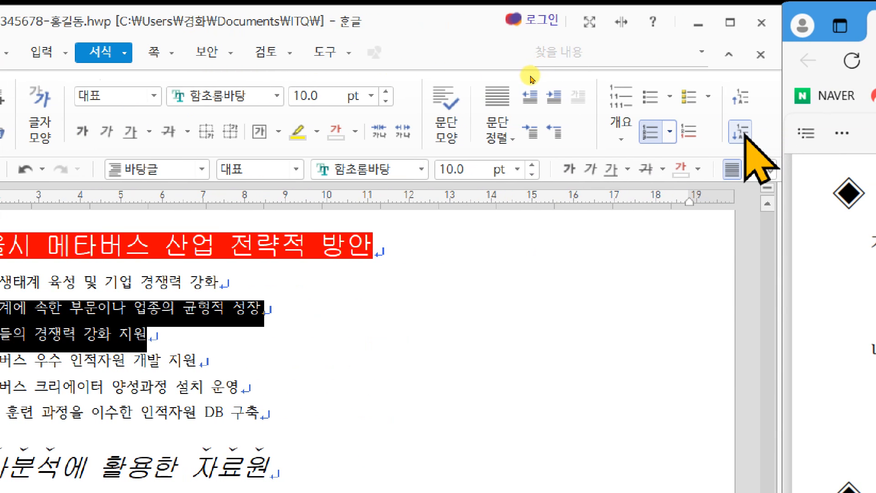
left_click(741, 132)
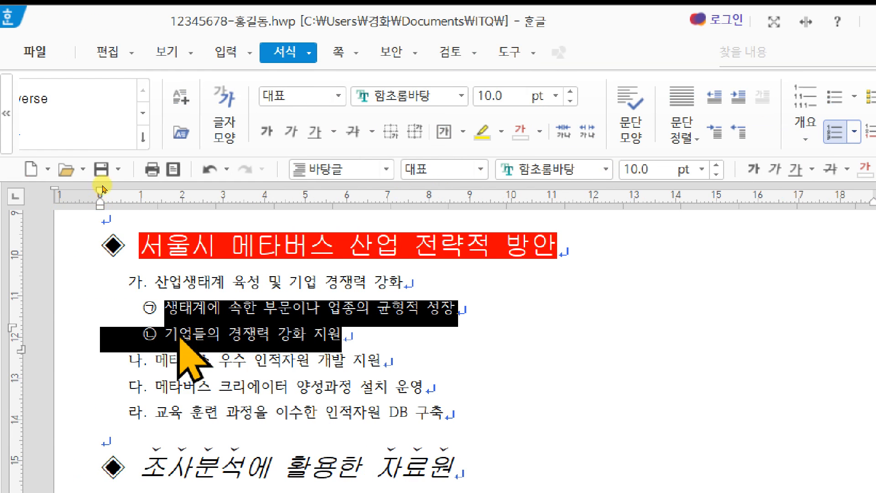
left_click_drag(155, 387, 471, 410)
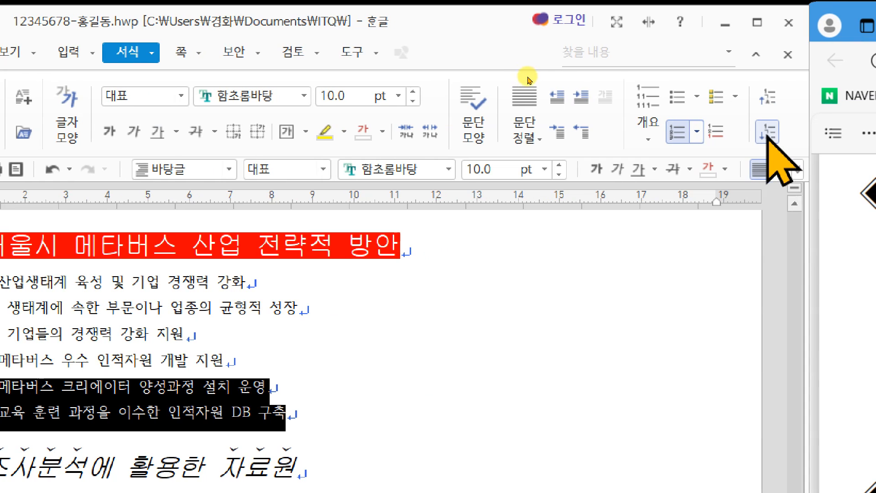
left_click(766, 132)
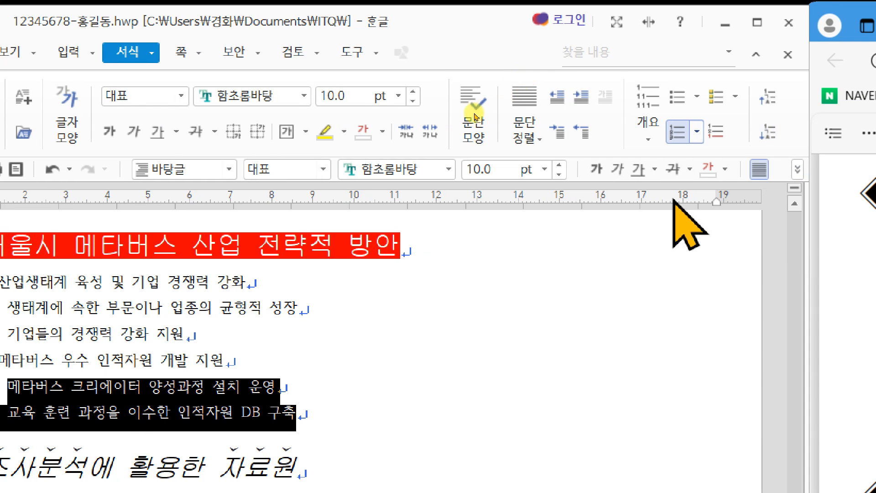
left_click(124, 316)
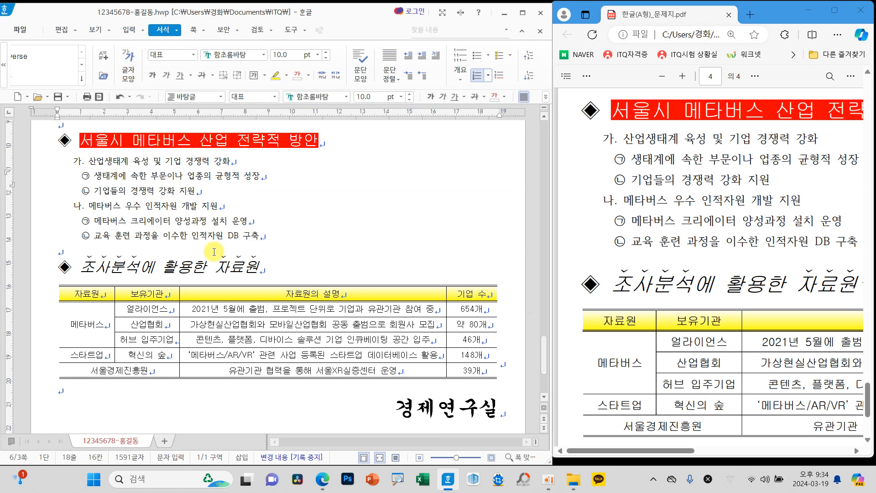
Step: Close the exam sheet PDF and maximize the document window
left_click(860, 10)
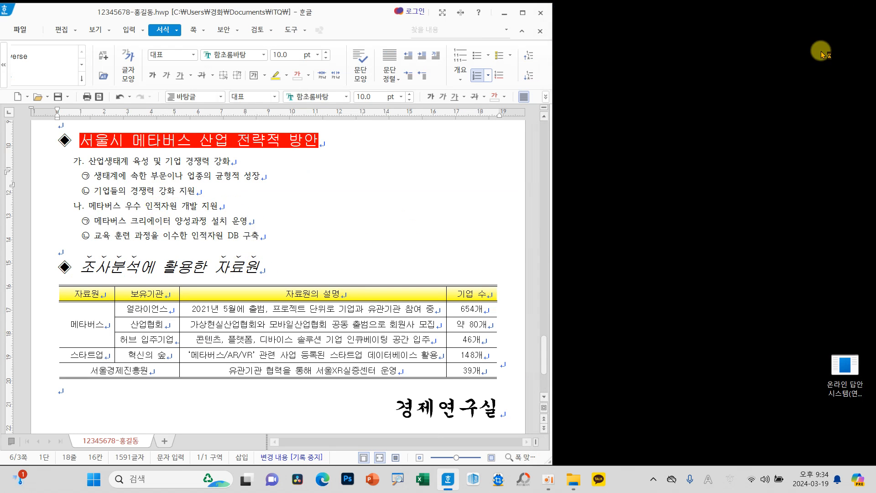
left_click(522, 13)
Step: Look over the finished document, from the page 3 closing line and footnote to the page 1 table and chart and the page 2 drawing
scroll(515, 297, "down", 5)
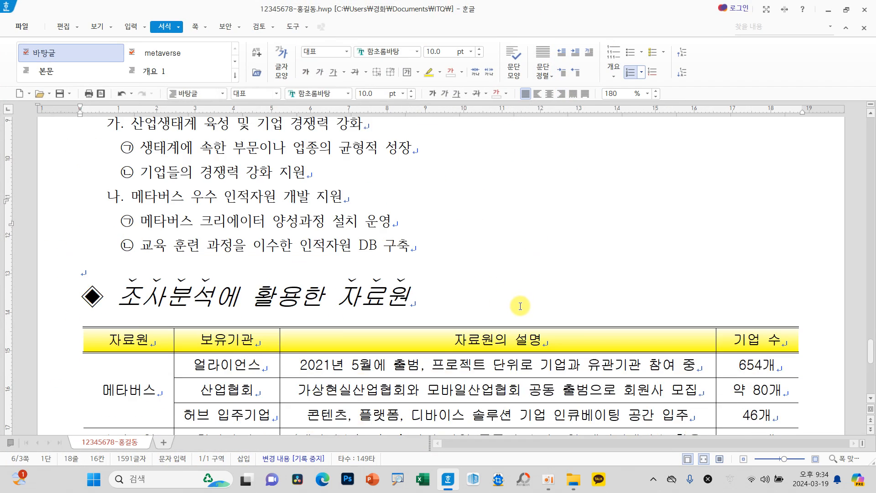
scroll(520, 306, "down", 3)
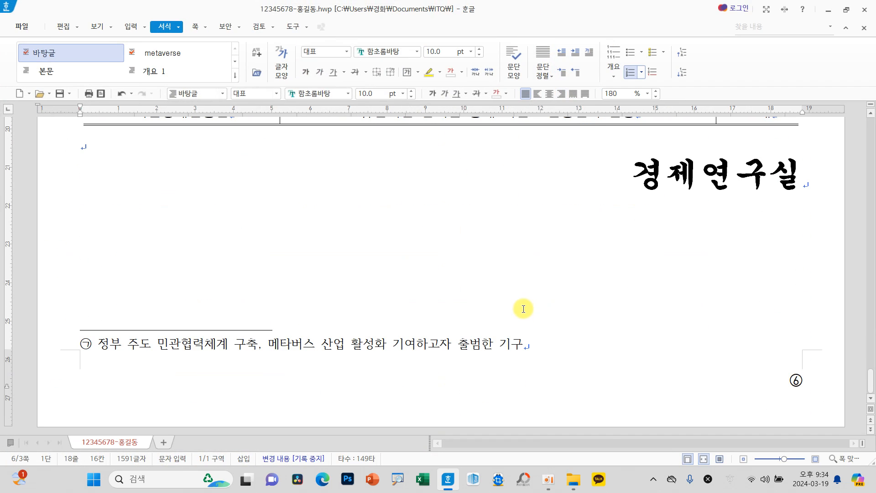
scroll(523, 309, "up", 6)
scroll(521, 304, "up", 10)
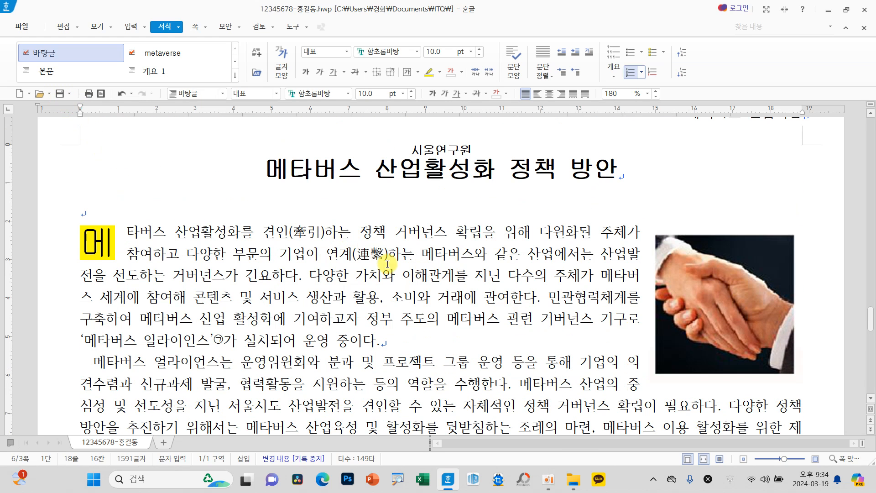
scroll(416, 319, "up", 15)
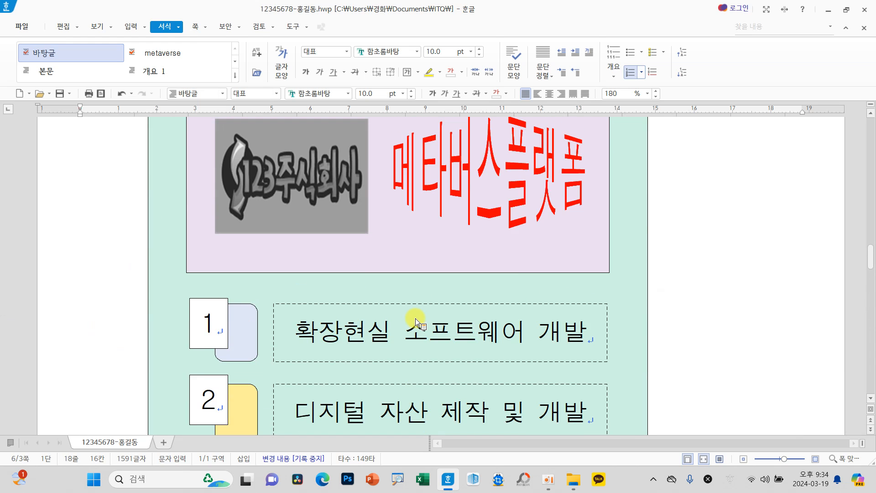
scroll(416, 320, "up", 15)
scroll(413, 314, "up", 6)
scroll(401, 326, "down", 7)
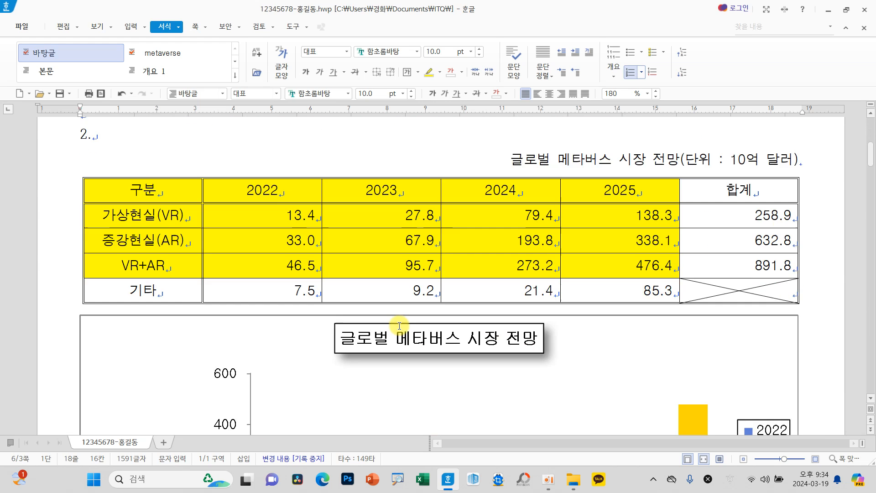
scroll(400, 326, "down", 3)
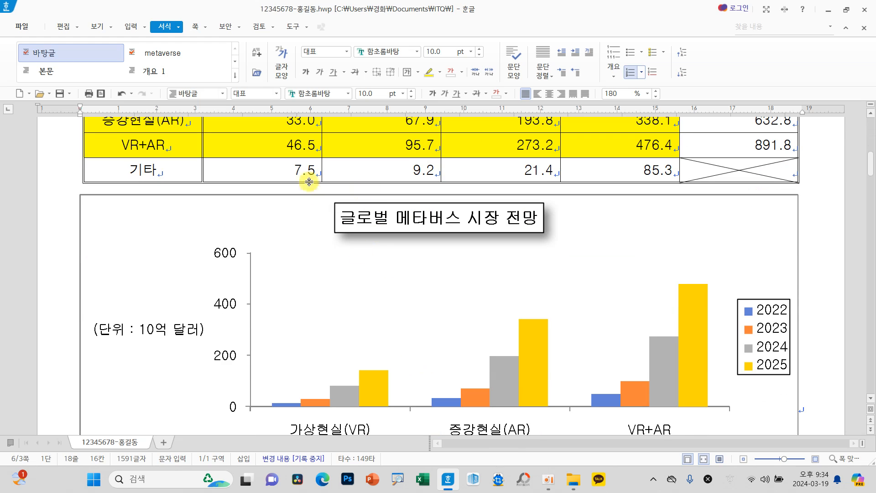
scroll(301, 361, "down", 10)
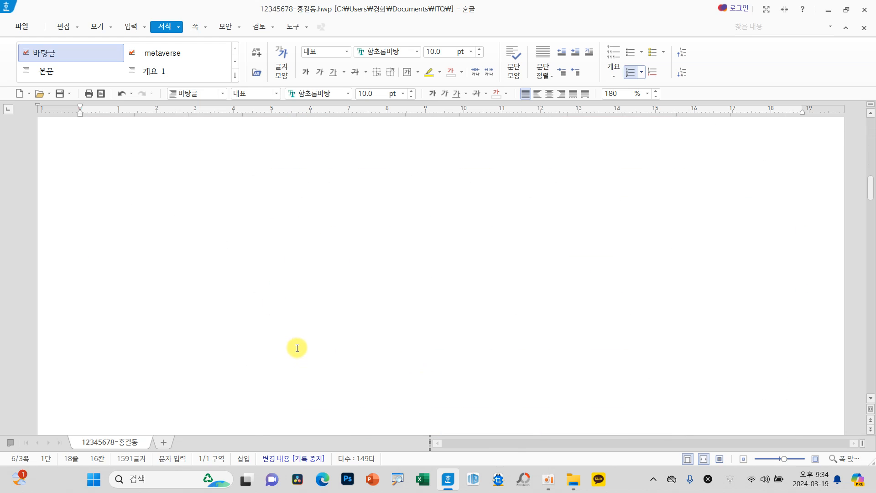
scroll(452, 361, "down", 10)
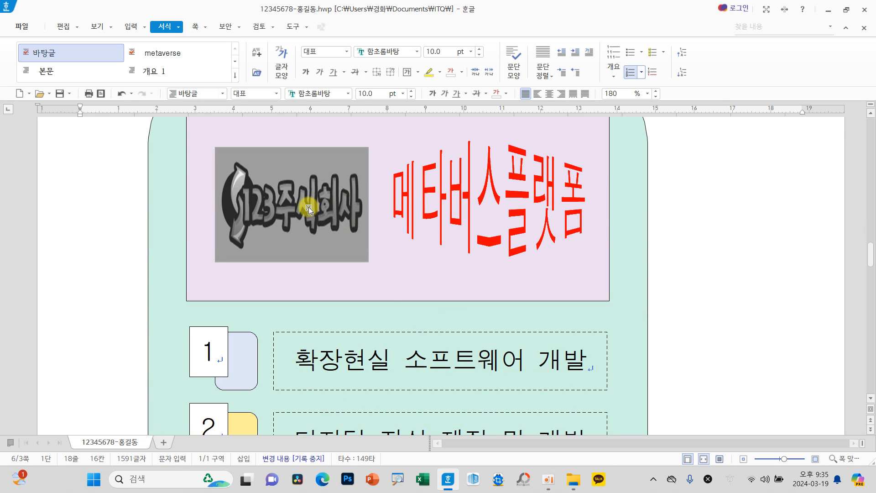
mouse_move(295, 214)
left_click(295, 214, "ctrl")
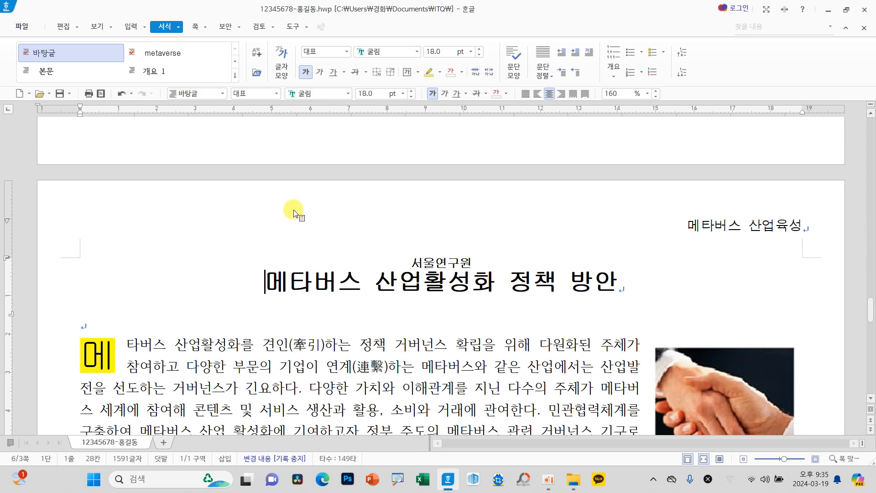
Step: Review the page 3 title, body text, picture and two-level numbered list, and return to the answers at the start of page 1
scroll(340, 319, "down", 4)
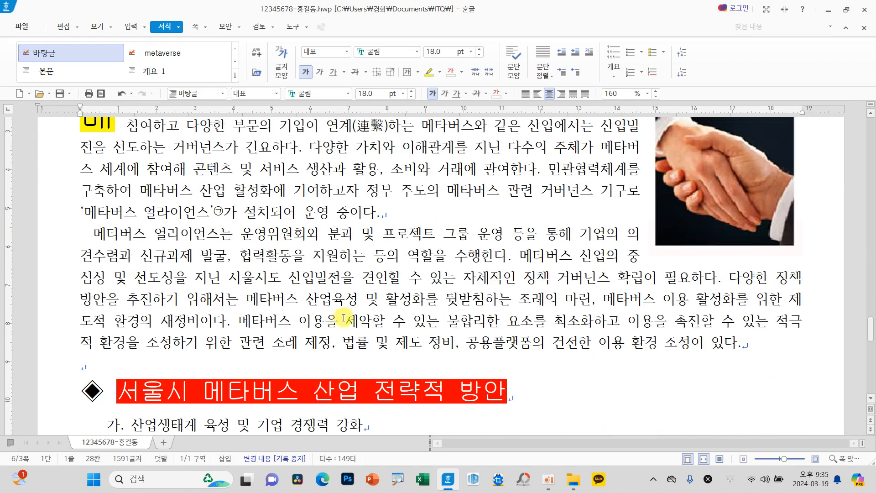
scroll(347, 316, "up", 4)
scroll(354, 318, "down", 14)
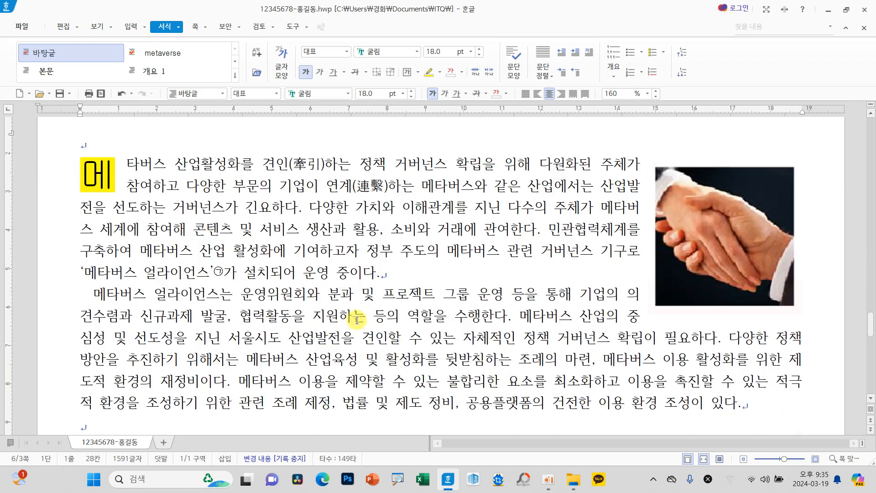
scroll(385, 328, "down", 5)
scroll(426, 335, "up", 11)
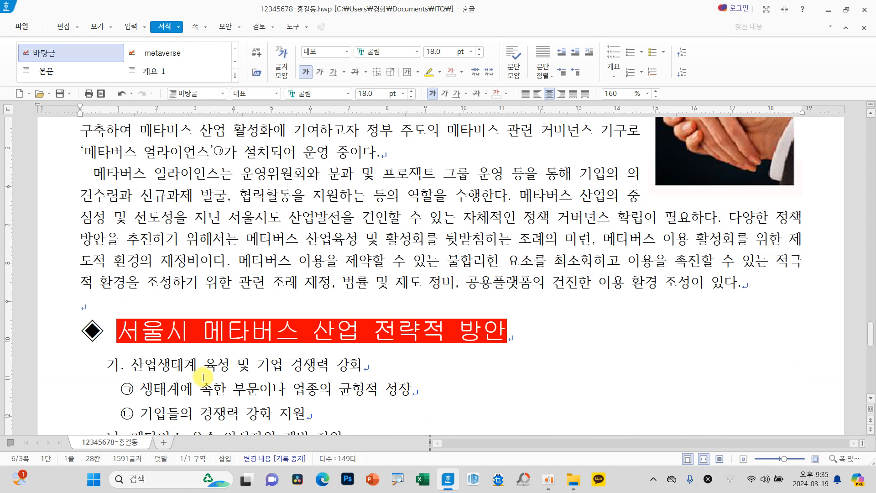
scroll(352, 377, "down", 3)
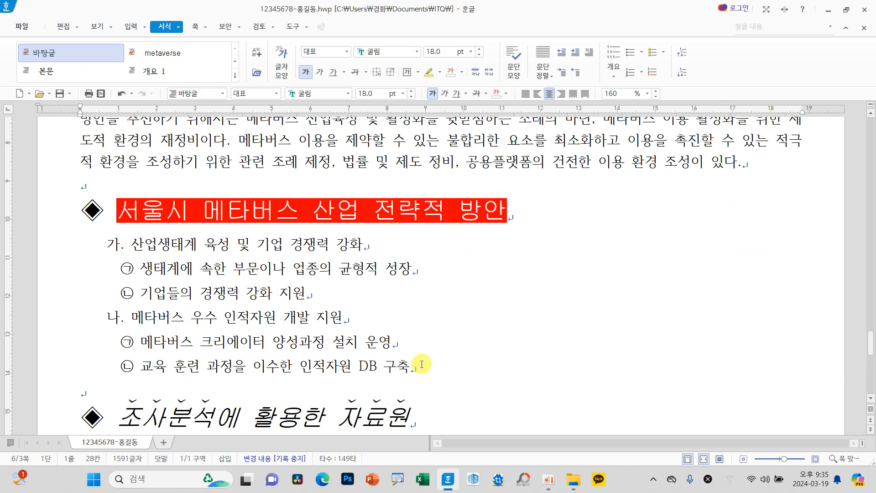
scroll(410, 365, "up", 8)
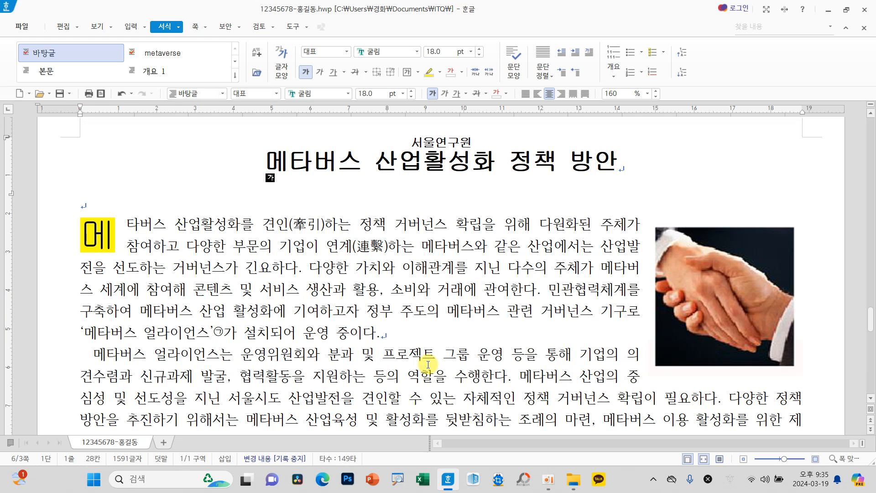
scroll(316, 349, "up", 20)
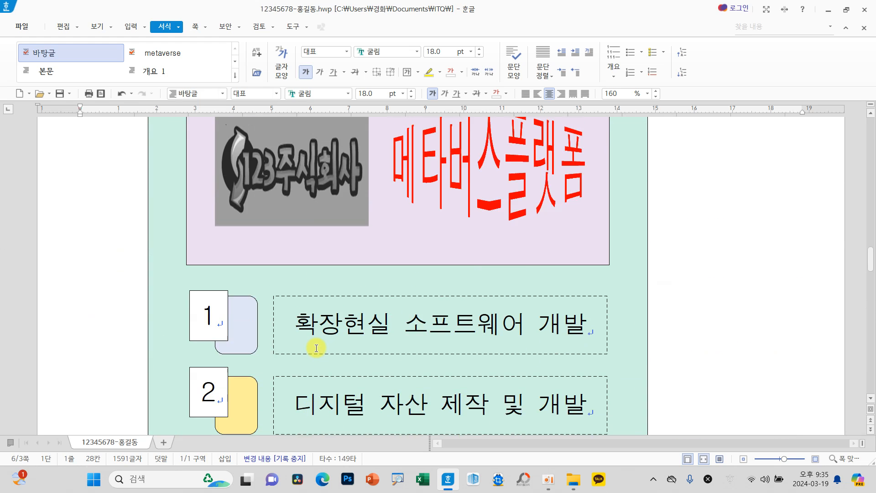
scroll(316, 349, "up", 20)
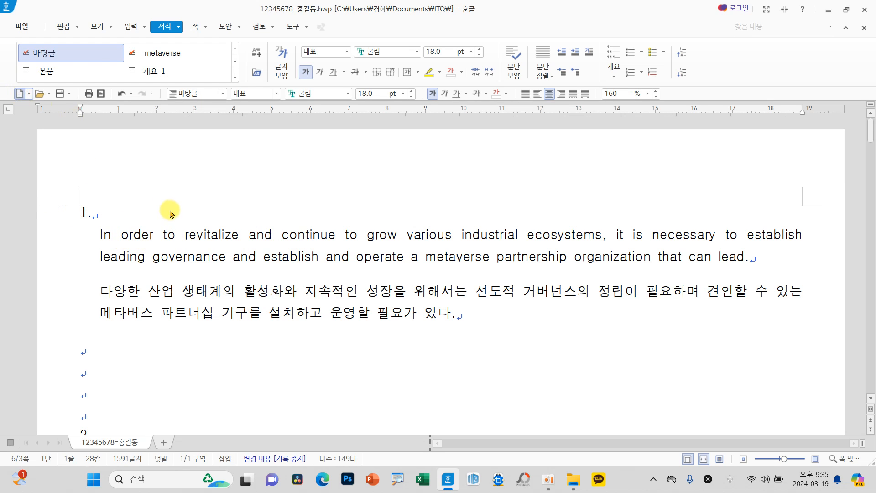
Step: Create a new blank document and enter the question numbers 1. and 2. with five empty lines between them
key("alt+n")
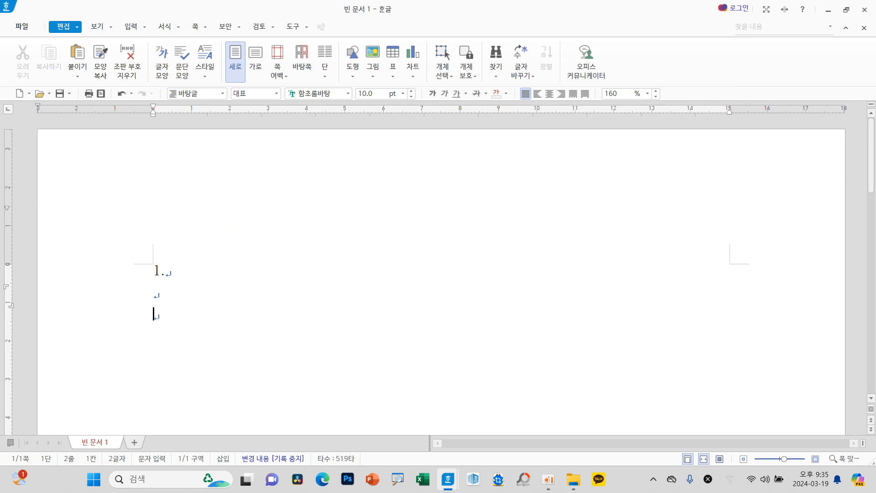
key("Return")
key("Return")
key("Return")
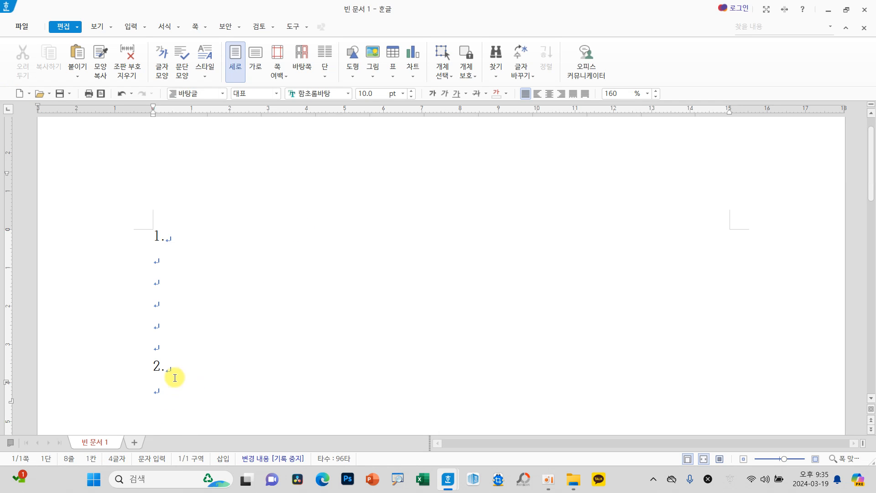
Step: Switch back to the completed exam document and examine the 글로벌 메타버스 시장 전망 chart on page 1
mouse_move(448, 482)
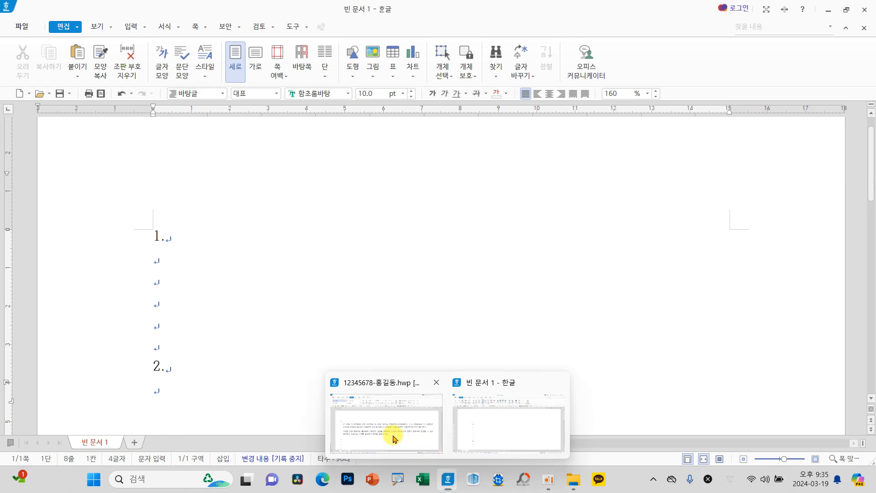
left_click(391, 433)
scroll(282, 308, "down", 5)
scroll(282, 308, "down", 10)
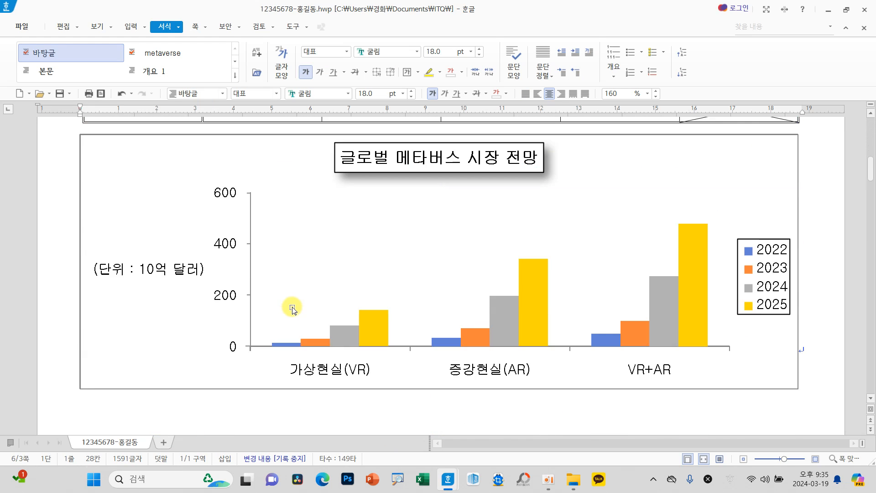
scroll(295, 306, "up", 3)
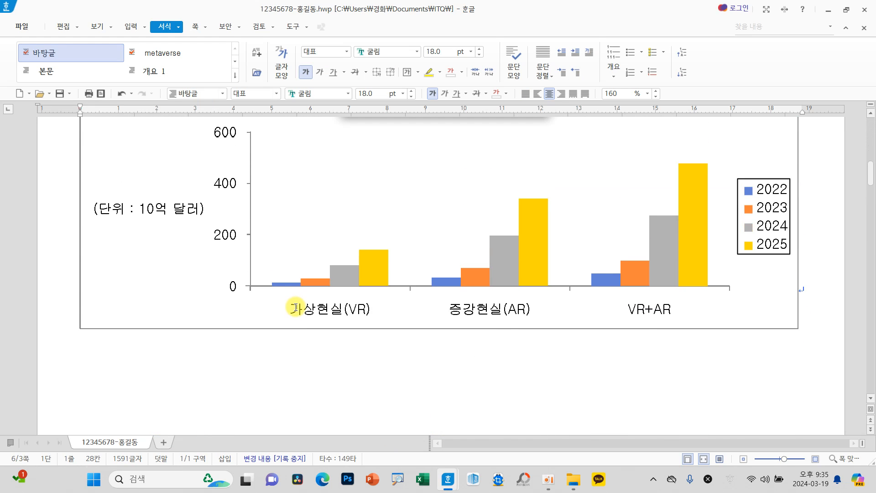